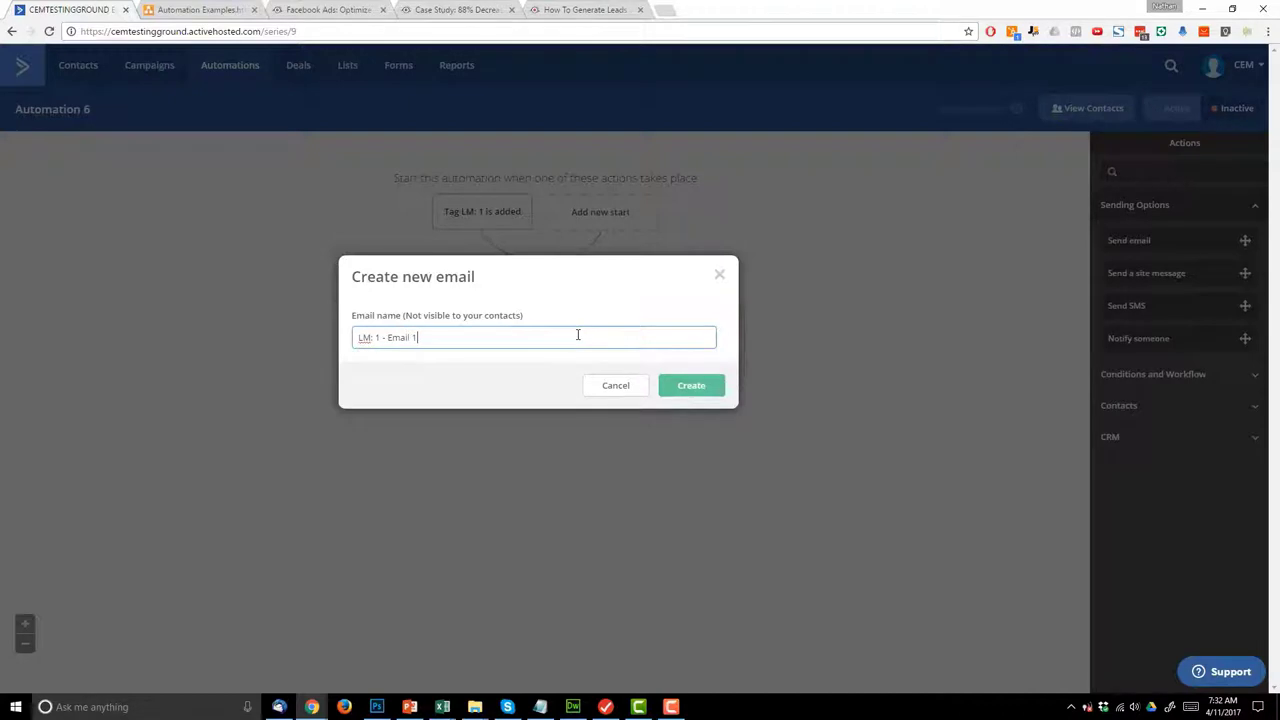
- Create the automation email from the Crazy Eye Marketing template
click(700, 384)
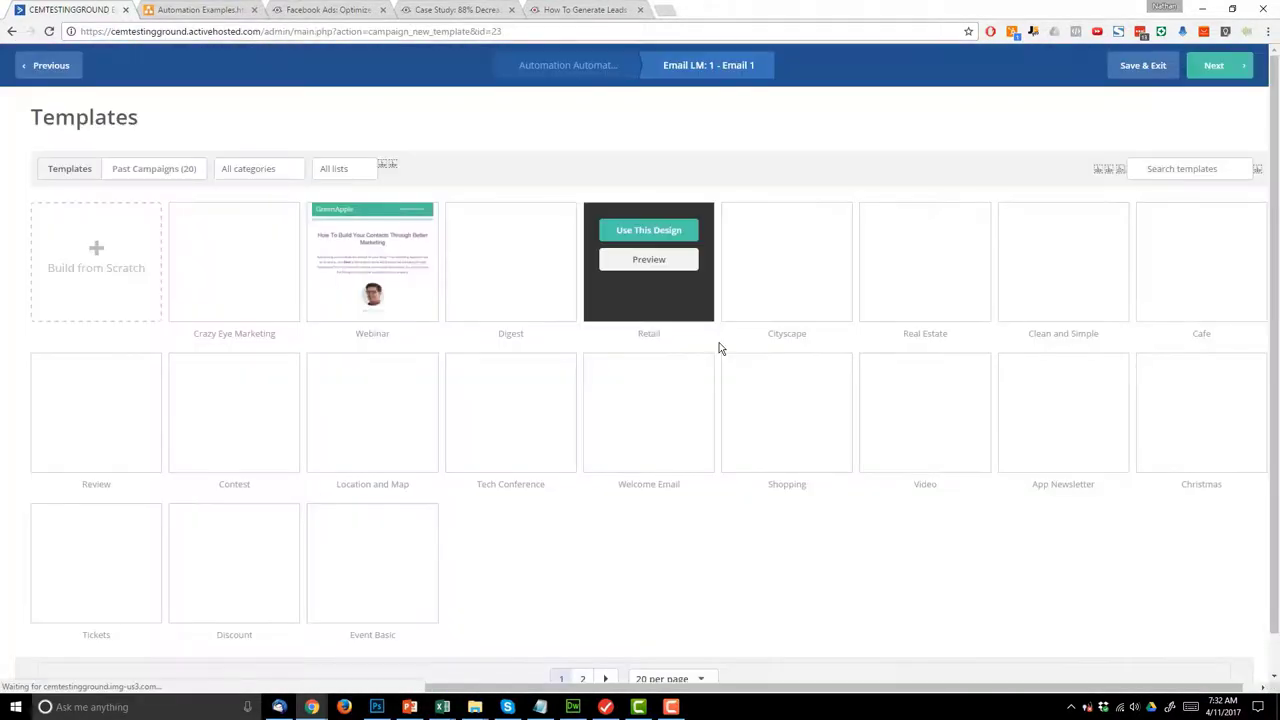
click(234, 230)
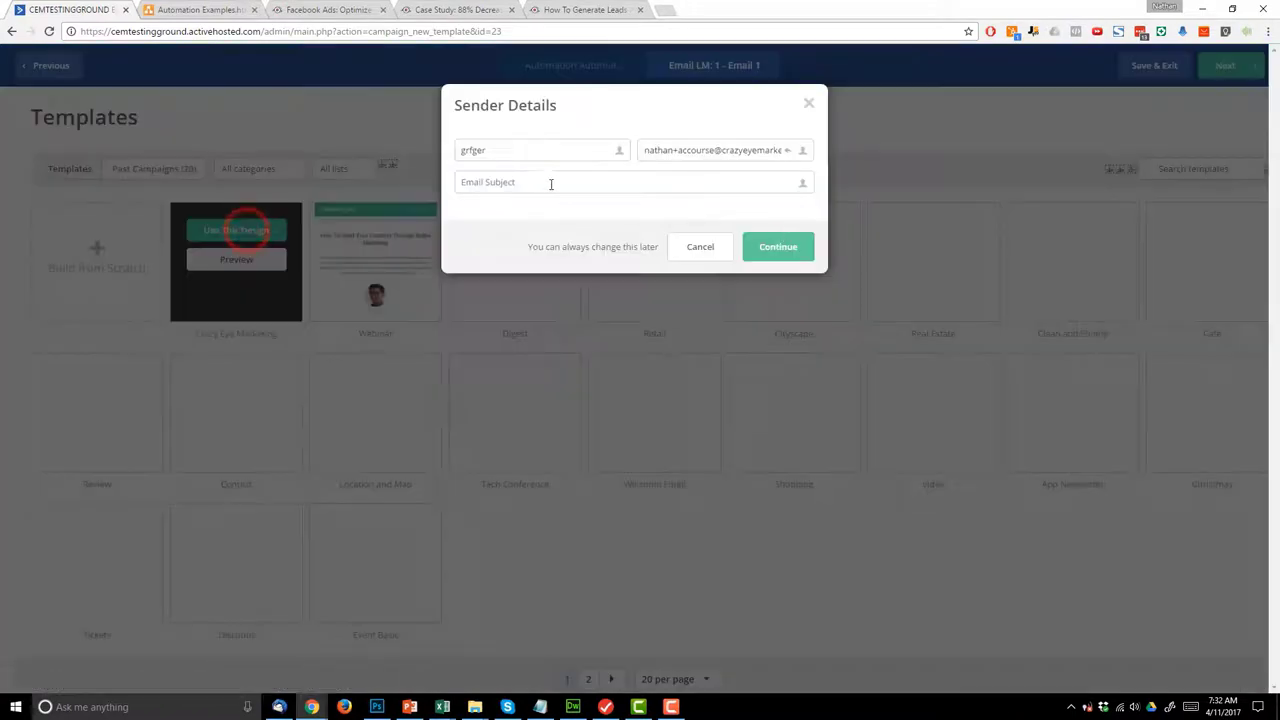
click(546, 178)
click(546, 140)
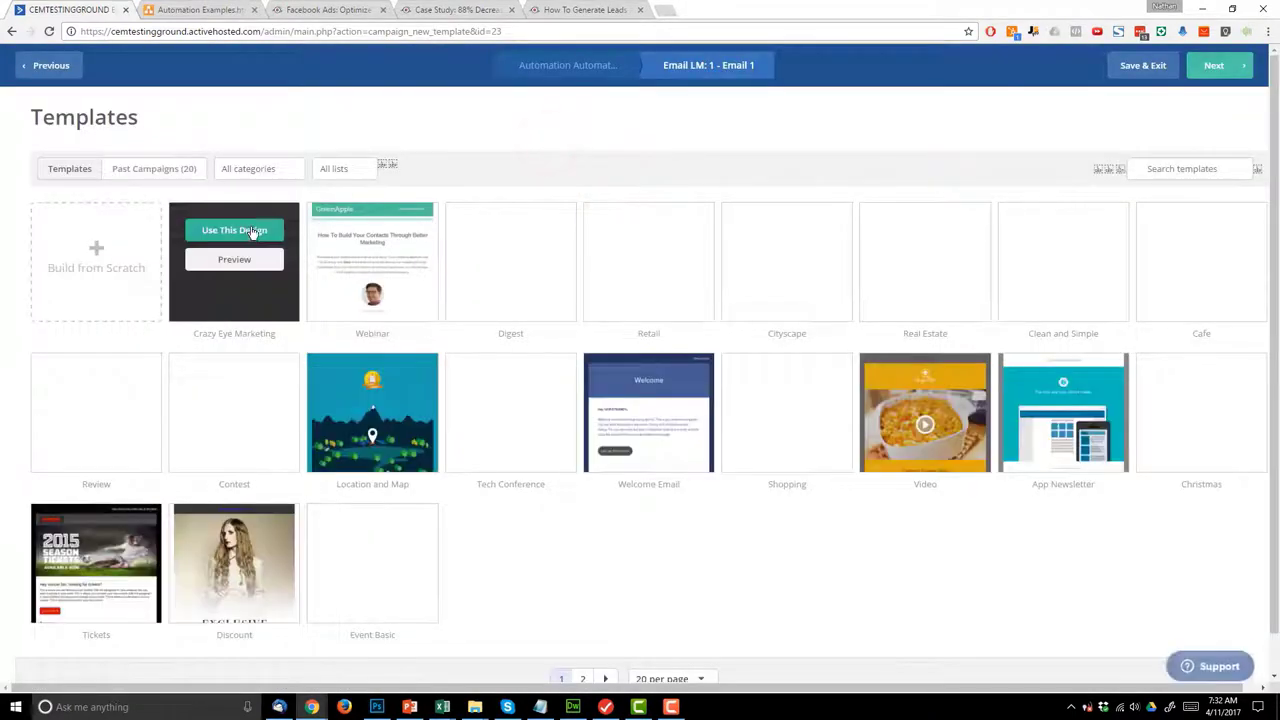
click(253, 232)
- Enter the sender's name and the subject 'Here's your lead magnet!', then continue to the designer
double_click(517, 151)
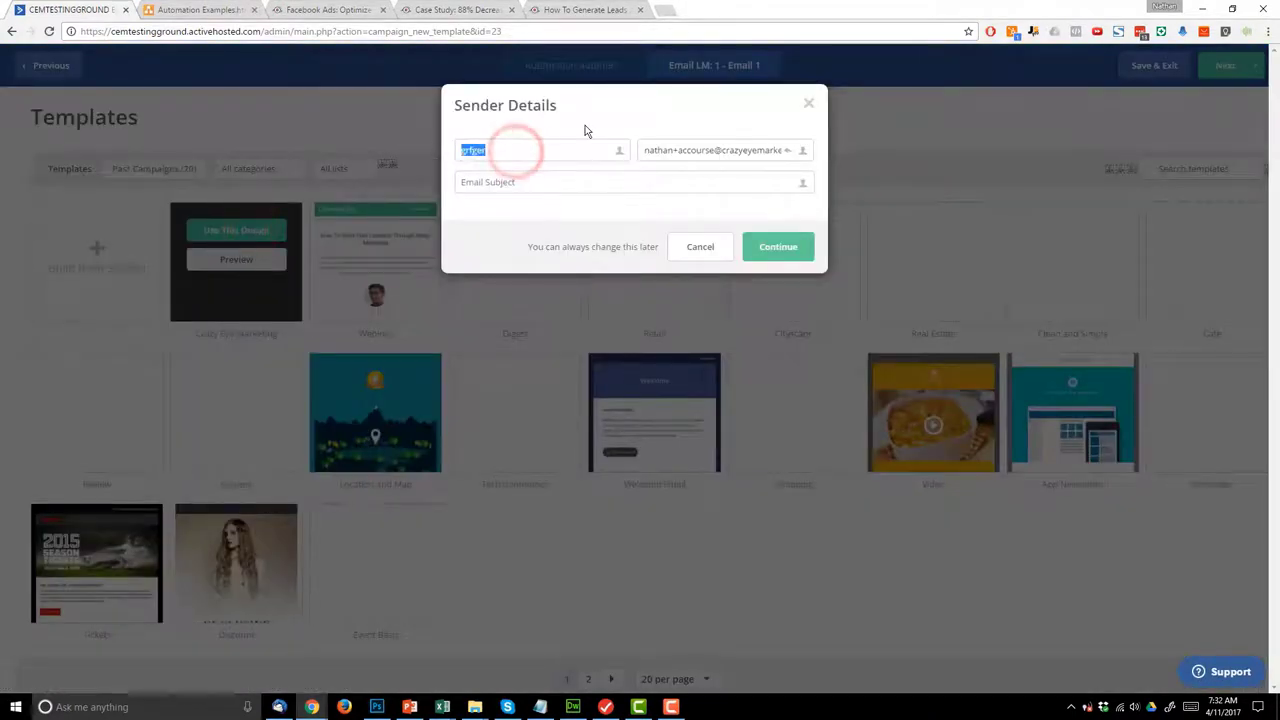
text(Nathan)
click(527, 190)
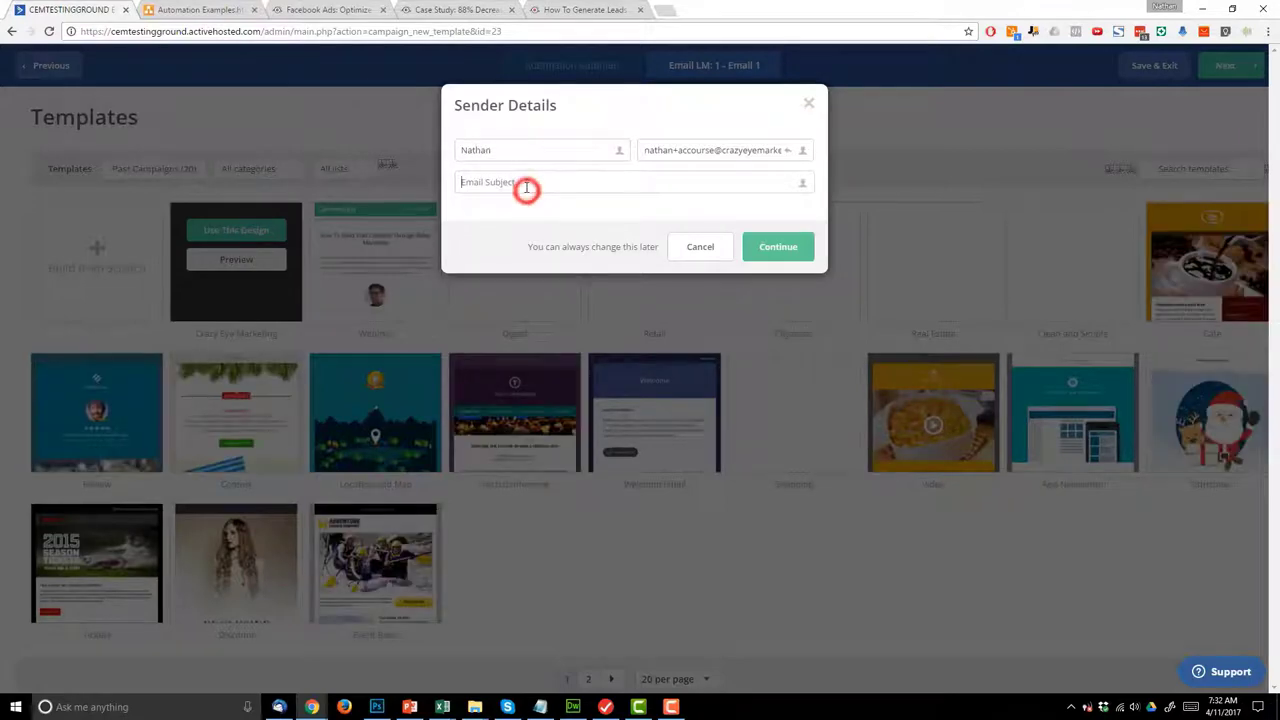
text(Here's your)
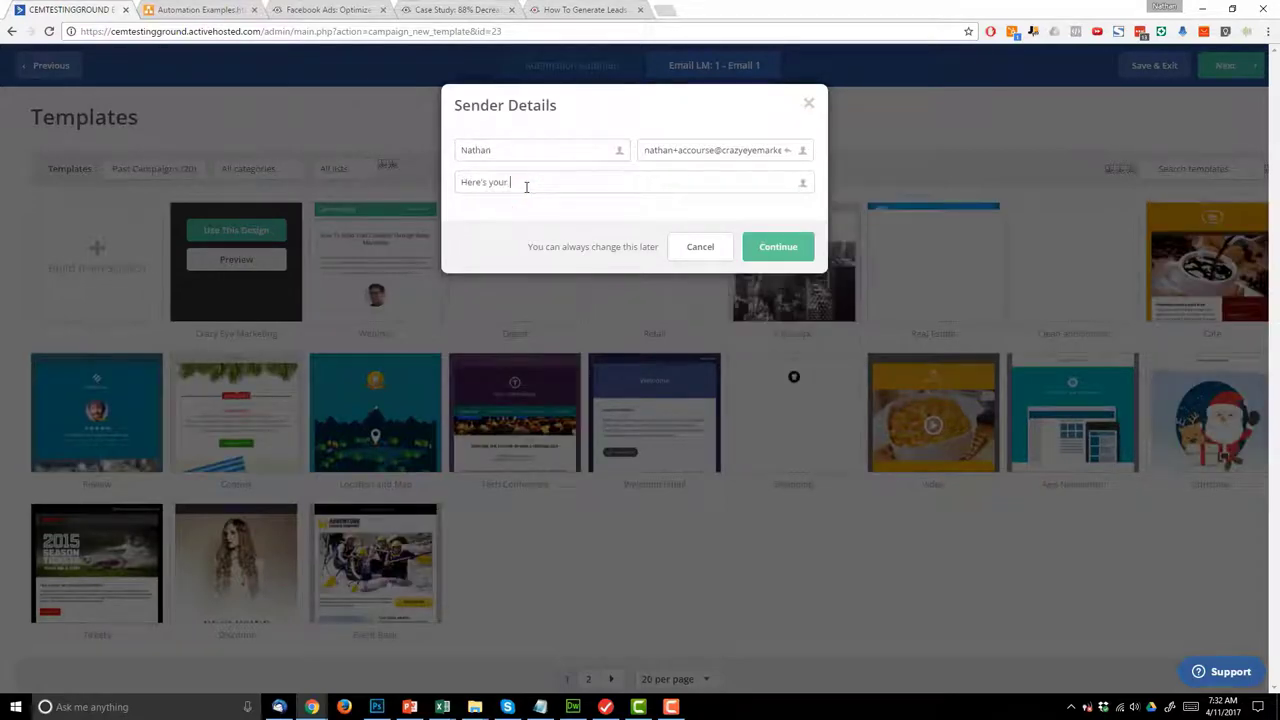
text( lead magnet!)
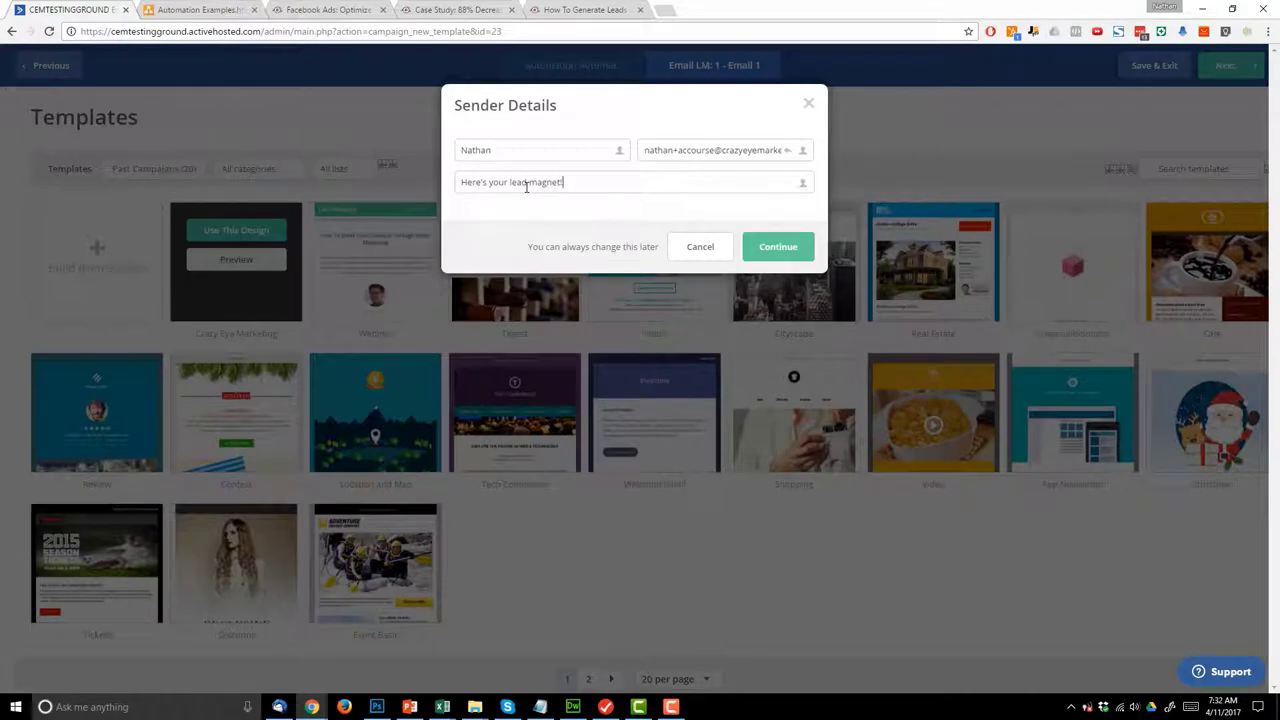
click(760, 246)
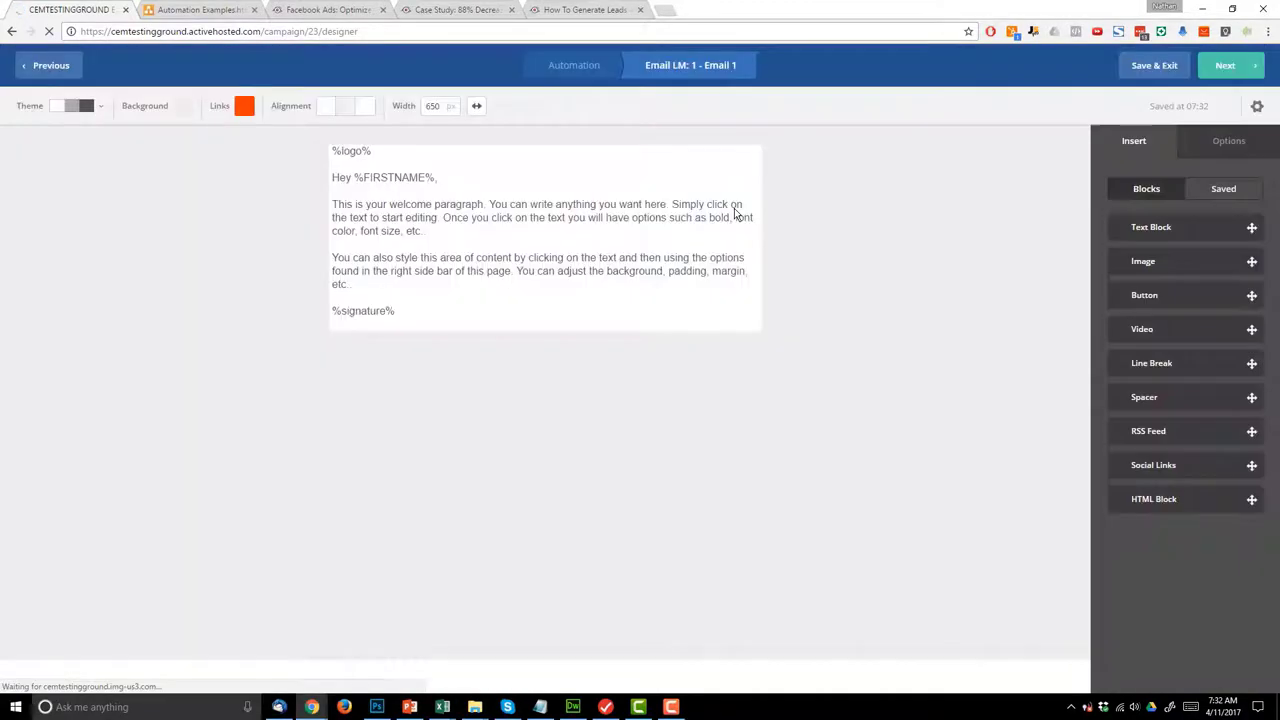
- Replace the body paragraphs with the line 'Click here to download your lead magnet!'
click(486, 258)
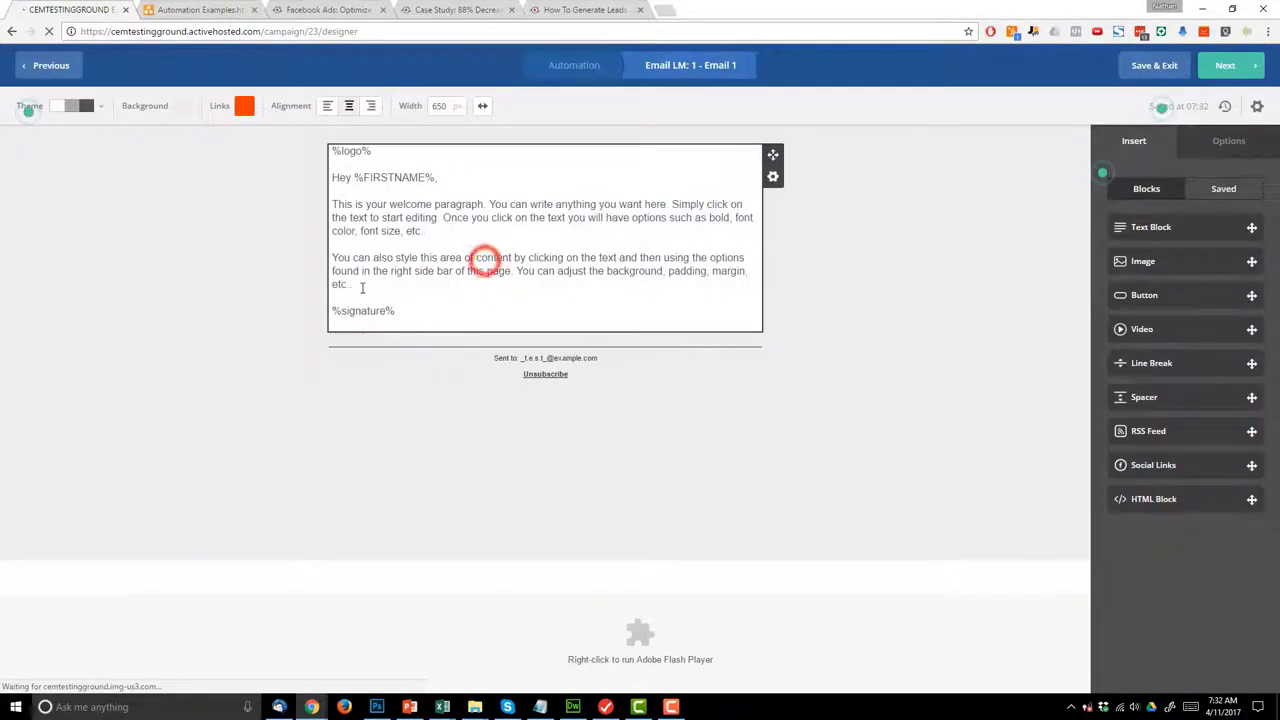
drag(361, 271, 355, 283)
drag(332, 217, 358, 284)
click(374, 257)
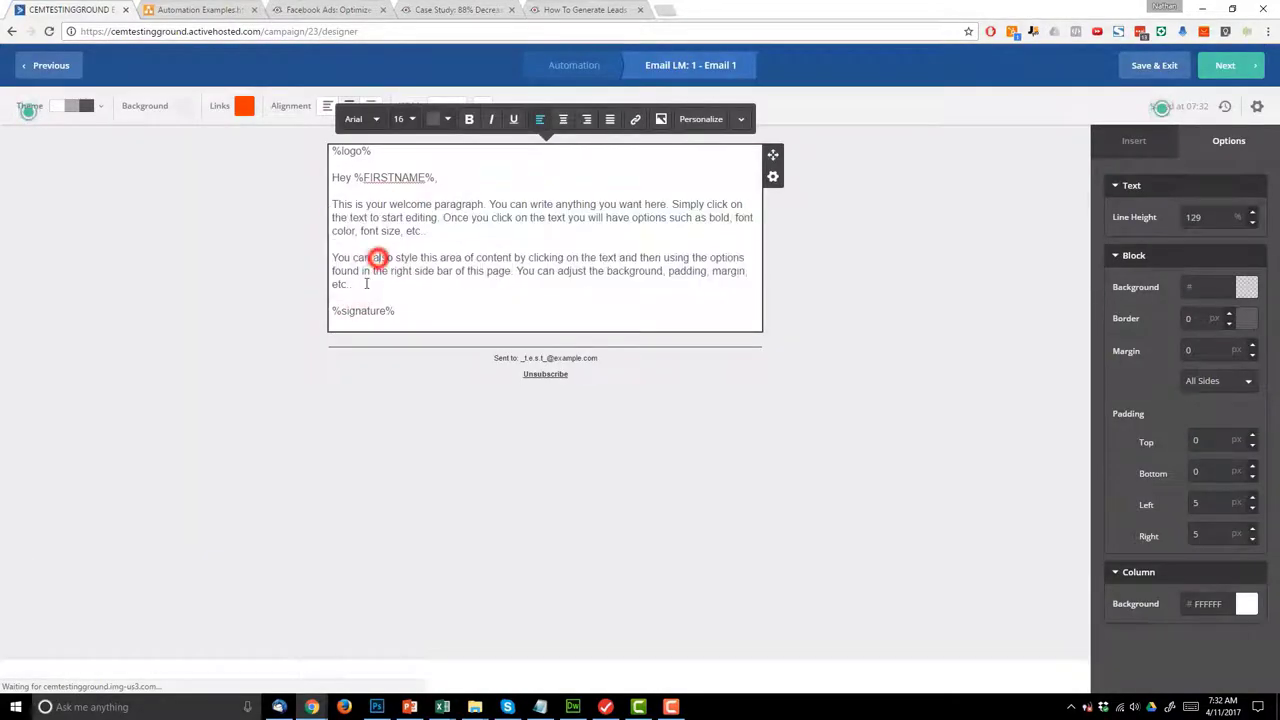
drag(332, 217, 331, 204)
text(Click here to download your lead magnet!)
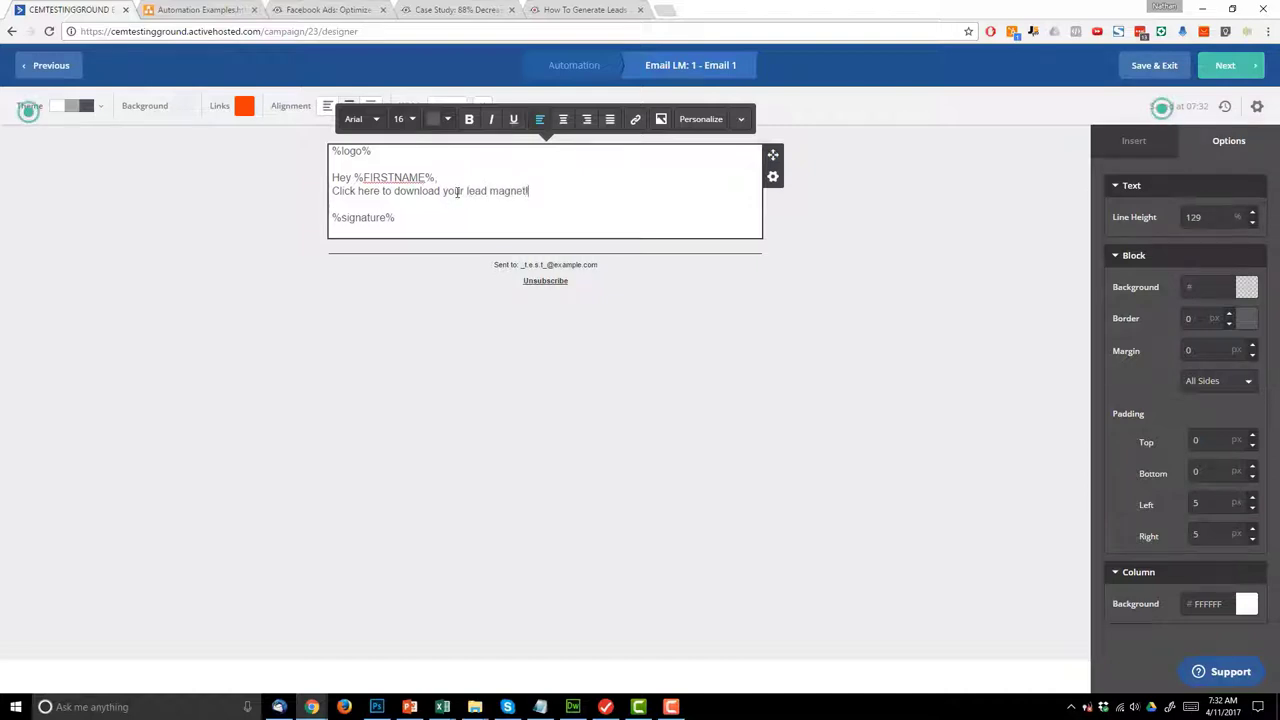
key(Return)
triple_click(551, 203)
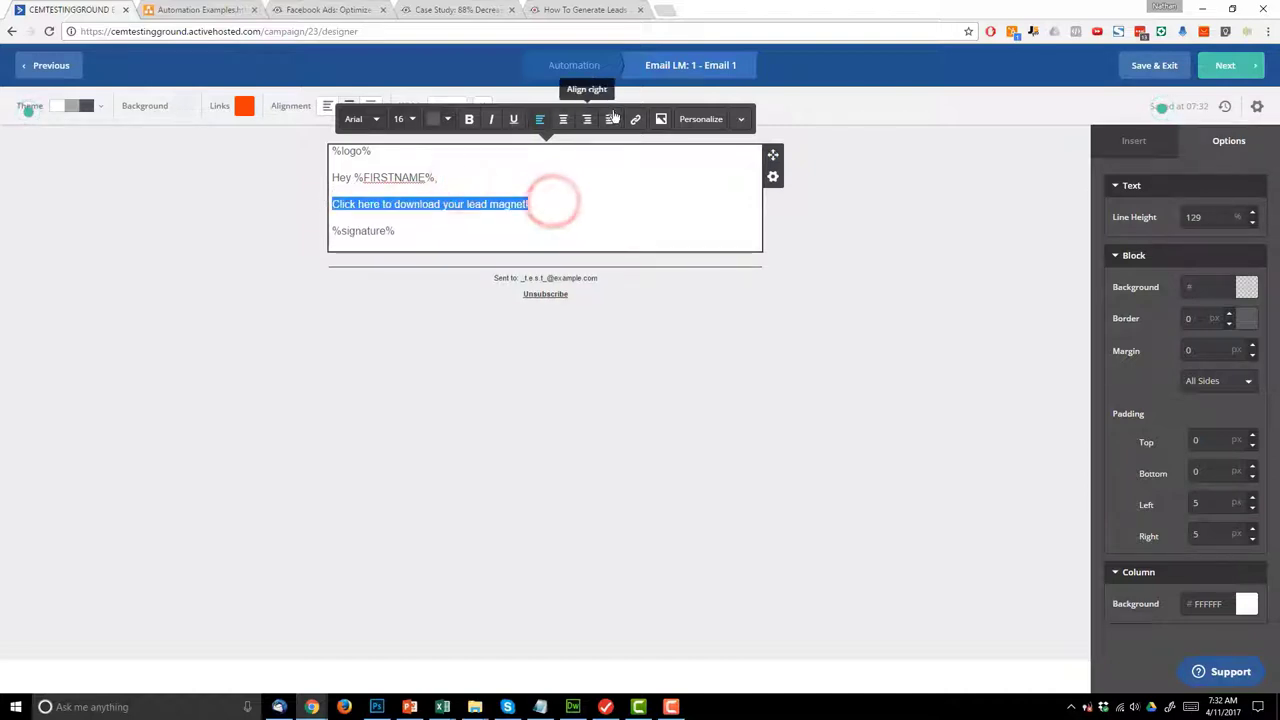
click(631, 121)
click(574, 151)
text(https://)
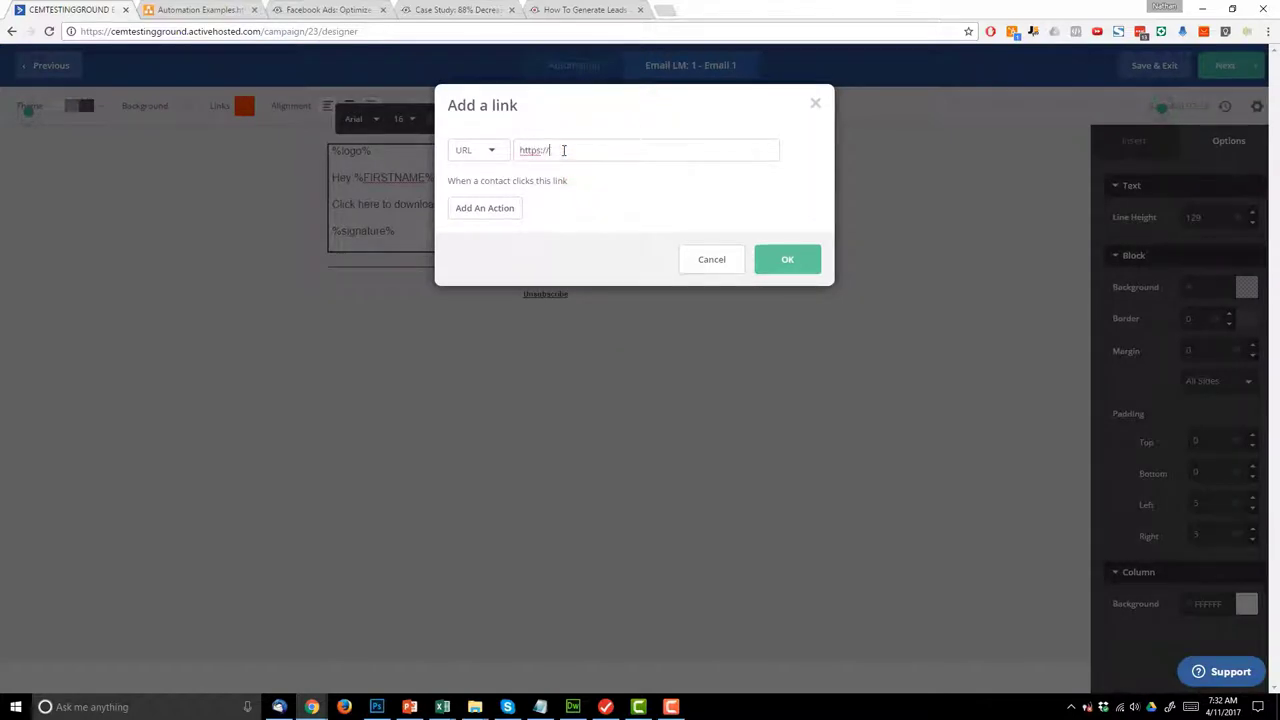
text(crazyeyemarketing.com)
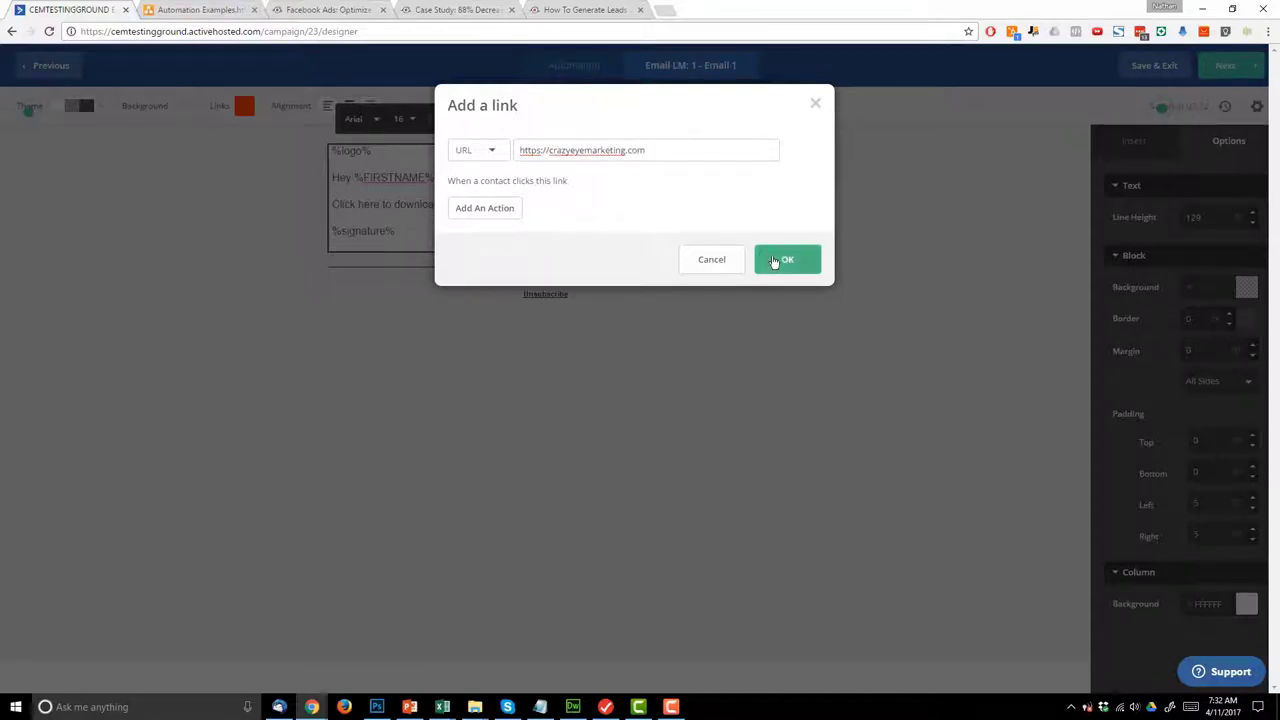
click(787, 259)
drag(543, 204, 332, 204)
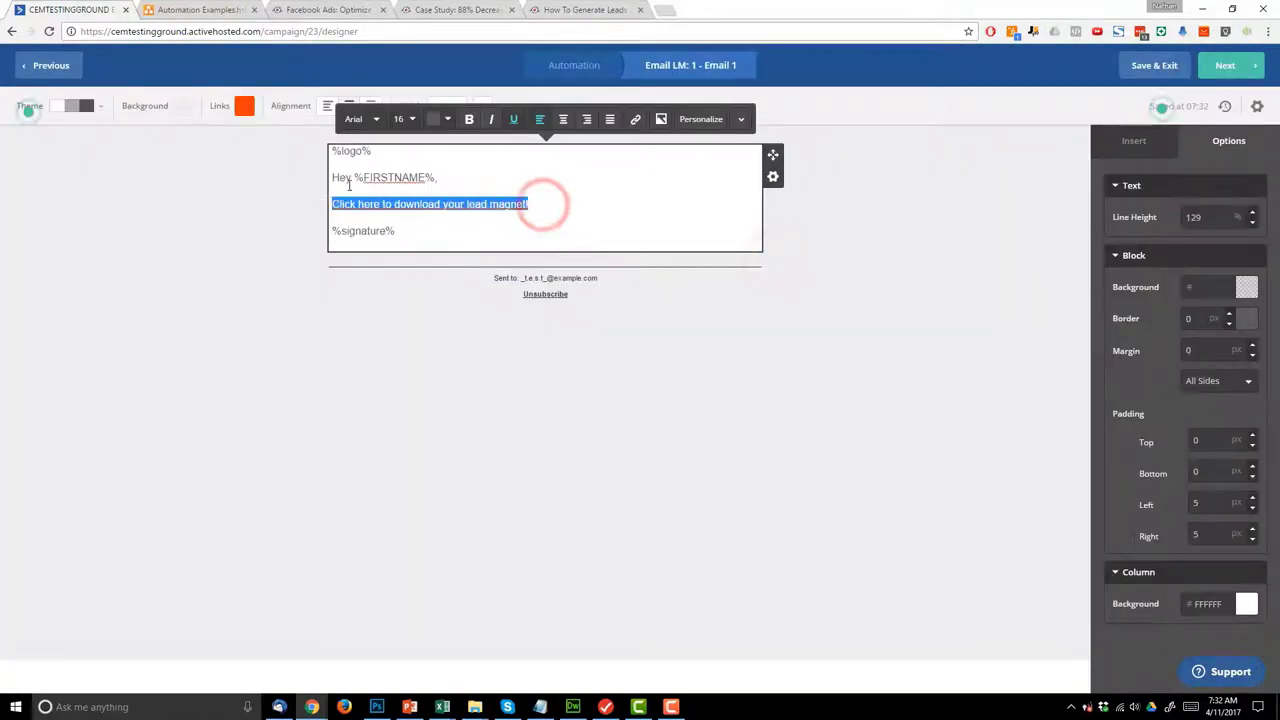
click(466, 119)
click(838, 407)
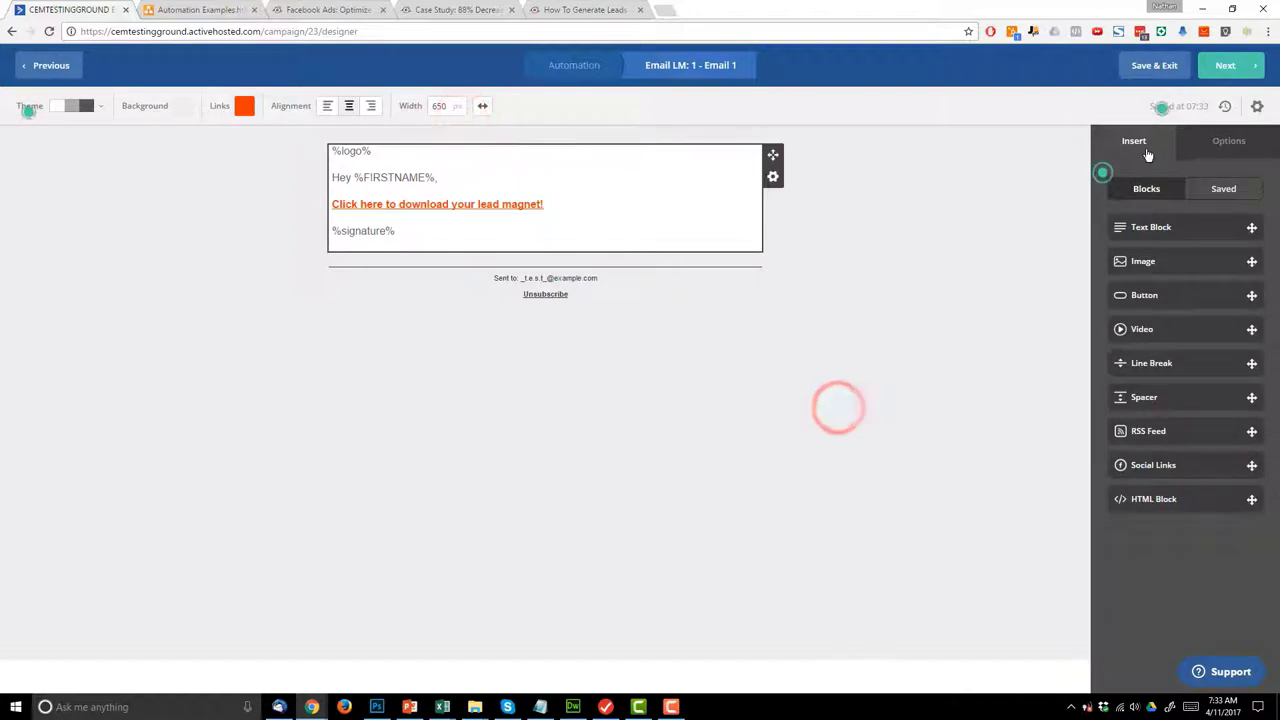
click(1229, 67)
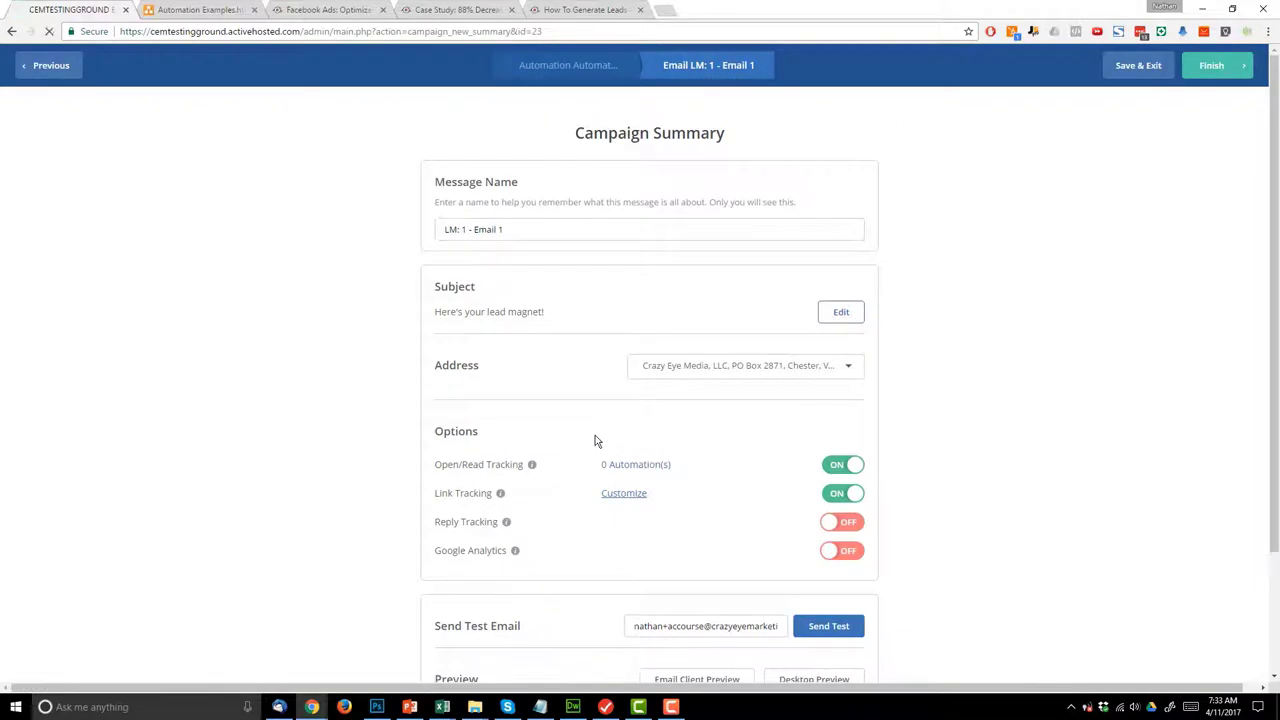
- Turn on Google Analytics tracking with the campaign name shortened to 'LM: 1'
scroll(690, 442, down, 1)
click(836, 488)
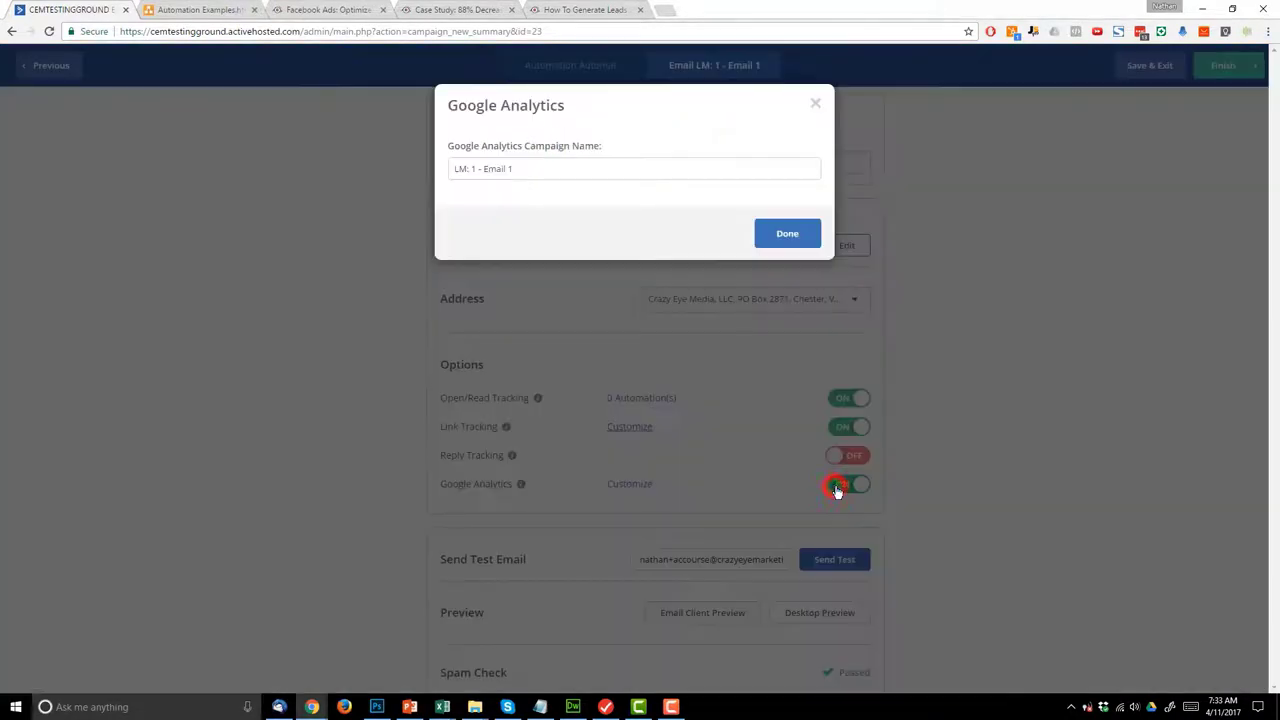
drag(476, 168, 691, 163)
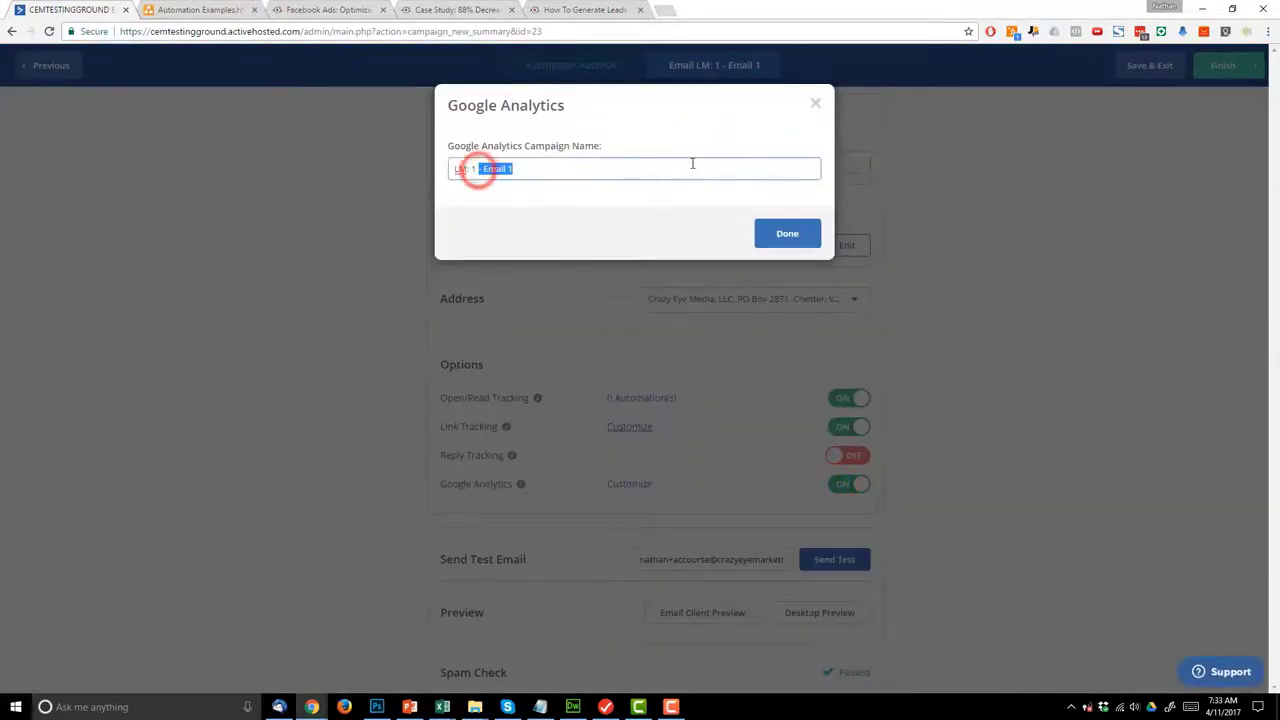
key(BackSpace)
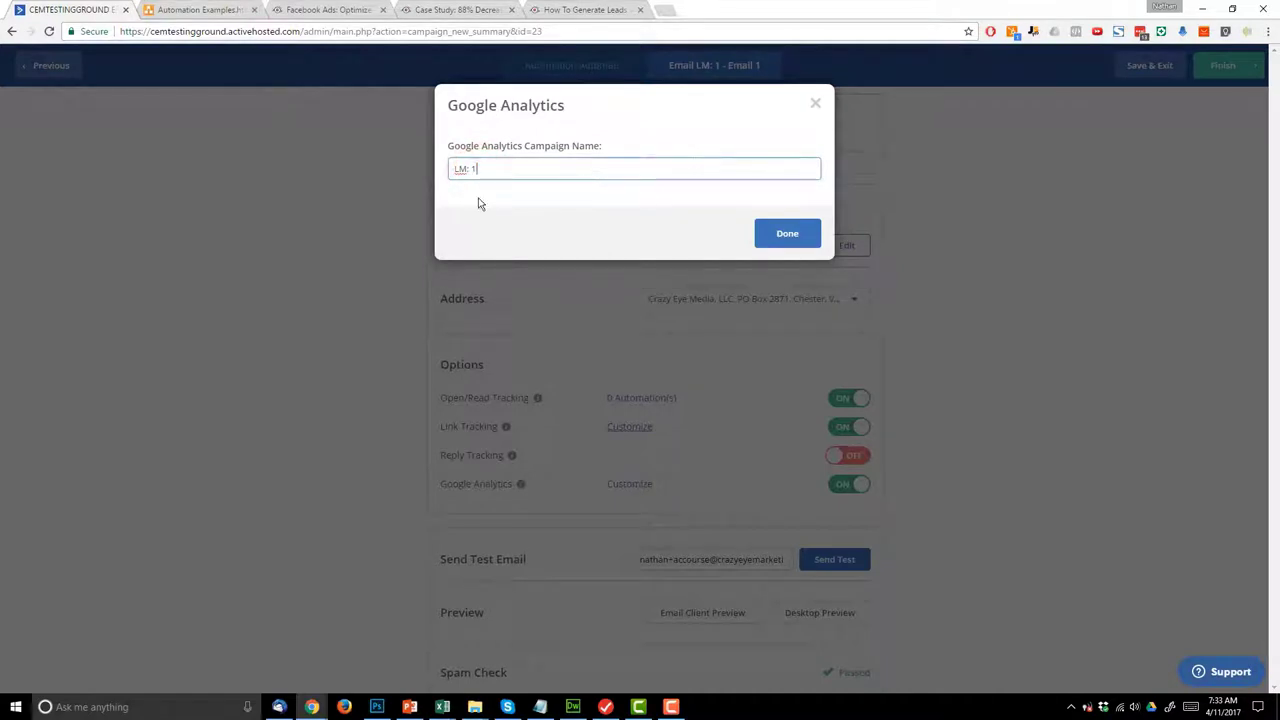
click(779, 235)
- Check the desktop preview of the email, then finish it
click(828, 614)
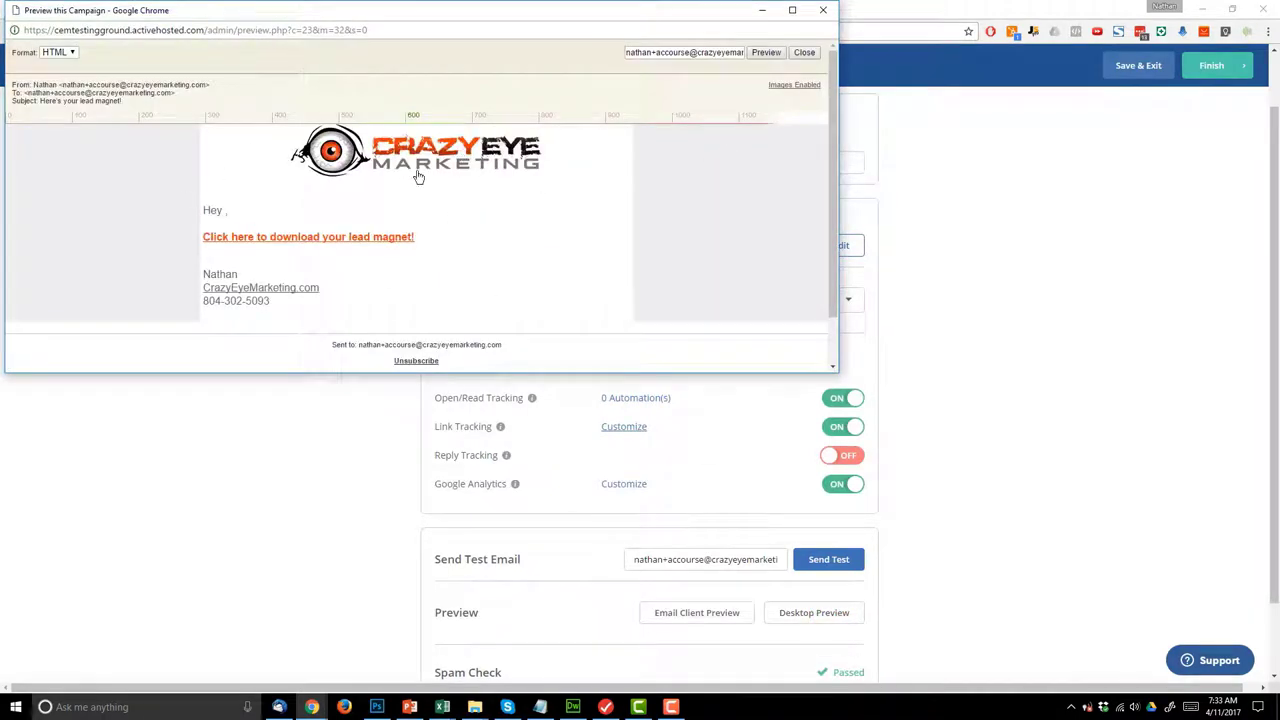
click(821, 12)
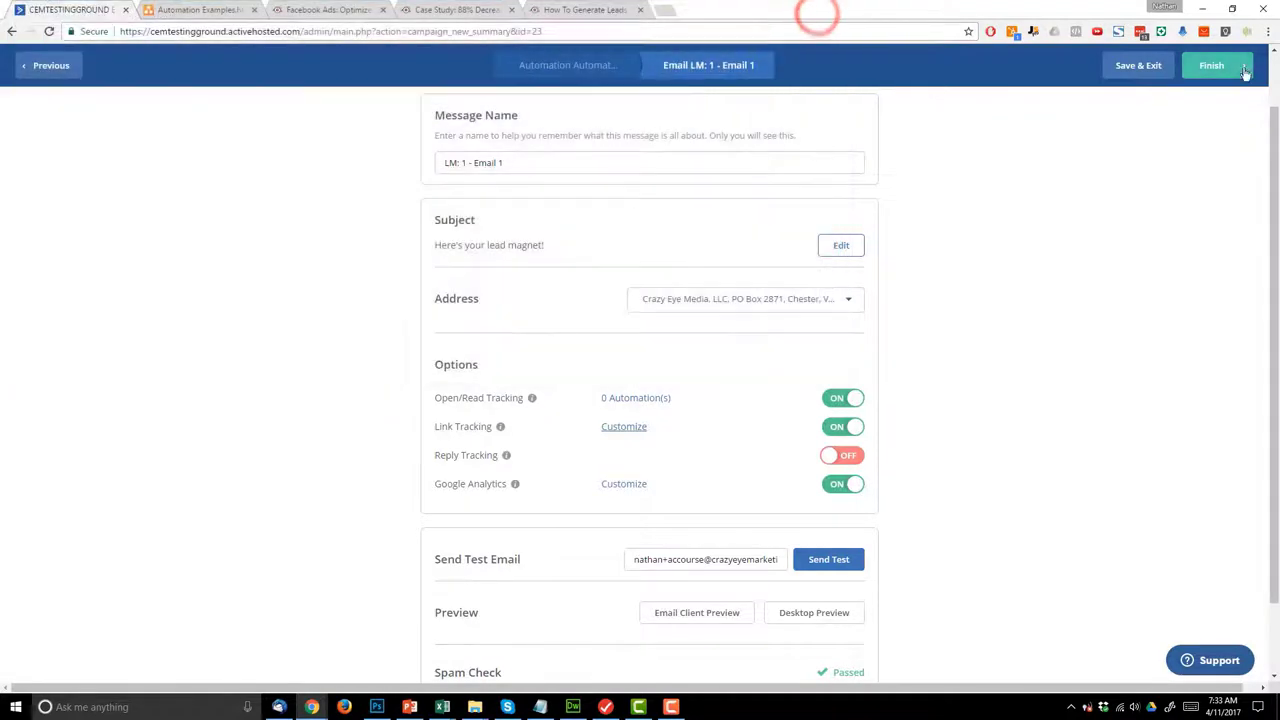
click(1220, 67)
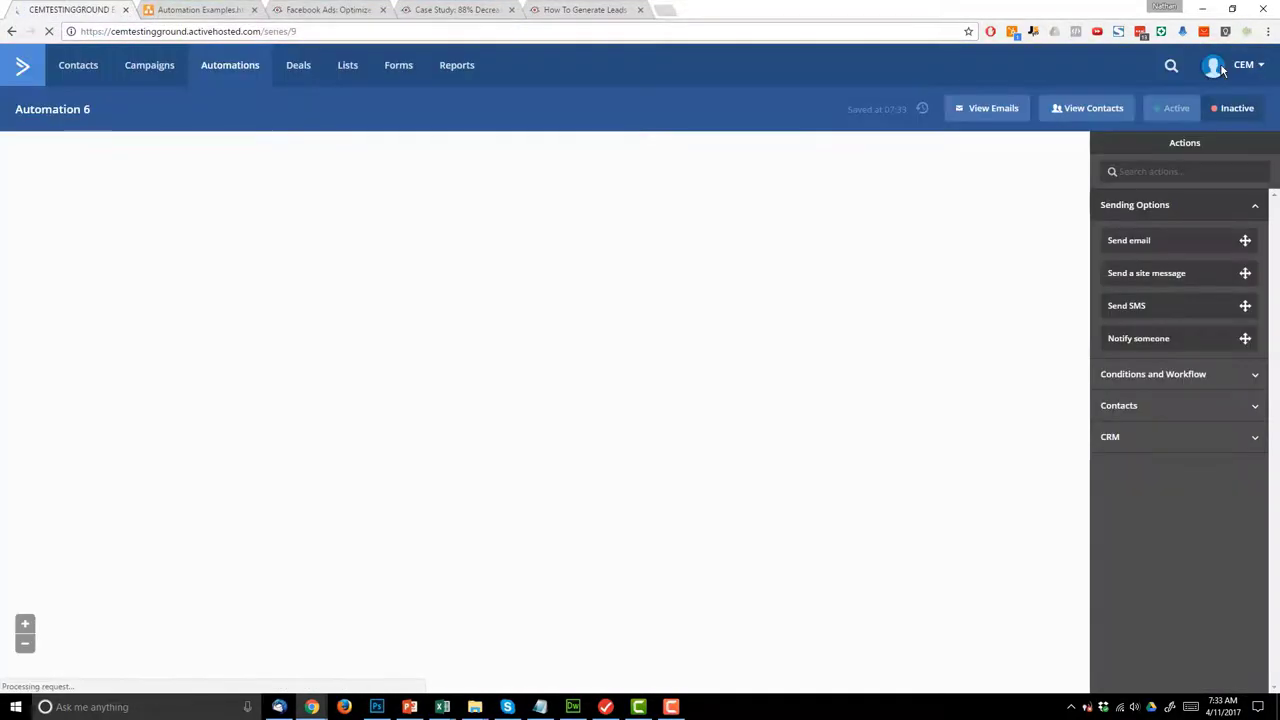
- Rename the automation to 'LM: 1' and save the name
click(63, 111)
key(ctrl+a)
text(LM)
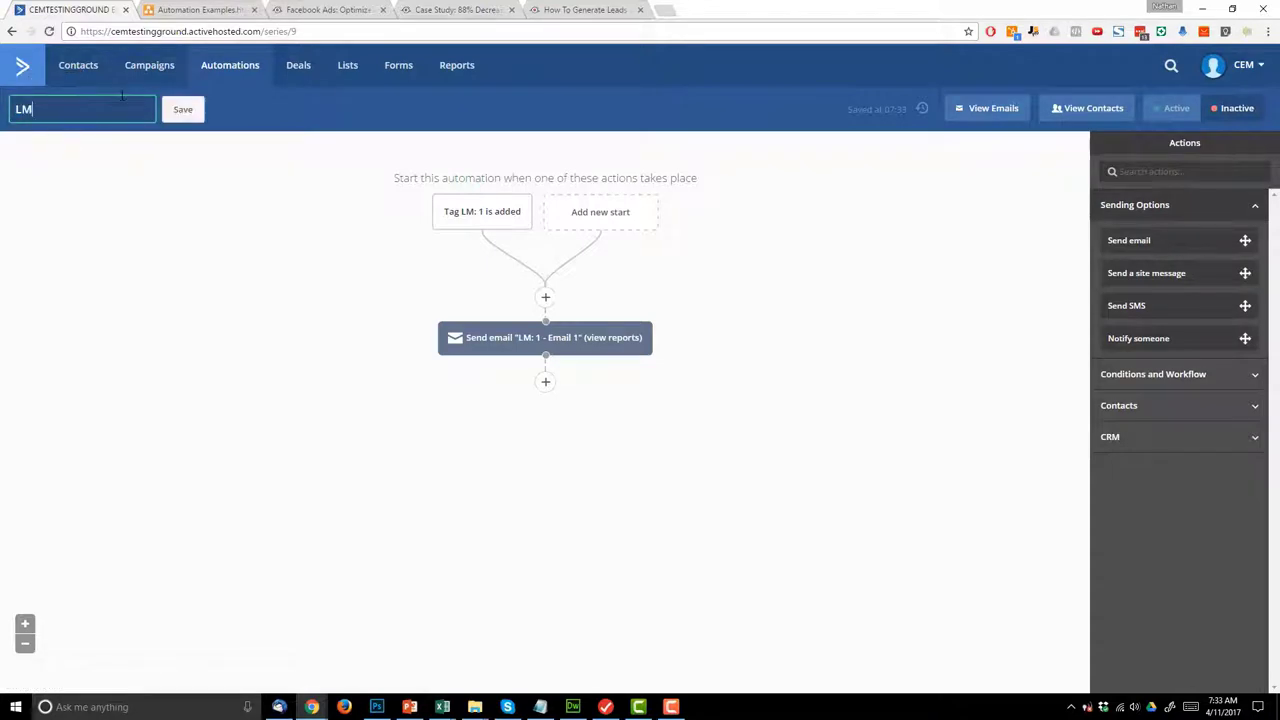
text(: )
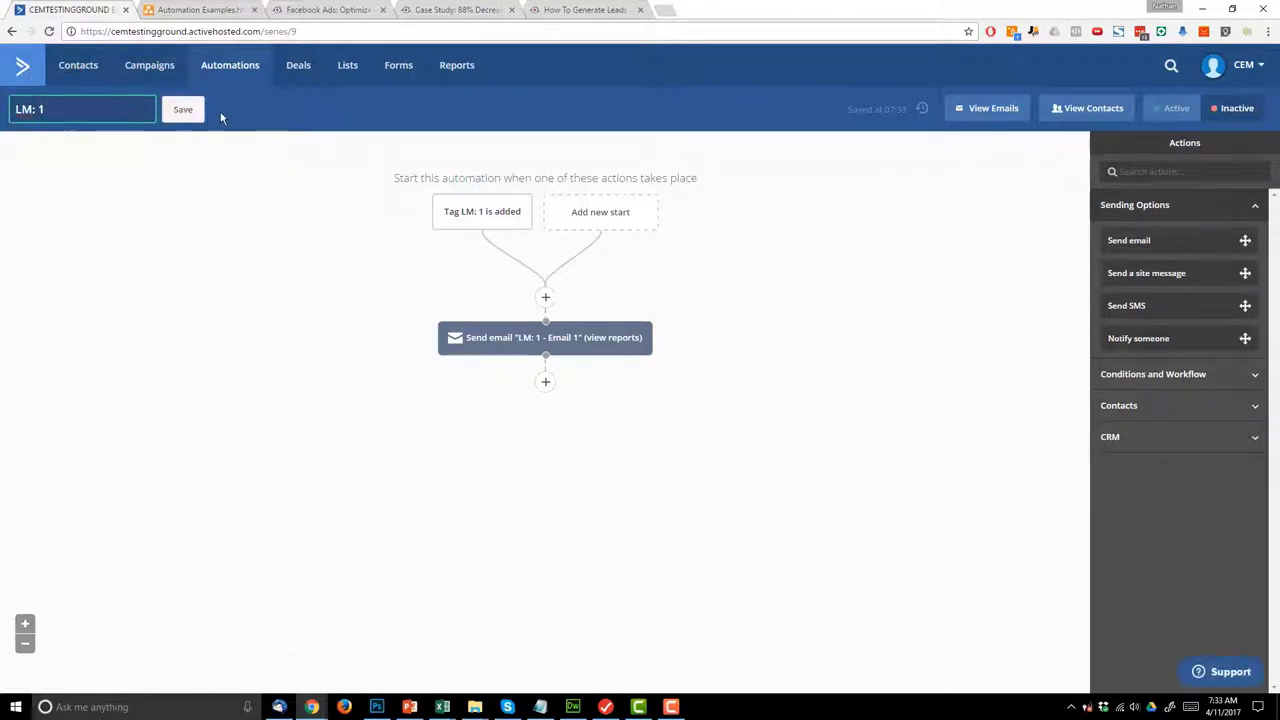
text(1)
click(185, 110)
click(197, 9)
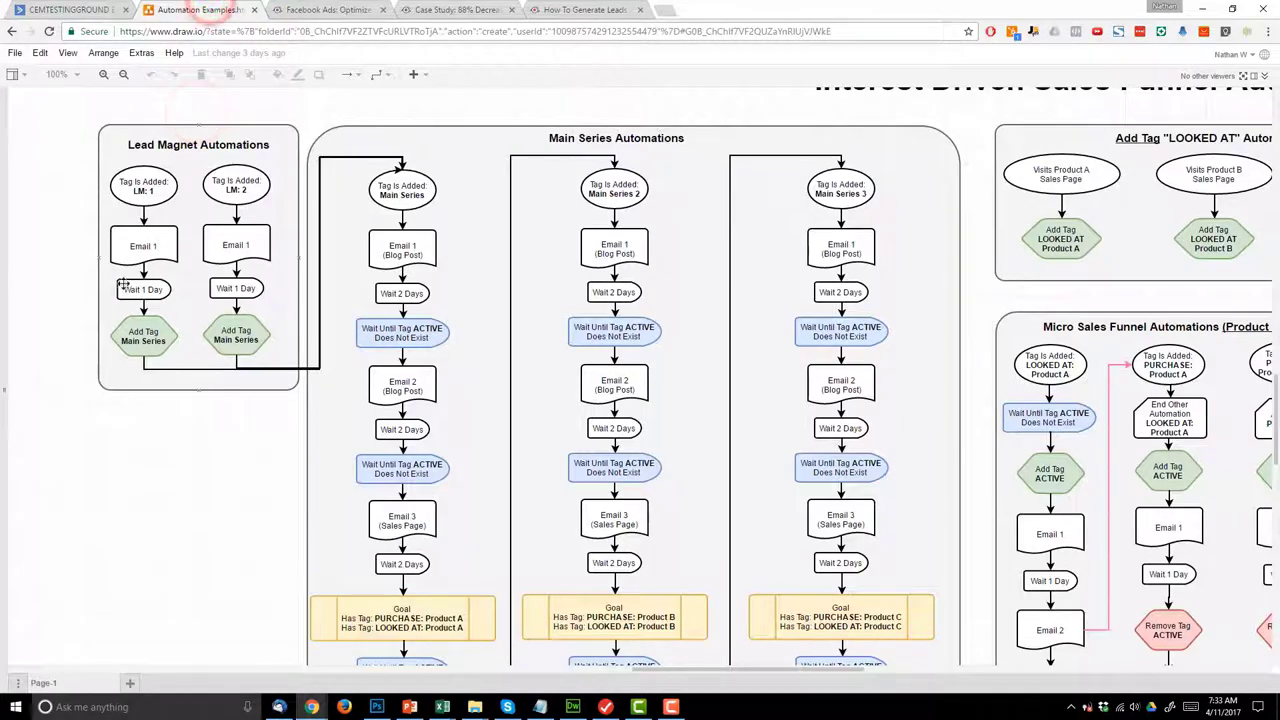
click(86, 6)
- Add a 'Wait for 1 day' step after the email
click(545, 386)
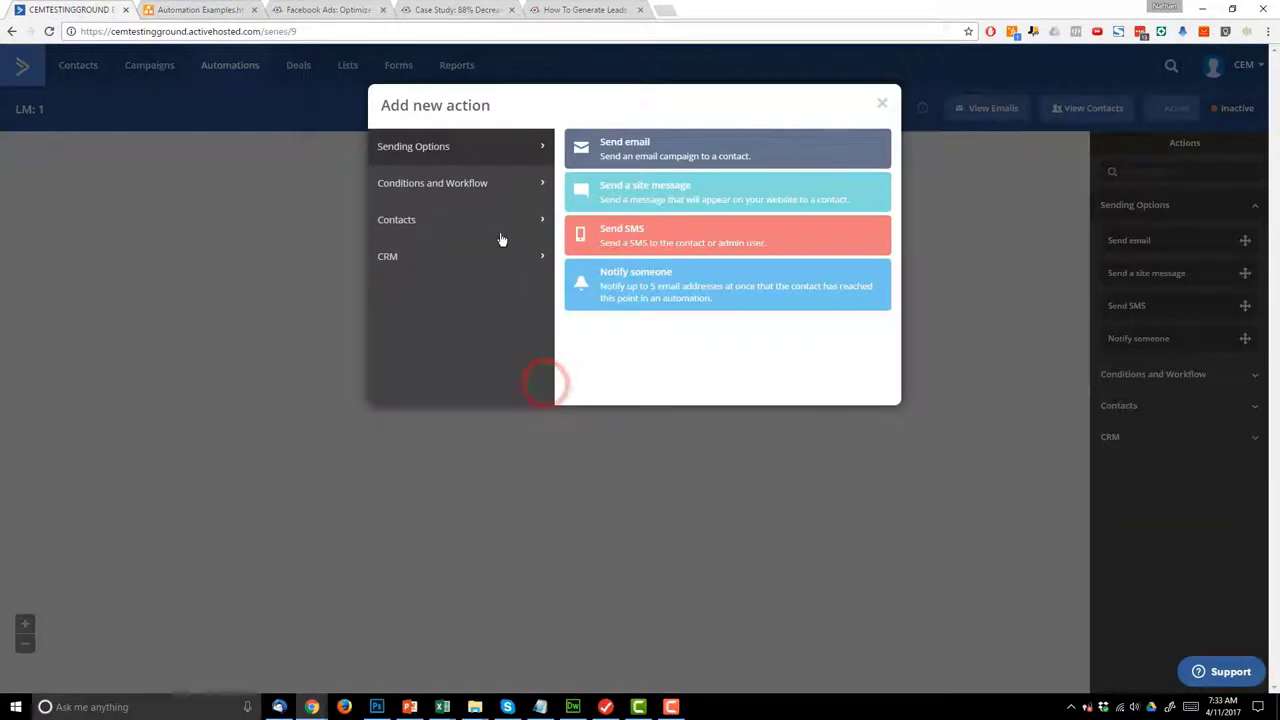
click(501, 192)
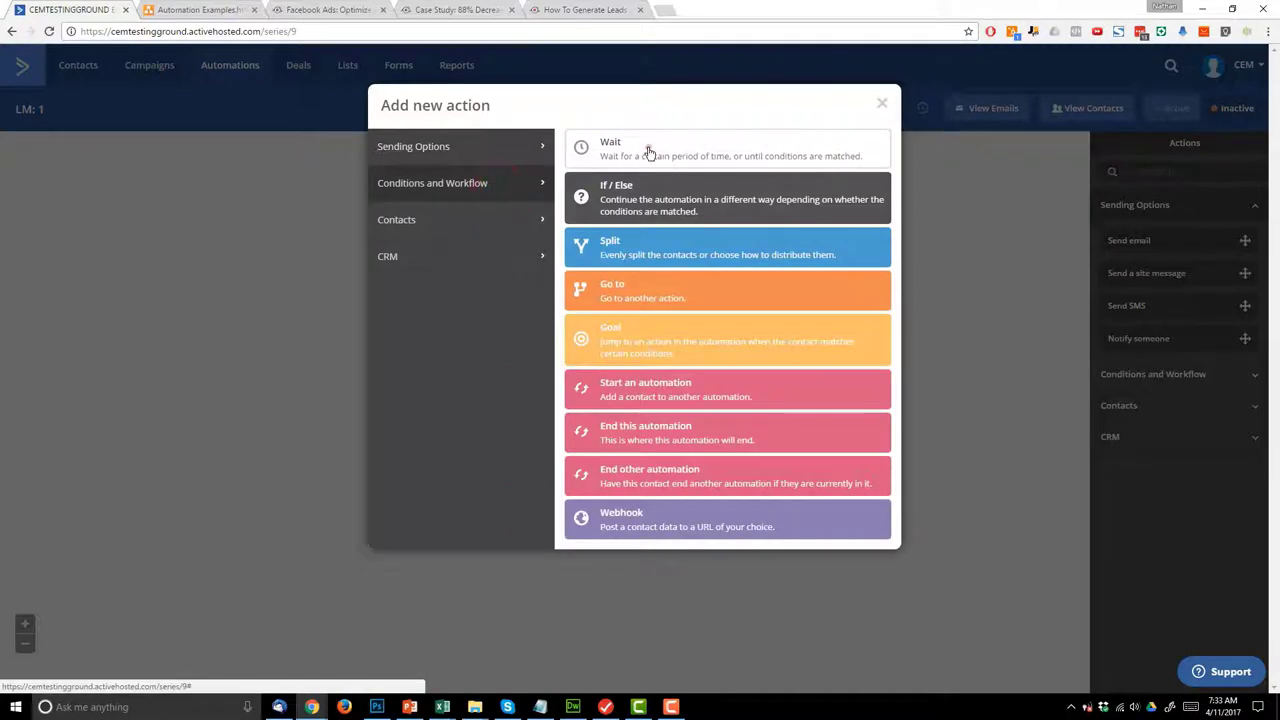
click(648, 152)
click(505, 378)
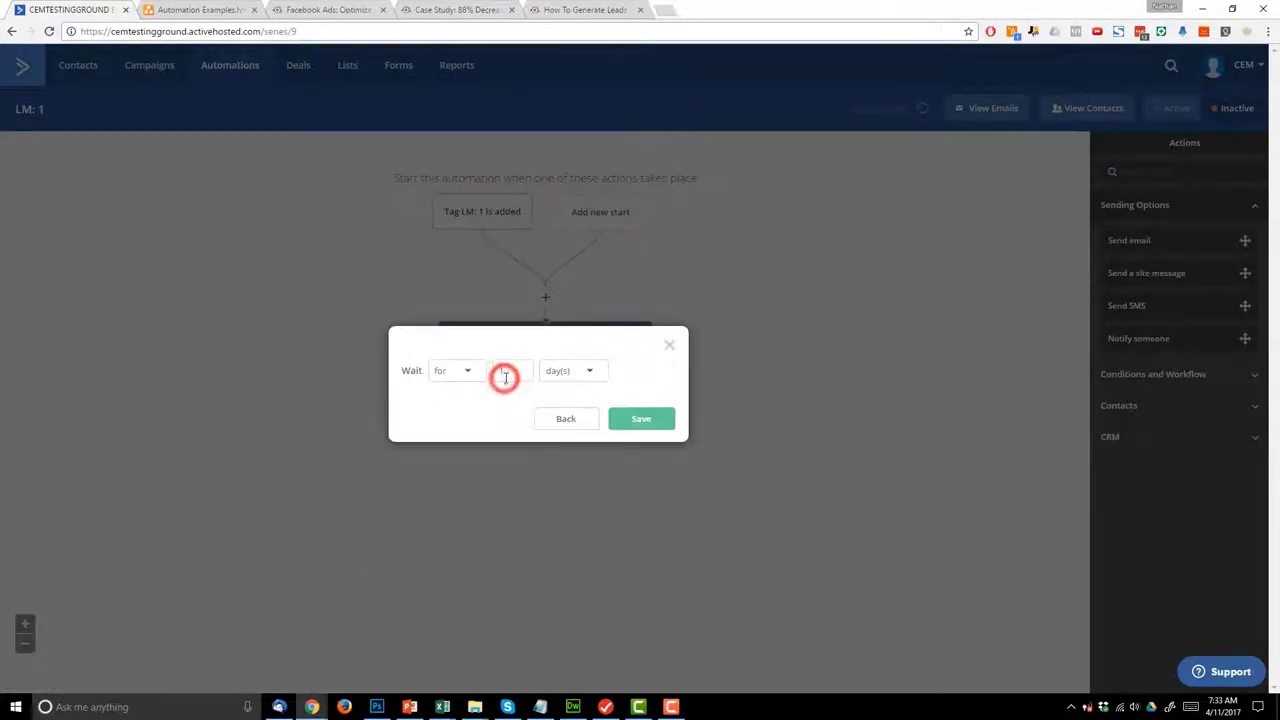
click(628, 424)
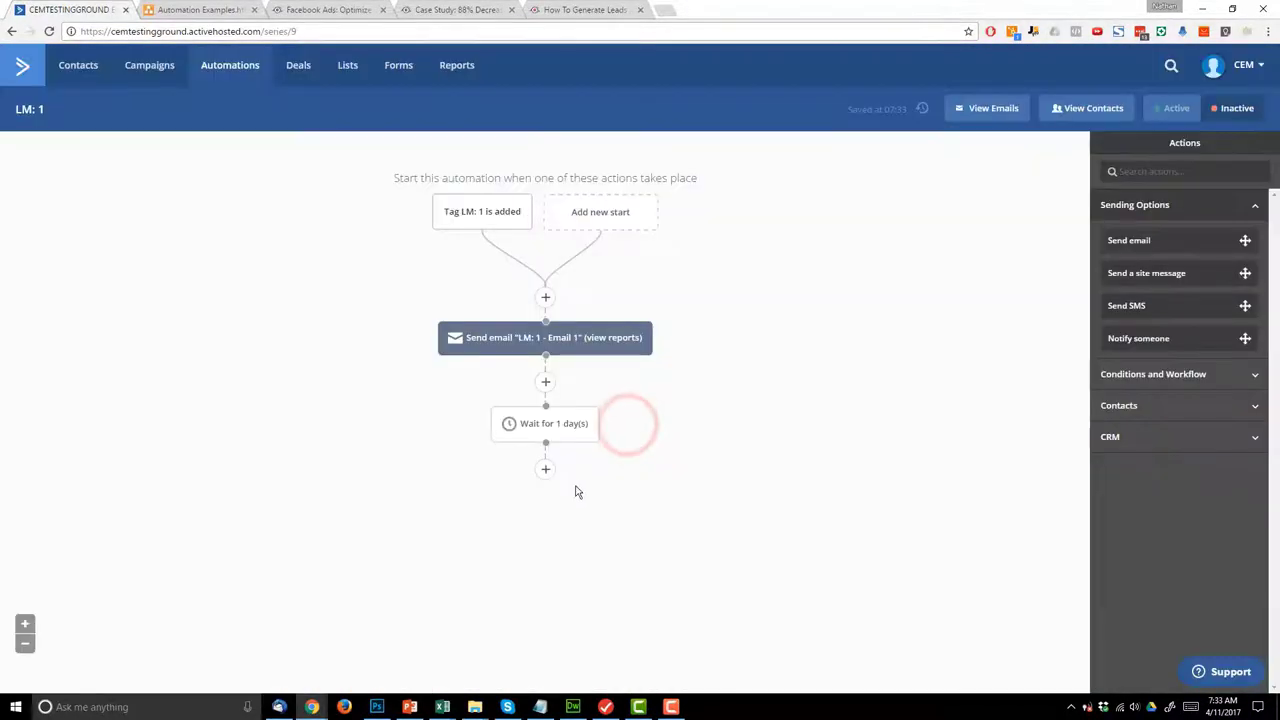
- Add a step tagging the contact 'Main Series' after the wait, then activate the automation
click(543, 474)
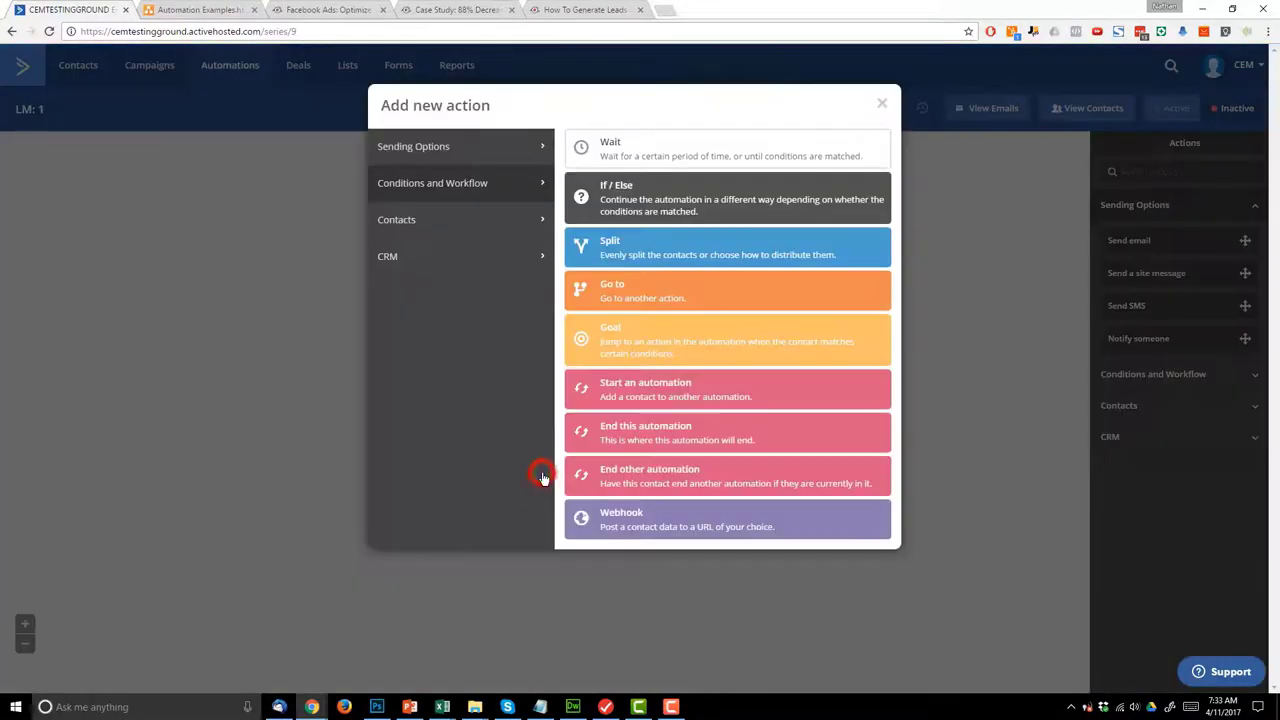
click(444, 228)
click(673, 287)
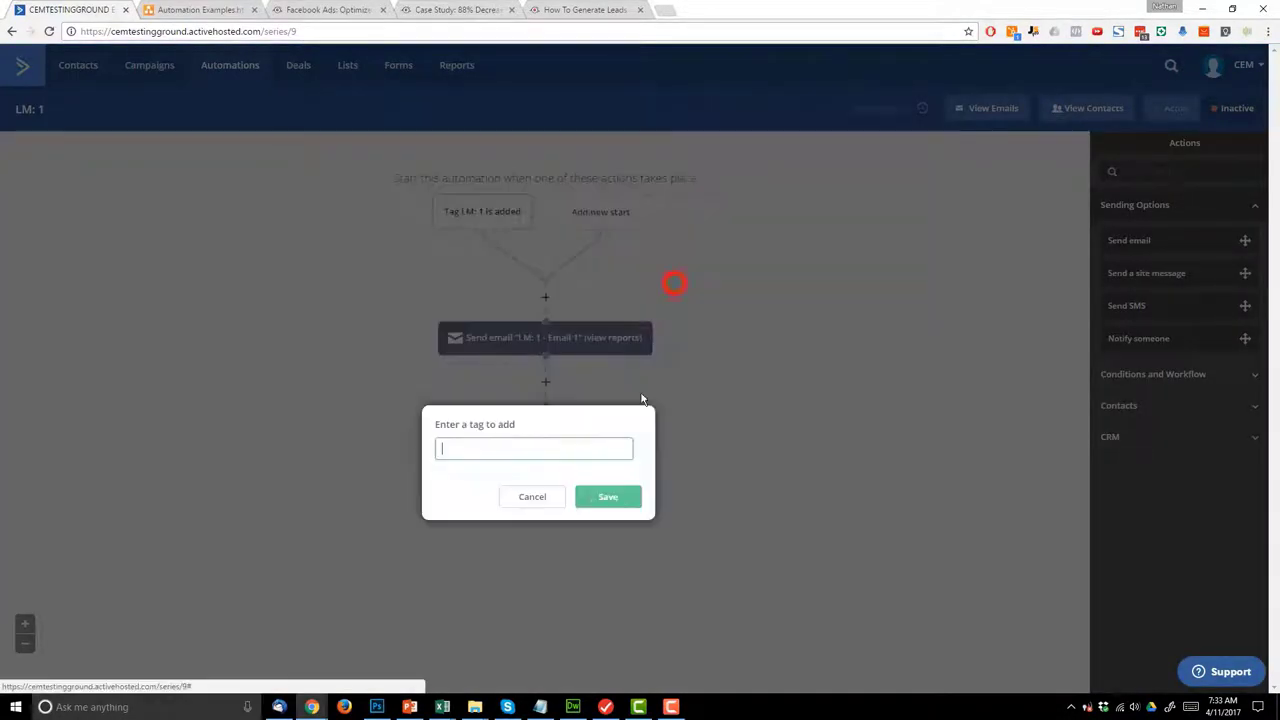
click(566, 441)
text(Main)
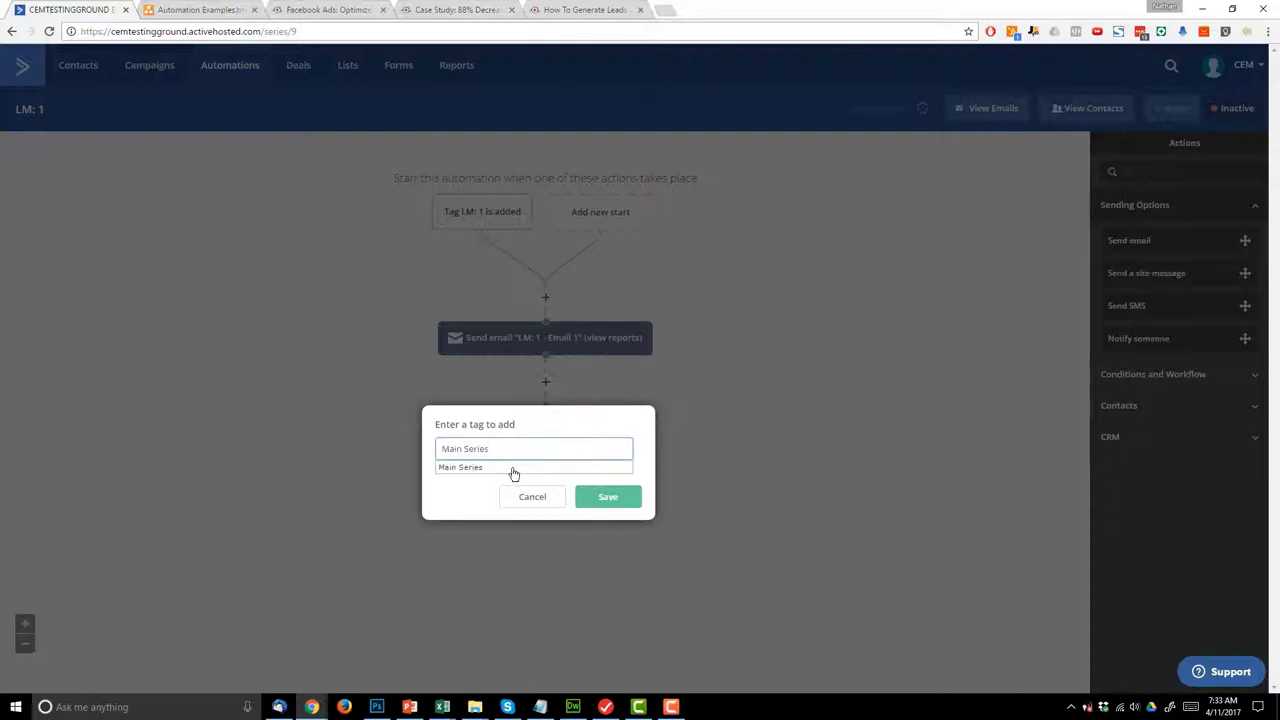
text( Series)
click(513, 469)
click(620, 499)
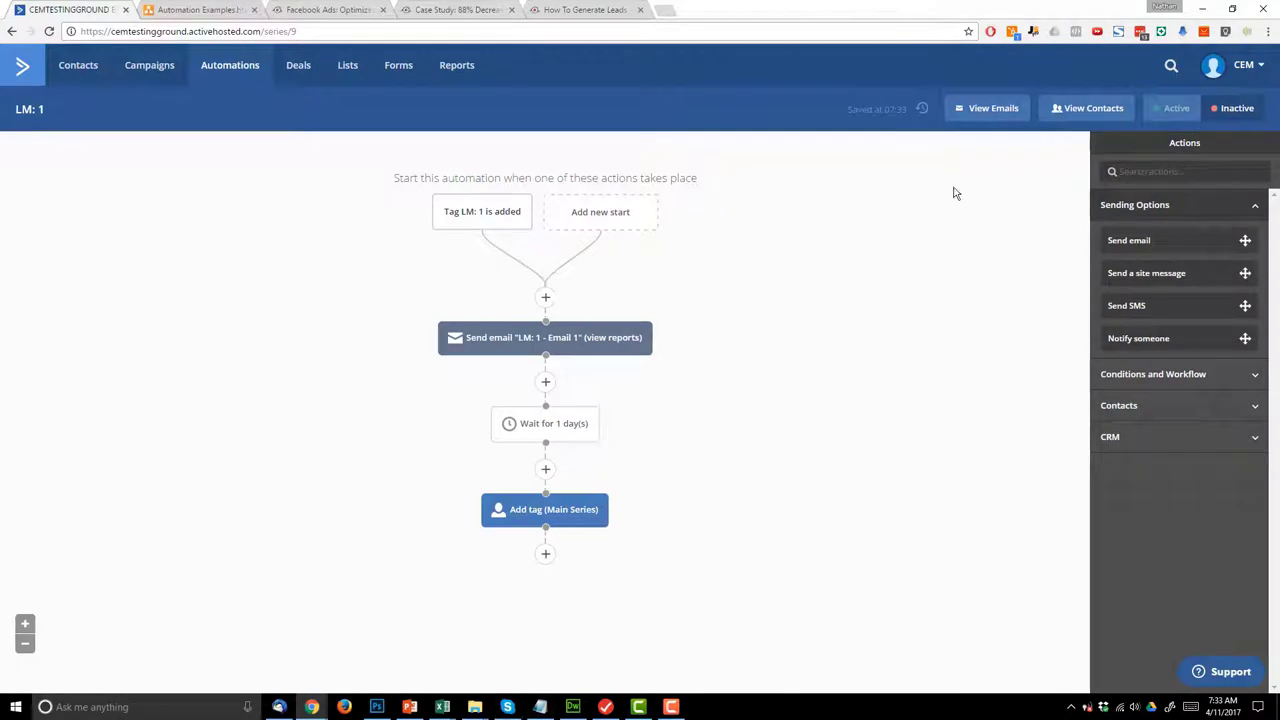
click(1170, 110)
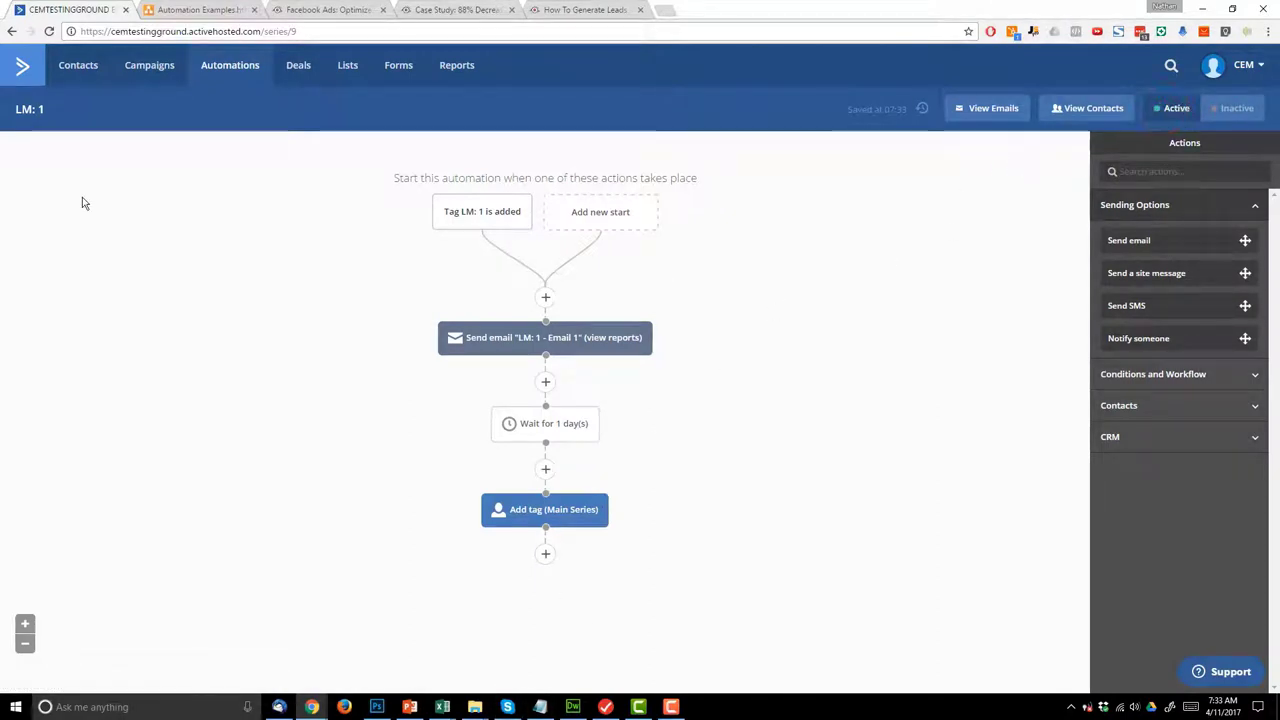
click(225, 8)
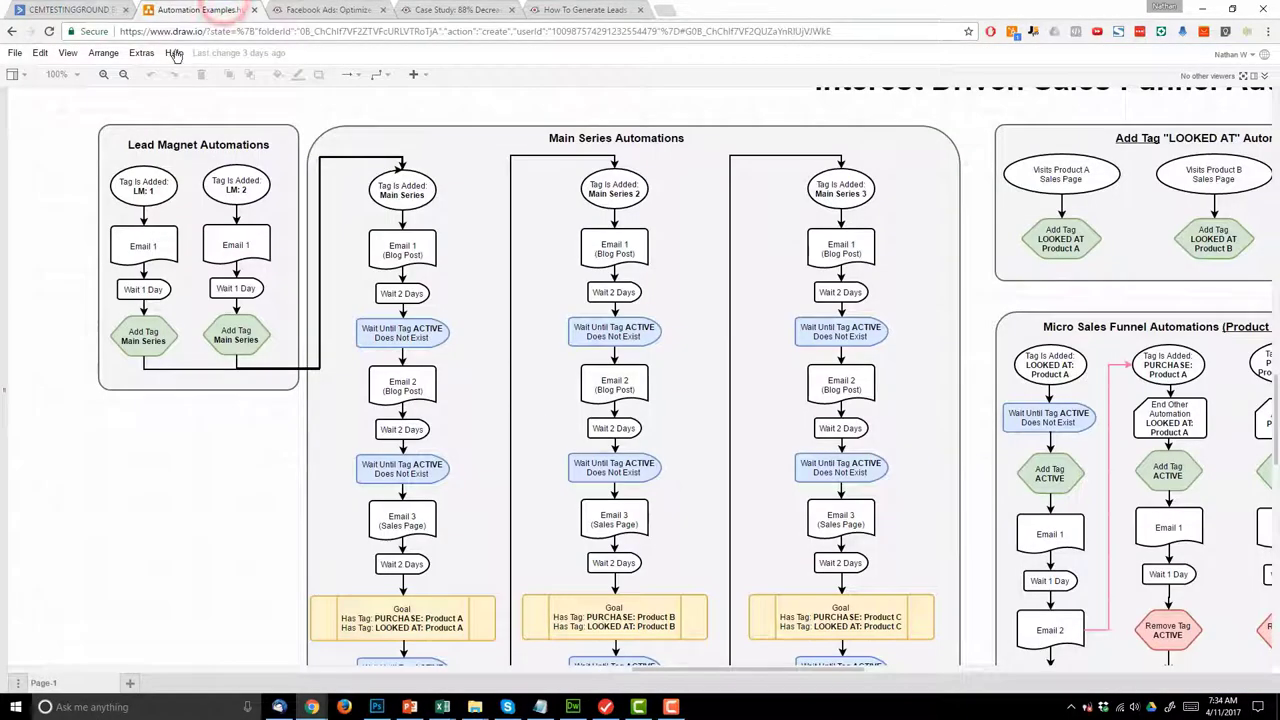
click(70, 10)
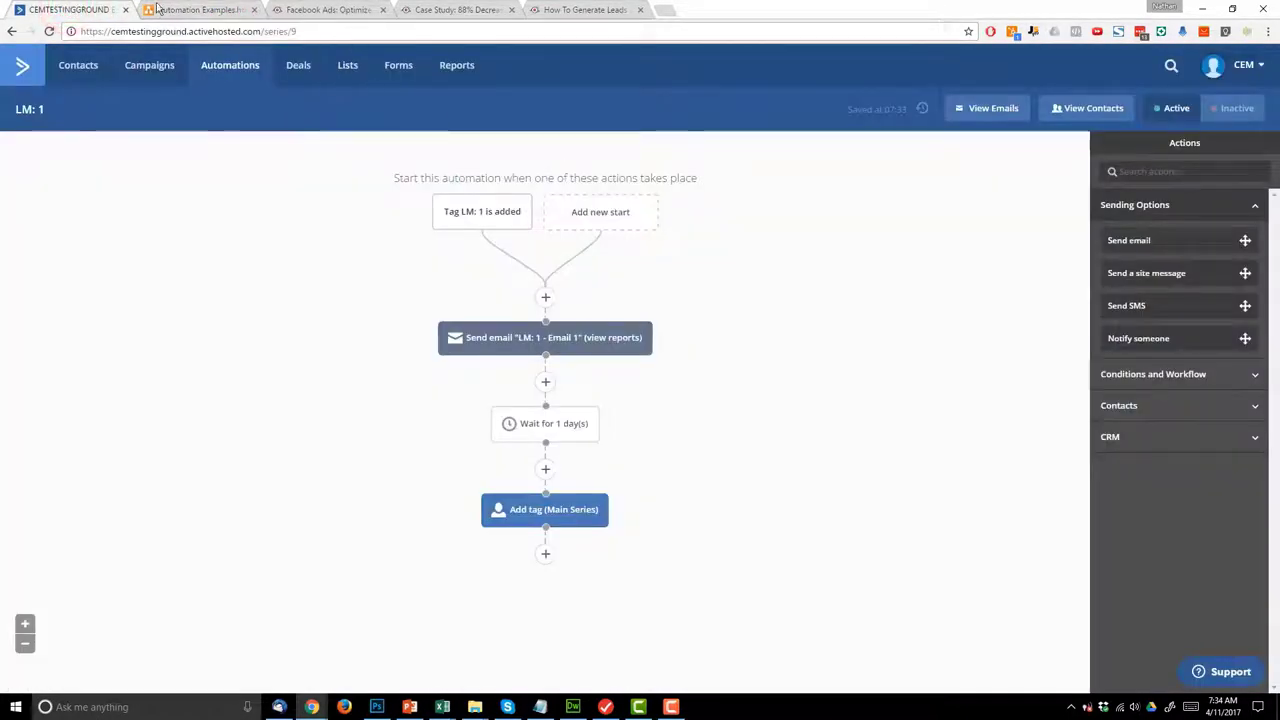
click(158, 9)
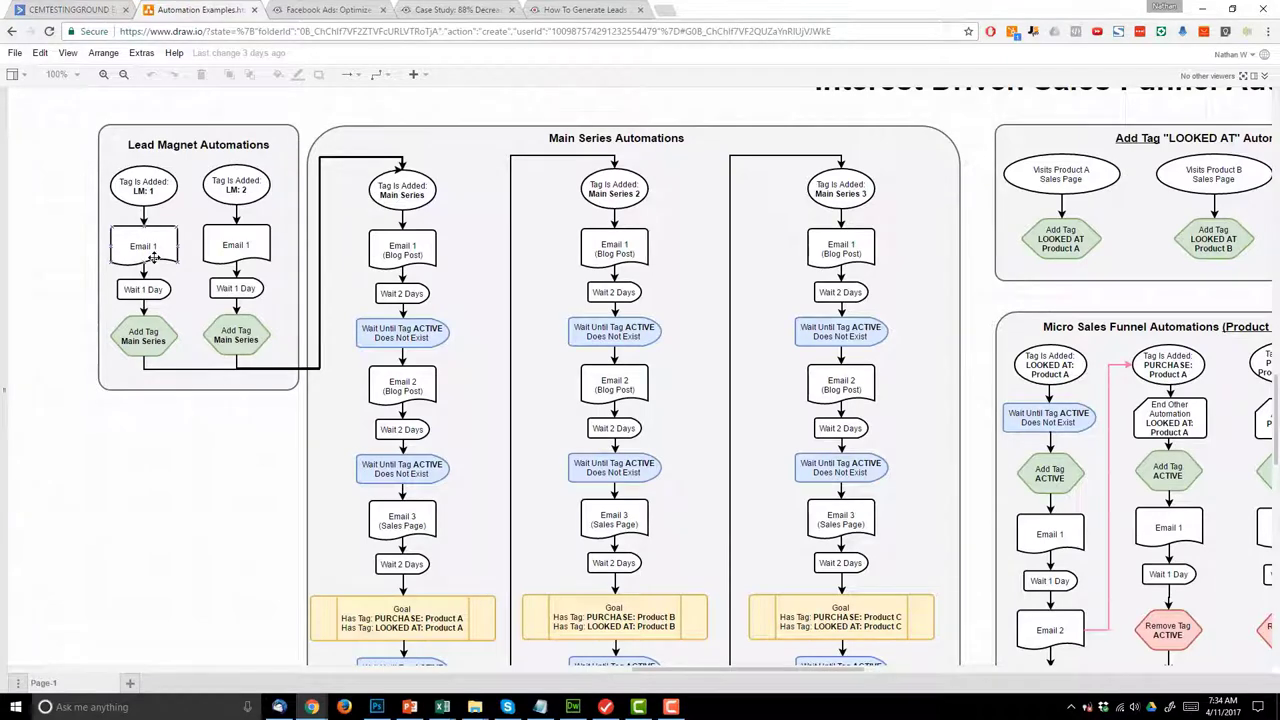
click(41, 9)
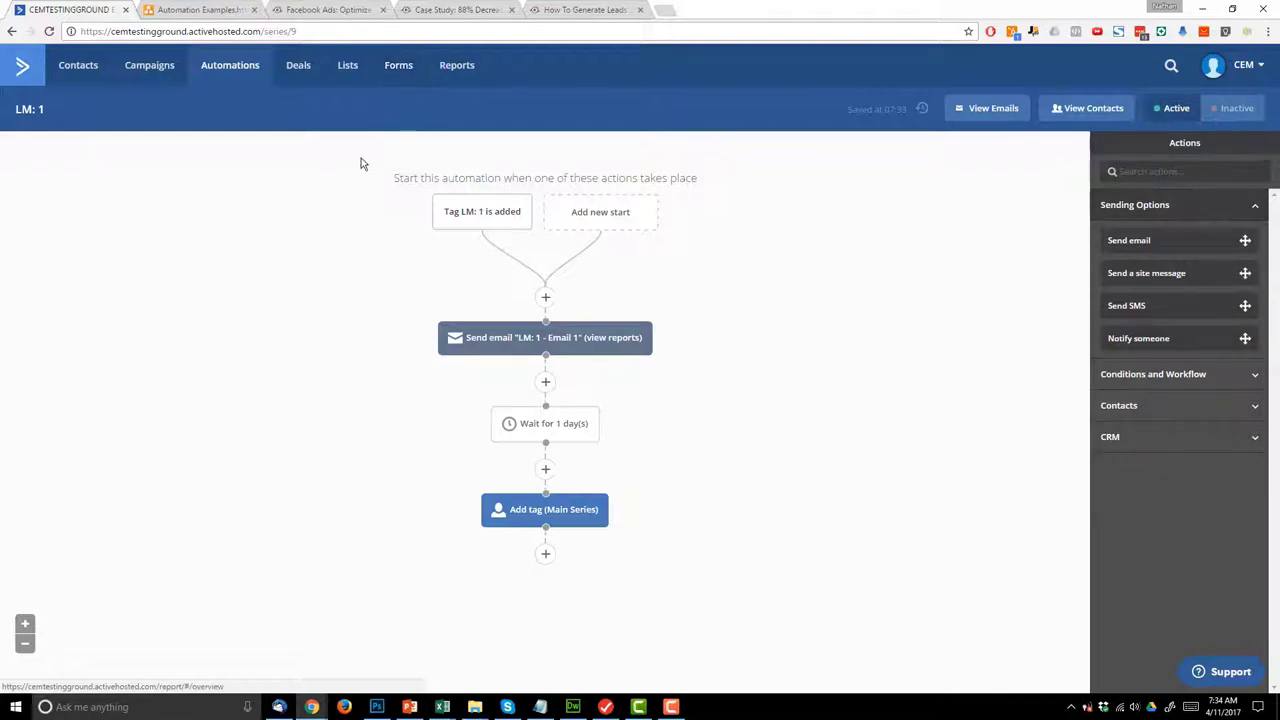
- Start a new inline form named 'LM: 1'
click(397, 76)
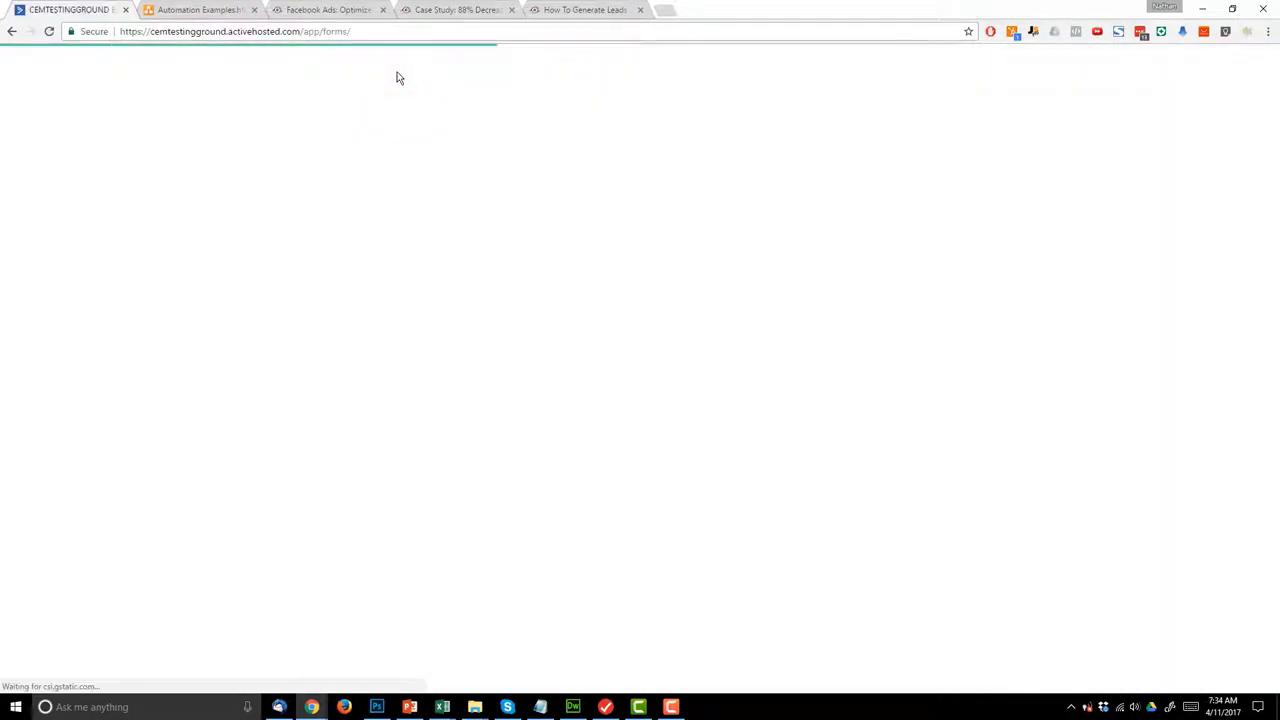
click(1205, 111)
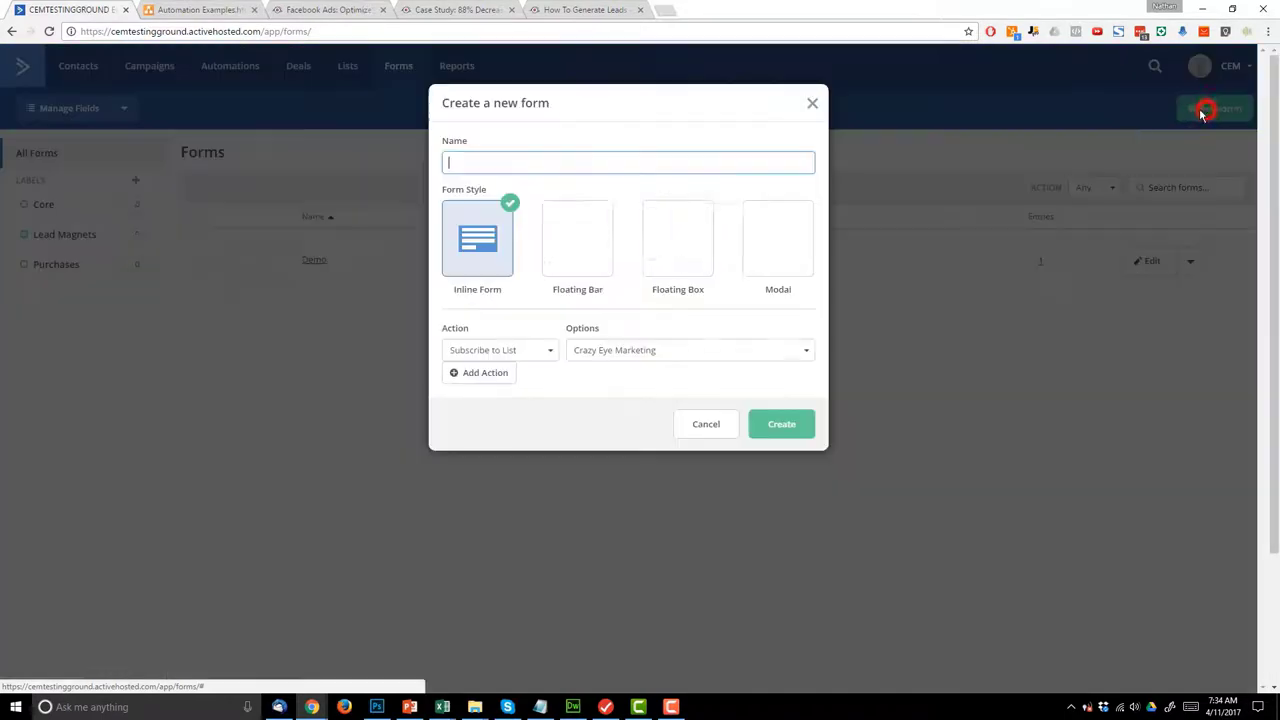
click(579, 161)
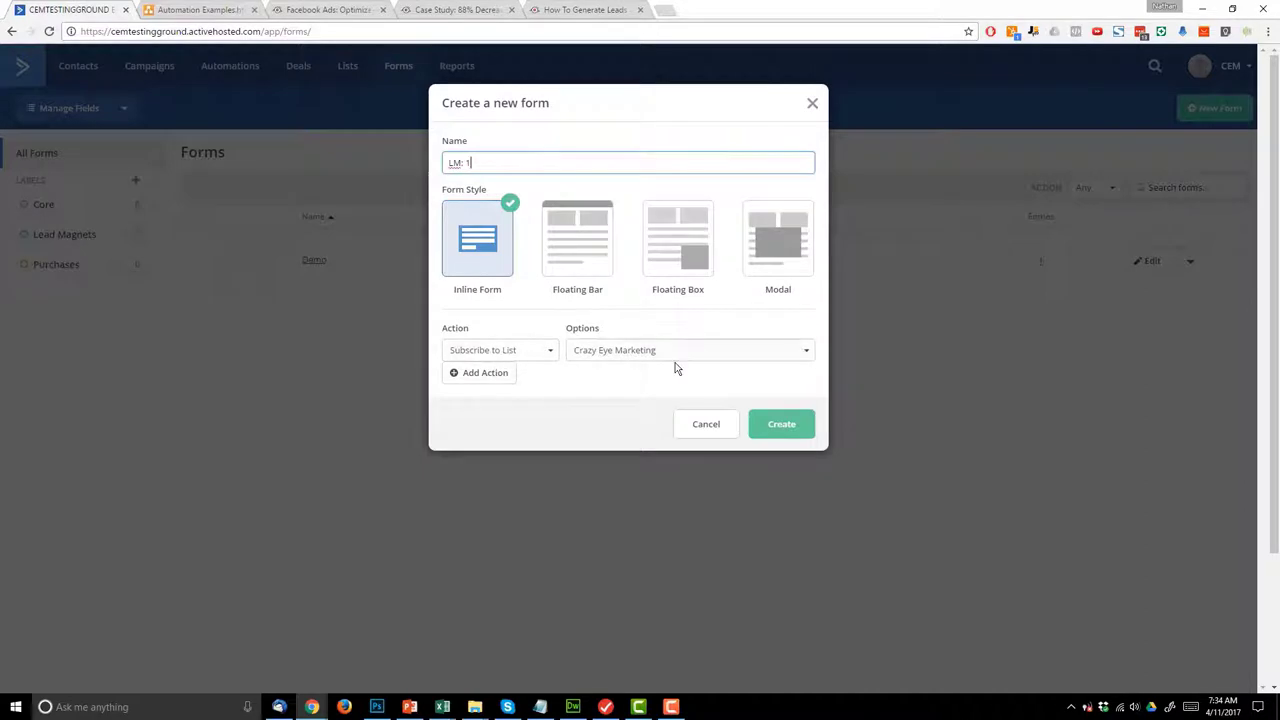
- Add a second action that adds the tag 'LM: 1', then create the form
click(495, 378)
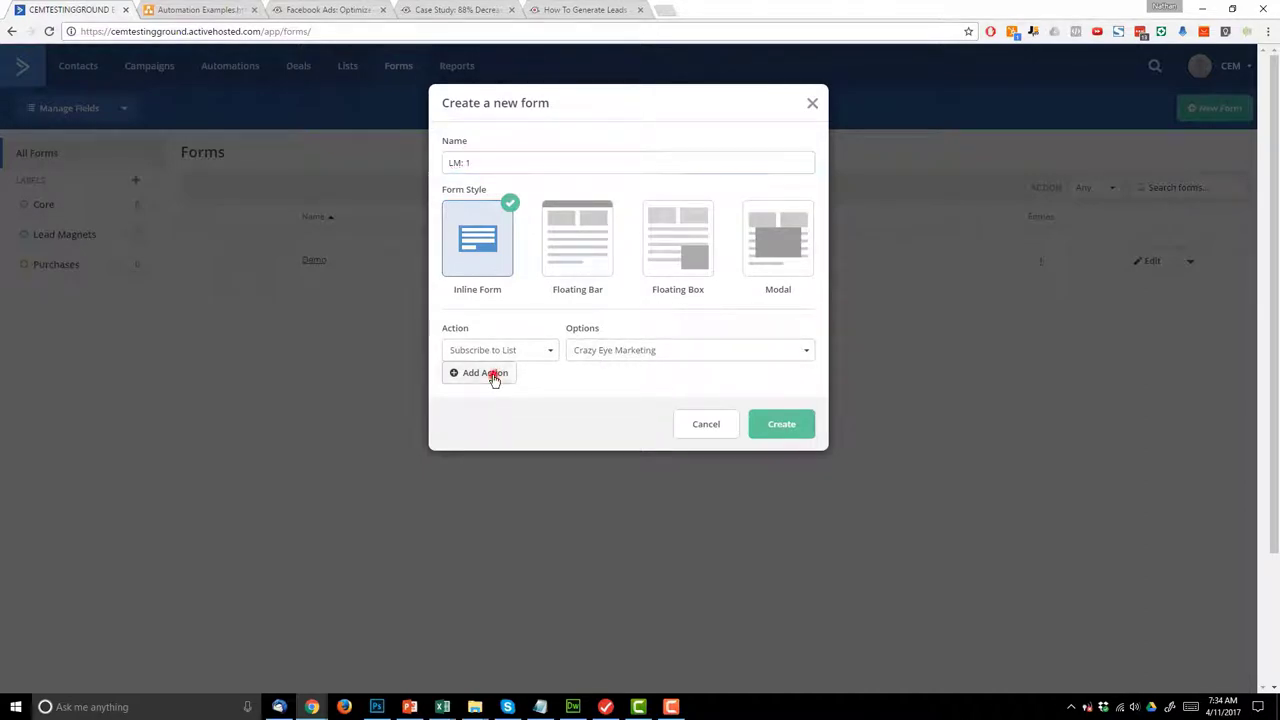
click(534, 373)
click(478, 404)
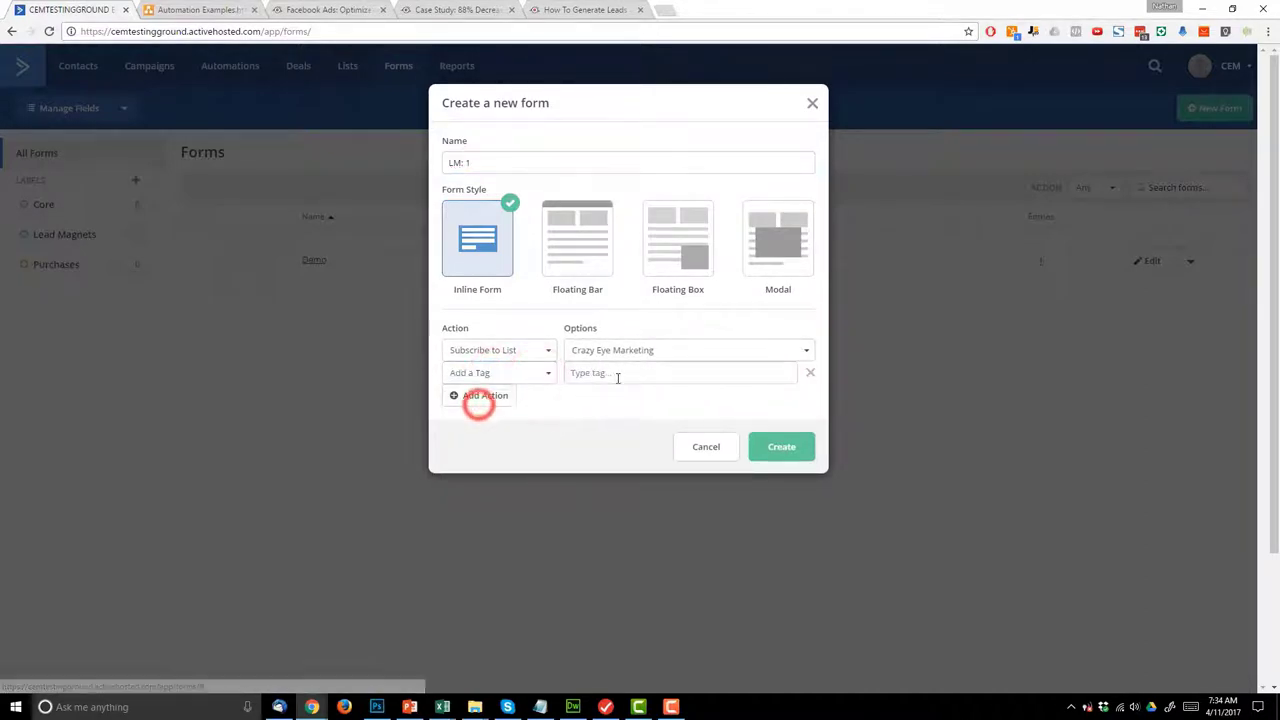
click(614, 373)
text(LM: 1)
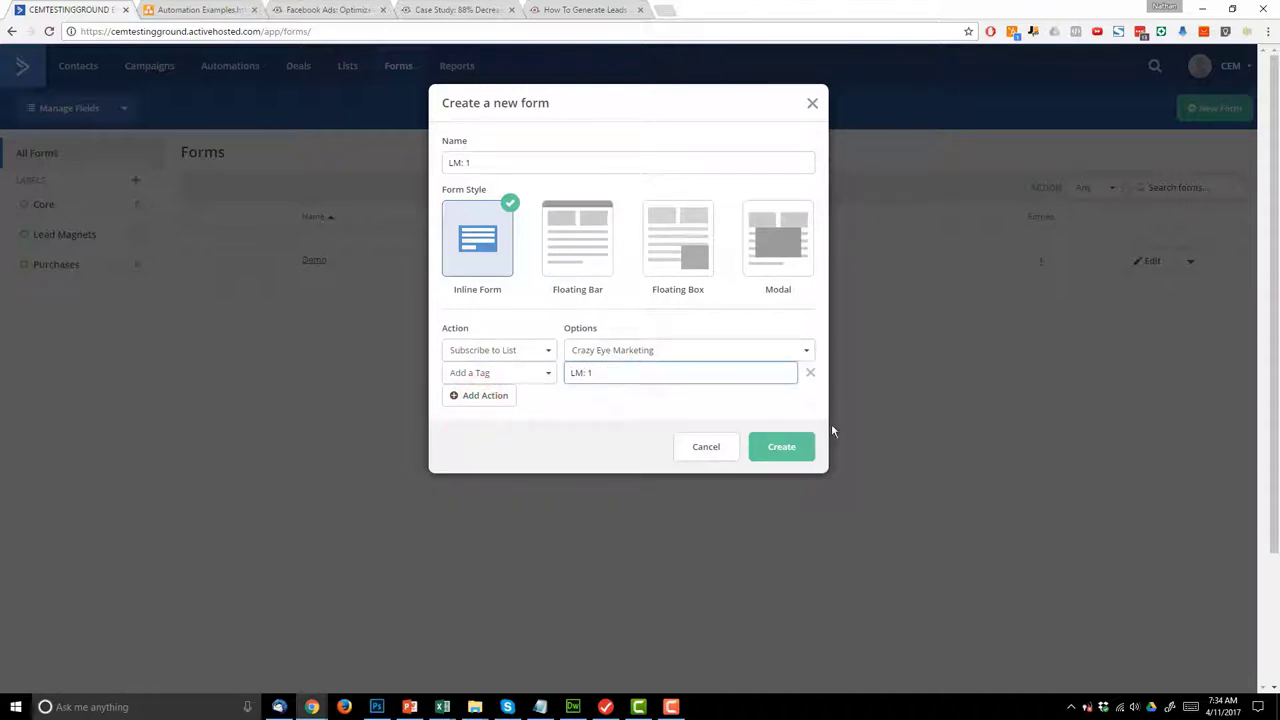
click(790, 446)
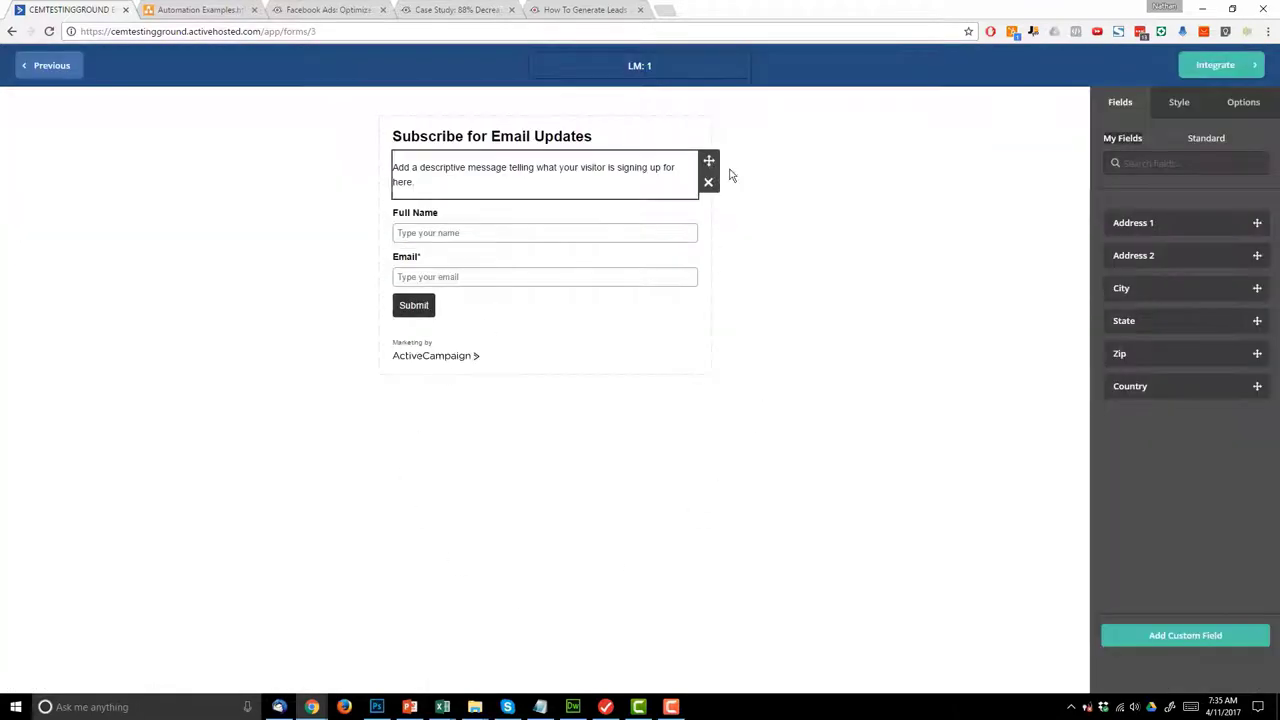
- Look over the form heading and message, briefly checking the integration page
click(584, 142)
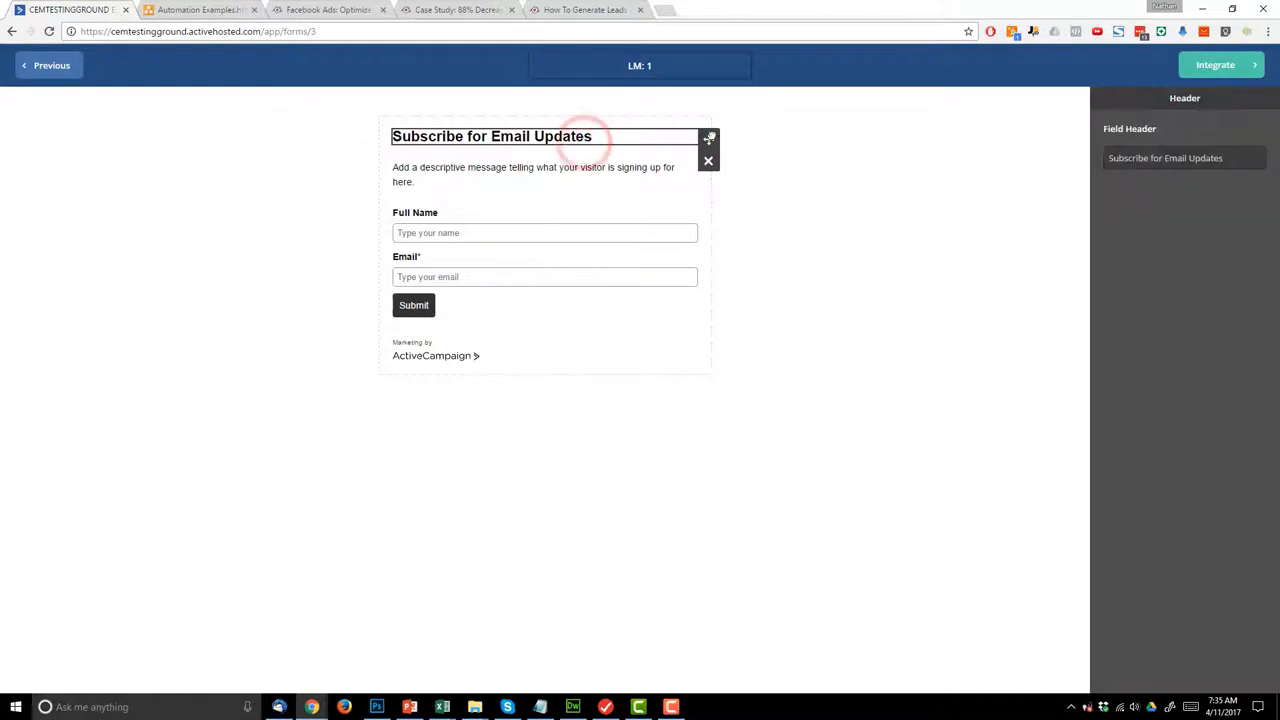
click(503, 165)
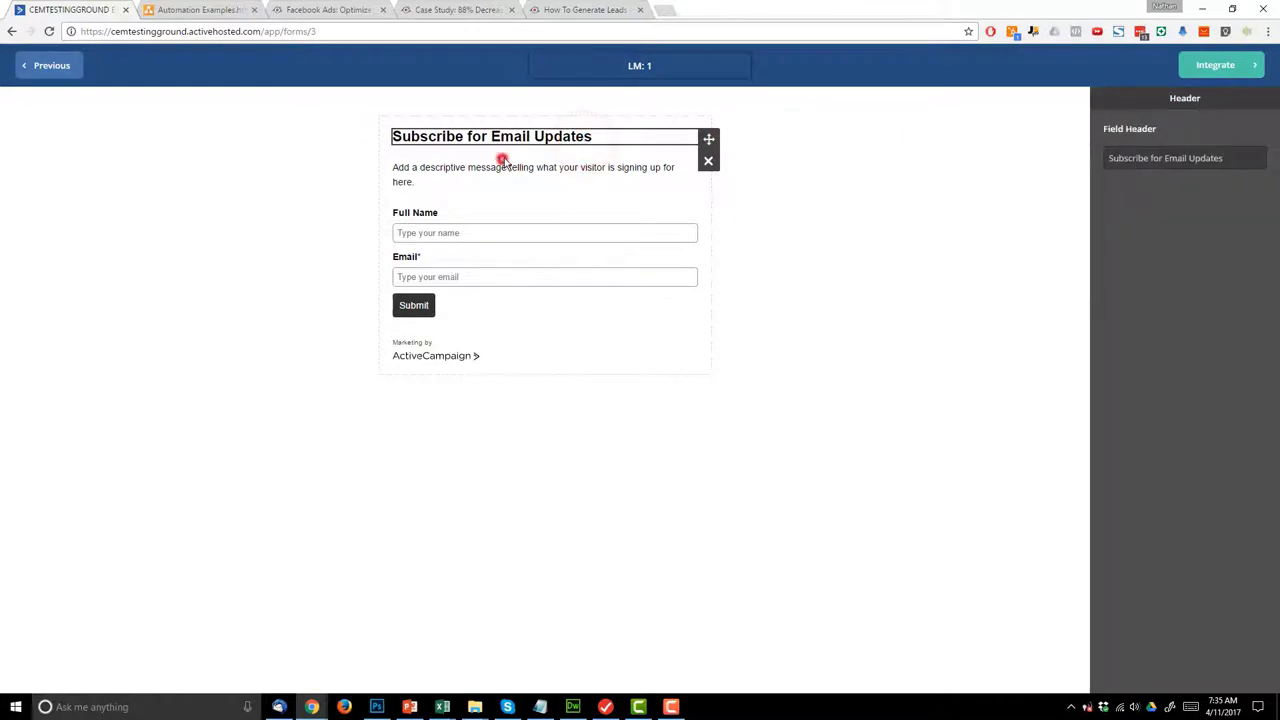
click(1225, 70)
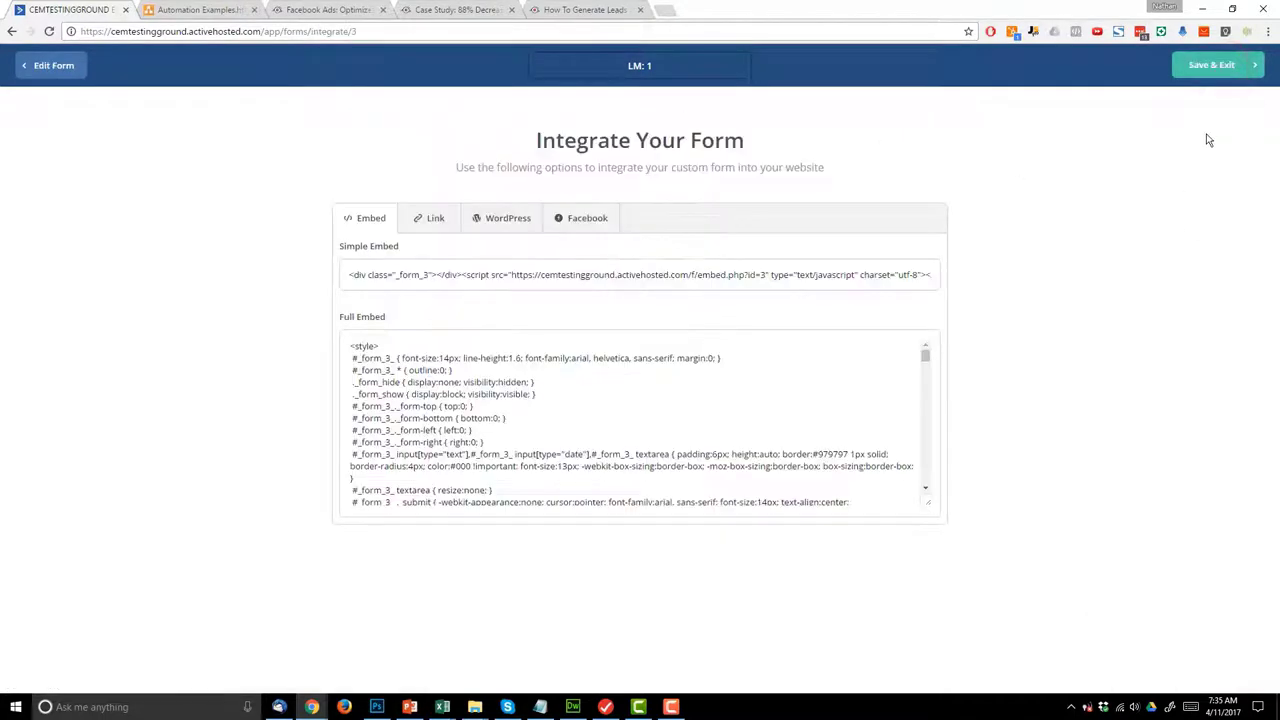
click(55, 65)
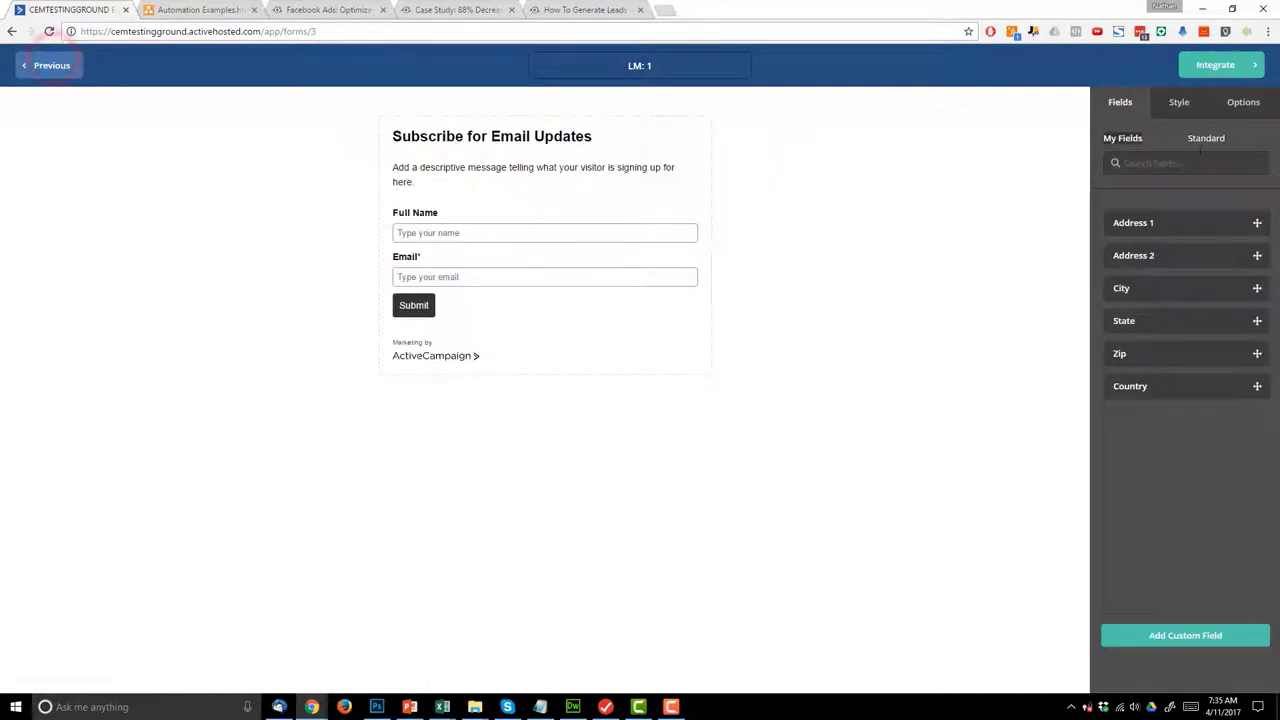
- Turn off opt-in confirmation on the list subscription action and save it
click(1225, 108)
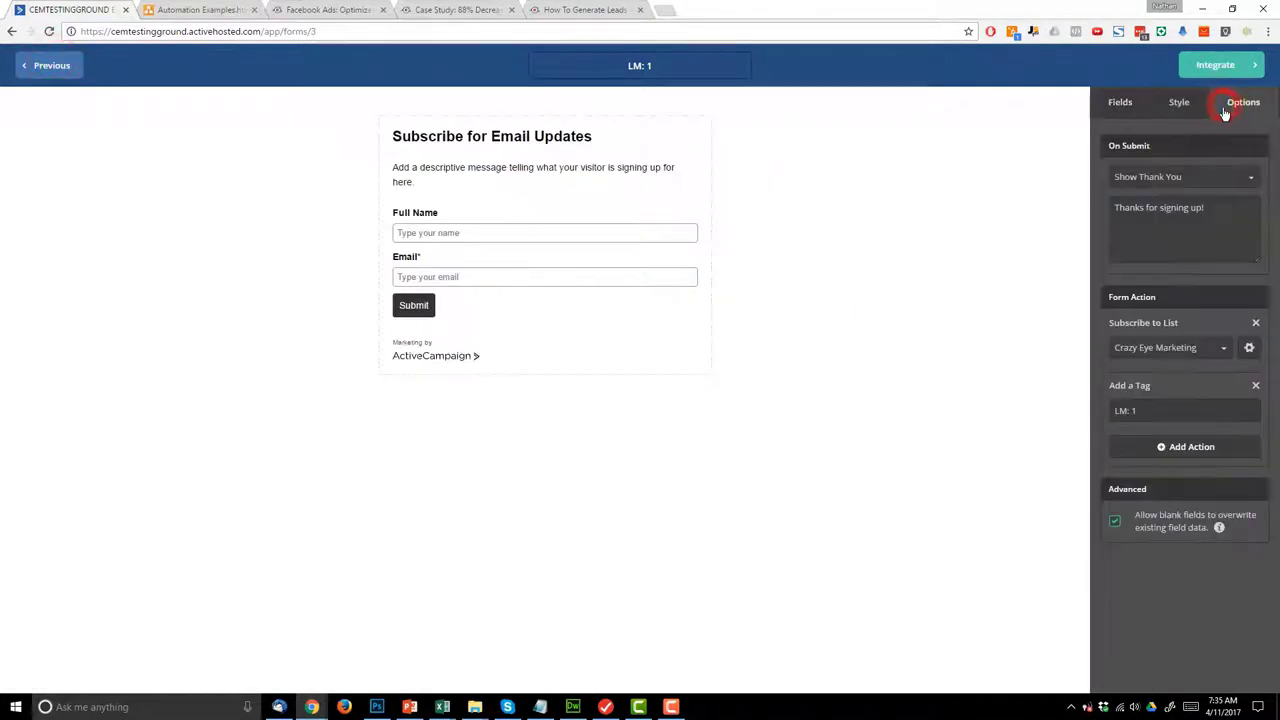
click(1250, 352)
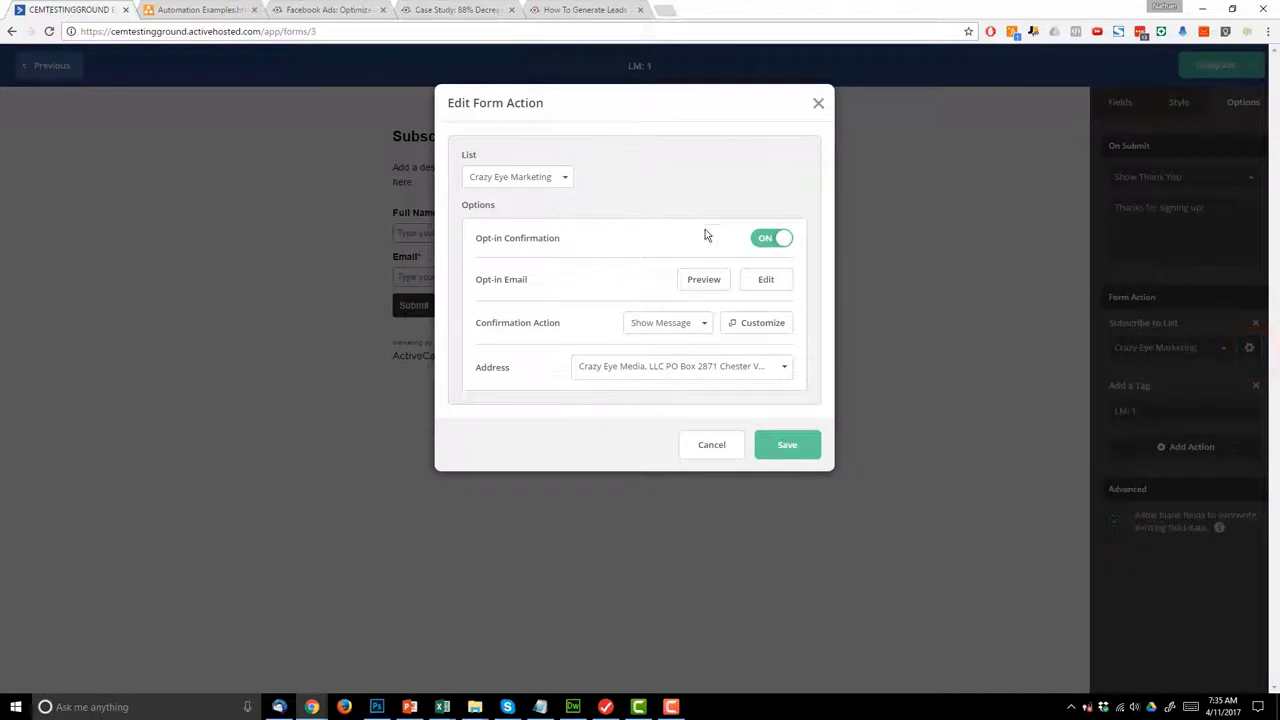
drag(505, 245, 660, 262)
click(643, 245)
click(762, 238)
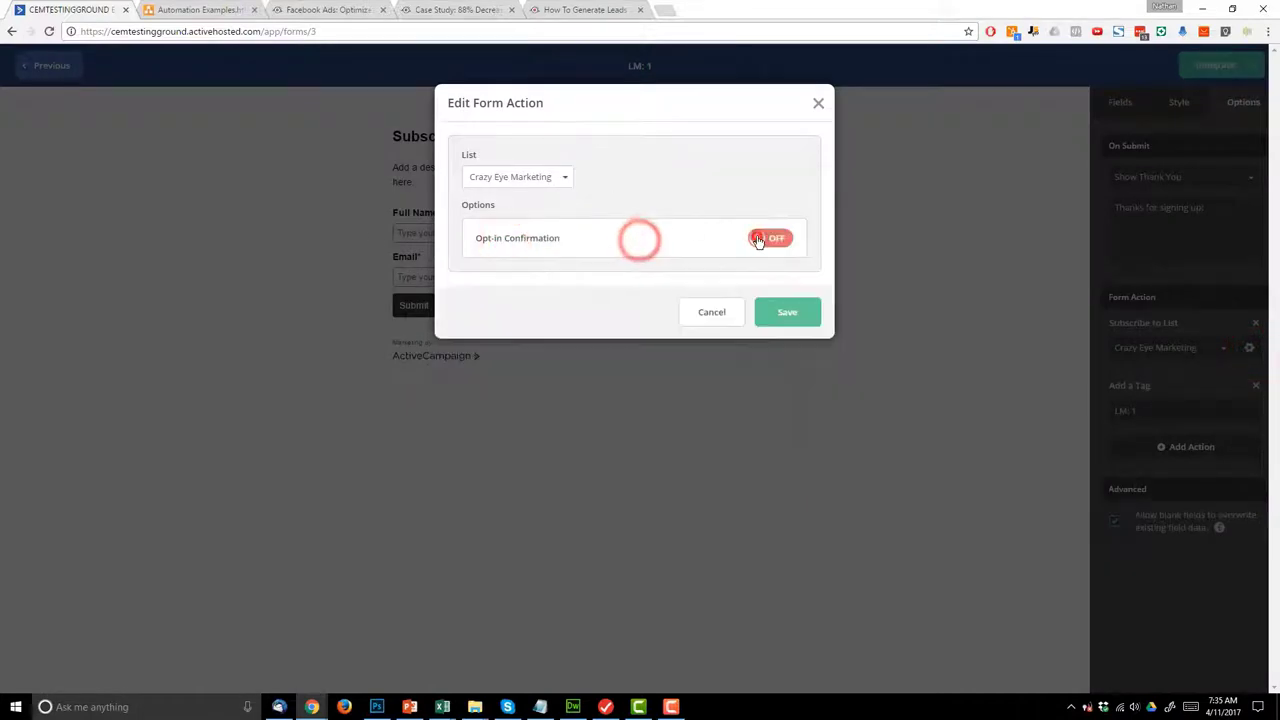
click(787, 313)
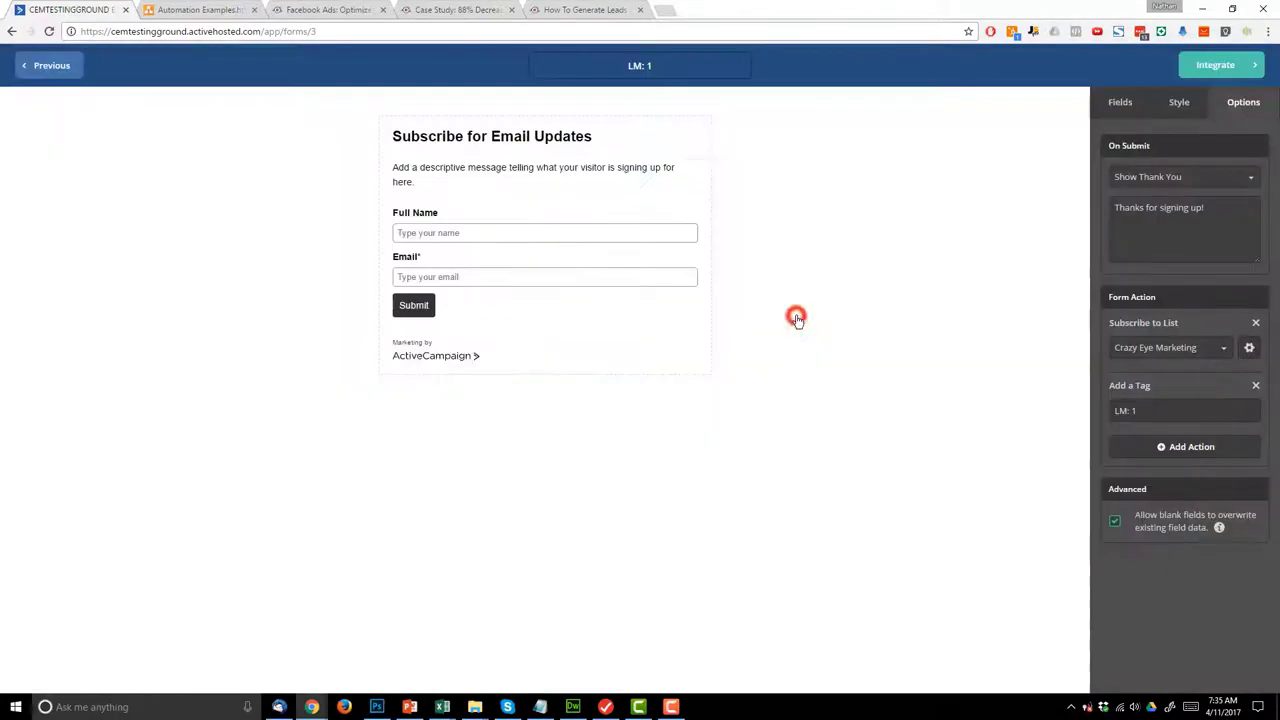
- Stop blank fields overwriting existing contact data and open the integration page
drag(1181, 516, 1218, 530)
click(1115, 522)
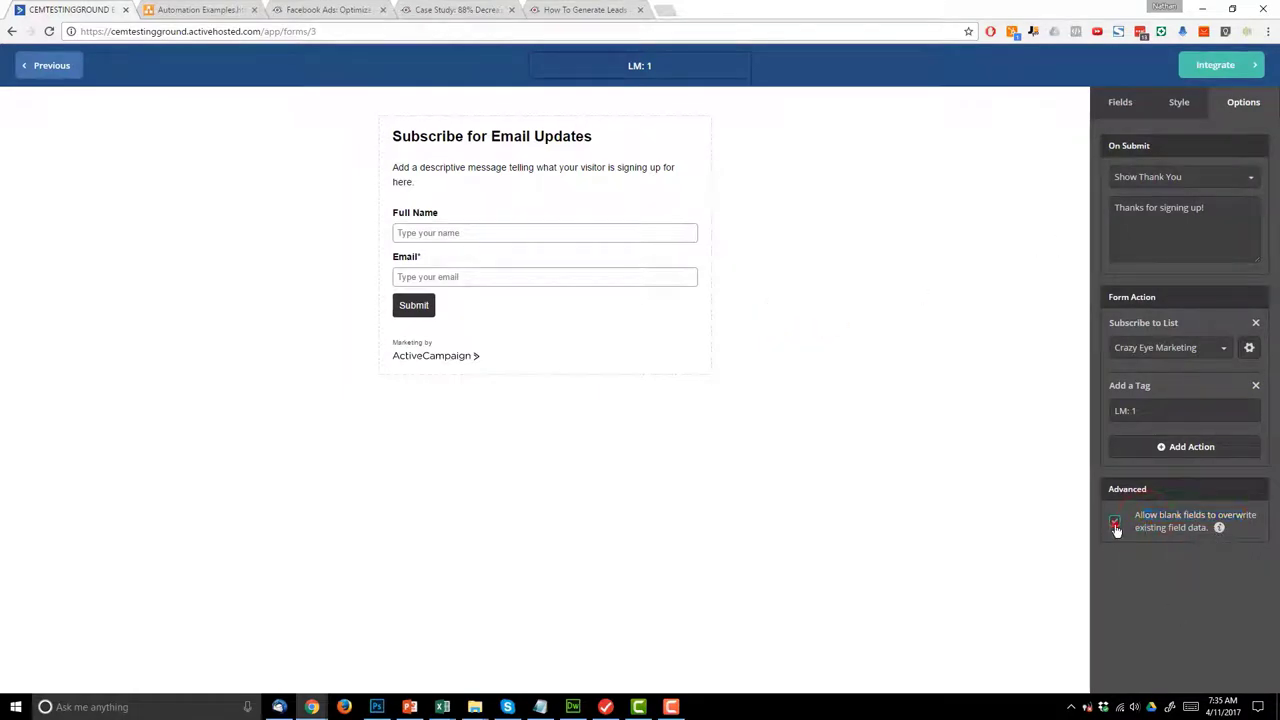
click(1210, 65)
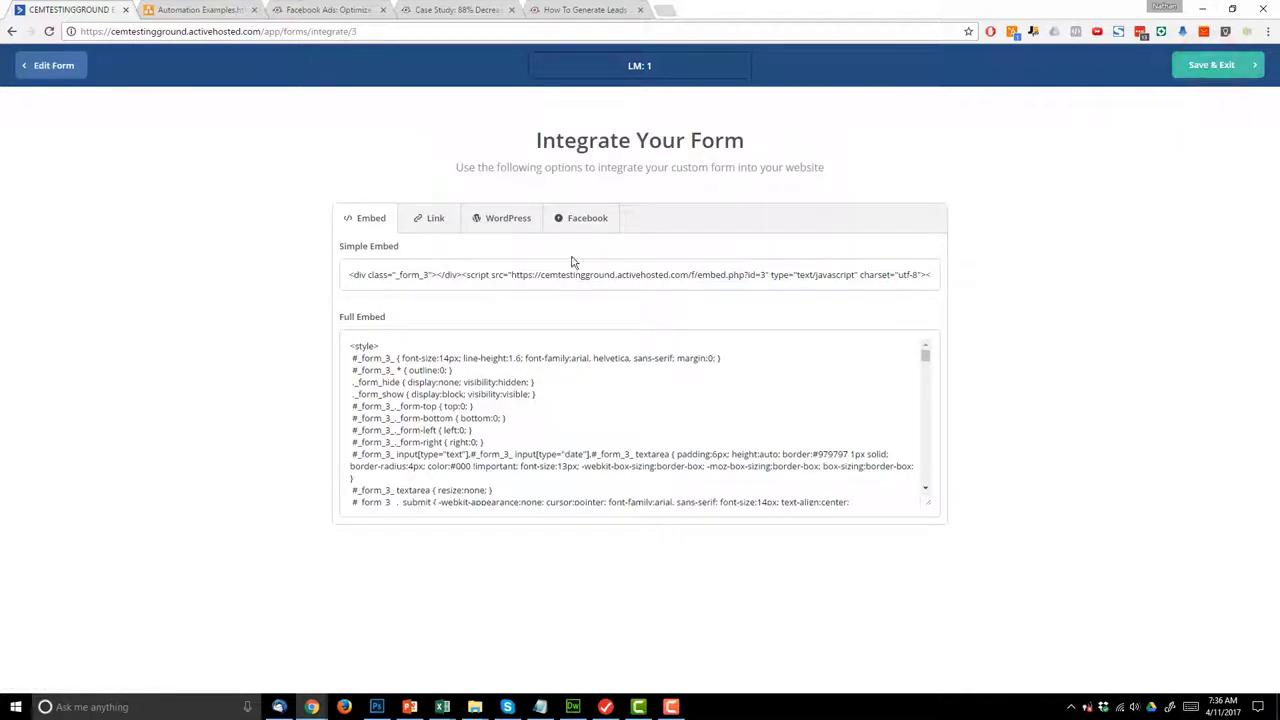
- Open the form's shareable link in a new browser tab
click(428, 217)
drag(571, 277, 345, 276)
key(ctrl+c)
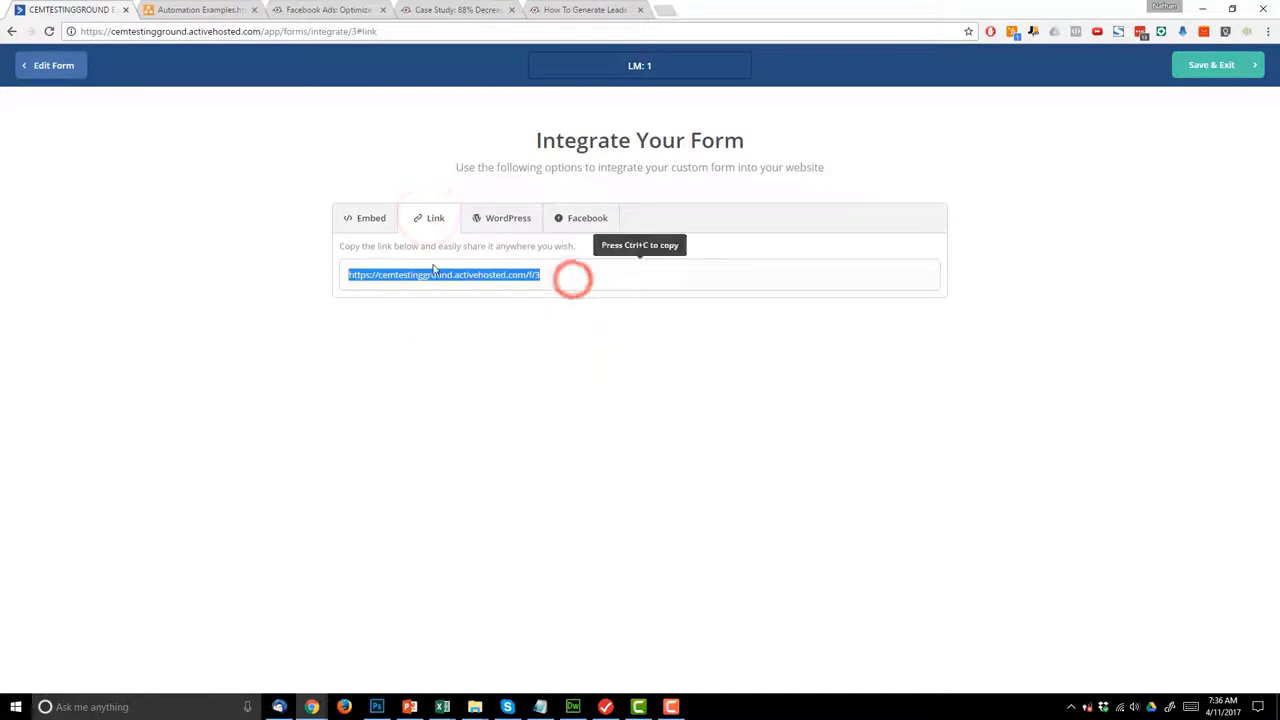
click(666, 12)
key(ctrl+v)
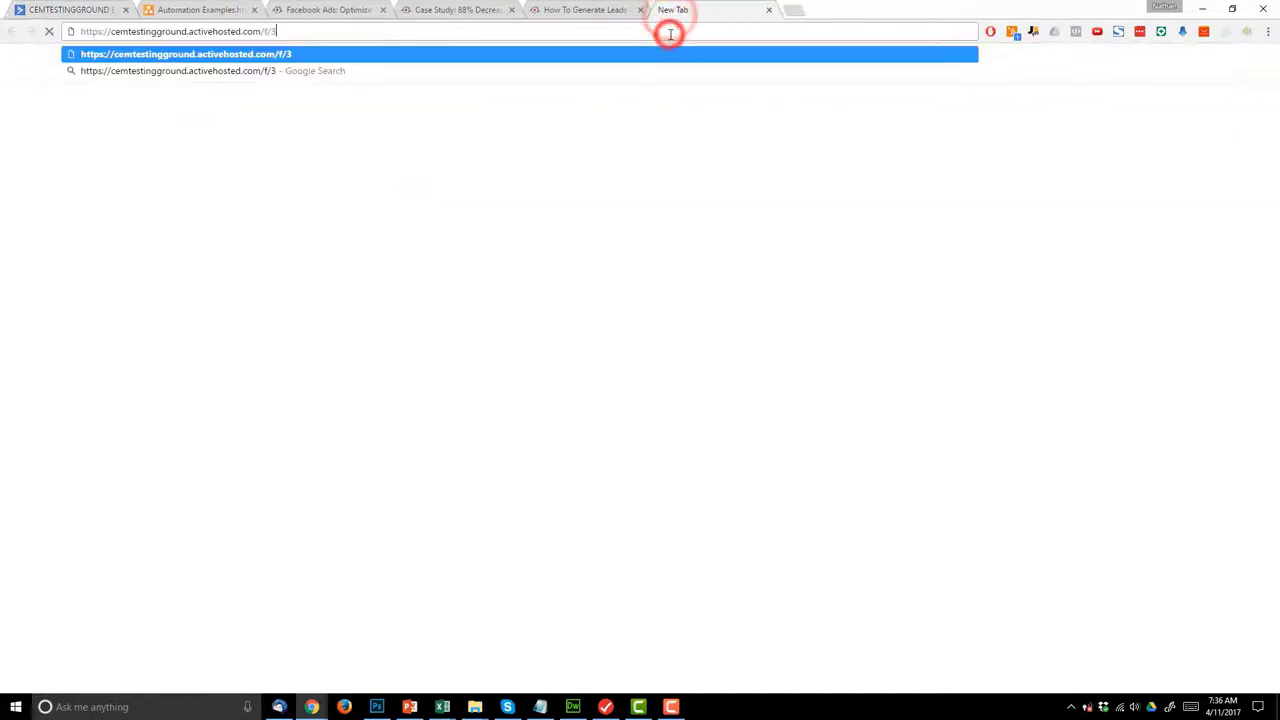
key(Return)
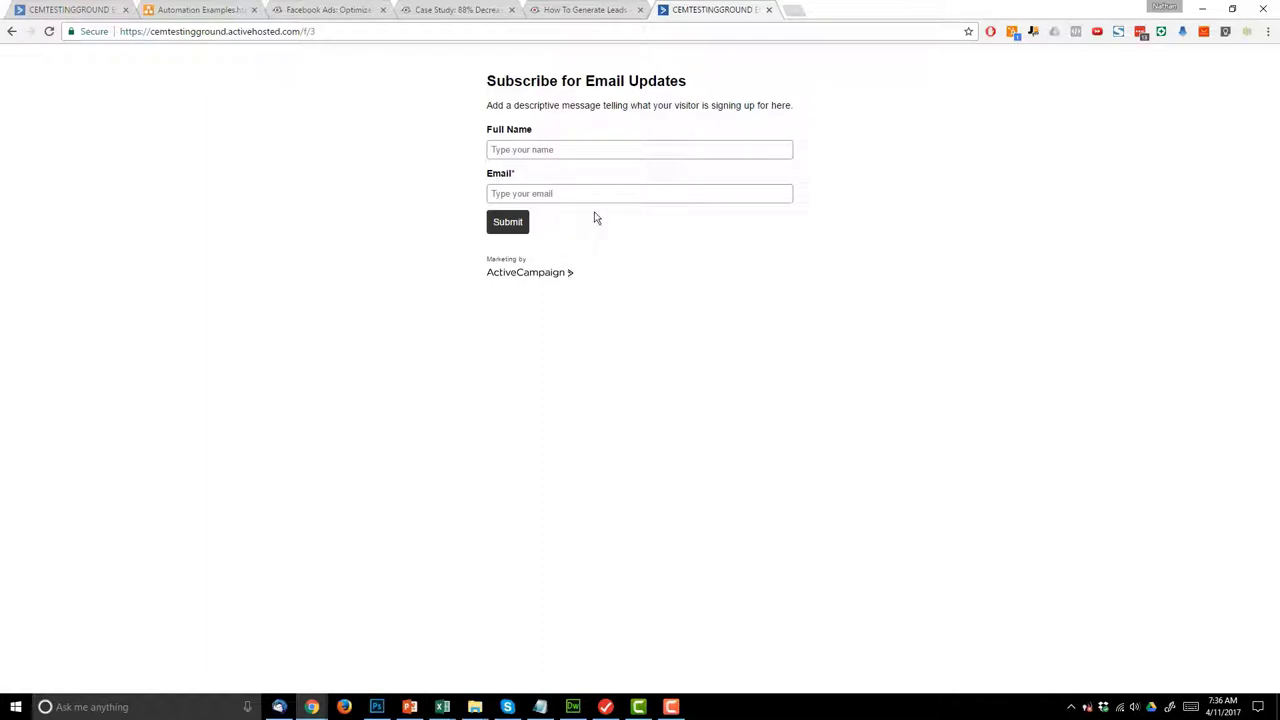
- Submit a test signup with the contact's name and e-mail, then return to the integration page
click(645, 151)
text(Natha)
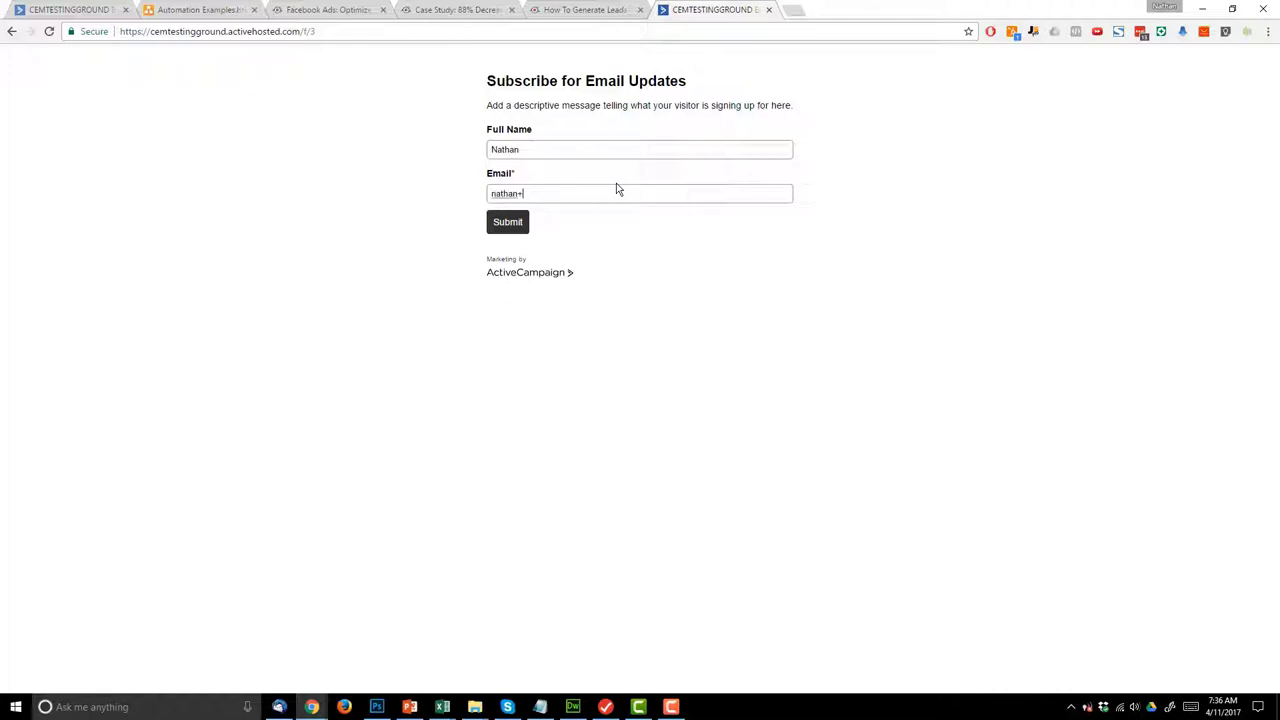
click(521, 226)
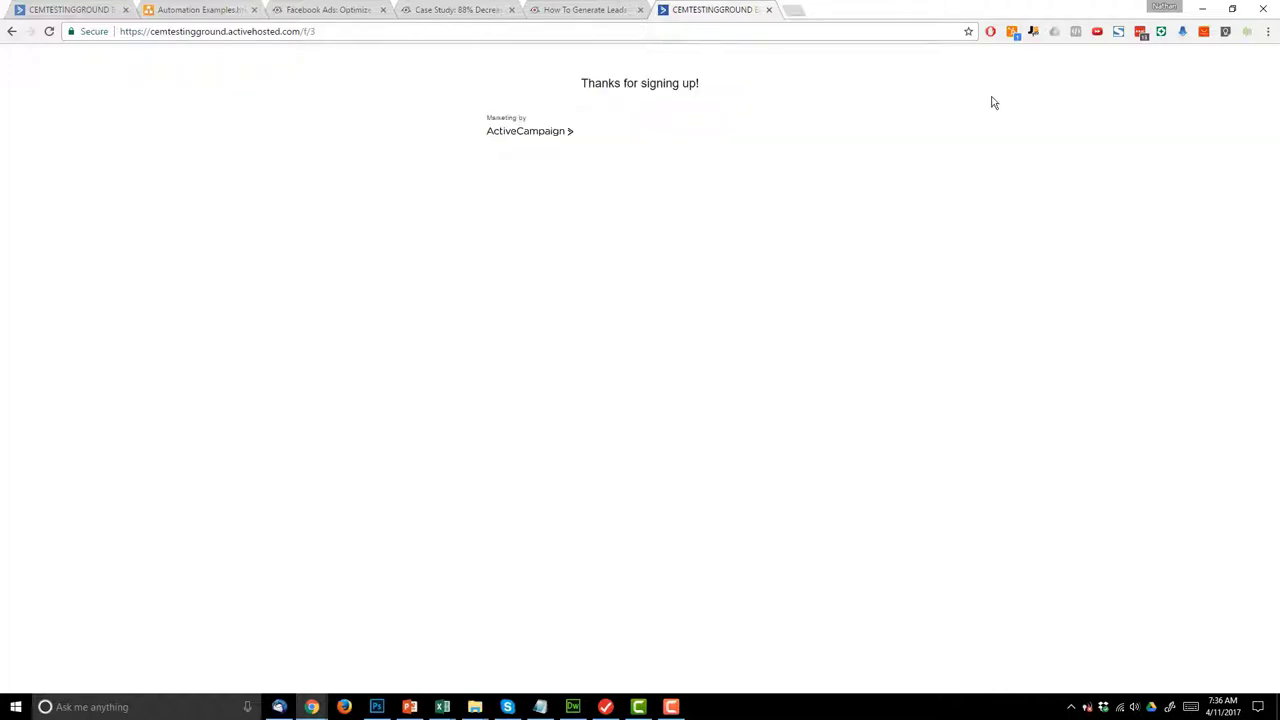
click(72, 9)
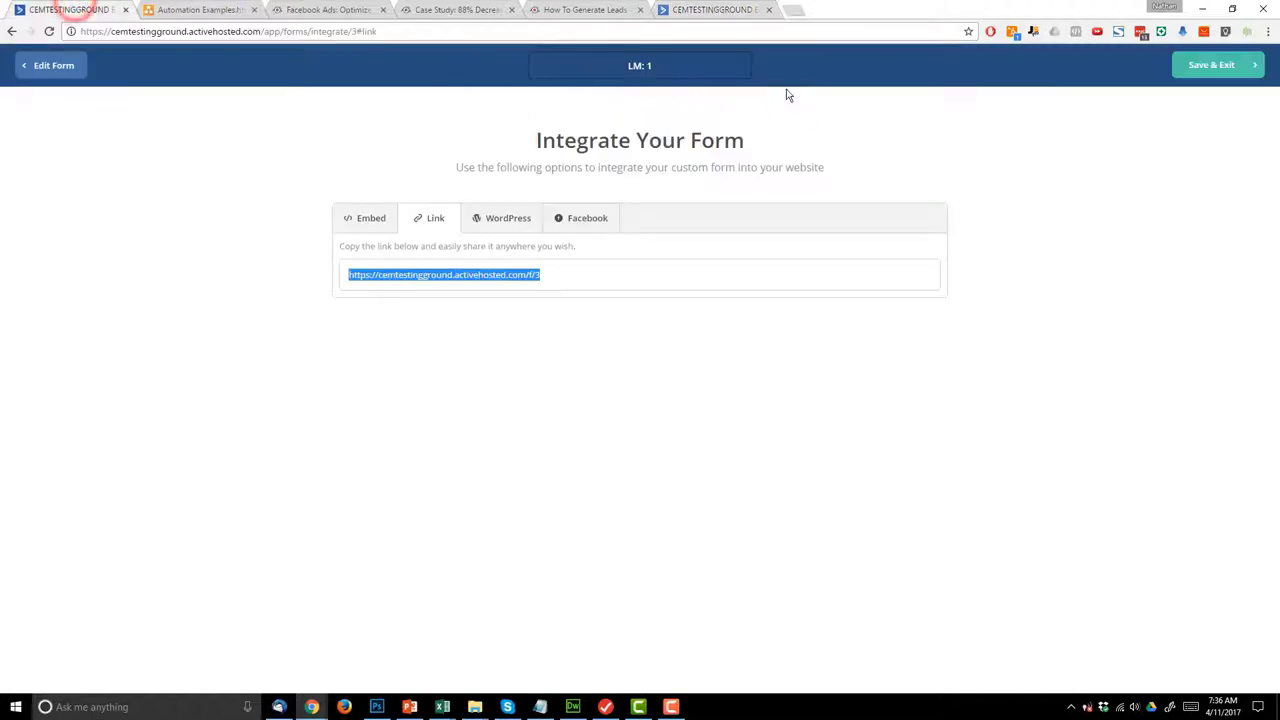
- Save and exit the form, then open the test contact's LM: 1 automation status (active, 50% complete)
click(1210, 68)
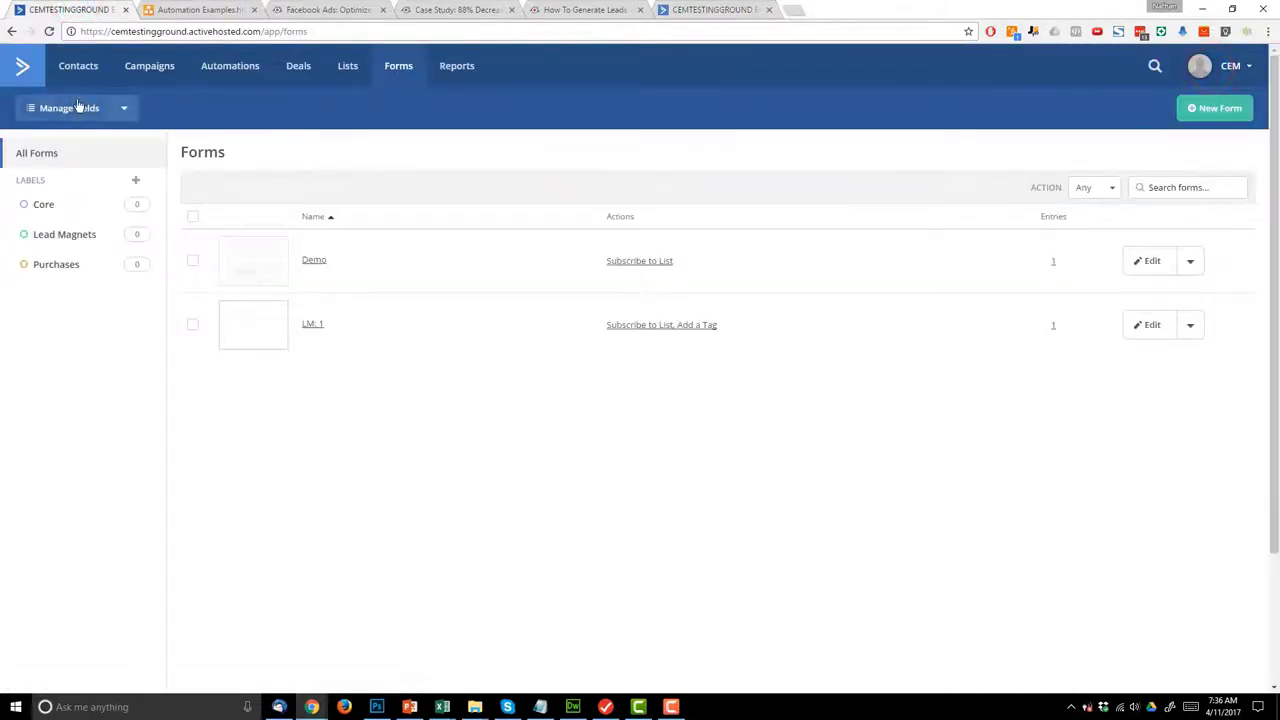
click(88, 63)
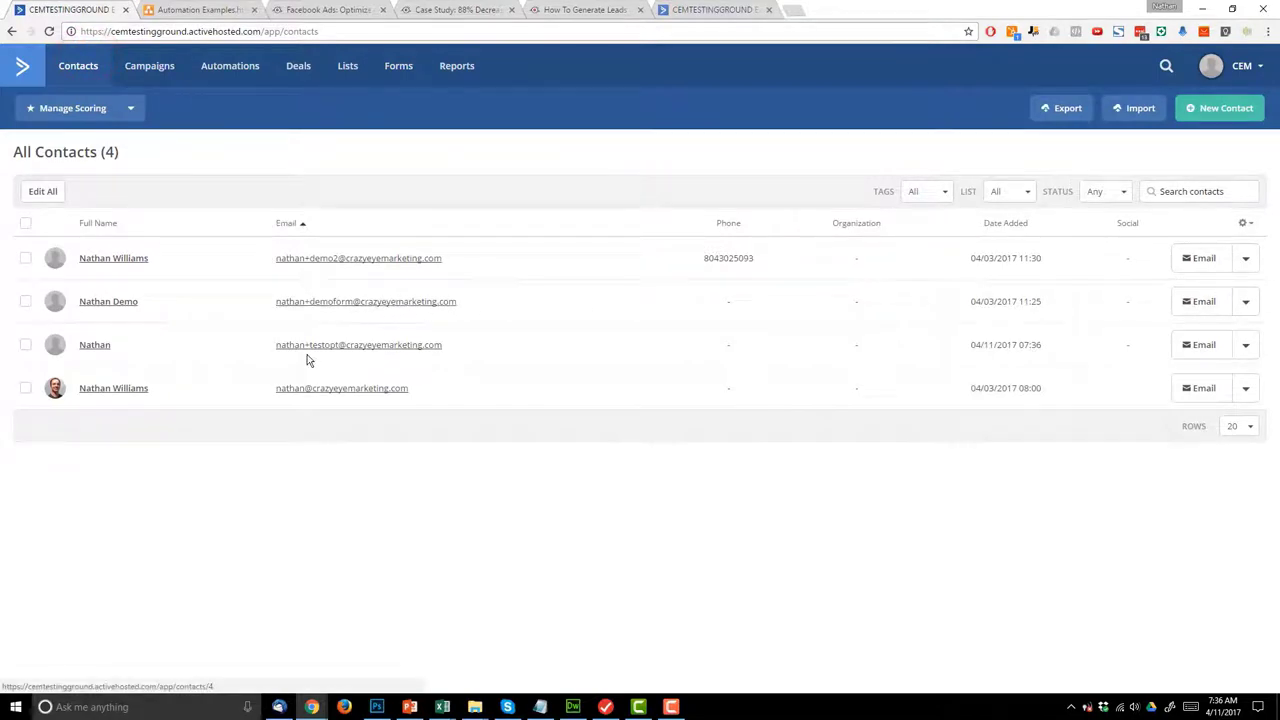
click(104, 347)
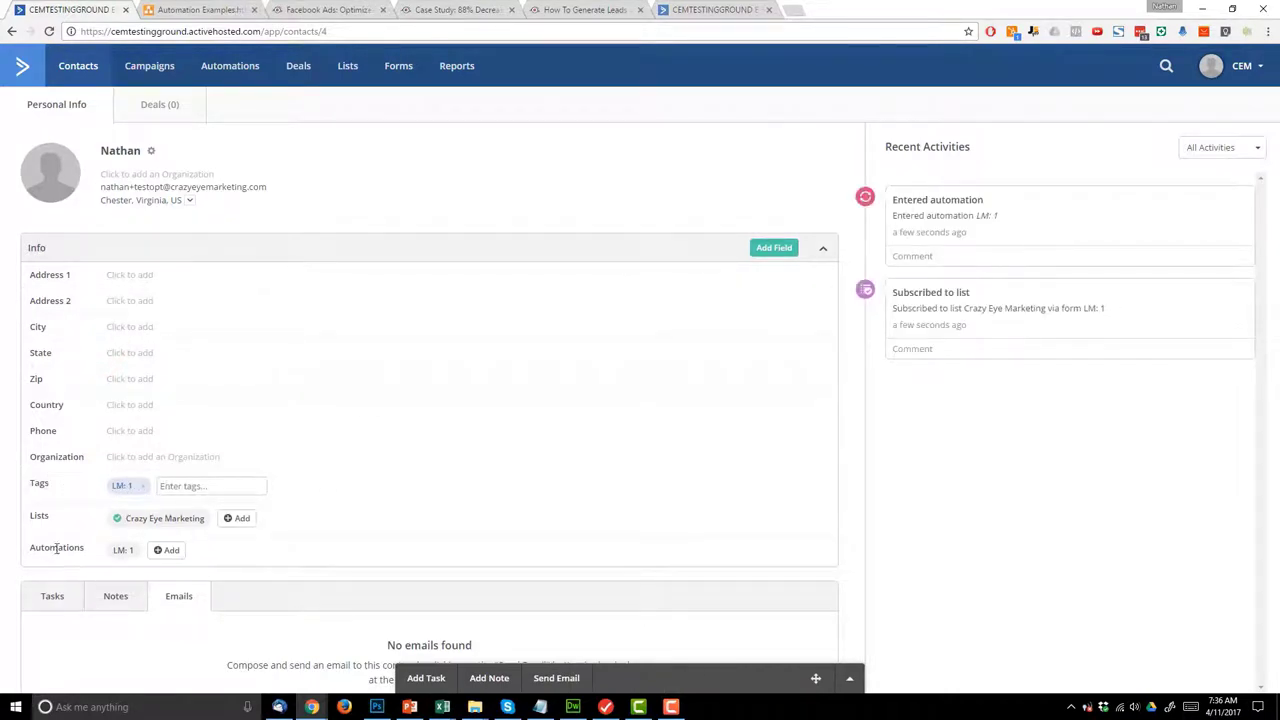
click(121, 552)
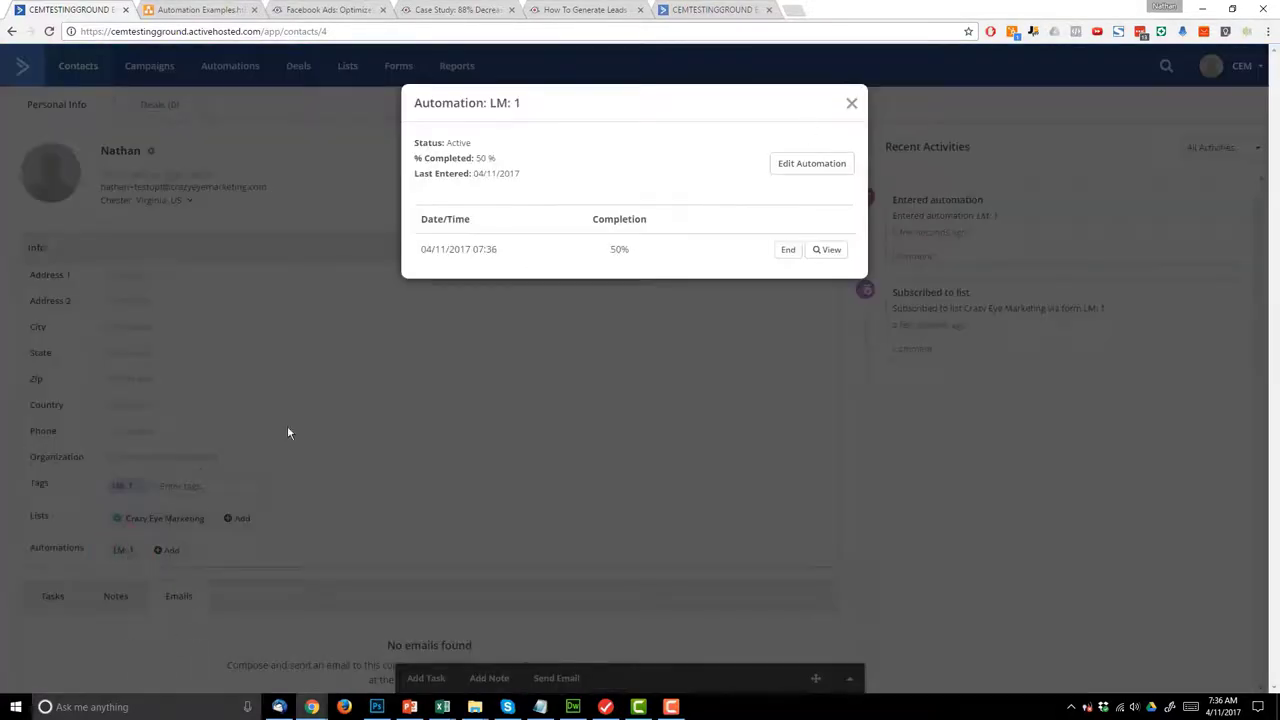
- View the LM: 1 automation map showing the test contact queued at the 1-day wait
click(825, 257)
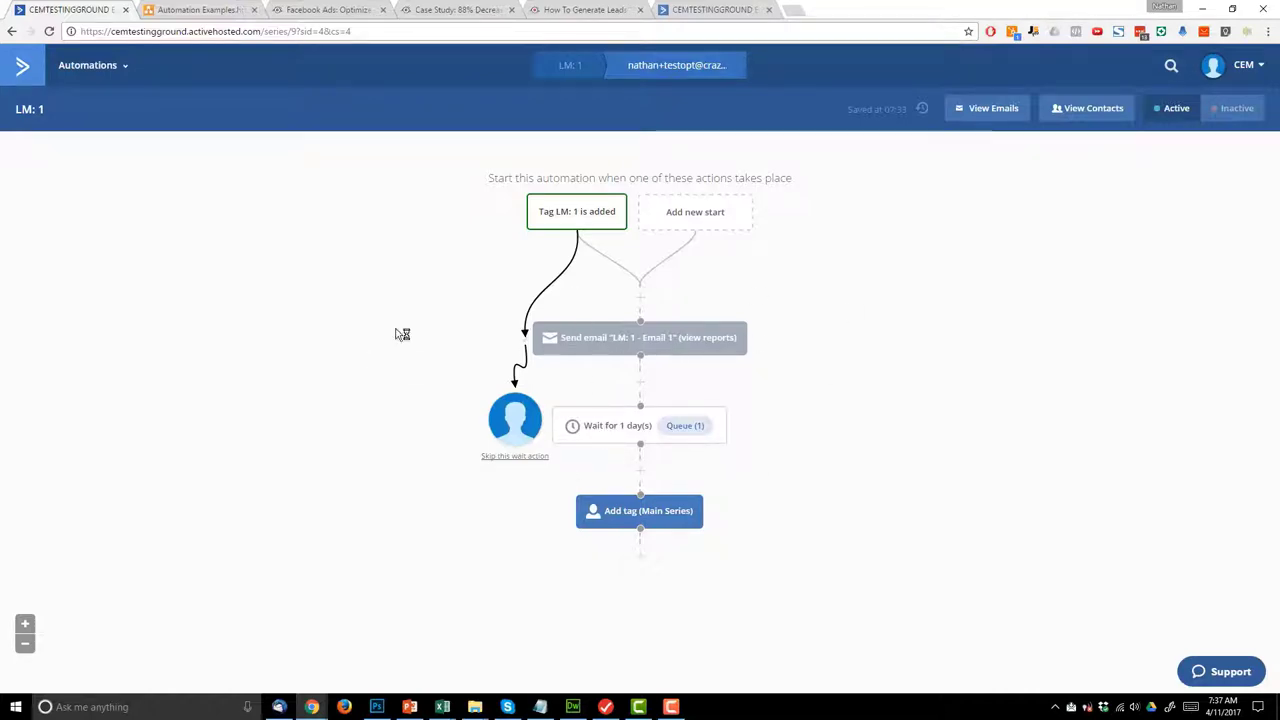
click(176, 8)
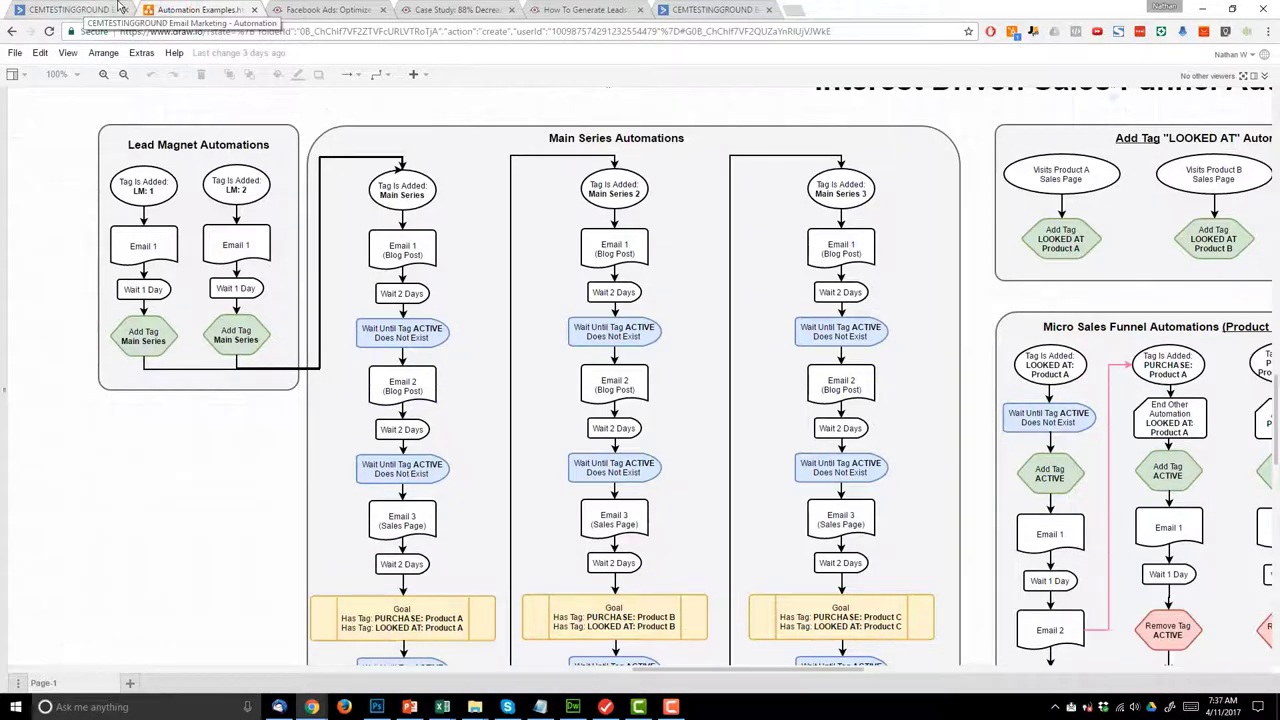
click(84, 9)
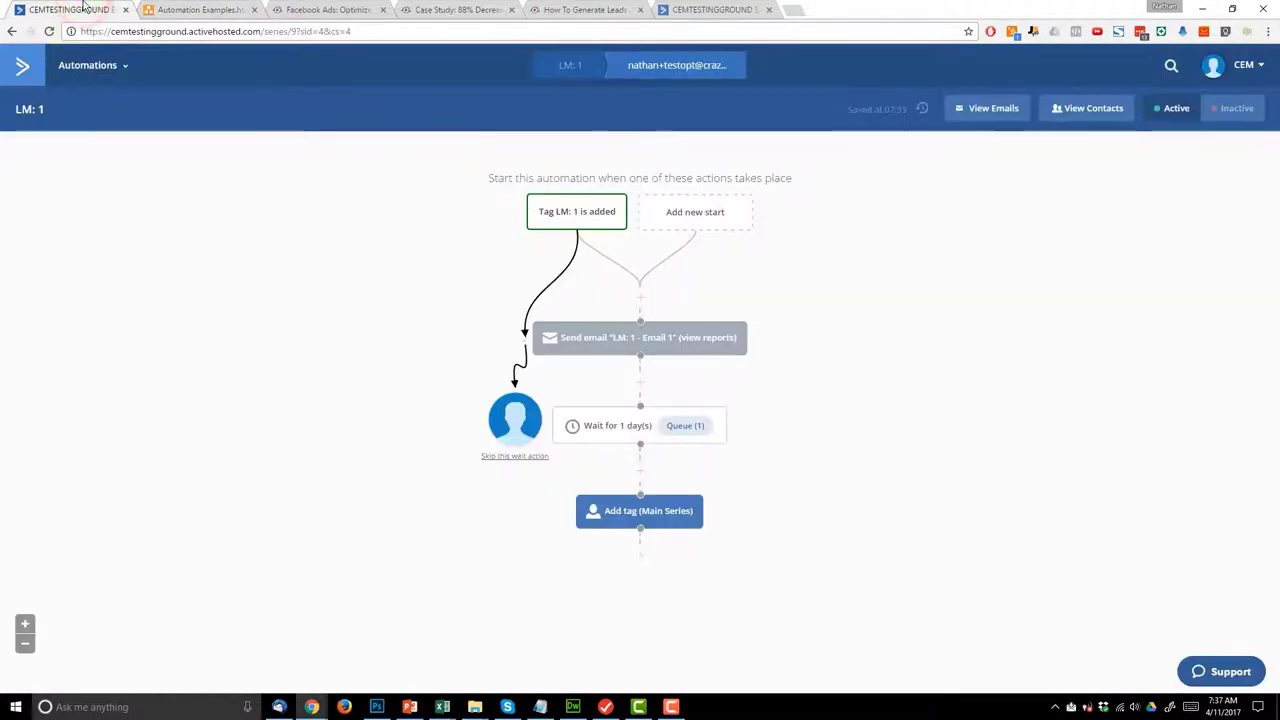
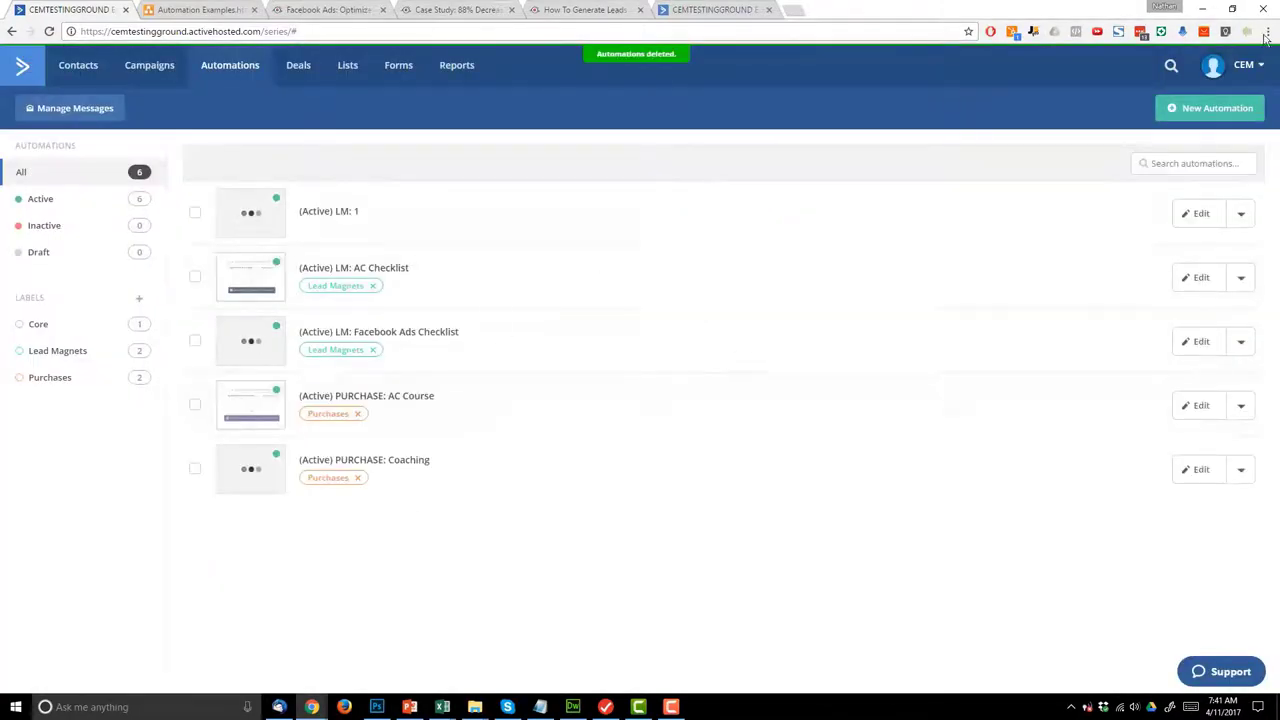
- Create a blank automation triggered when the 'Main Series' tag is added
click(1217, 112)
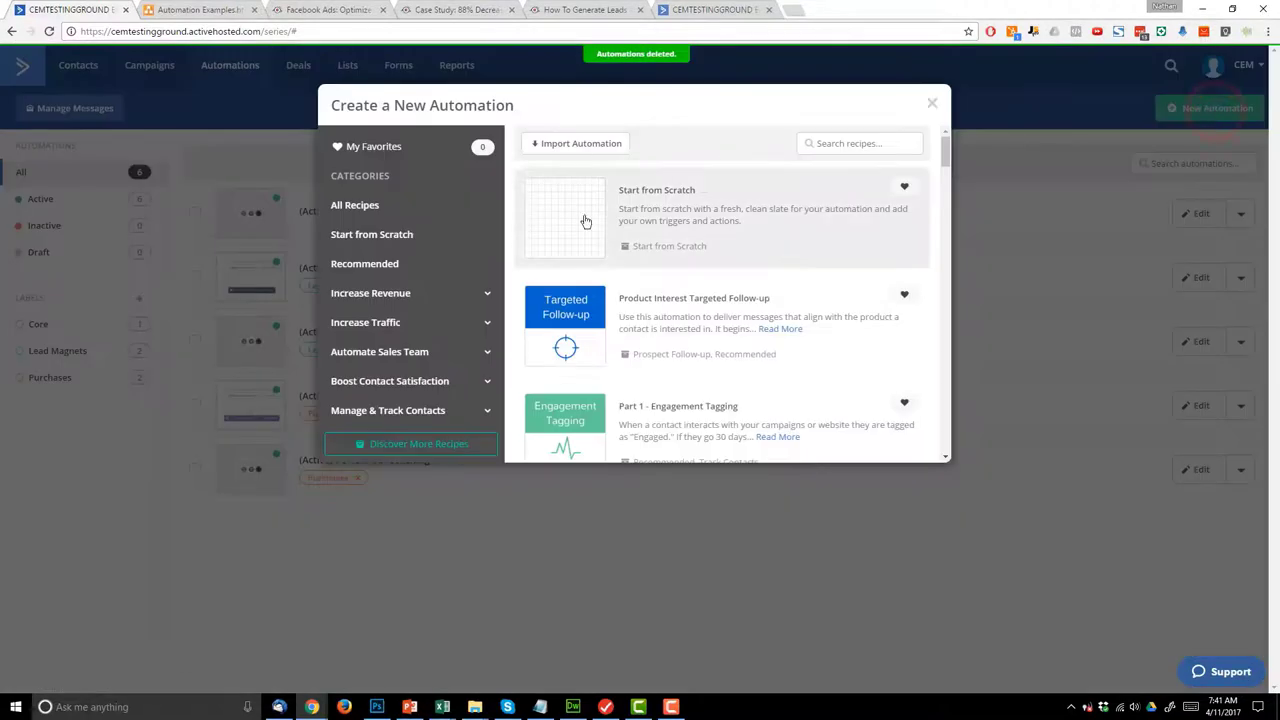
click(584, 219)
click(907, 437)
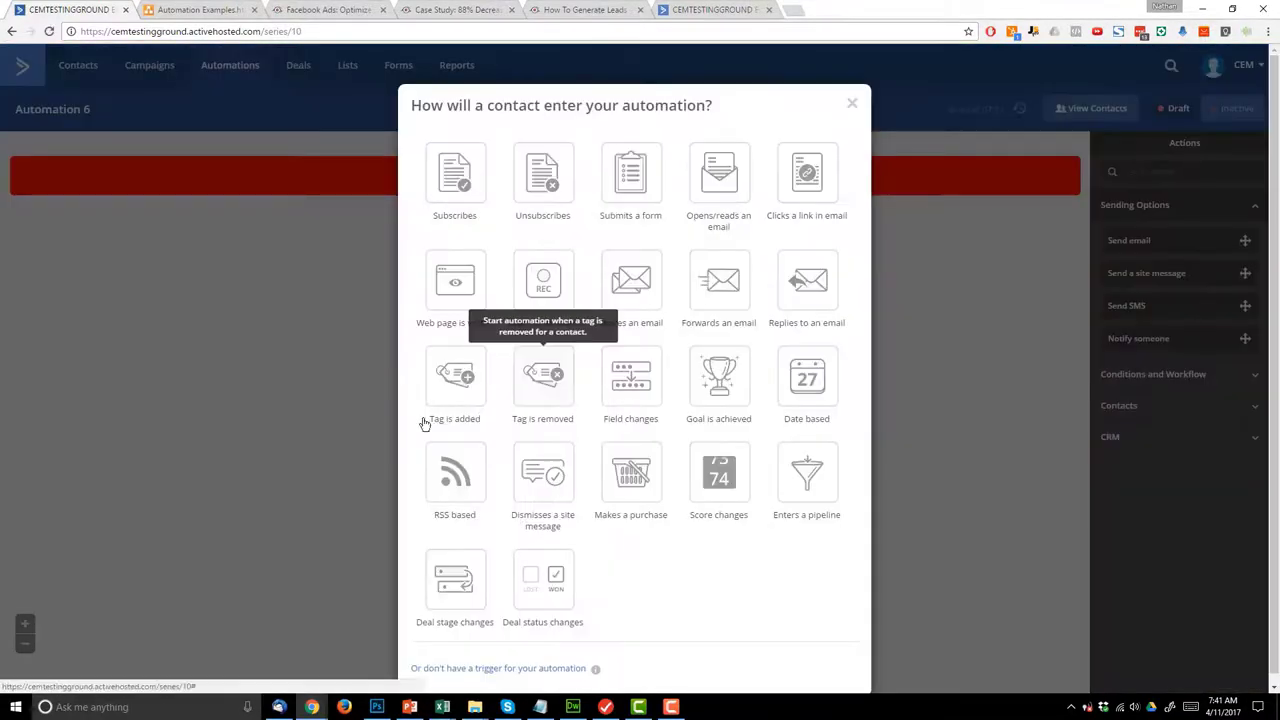
click(450, 393)
click(439, 157)
text(Main)
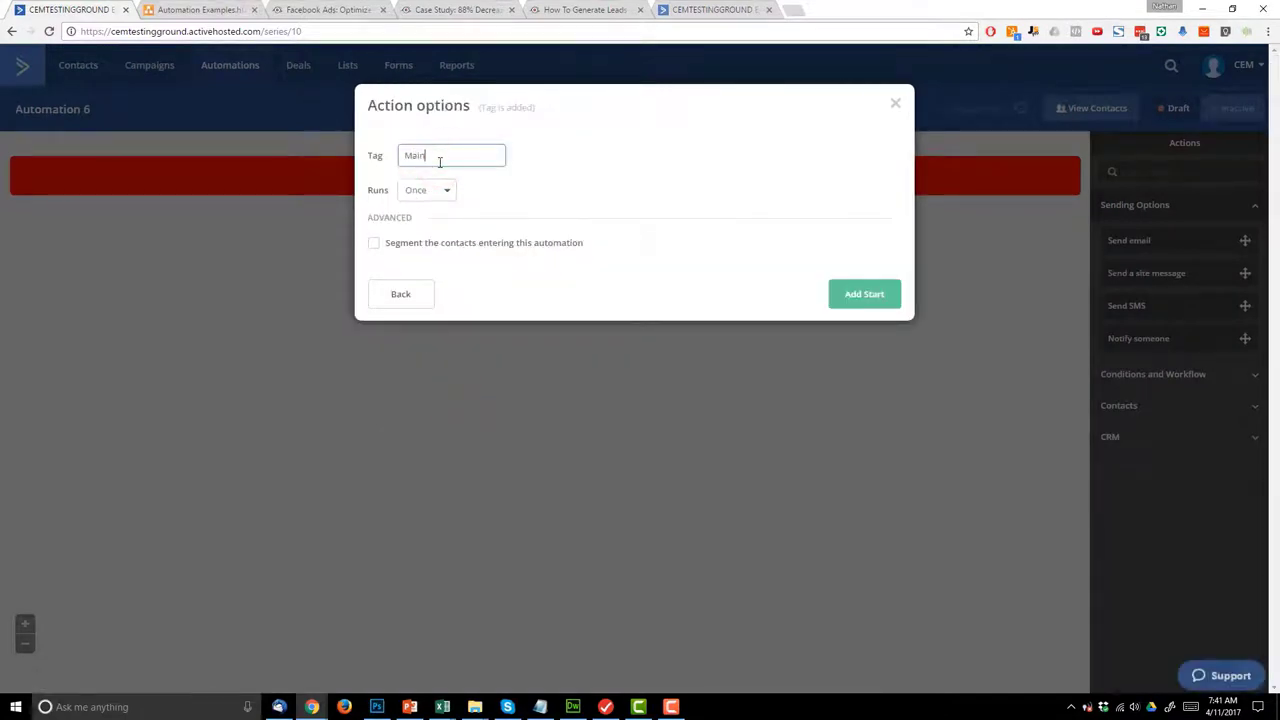
key(Tab)
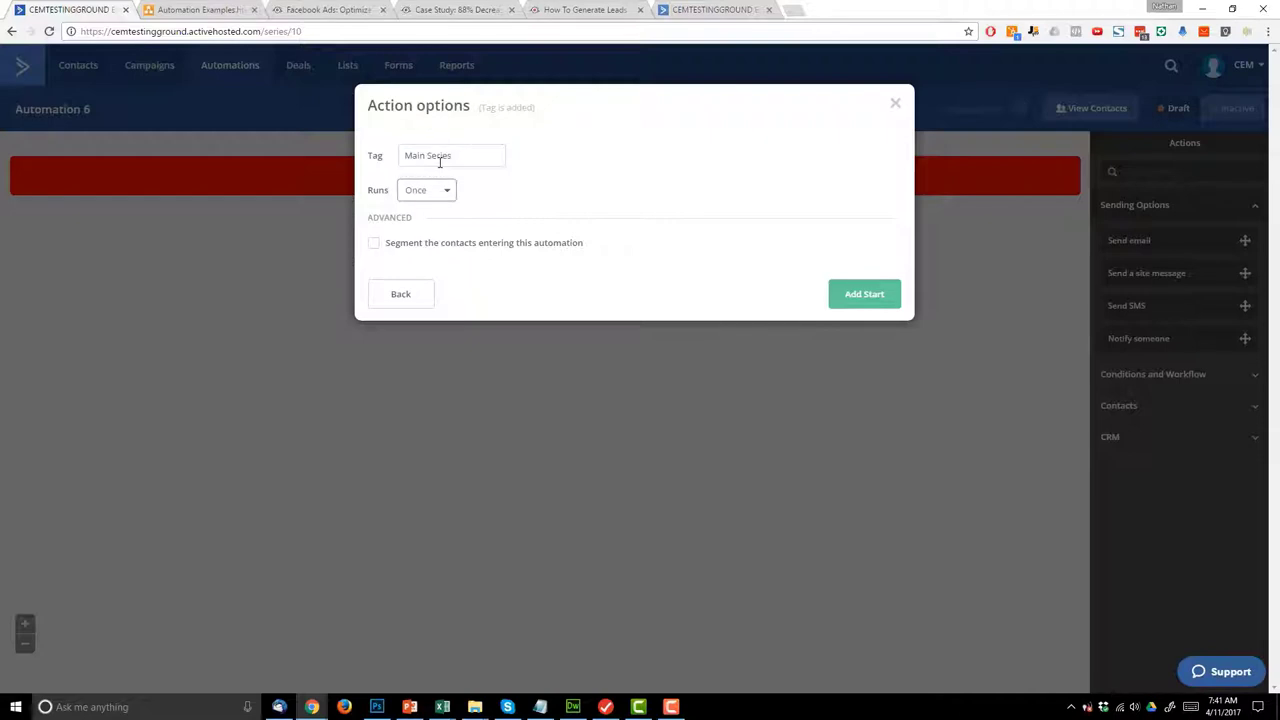
click(872, 296)
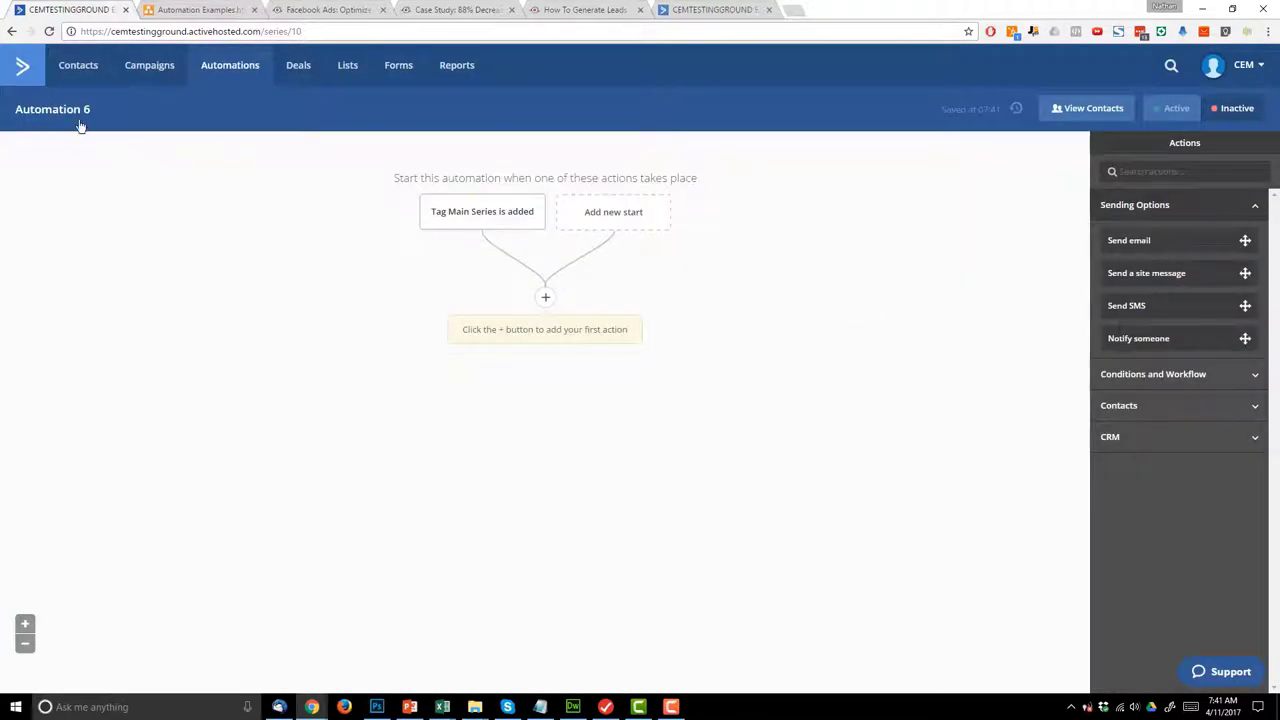
- Rename the automation to 'Main Series' and view the draw.io plan
click(80, 118)
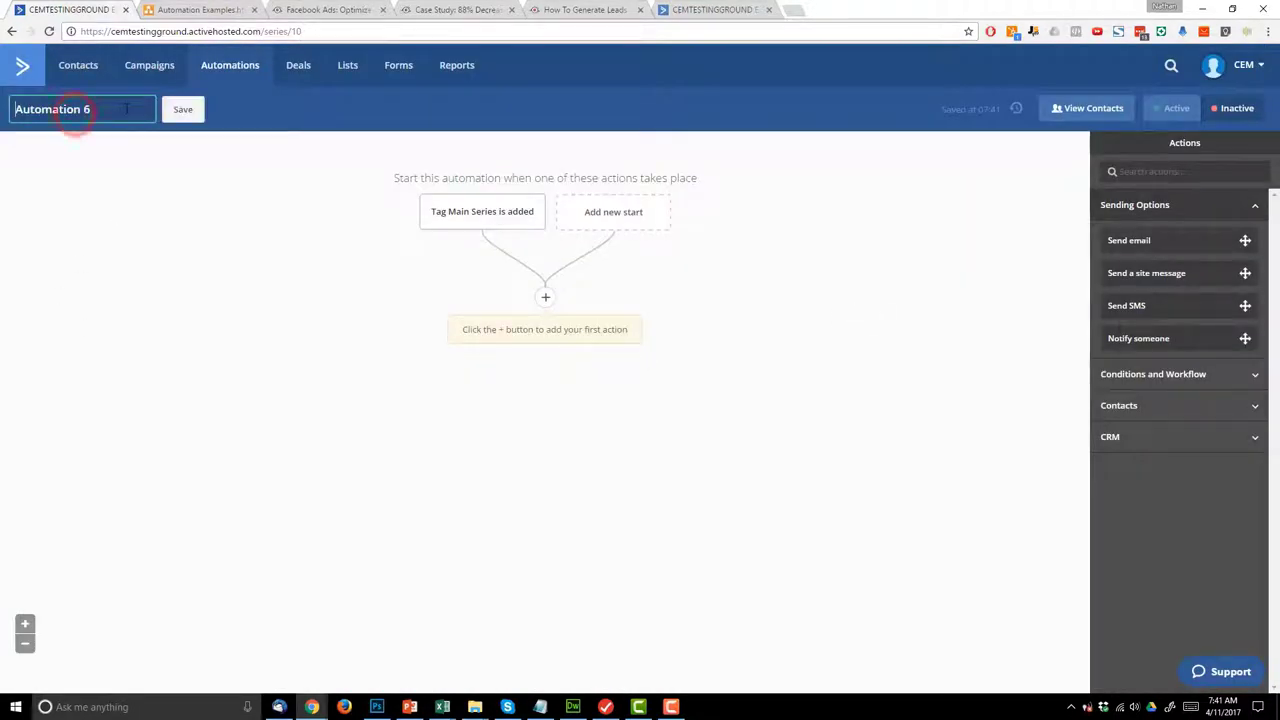
text(Main Series)
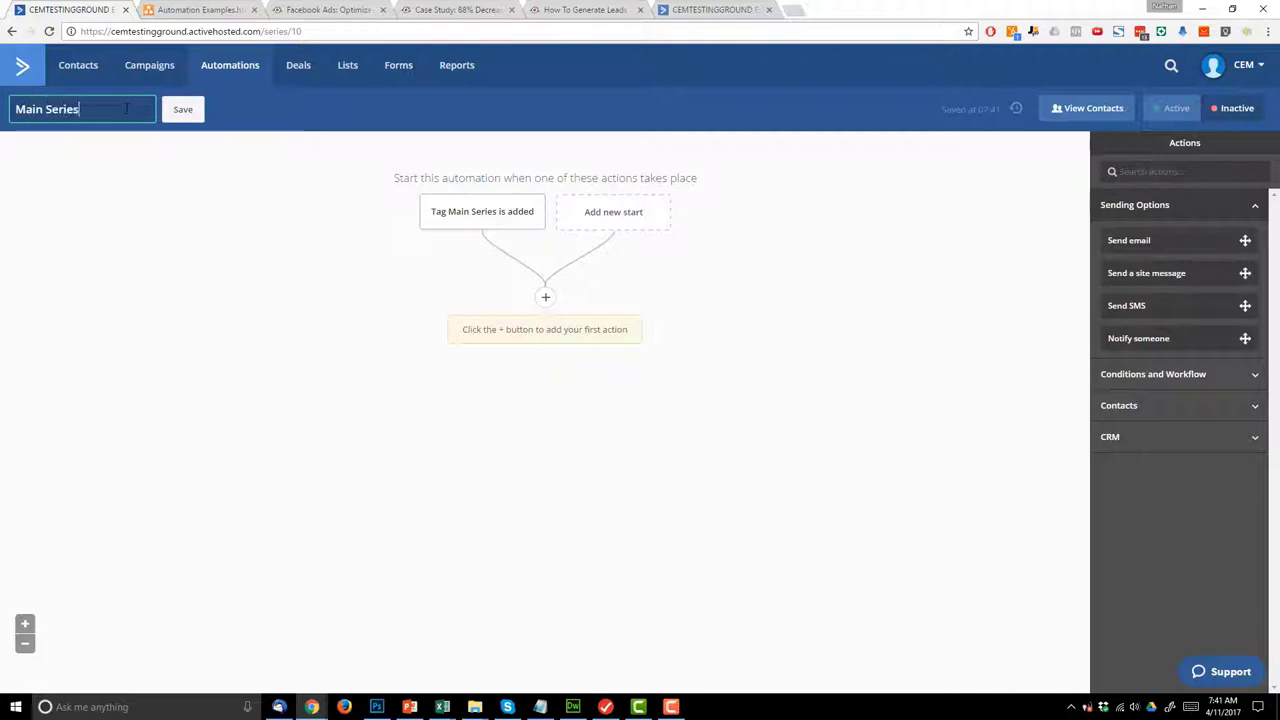
click(193, 119)
click(200, 10)
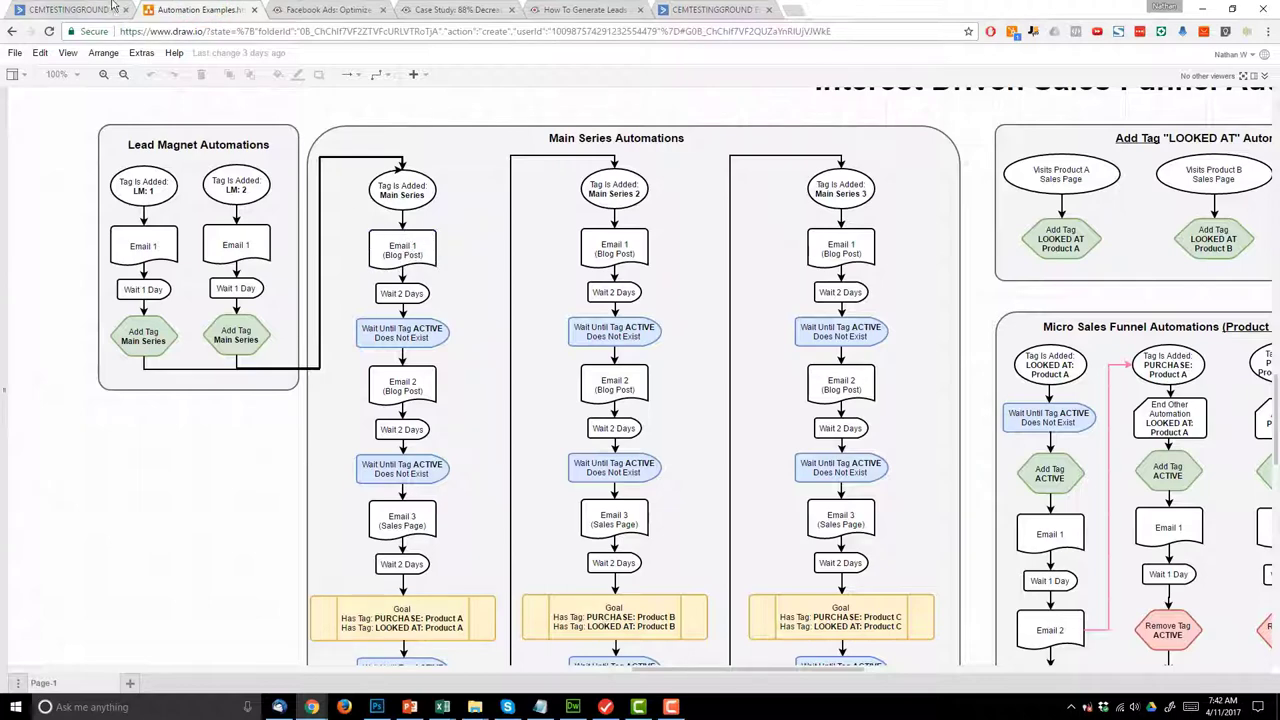
- Add a send-email action with a new email named 'Main Series - Email 1'
click(30, 10)
click(543, 294)
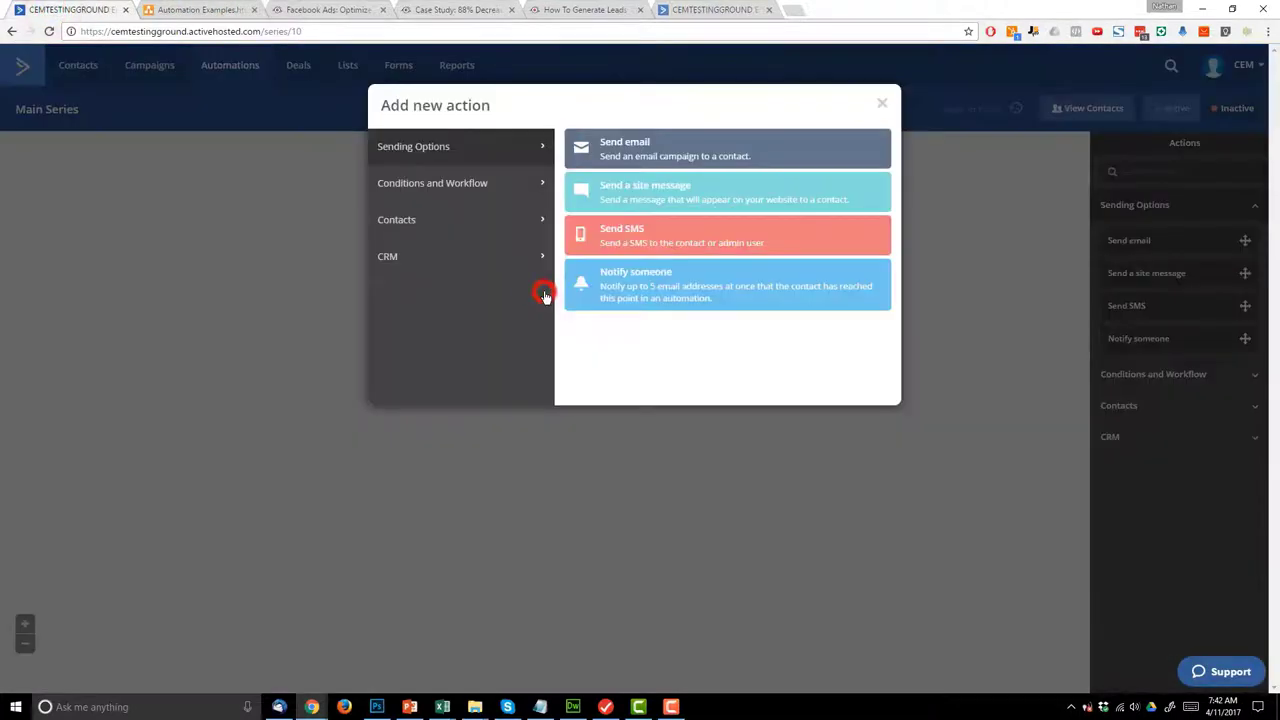
click(608, 146)
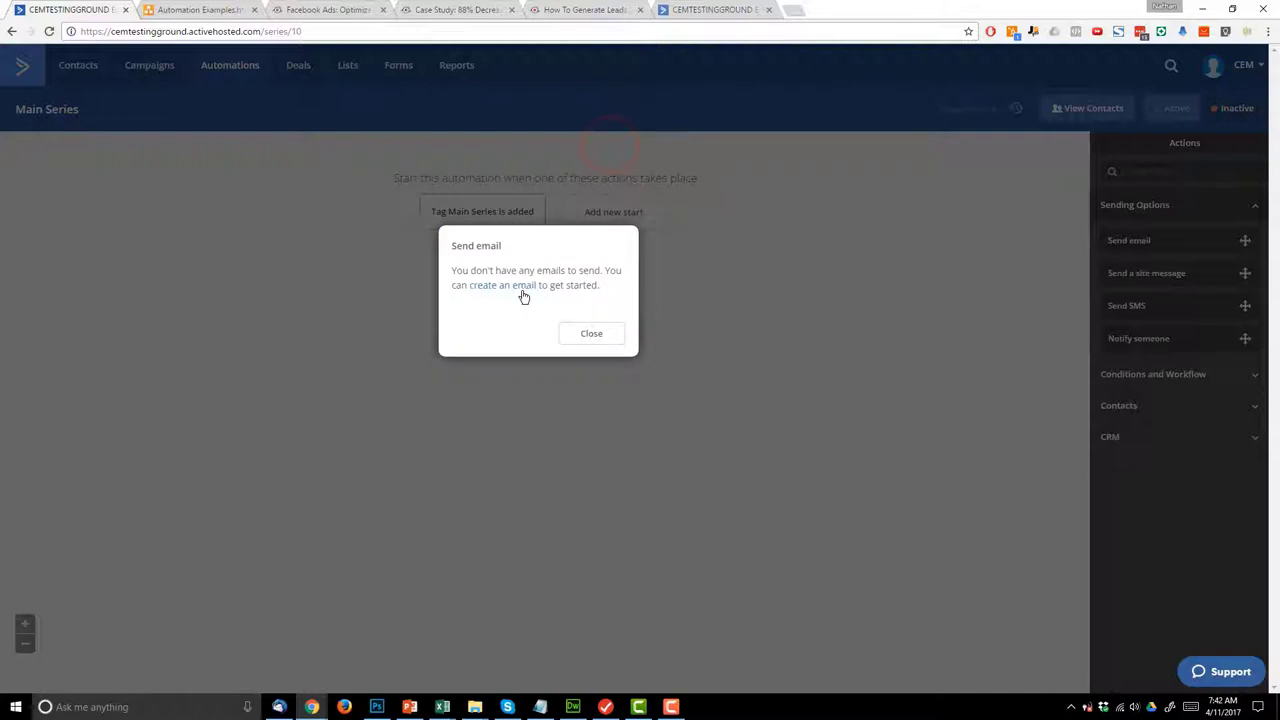
click(521, 287)
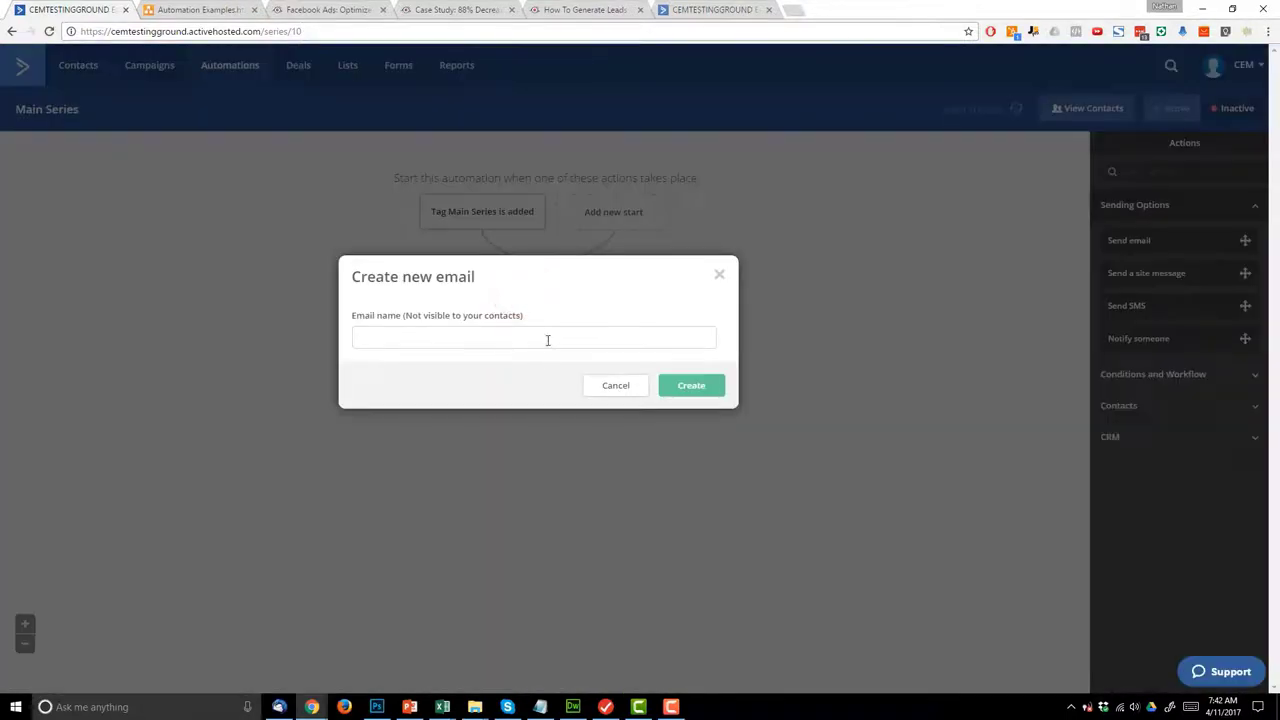
click(547, 339)
text(Main Series - Email 1)
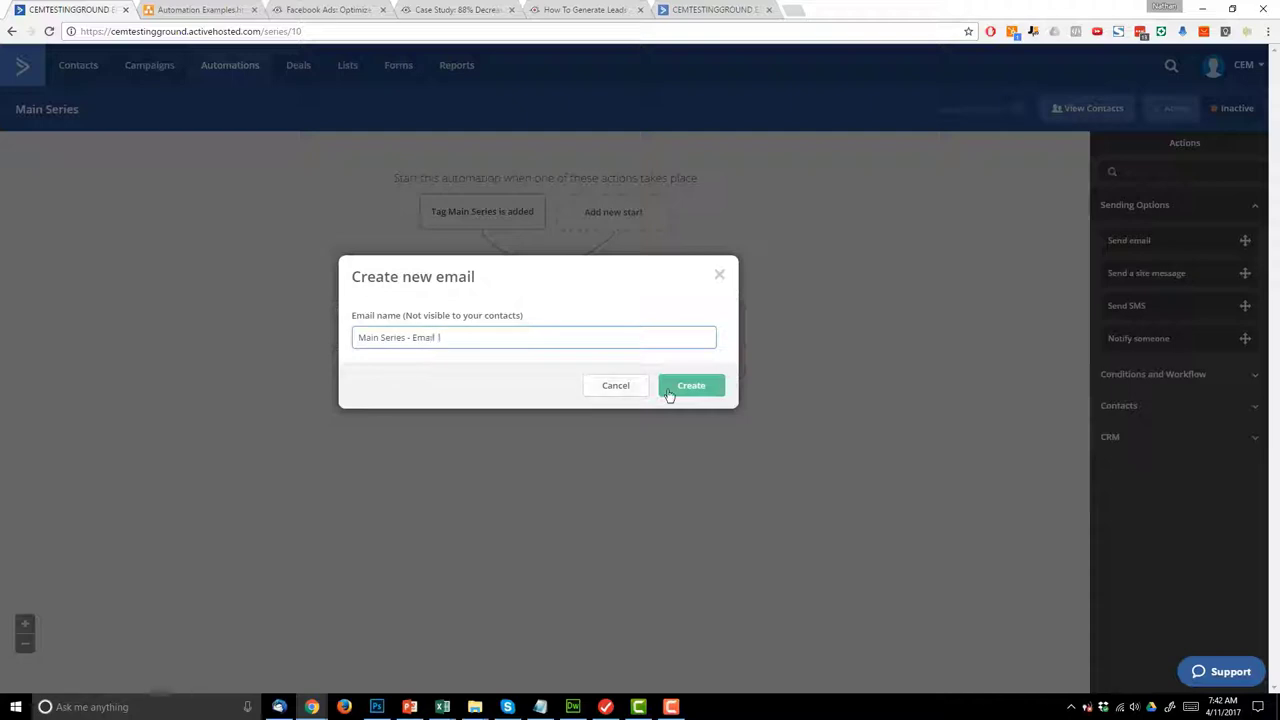
click(690, 386)
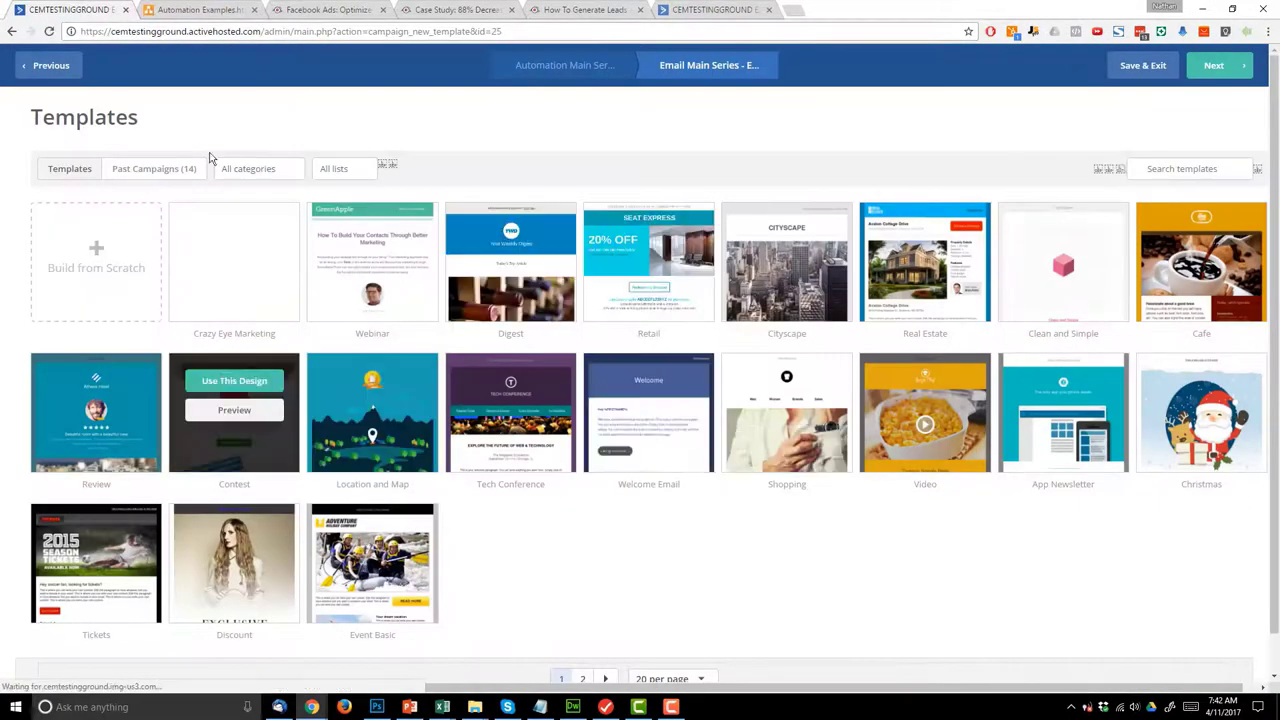
- Apply the Crazy Eye Marketing template and set the subject 'Awesome Blog Post!'
click(234, 229)
click(641, 185)
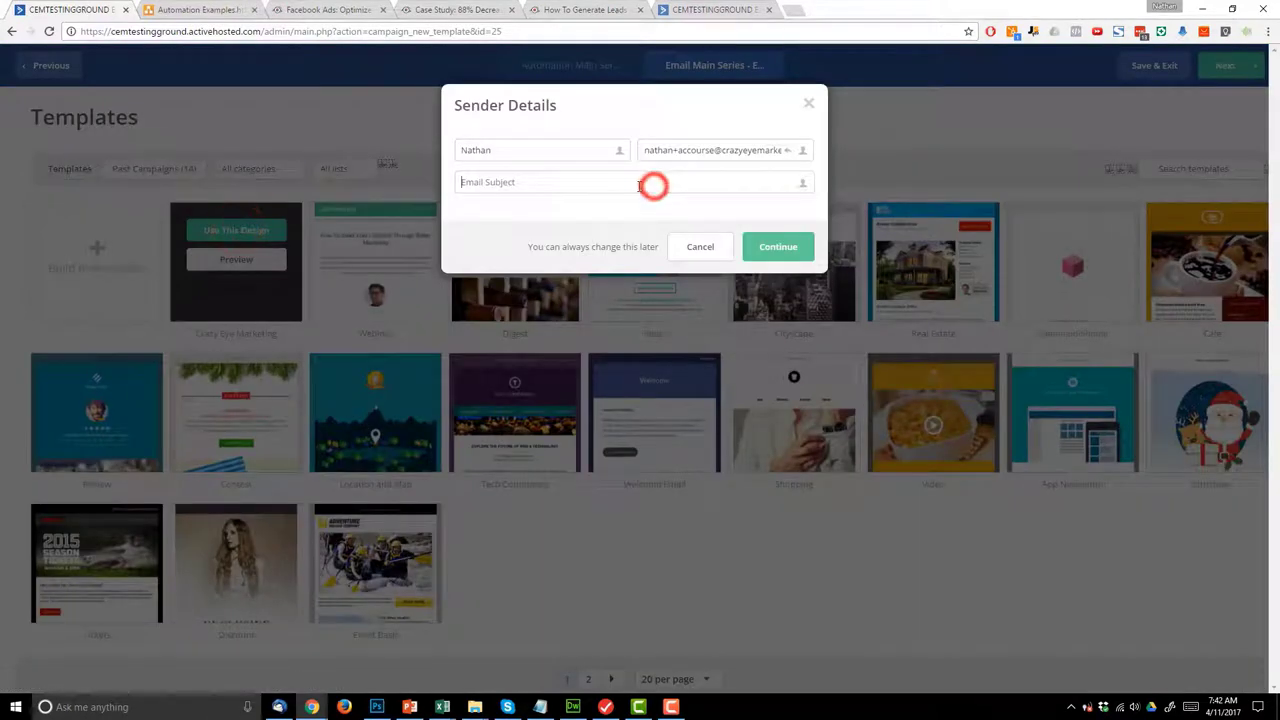
text(Awesome Blog Post!)
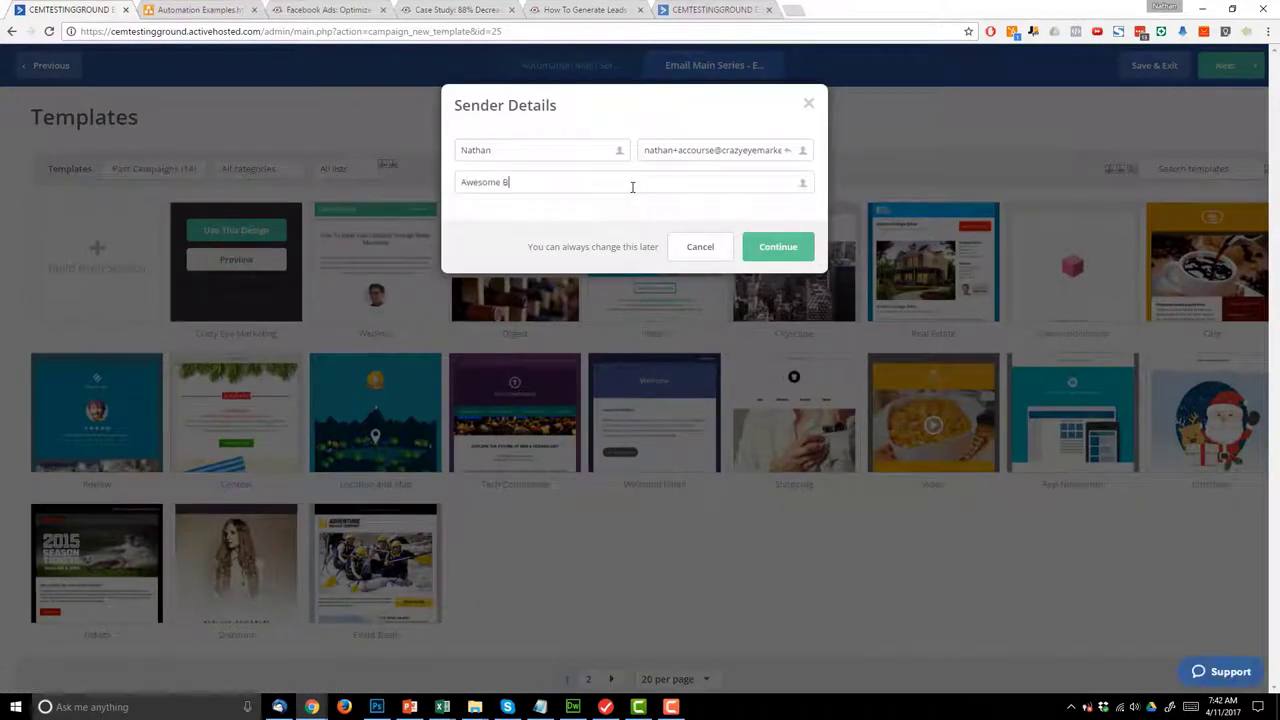
click(776, 250)
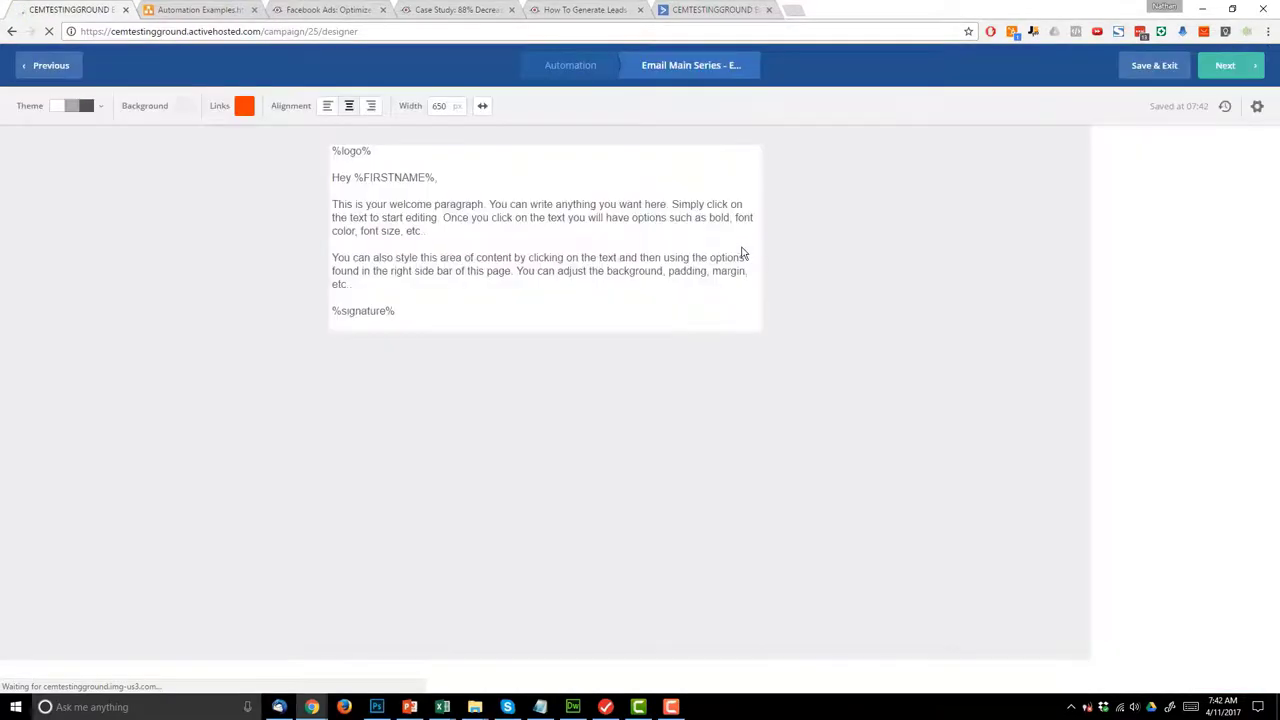
- Read through the Facebook Ads optimization blog post, selecting text in the Related Course line
click(330, 9)
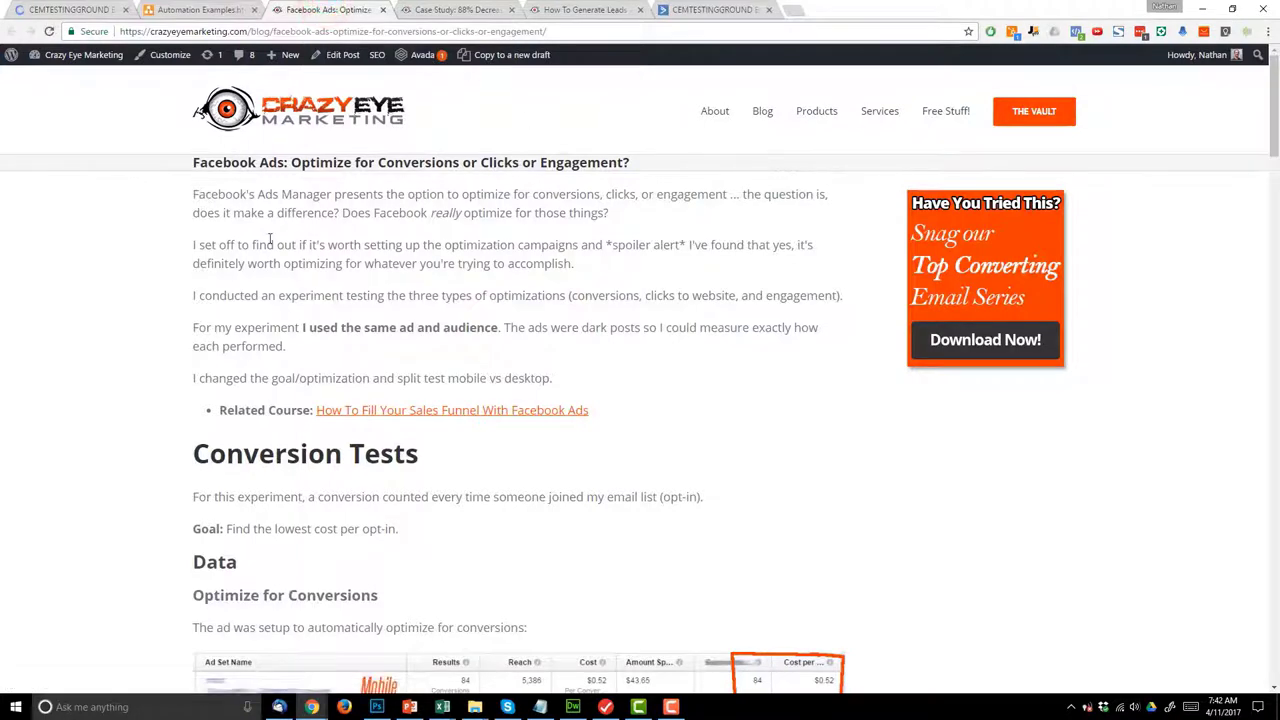
scroll(439, 196, down, 1)
scroll(439, 196, down, 2)
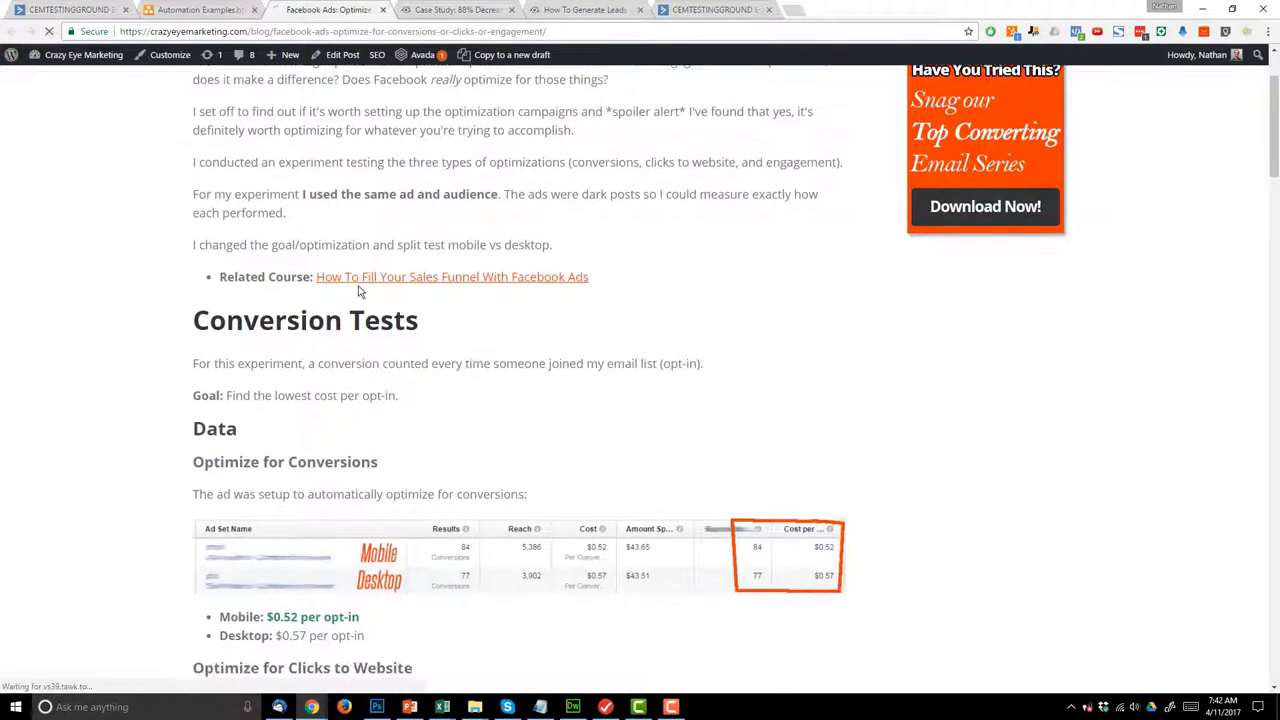
drag(238, 277, 287, 299)
scroll(278, 297, down, 1)
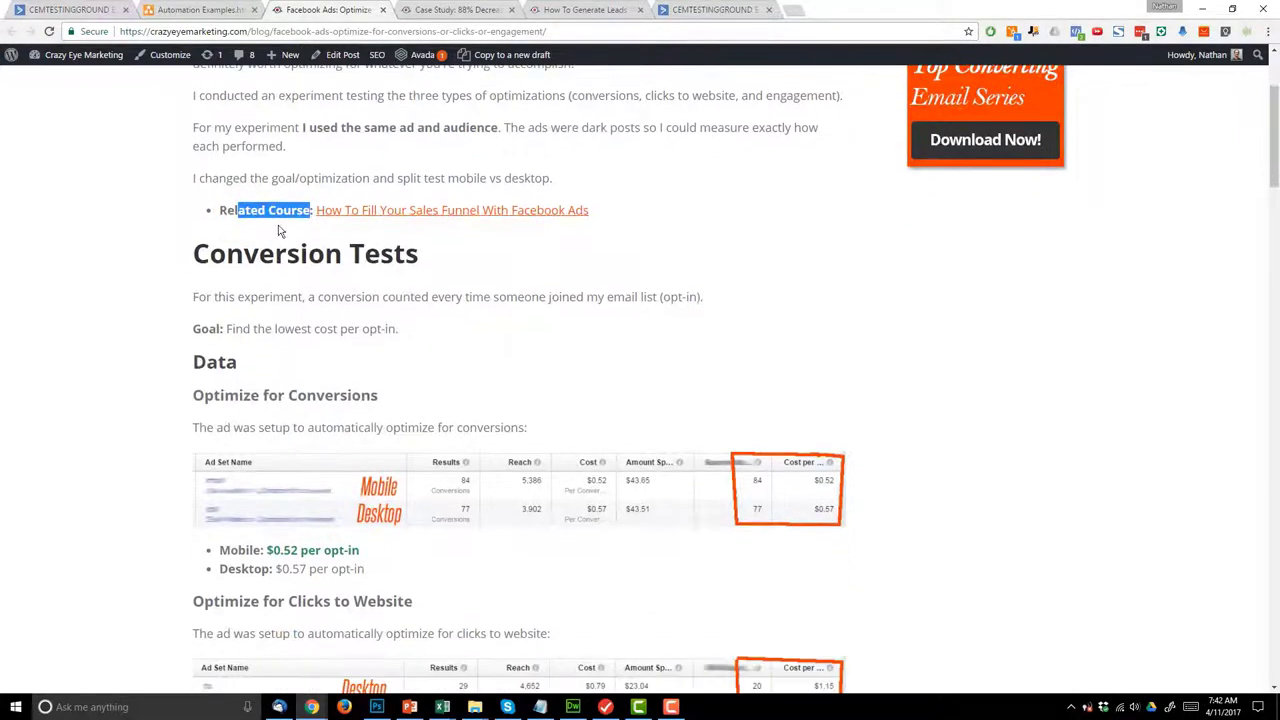
scroll(238, 300, up, 2)
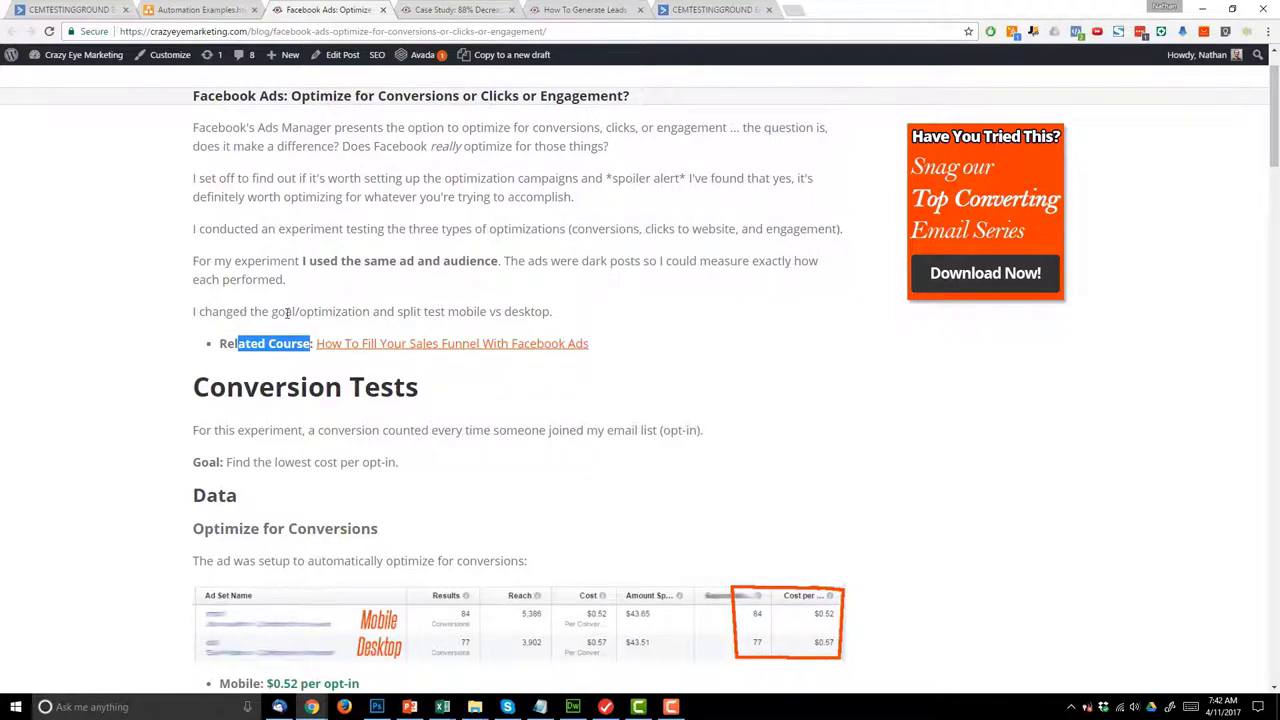
click(557, 372)
drag(233, 340, 360, 346)
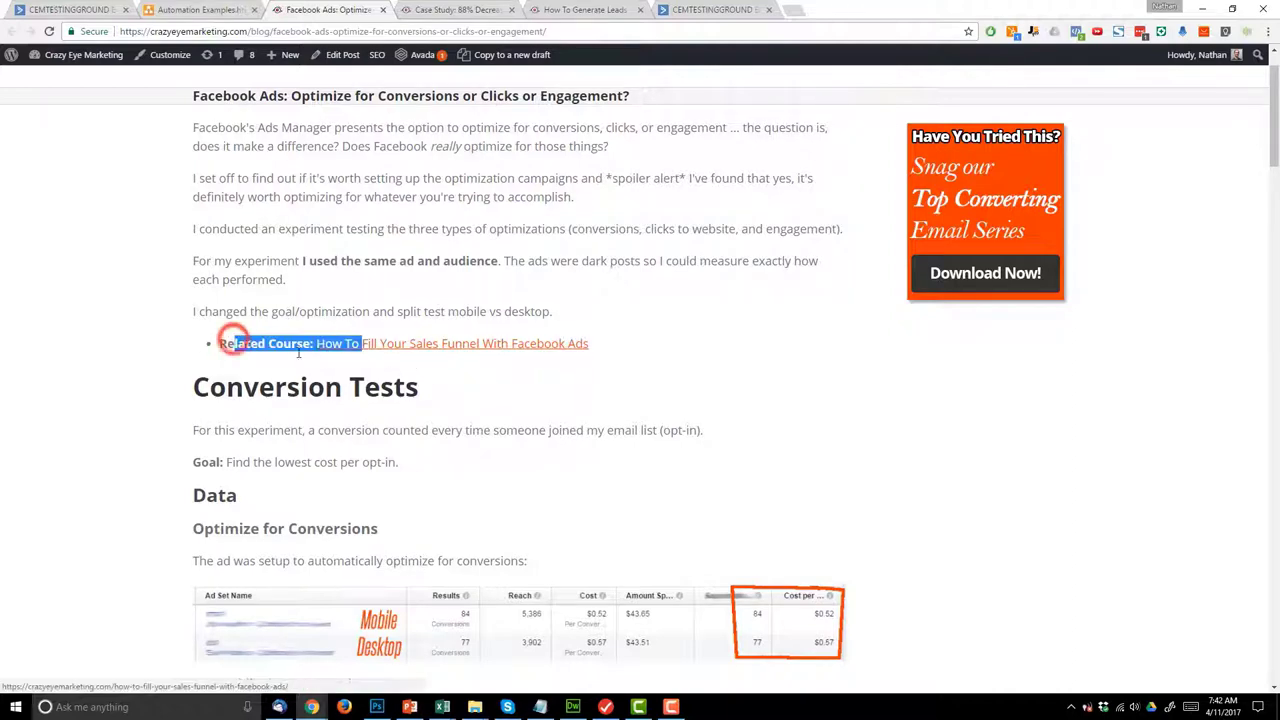
- Scroll back to the post's top, then select Email 1's two placeholder paragraphs
scroll(462, 380, down, 2)
scroll(462, 380, down, 18)
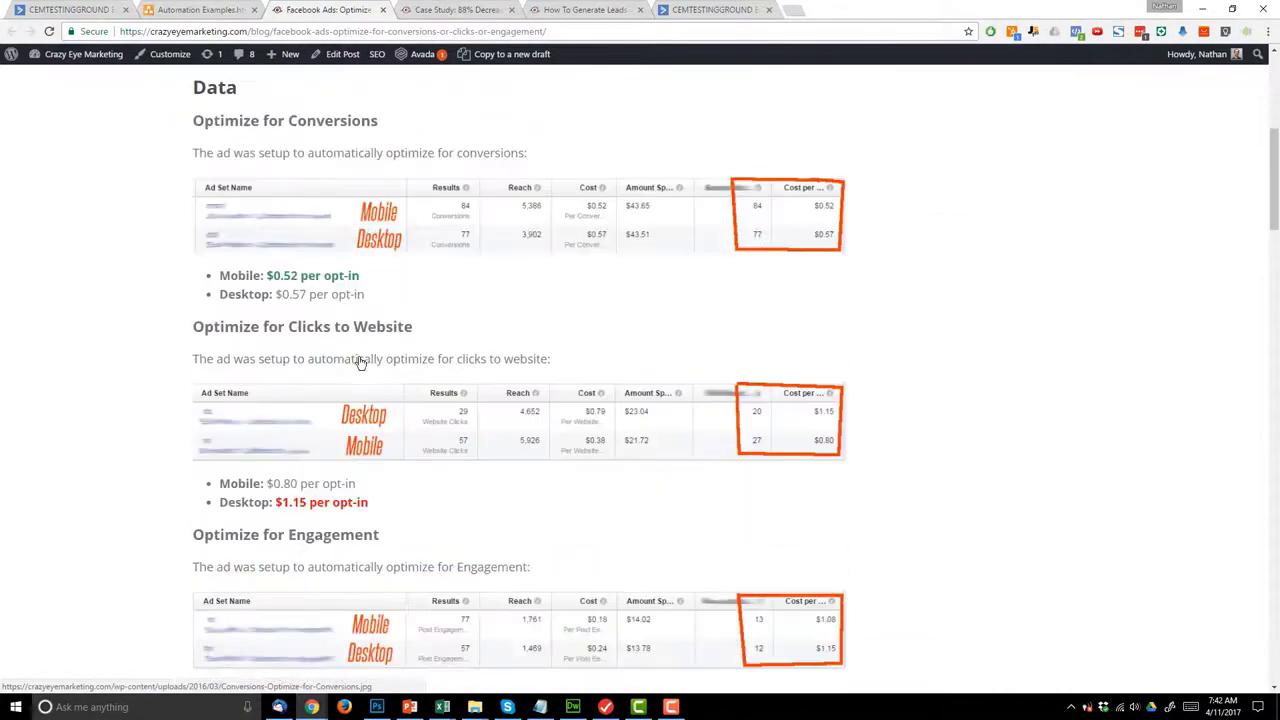
scroll(446, 402, down, 4)
scroll(443, 409, up, 2)
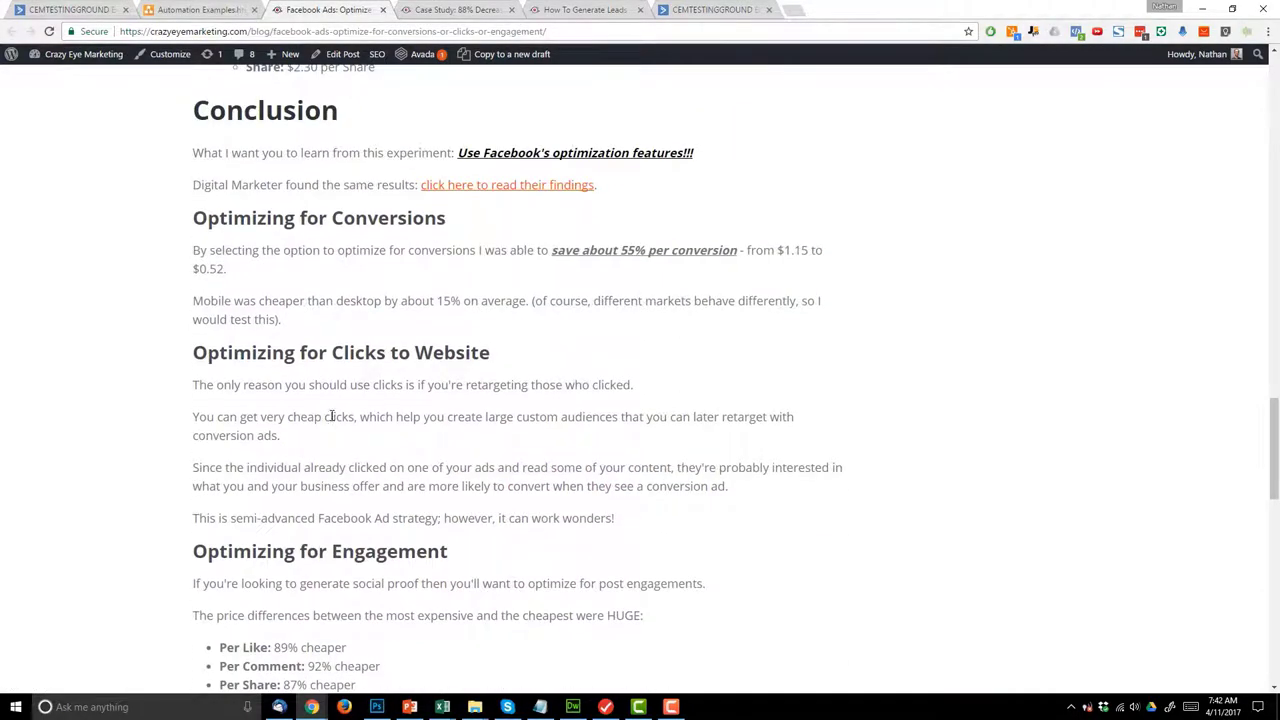
scroll(273, 381, down, 5)
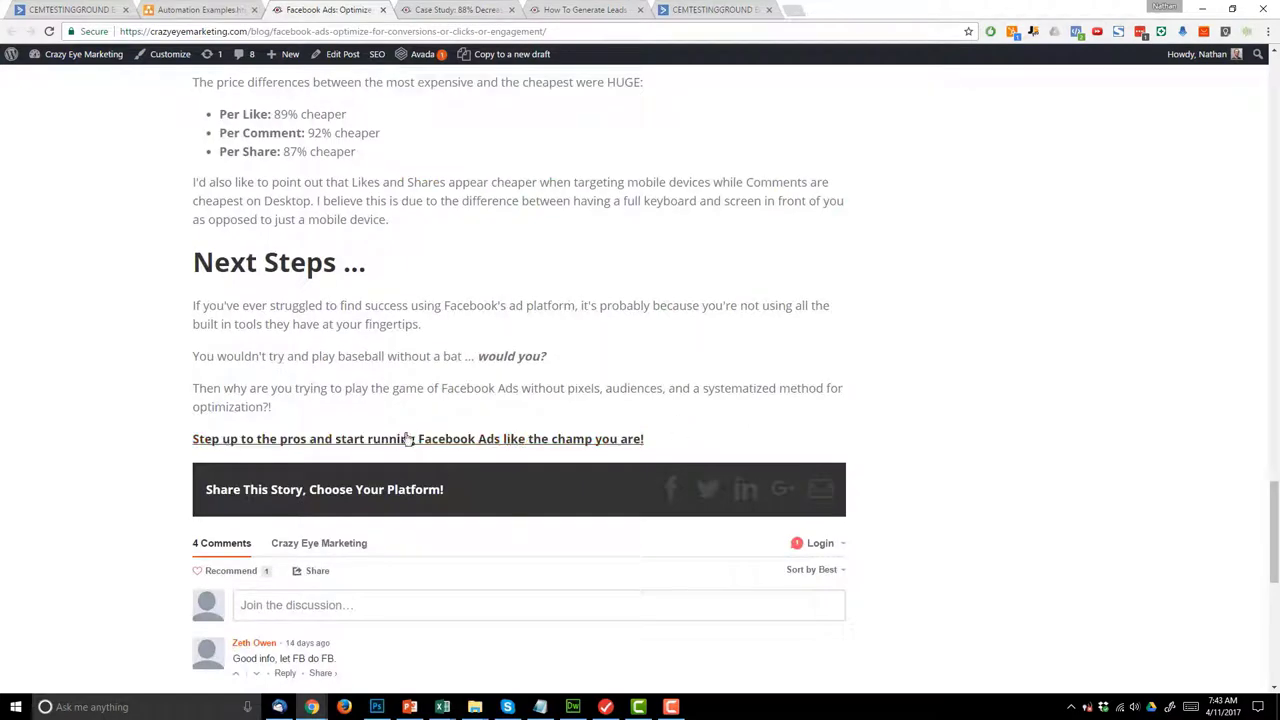
scroll(531, 460, up, 9)
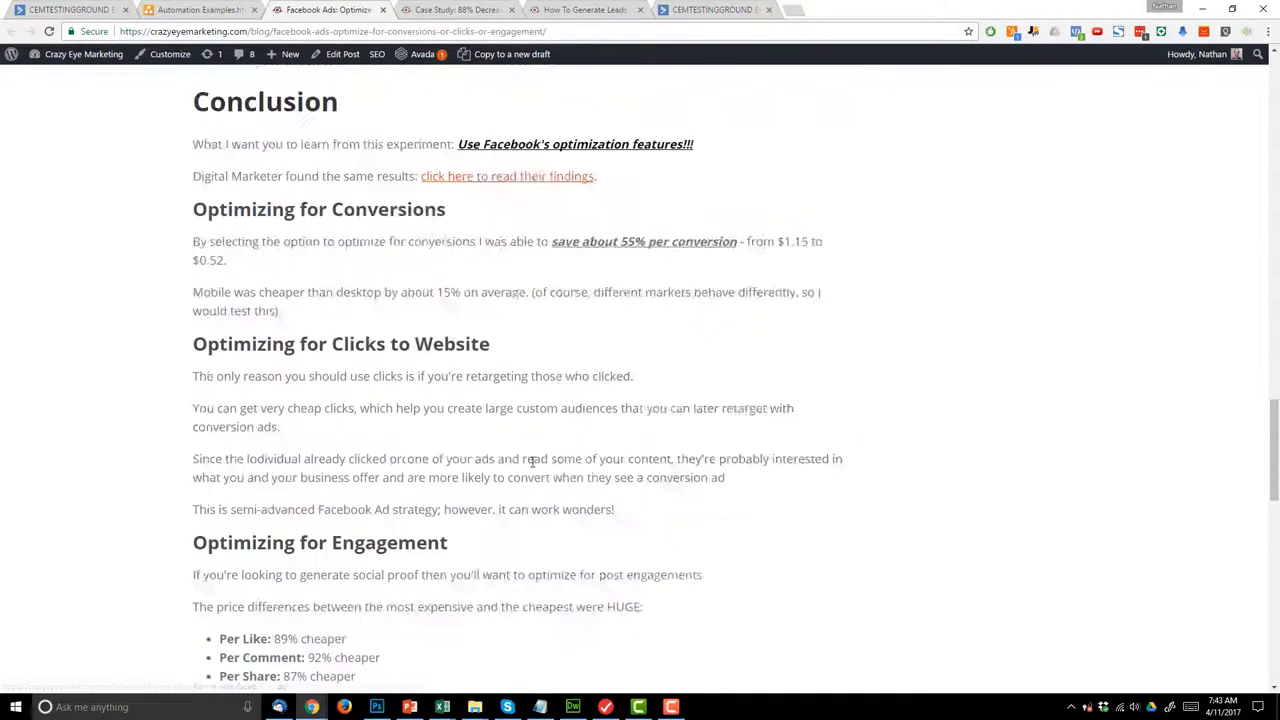
scroll(407, 520, up, 3)
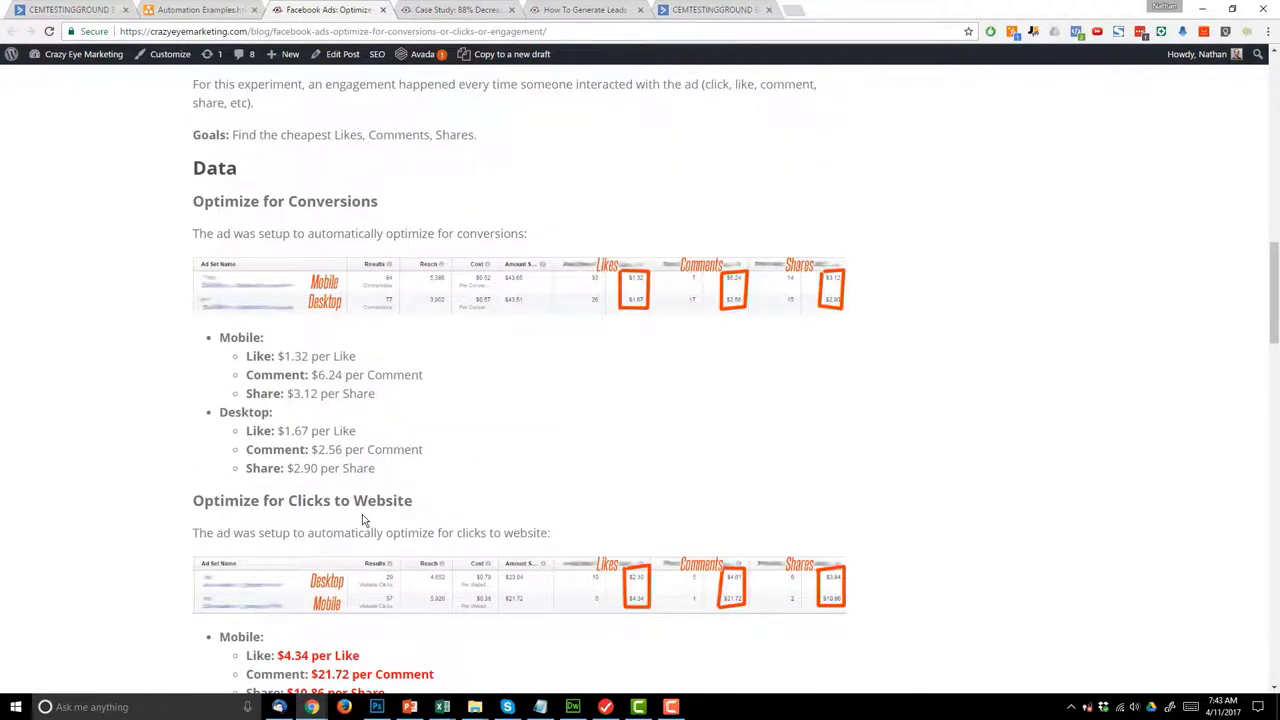
scroll(300, 508, up, 4)
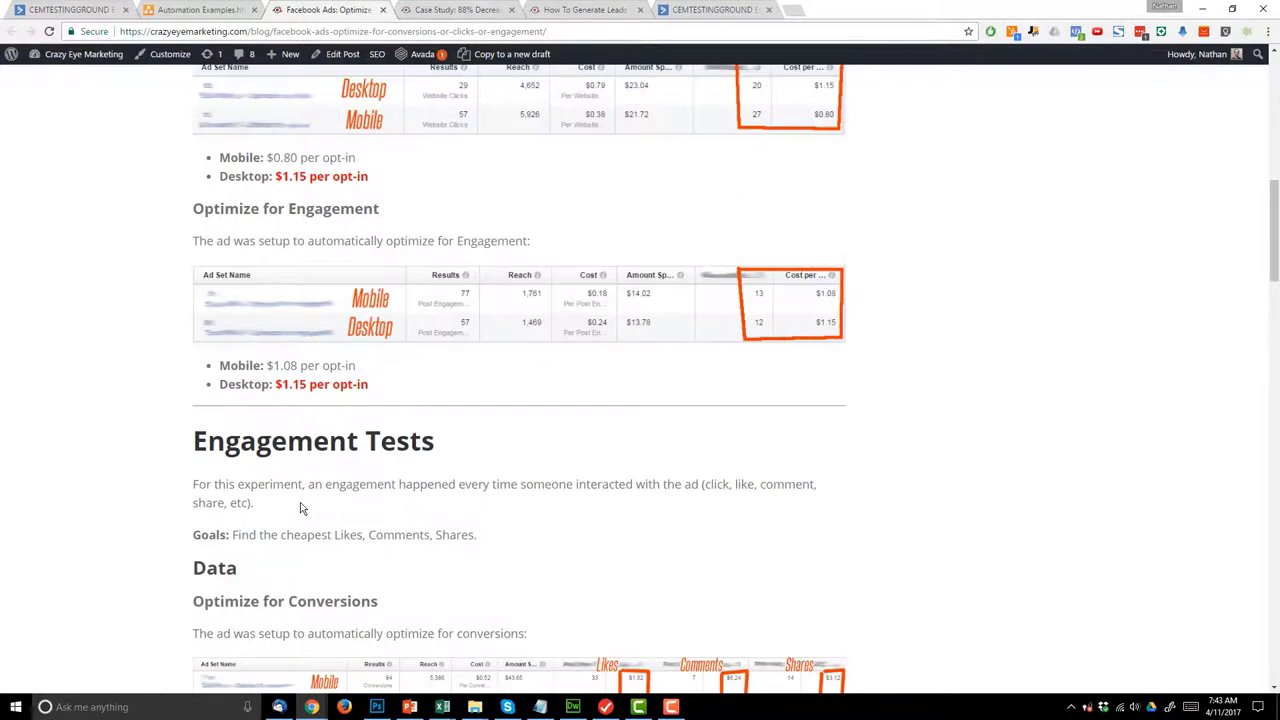
scroll(343, 511, up, 3)
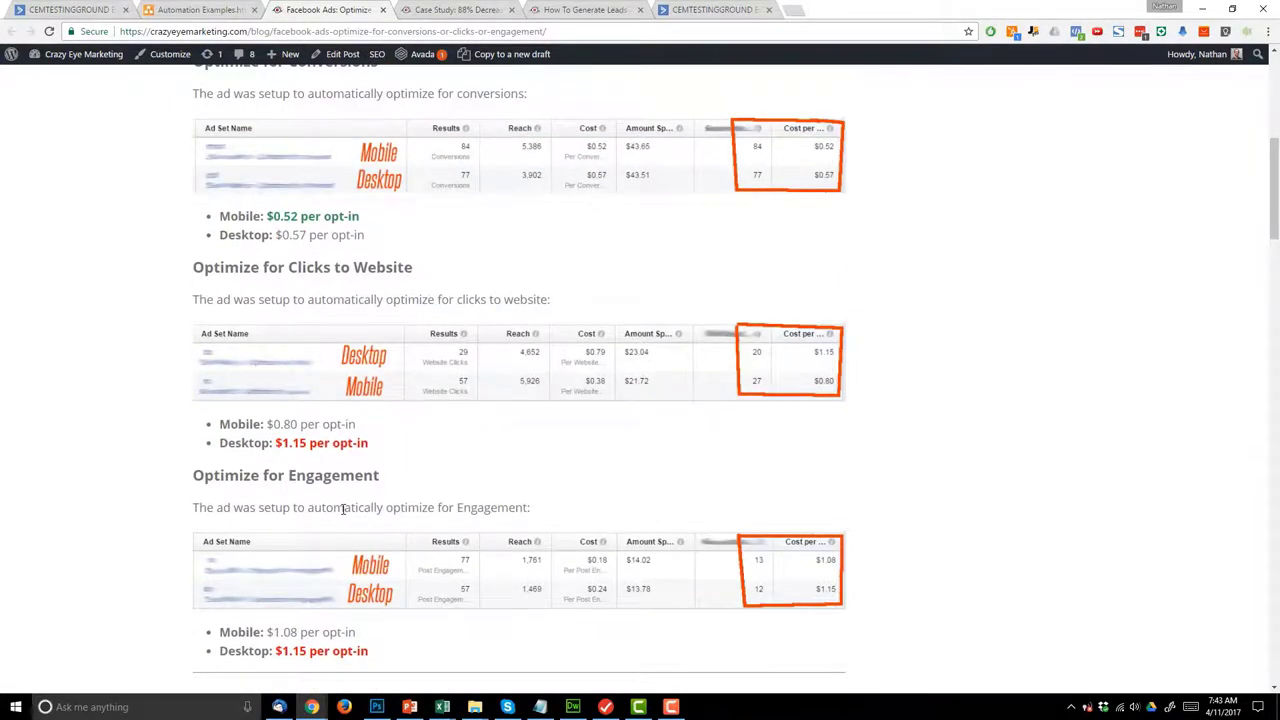
scroll(343, 510, up, 5)
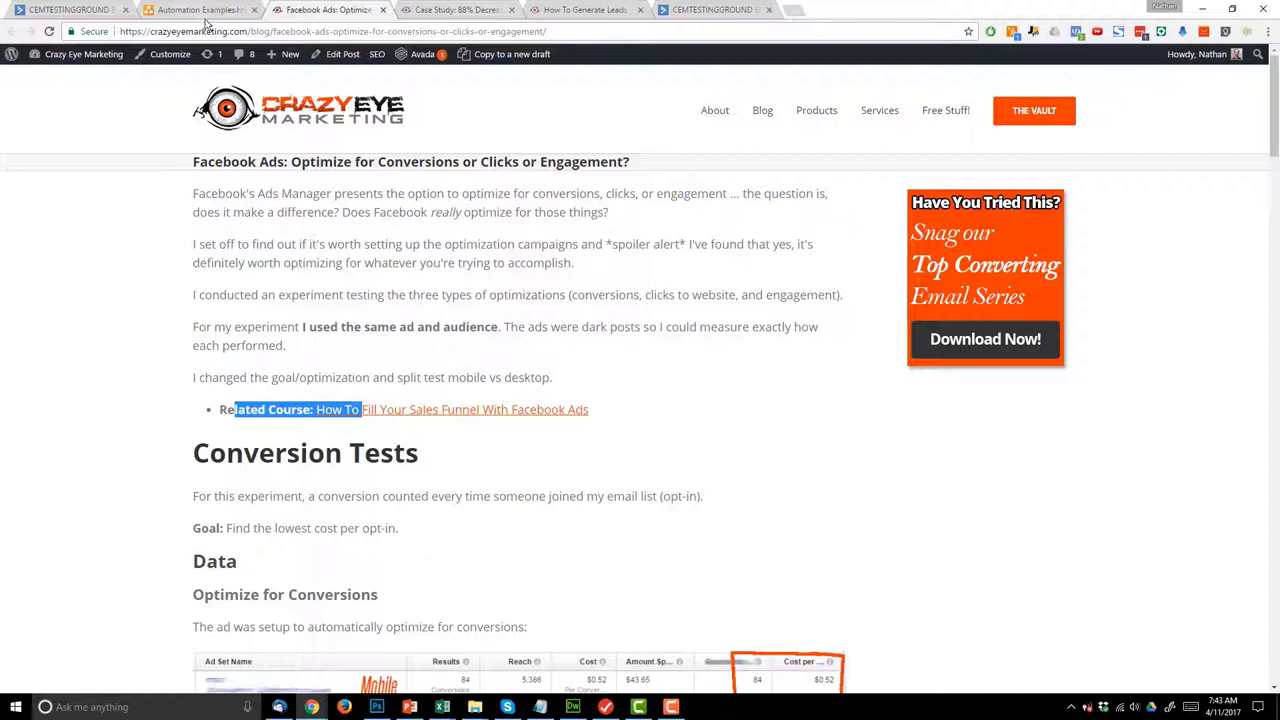
click(70, 9)
drag(352, 272, 311, 180)
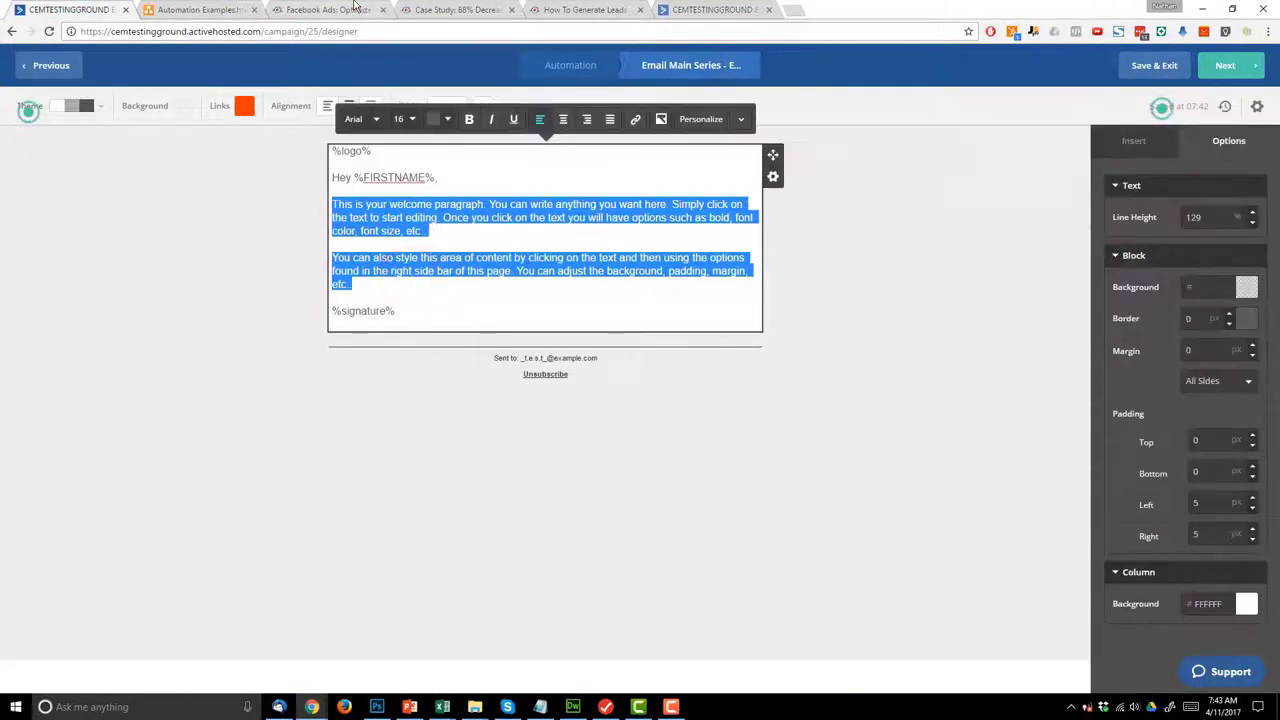
- Paste the Facebook Ads post URL over Email 1's two placeholder paragraphs
click(355, 8)
click(345, 31)
key(ctrl+c)
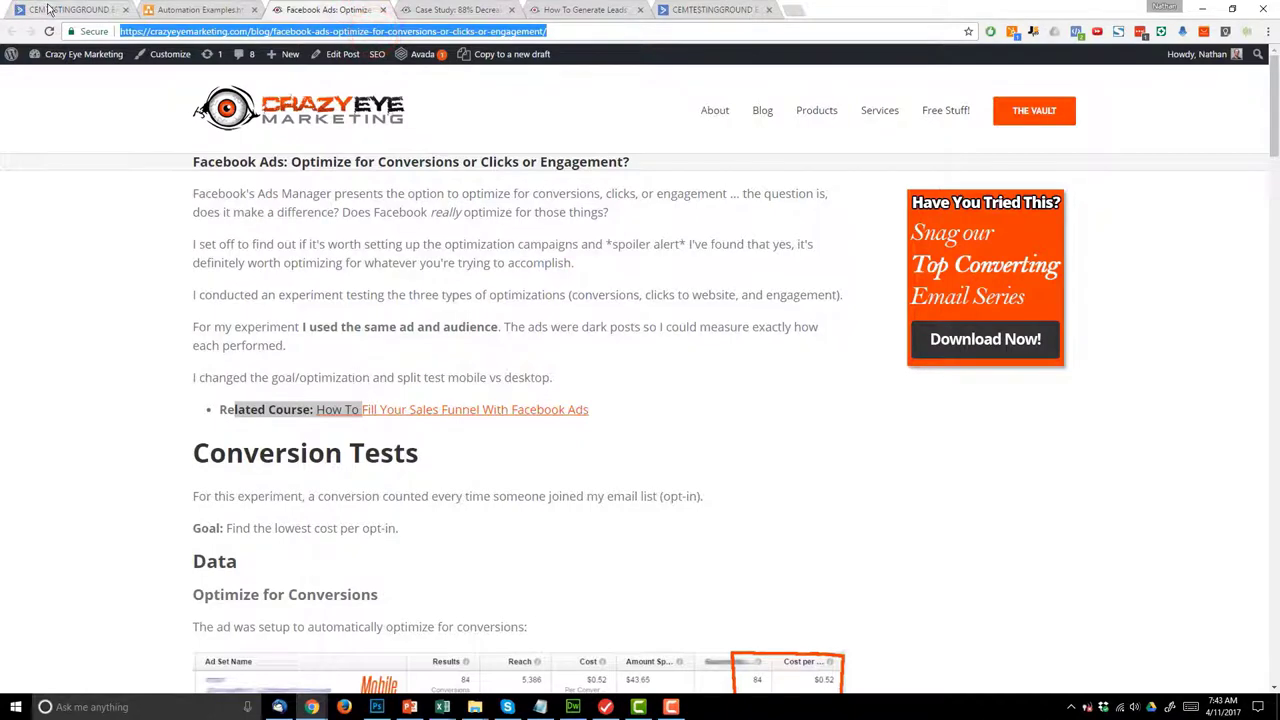
click(47, 9)
click(406, 287)
drag(406, 287, 317, 206)
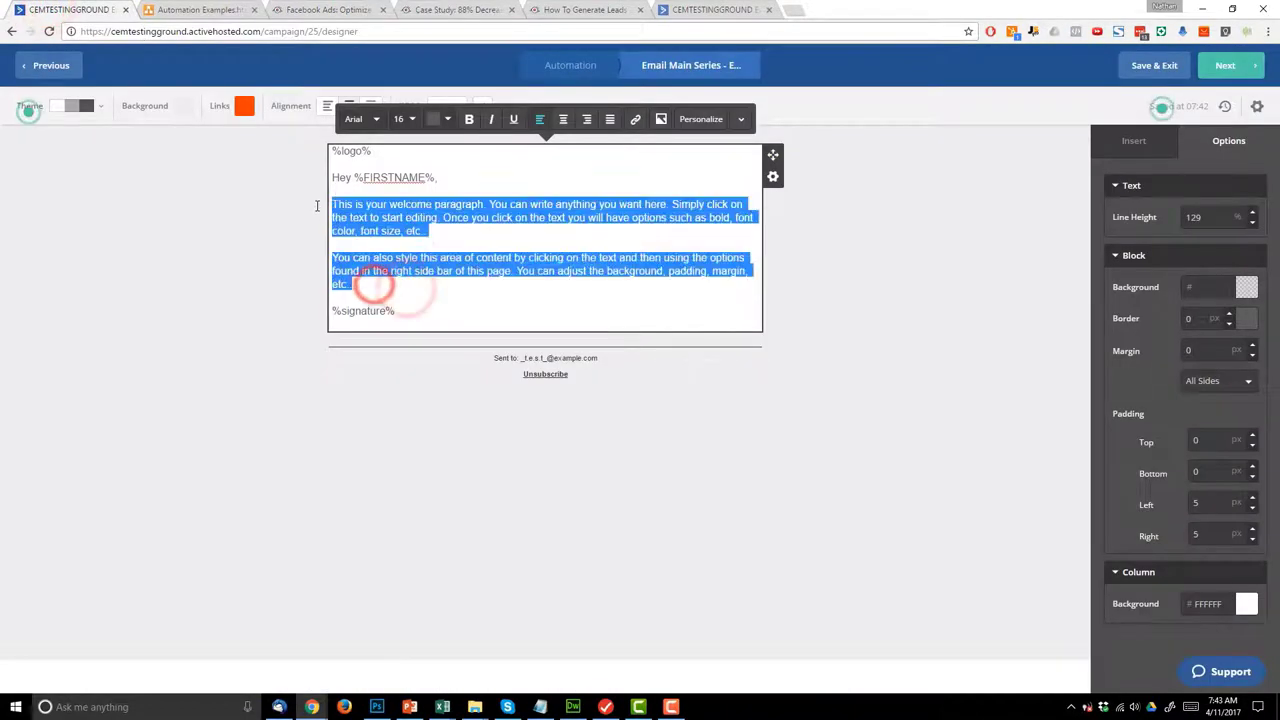
key(ctrl+v)
- Turn the pasted address into a link to the blog post
triple_click(405, 205)
key(ctrl+c)
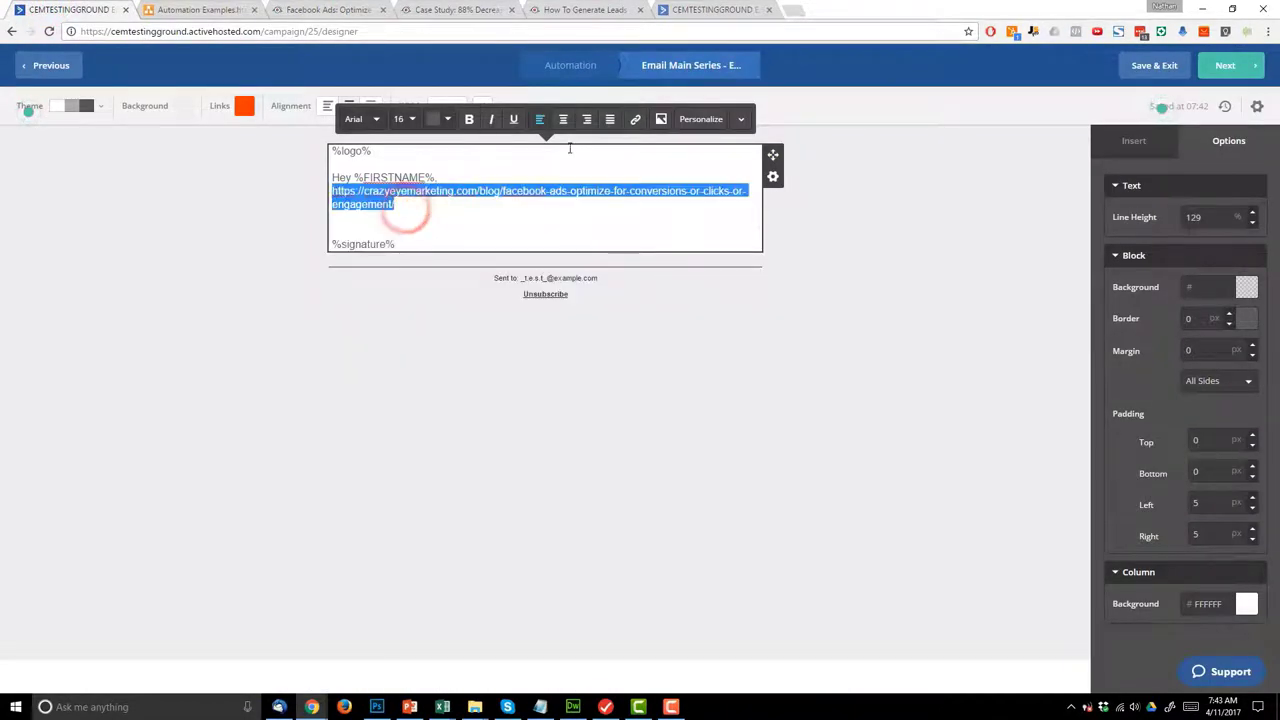
click(635, 119)
key(ctrl+v)
click(787, 259)
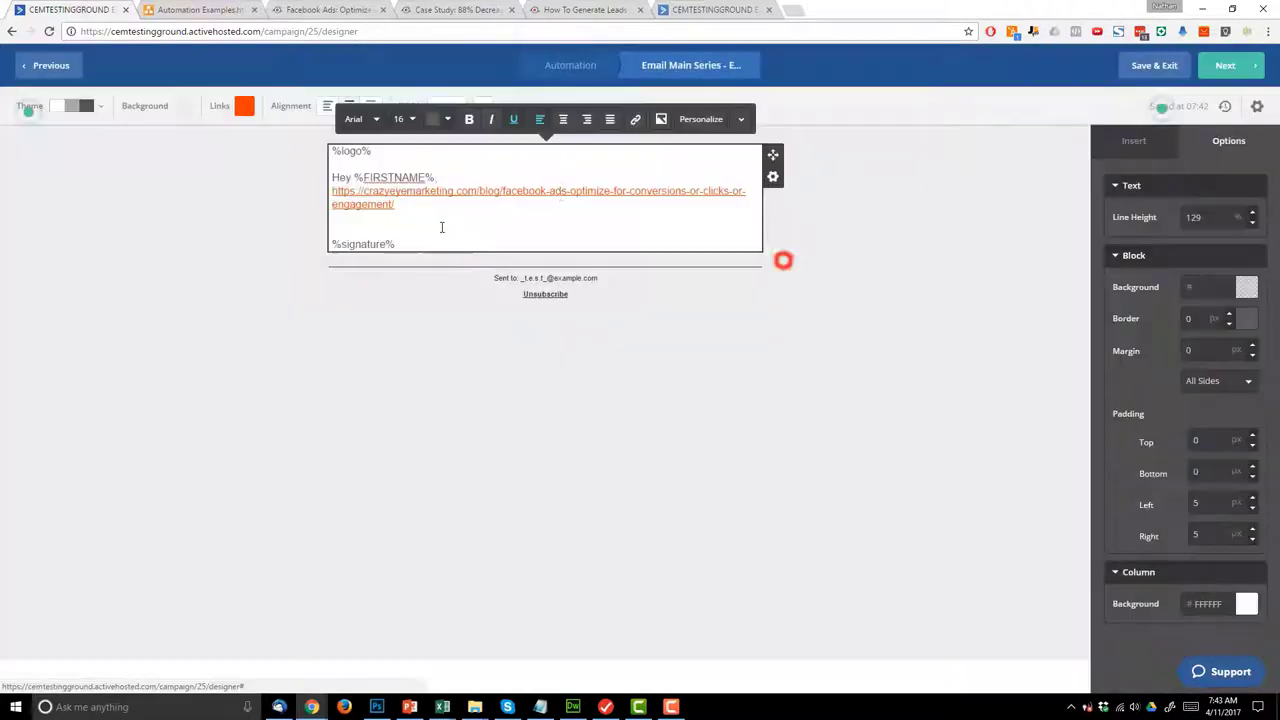
- Make the link paragraph bold and continue to the campaign summary
click(538, 180)
double_click(429, 220)
click(320, 210)
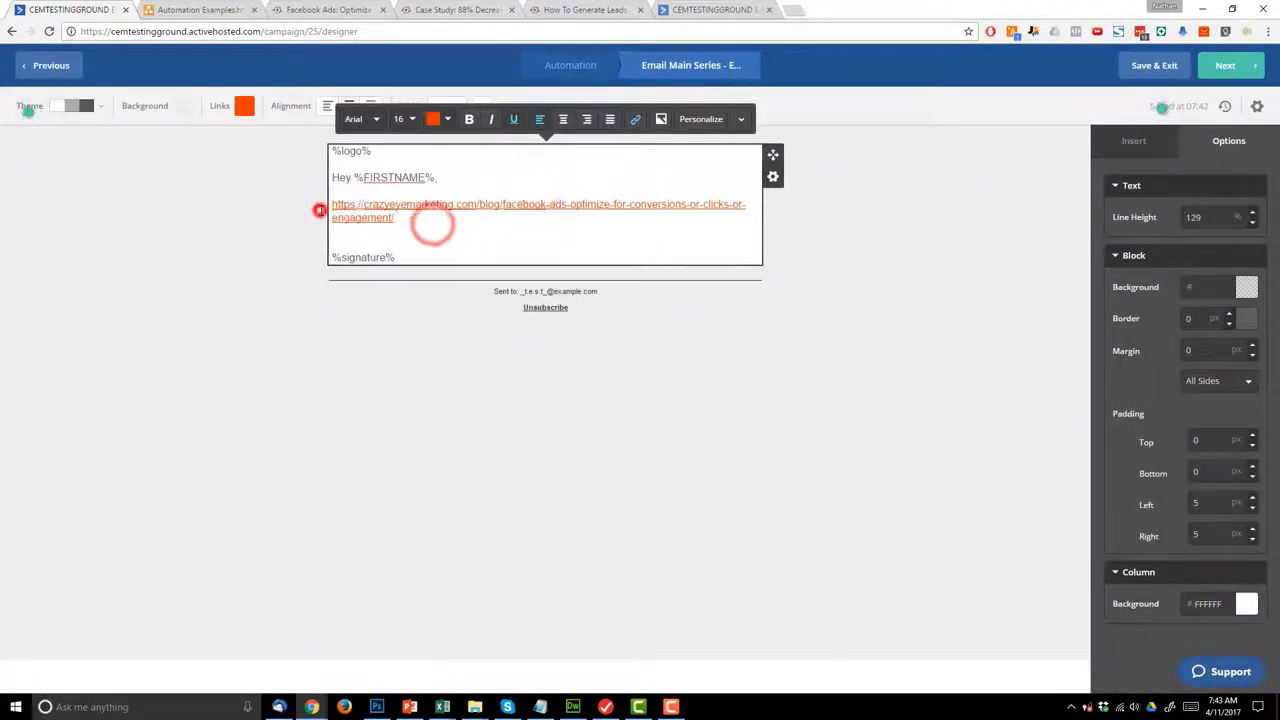
click(412, 216)
triple_click(412, 216)
click(469, 119)
click(825, 283)
click(1243, 67)
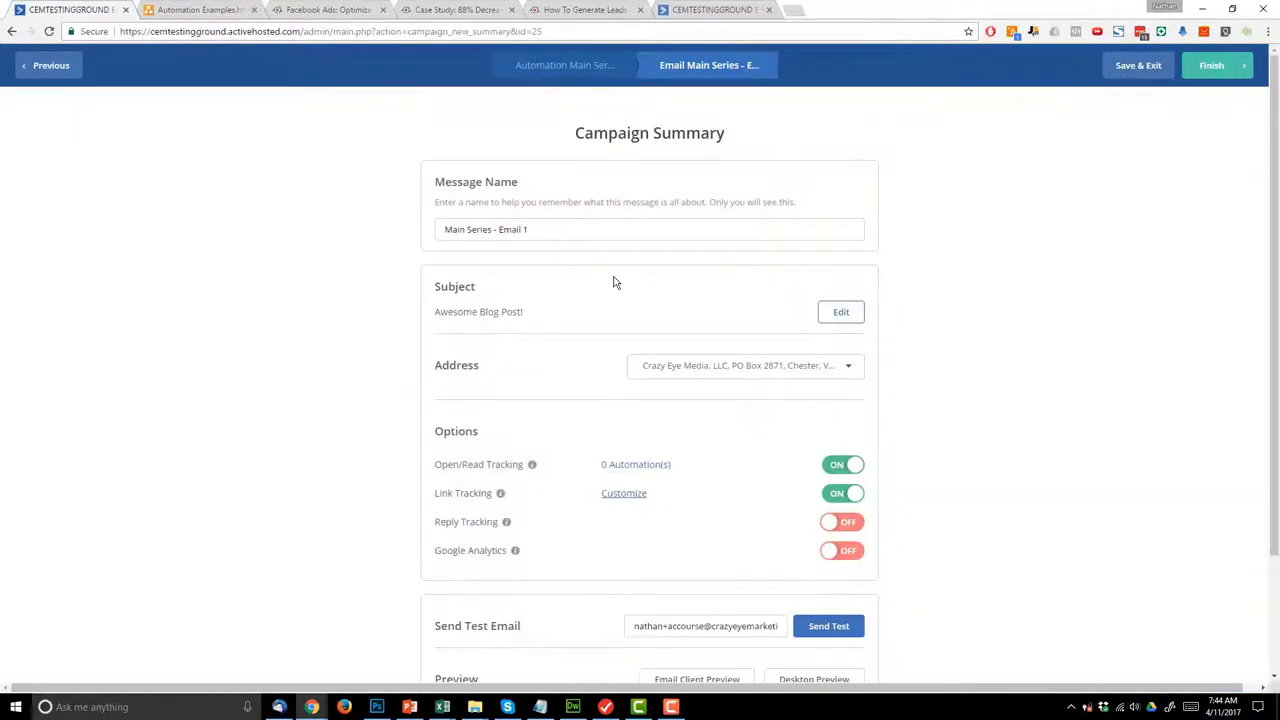
- Enable Google Analytics with the campaign name trimmed to 'Main Series'
scroll(900, 470, down, 1)
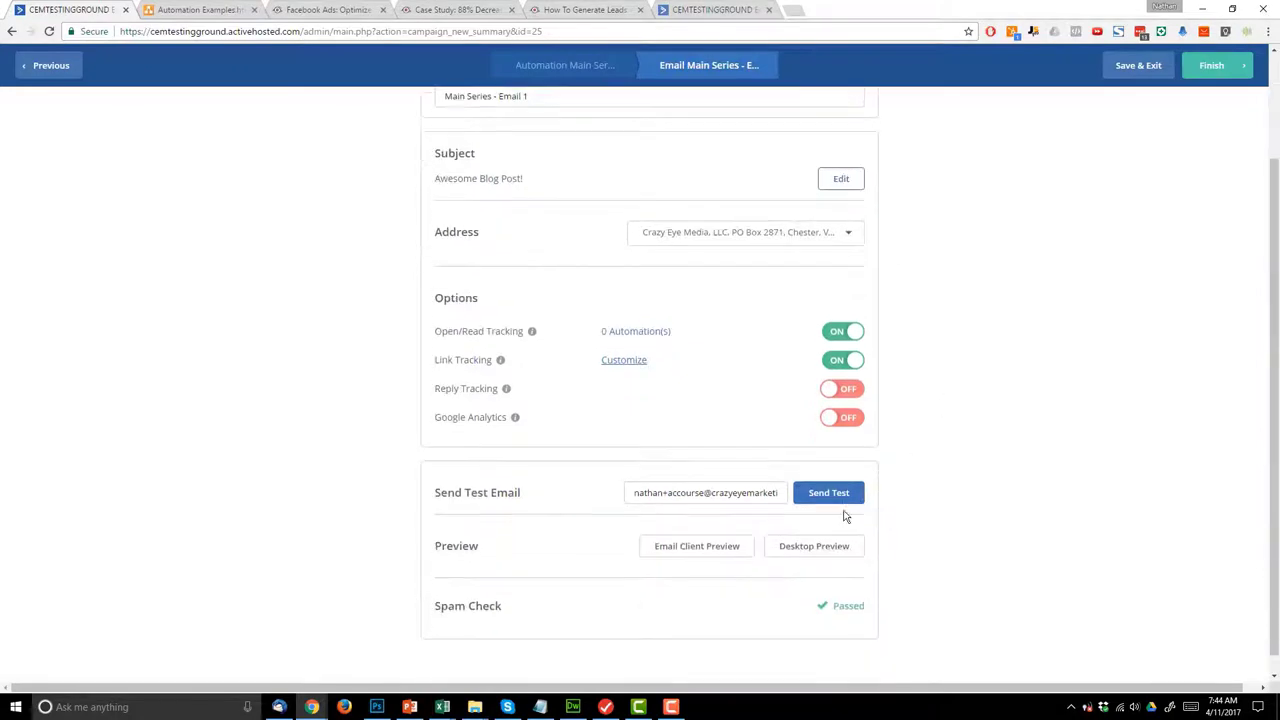
click(848, 419)
drag(503, 168, 754, 170)
key(BackSpace)
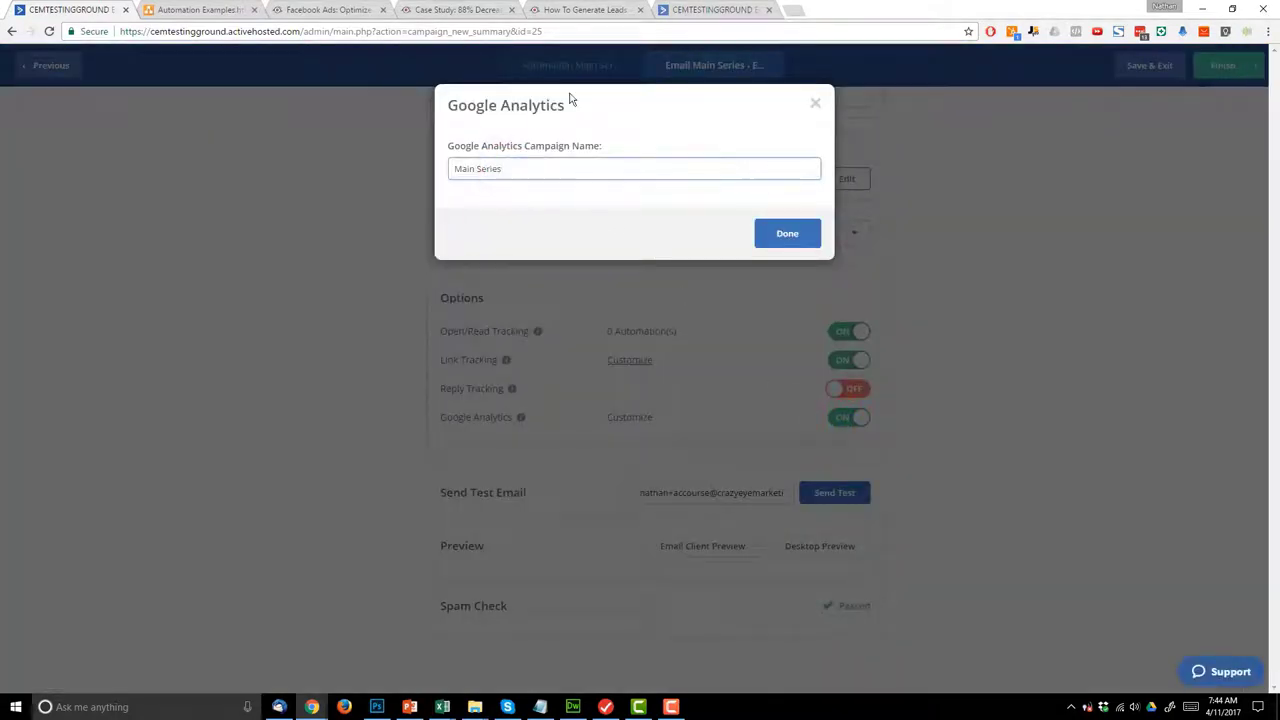
click(800, 237)
- Check the desktop preview of Email 1 and finish the email
click(828, 548)
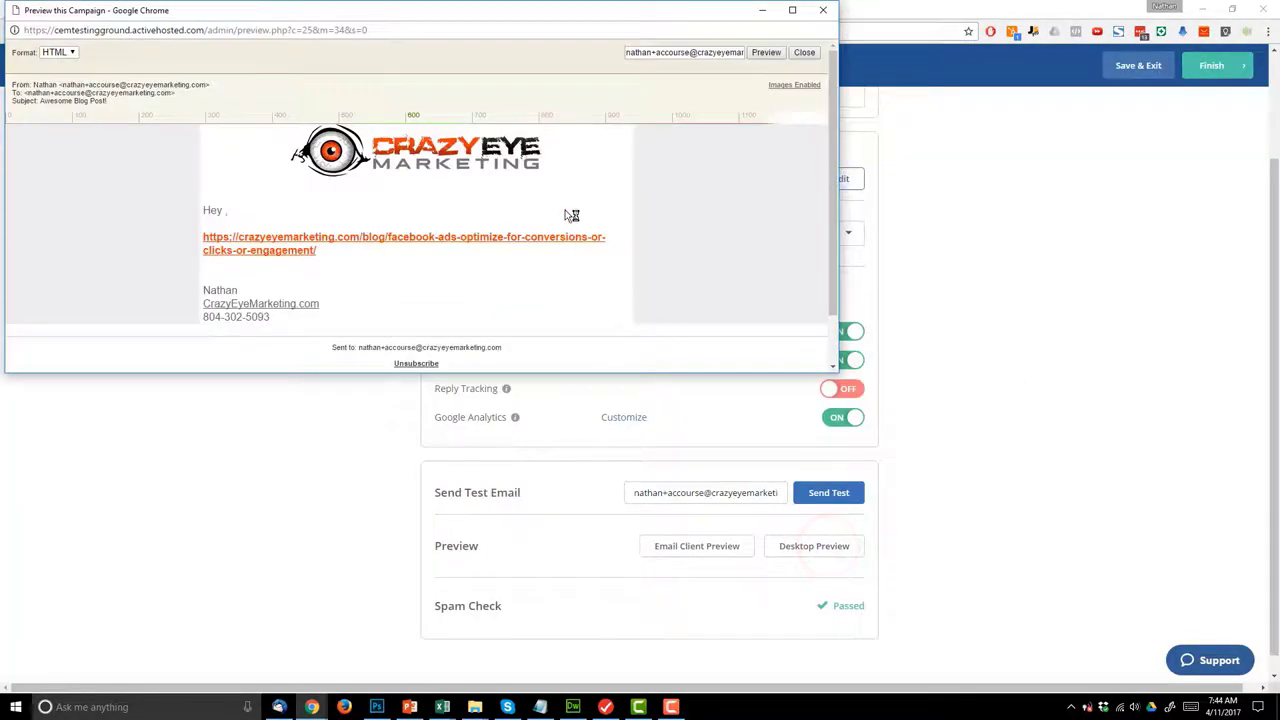
click(824, 12)
click(1219, 68)
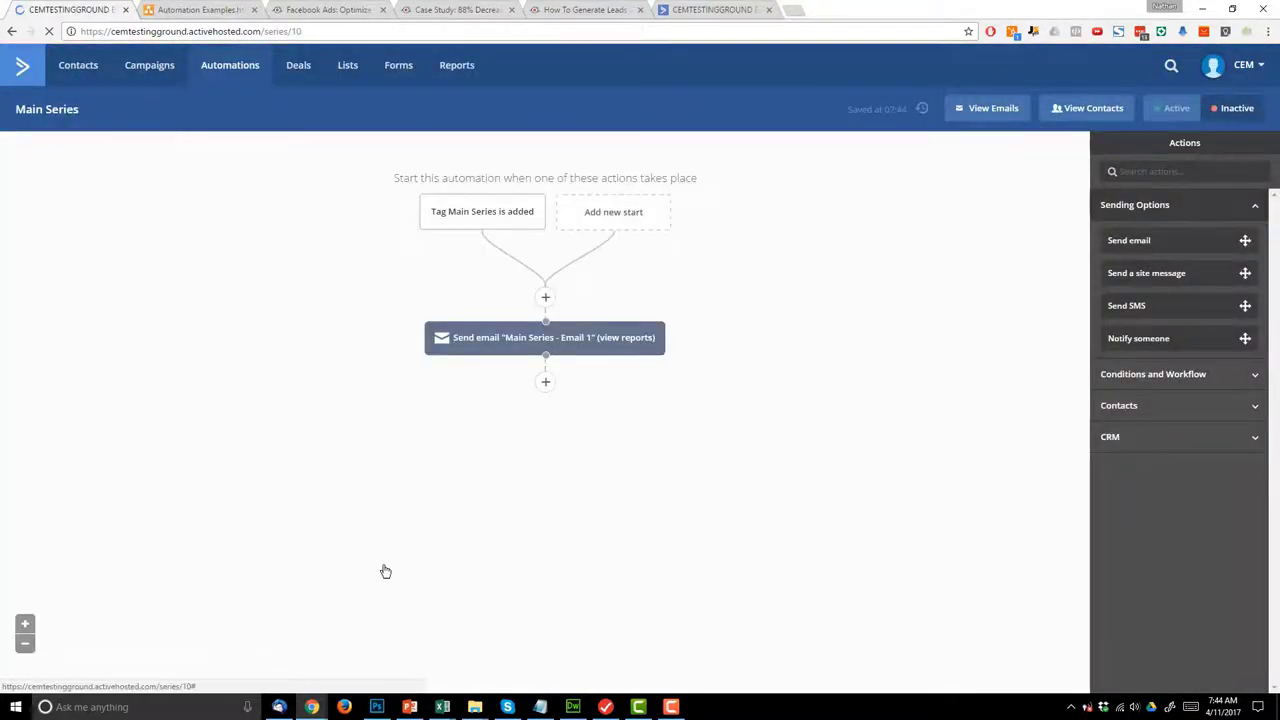
- Add a 'Wait for 2 day(s)' step after Email 1, then start another step
click(224, 9)
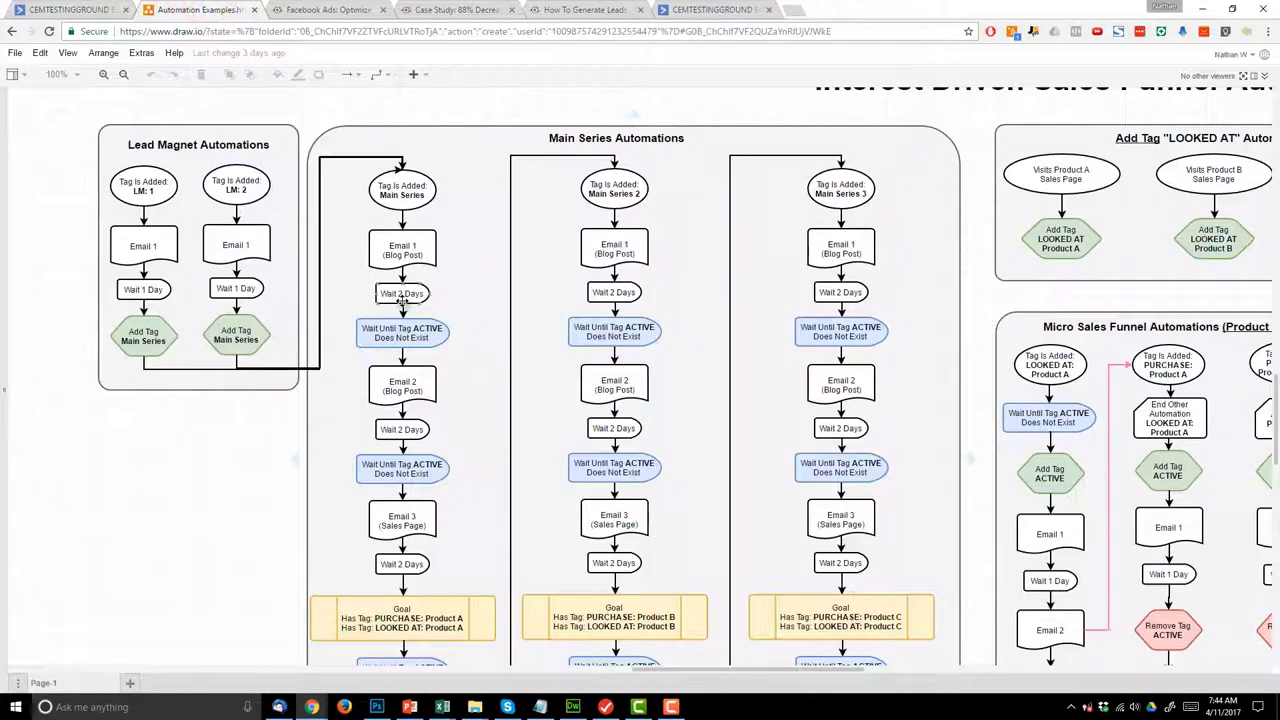
click(120, 9)
click(546, 384)
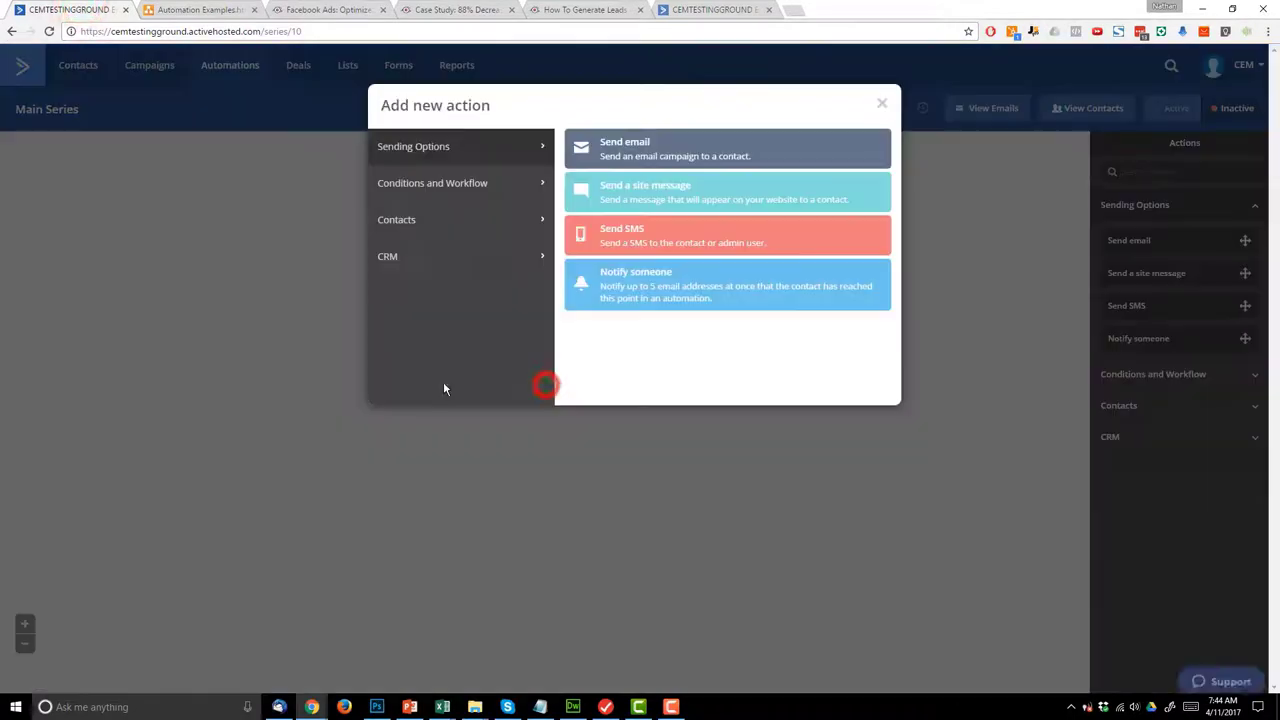
click(483, 186)
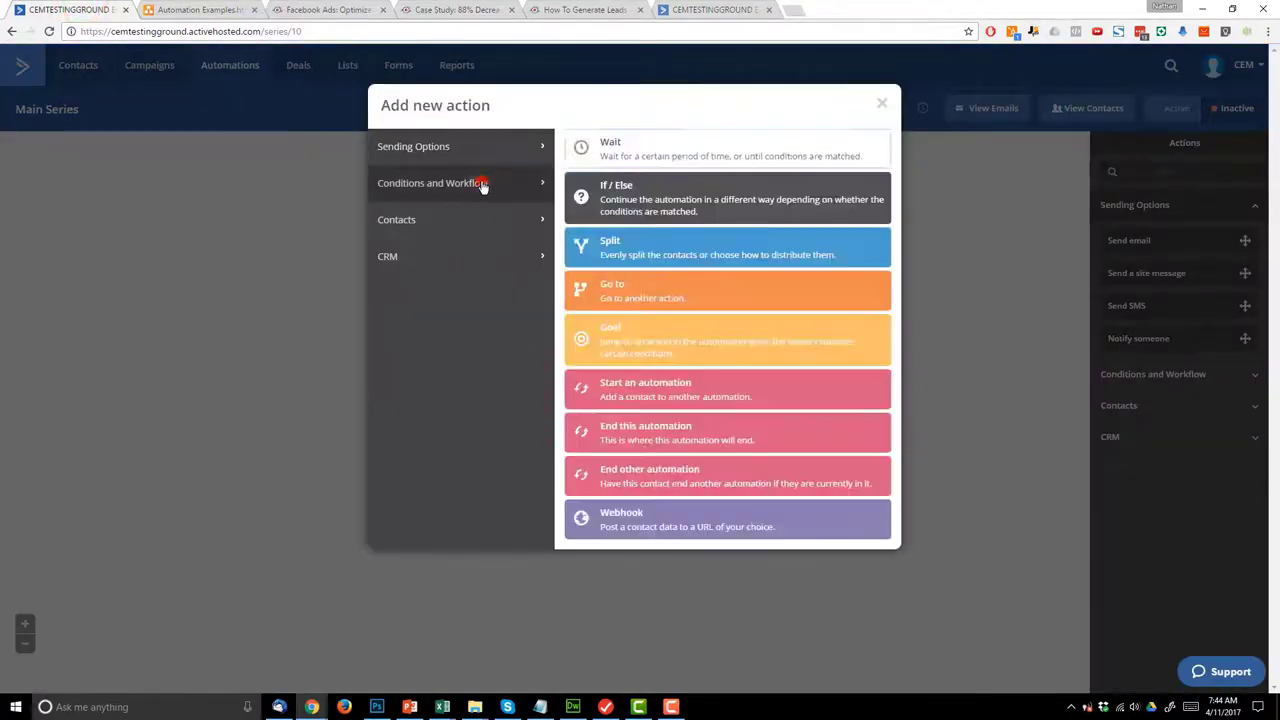
click(633, 152)
click(499, 374)
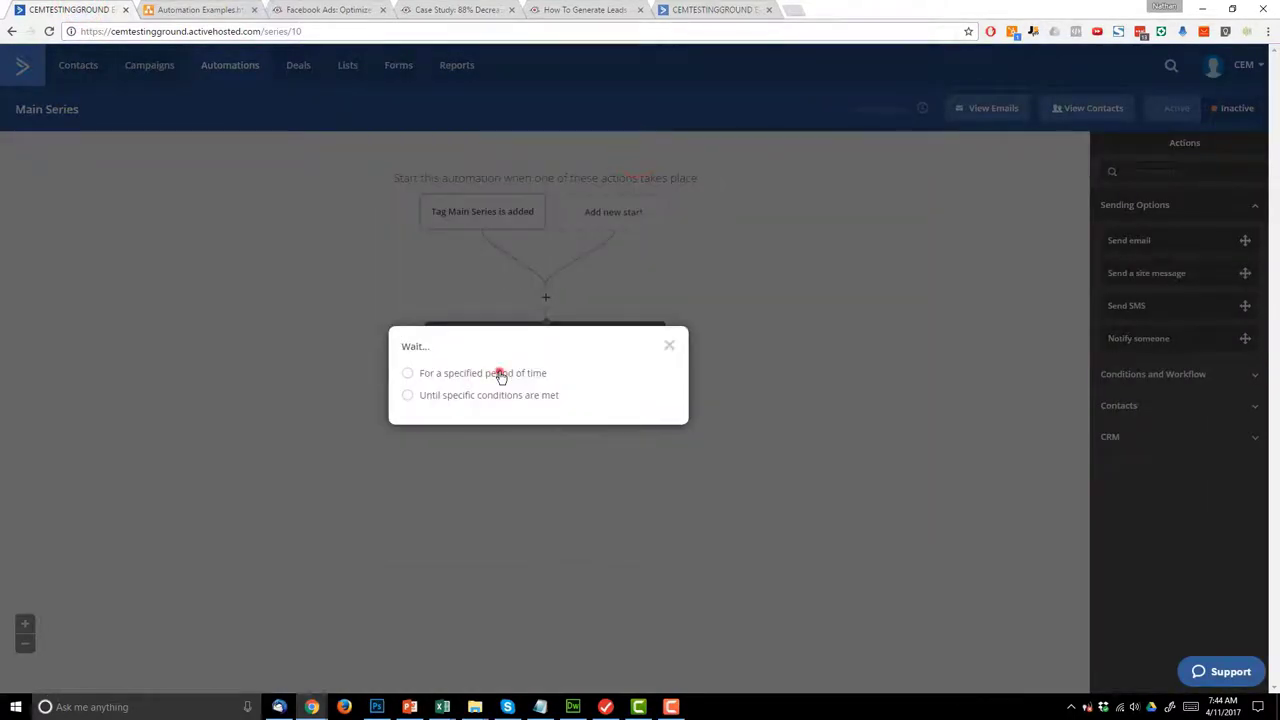
click(505, 372)
text(2)
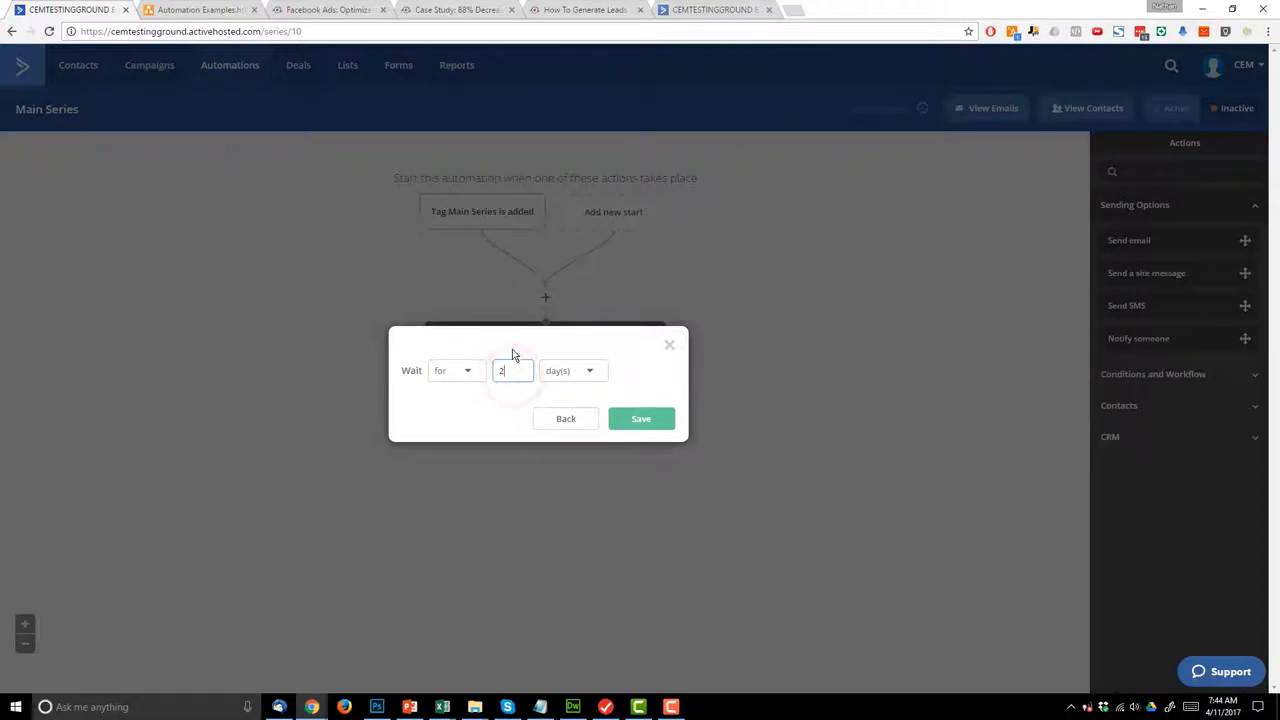
click(640, 421)
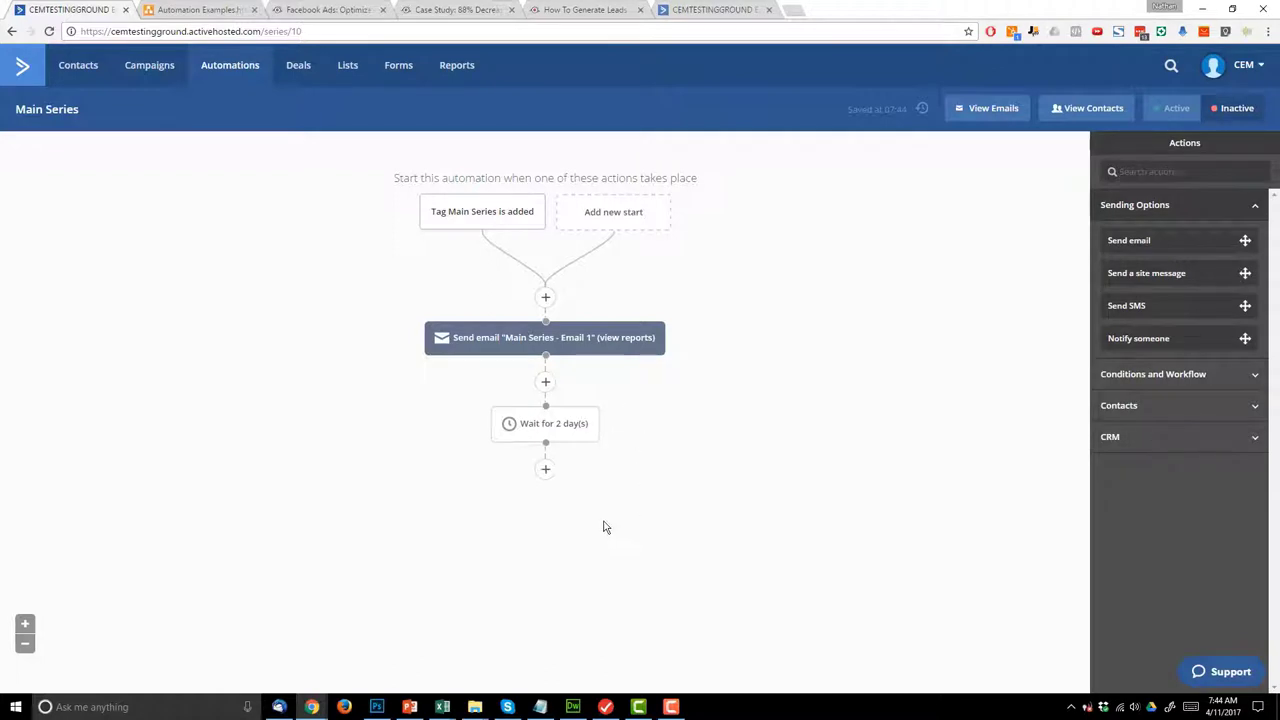
click(546, 474)
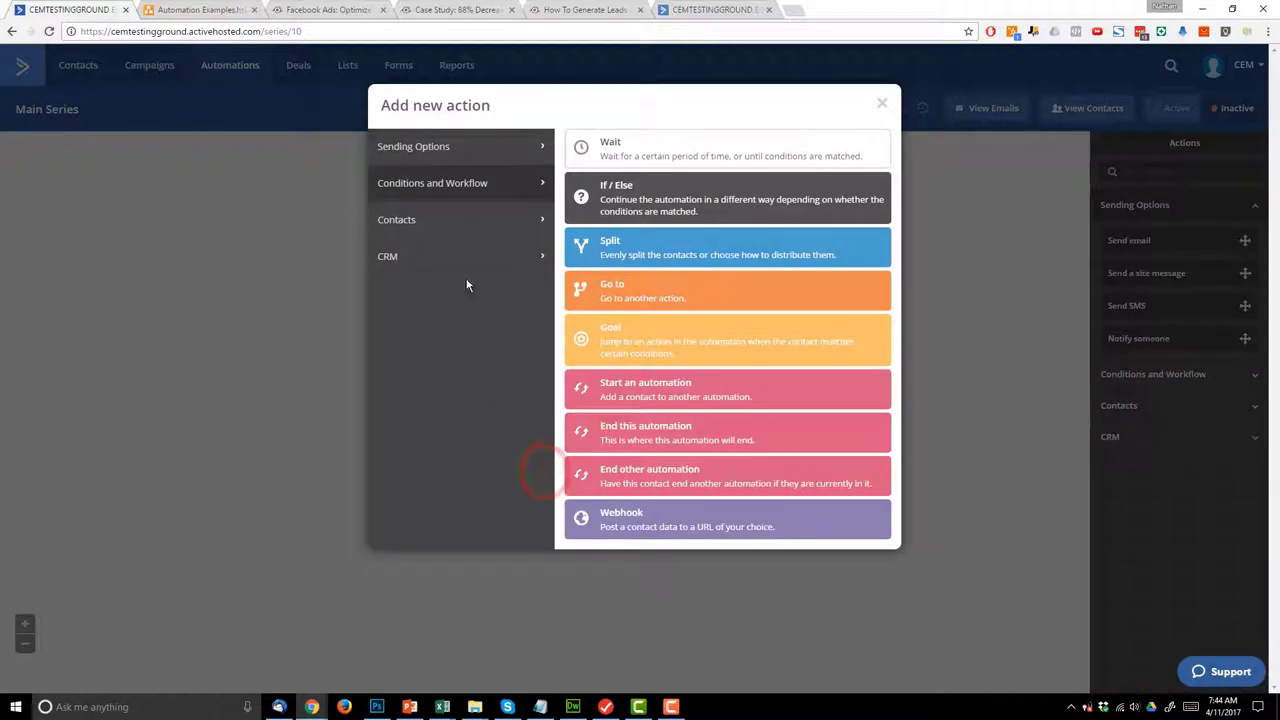
- Add a wait-until step: contact does not have tag ACTIVE, then compare with the flowchart
click(632, 143)
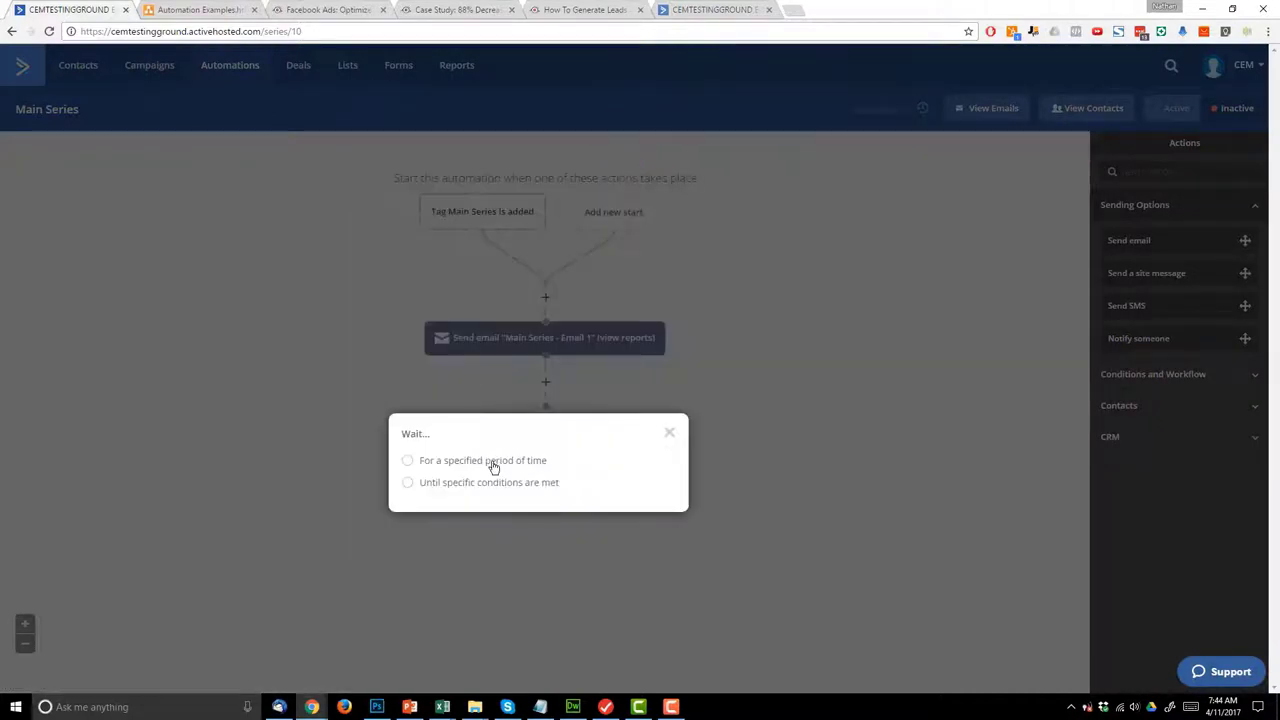
click(489, 486)
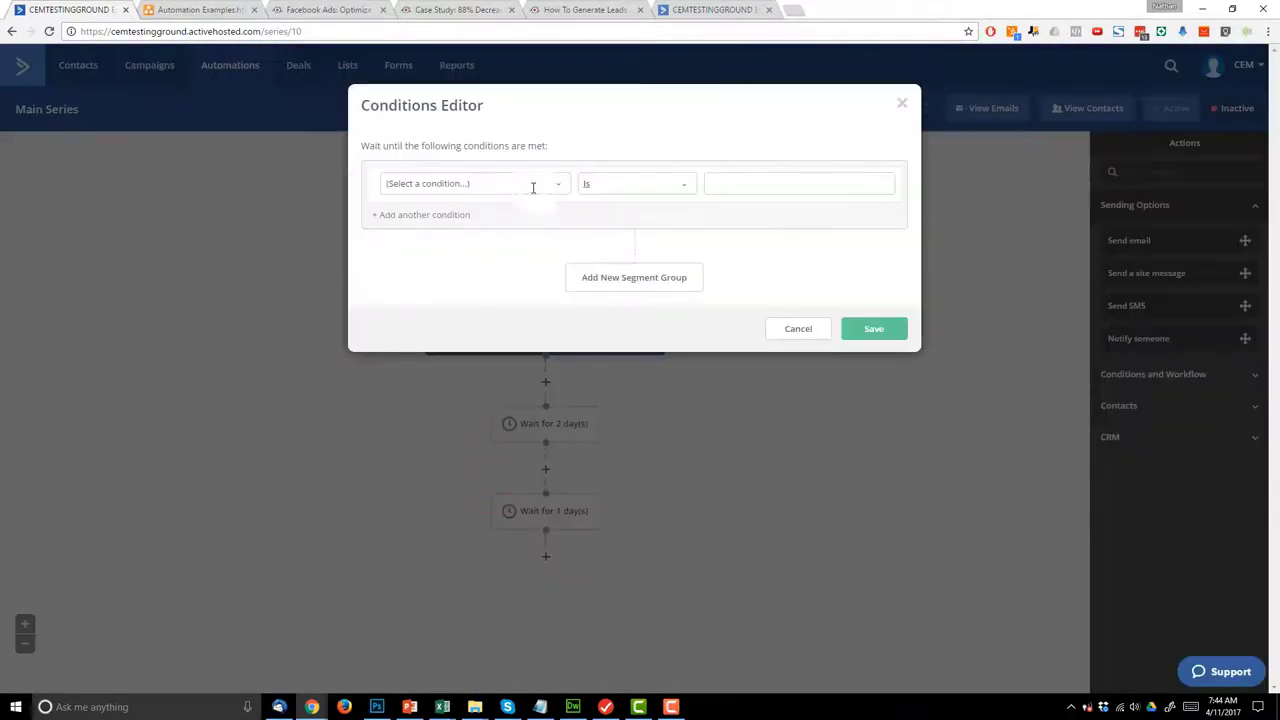
click(527, 186)
click(410, 356)
click(645, 184)
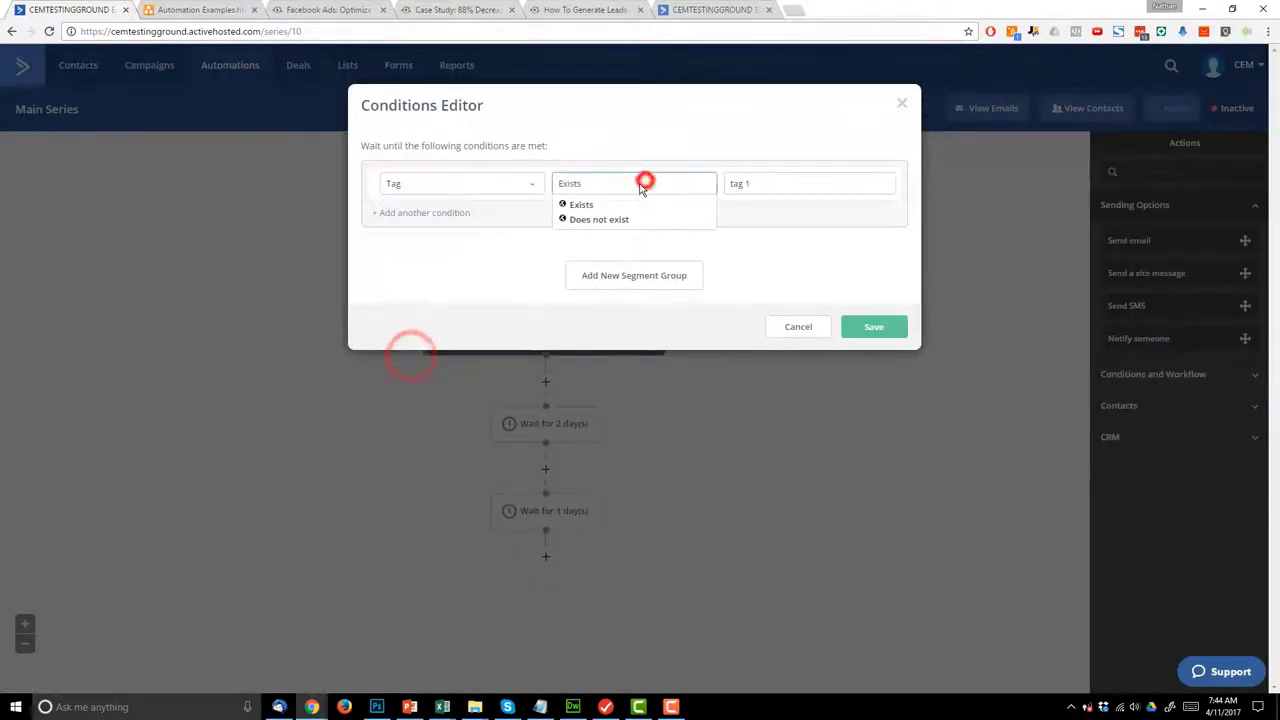
click(600, 219)
click(780, 184)
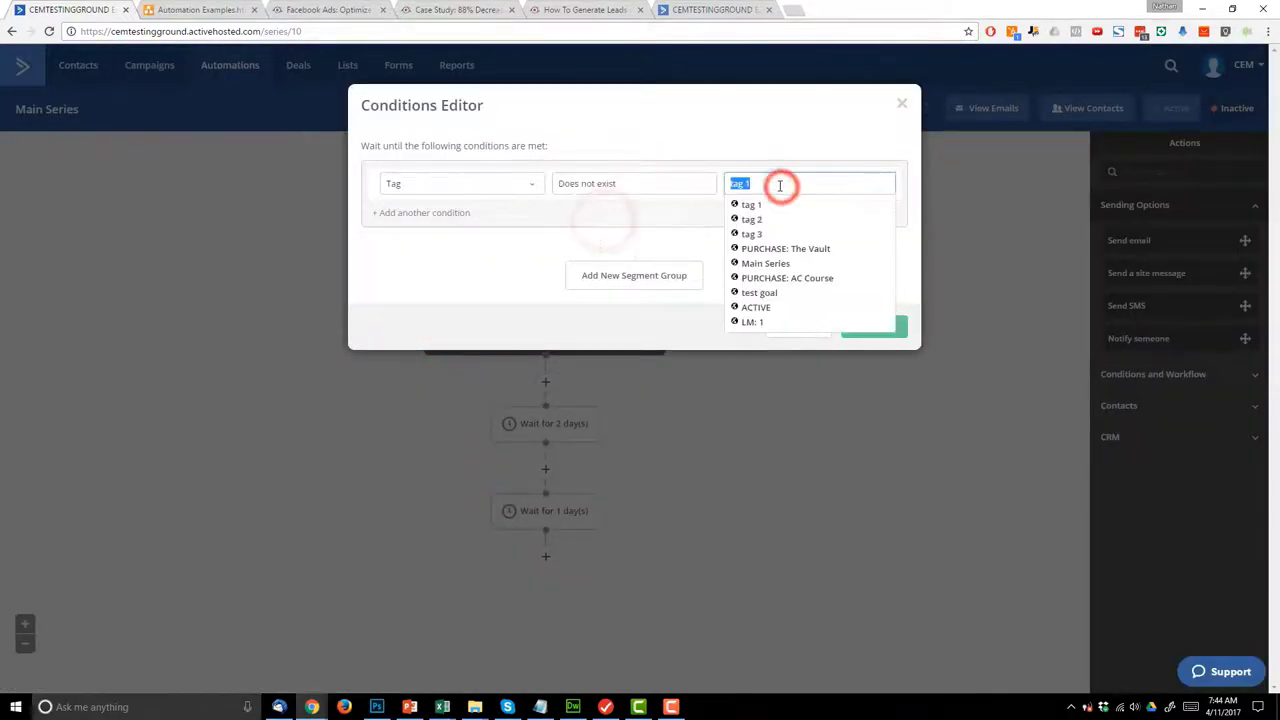
click(750, 307)
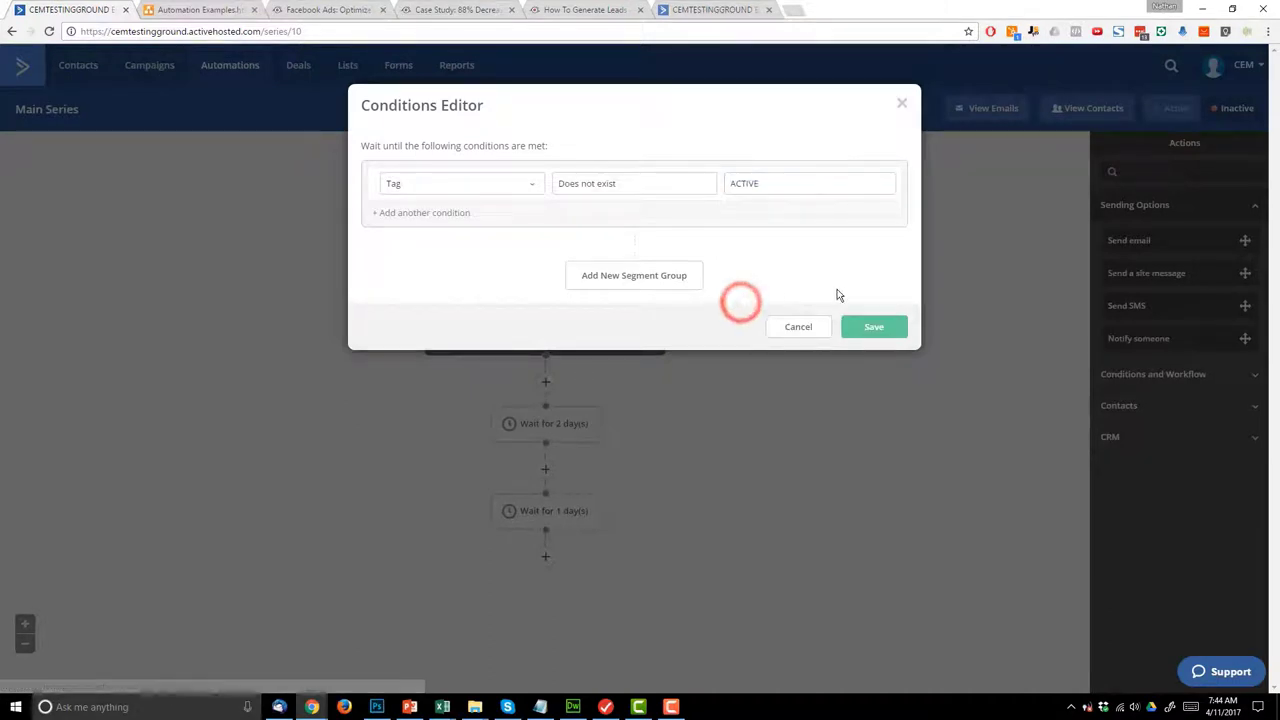
click(858, 320)
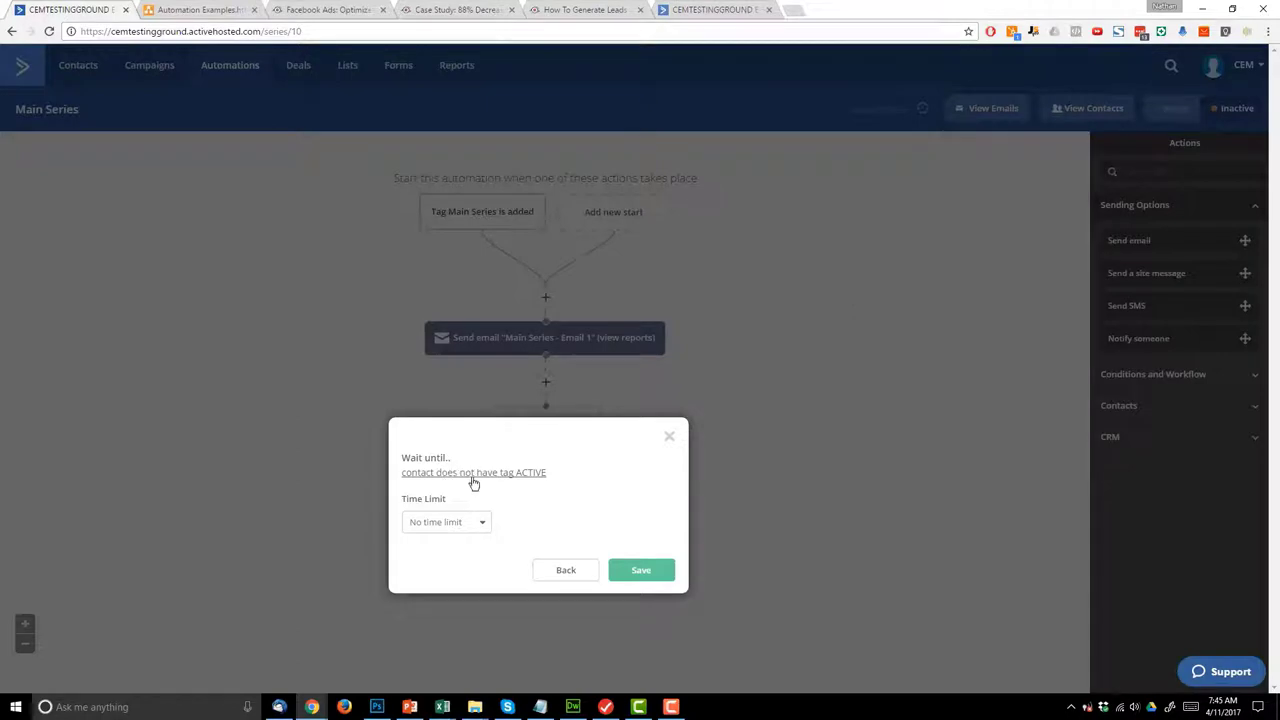
click(652, 570)
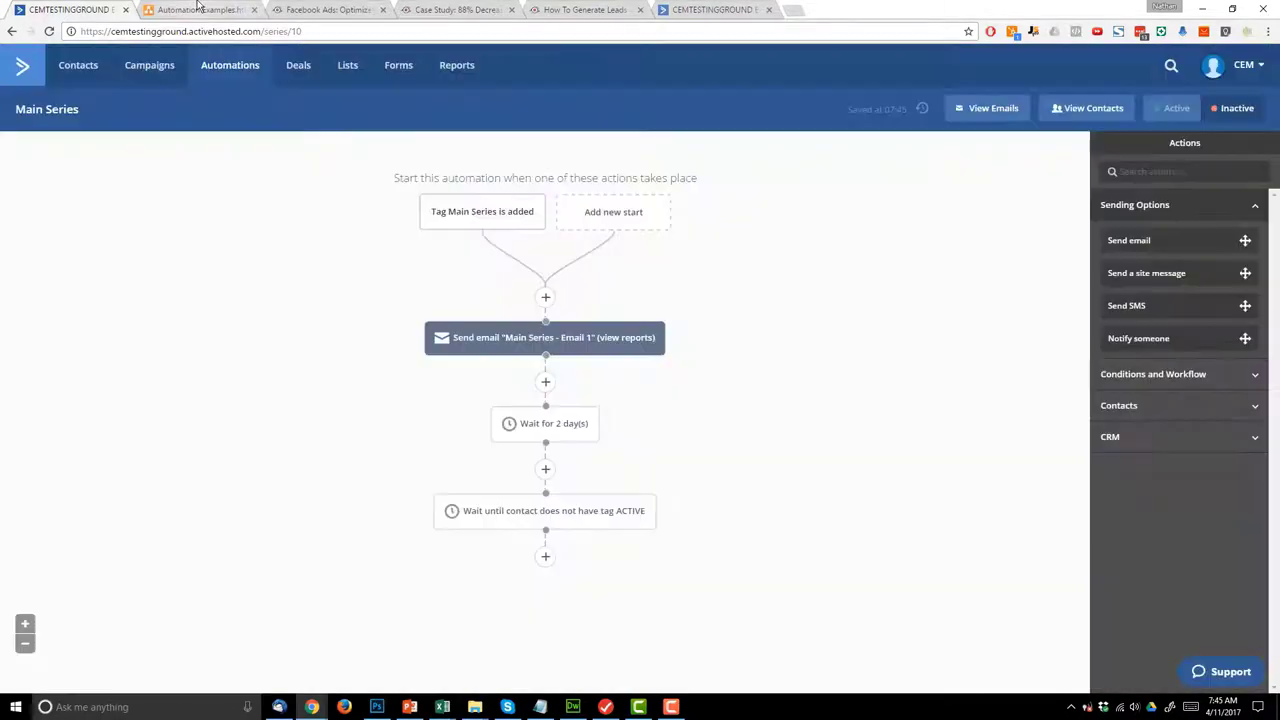
click(199, 8)
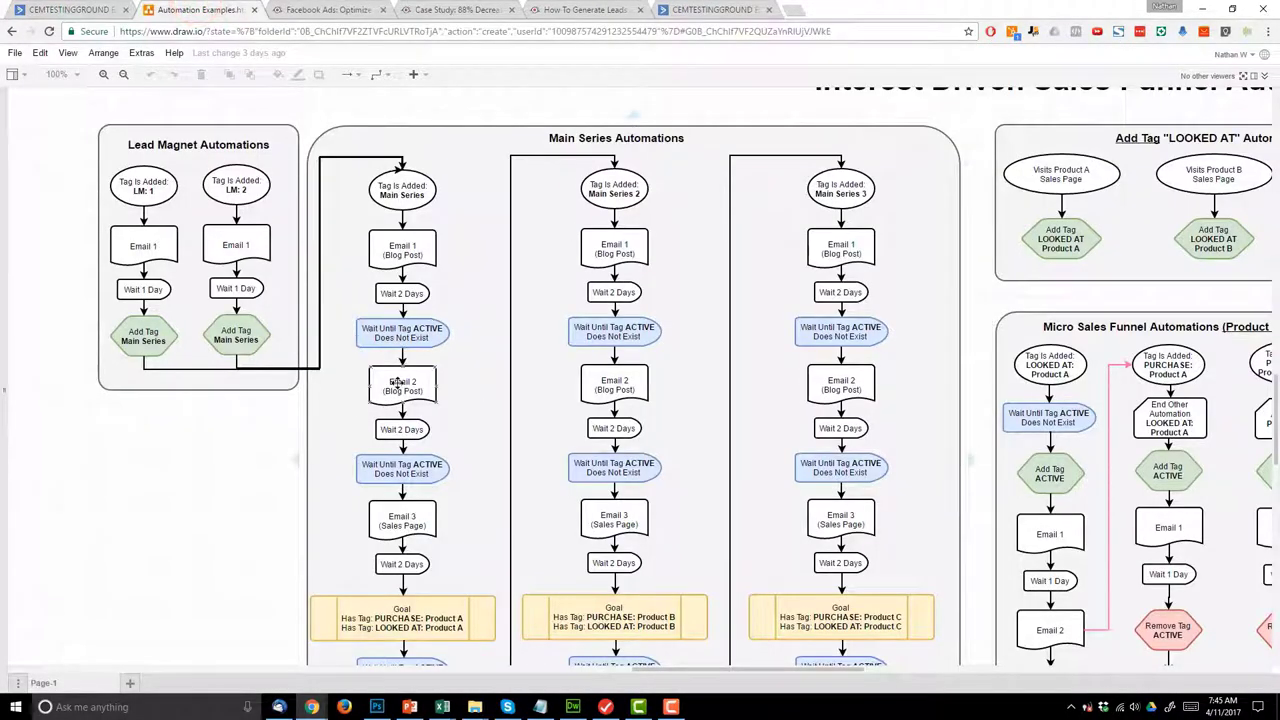
key(ctrl+1)
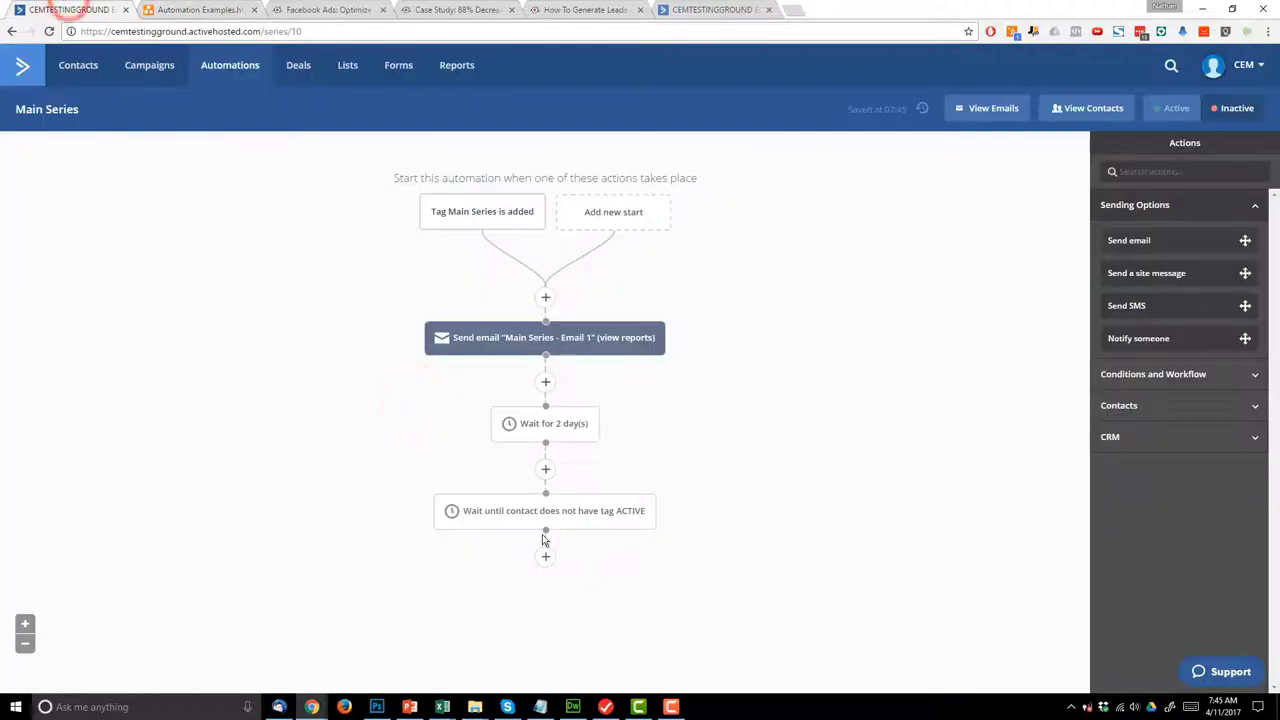
- Add a send-email step with a new email named 'Main Series - Email 2'
click(545, 558)
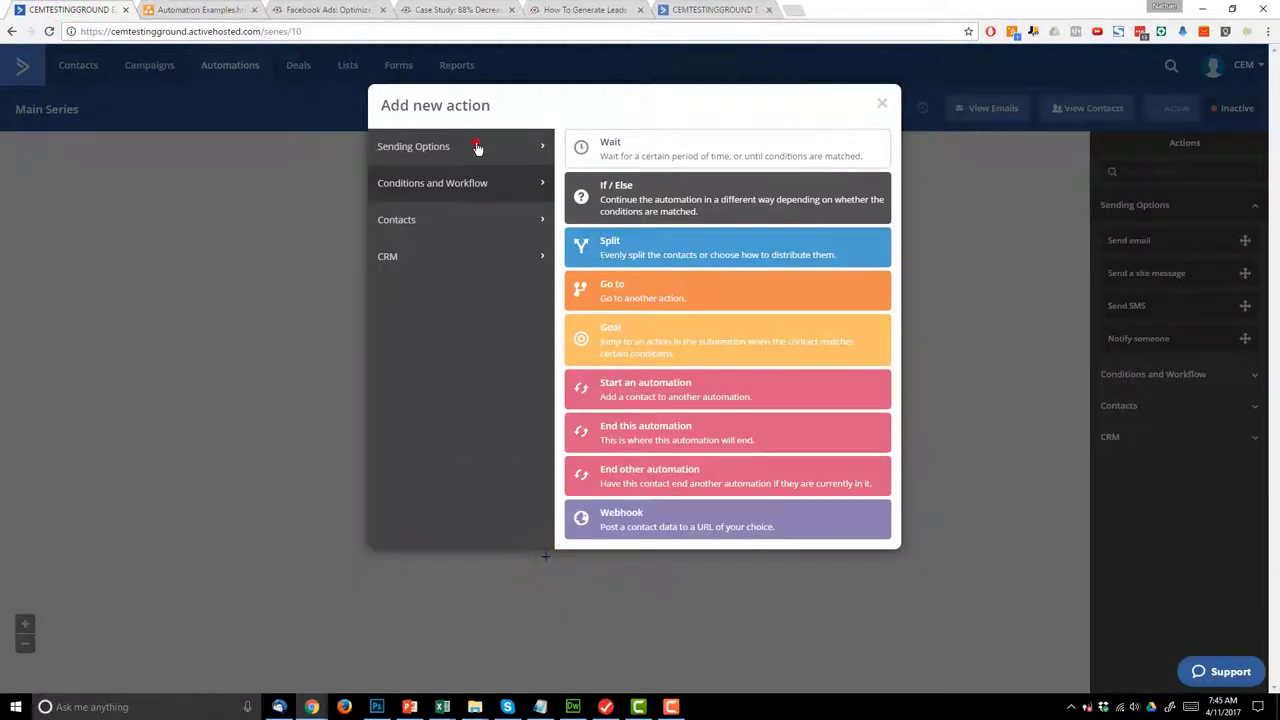
click(478, 148)
click(655, 152)
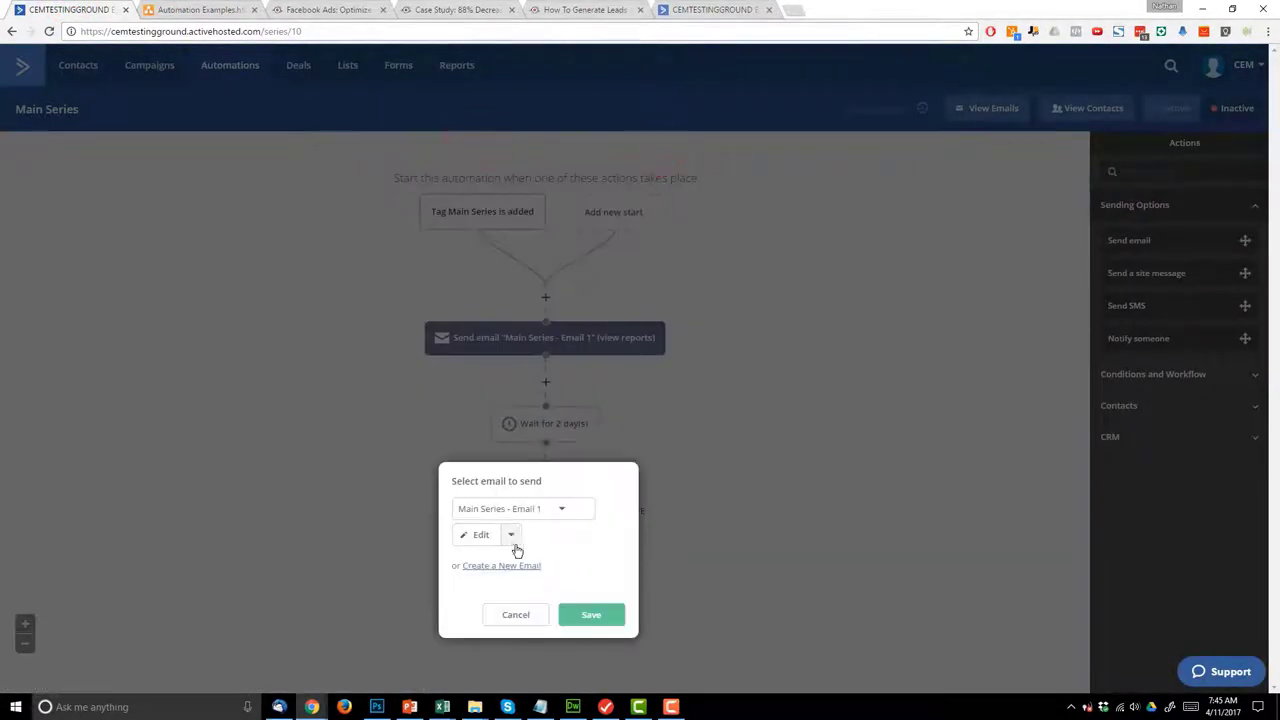
click(514, 568)
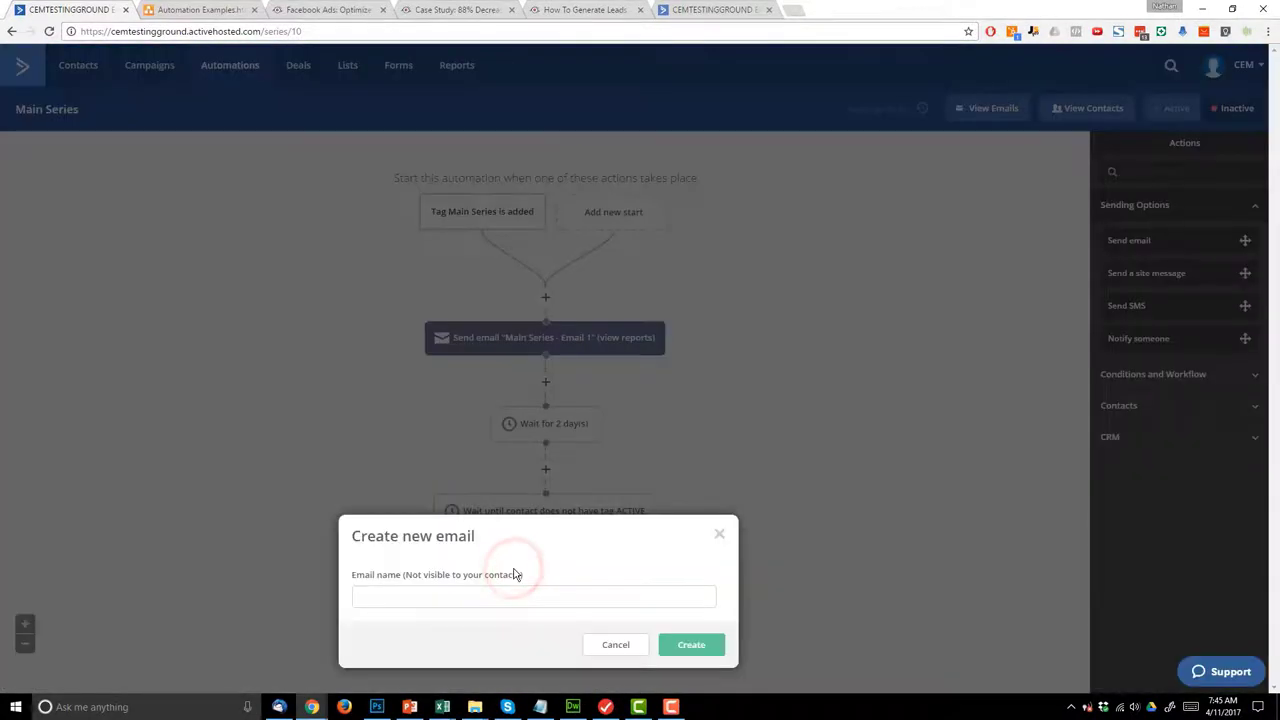
click(526, 600)
text(Main Series - Email 2)
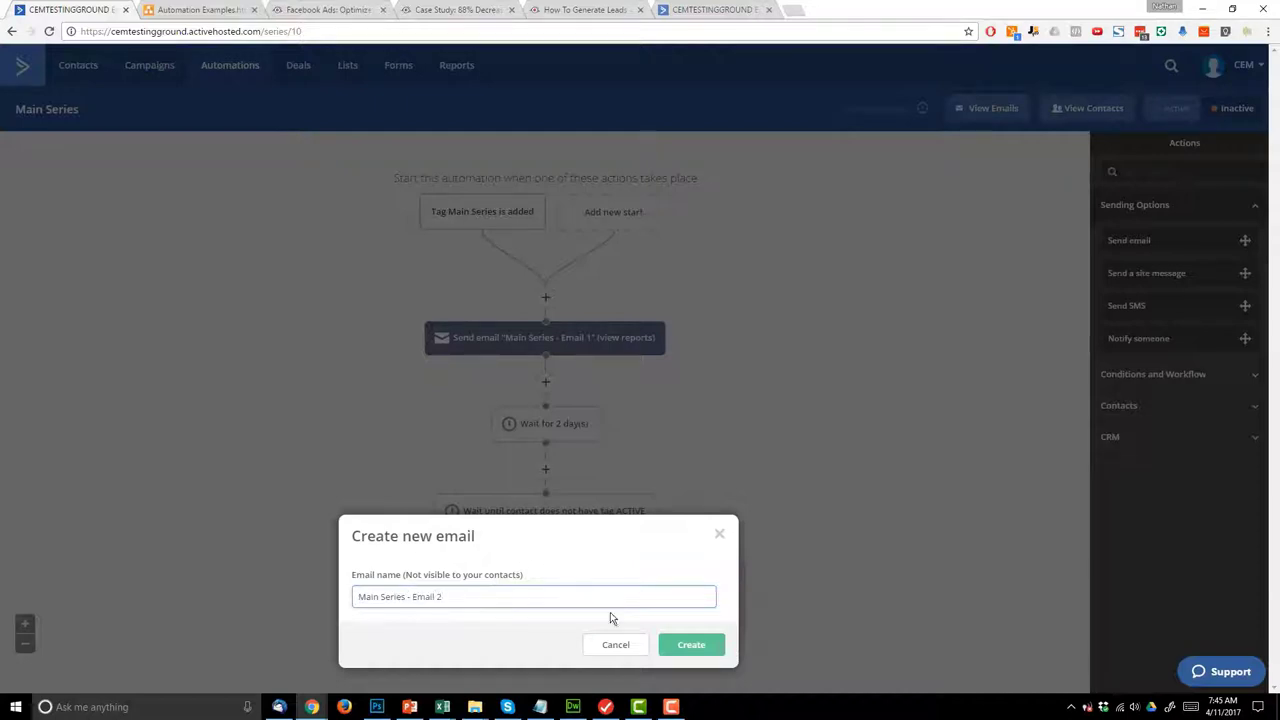
click(680, 645)
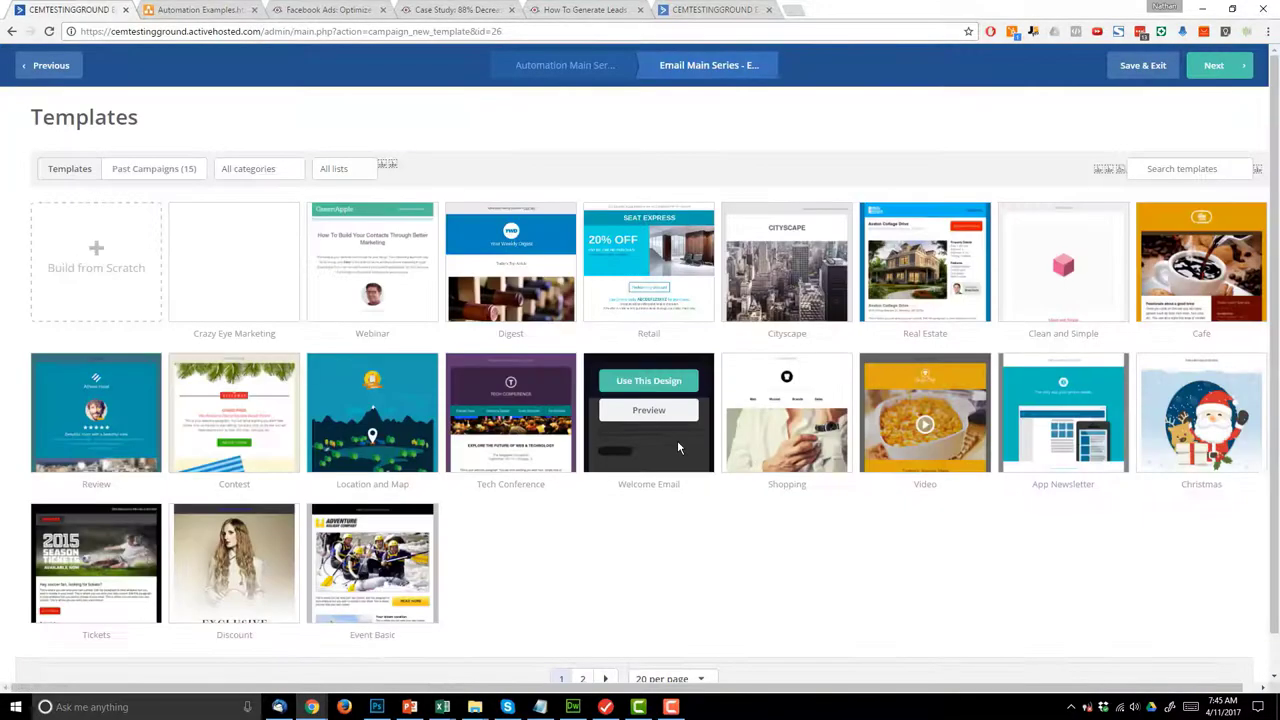
- Apply the Crazy Eye Marketing template and enter a subject about another Facebook post
click(238, 232)
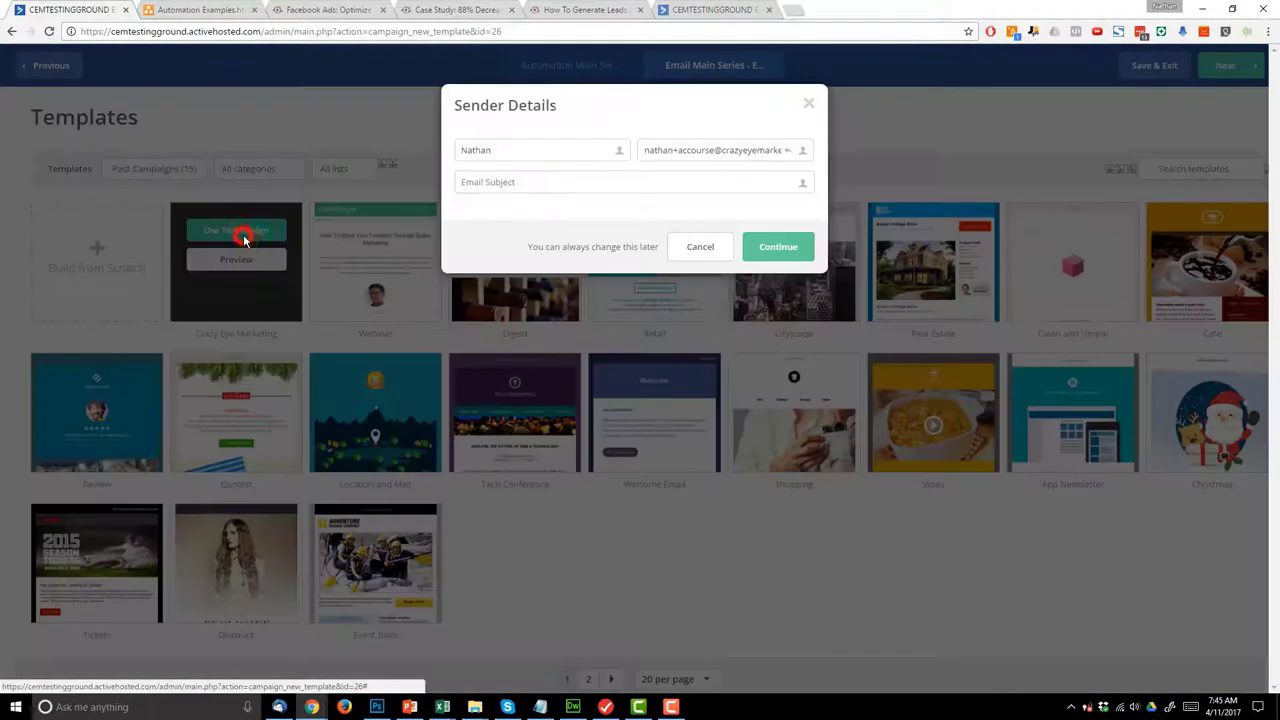
text(Another awesome Facebook Blog Post!)
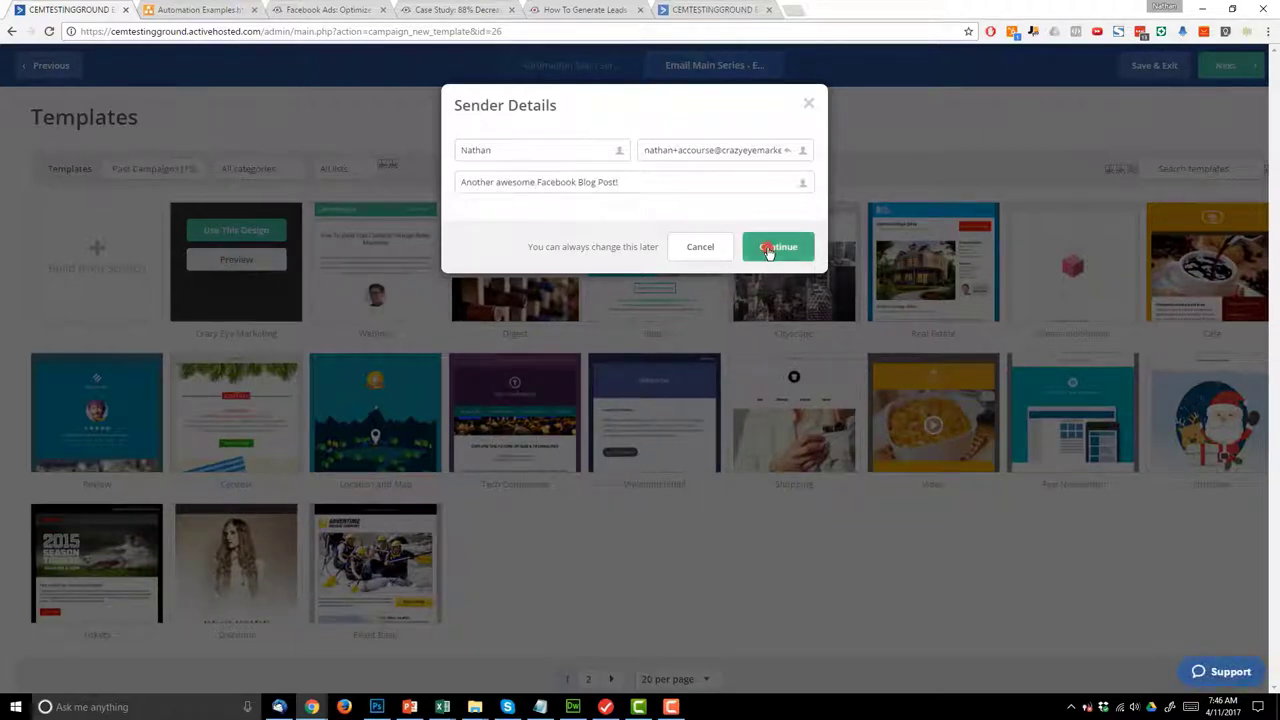
click(771, 248)
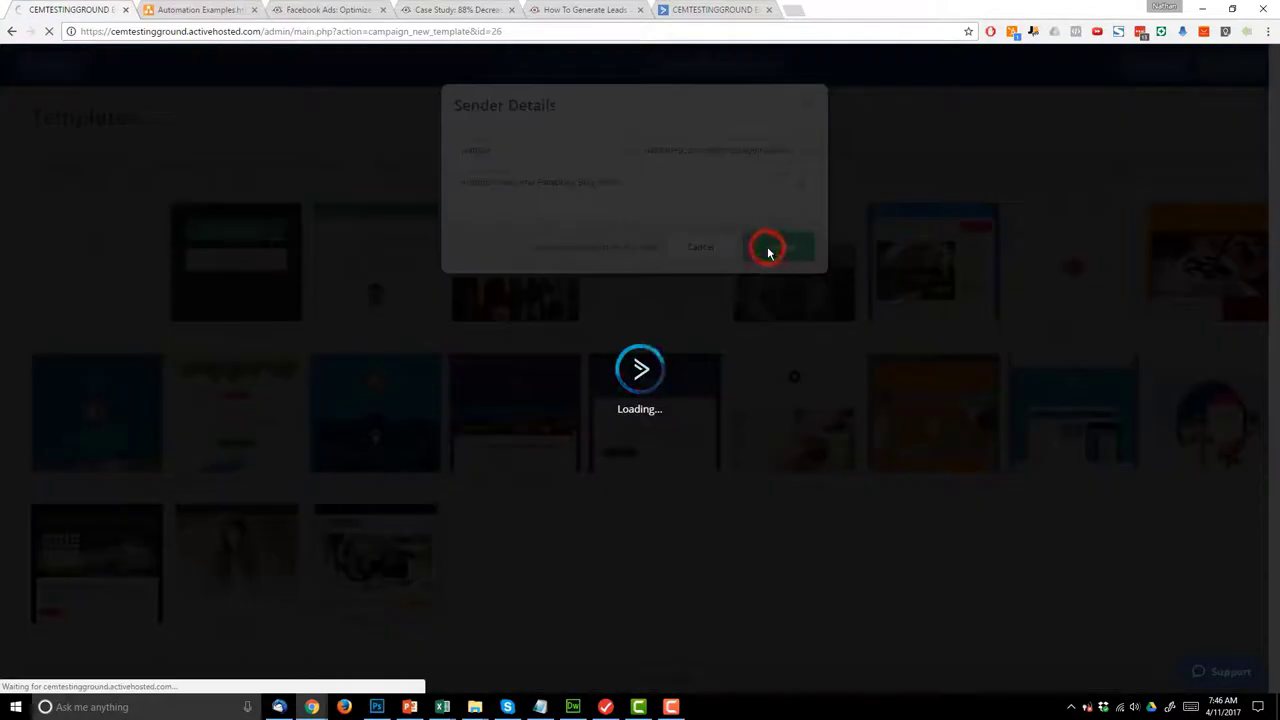
click(430, 9)
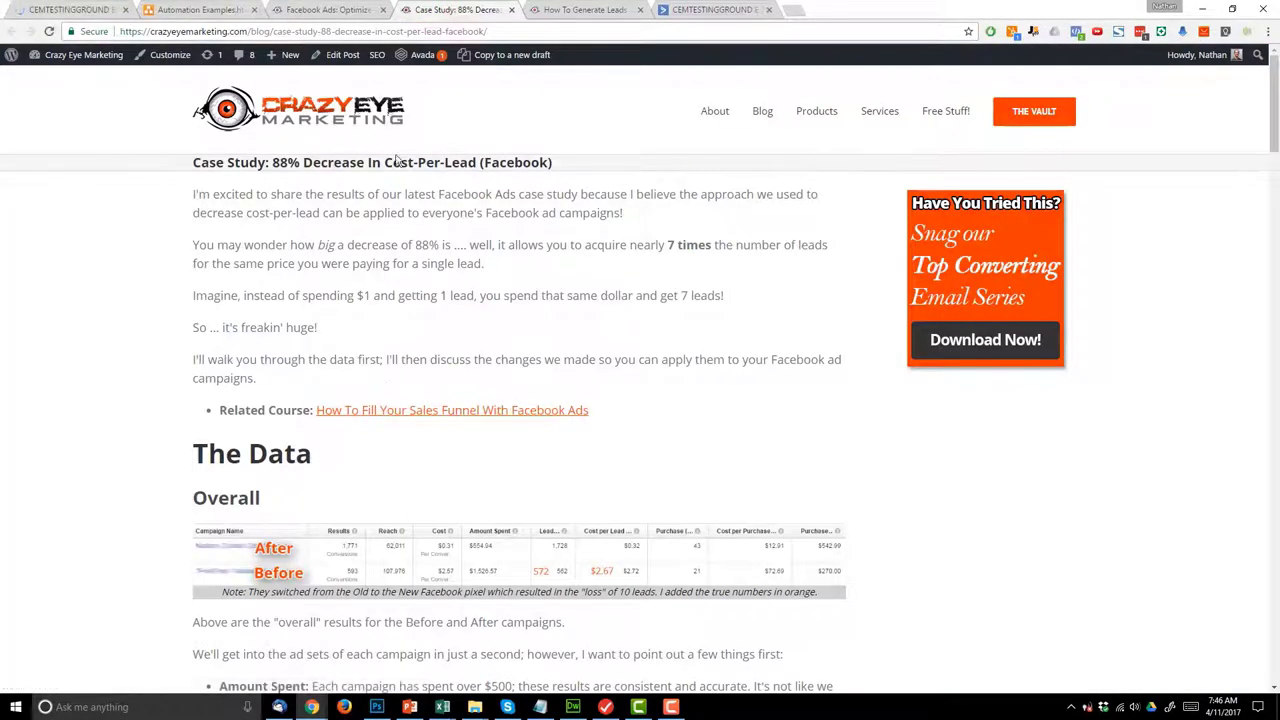
- Skim the 88% cost-per-lead case study post and copy its web address
drag(271, 162, 405, 150)
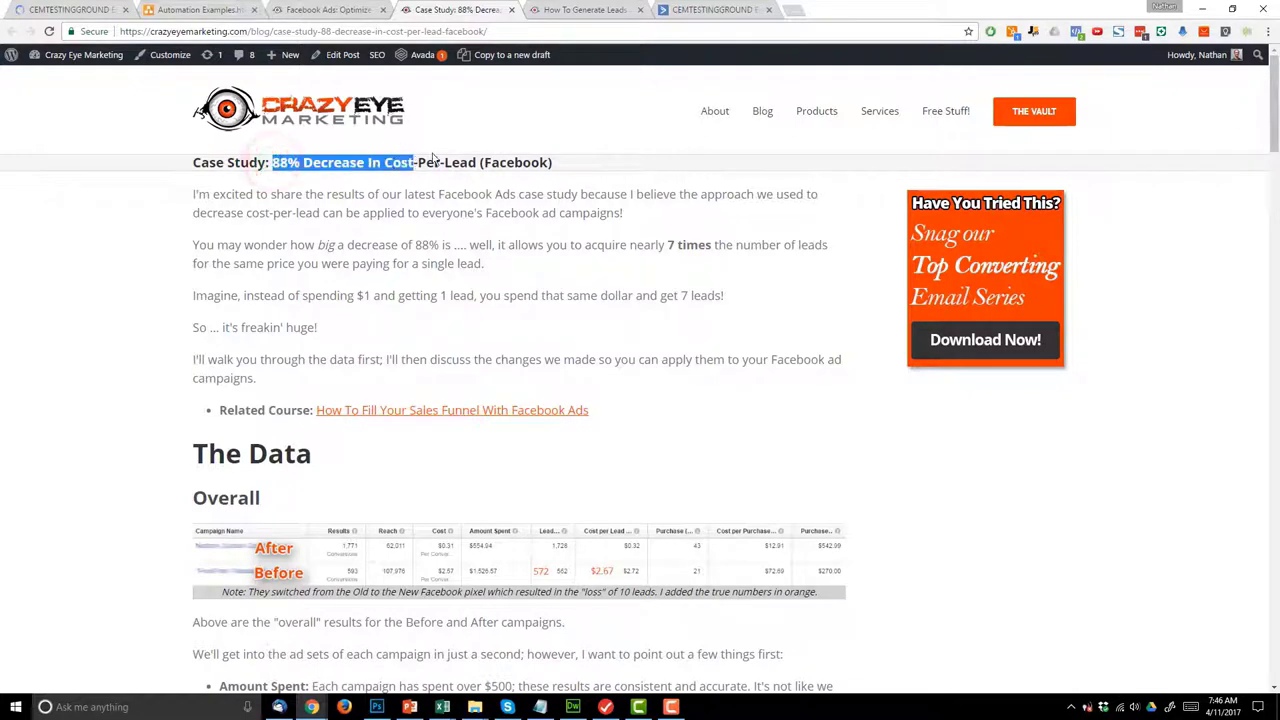
scroll(590, 270, down, 1)
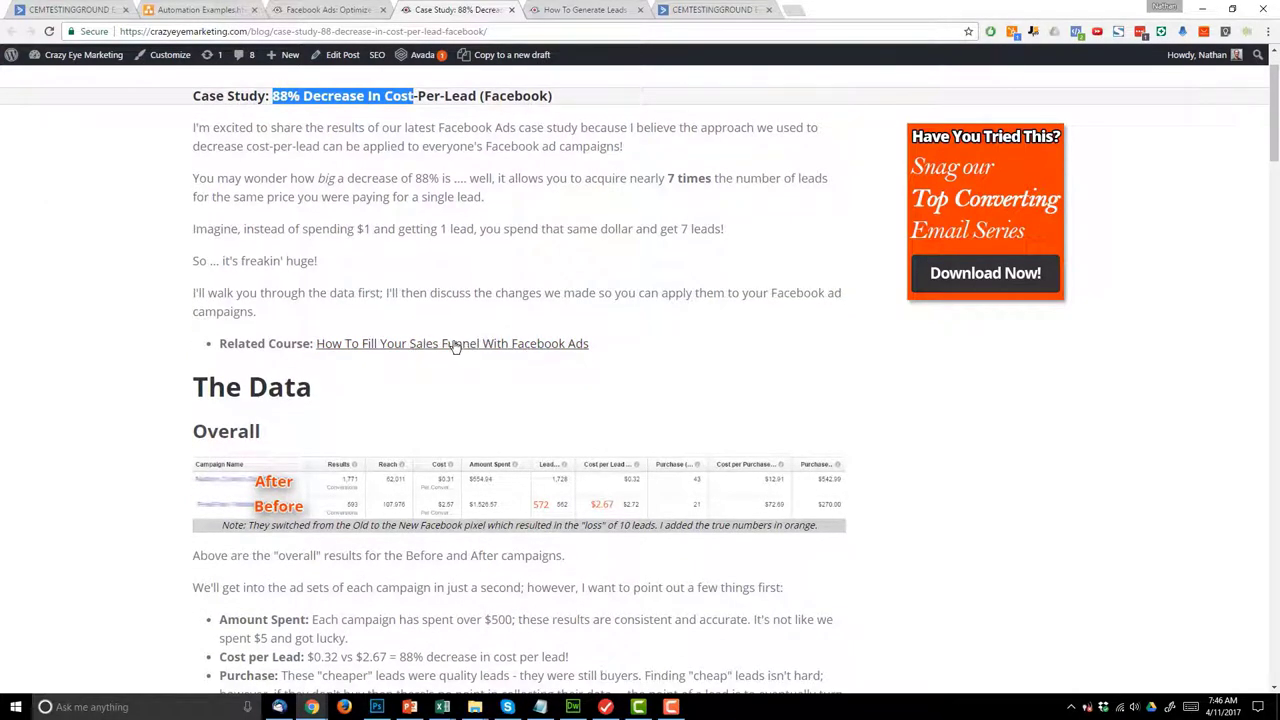
scroll(453, 345, down, 3)
scroll(480, 195, up, 1)
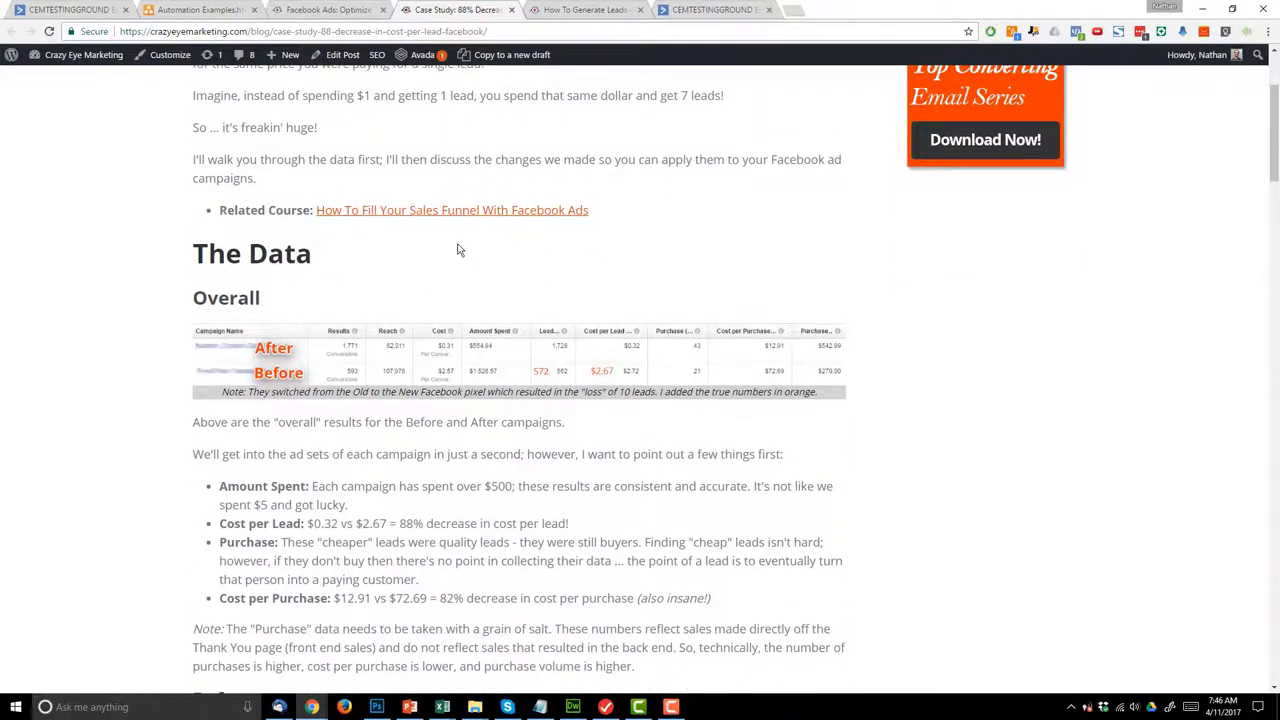
scroll(481, 250, down, 15)
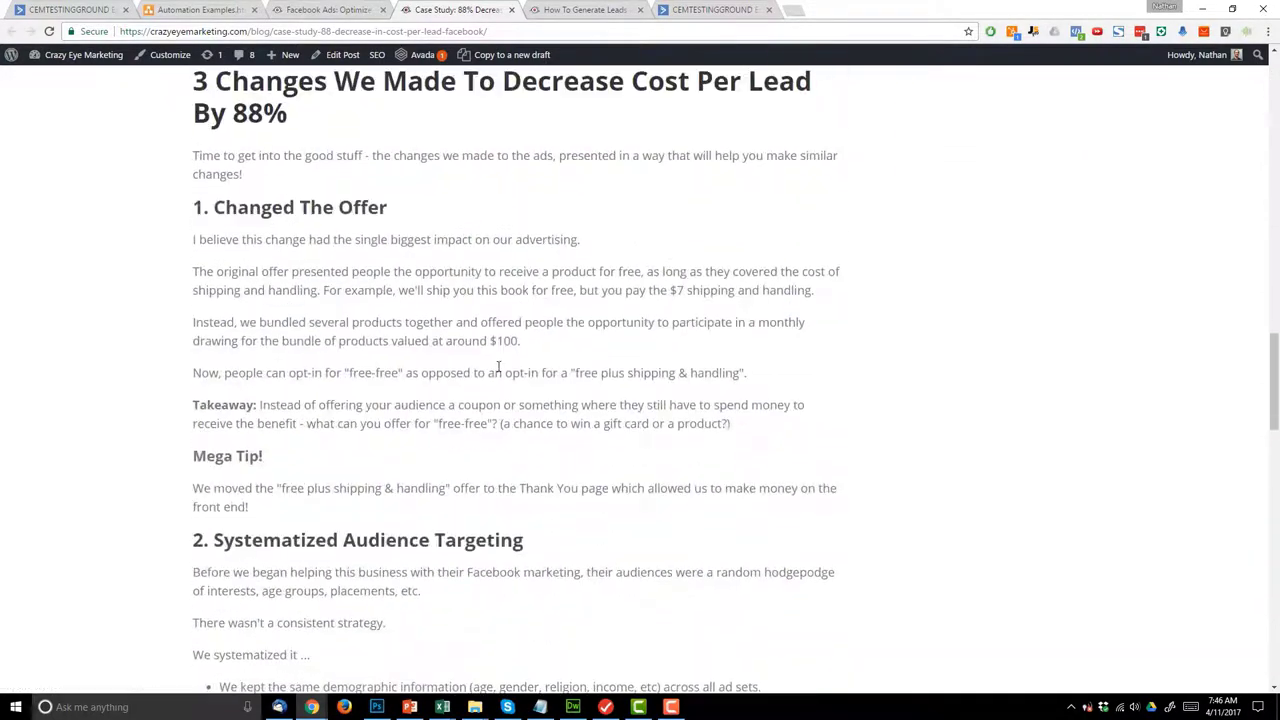
scroll(495, 362, down, 4)
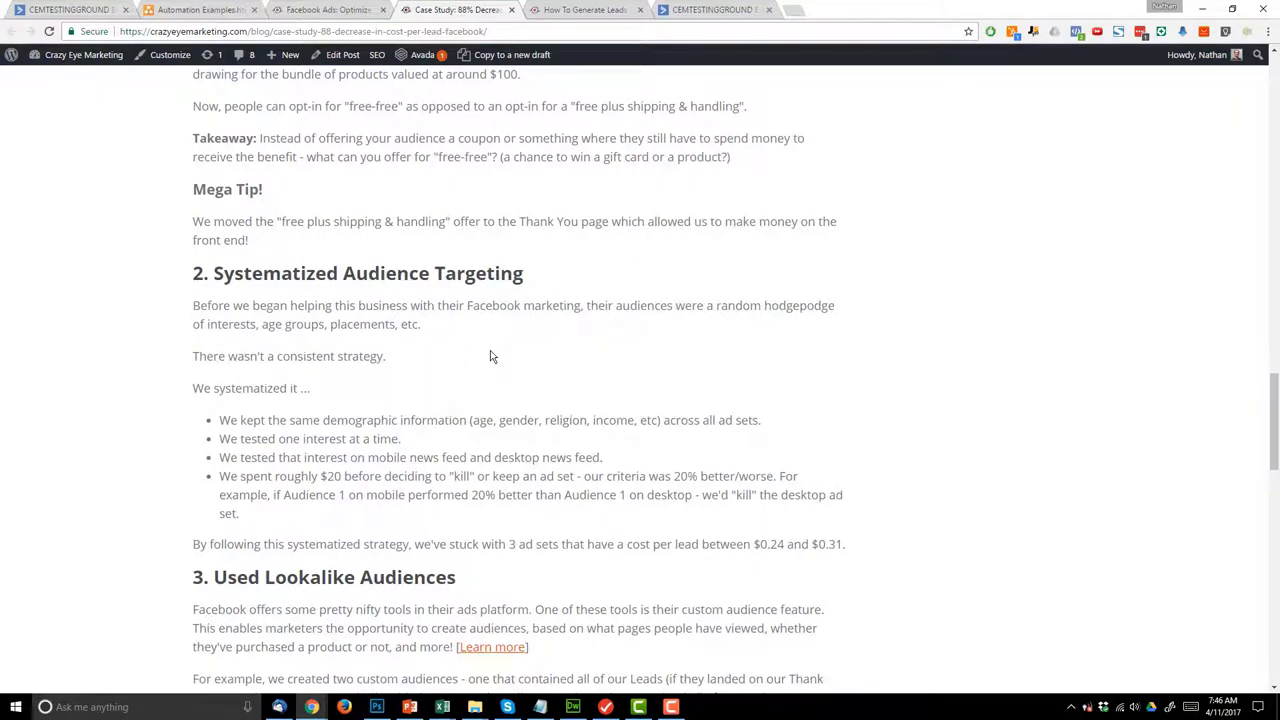
scroll(490, 356, down, 10)
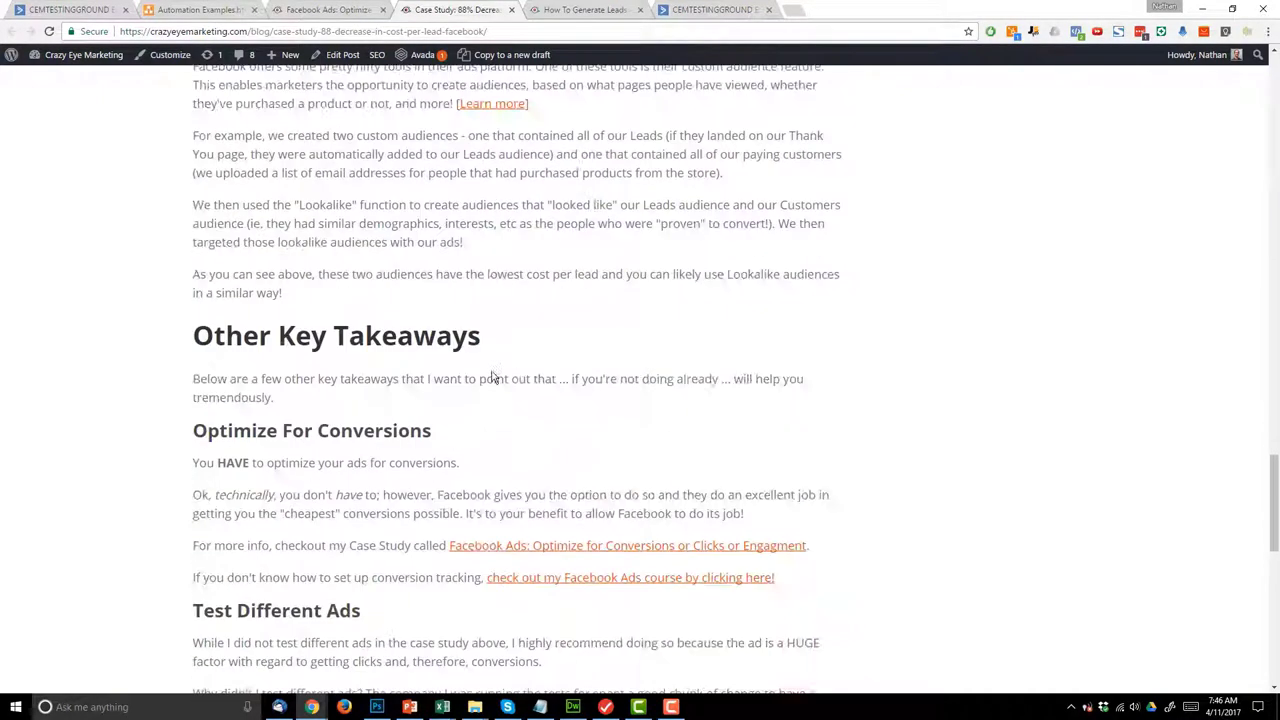
scroll(494, 380, down, 3)
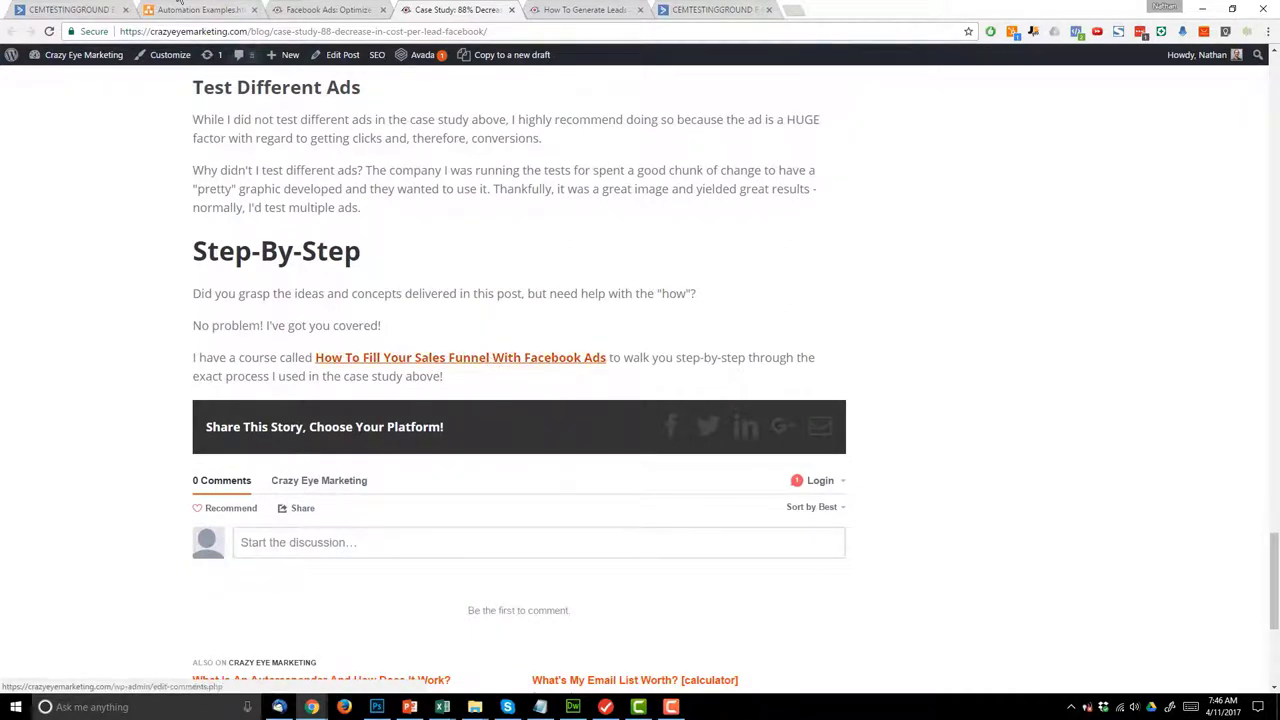
click(540, 32)
key(ctrl+c)
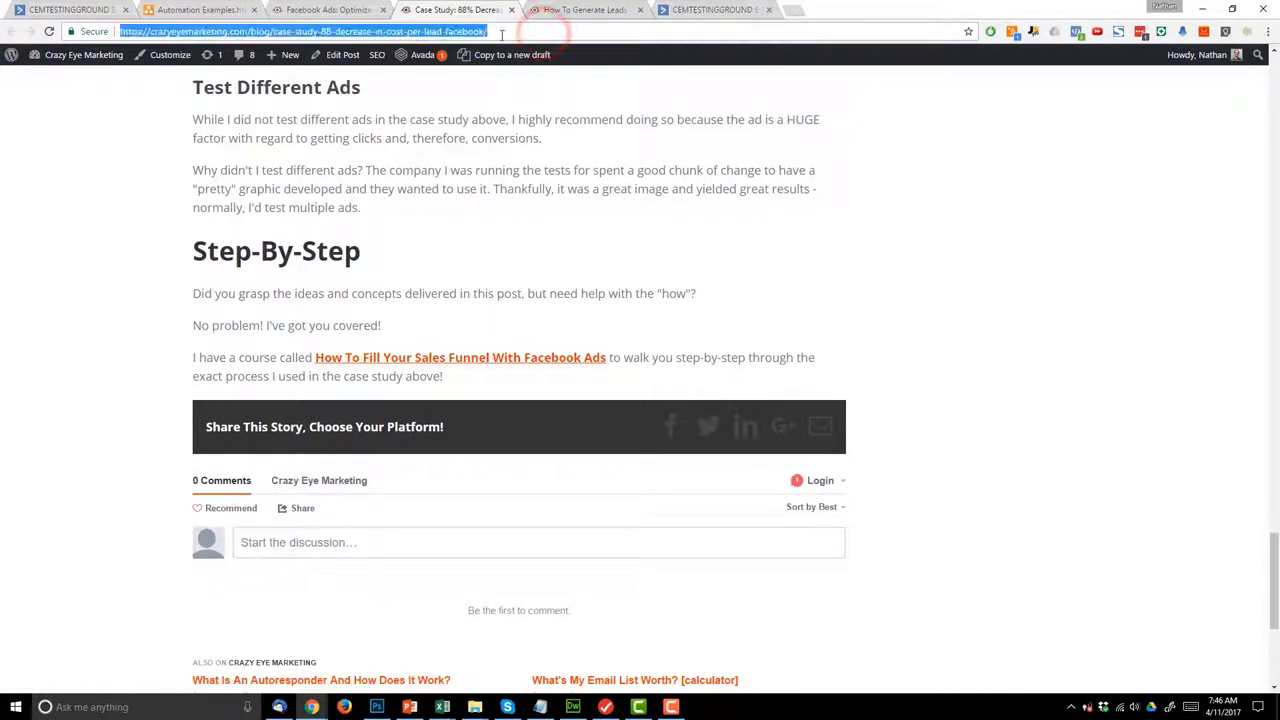
click(93, 7)
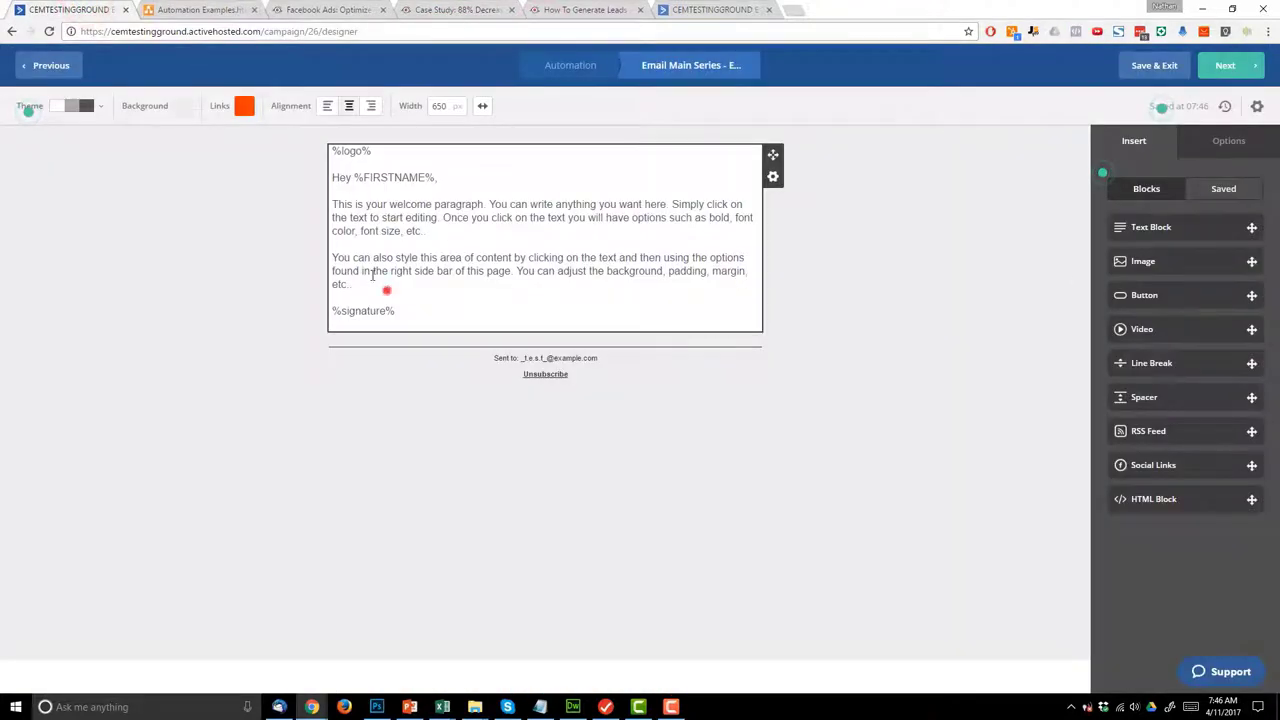
- Replace Email 2's placeholder paragraphs with the bold case study post address
drag(388, 288, 319, 204)
key(ctrl+v)
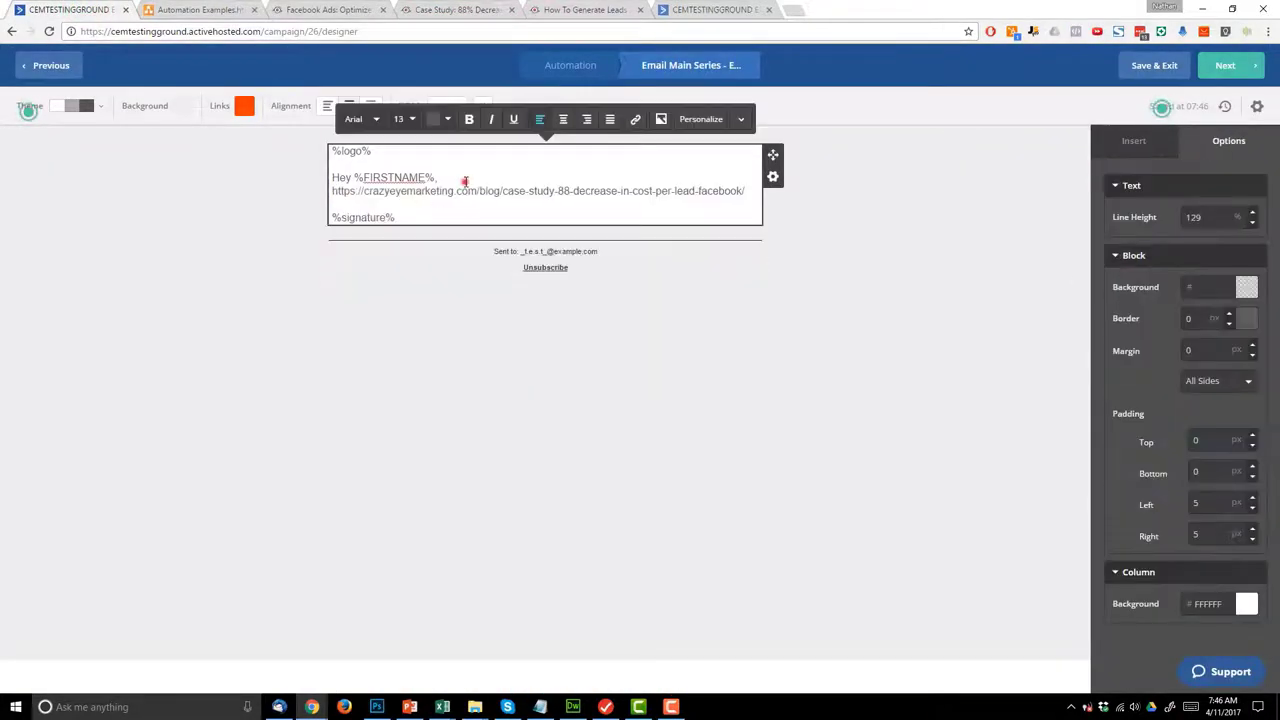
click(465, 181)
key(Return)
drag(746, 204, 317, 208)
key(ctrl+c)
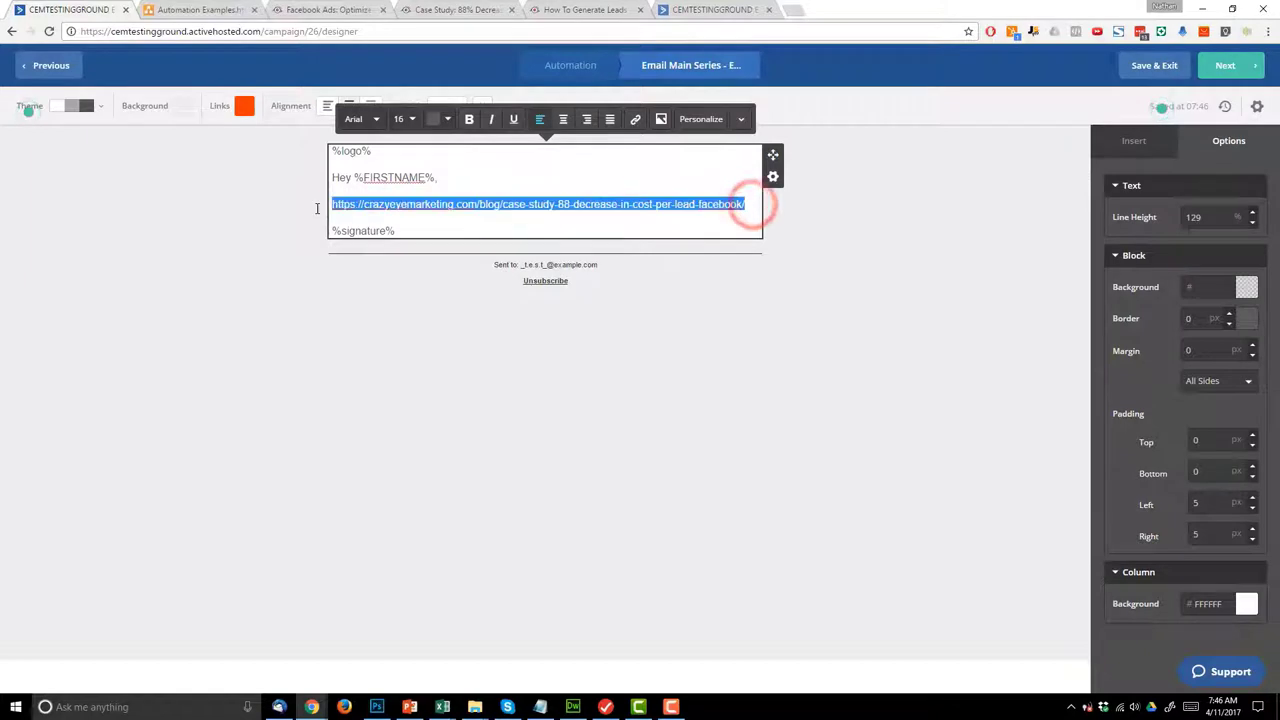
click(469, 119)
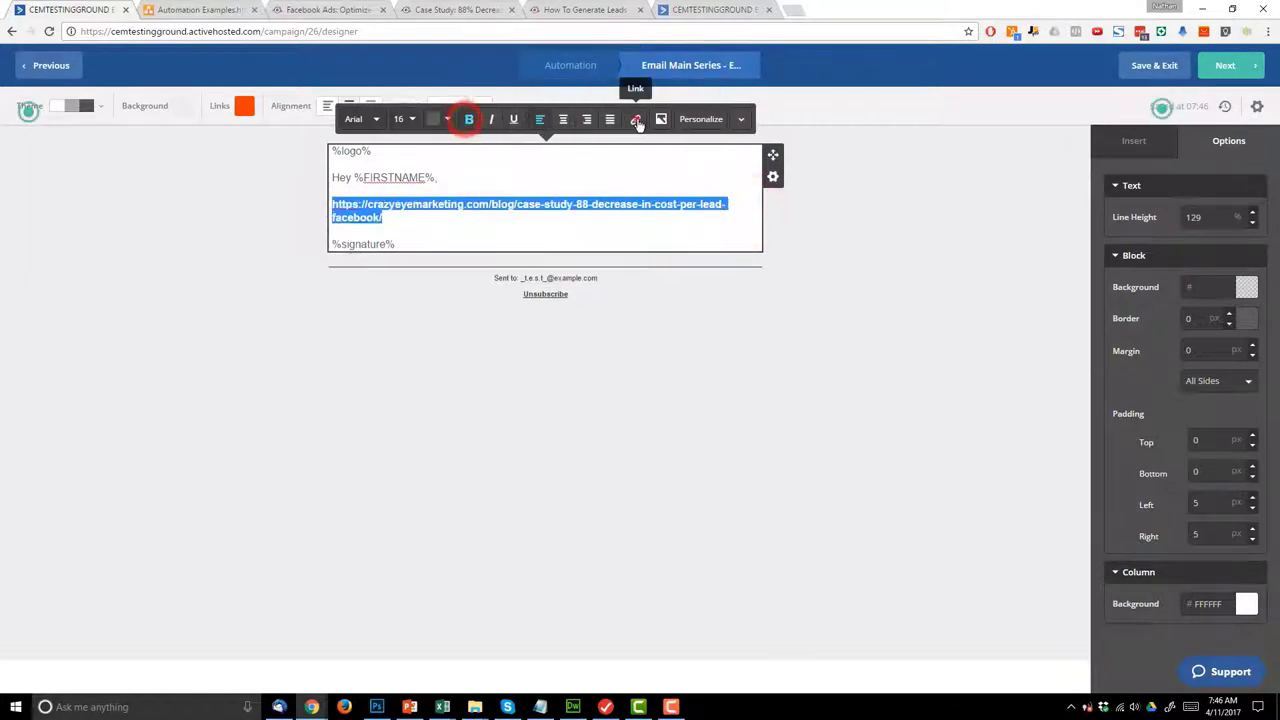
- Link the address to the case study post and continue to the summary
click(637, 121)
key(ctrl+v)
click(797, 264)
click(856, 325)
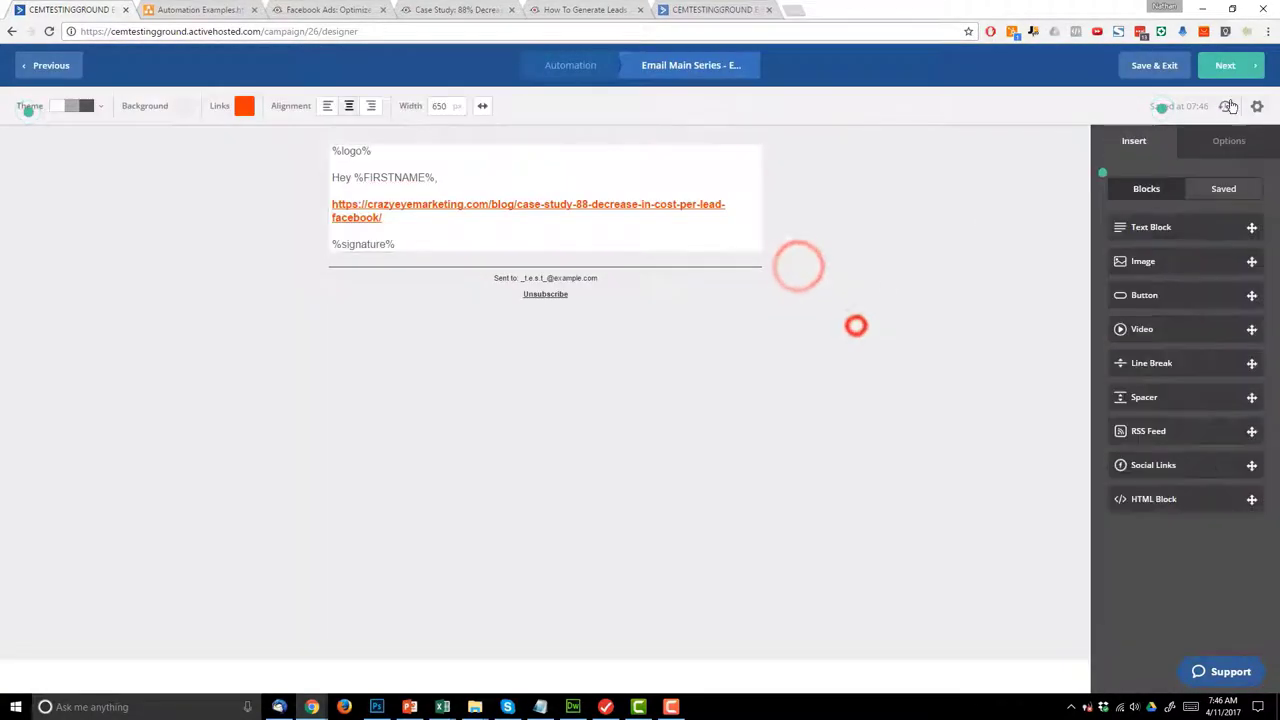
click(1228, 65)
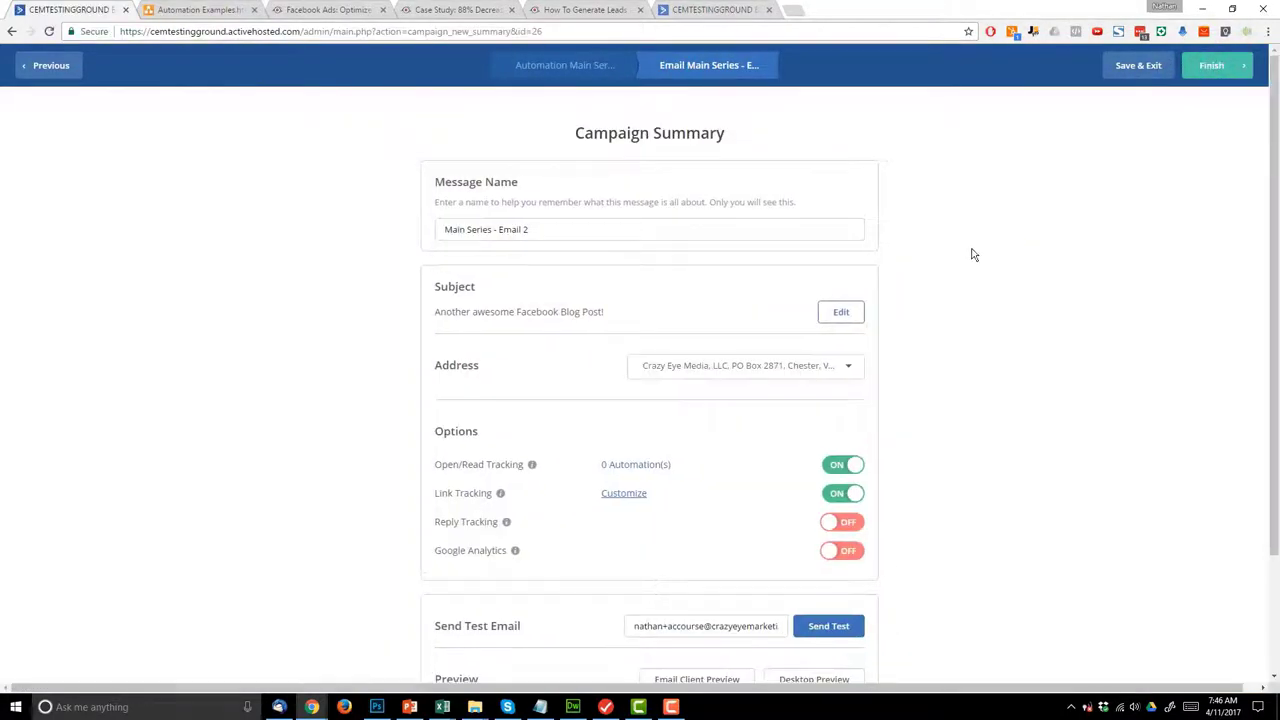
- Enable Google Analytics with campaign name 'Main Series' and finish Email 2
scroll(908, 517, down, 2)
click(845, 420)
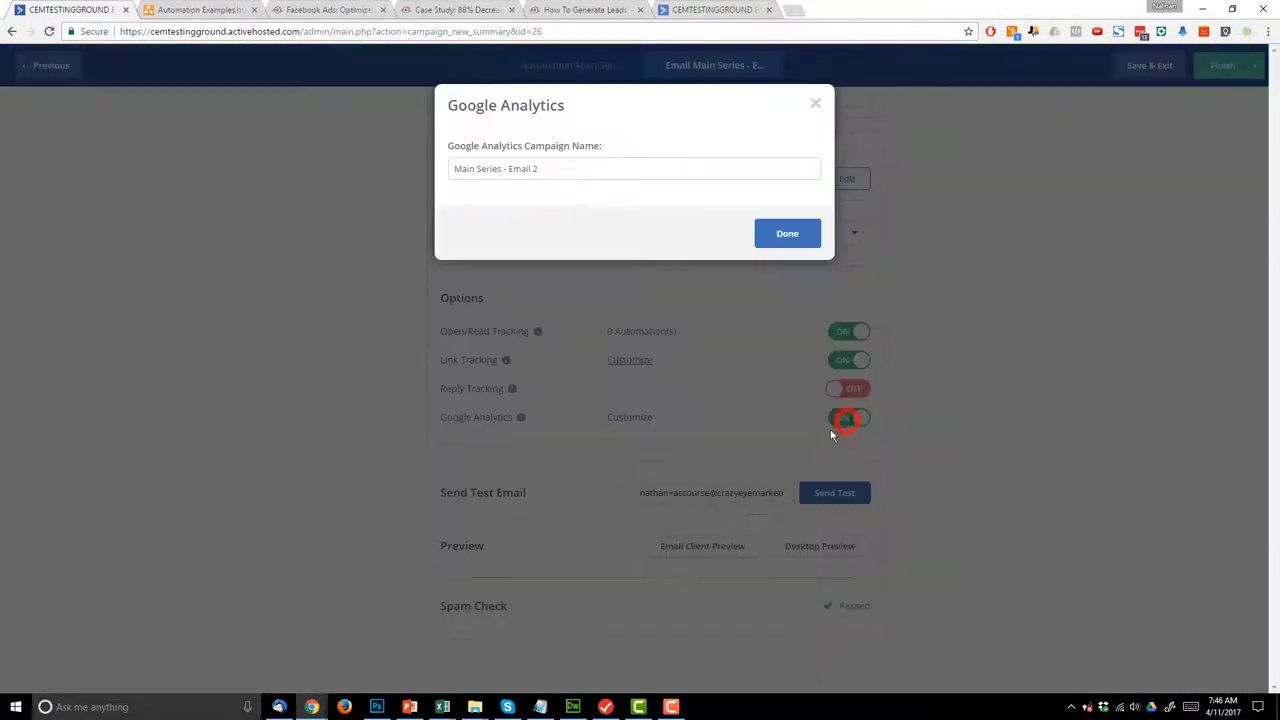
drag(502, 168, 608, 168)
key(BackSpace)
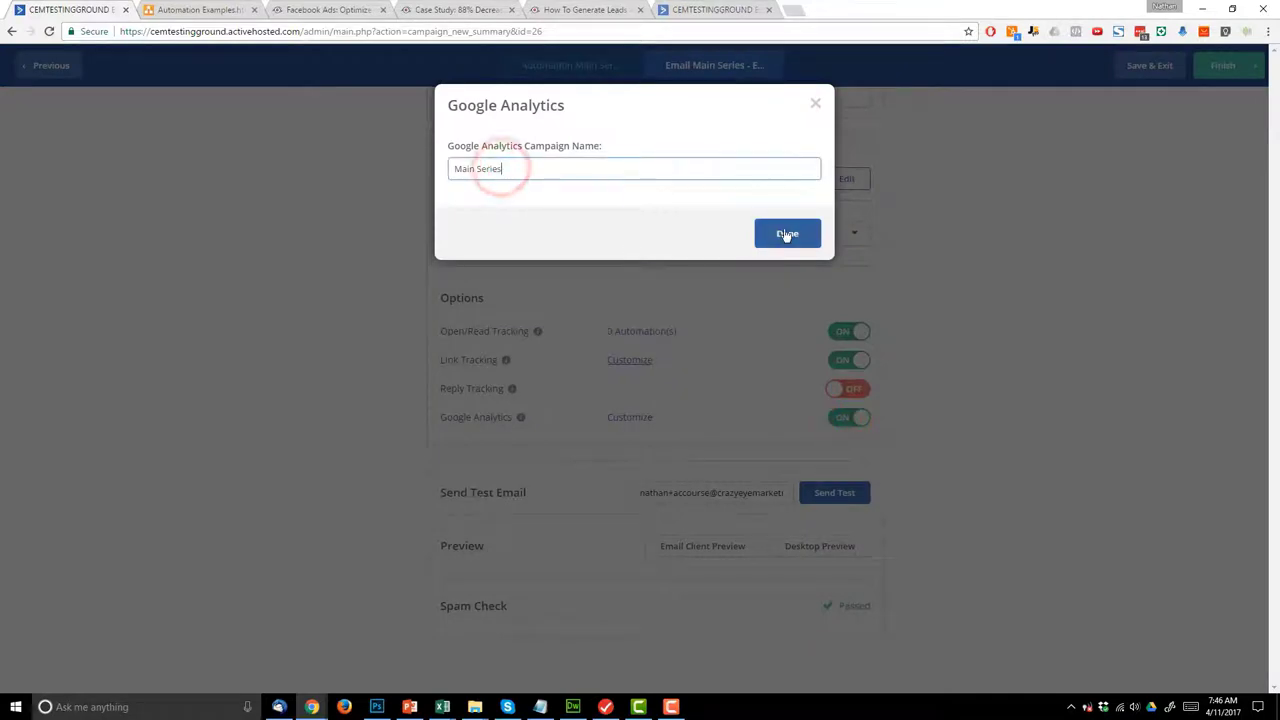
click(787, 233)
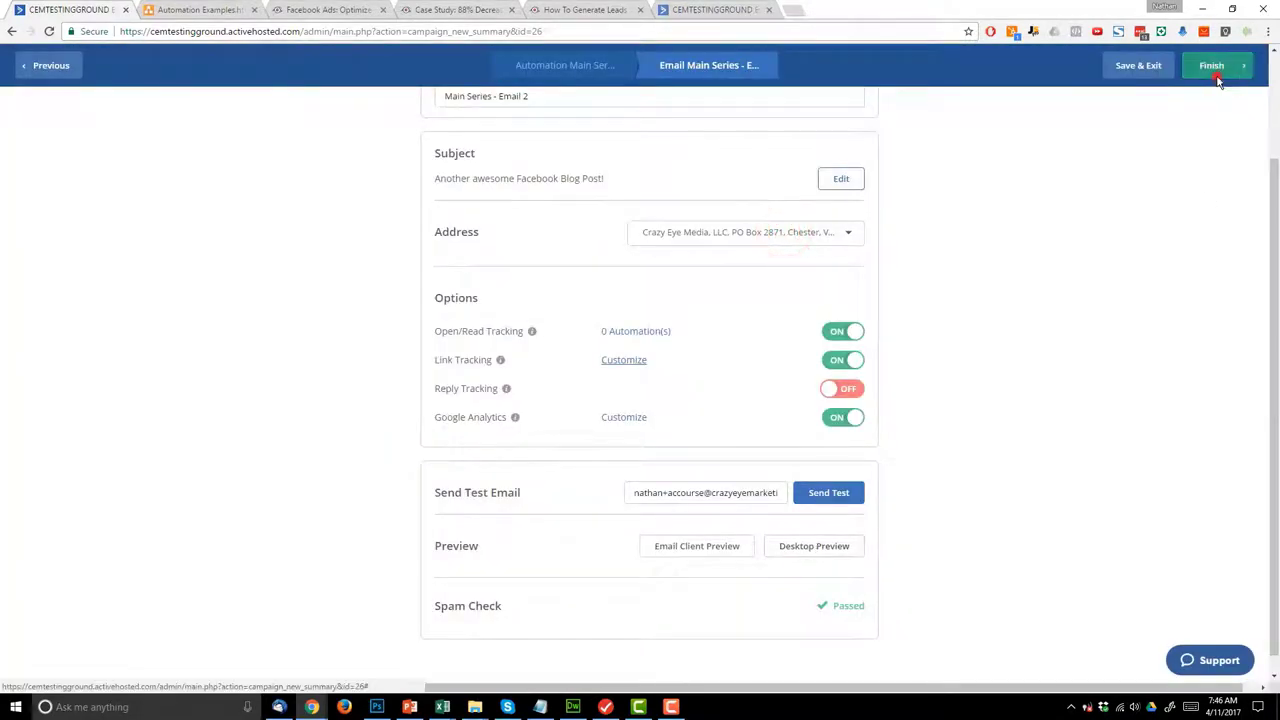
click(1216, 78)
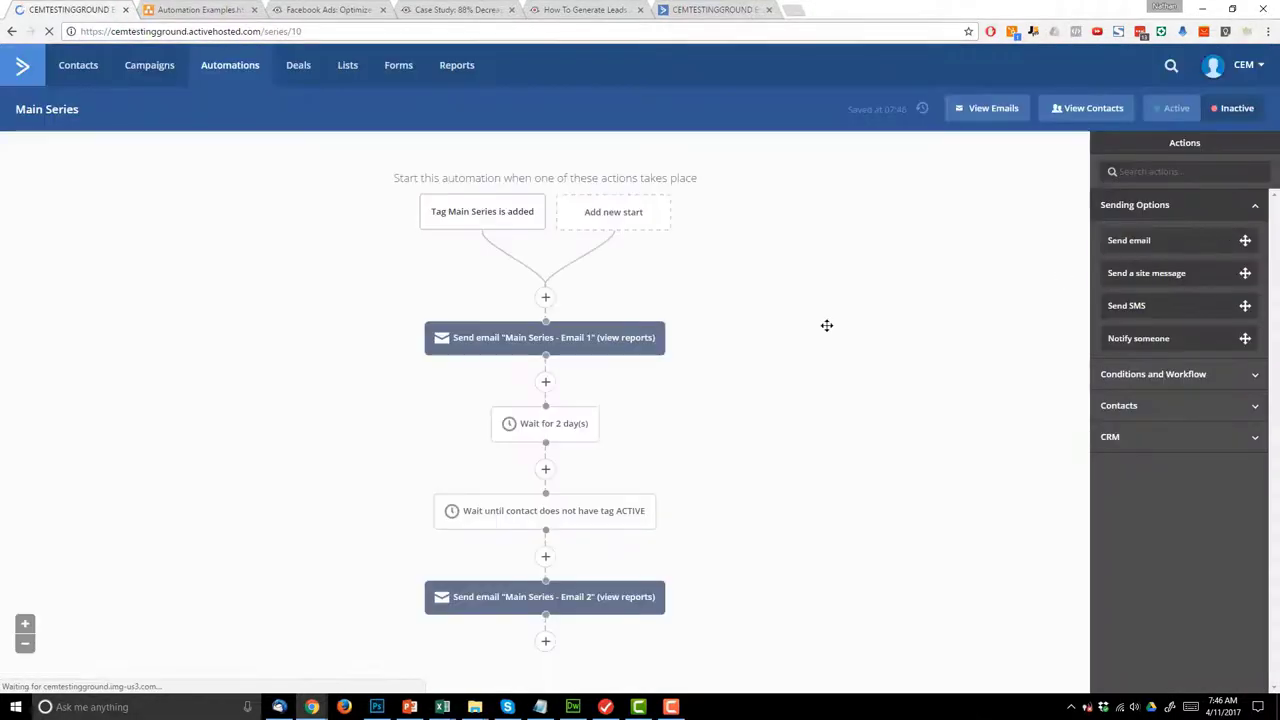
- Add a 2-day wait step after Email 2
click(545, 642)
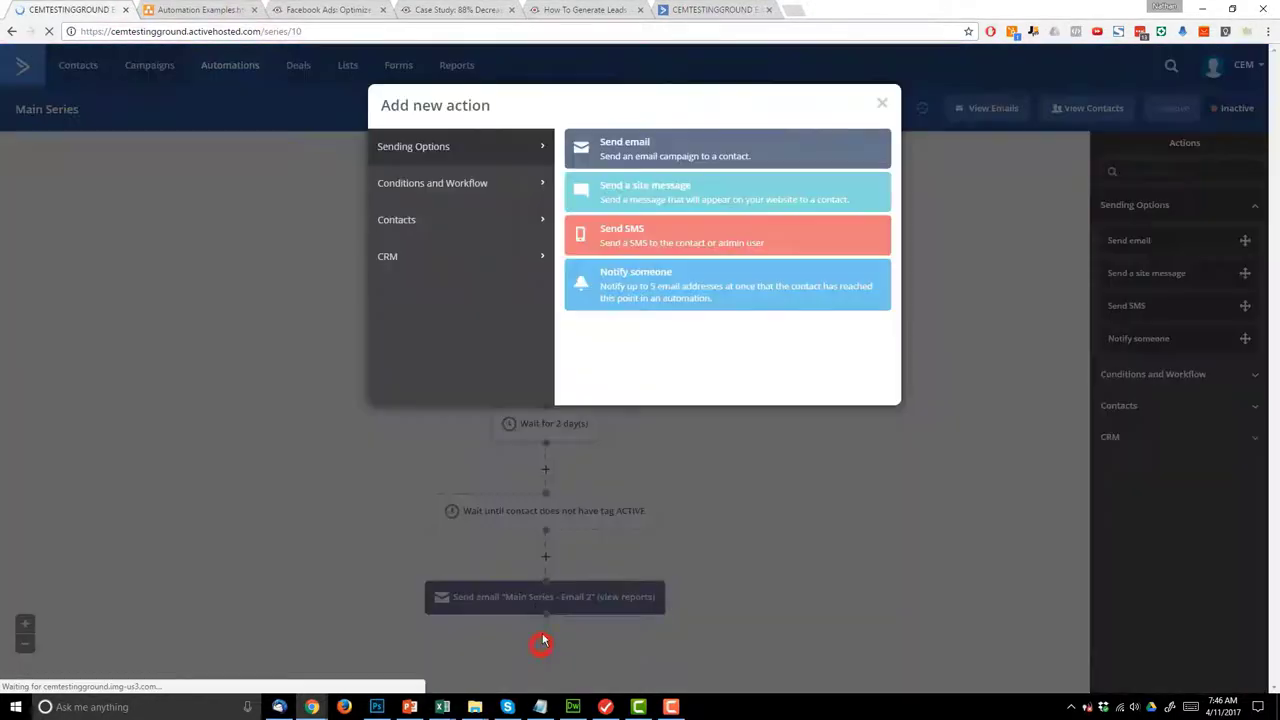
click(437, 185)
click(660, 155)
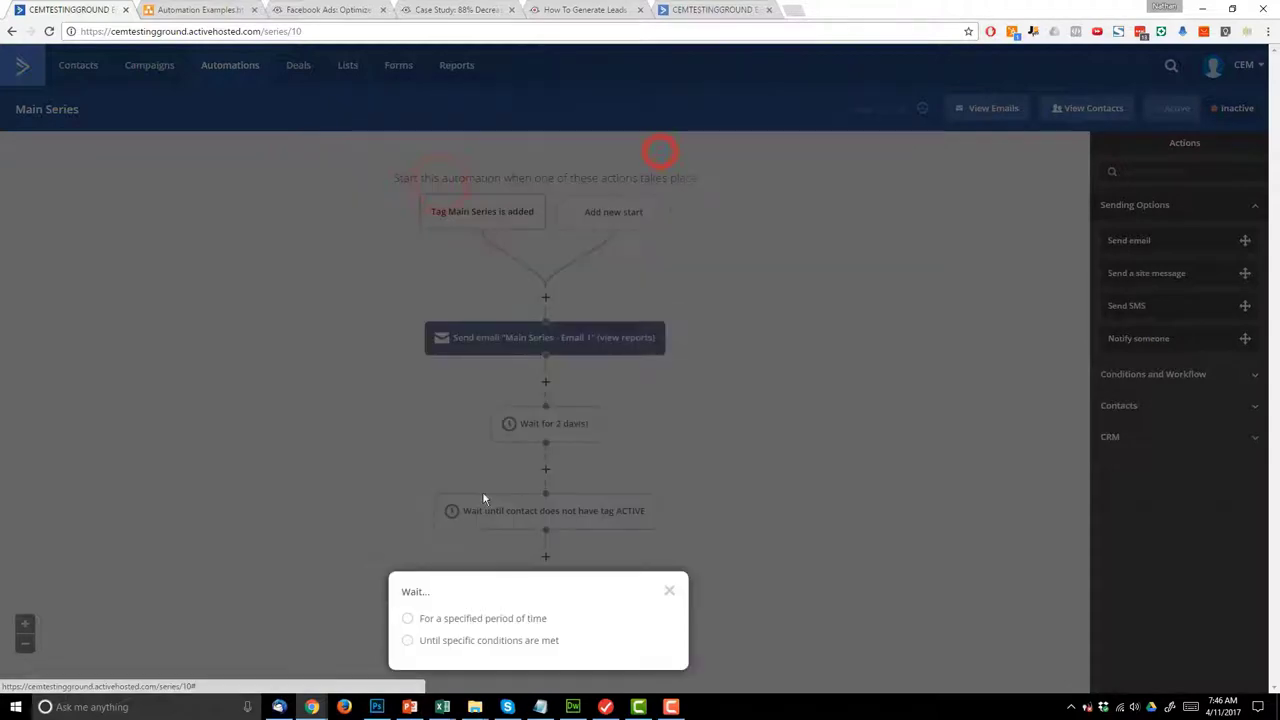
click(483, 617)
click(512, 616)
click(645, 668)
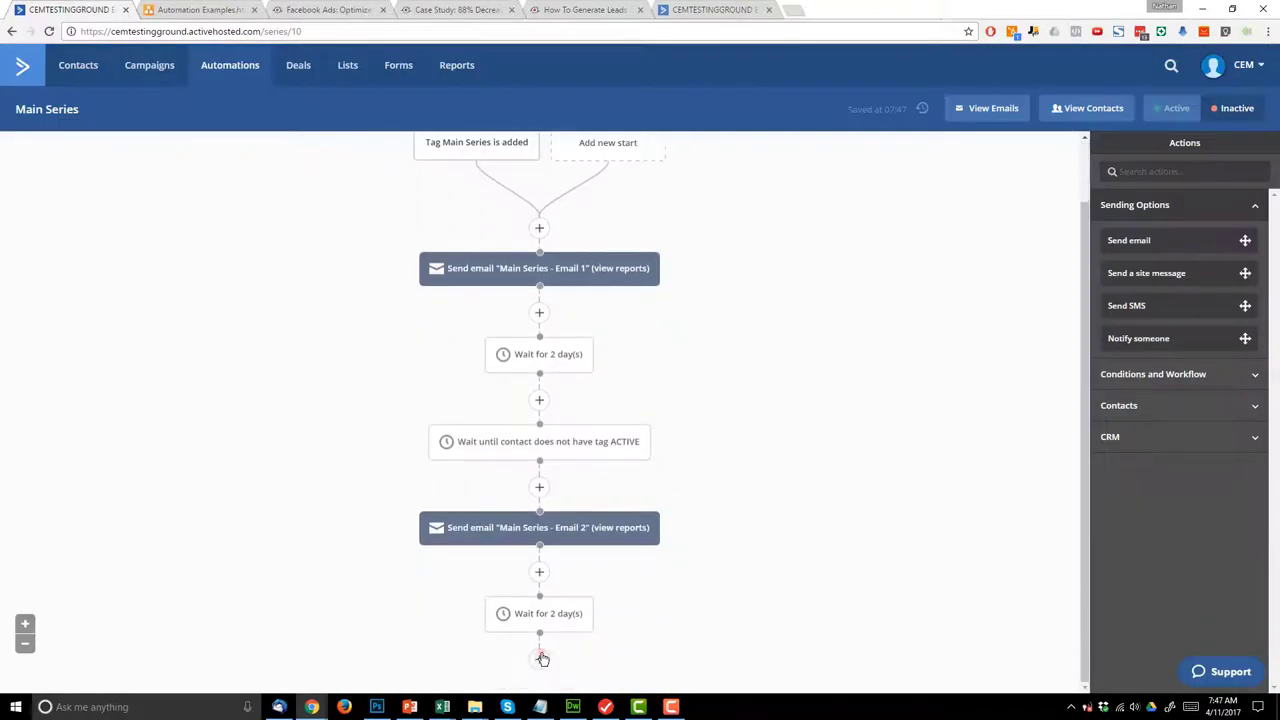
- Add a wait until the ACTIVE tag does not exist, with no time limit
click(540, 656)
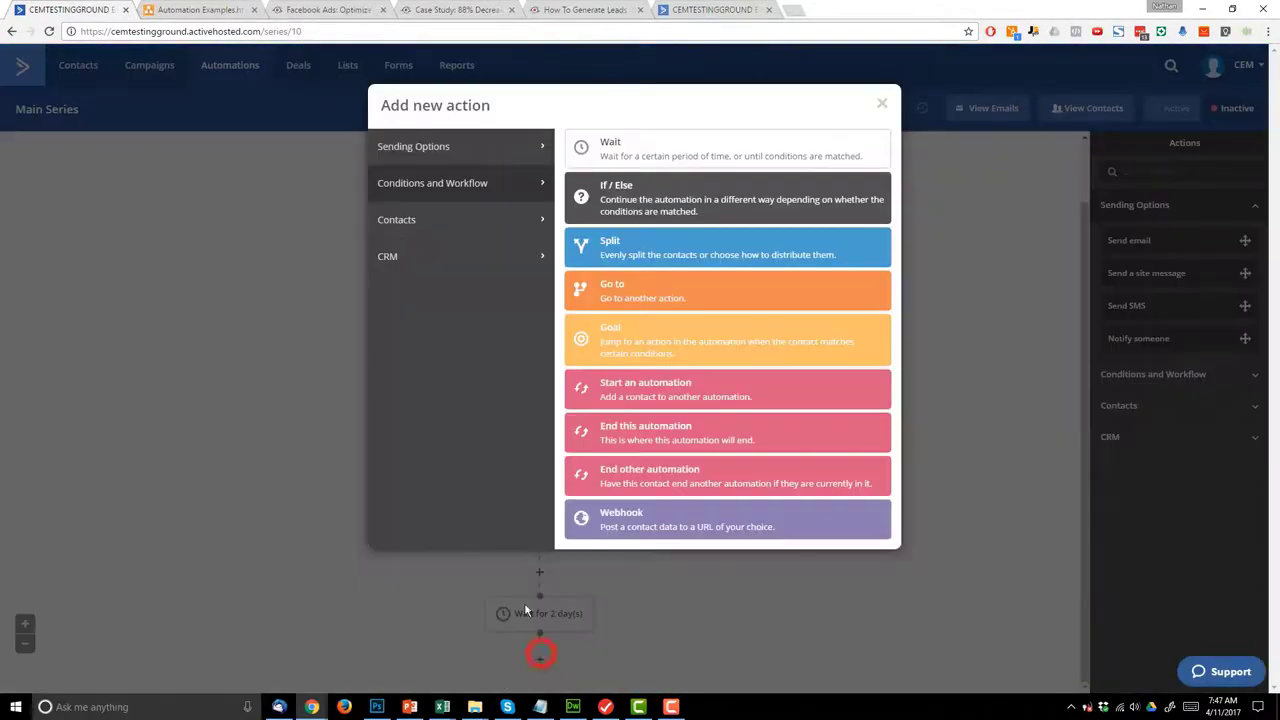
click(653, 152)
click(466, 641)
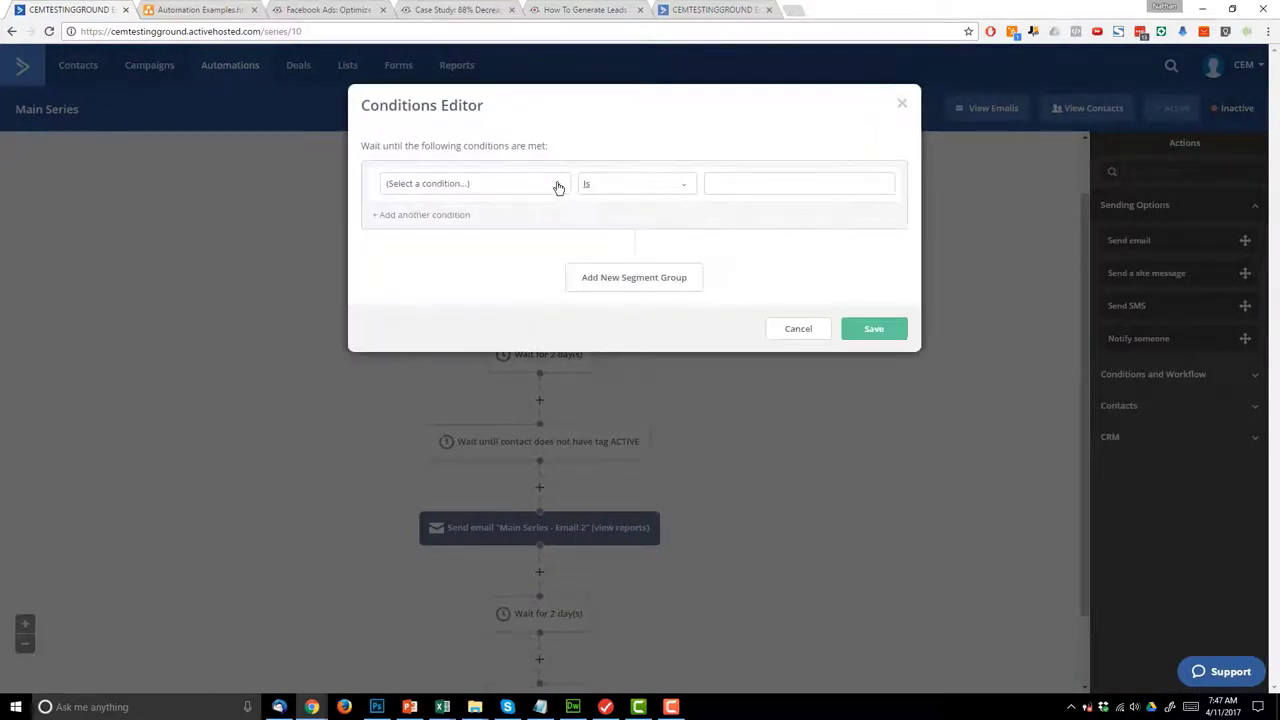
click(558, 185)
click(409, 355)
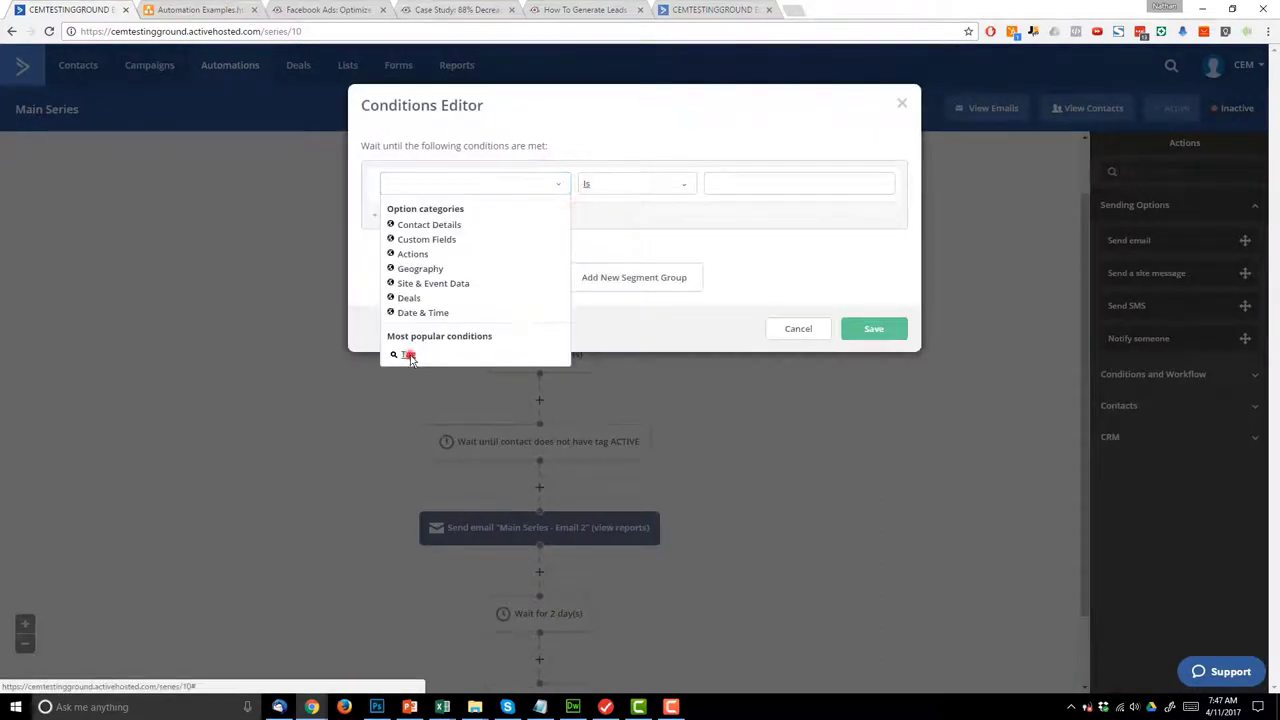
click(680, 190)
click(609, 214)
click(802, 186)
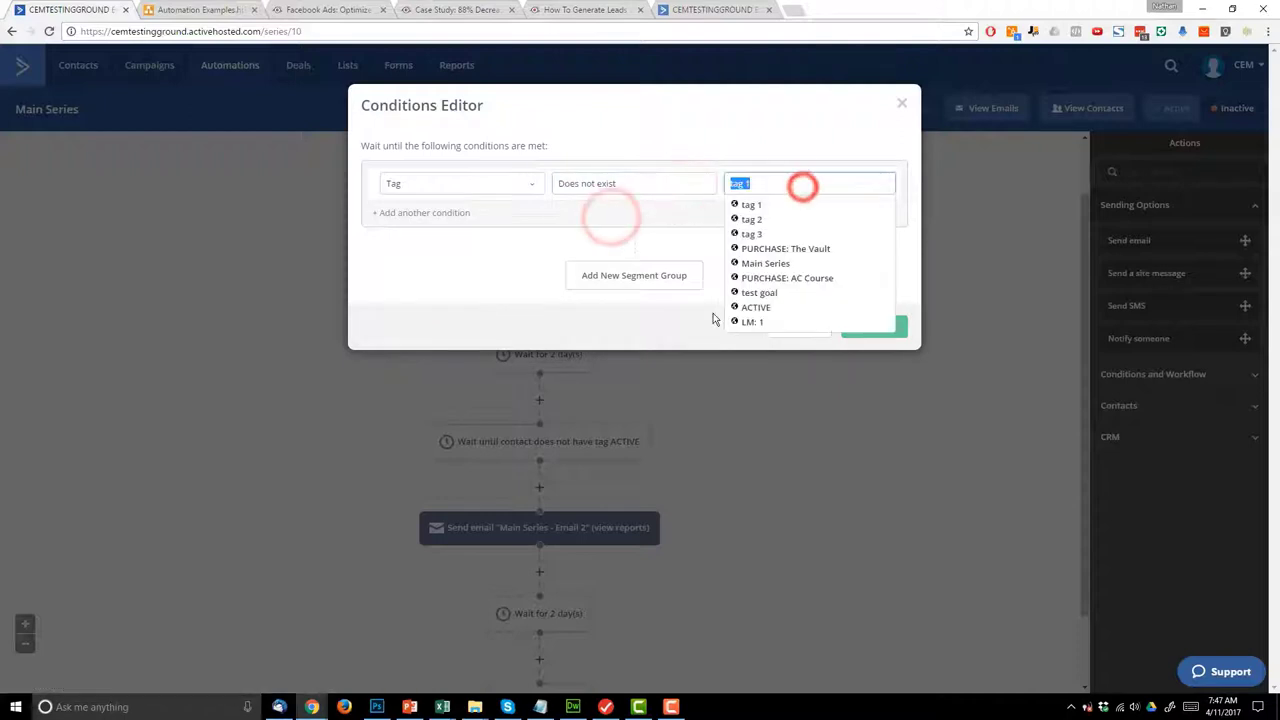
click(755, 307)
click(875, 327)
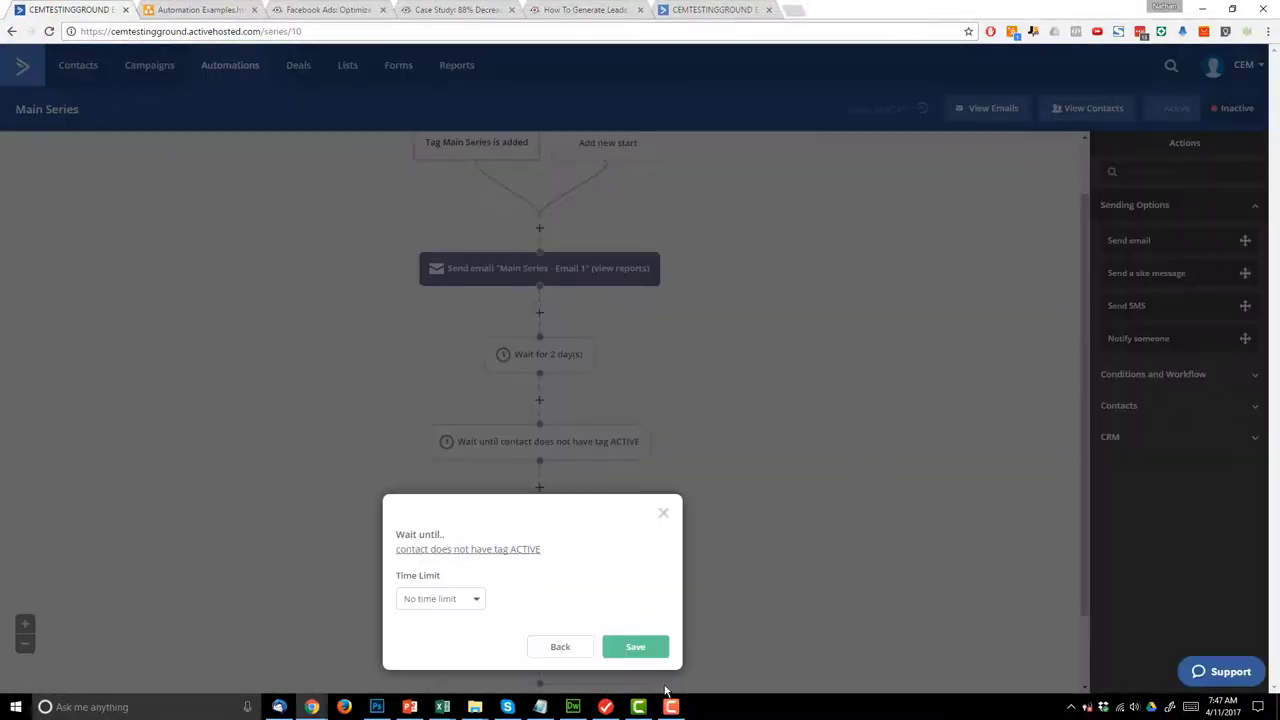
click(642, 646)
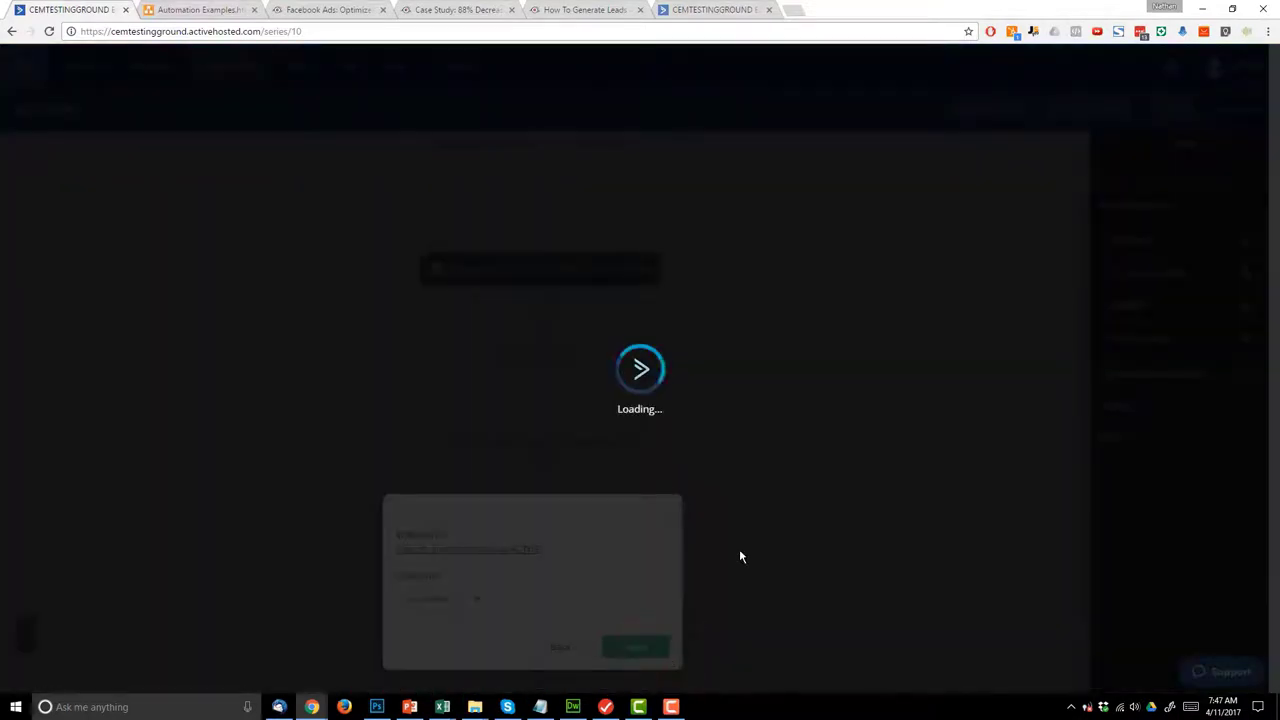
scroll(738, 547, down, 1)
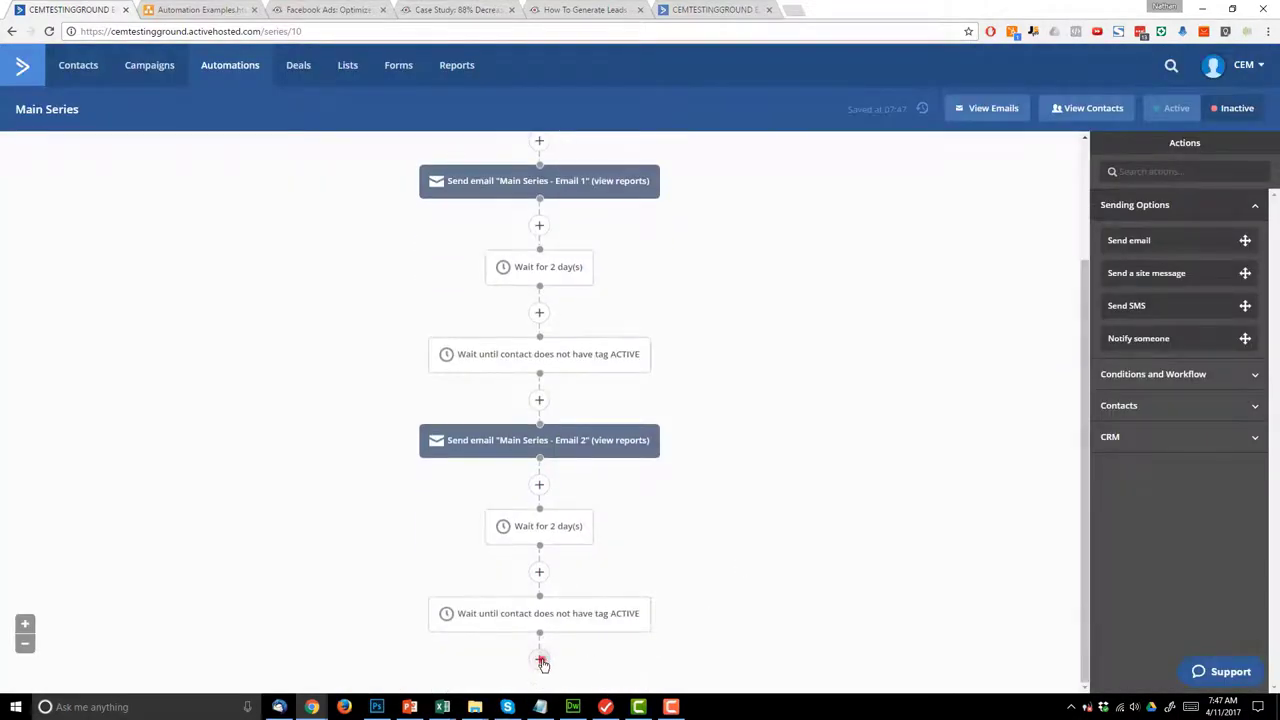
- Add a send-email step after the tag wait and create a new named email
click(540, 660)
click(486, 160)
click(617, 155)
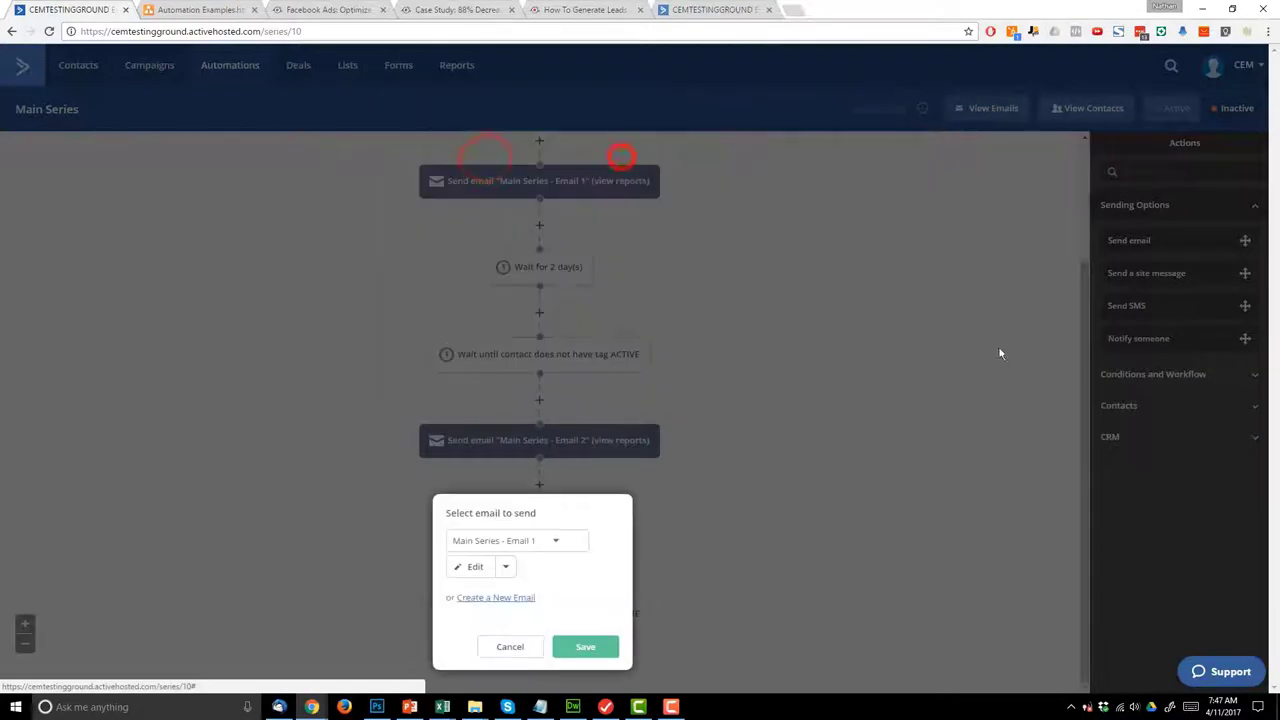
click(511, 601)
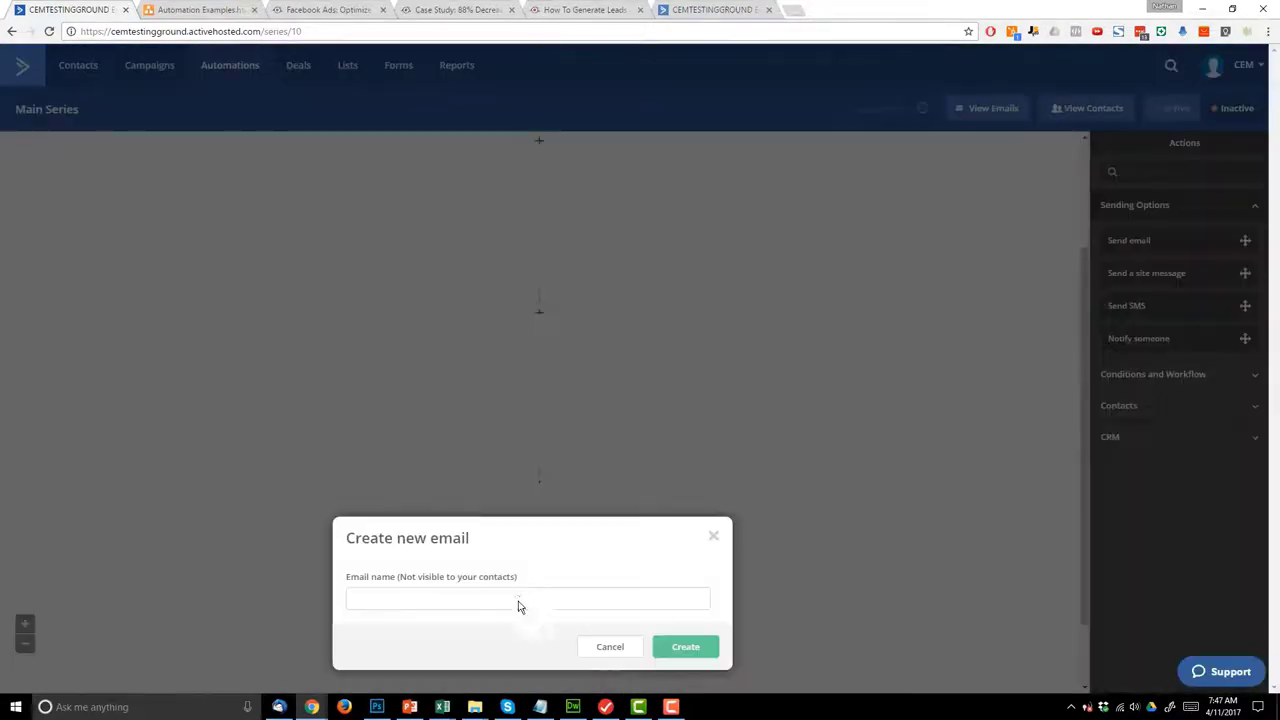
click(516, 593)
text(Main Series - Email 3)
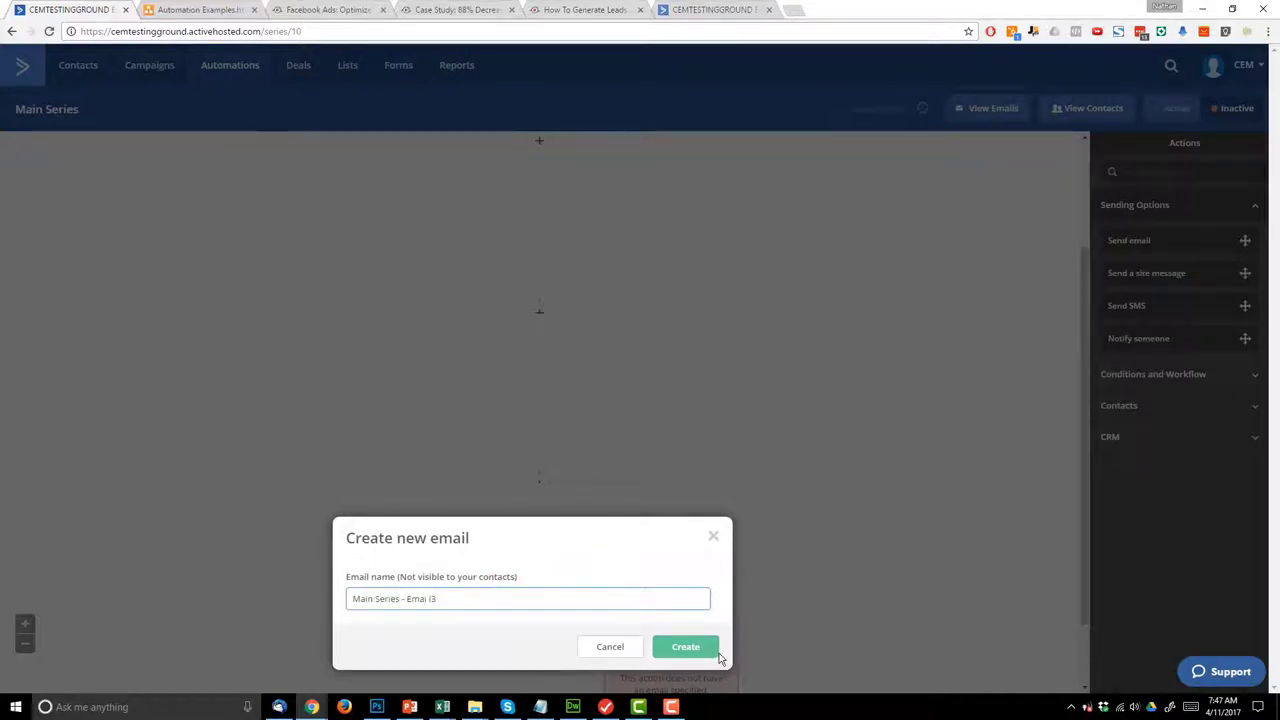
click(701, 652)
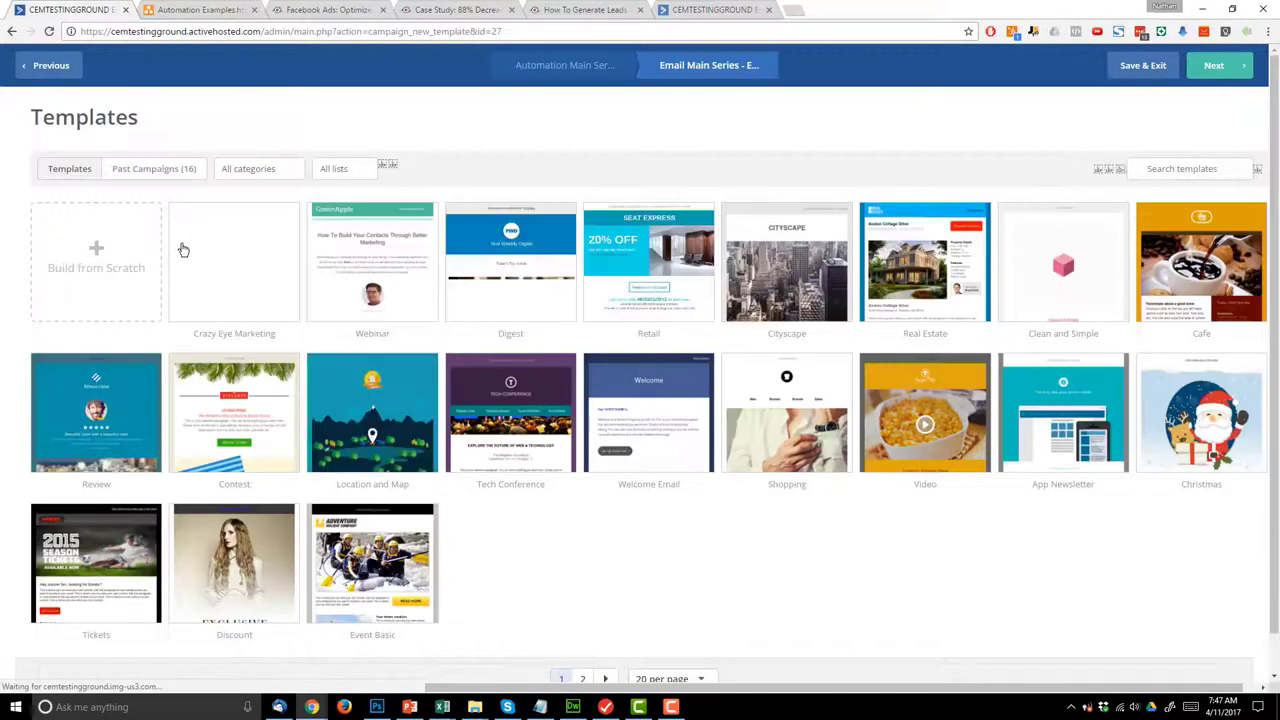
- Use the Crazy Eye Marketing template with subject 'Look at my Facebook Course!'
click(236, 230)
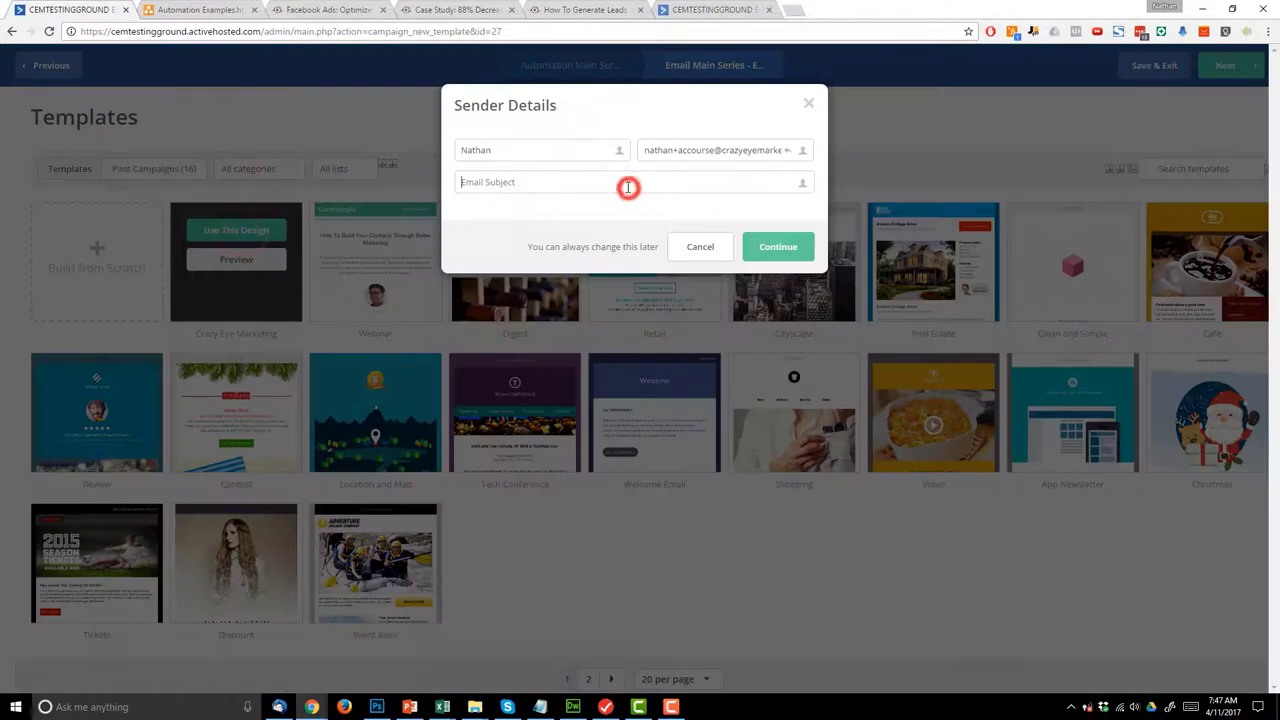
text(Look at my Facebook Course!)
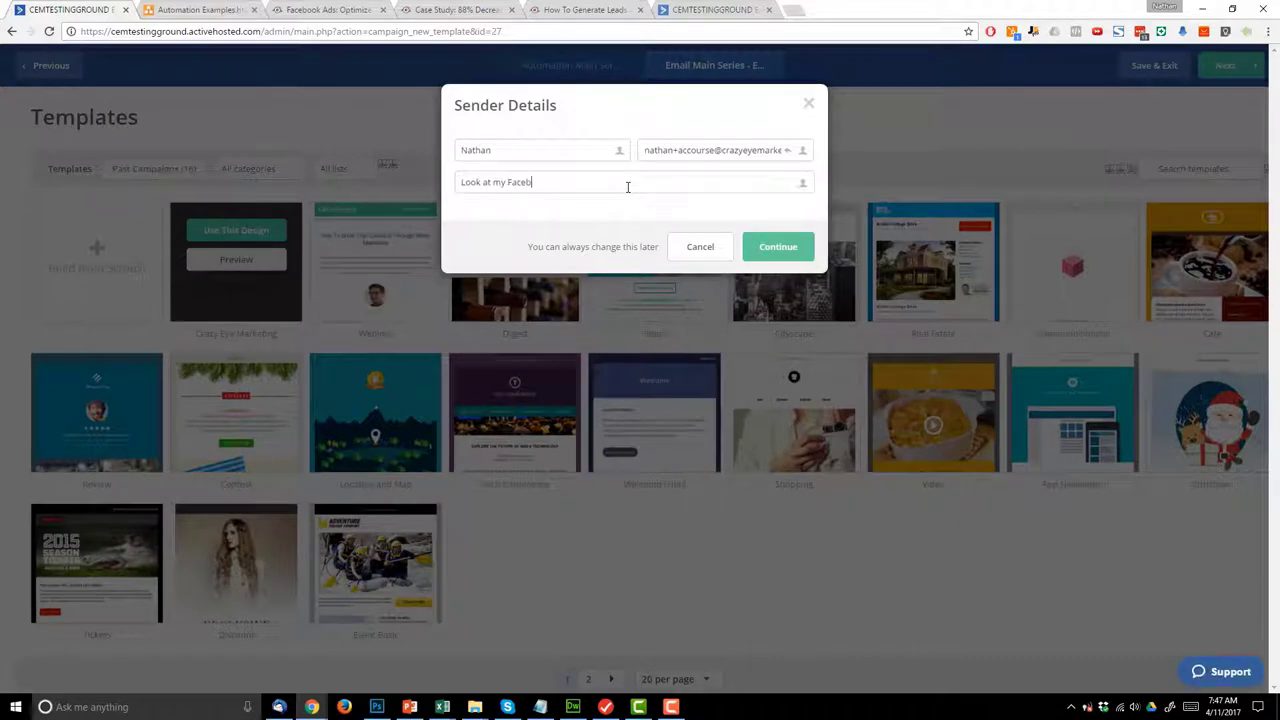
click(774, 248)
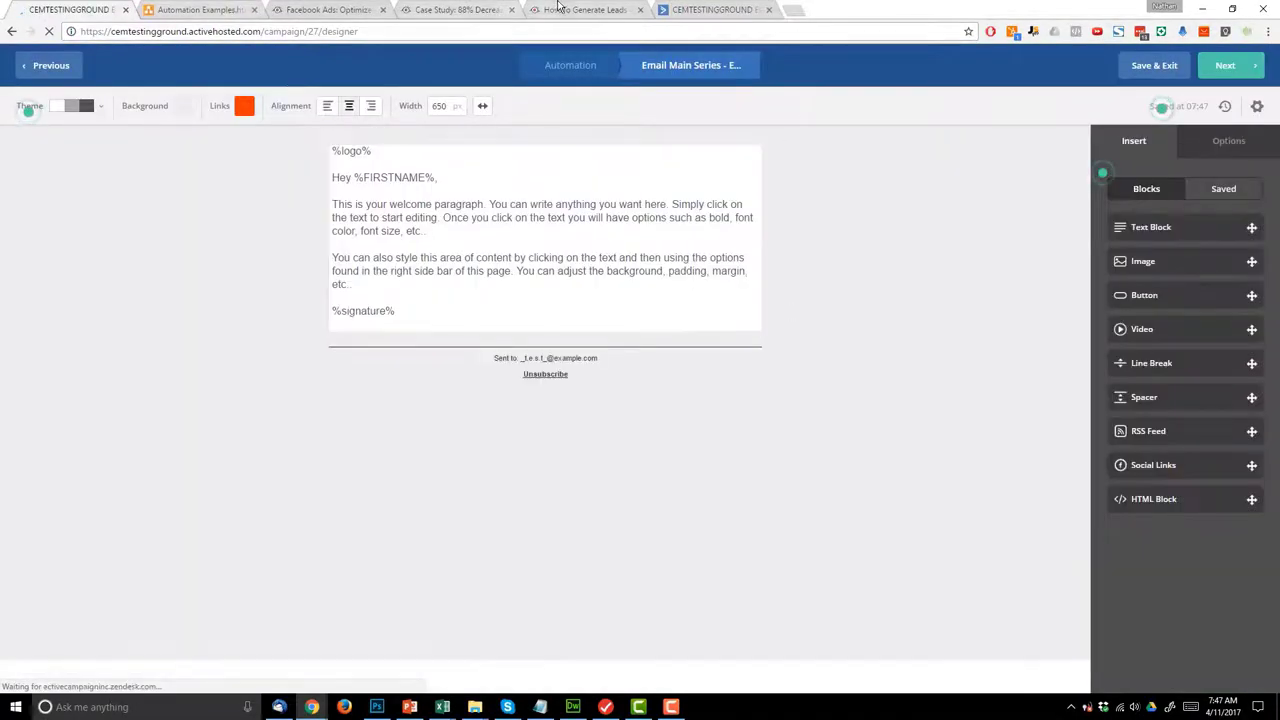
- Copy the Facebook ads blog post's web address, then return to the plan diagram
click(555, 9)
click(503, 30)
key(ctrl+c)
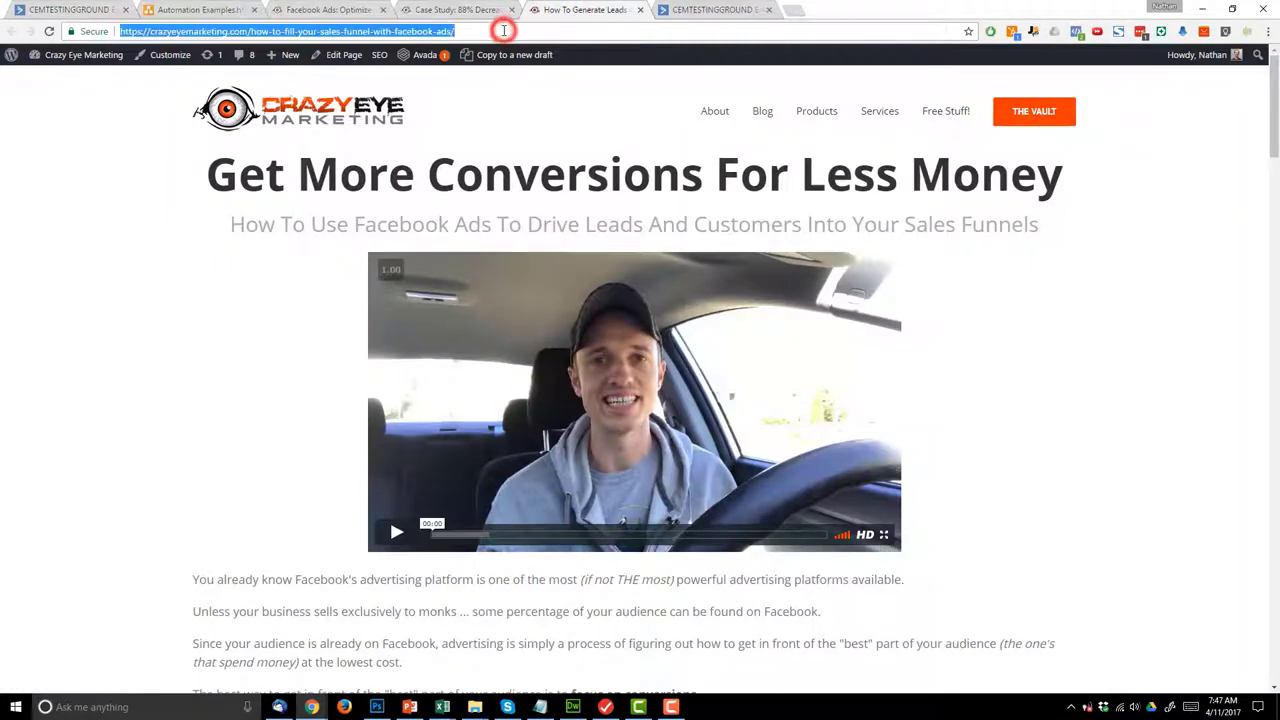
click(76, 8)
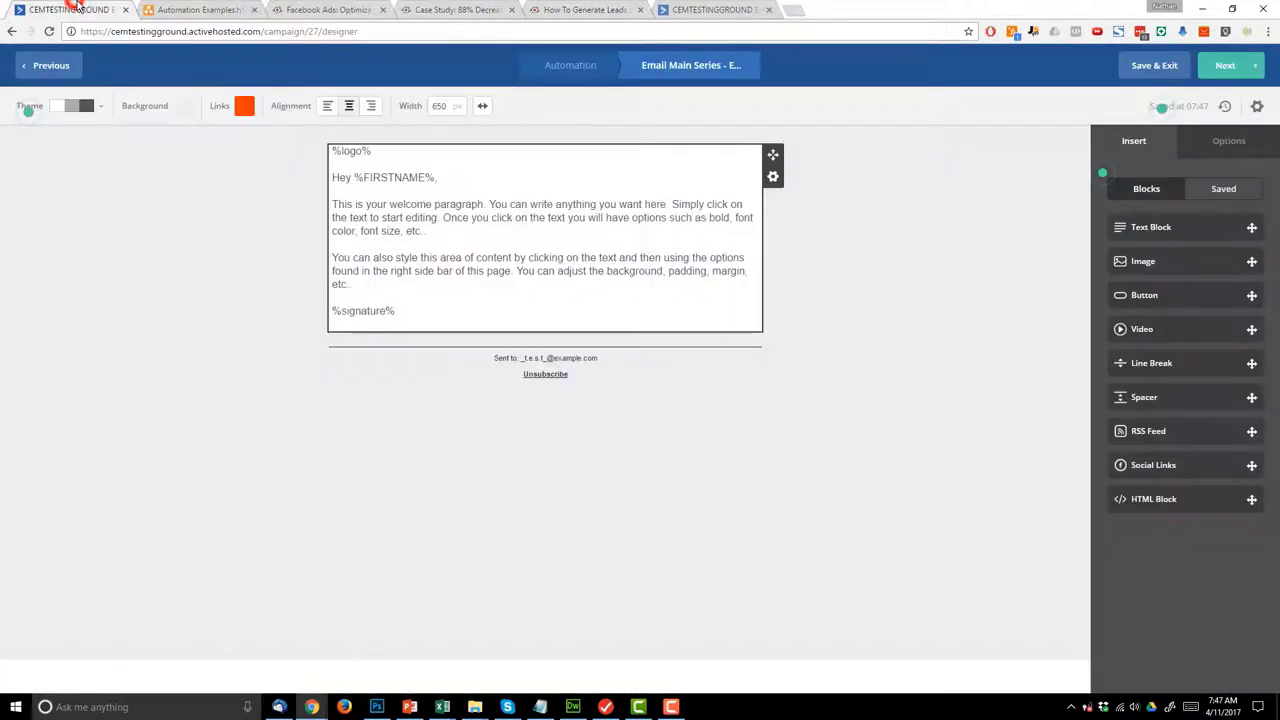
click(170, 8)
- Review the Email 1, 2 and 3 (Sales Page) flowchart shapes, then select the designer's placeholder paragraphs
click(466, 363)
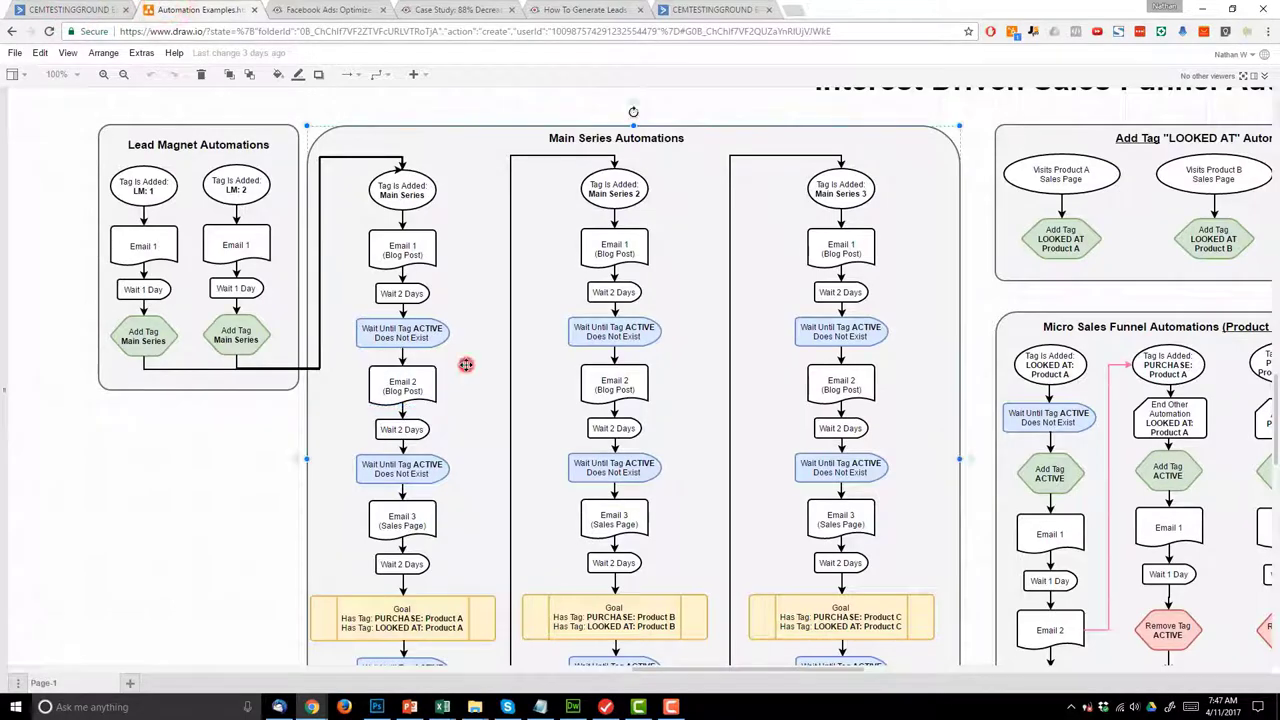
scroll(466, 363, down, 1)
click(397, 186)
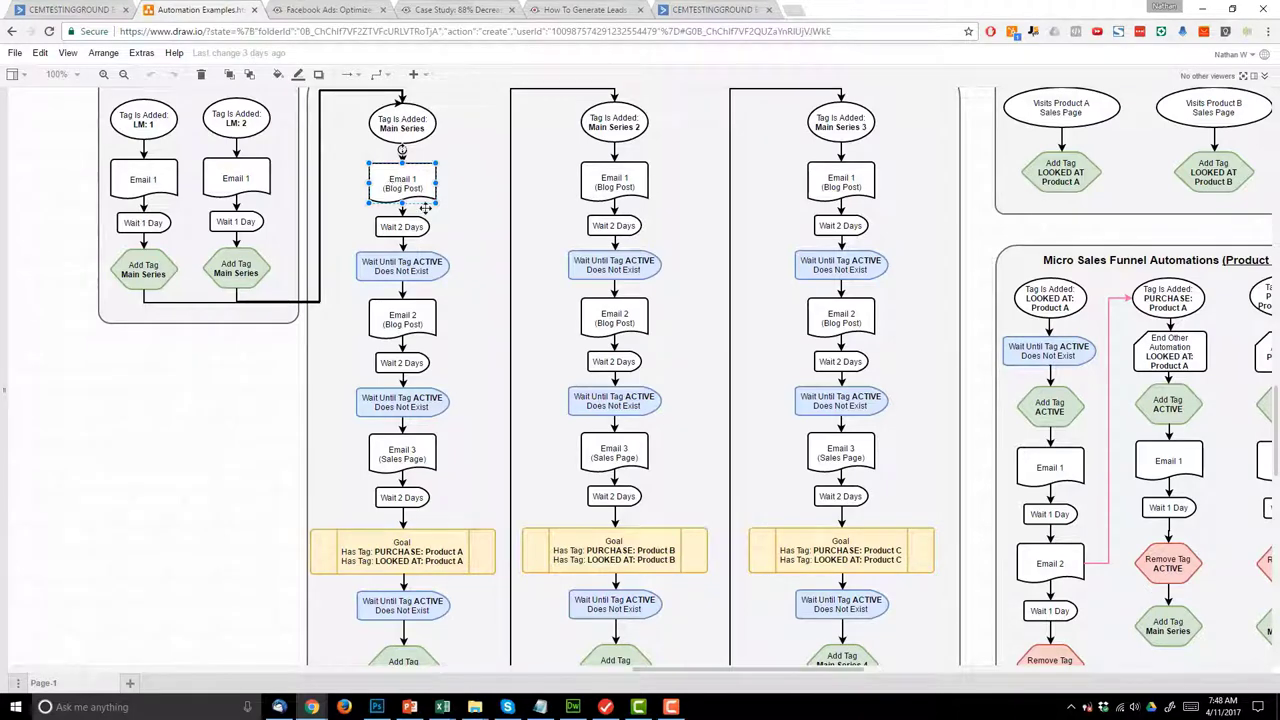
click(414, 313)
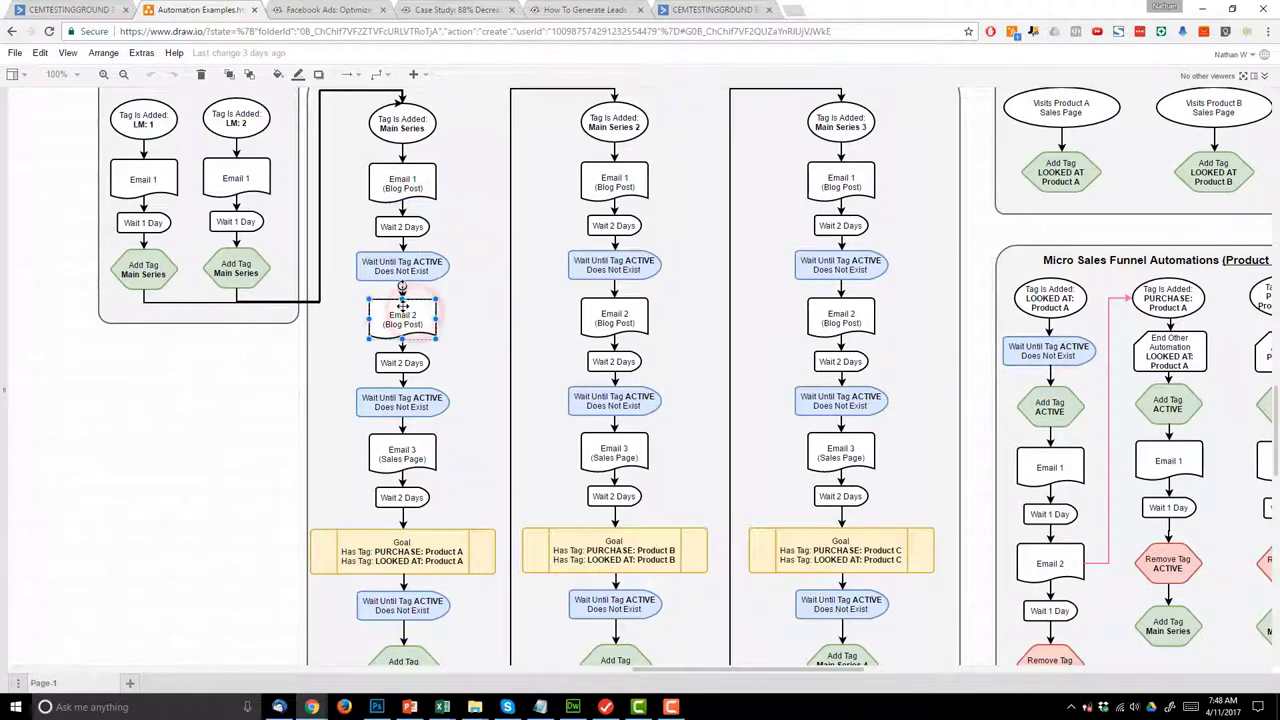
click(396, 467)
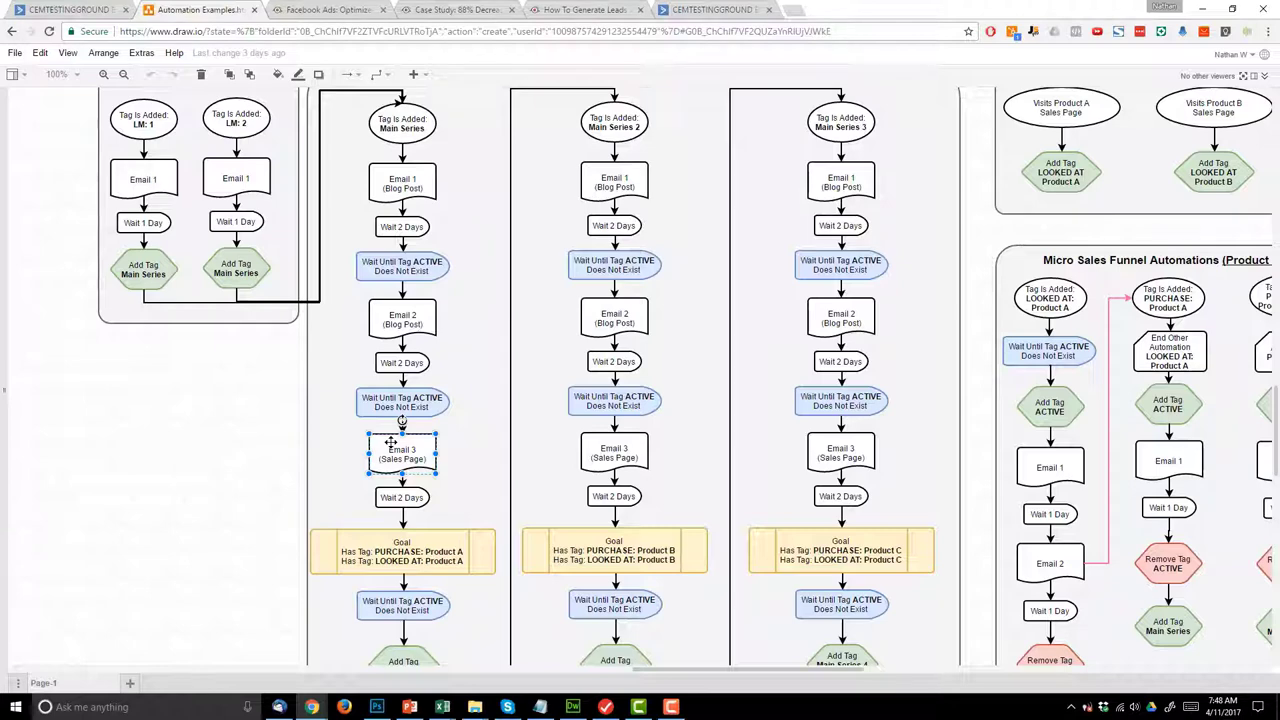
click(63, 8)
drag(355, 287, 328, 196)
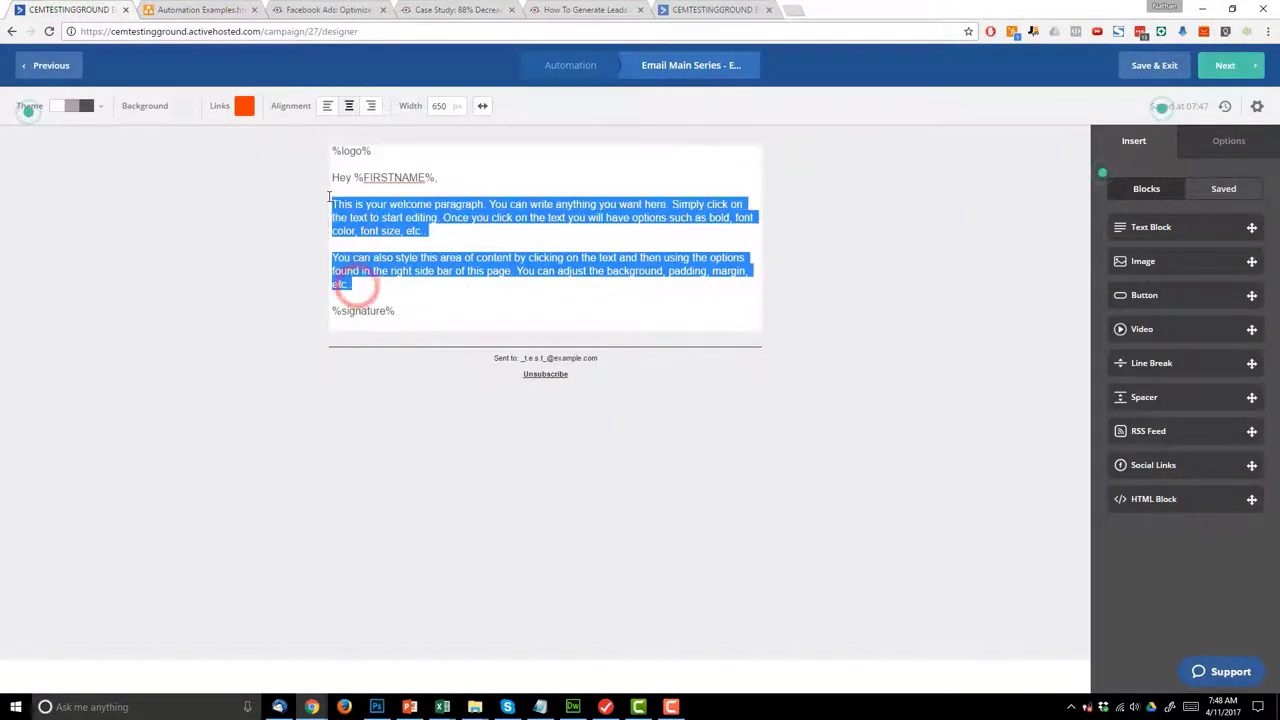
- Replace the placeholder paragraphs with the pasted blog post URL on its own line
key(ctrl+v)
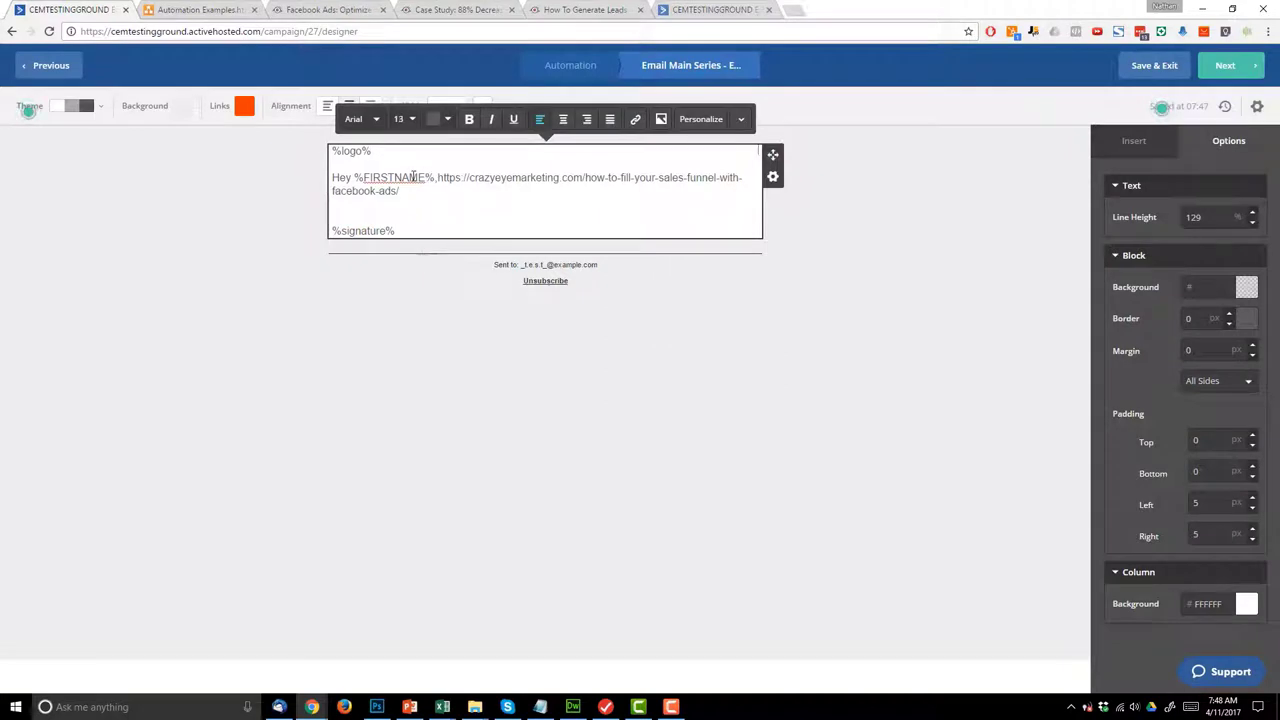
key(Return)
shift+click(707, 204)
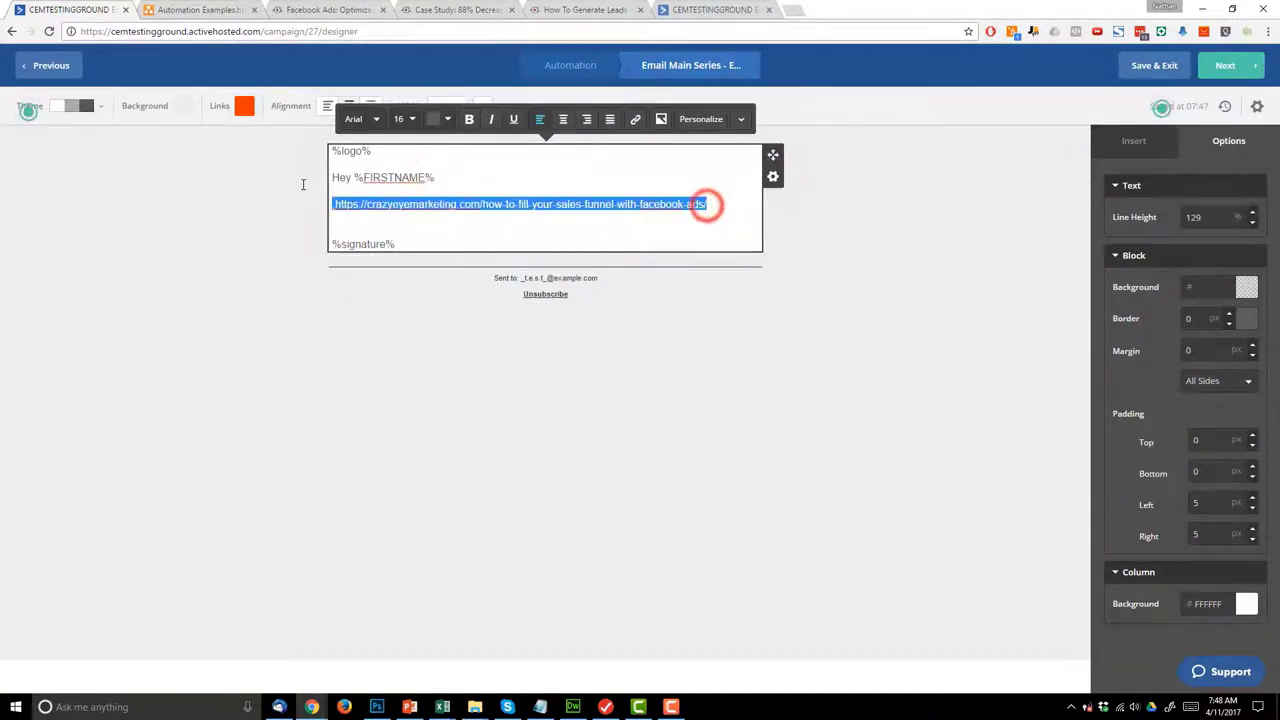
click(509, 189)
click(330, 208)
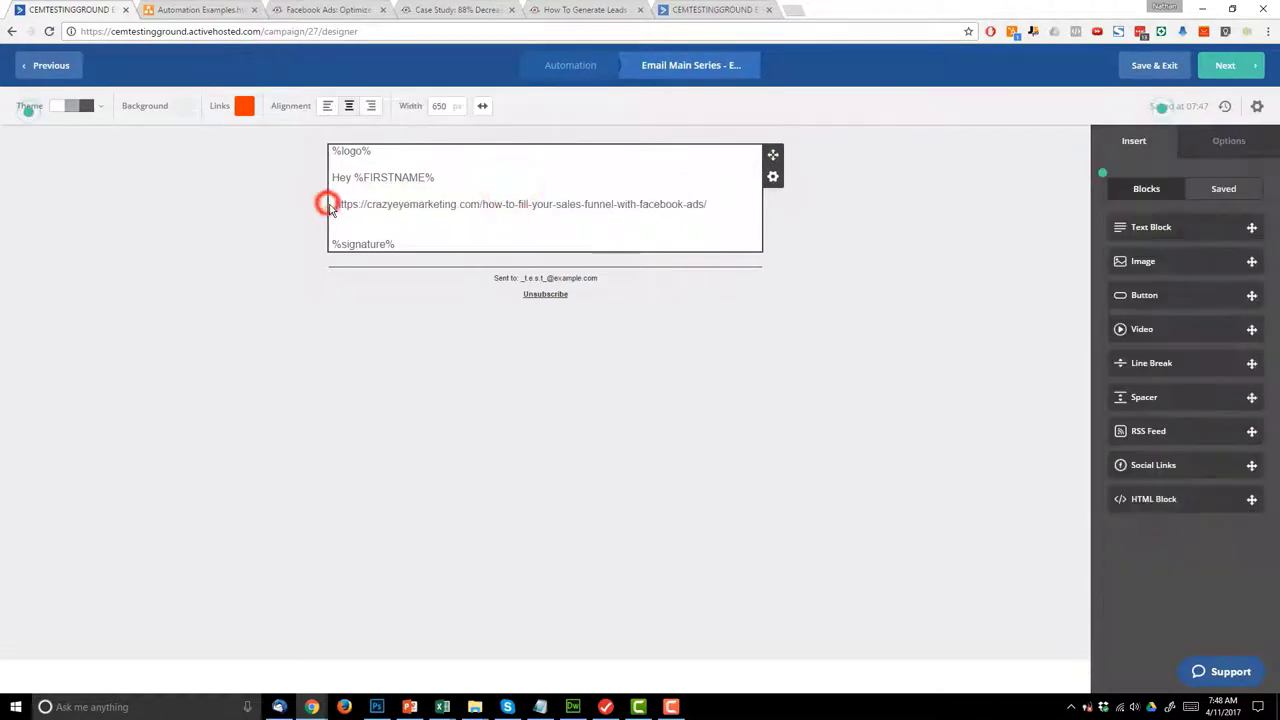
click(333, 205)
key(BackSpace)
key(BackSpace)
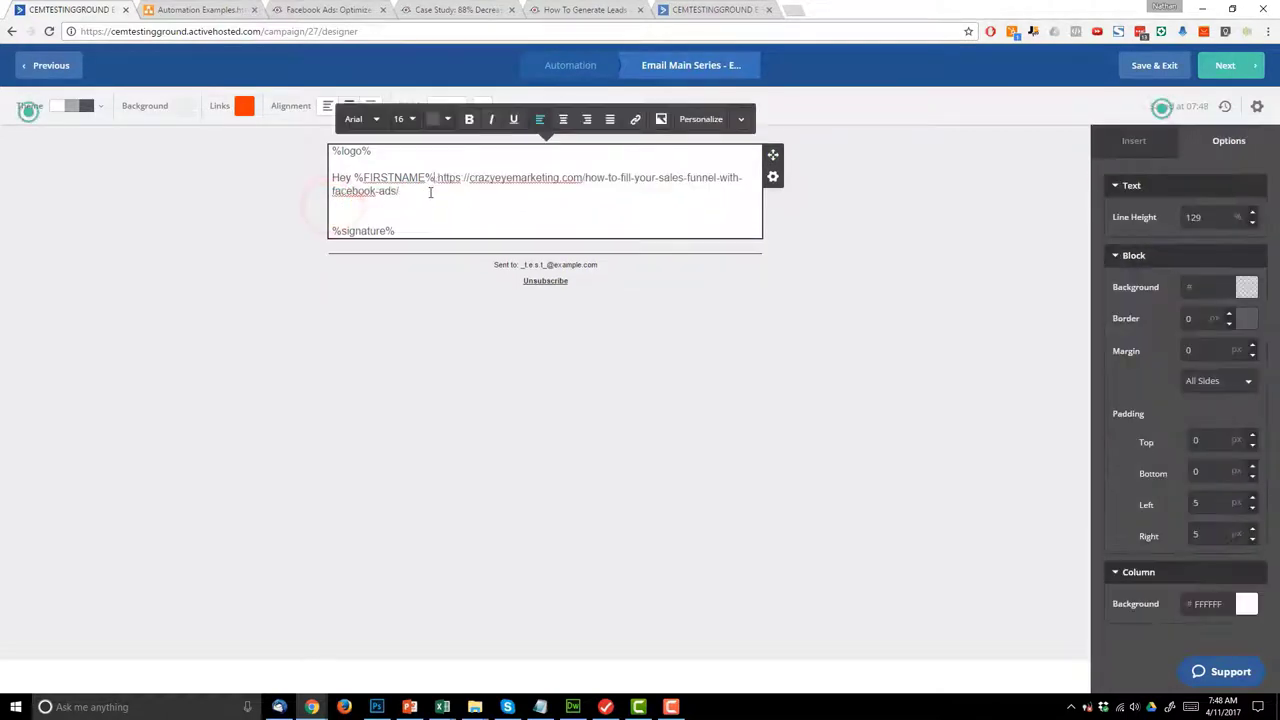
text(,)
key(Return)
key(Return)
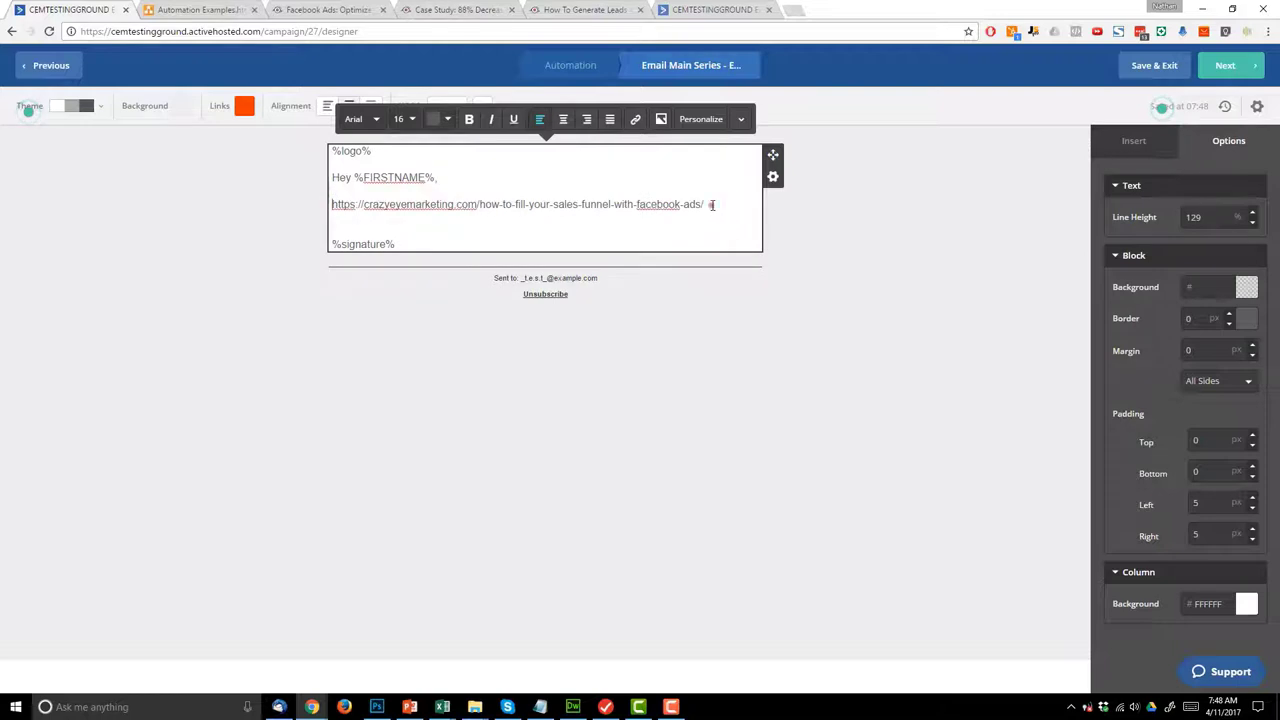
- Make the URL bold and link it to the blog post address
shift+click(327, 208)
key(ctrl+c)
click(469, 119)
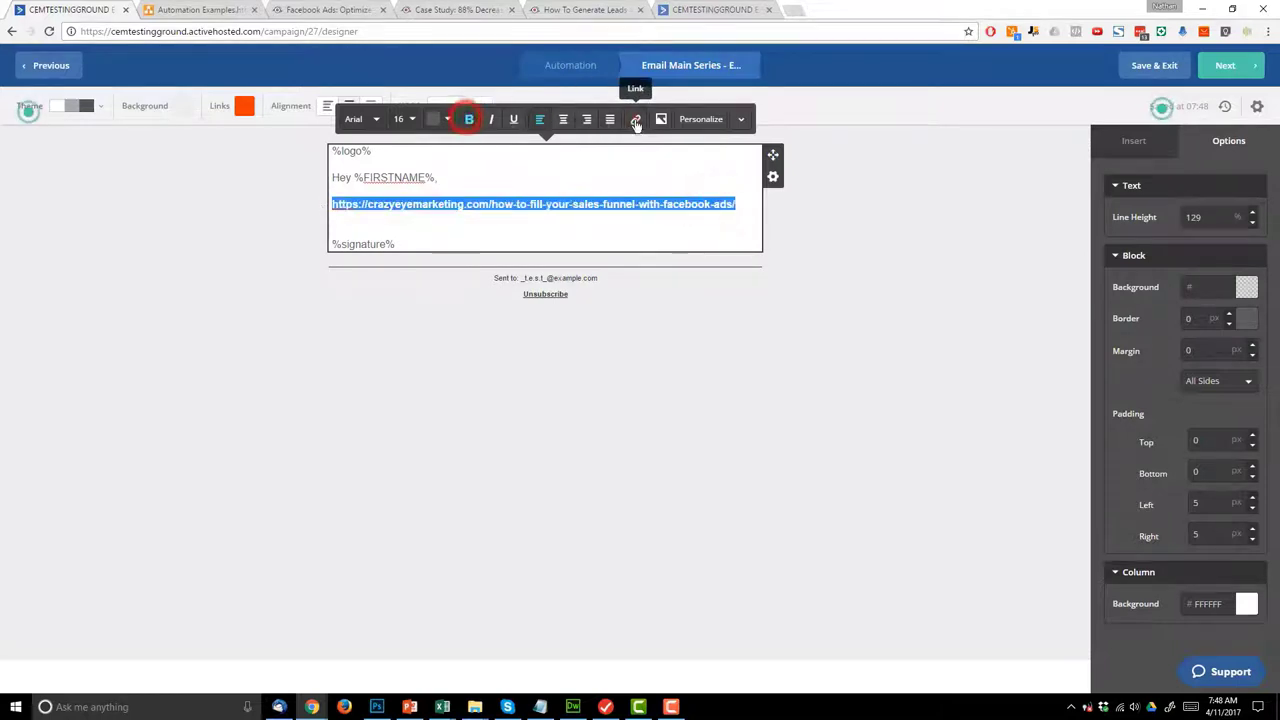
click(635, 119)
key(ctrl+v)
click(787, 259)
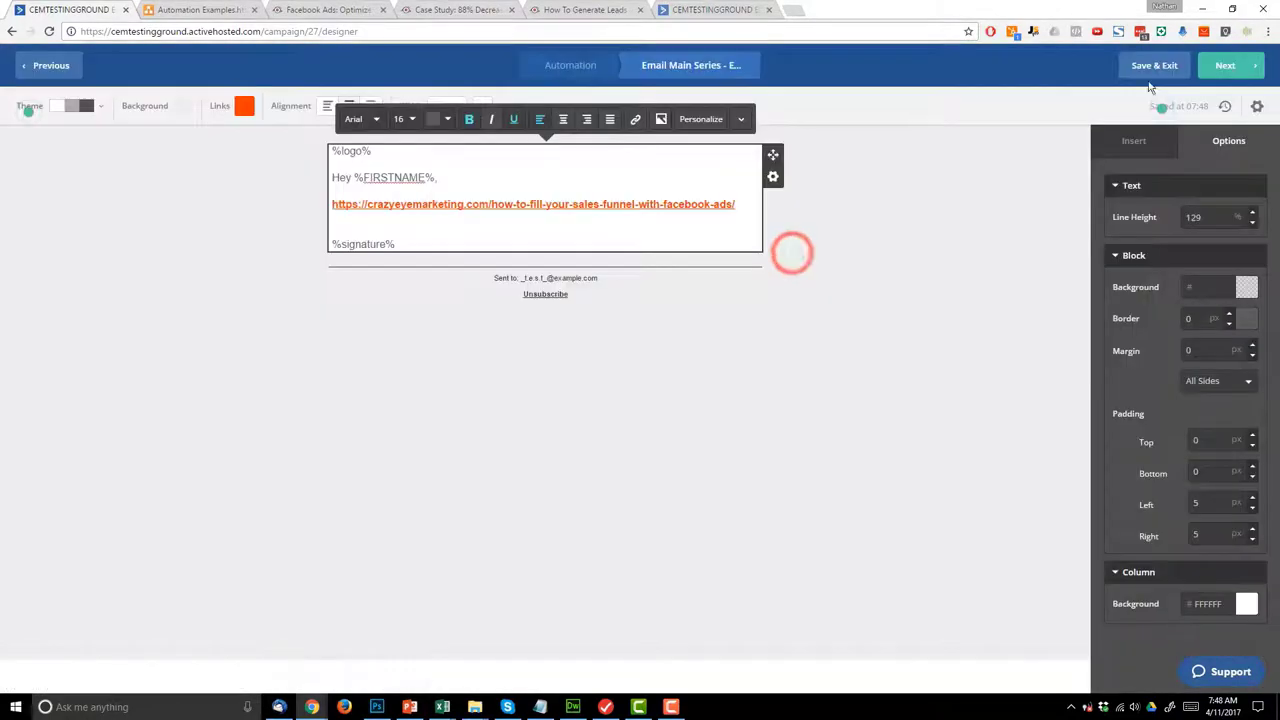
- Enable Google Analytics with campaign name Main Series, fix the message name to Email 3, and finish
click(1233, 75)
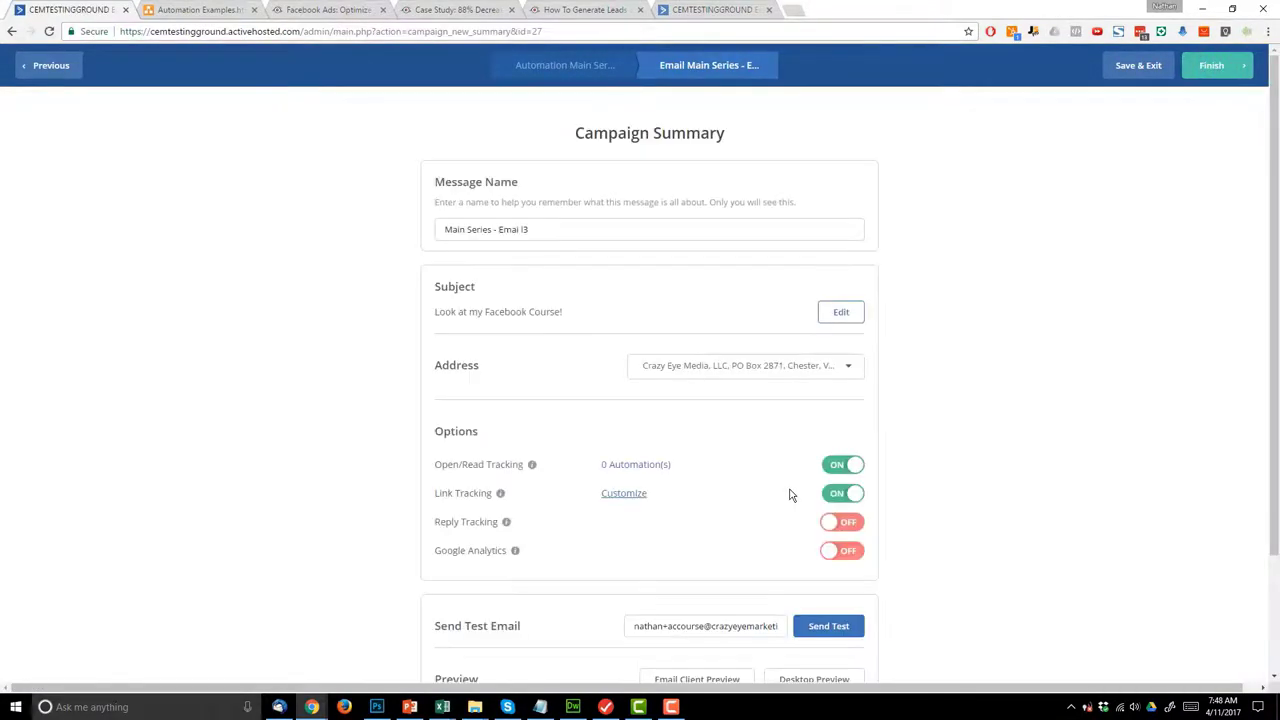
click(840, 562)
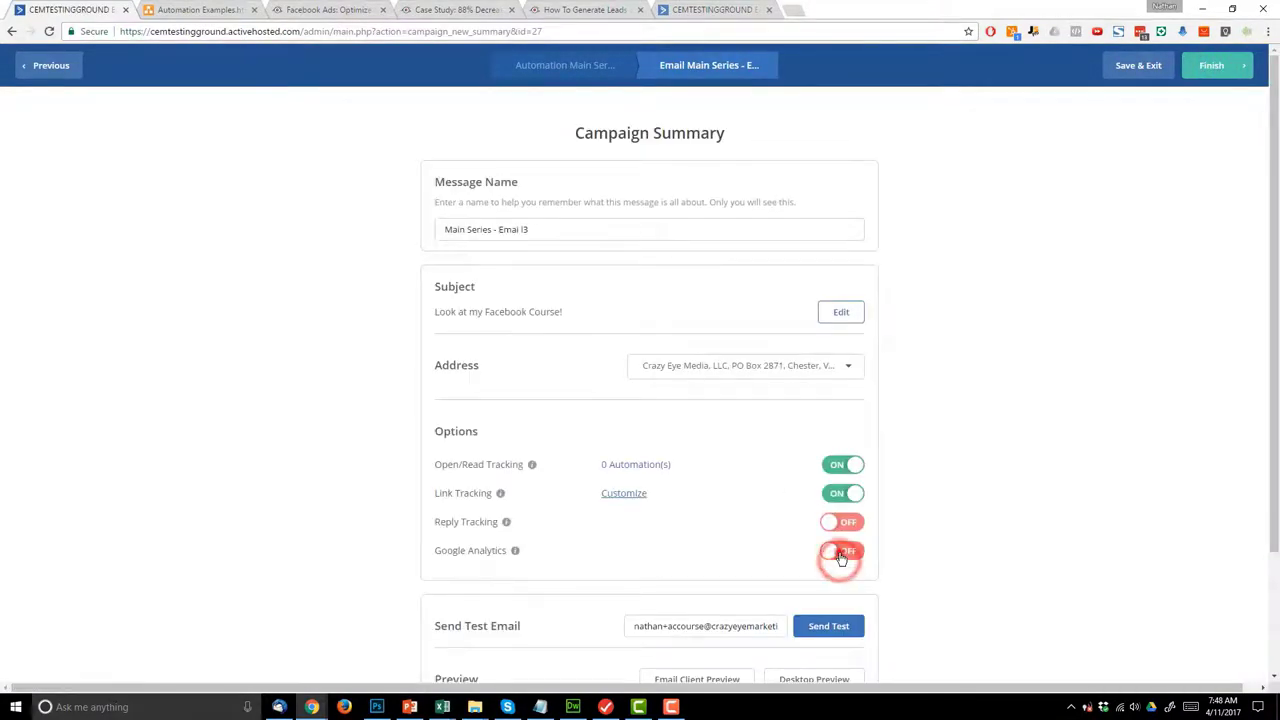
drag(505, 170, 626, 171)
key(BackSpace)
click(786, 233)
click(521, 229)
key(BackSpace)
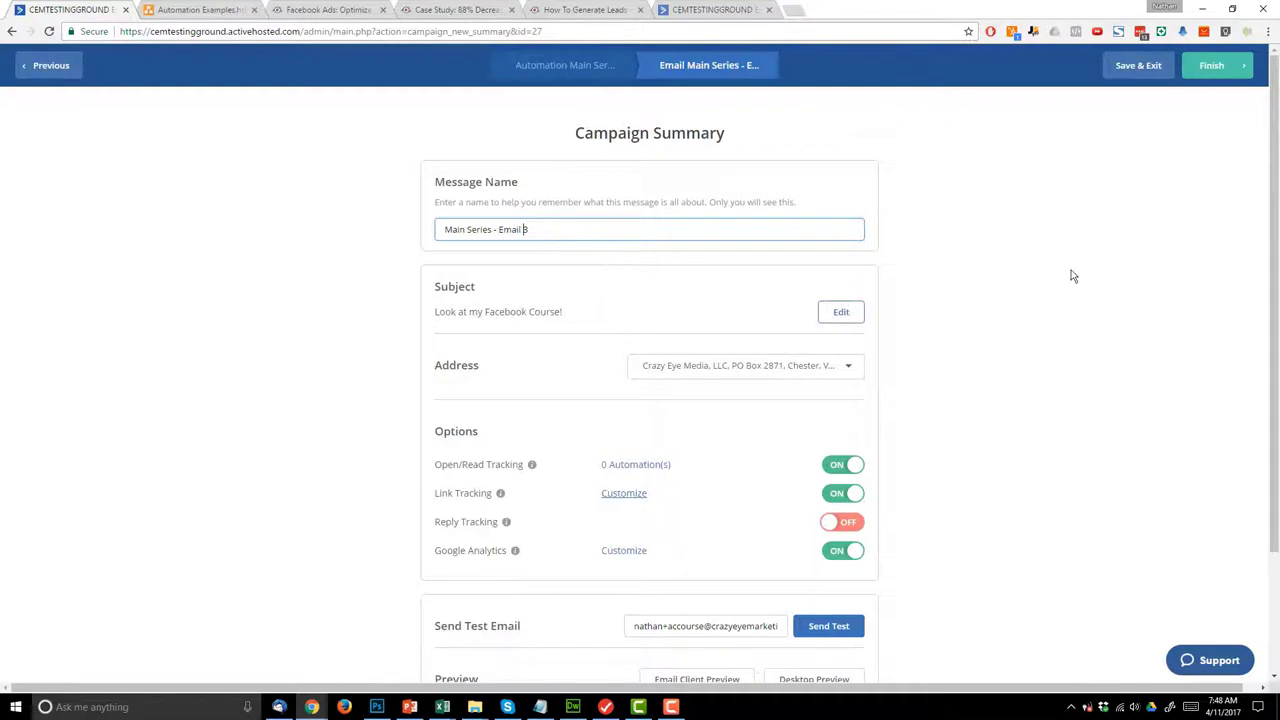
click(1060, 295)
scroll(1000, 400, down, 3)
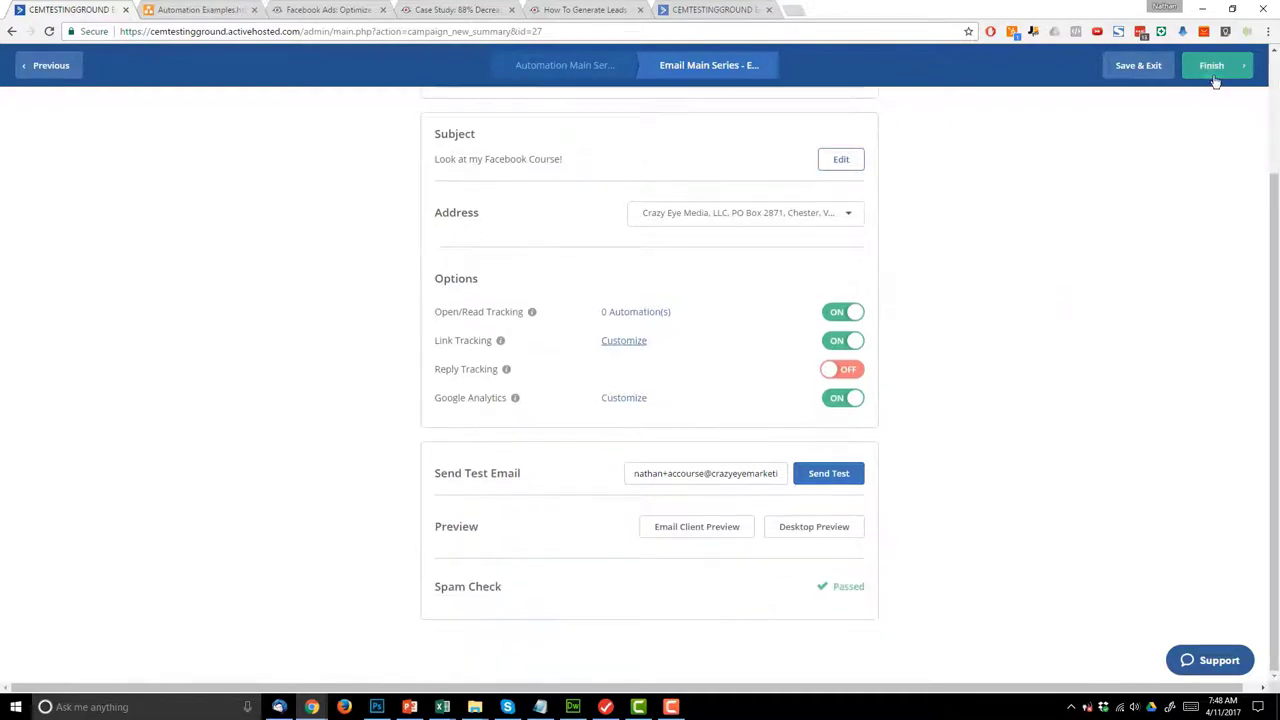
click(1212, 76)
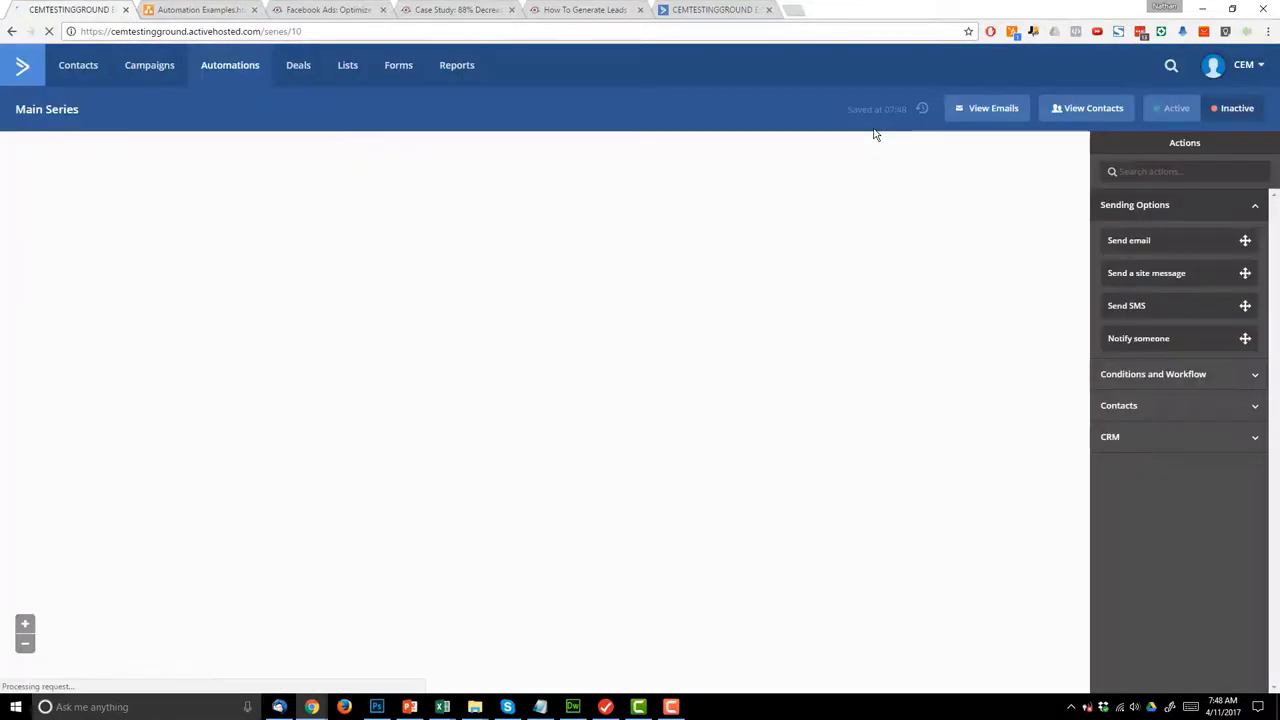
- Add a 2-day wait step after Email 3
scroll(842, 406, down, 3)
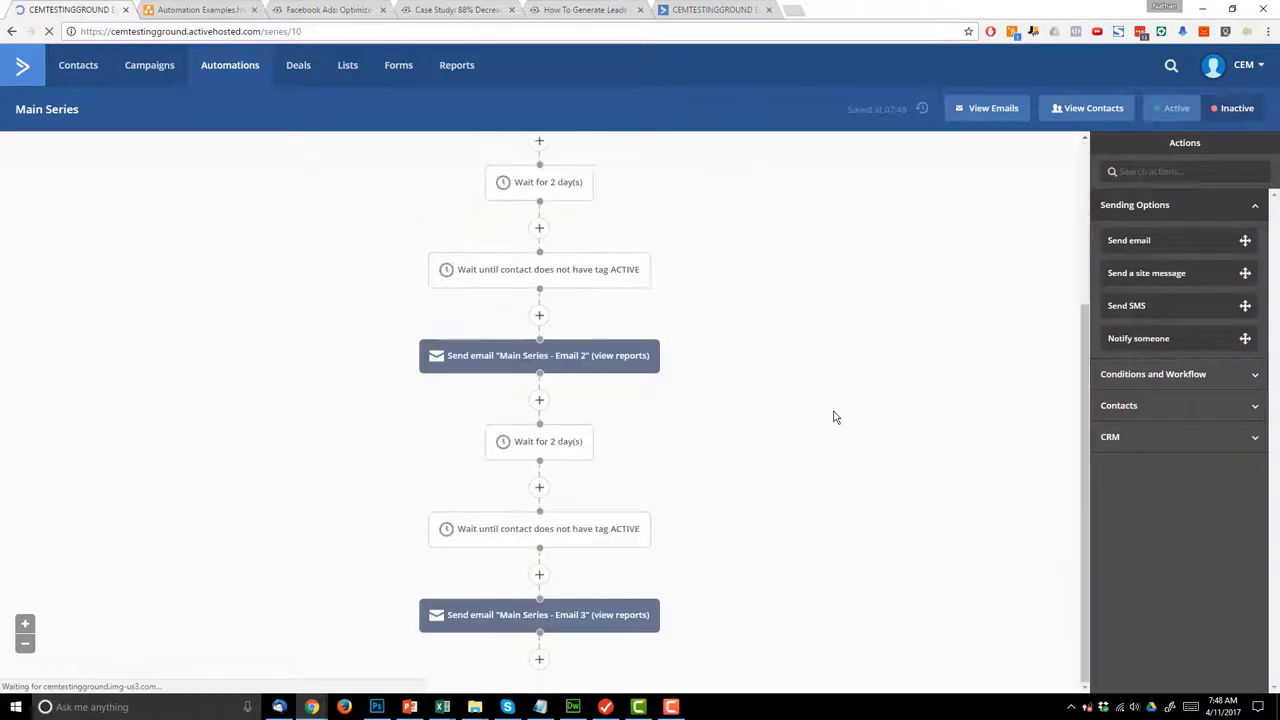
click(229, 12)
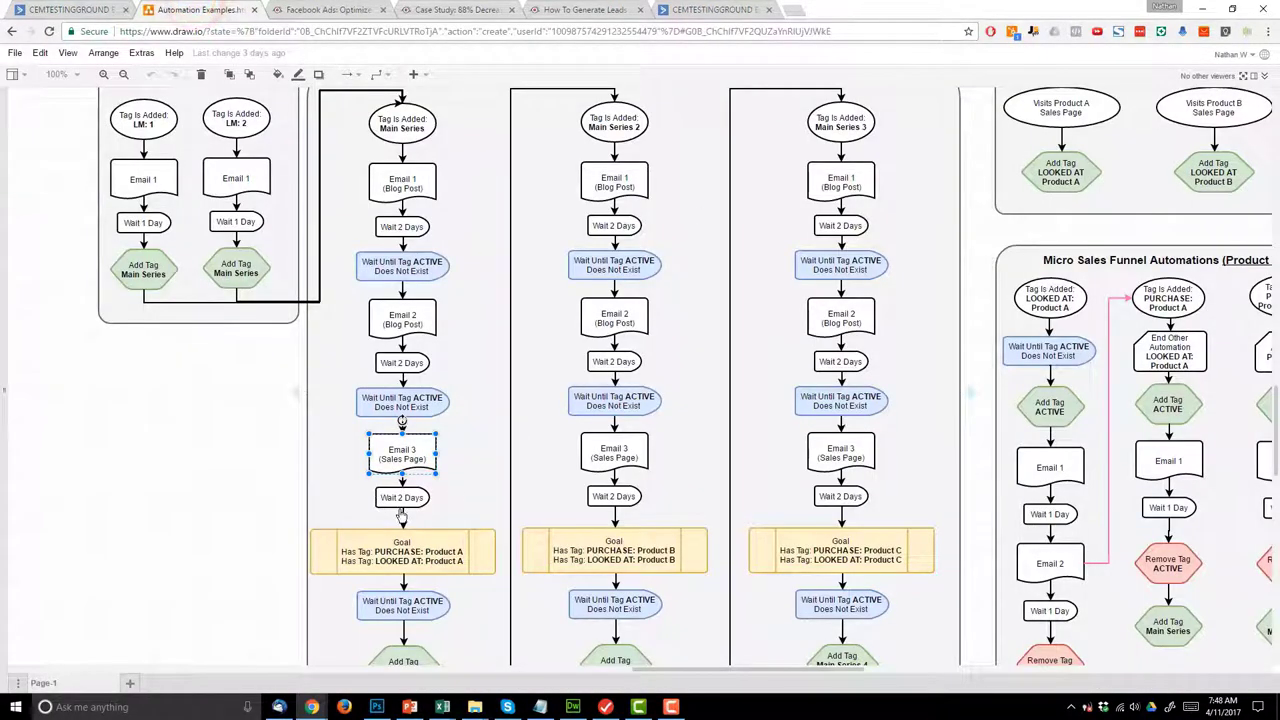
click(60, 10)
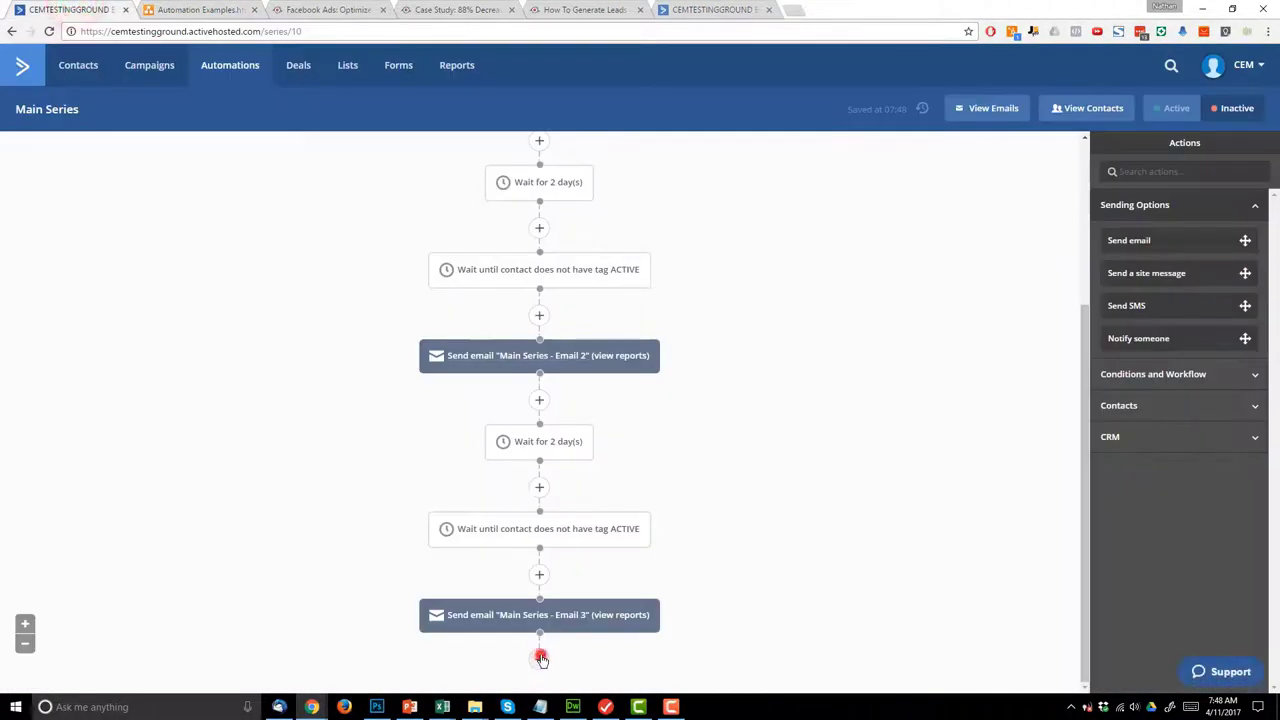
click(539, 656)
click(502, 186)
click(650, 152)
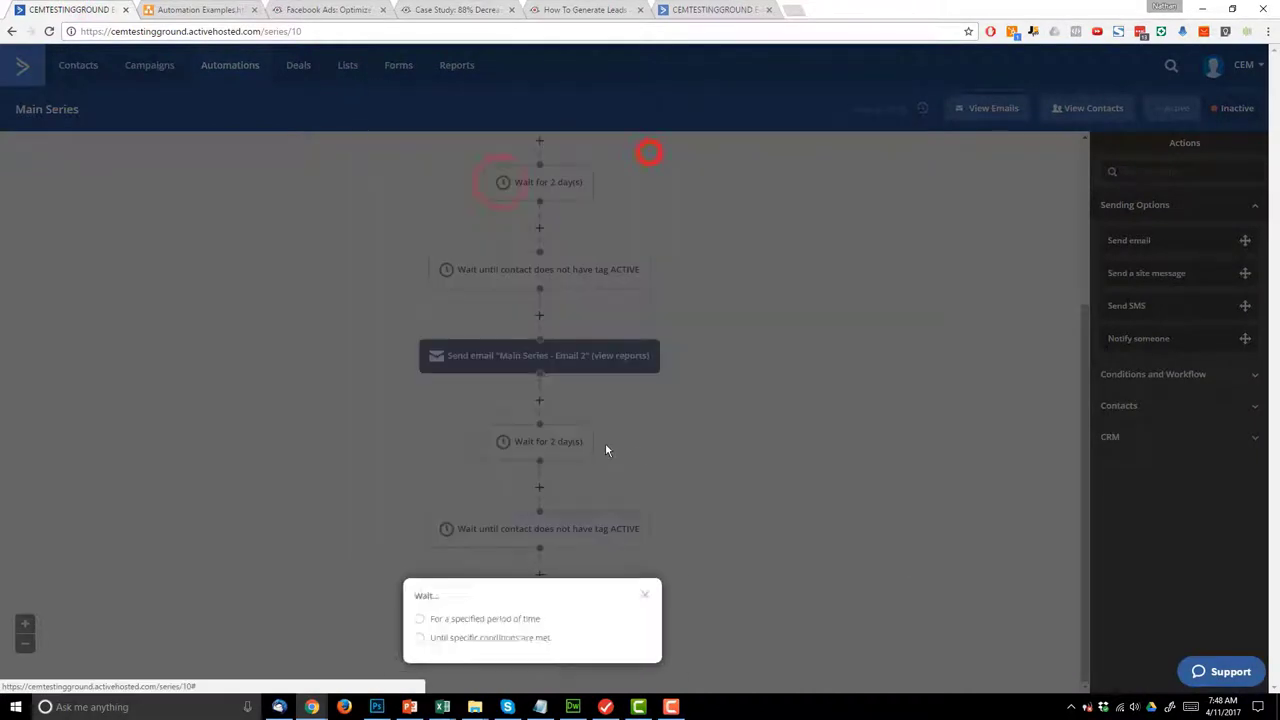
click(503, 627)
click(503, 616)
text(2)
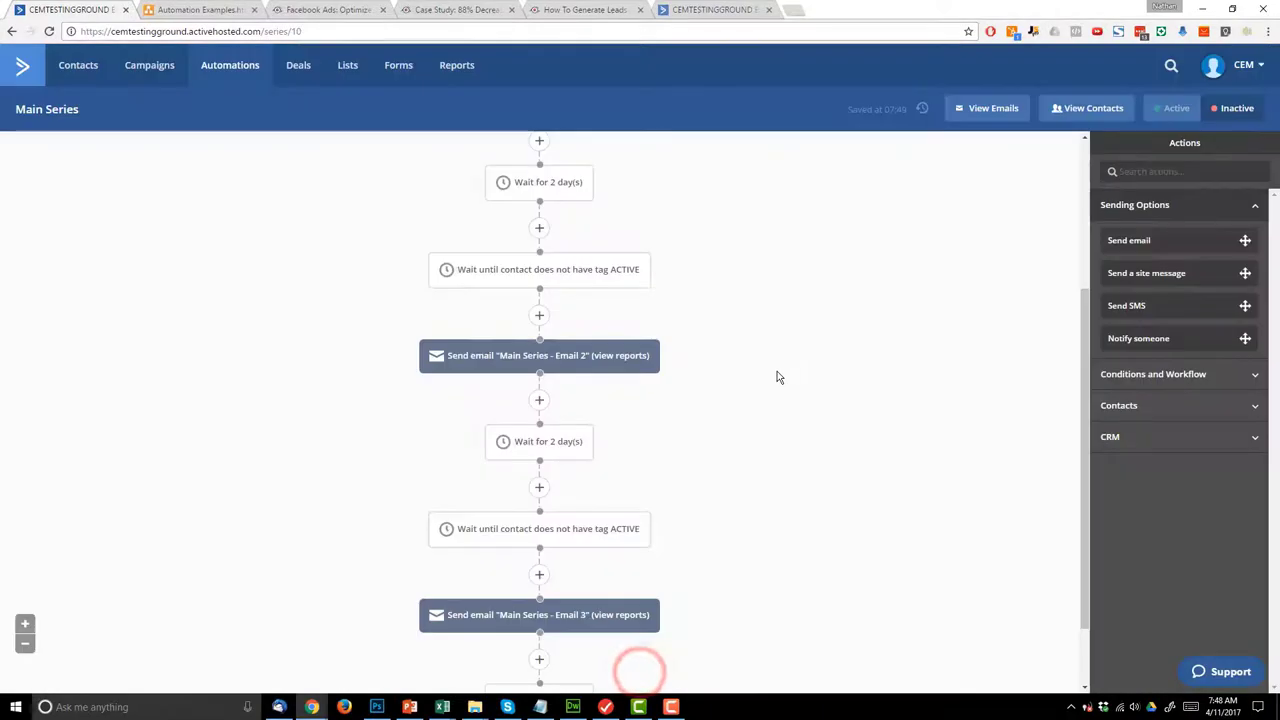
scroll(608, 657, down, 2)
- Add a goal step named 'Looked at or purchased FB Ads Course', checking it against the flowchart
click(540, 665)
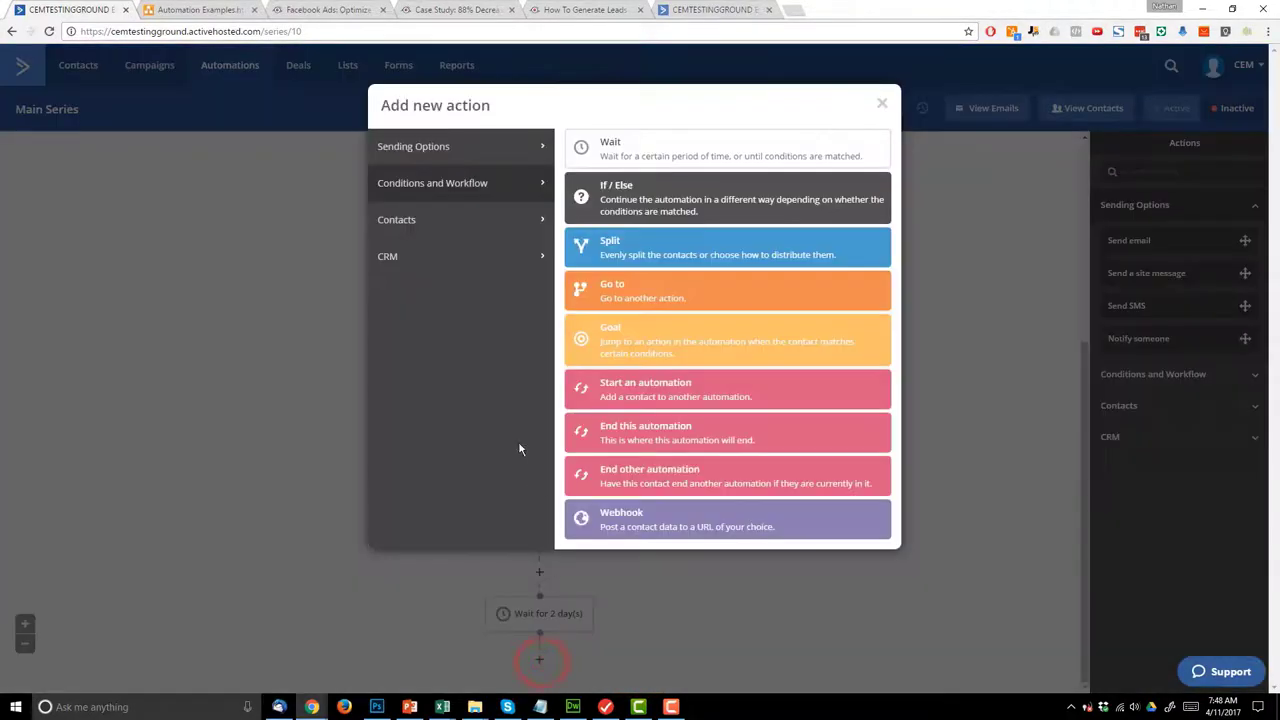
click(617, 351)
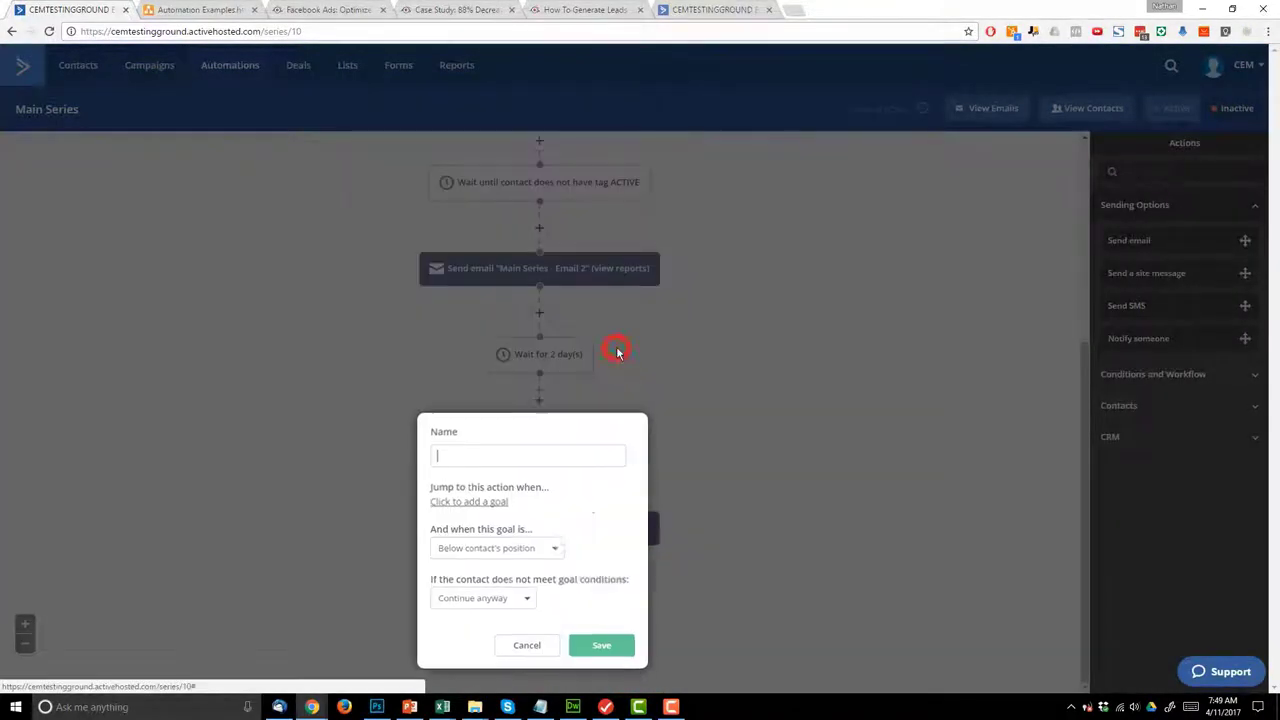
click(537, 457)
click(190, 9)
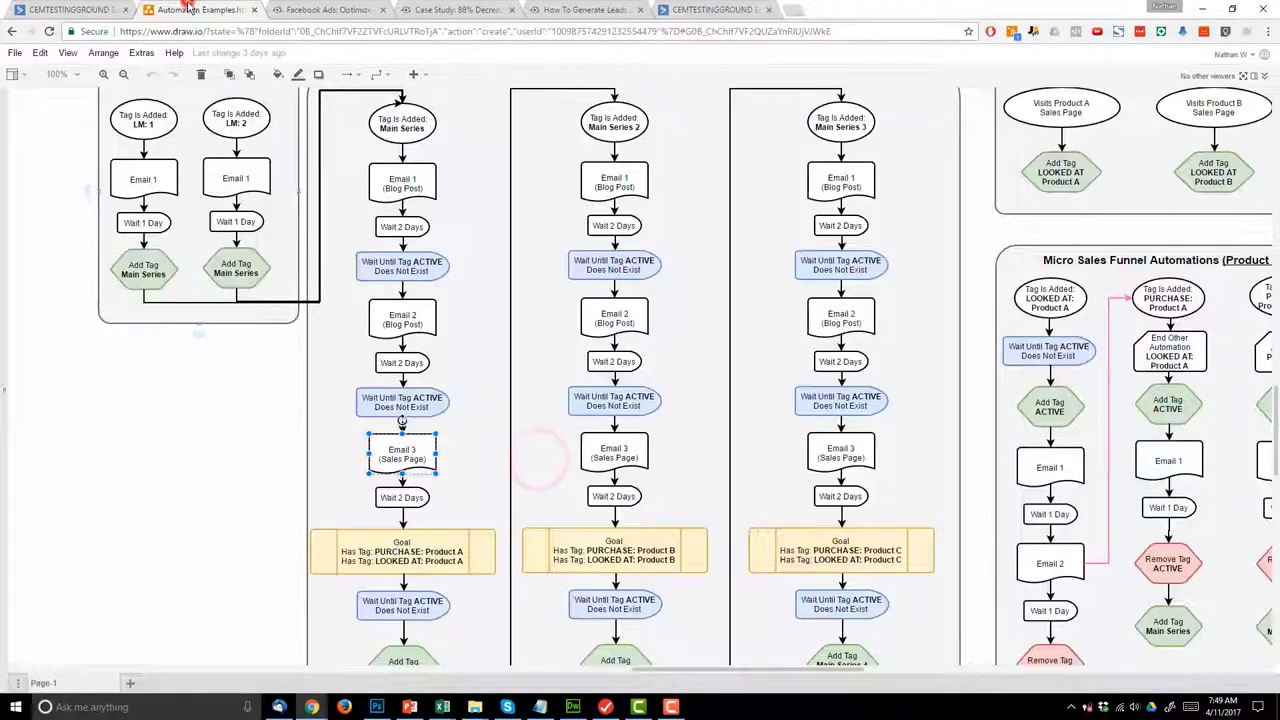
click(82, 8)
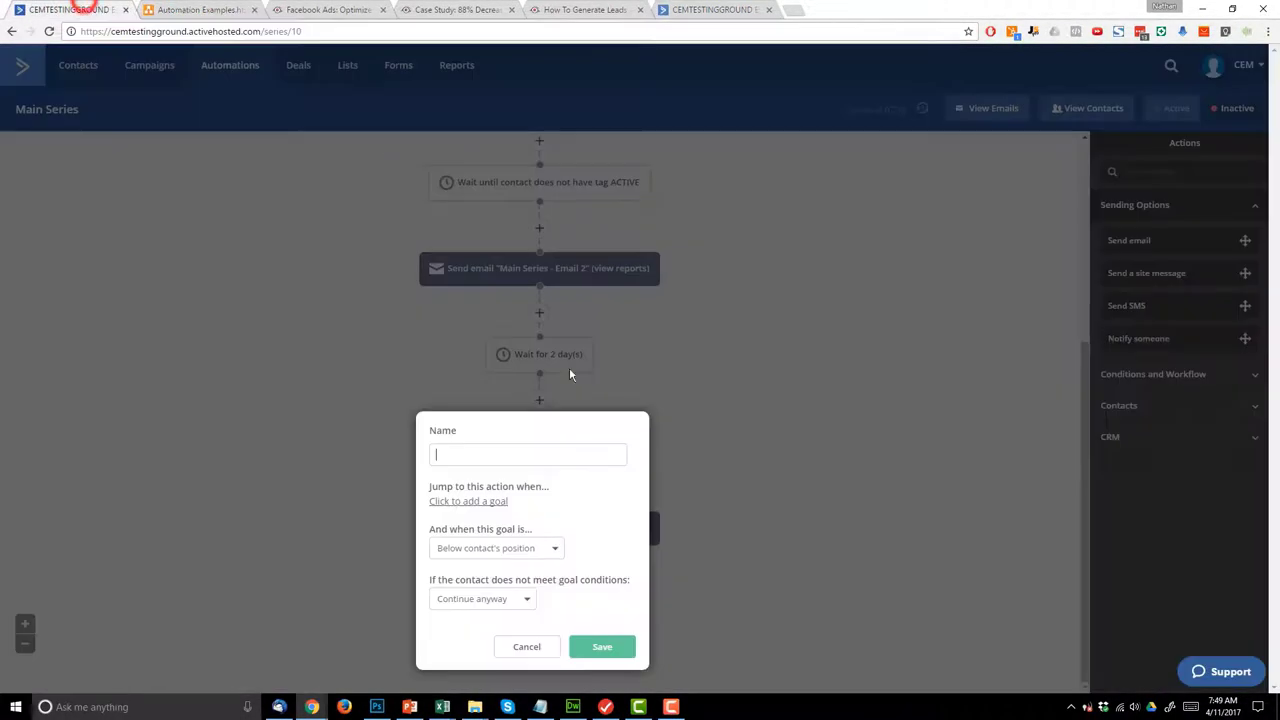
click(543, 451)
text(Looked at or purchas)
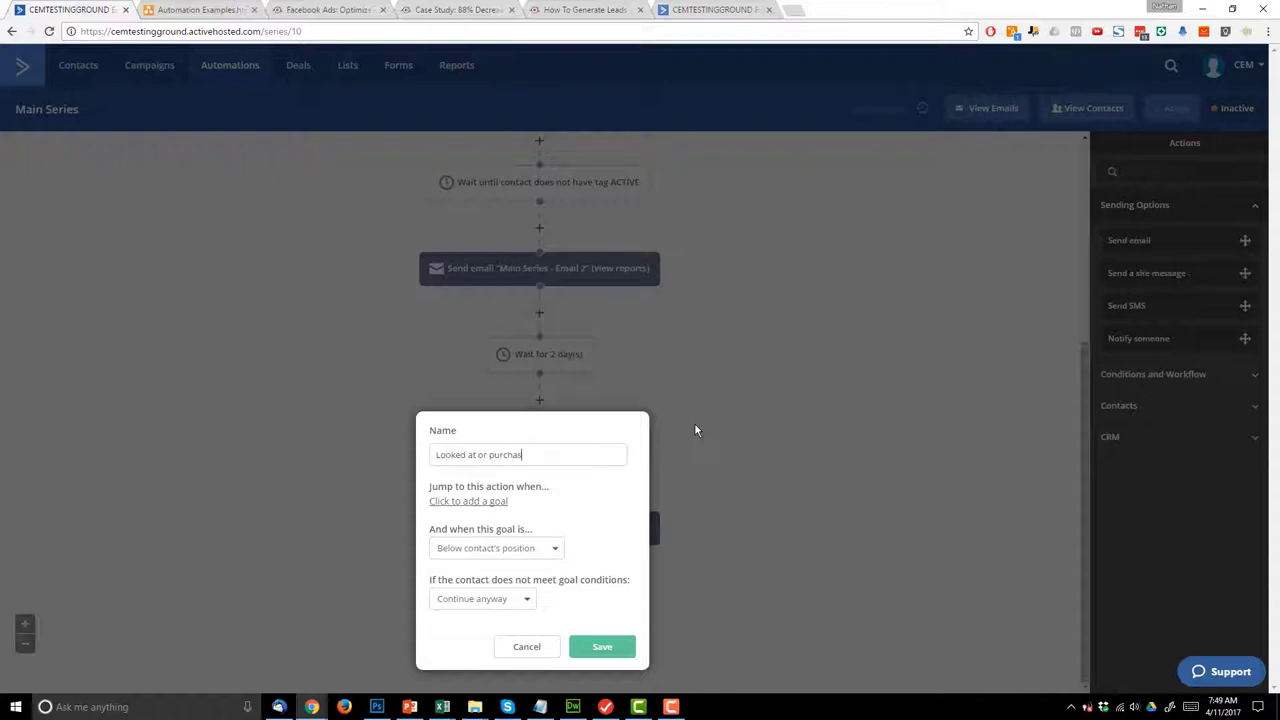
text(ed FB Ads Course)
click(193, 9)
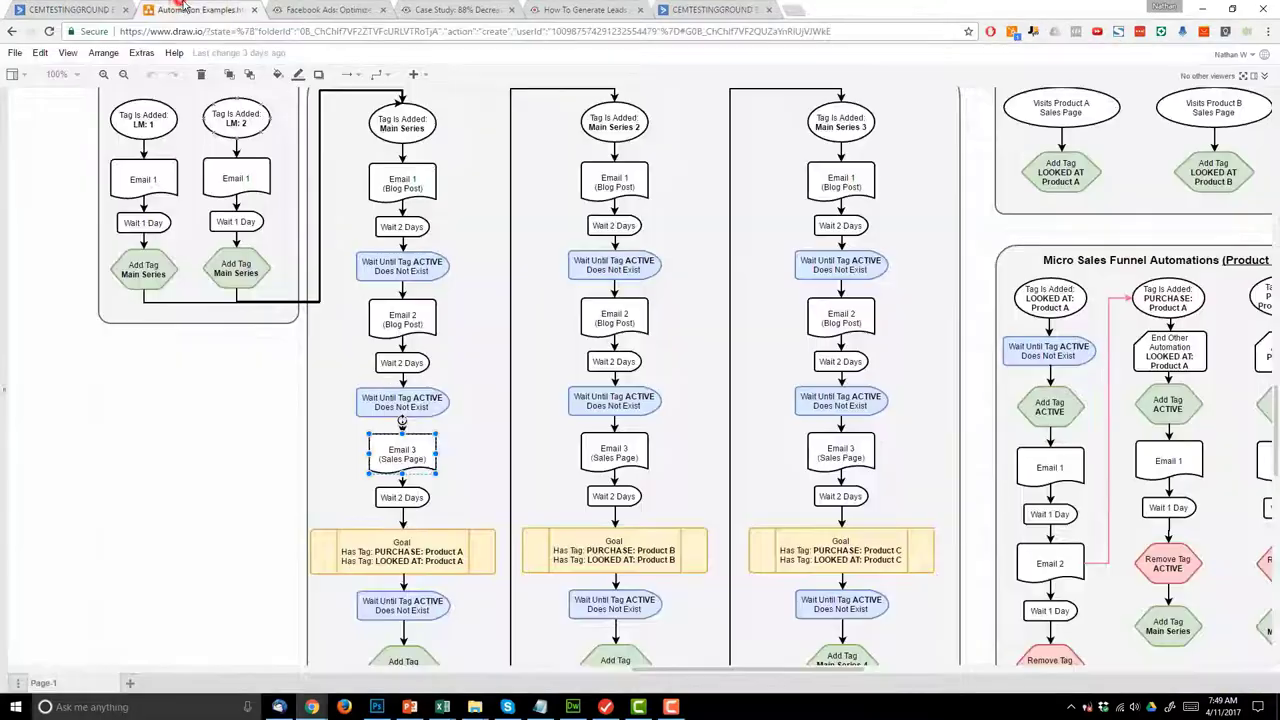
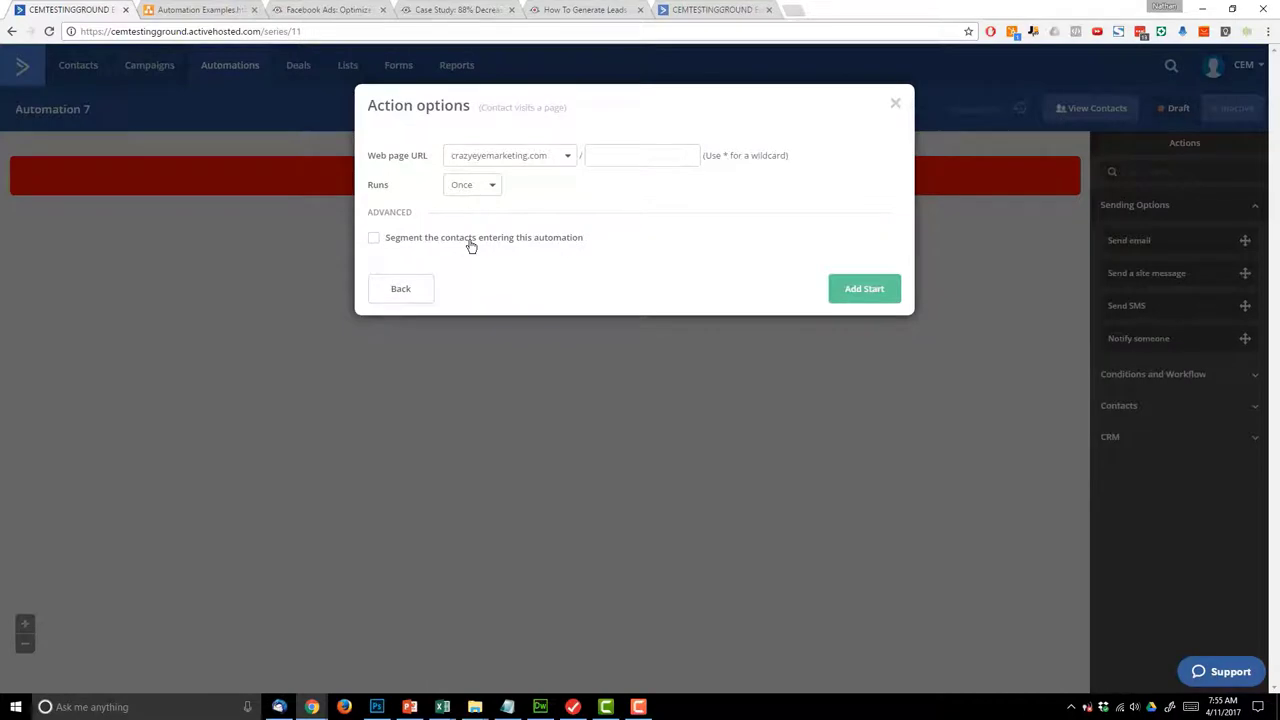
- Select the Facebook-ads sales funnel article's page path in the browser address bar
click(590, 9)
click(175, 31)
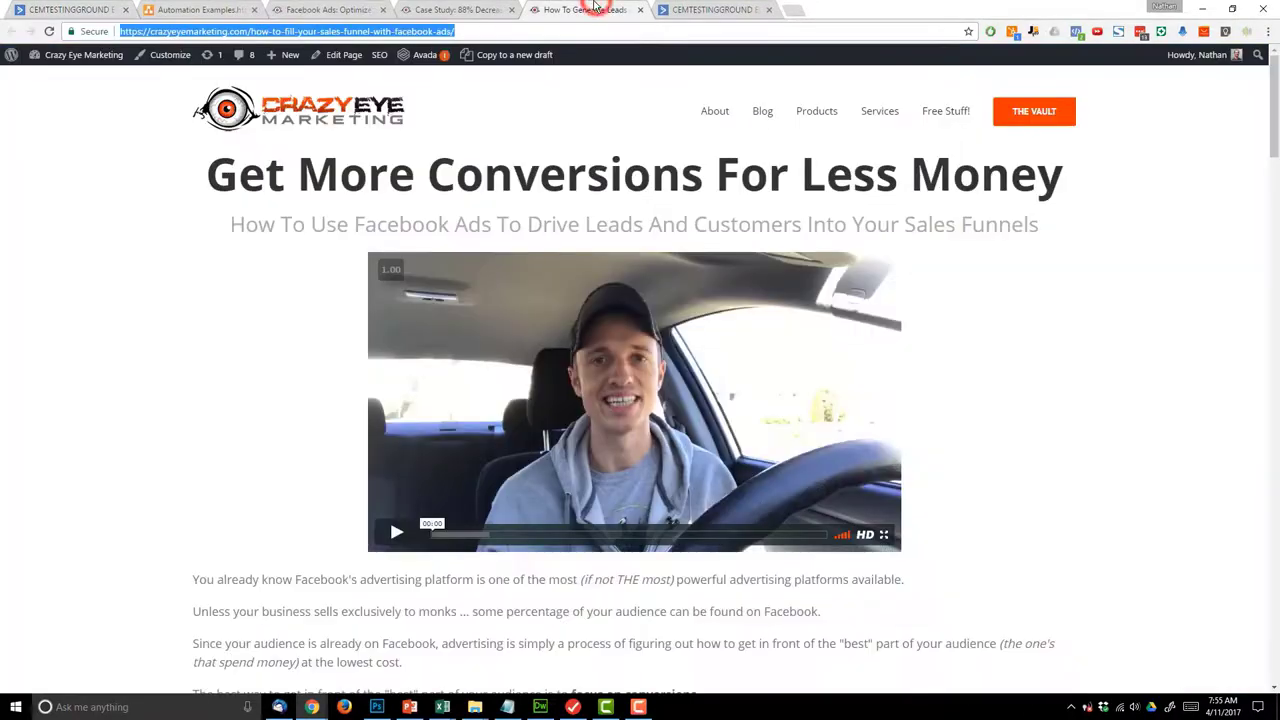
click(303, 31)
drag(250, 31, 452, 33)
key(ctrl+c)
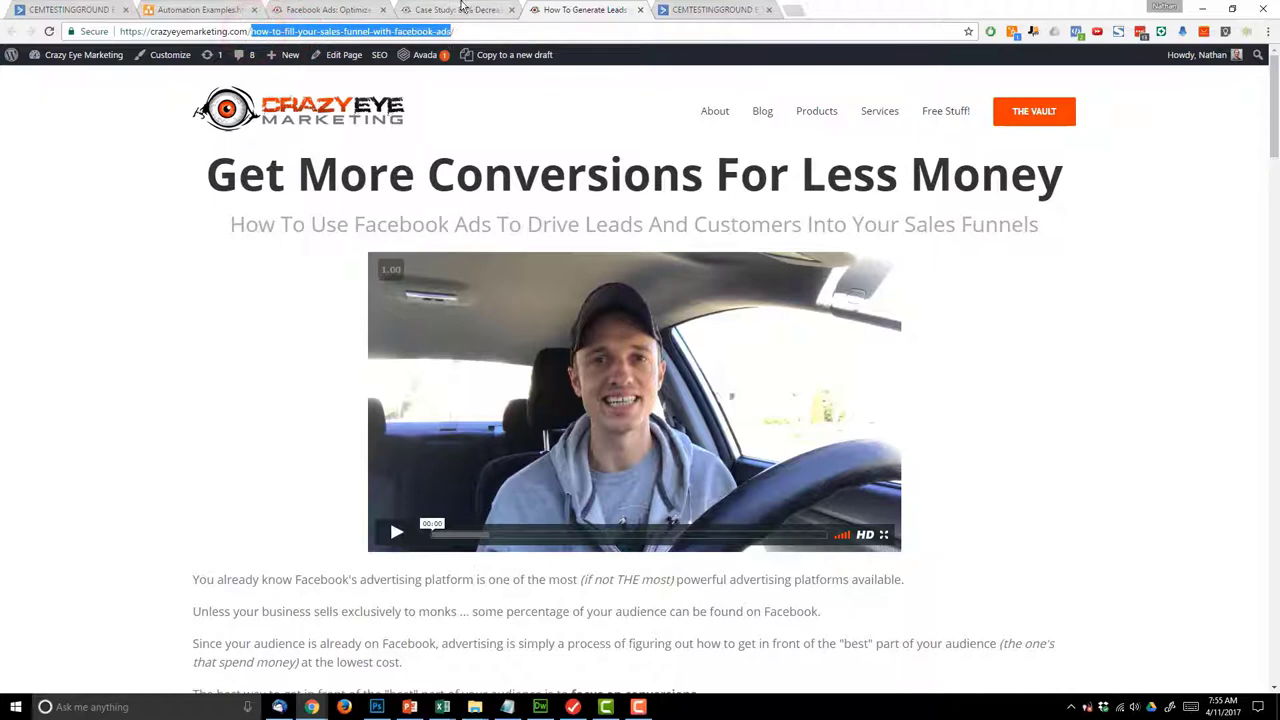
- Paste the path plus a trailing * into the Web page URL path and add it as the start trigger
click(92, 9)
click(640, 155)
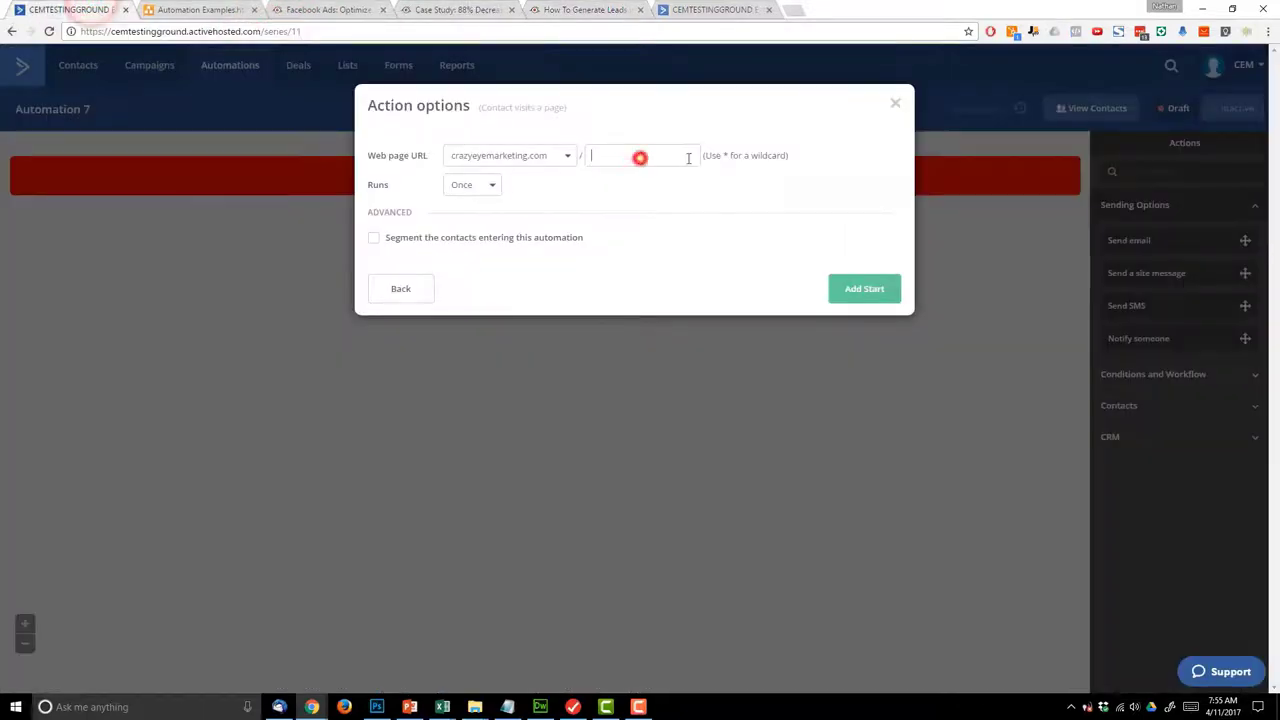
key(ctrl+v)
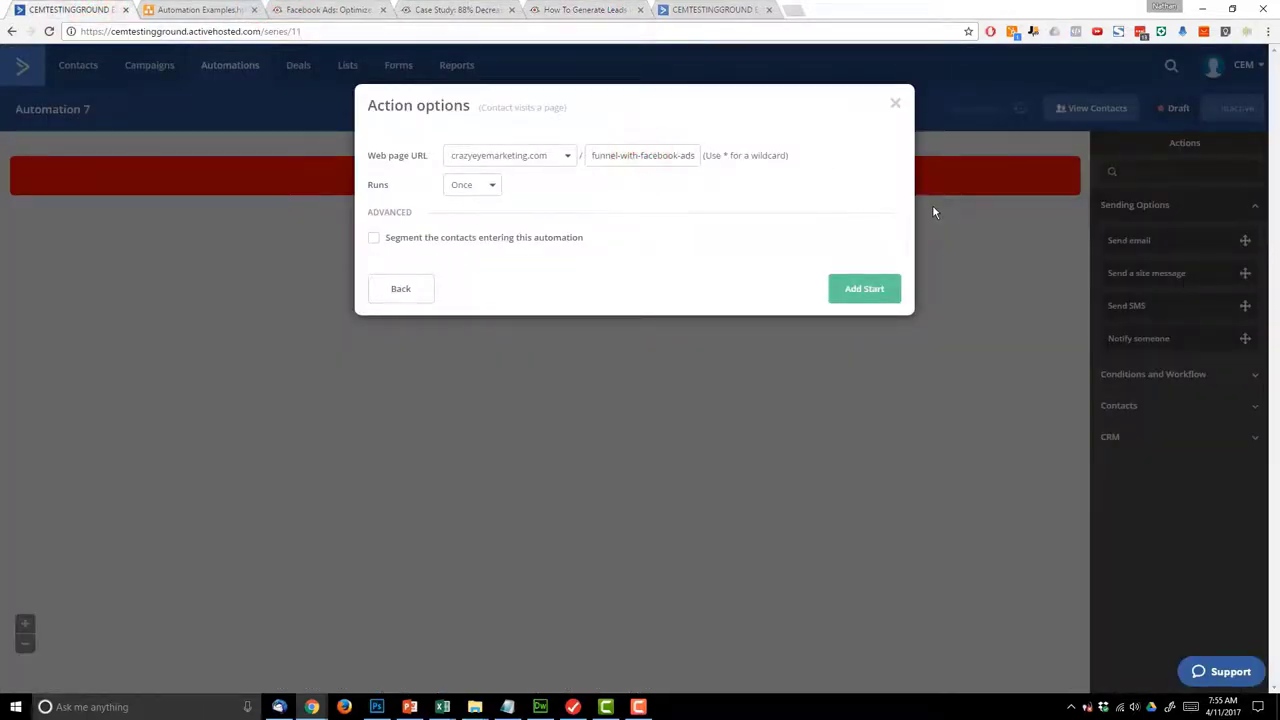
text(*)
drag(697, 155, 689, 152)
click(689, 155)
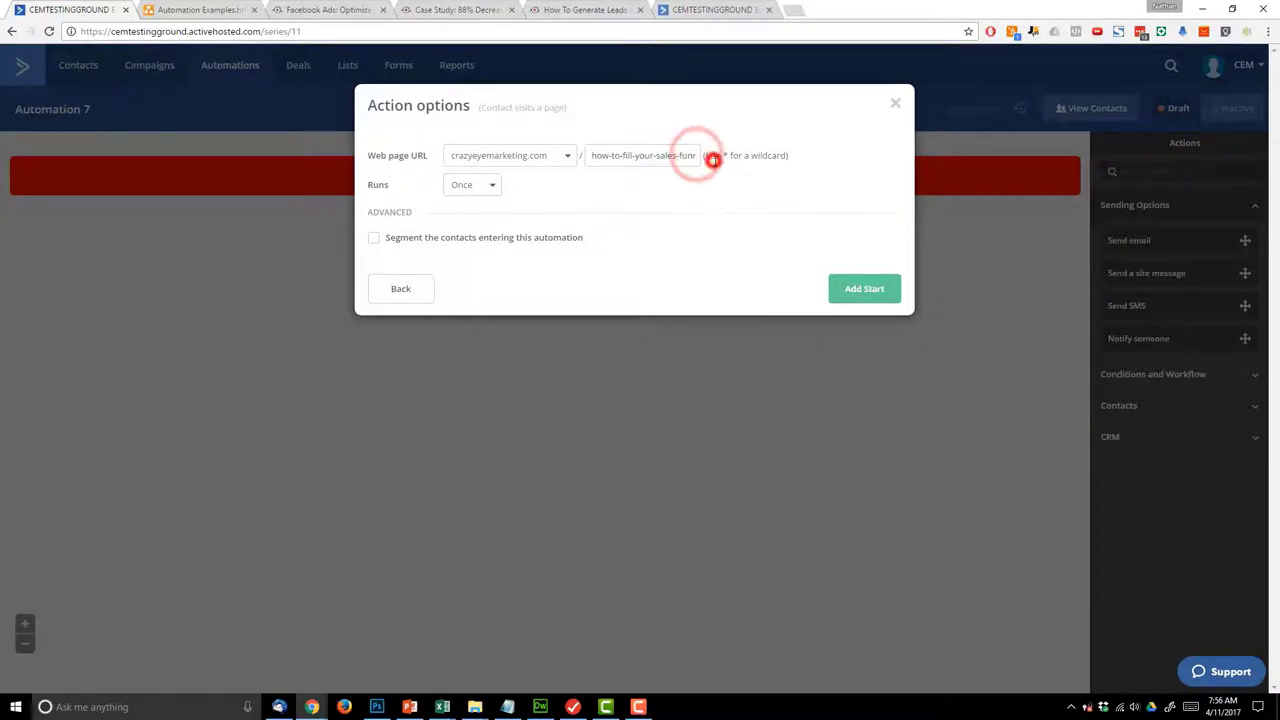
triple_click(668, 156)
click(671, 155)
drag(692, 155, 677, 157)
click(680, 155)
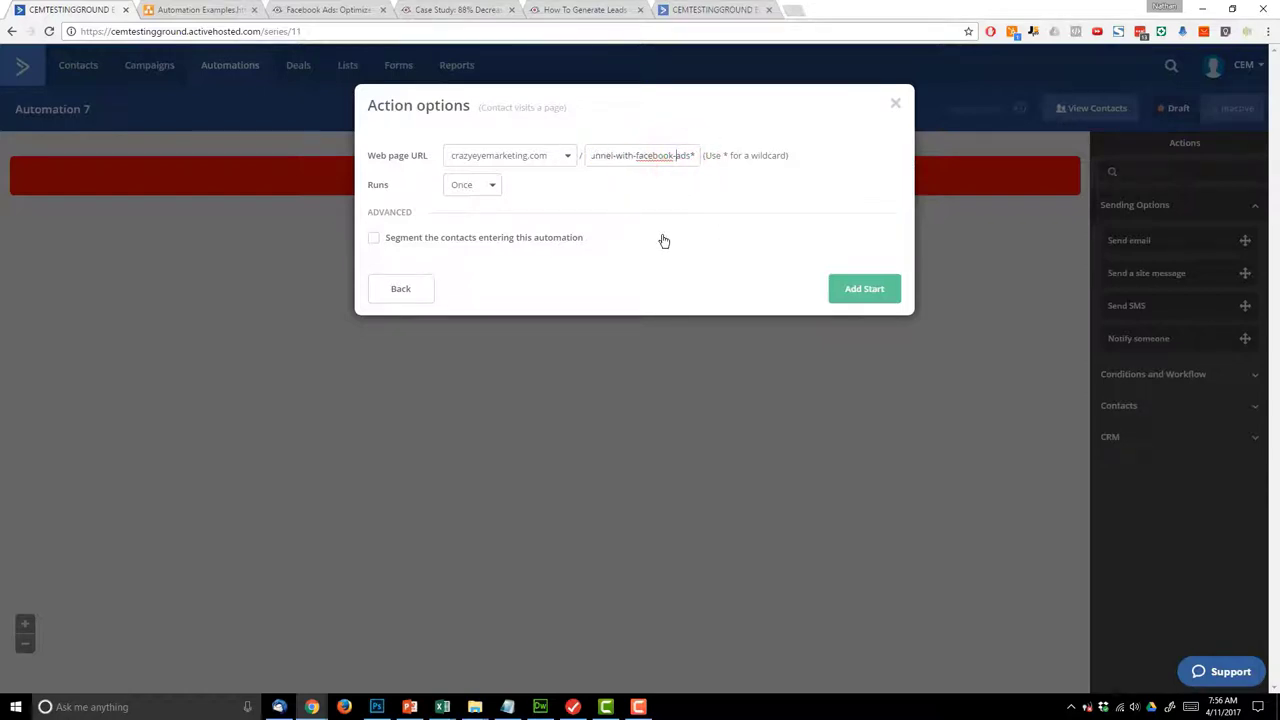
click(868, 292)
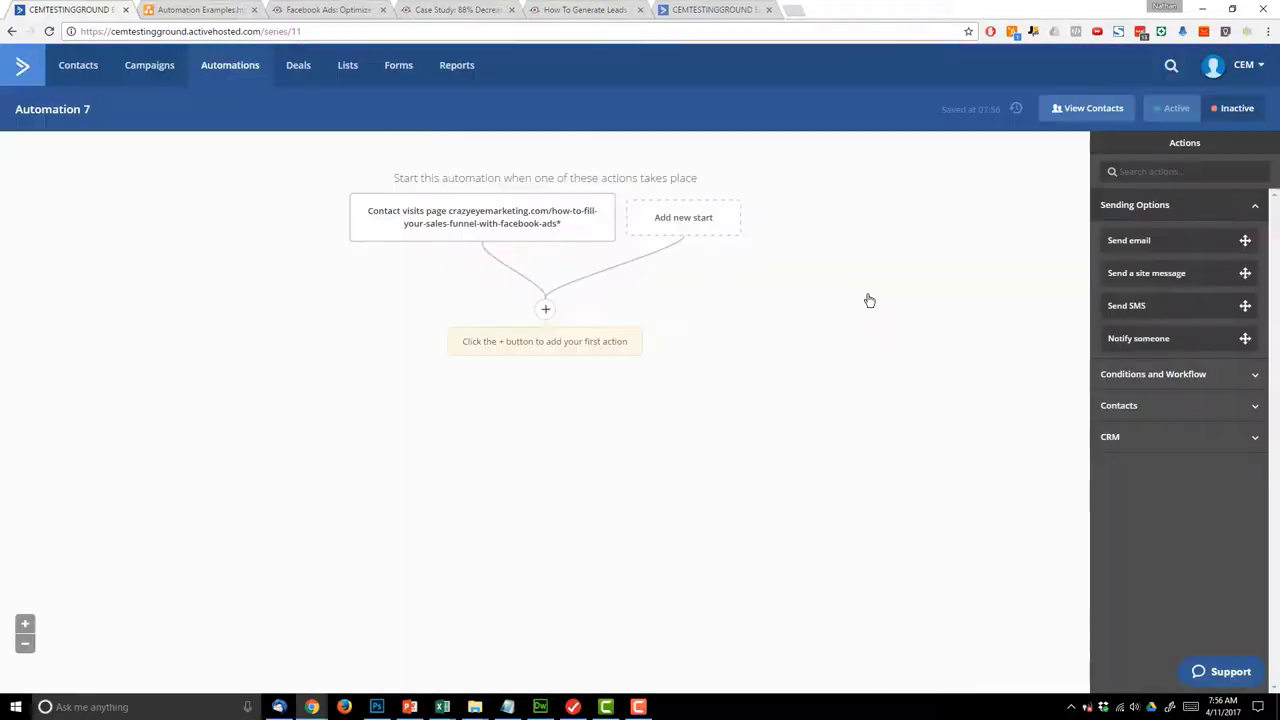
- Rename the automation to 'Add tag - "LOOKED AT: Product A"'
click(80, 110)
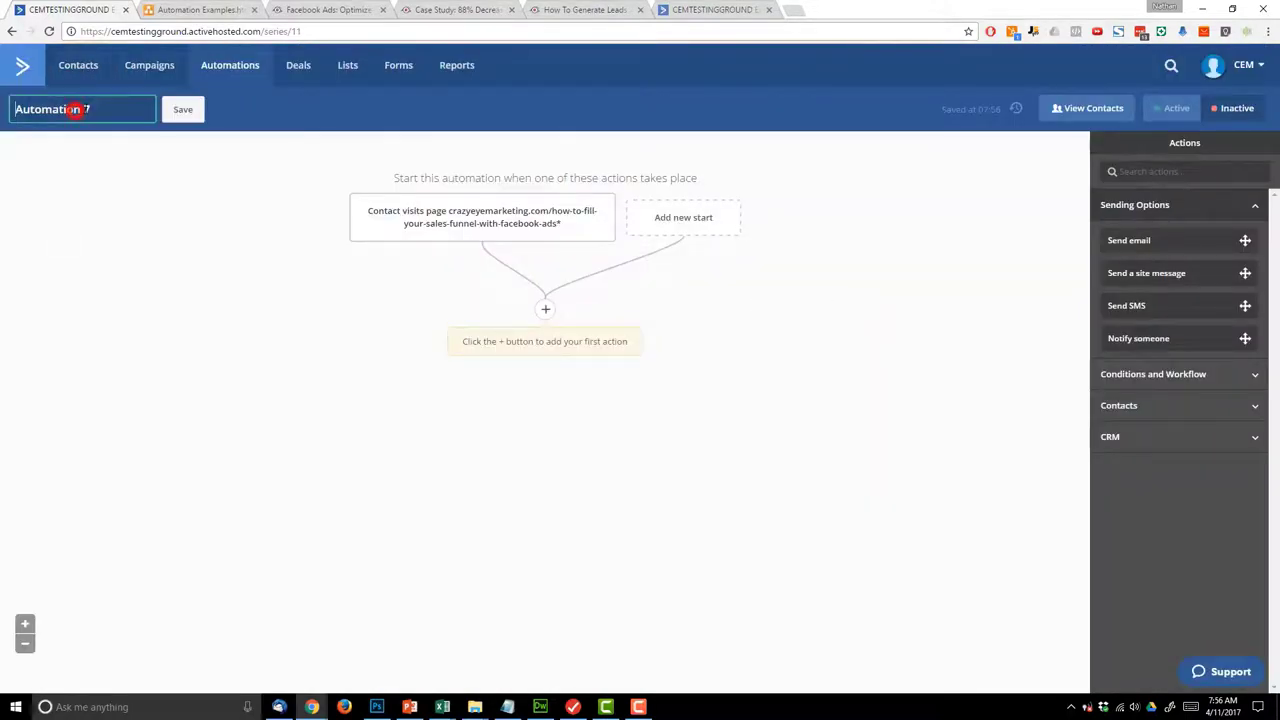
key(ctrl+a)
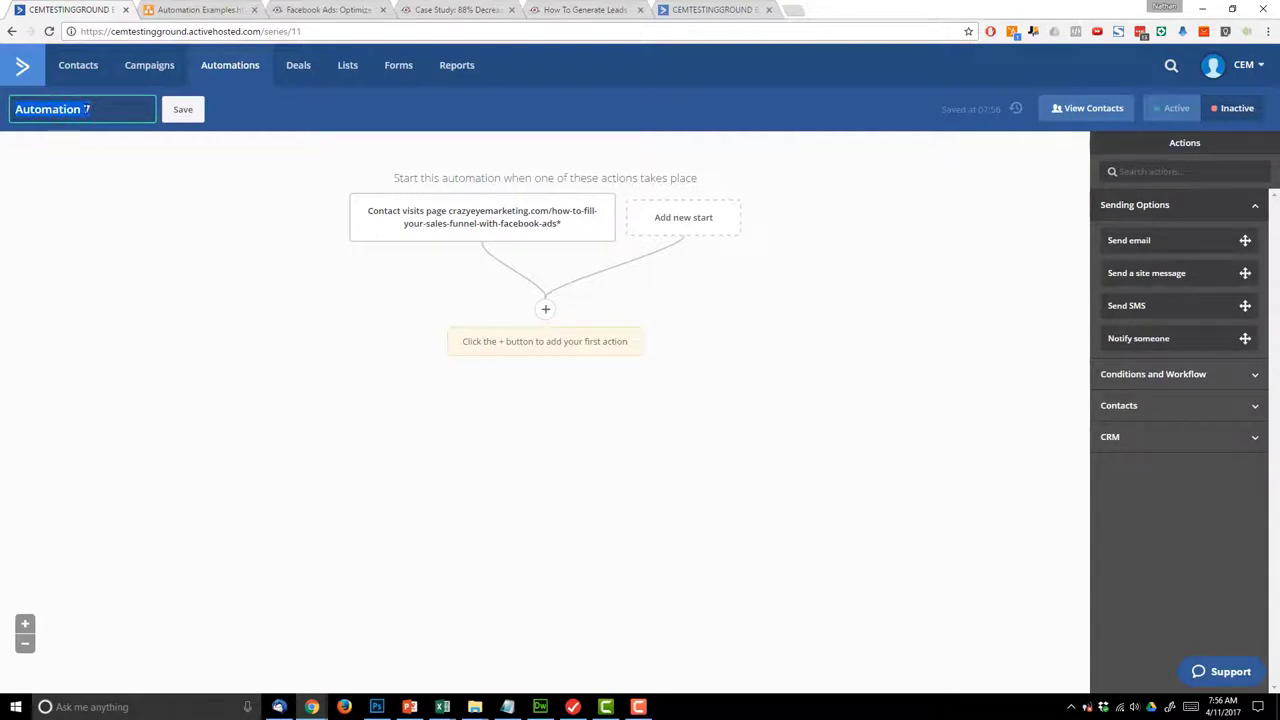
text(Add tag)
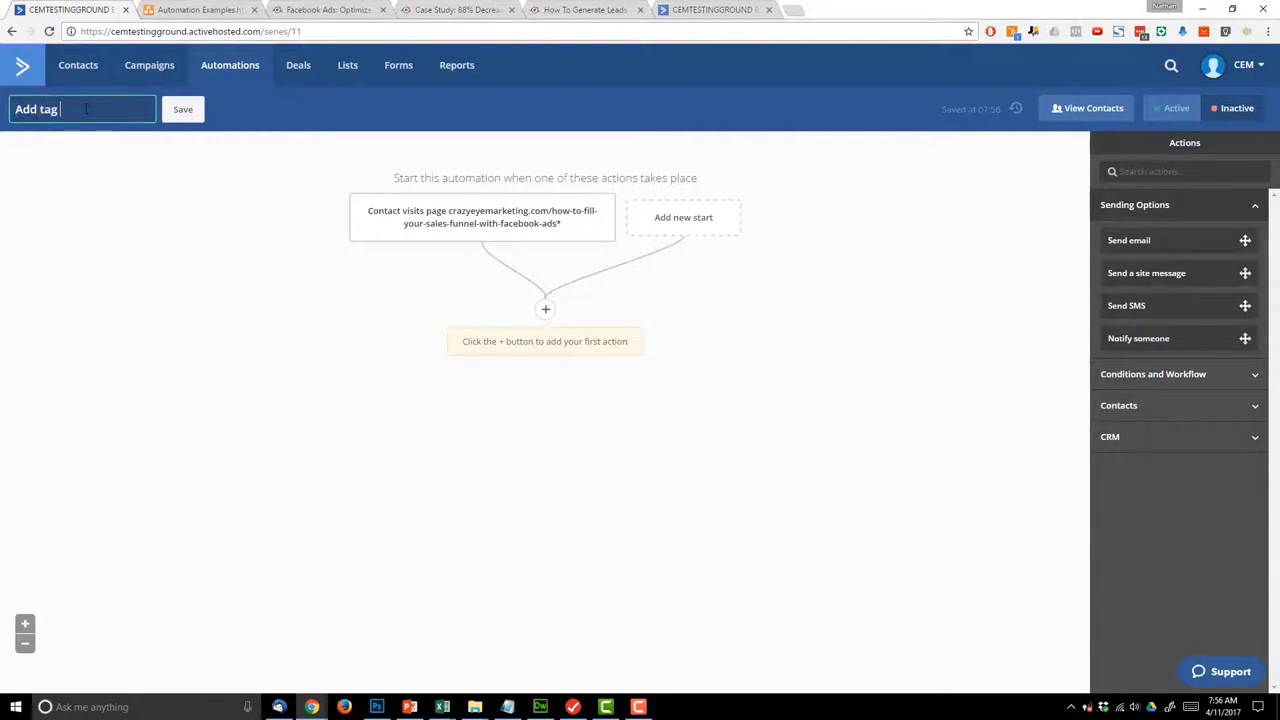
text( - "LOOKED)
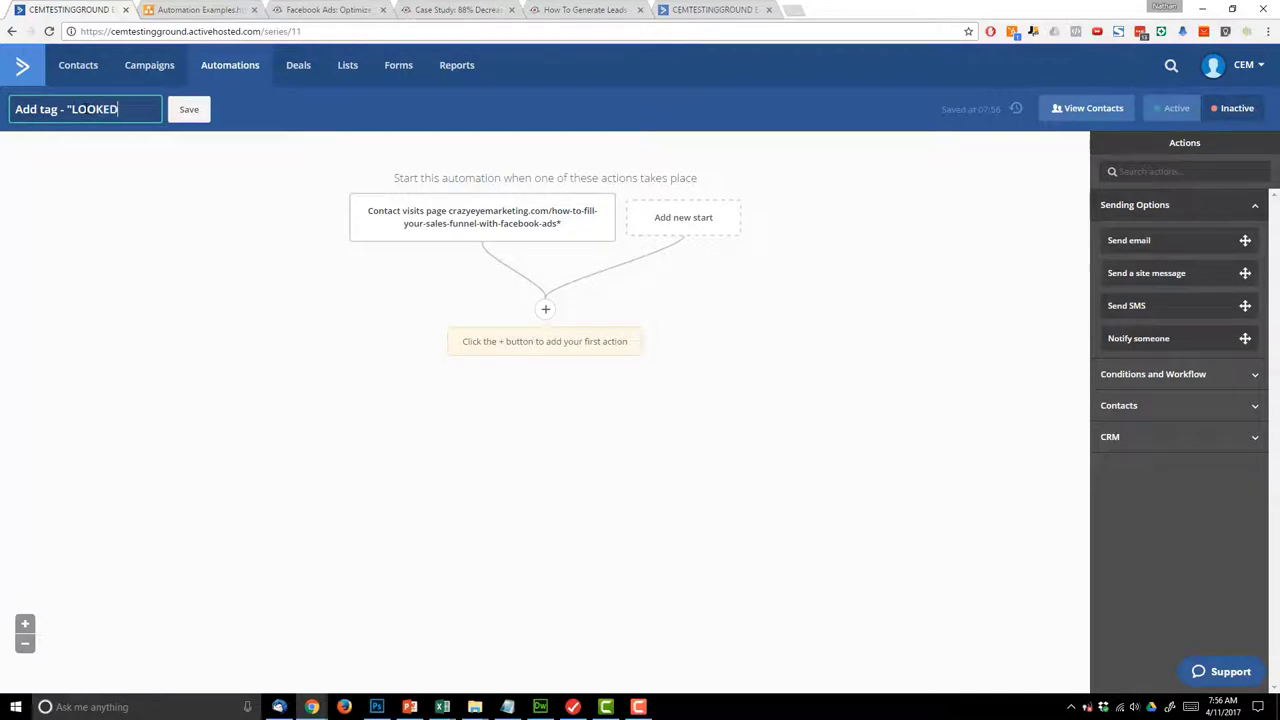
text( AT: )
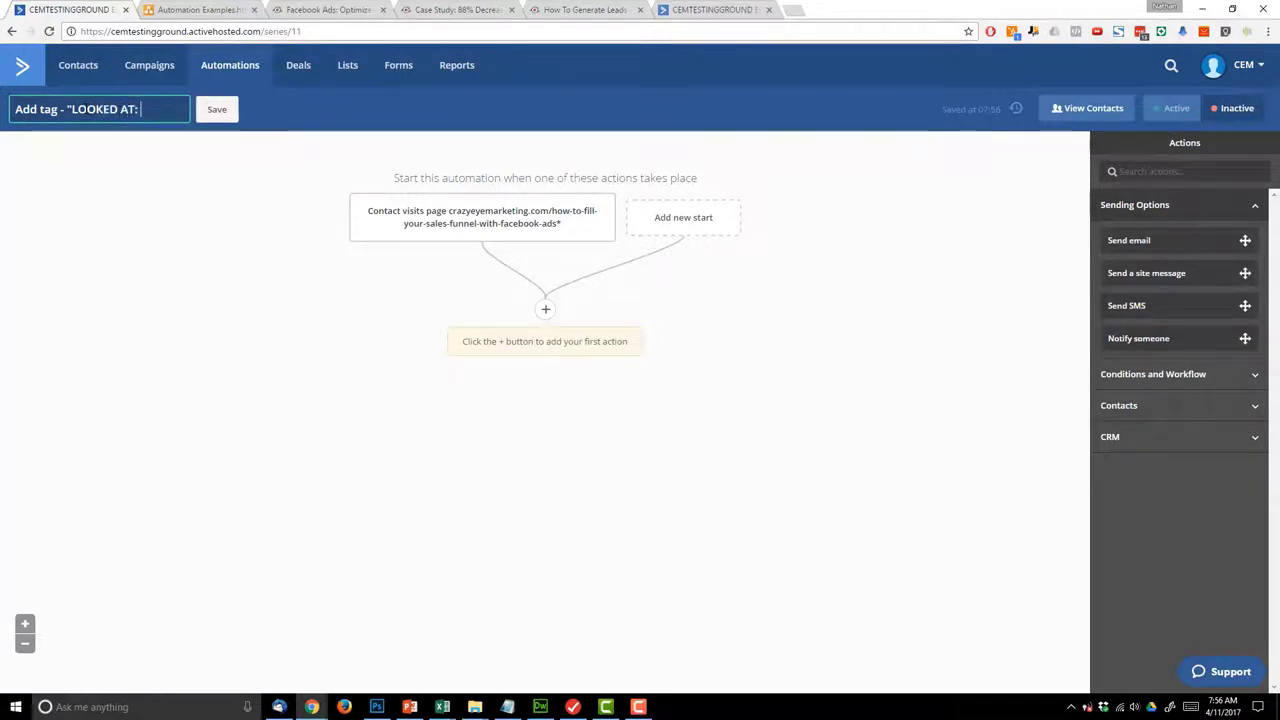
text(Product A)
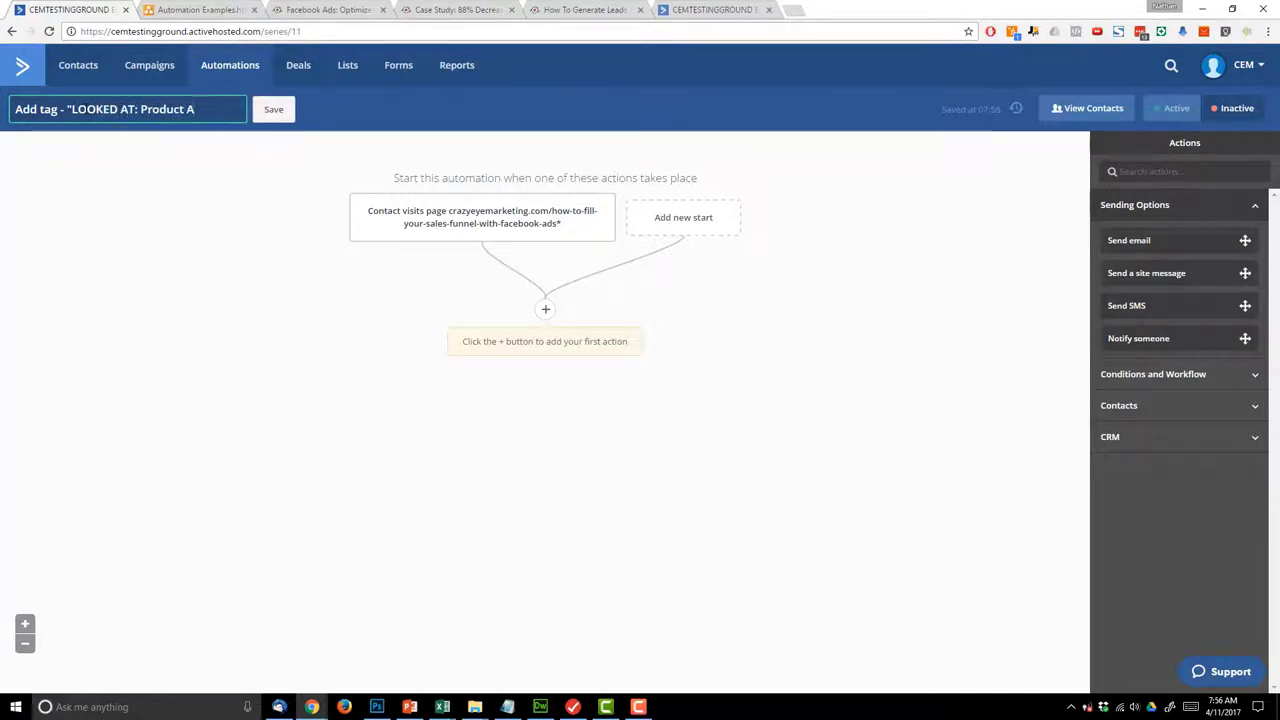
text(")
click(284, 110)
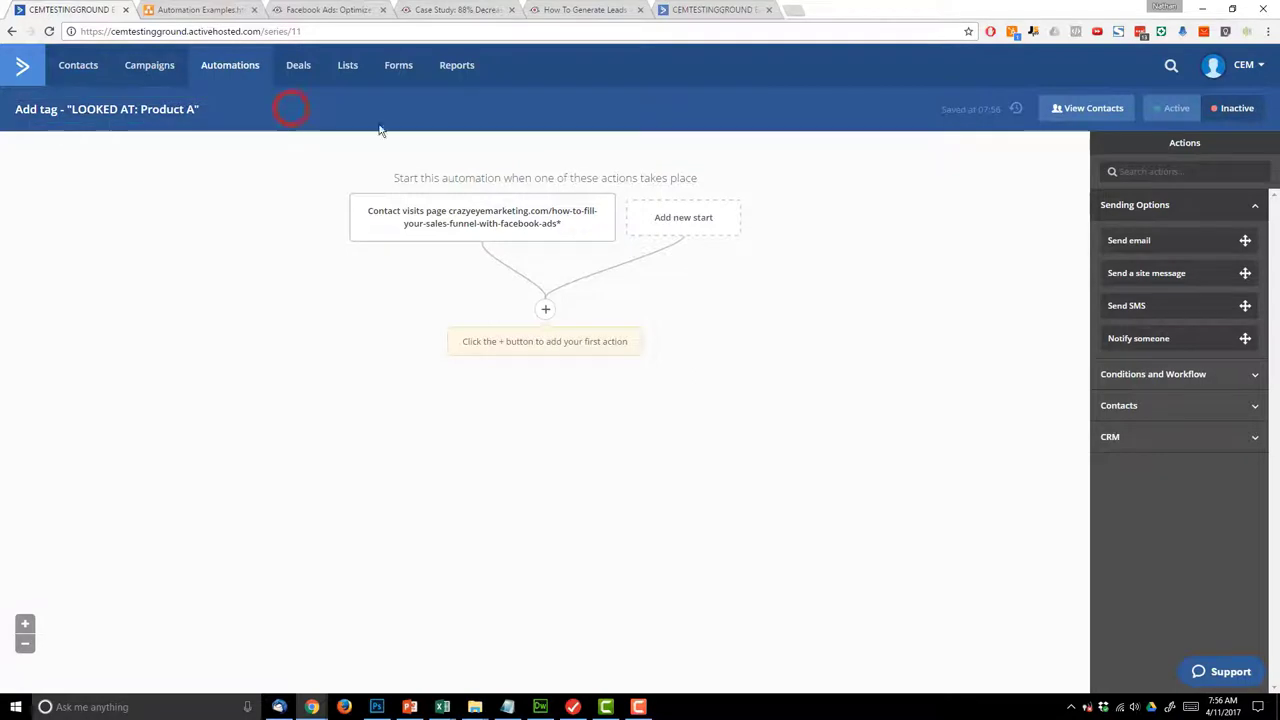
- Add a step tagging contacts LOOKED AT: Product A and set the automation Active
click(545, 309)
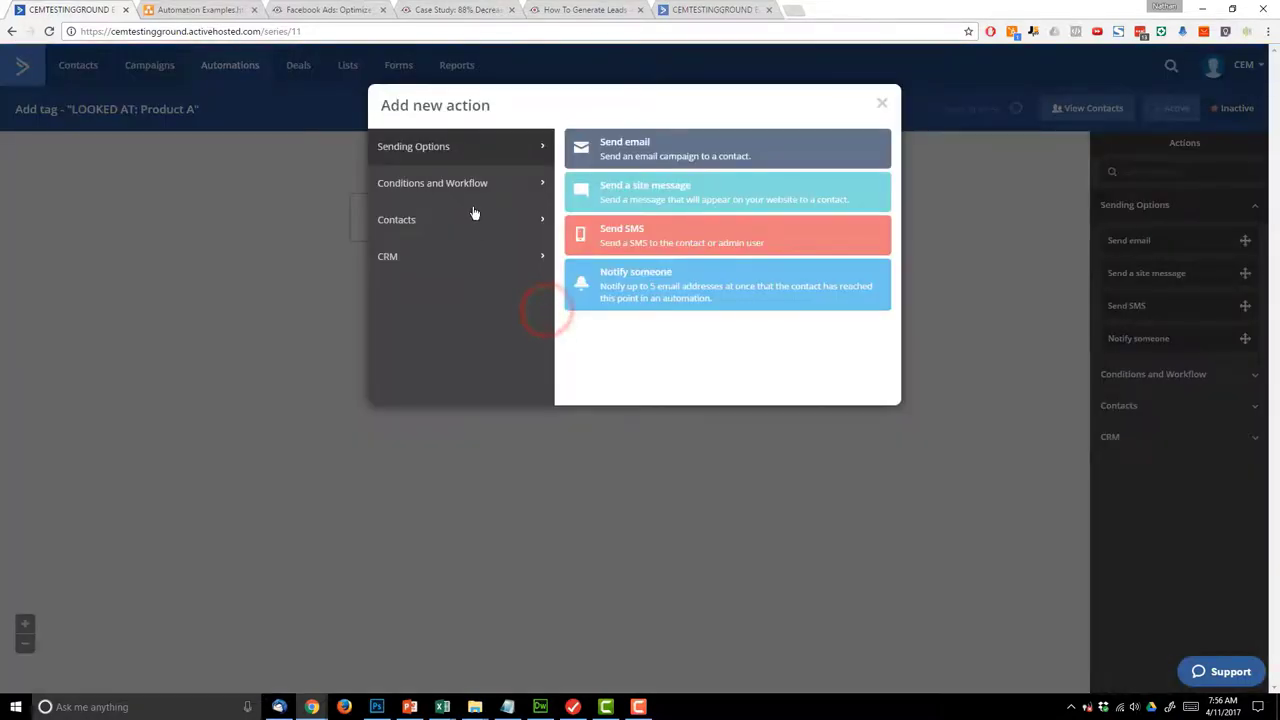
click(475, 217)
click(682, 286)
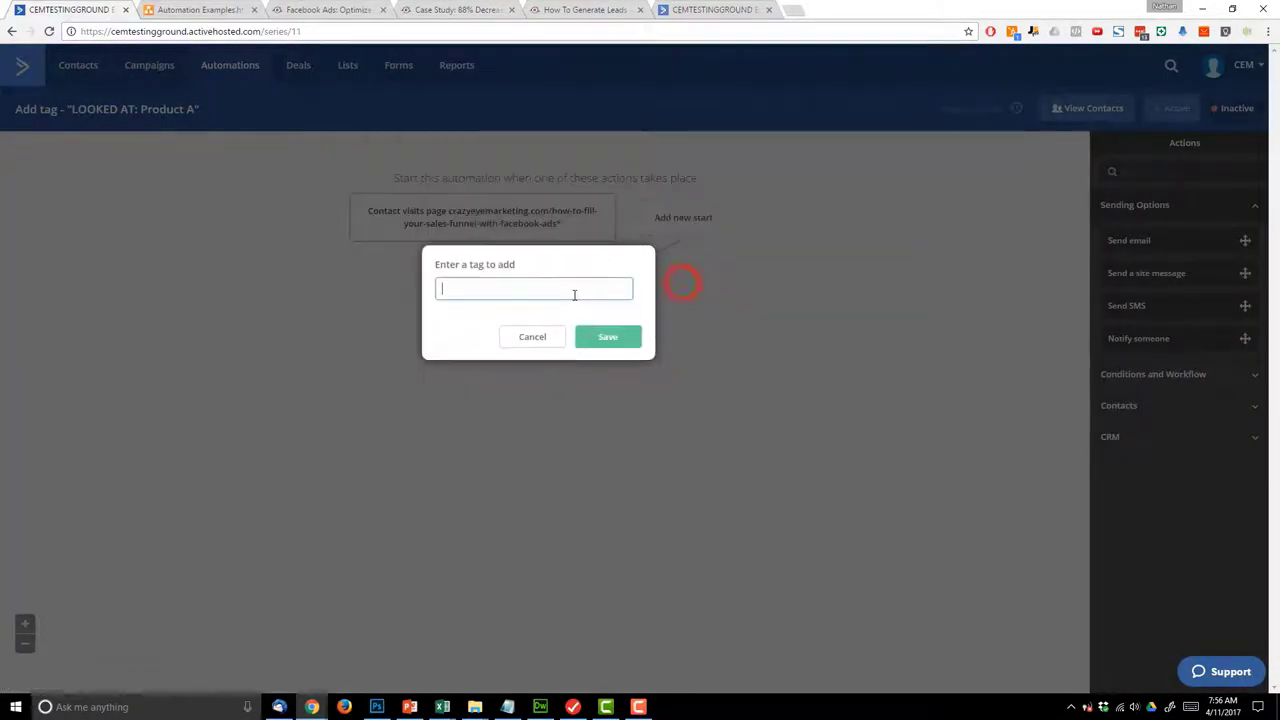
click(573, 291)
text(LOOKED A)
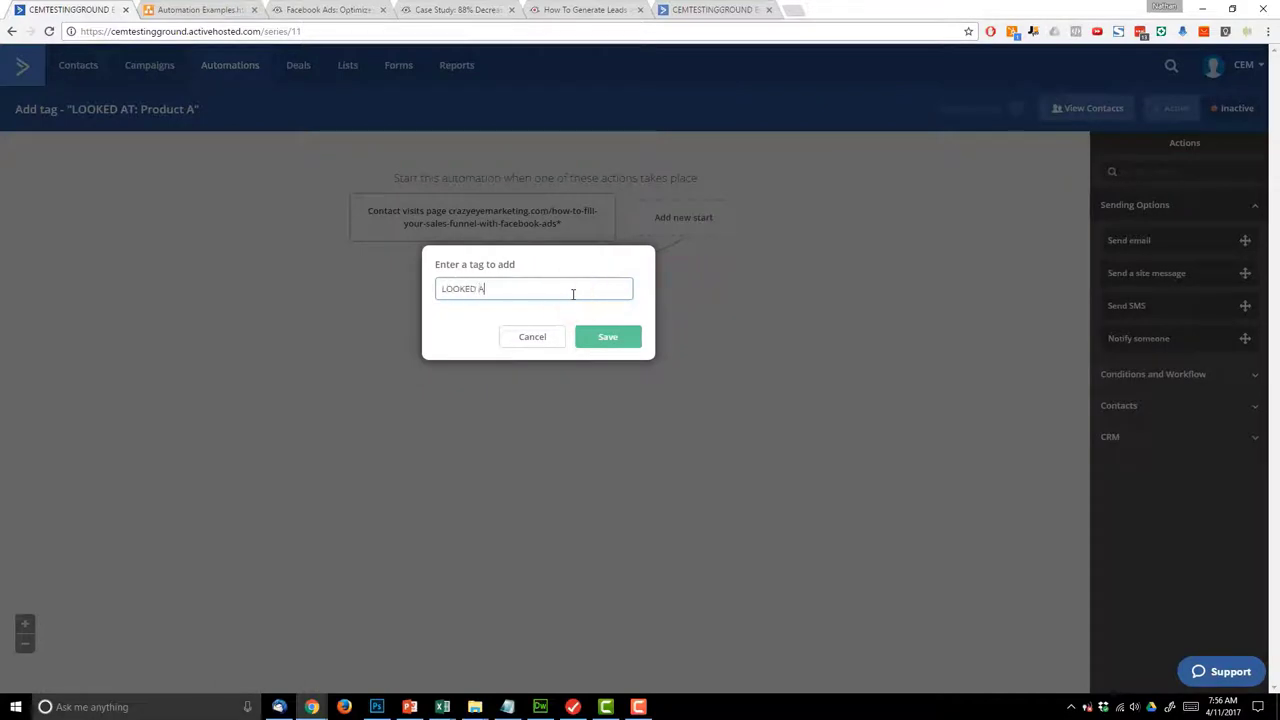
text(T: Pro)
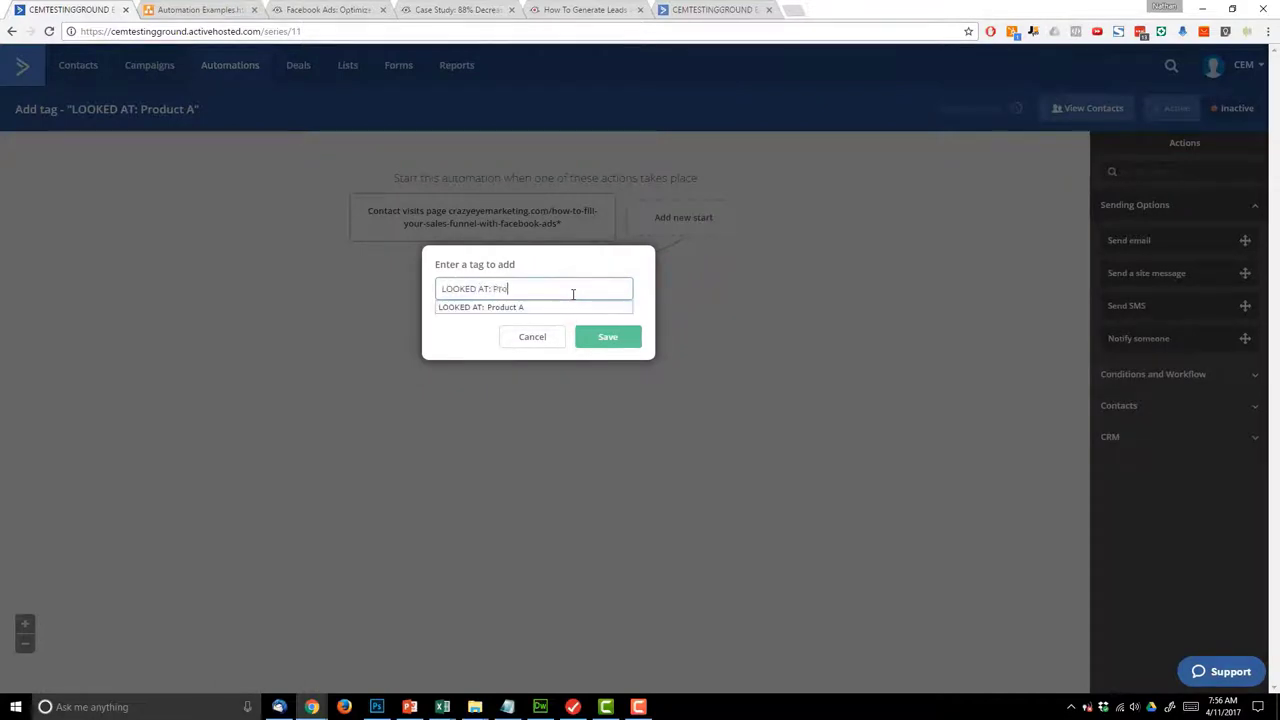
text(duc)
click(528, 307)
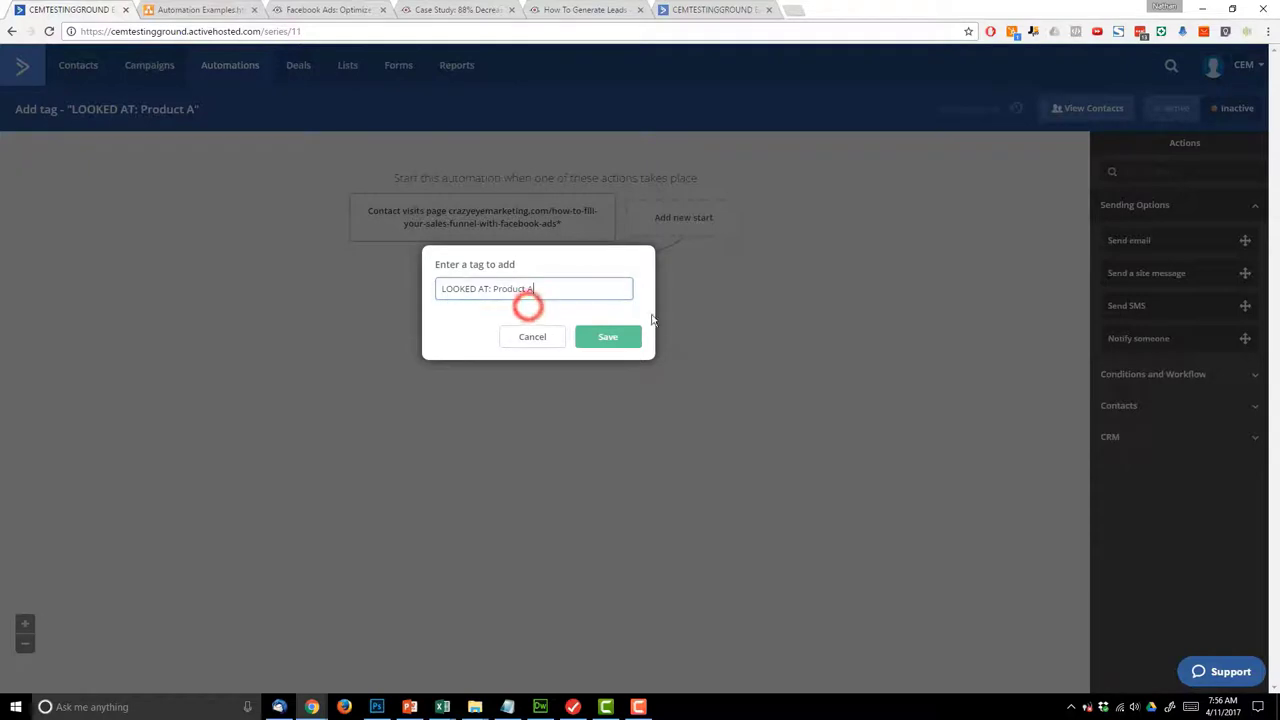
click(607, 339)
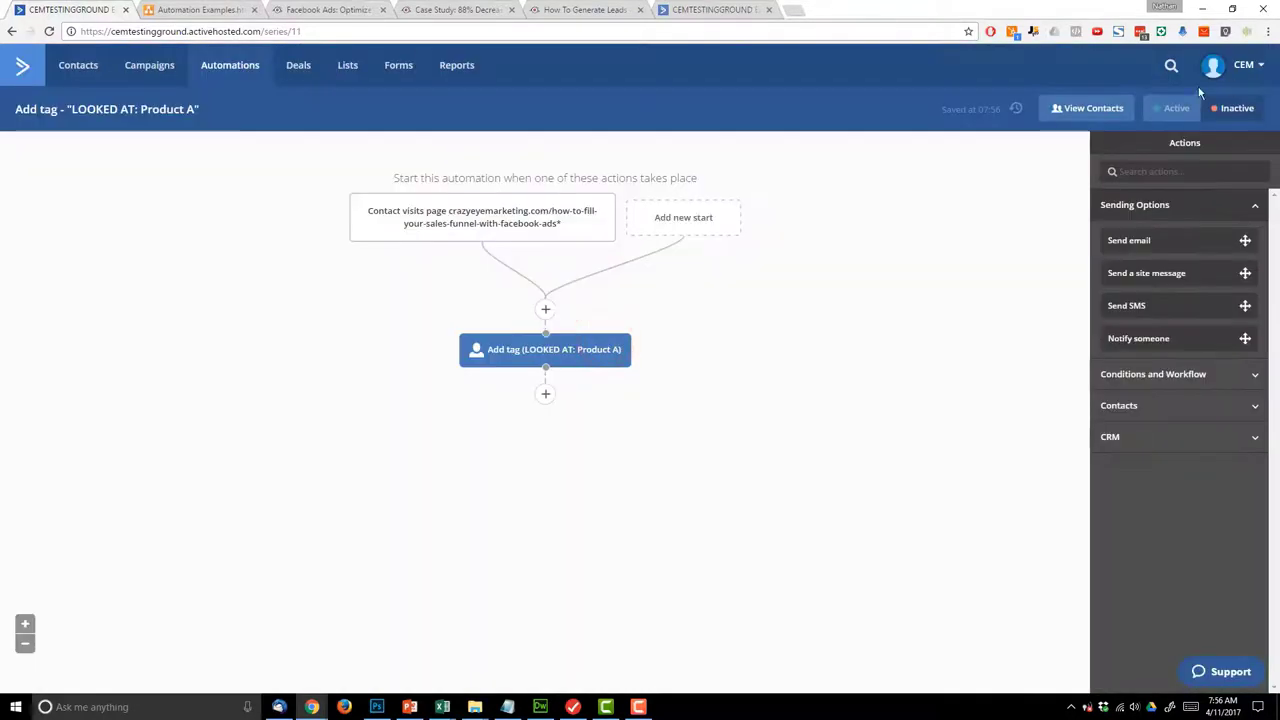
click(1181, 112)
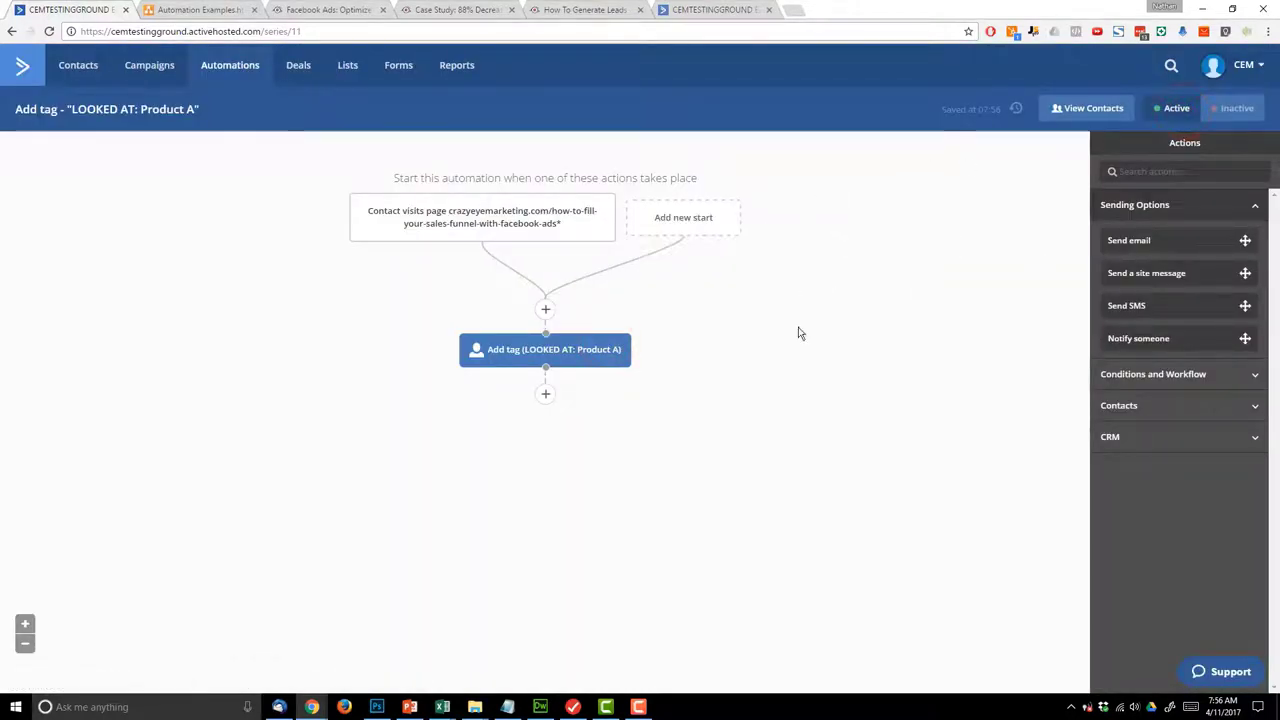
click(195, 9)
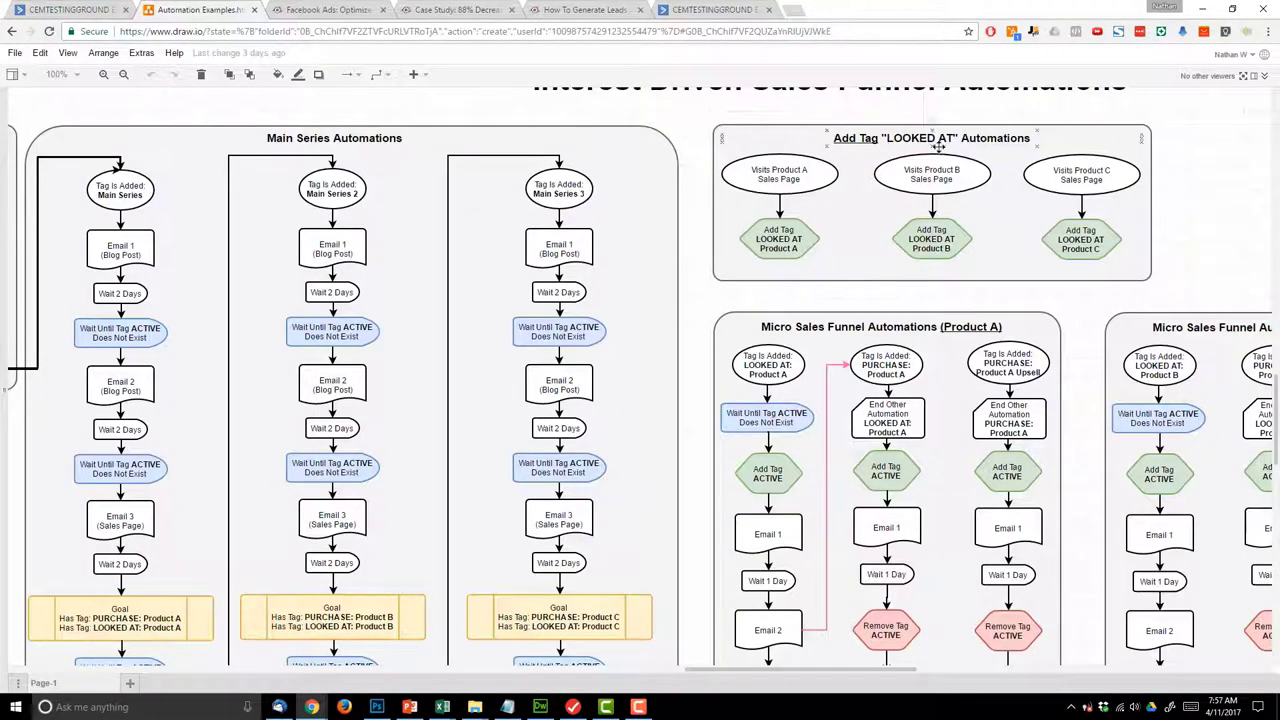
- Scroll through the draw.io Automation Examples flowchart to review the Product A funnel plans
click(72, 9)
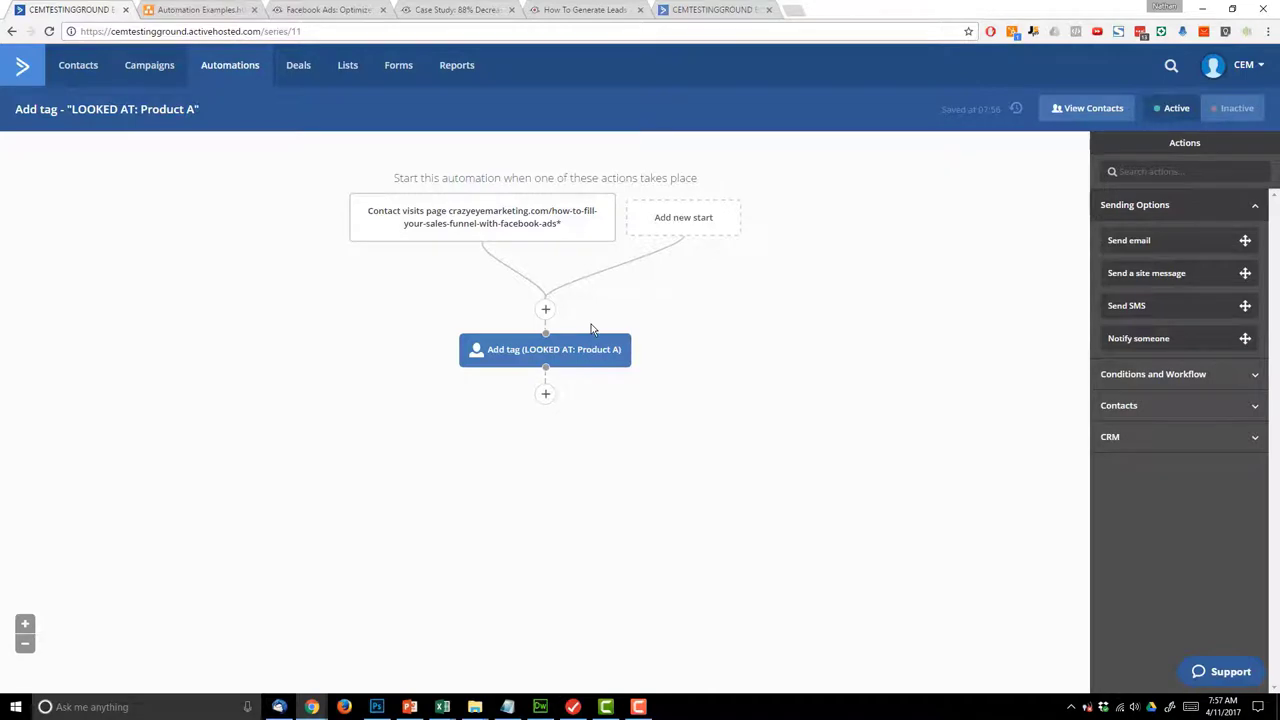
click(199, 8)
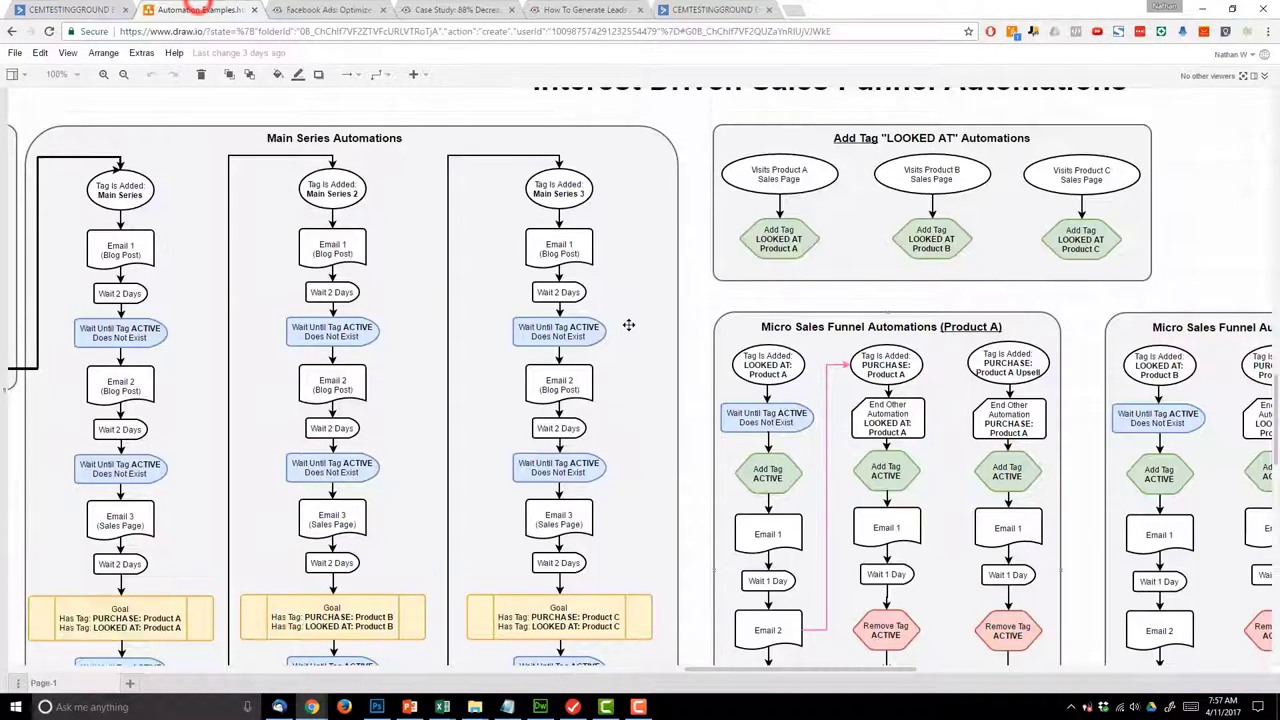
scroll(768, 380, down, 1)
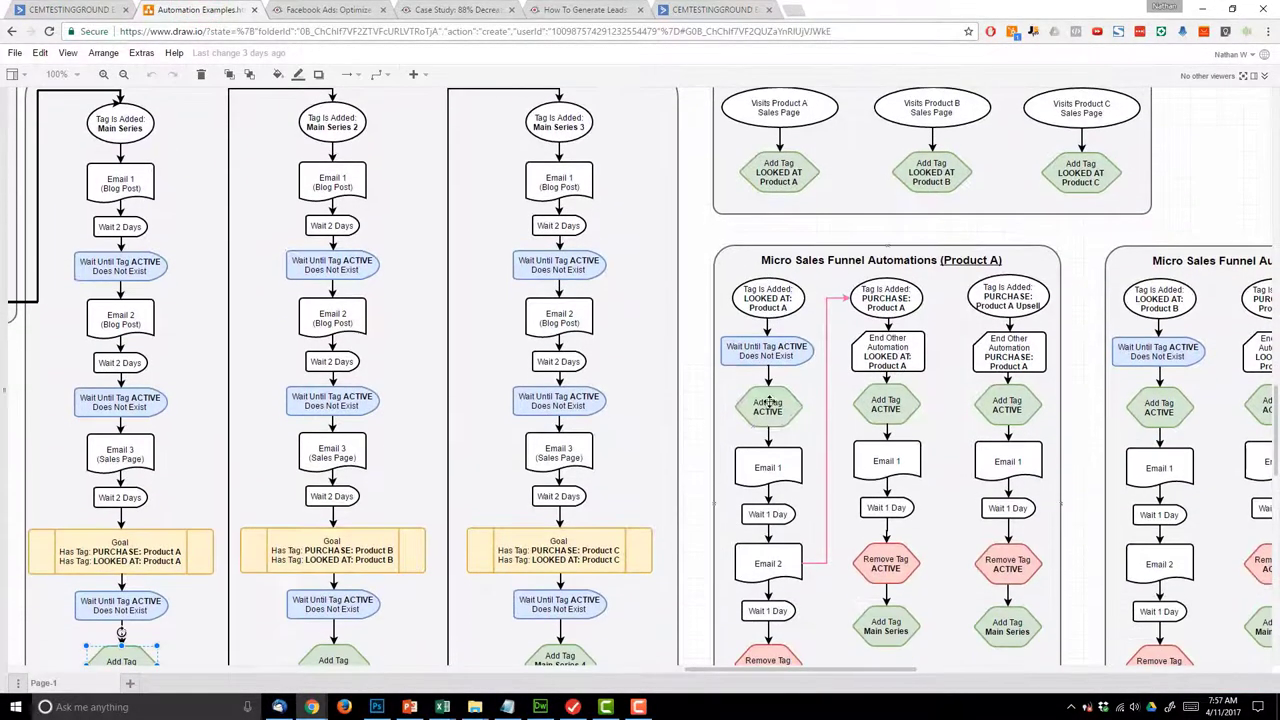
scroll(775, 470, down, 1)
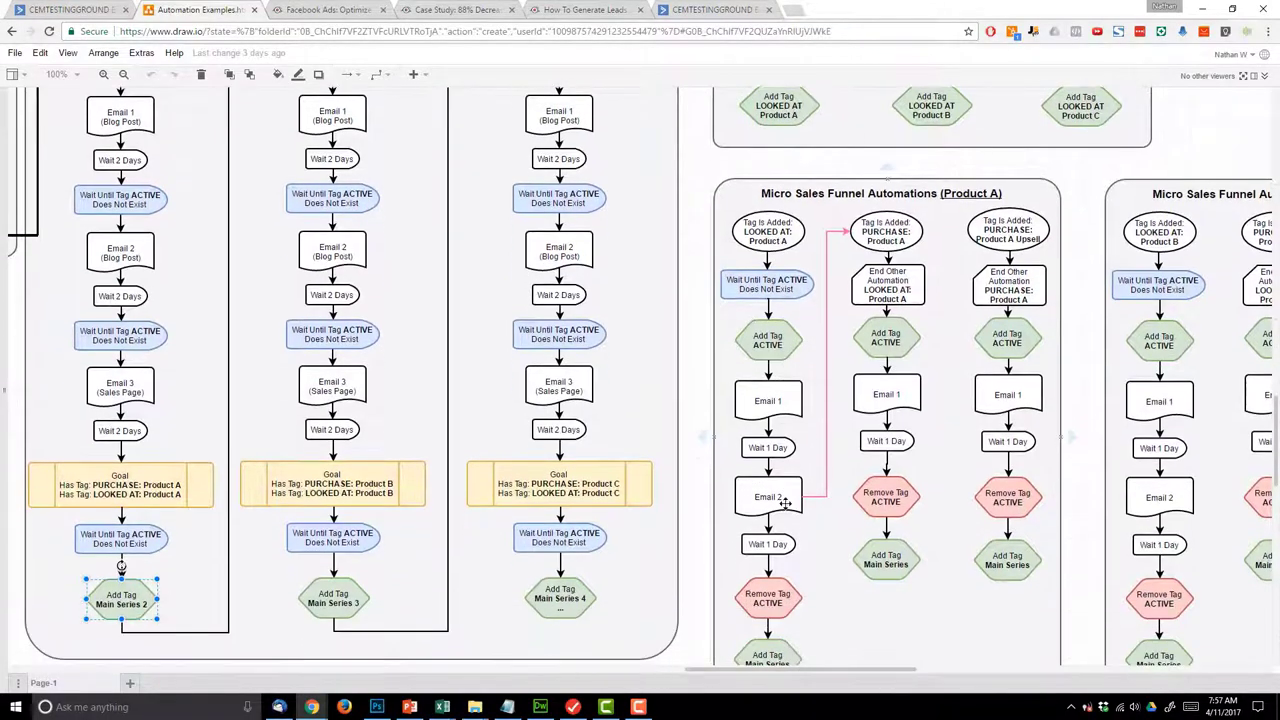
scroll(754, 484, up, 1)
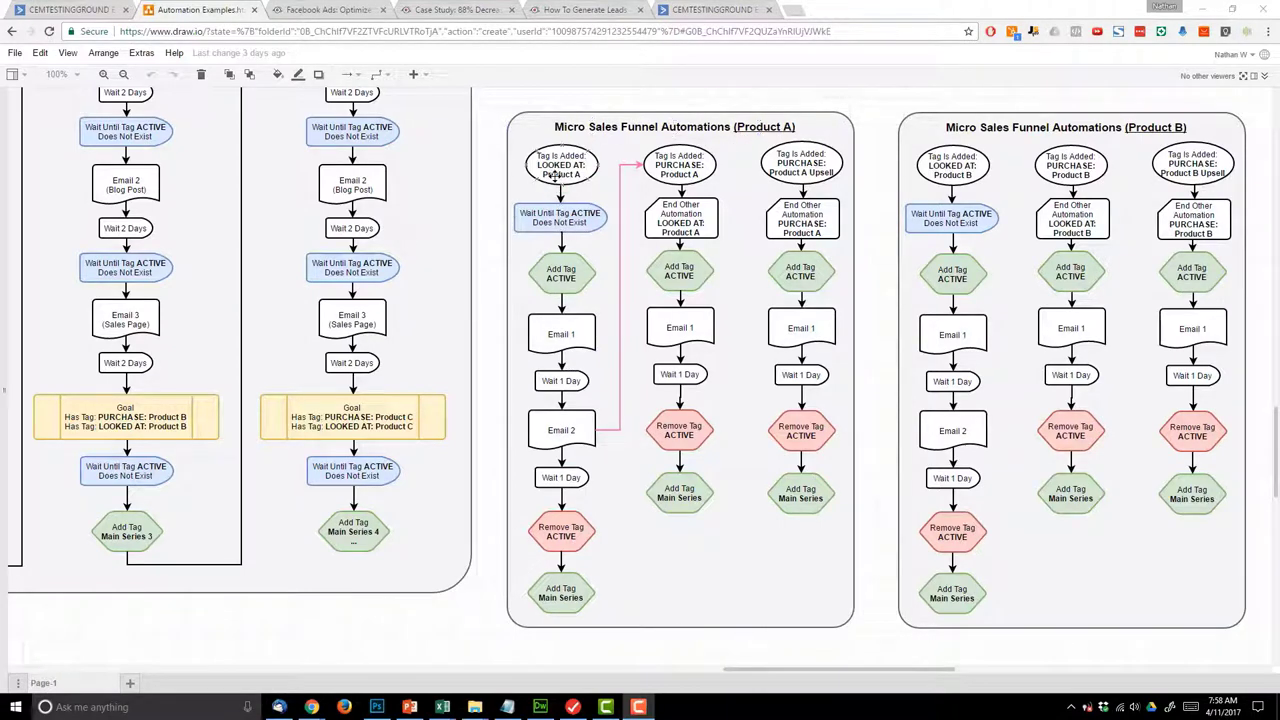
scroll(559, 200, up, 3)
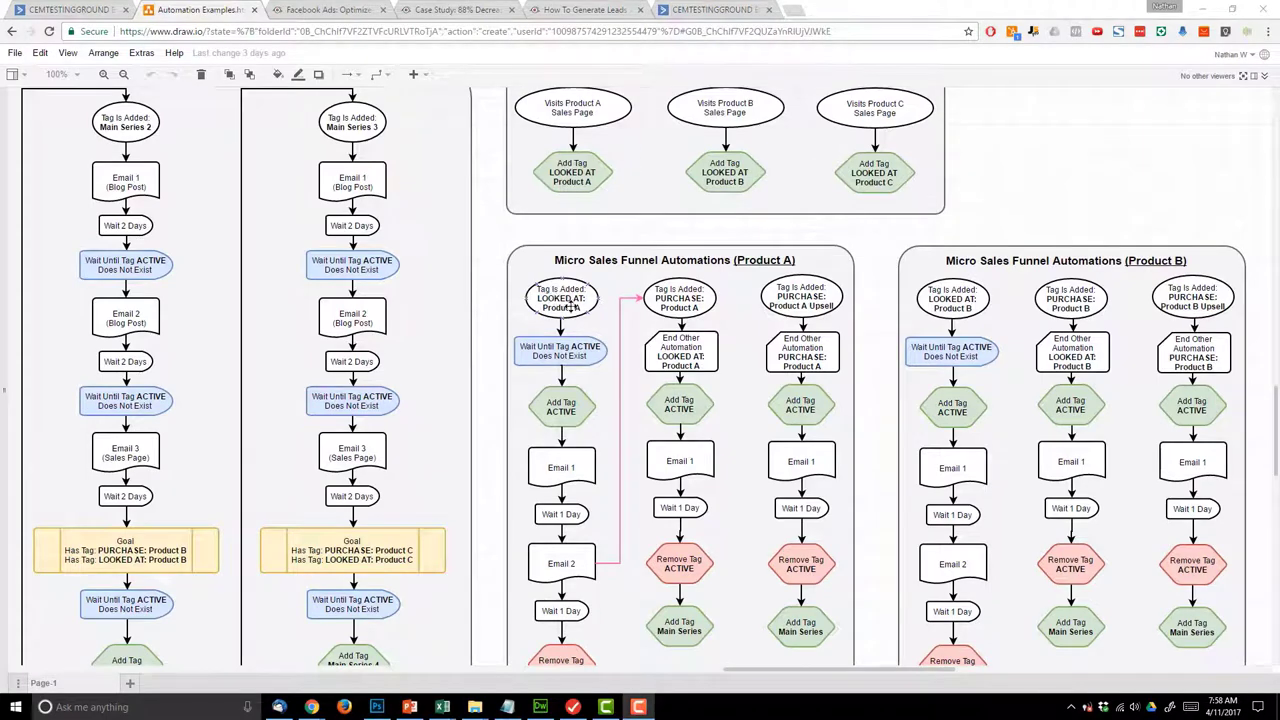
scroll(565, 290, up, 2)
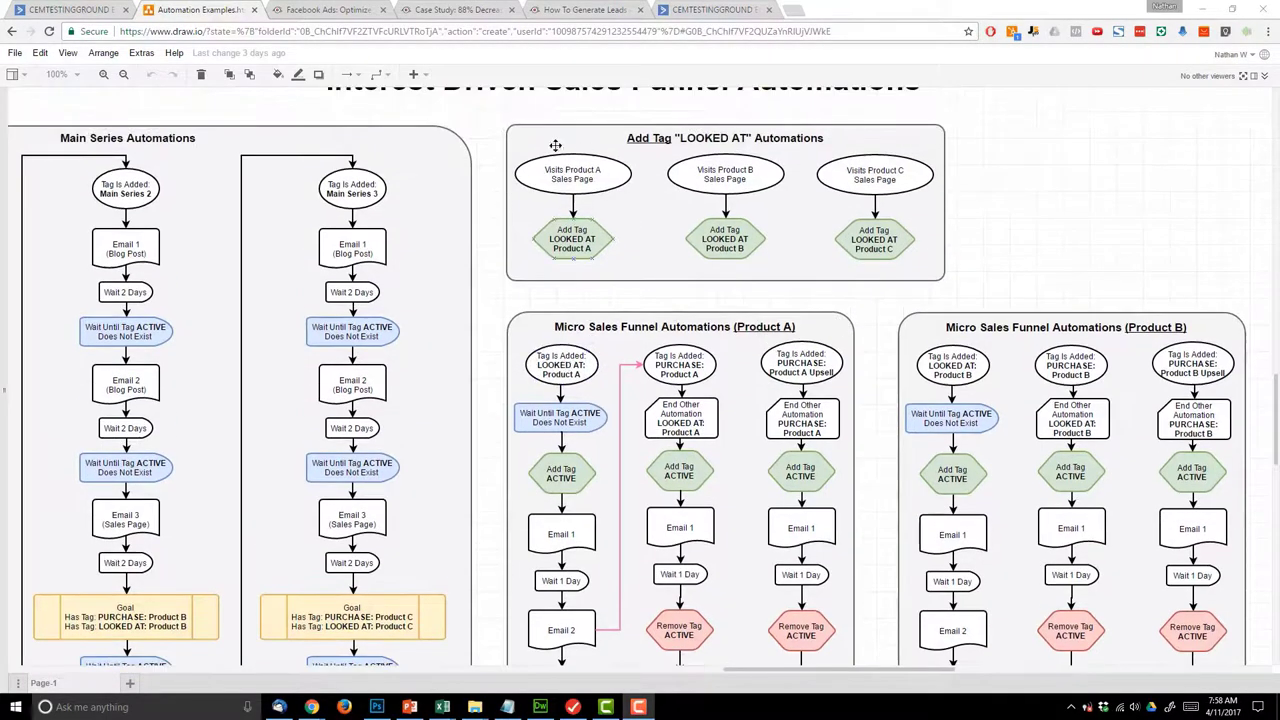
scroll(568, 232, down, 2)
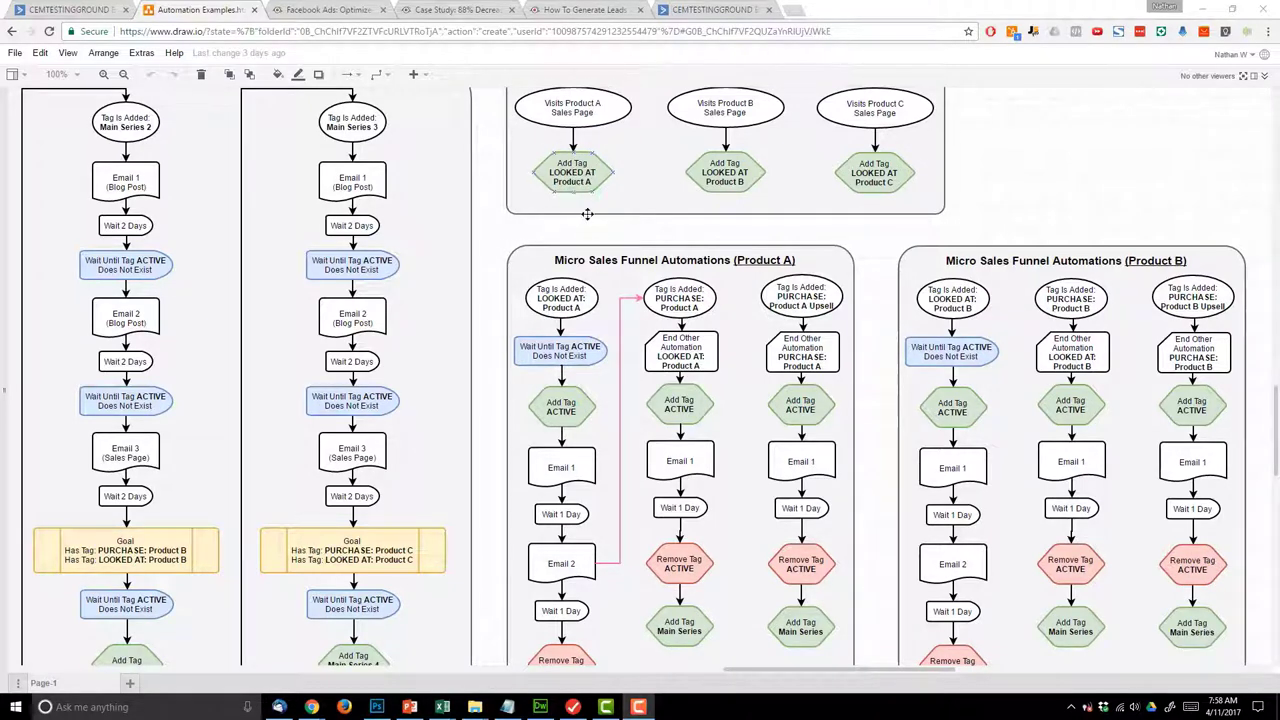
scroll(568, 295, down, 4)
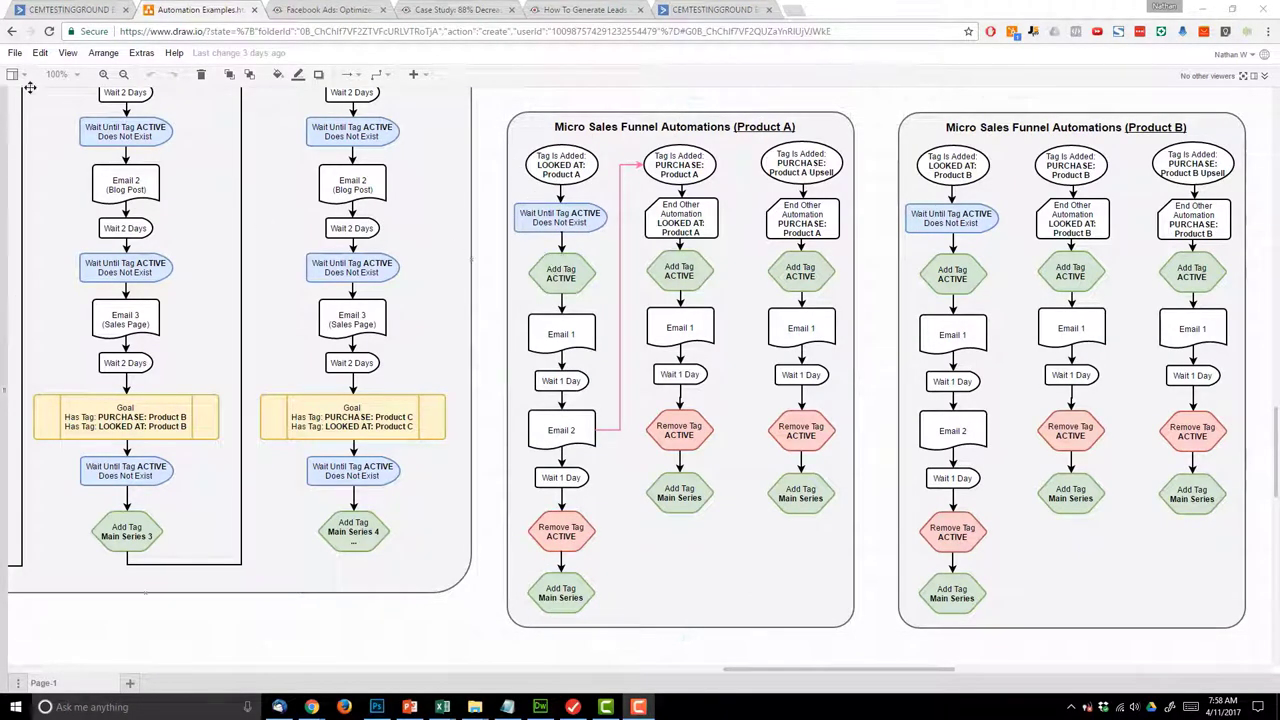
click(70, 10)
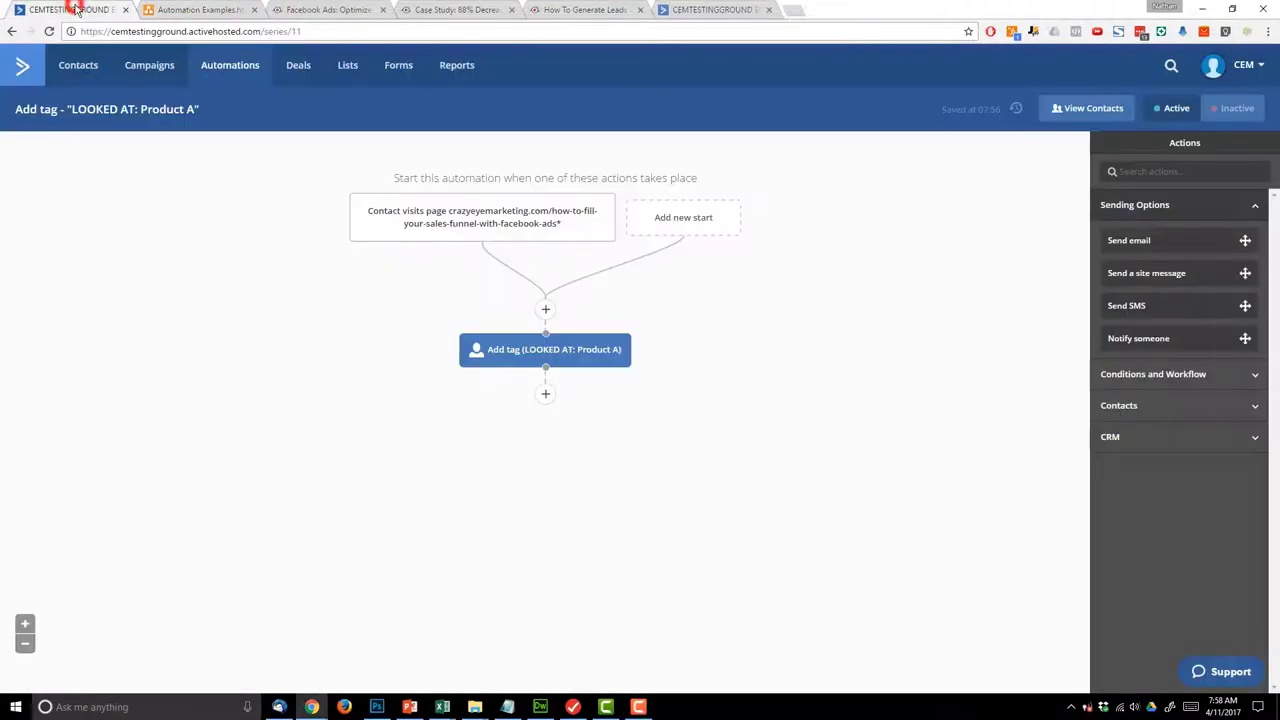
- Create a from-scratch automation triggered when the tag LOOKED AT: Product A is added
click(234, 69)
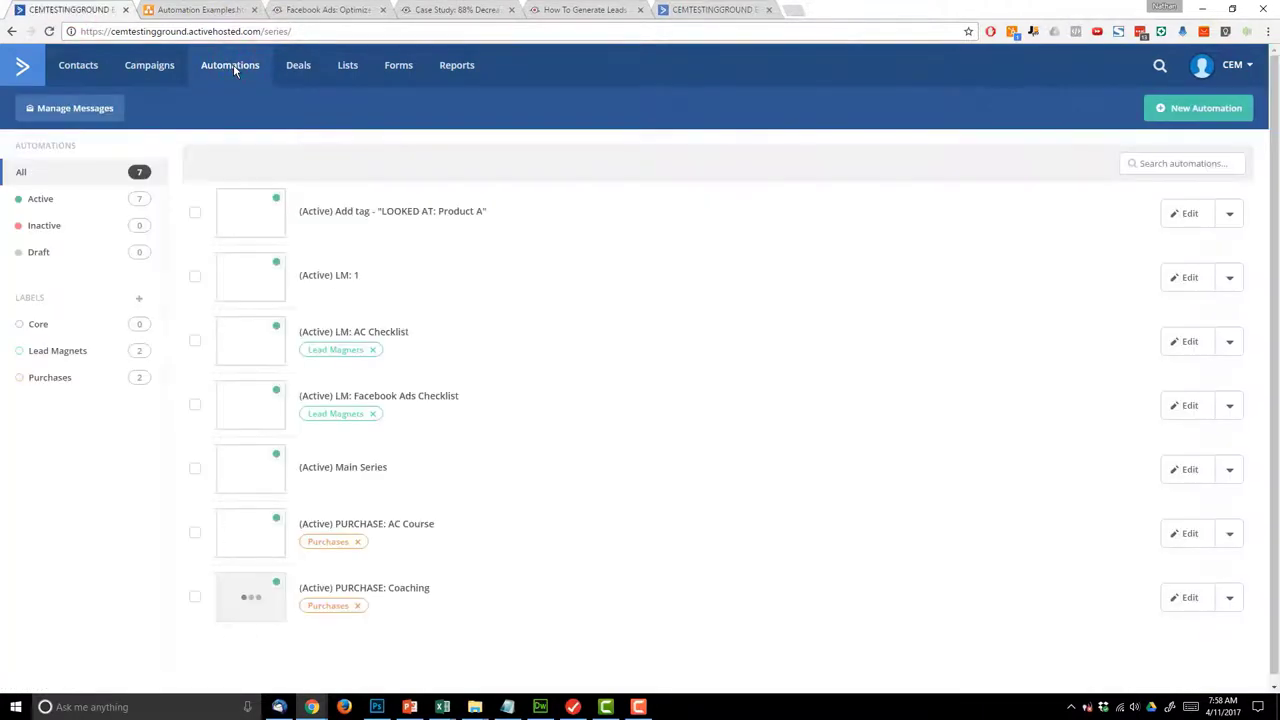
click(1196, 112)
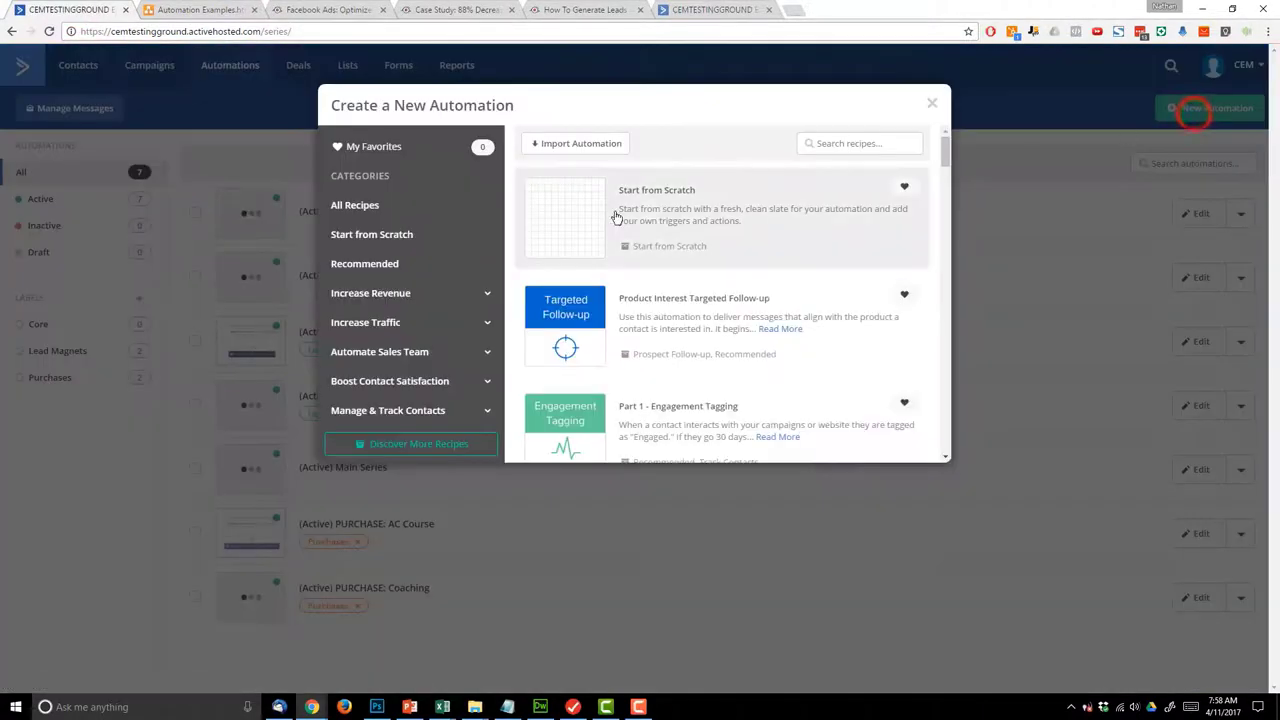
click(648, 204)
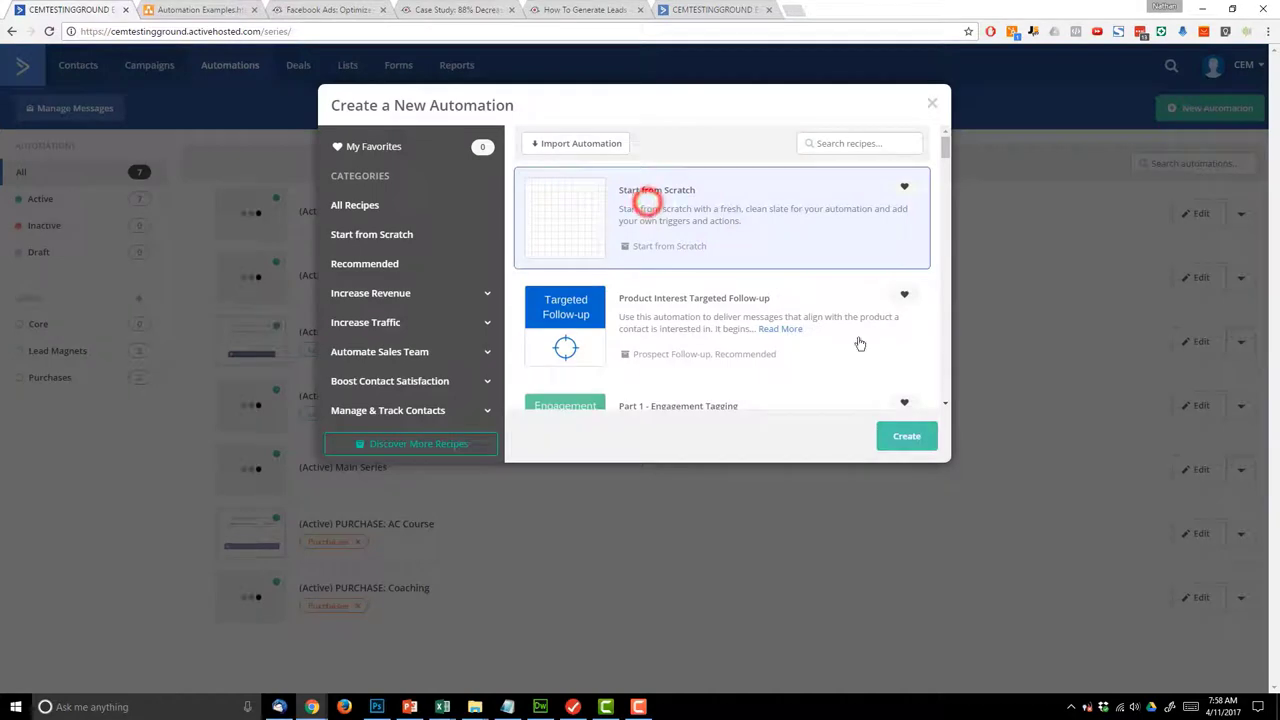
click(908, 440)
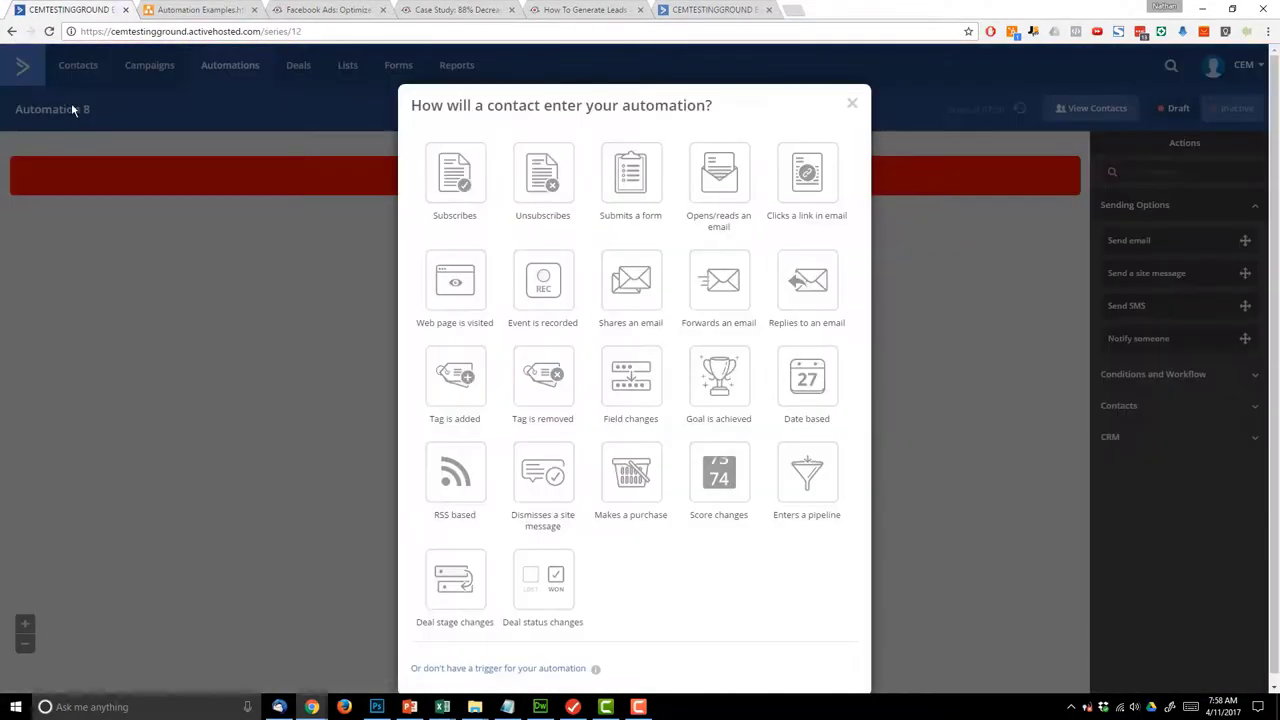
click(465, 404)
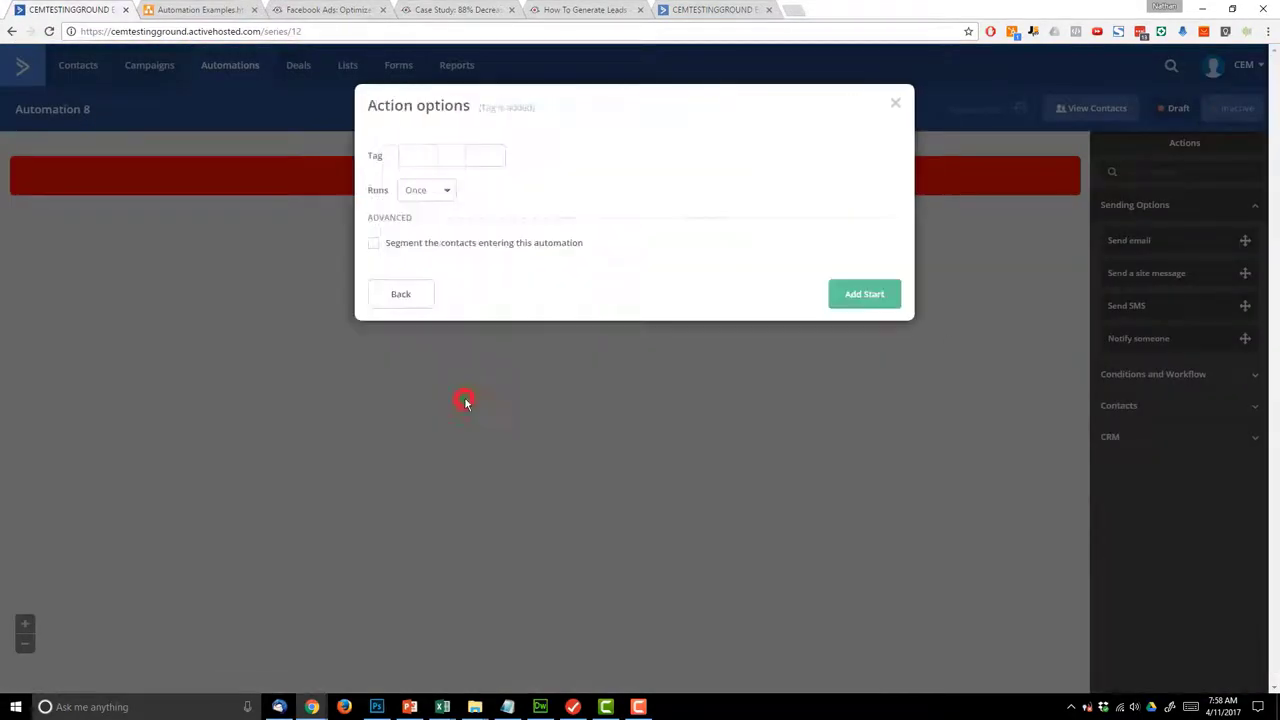
click(446, 154)
text(LOOKED AT: Product)
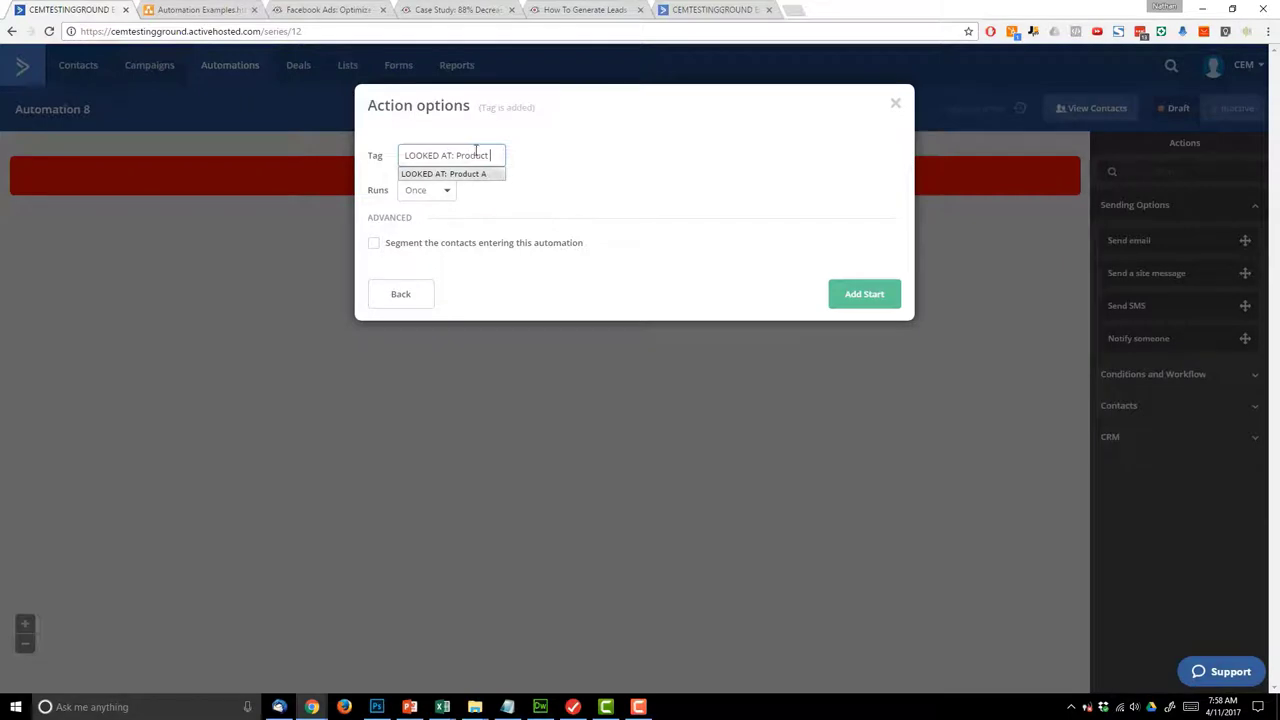
click(479, 175)
click(878, 297)
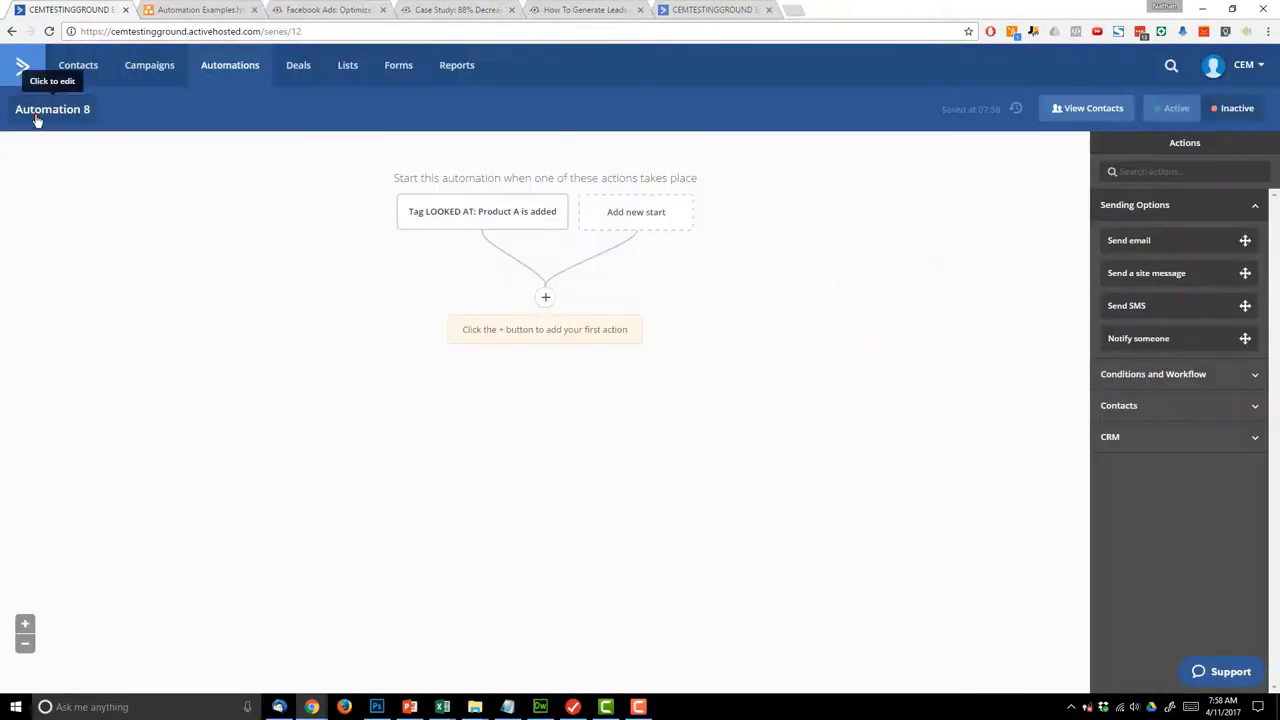
- Name the new automation 'LOOKED AT: Product A' and save the name
click(34, 114)
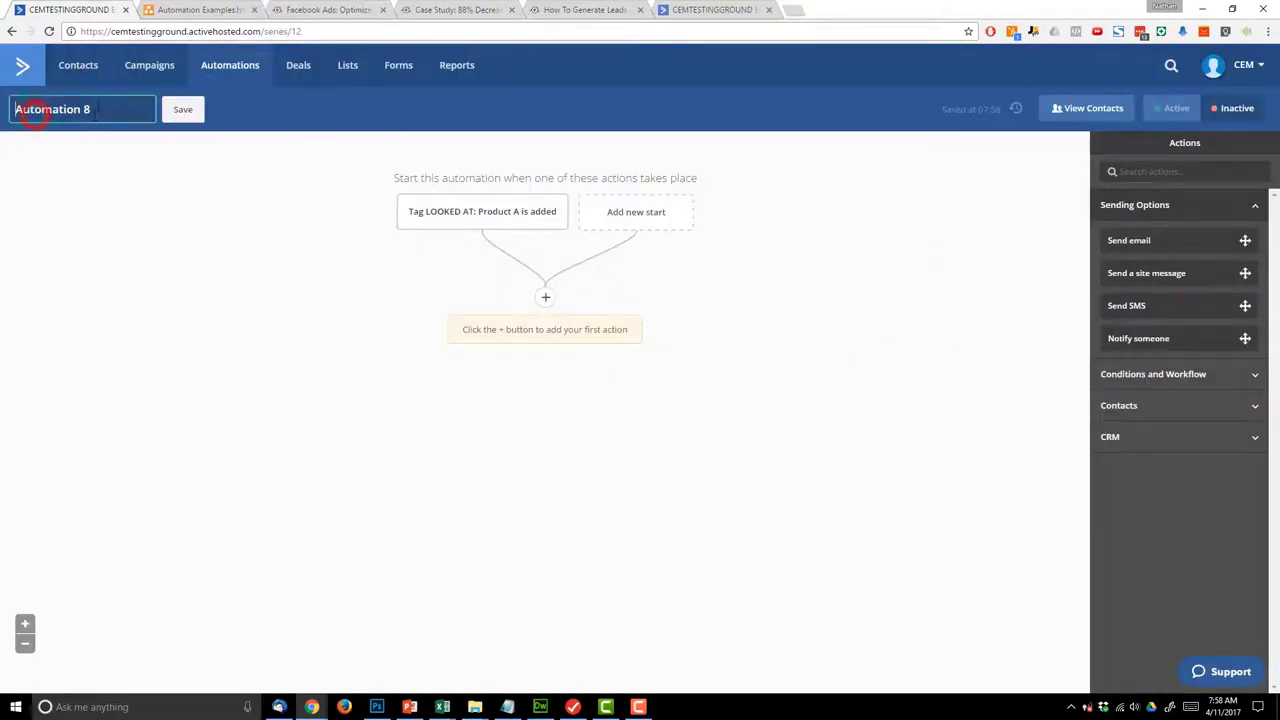
key(ctrl+a)
text(L)
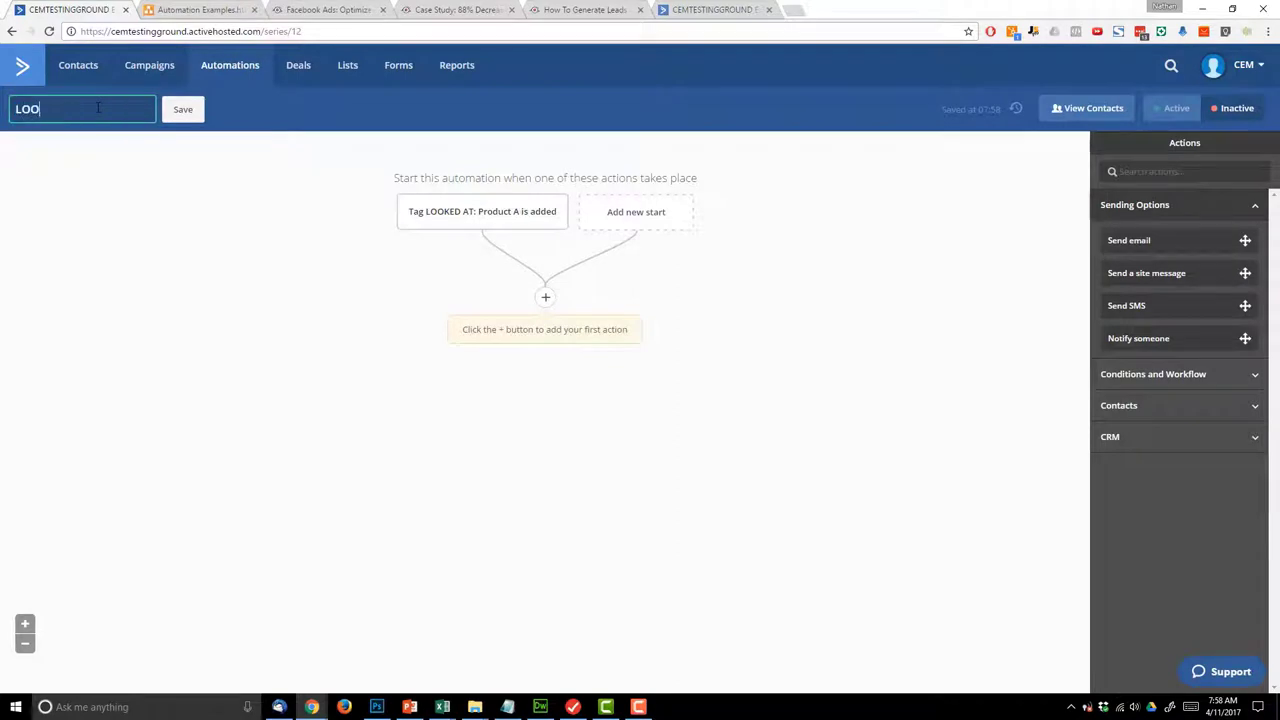
text(OOKED AT: Product A)
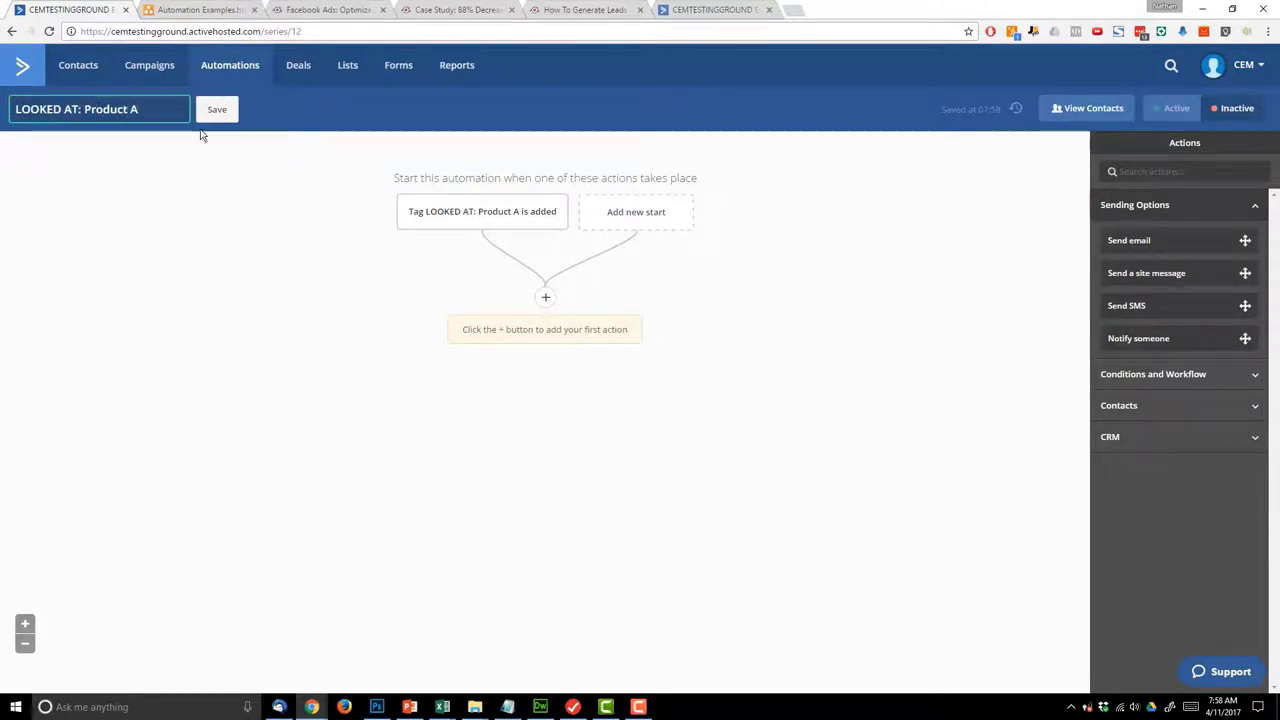
click(209, 112)
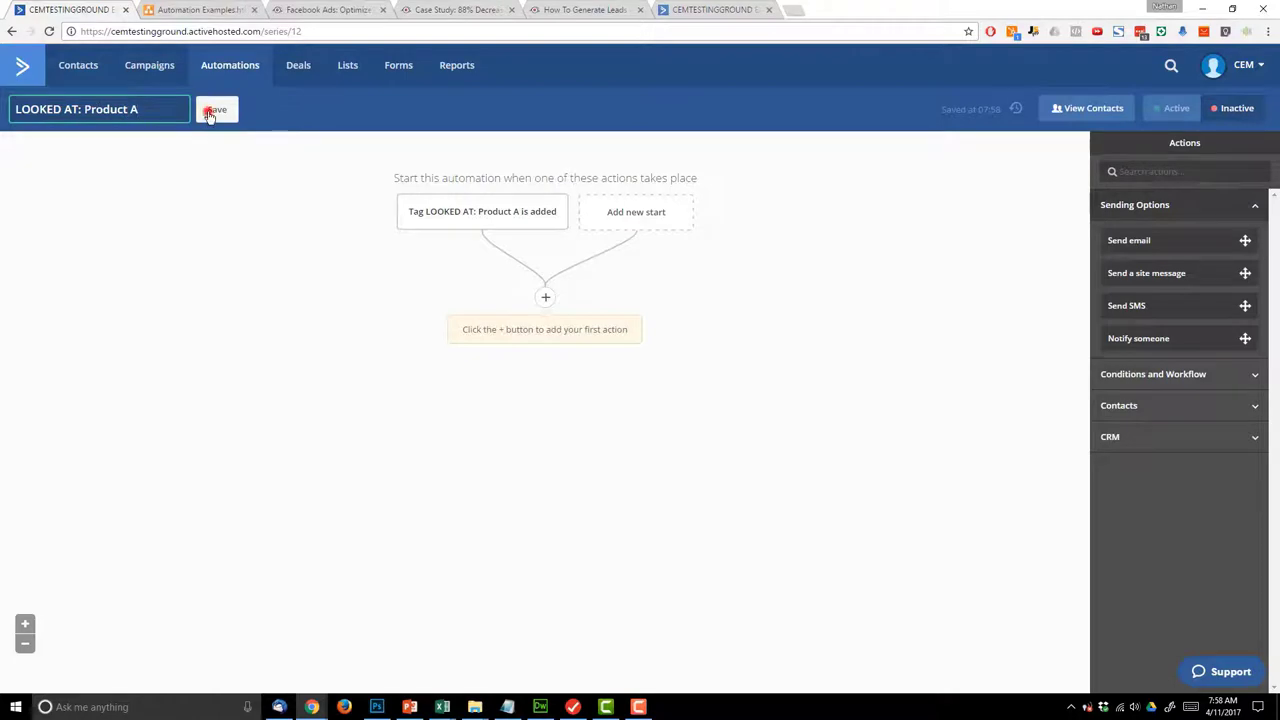
click(545, 297)
click(195, 11)
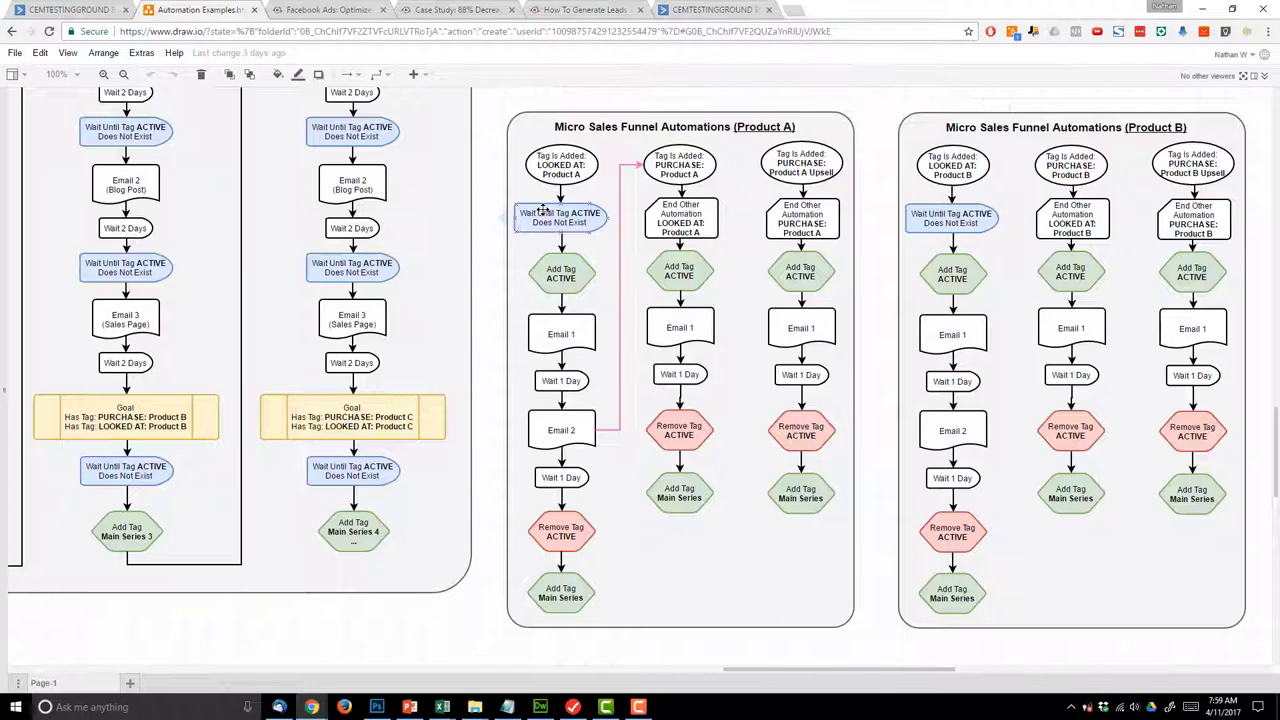
click(578, 222)
- Add a wait step lasting until the contact does not have tag ACTIVE, with no time limit
click(68, 10)
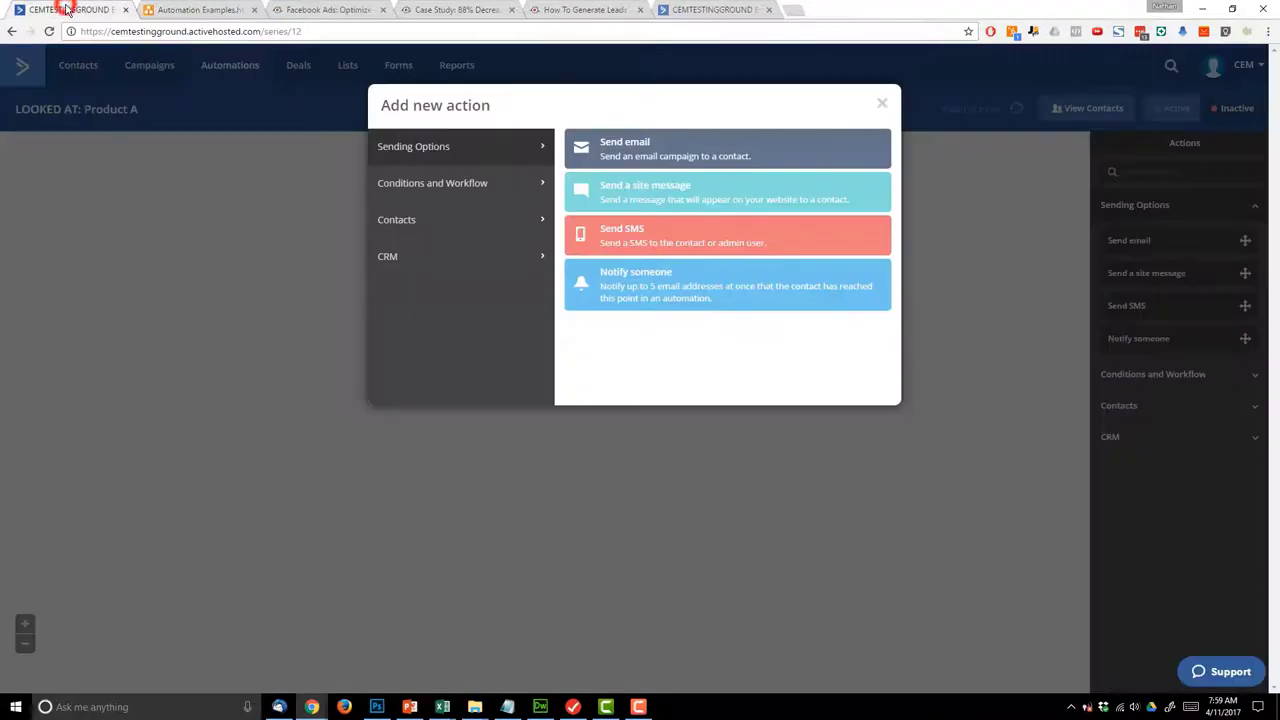
click(491, 195)
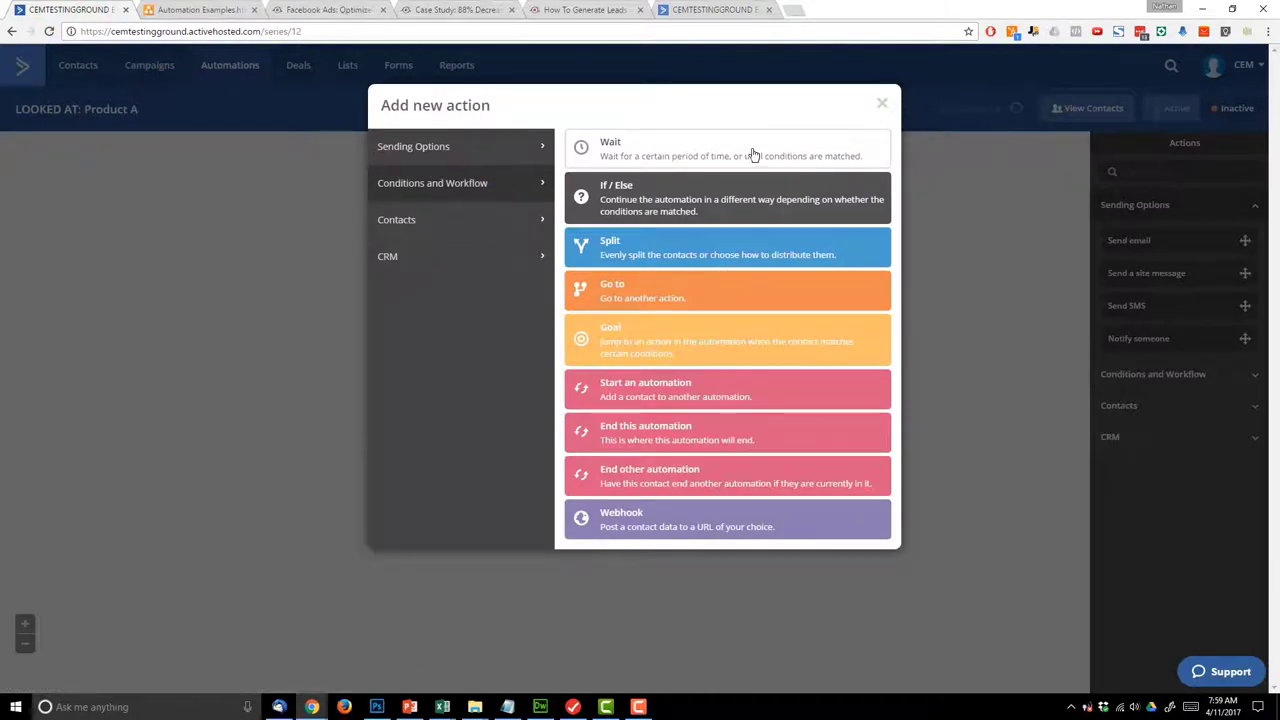
click(653, 156)
click(503, 311)
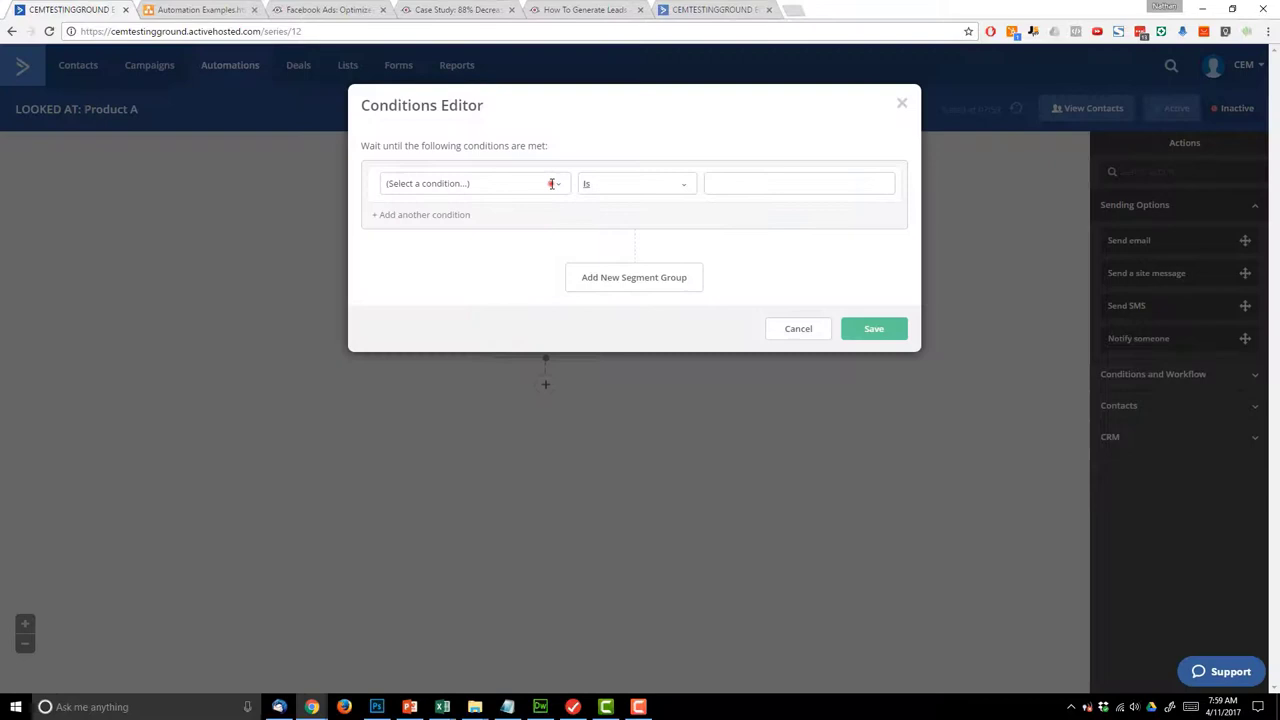
click(551, 183)
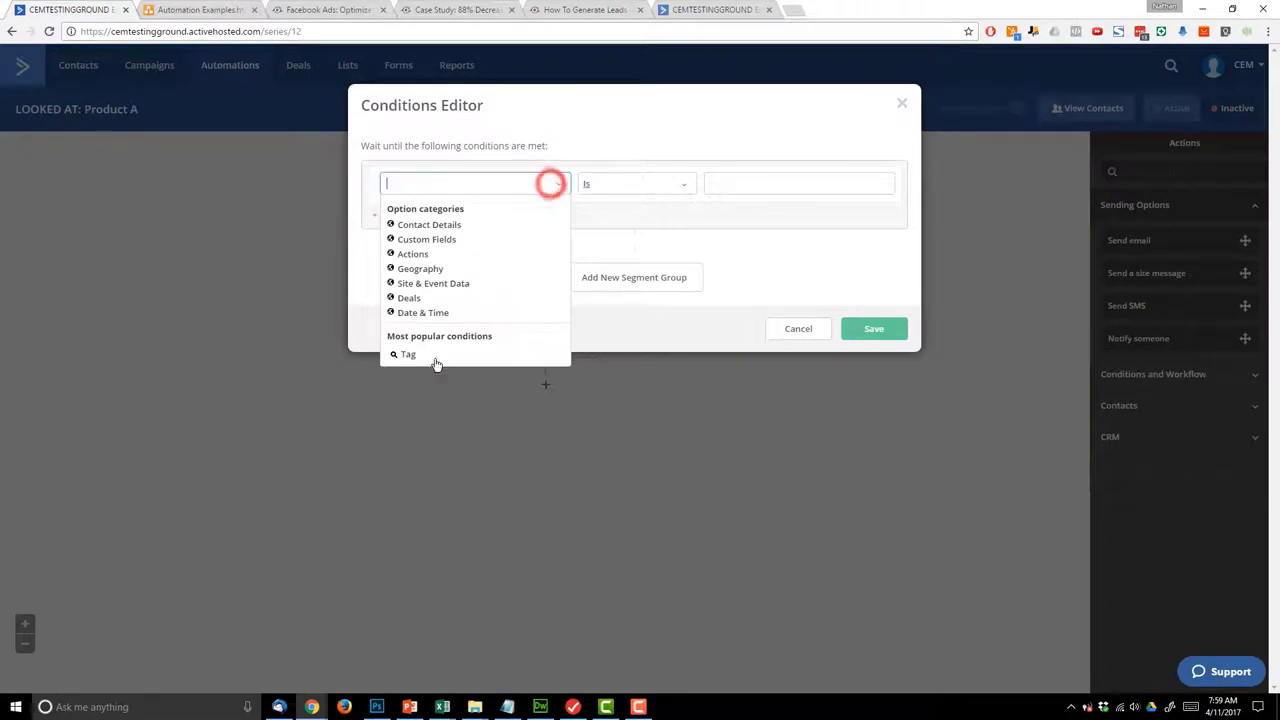
click(406, 351)
click(623, 183)
click(609, 221)
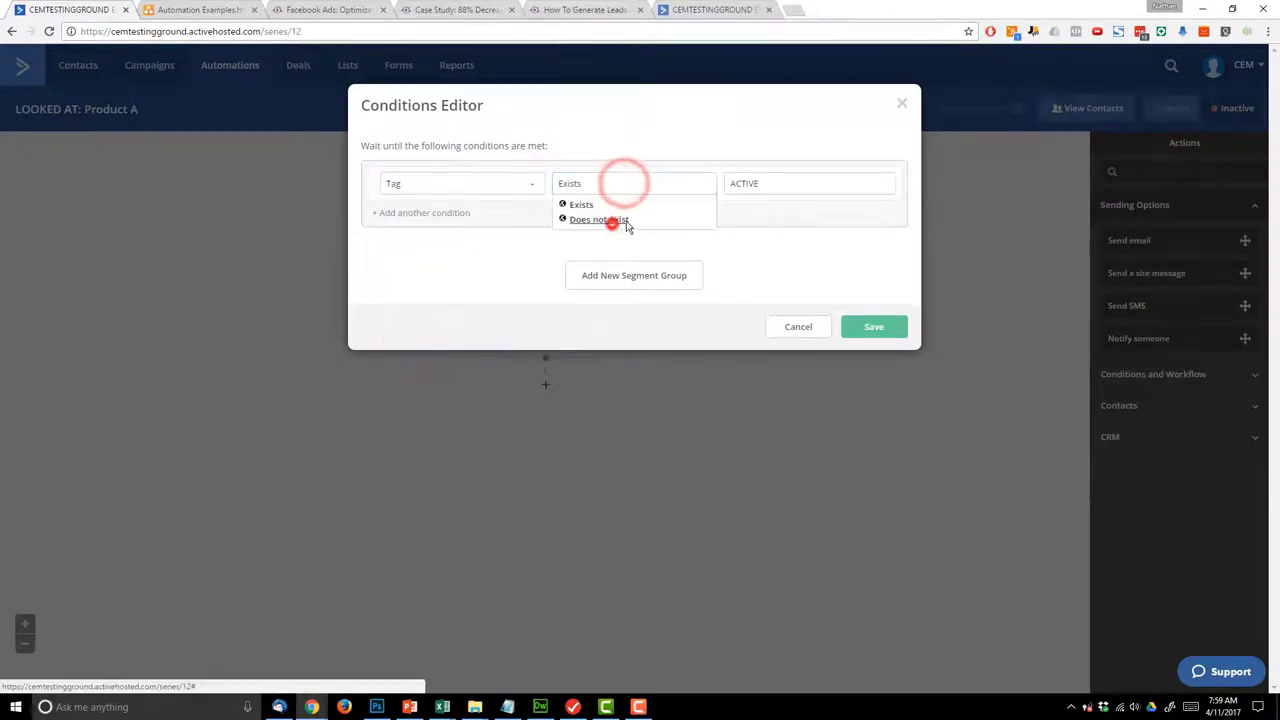
click(889, 337)
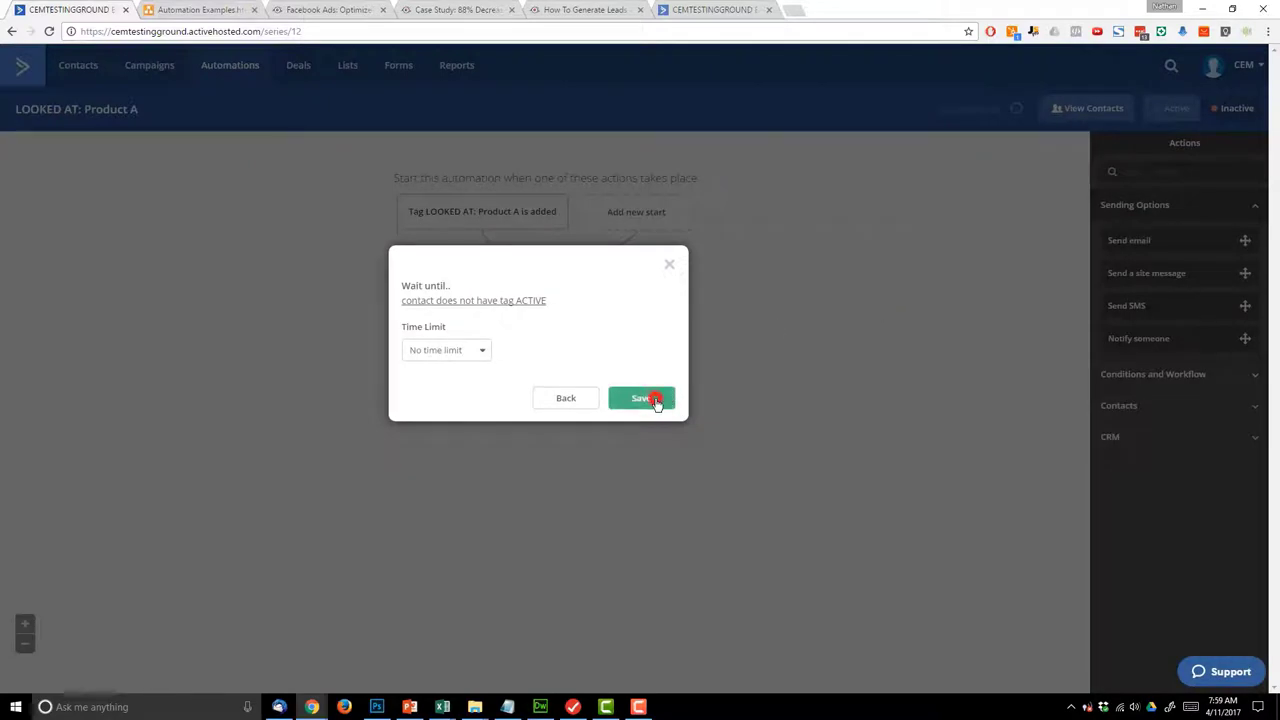
click(655, 397)
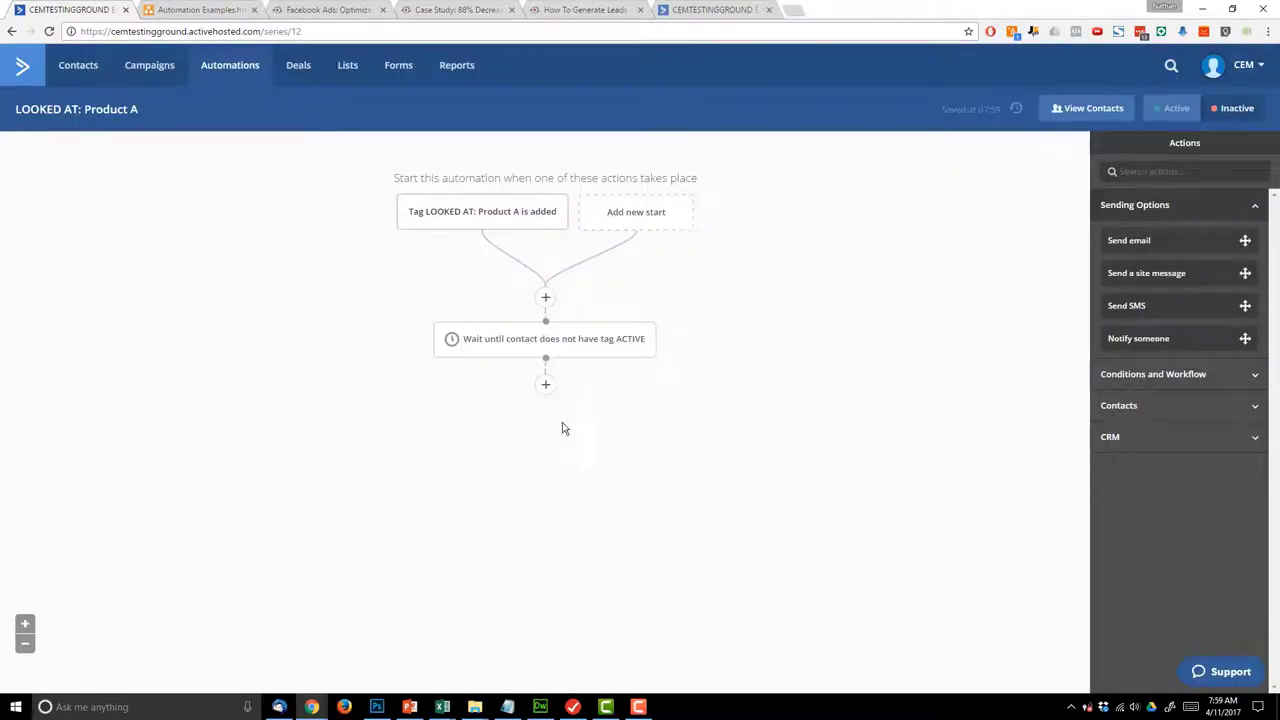
- Add a step after the wait that tags the contact ACTIVE
click(545, 384)
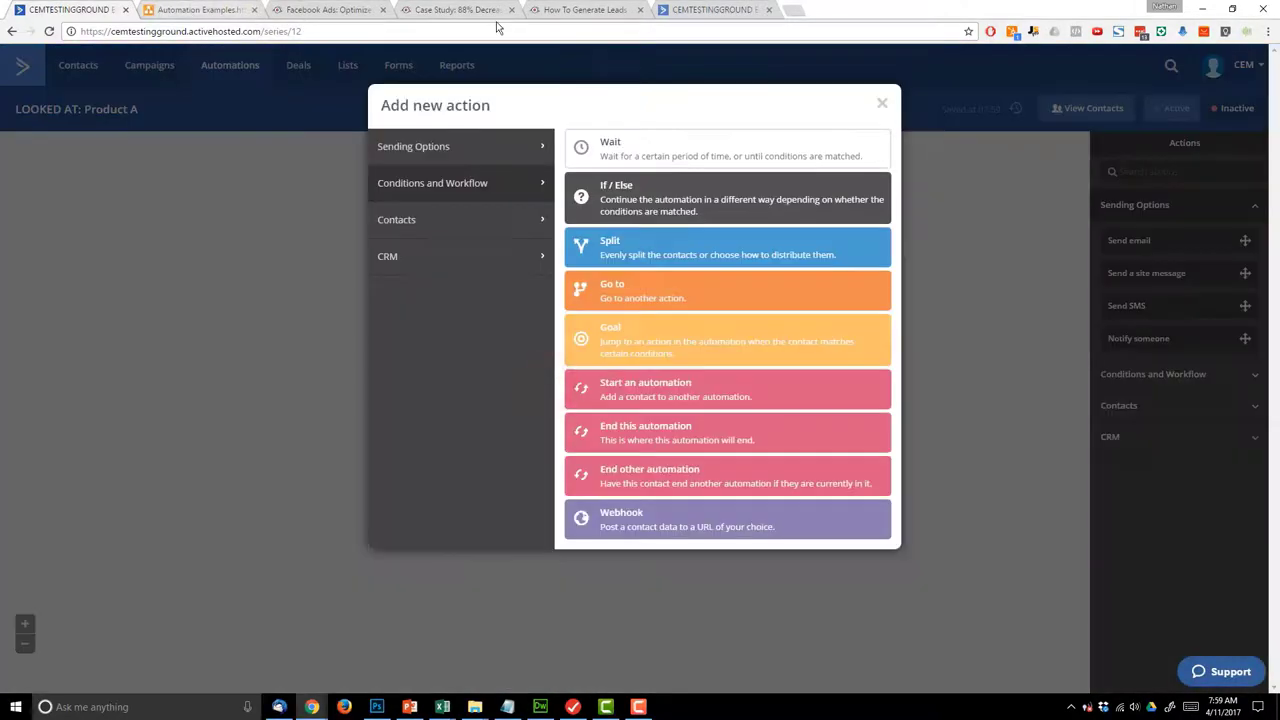
click(443, 146)
click(470, 194)
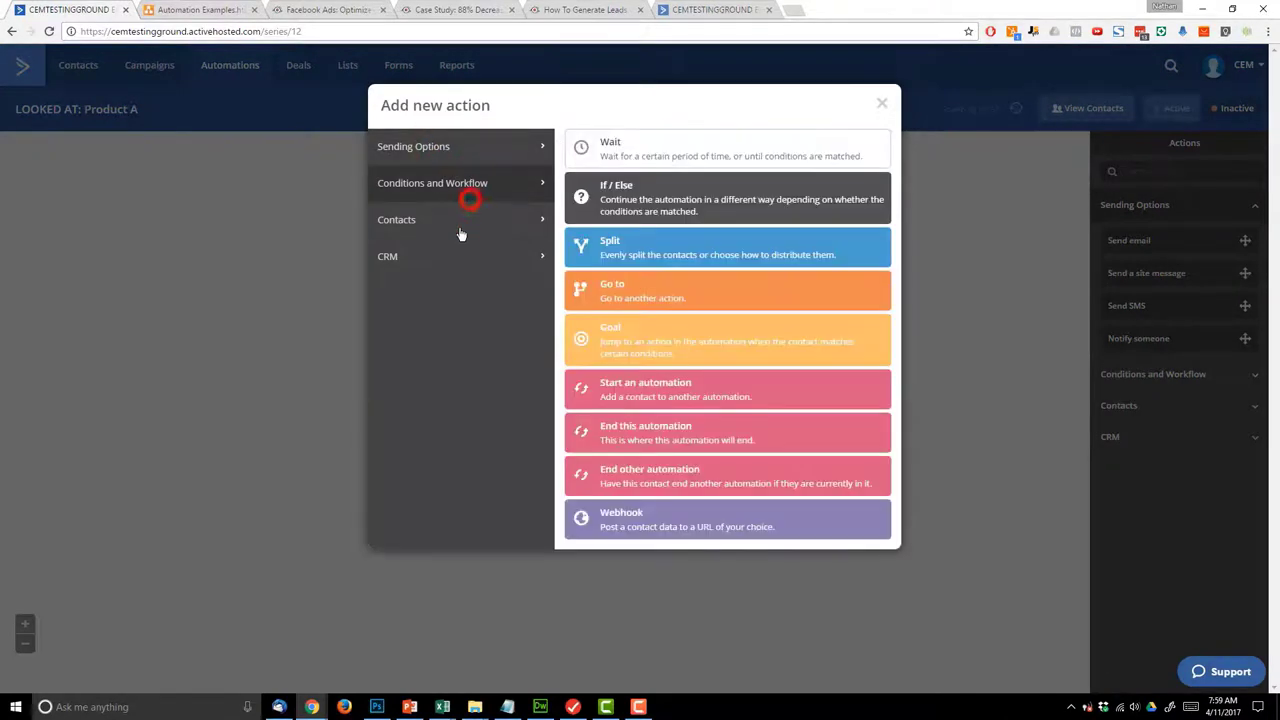
click(462, 226)
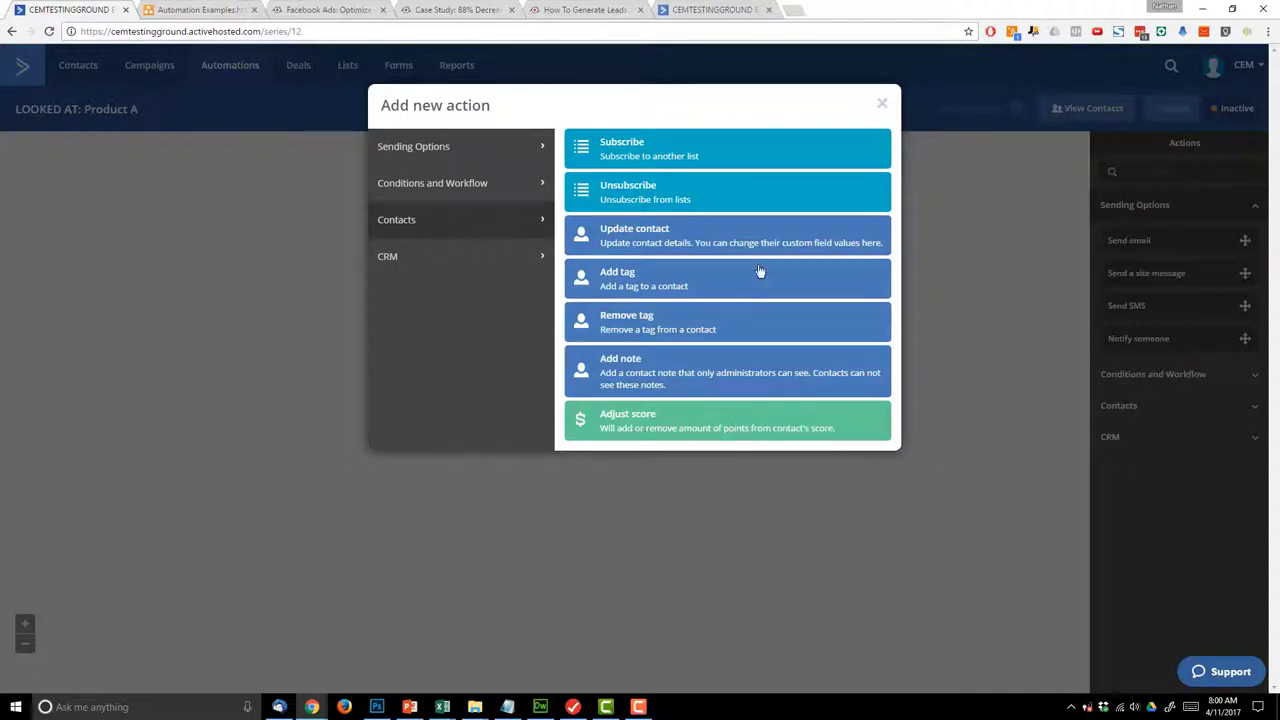
click(617, 285)
click(531, 358)
text(A)
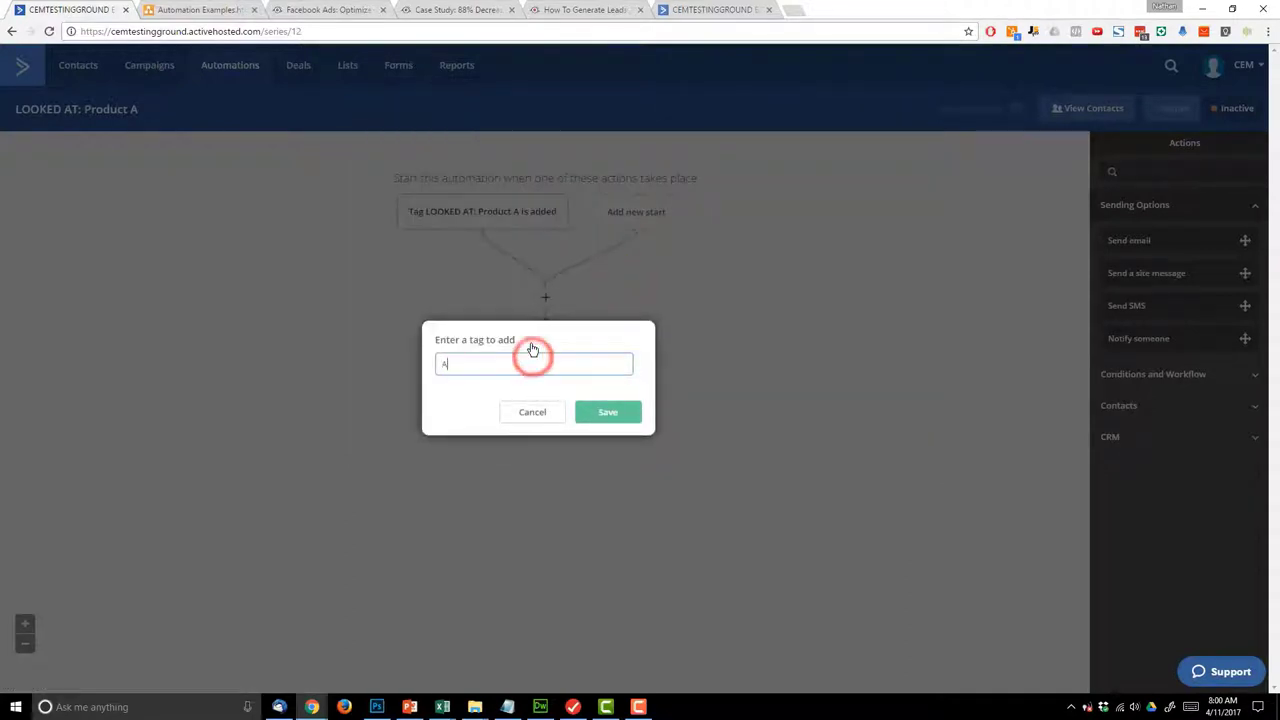
text(CTIVE)
click(515, 386)
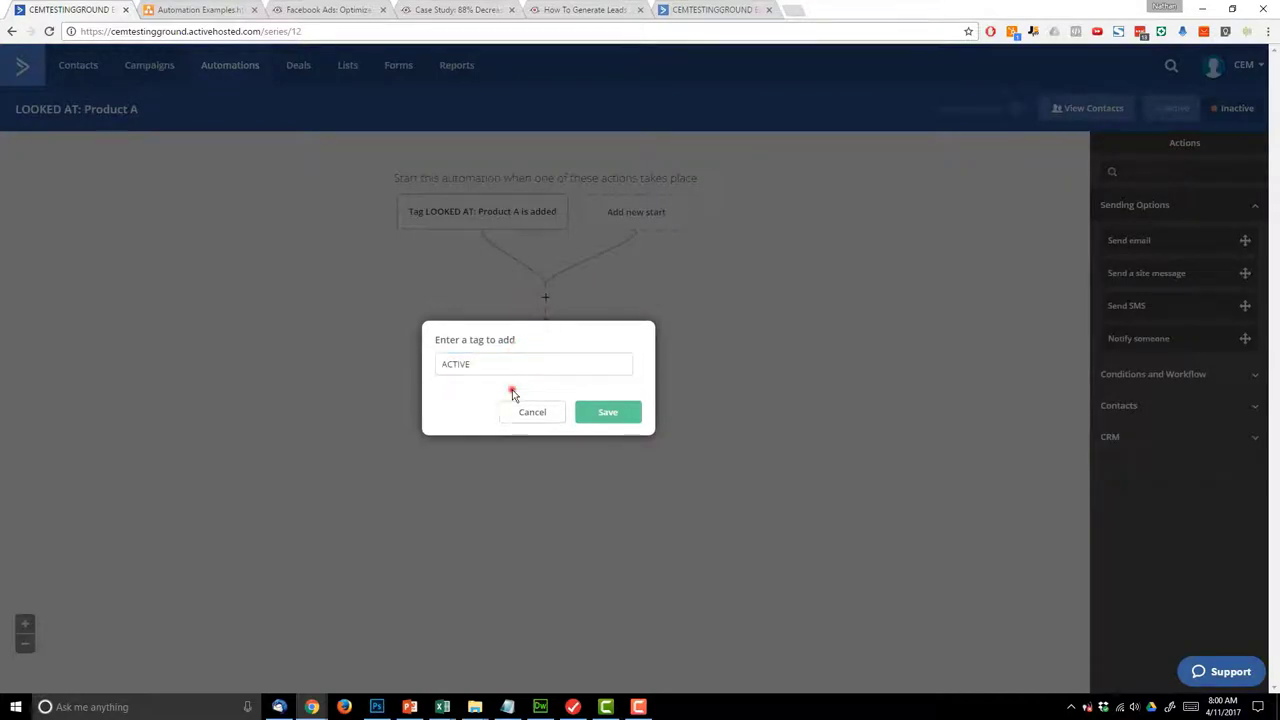
click(610, 412)
- Check the Add Tag ACTIVE and Email 1 steps in the draw.io funnel diagram
click(190, 10)
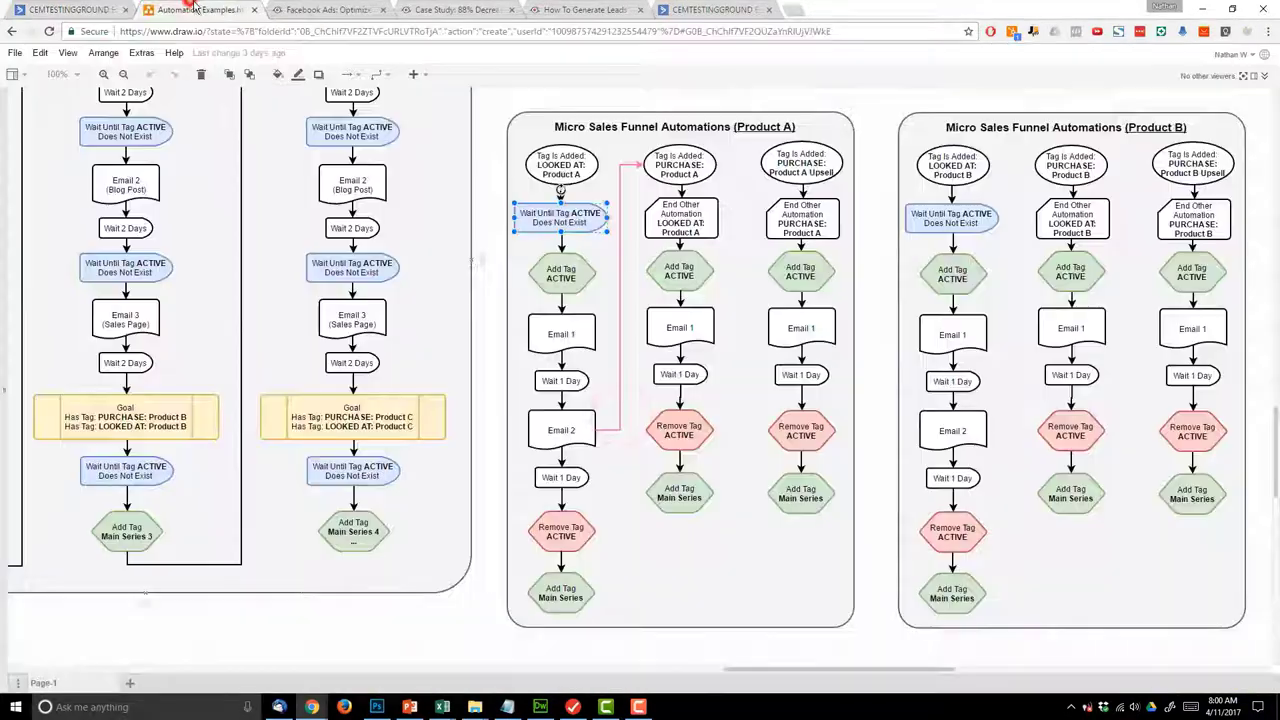
click(558, 275)
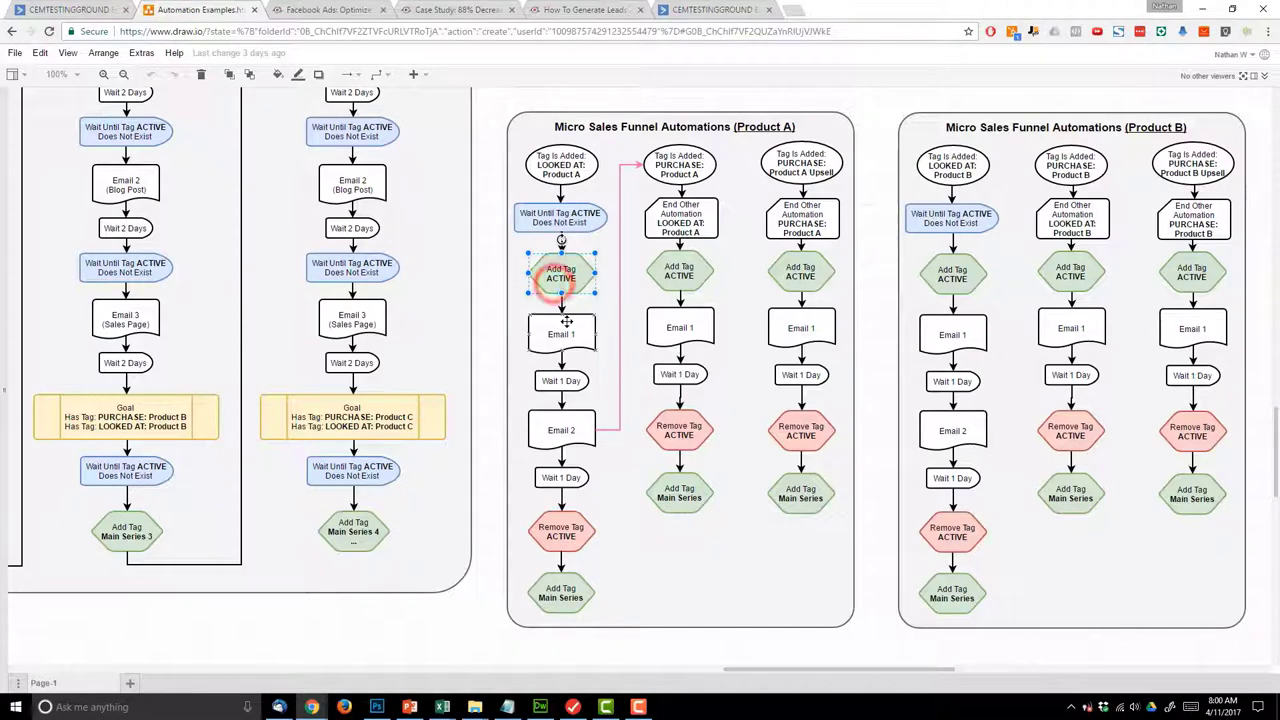
click(572, 322)
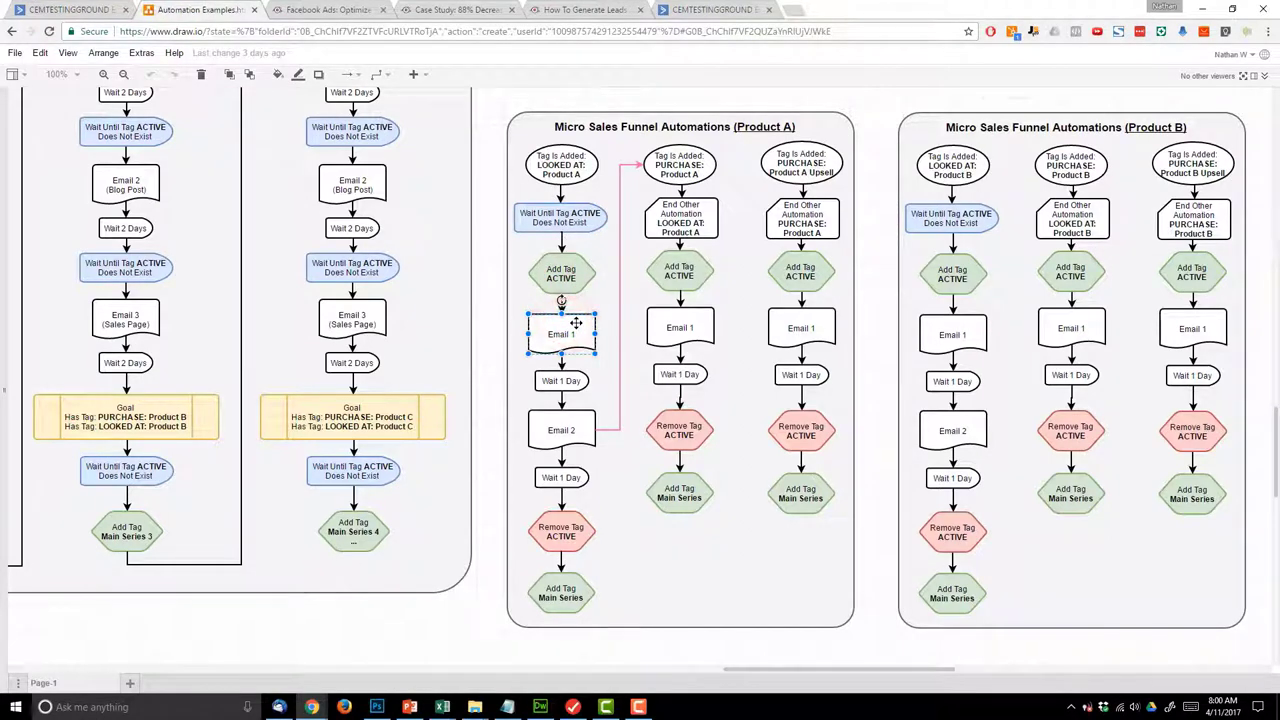
click(45, 7)
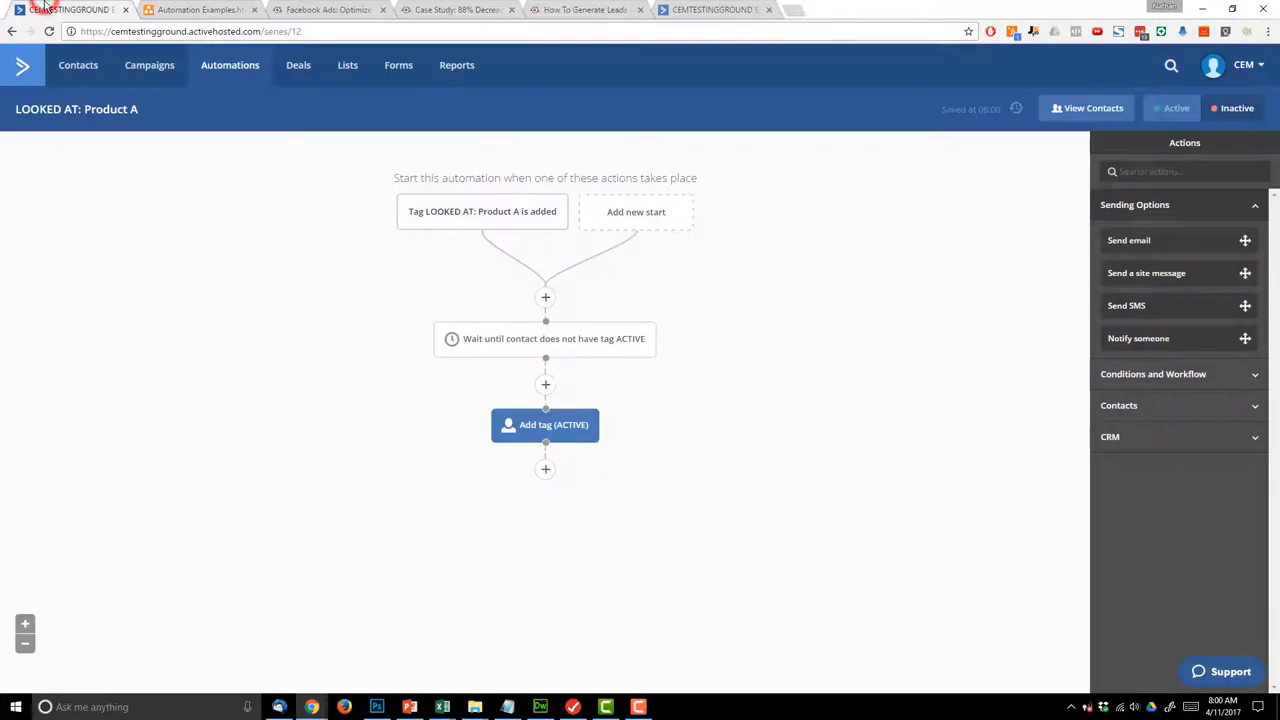
- Add a Send email step with a new email named LOOKED AT: Product A - Email 1
click(546, 472)
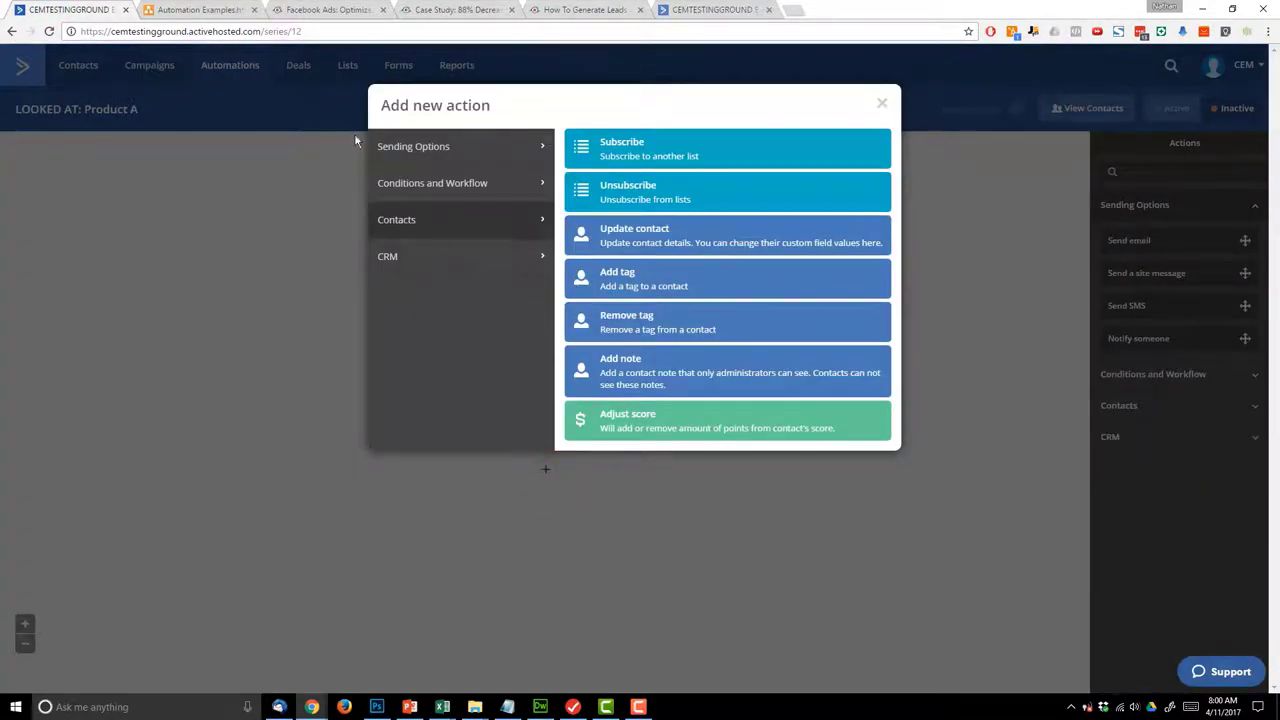
click(477, 155)
click(700, 150)
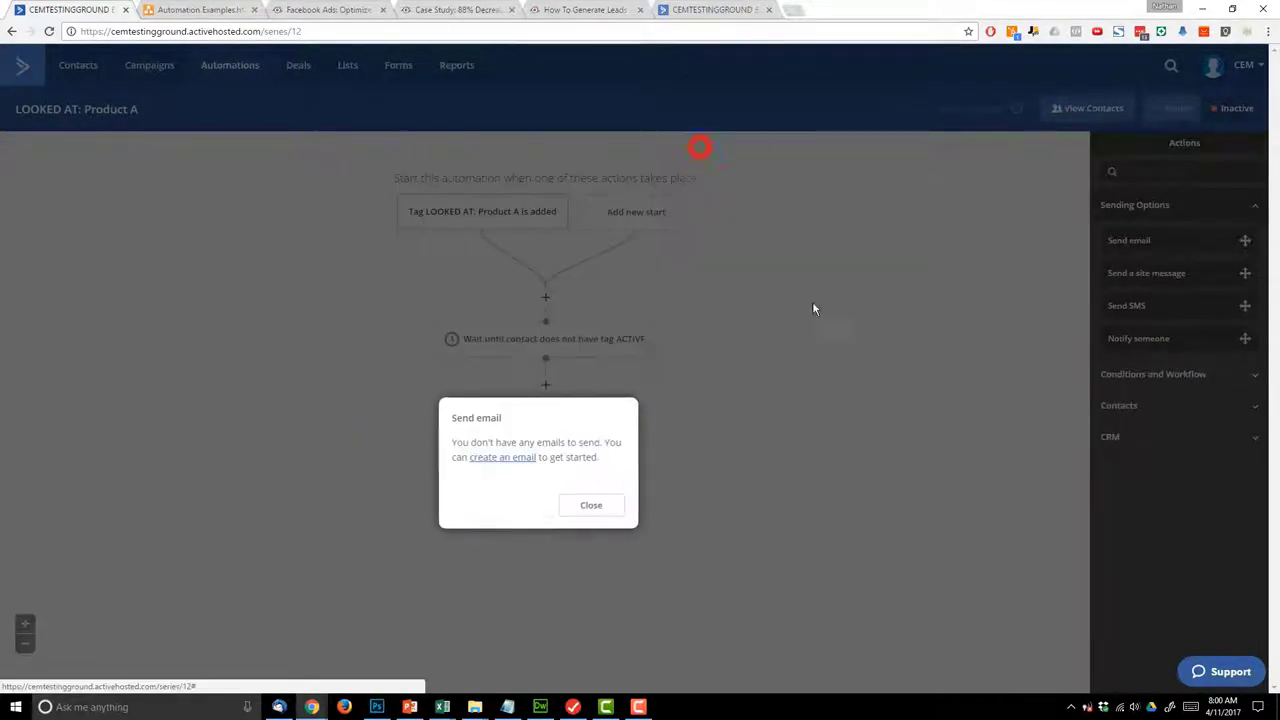
click(519, 460)
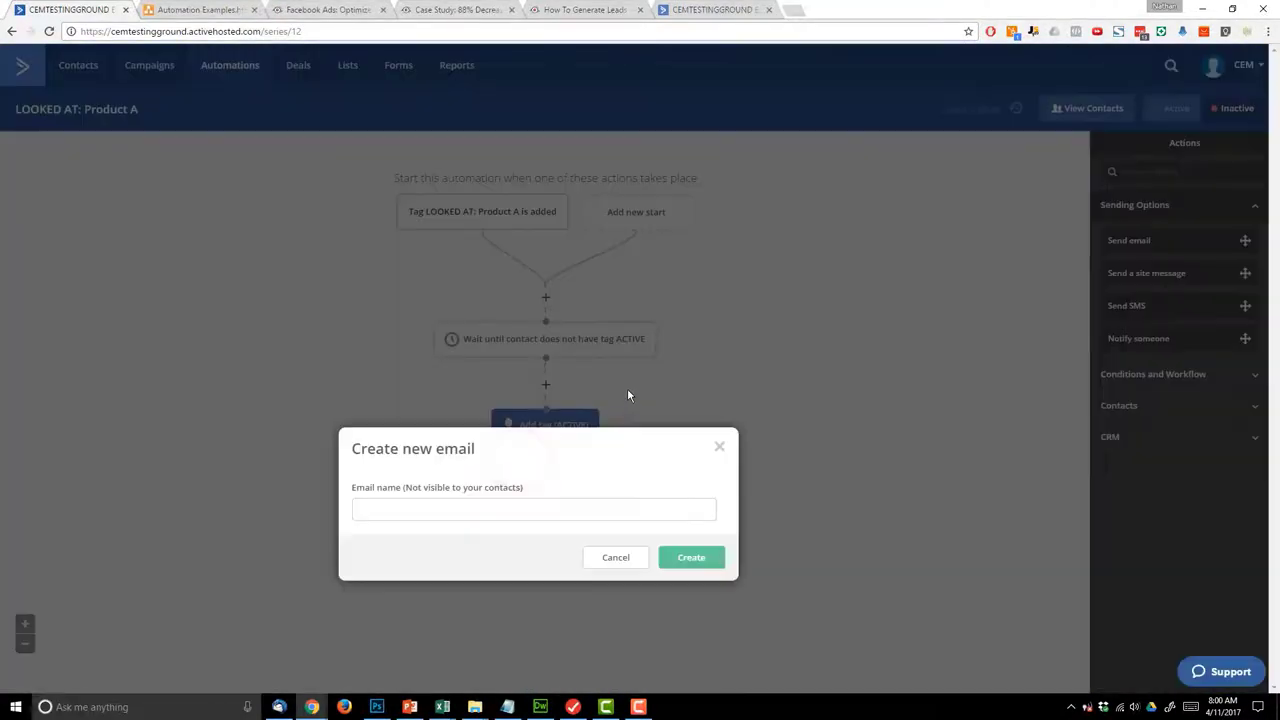
click(516, 508)
text(LOOKED AT: Product A - Email 1)
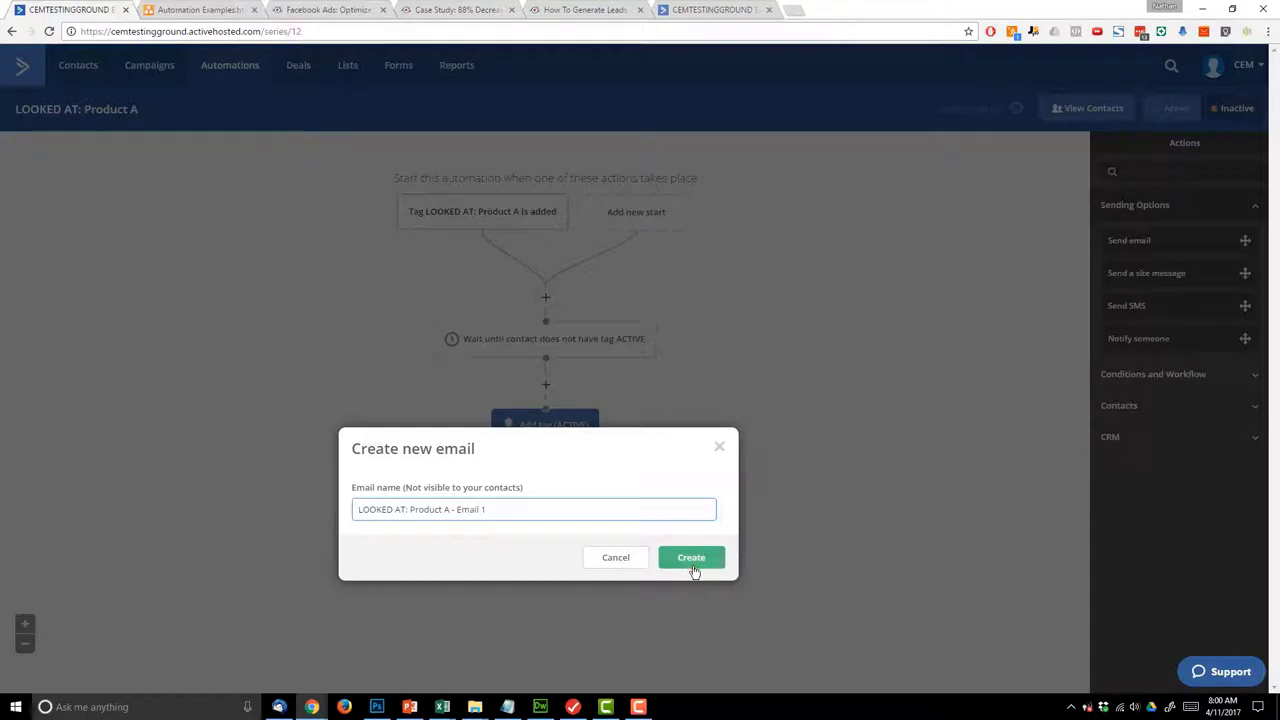
click(691, 557)
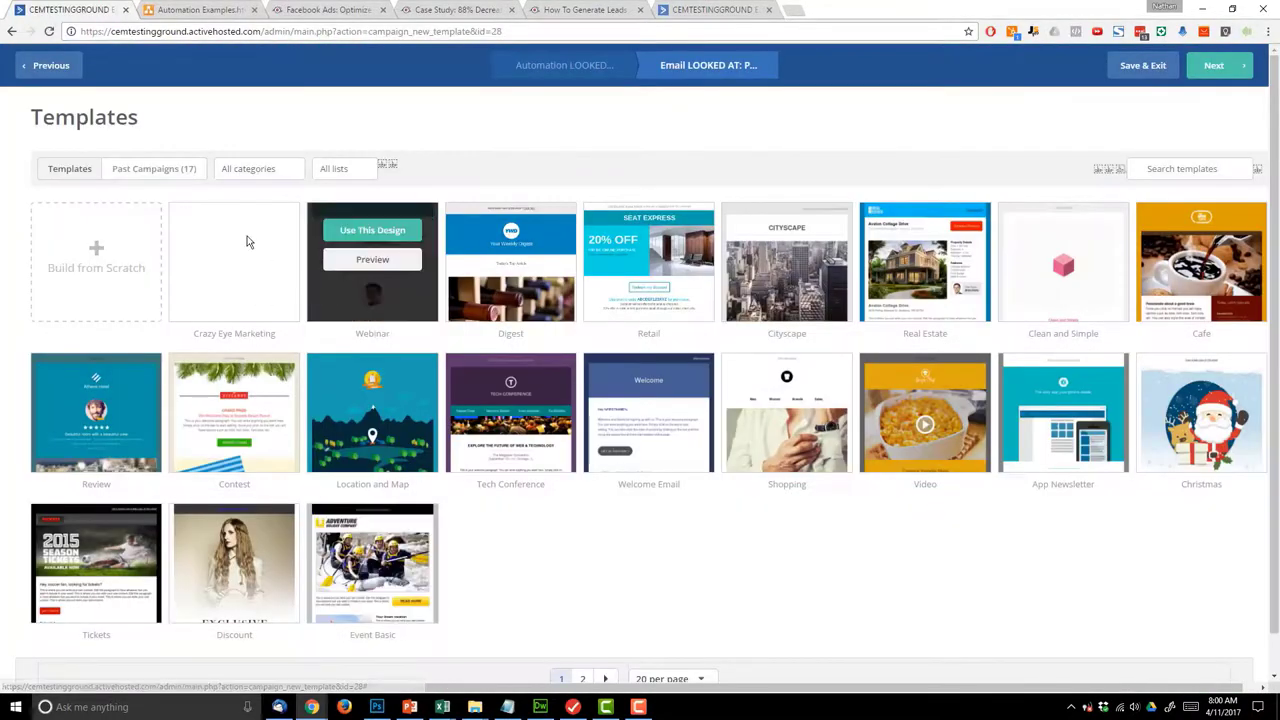
- Use the Crazy Eye Marketing template, subject 'people love this course!', and a reviews placeholder body
click(236, 230)
click(592, 182)
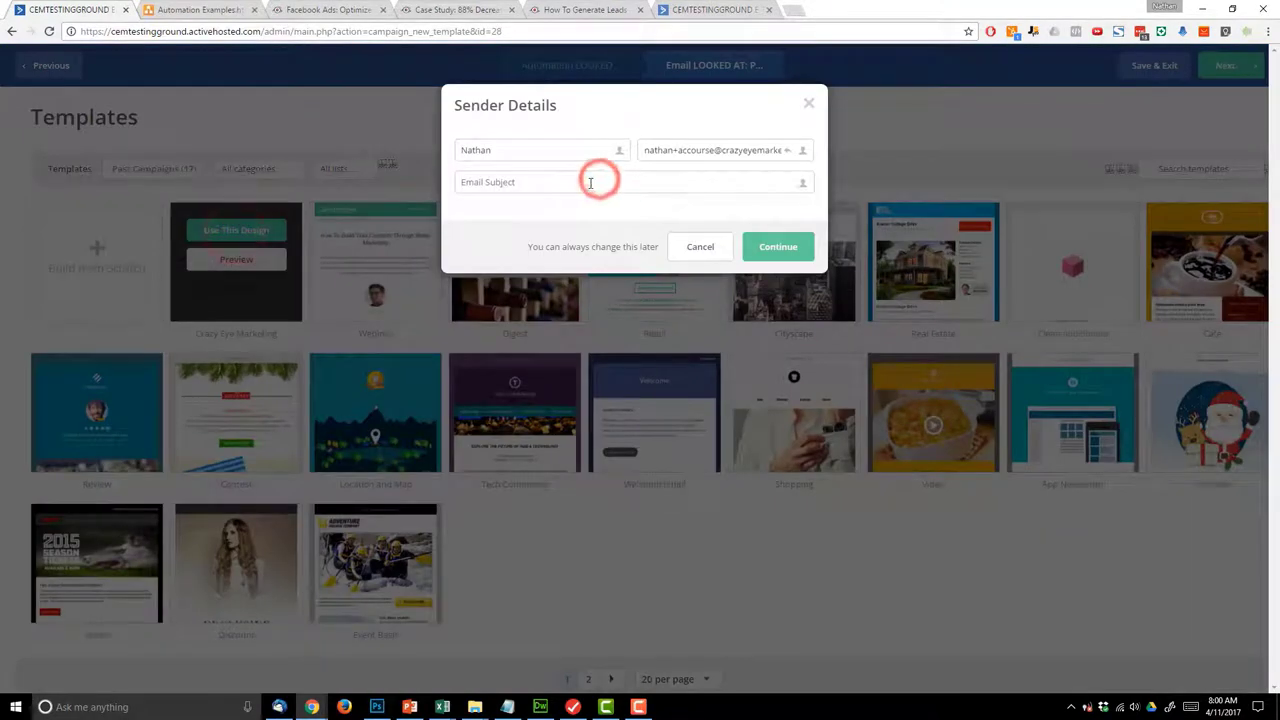
text(people love this course!)
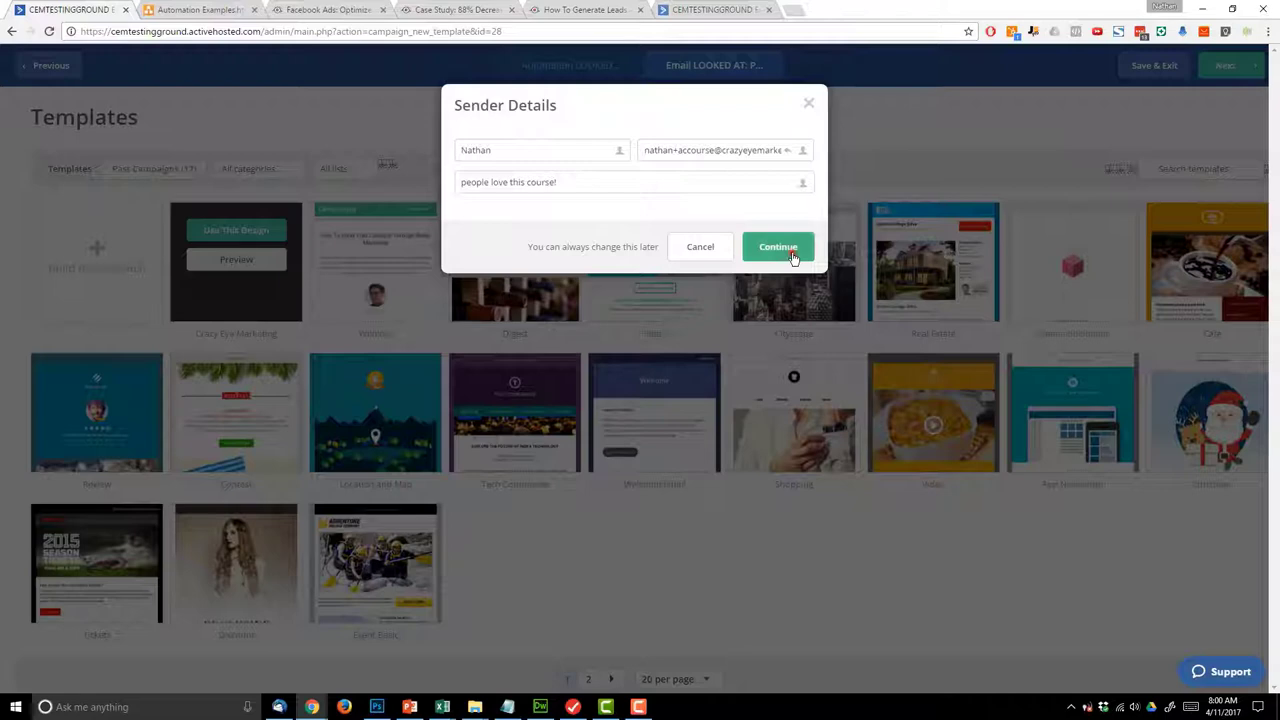
click(785, 248)
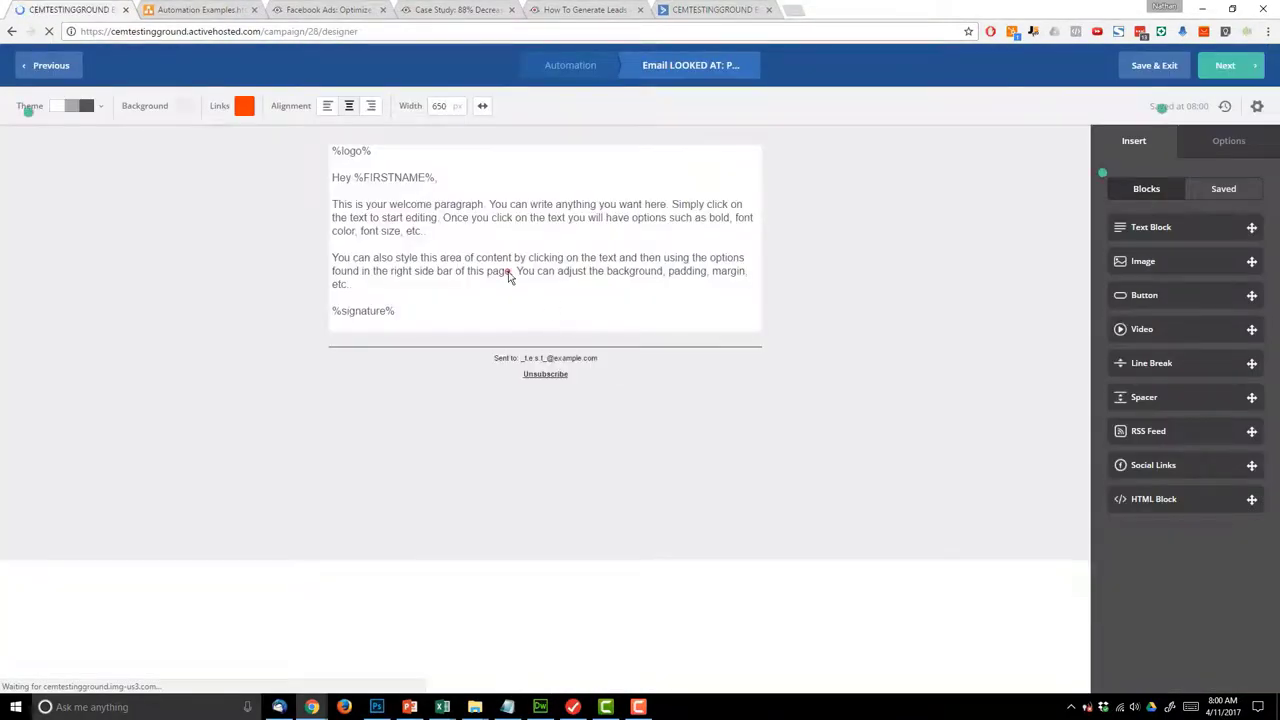
click(507, 270)
drag(389, 283, 315, 212)
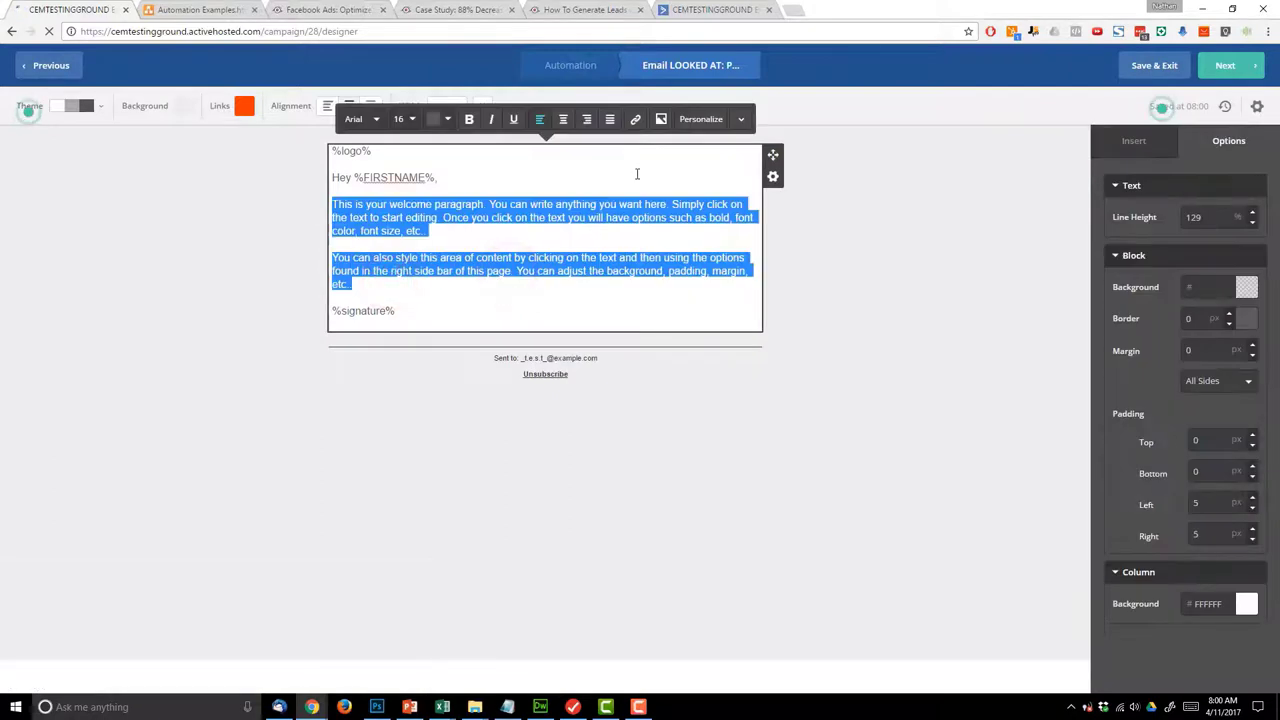
text(feviews)
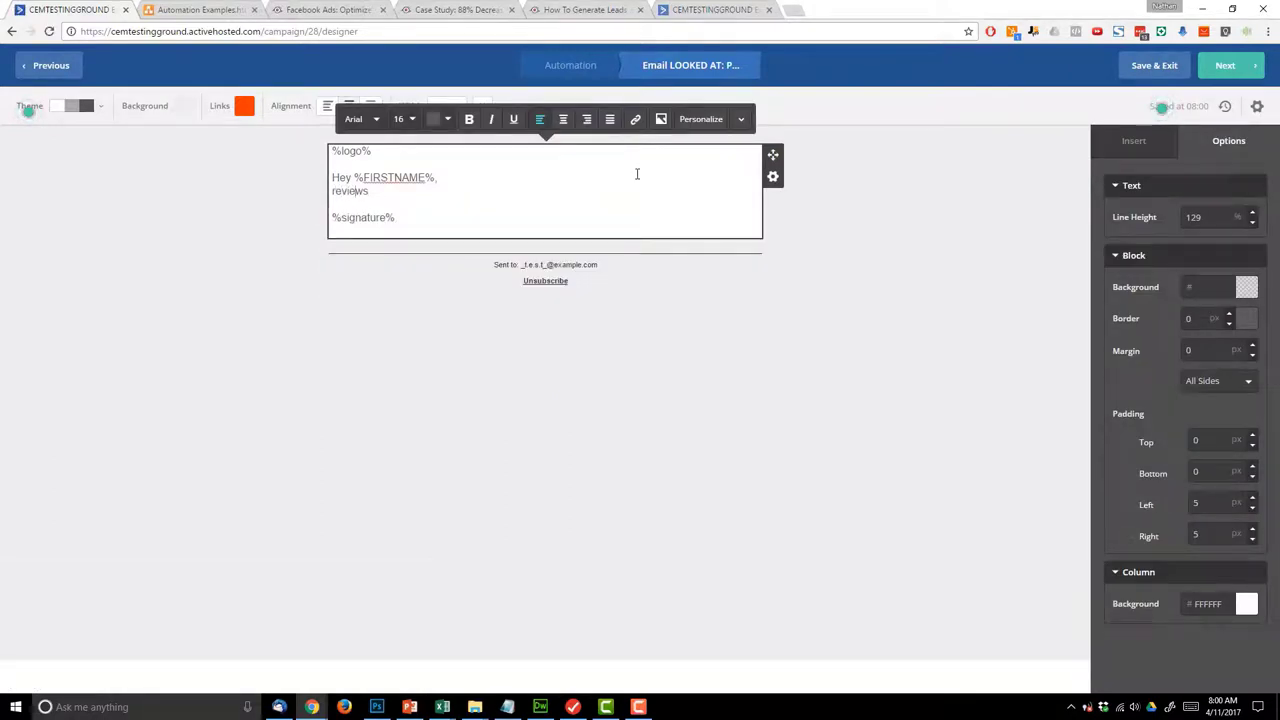
key(Left)
key(Left)
key(Left)
key(Return)
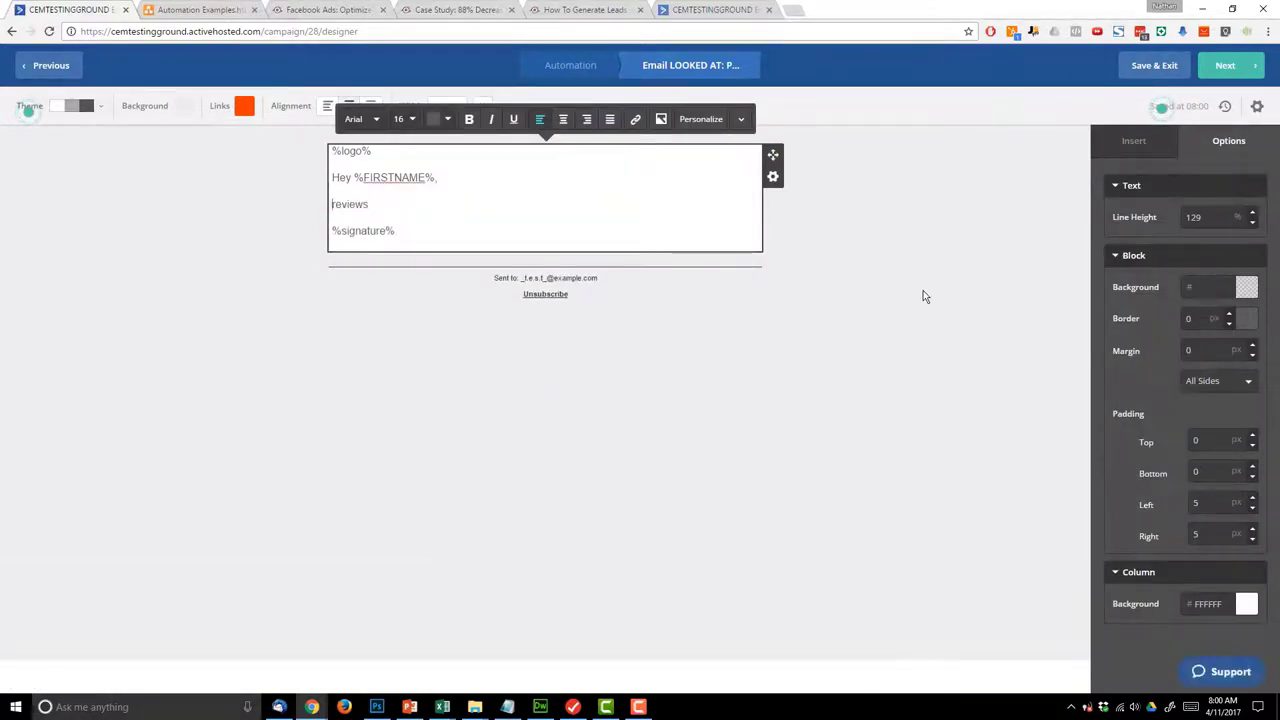
click(921, 295)
- Turn on Google Analytics, drop '- Email 1' from its campaign name, and finish the email
click(1232, 70)
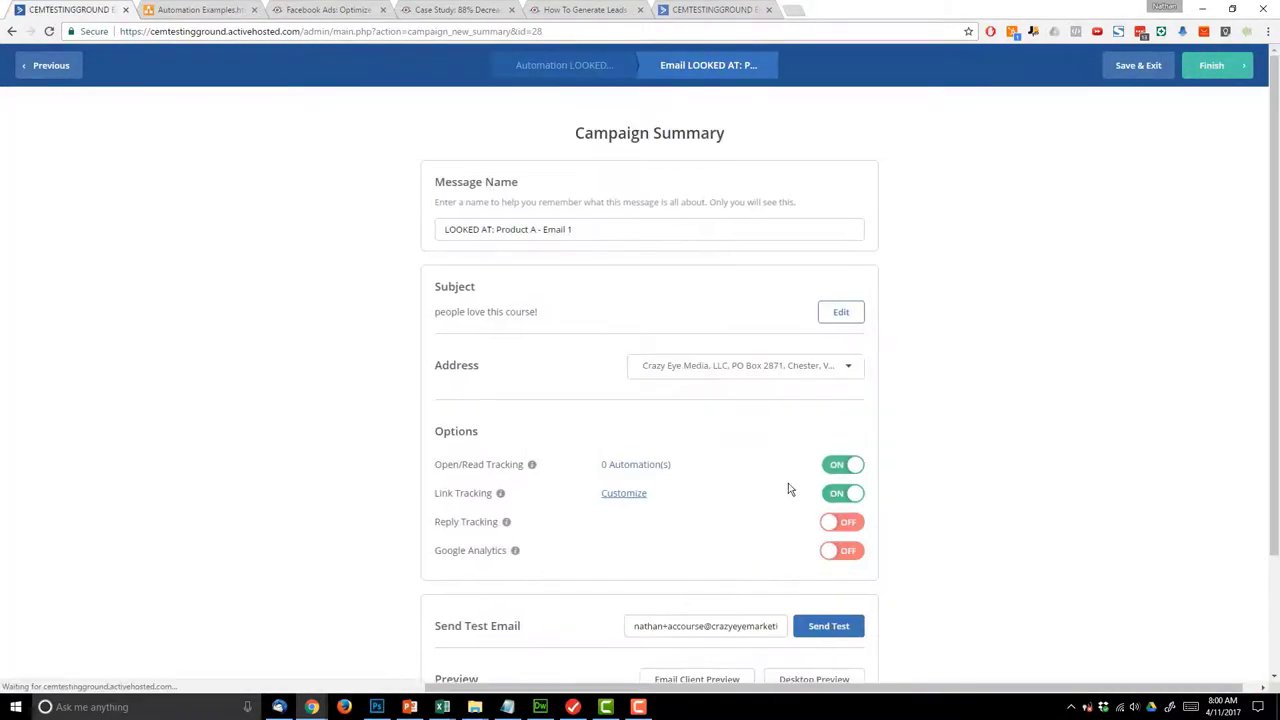
scroll(877, 540, down, 1)
click(845, 489)
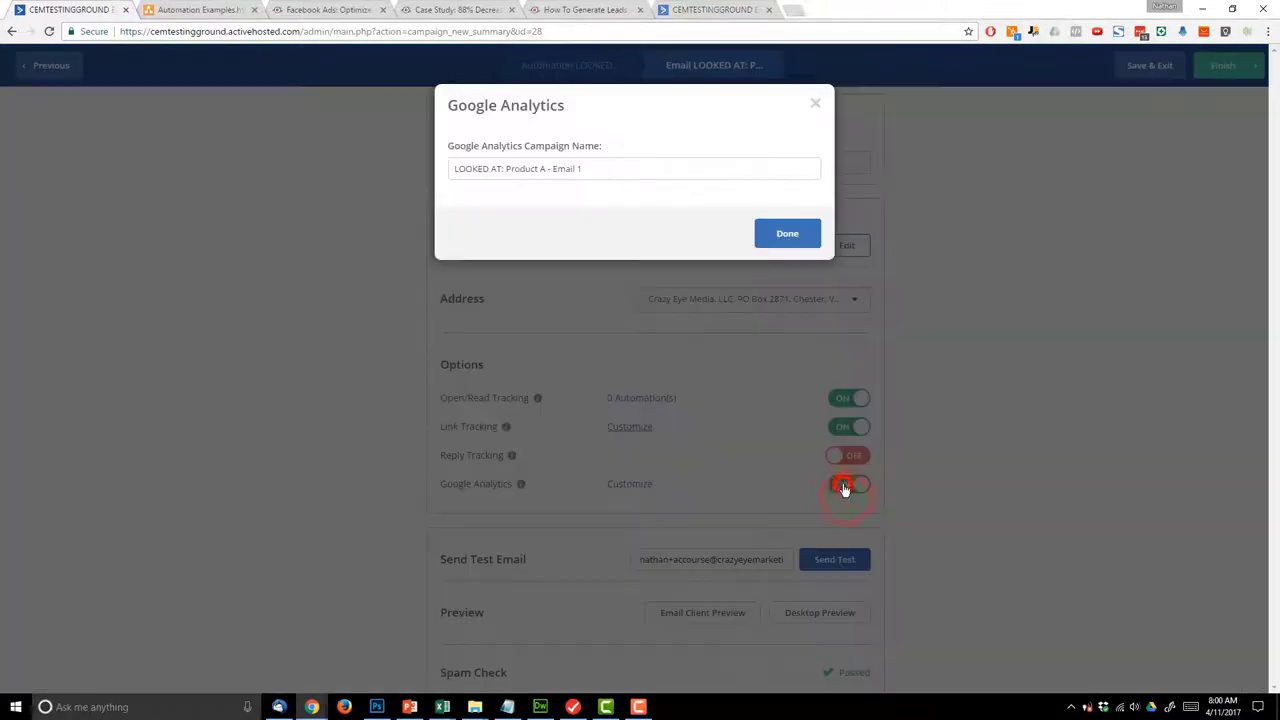
drag(545, 168, 586, 168)
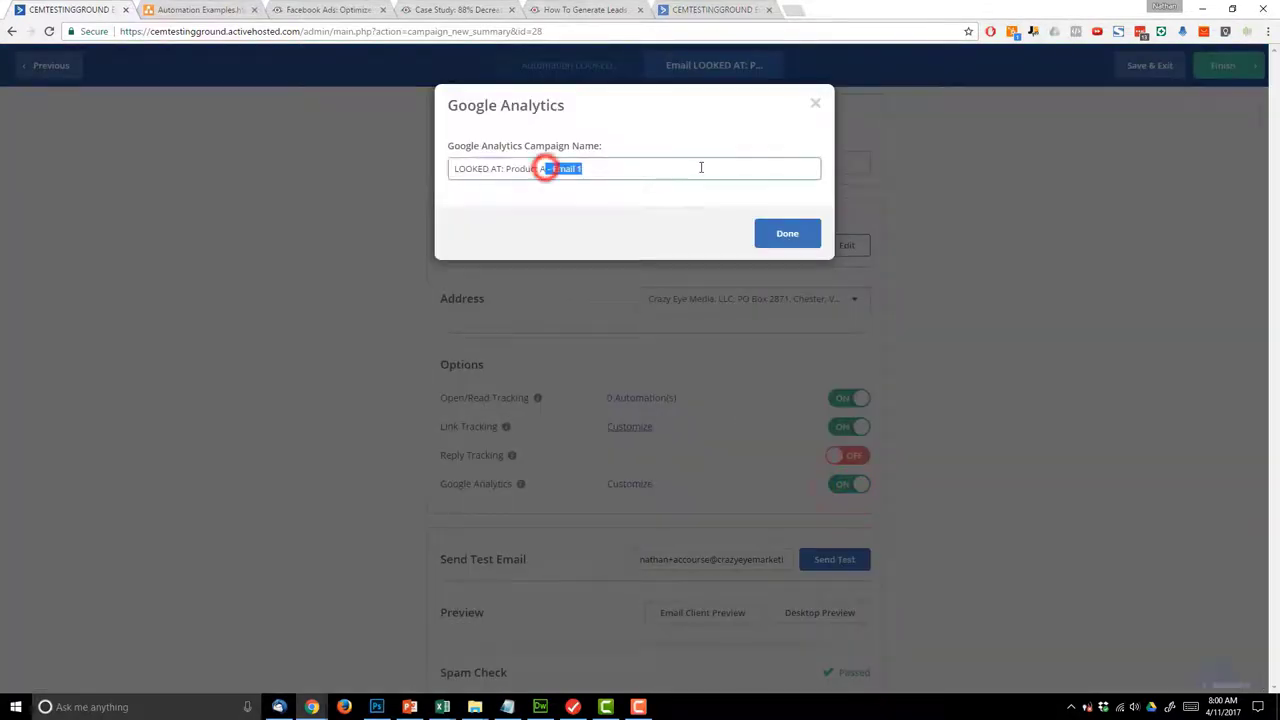
key(BackSpace)
click(787, 236)
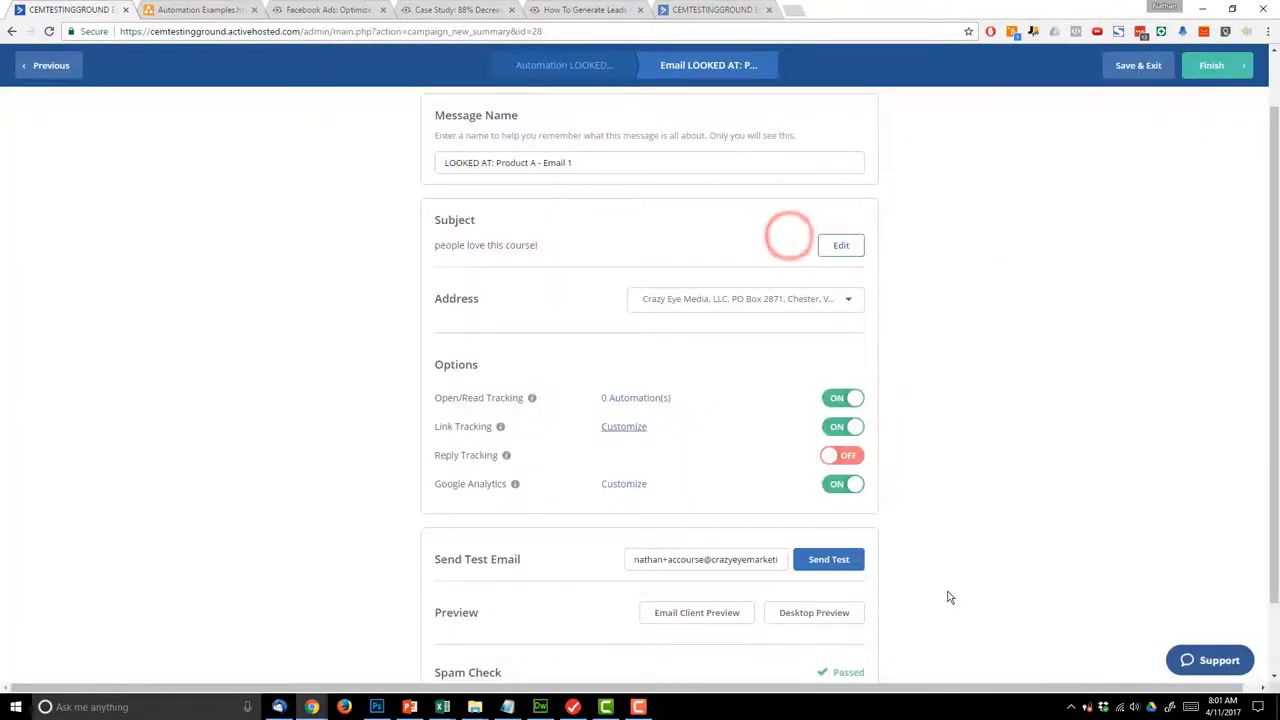
click(1213, 72)
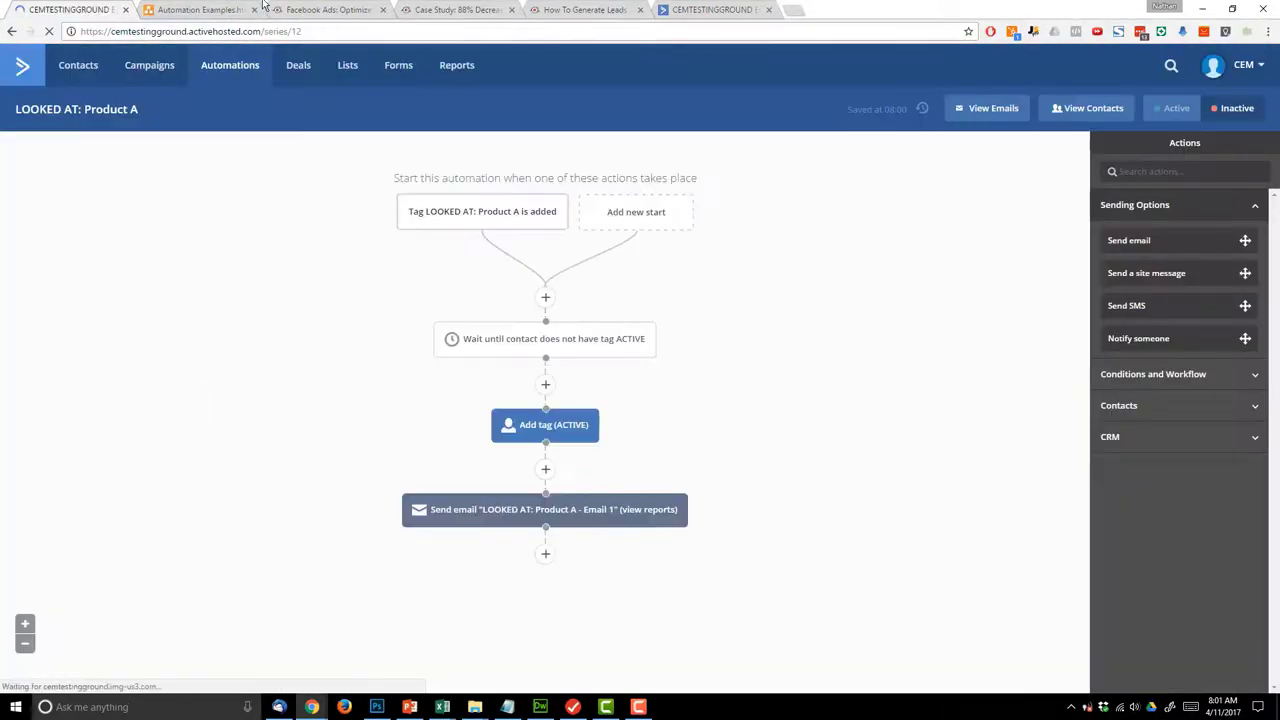
- Check the Wait 1 Day and Email 2 steps in the Product A flow diagram
click(263, 8)
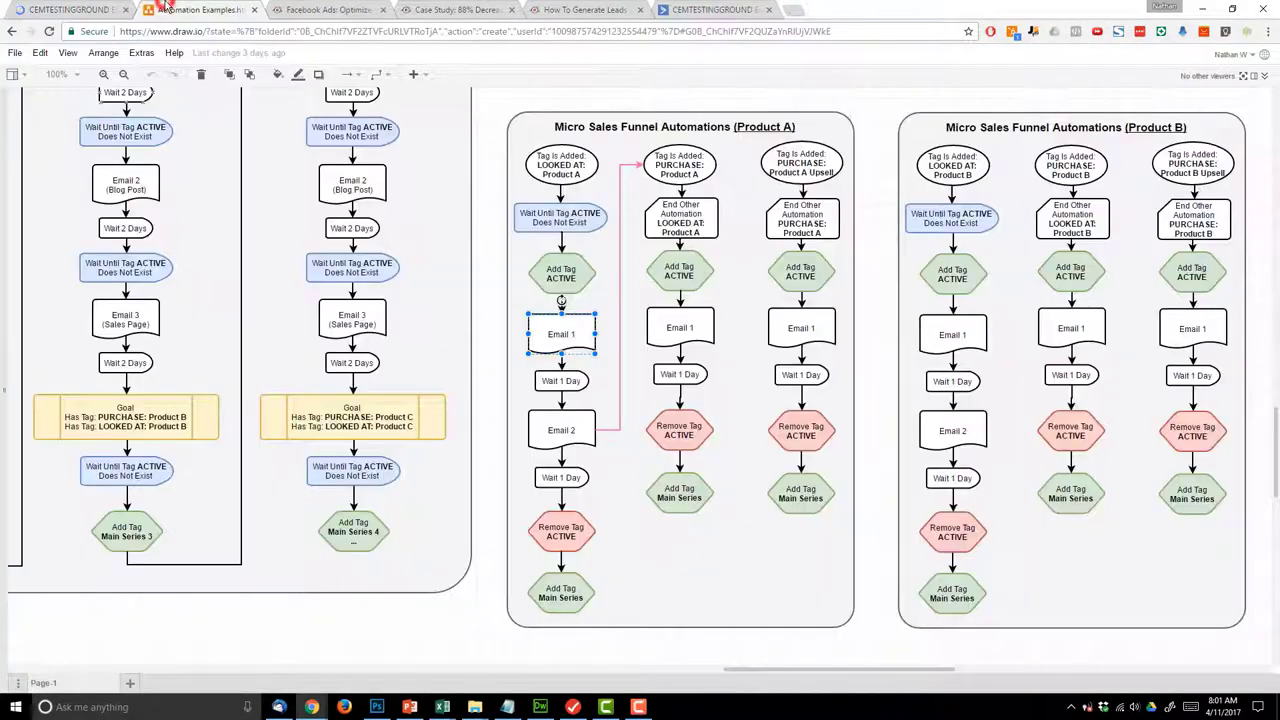
click(561, 381)
click(565, 429)
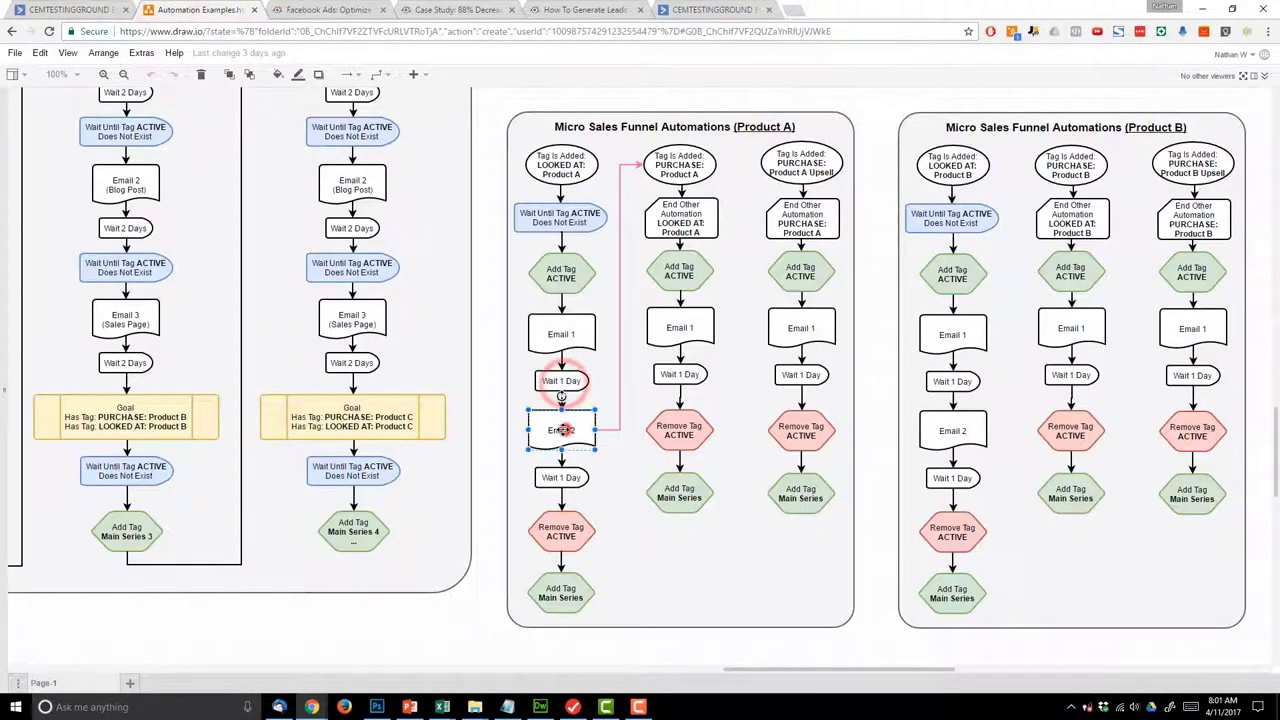
click(78, 9)
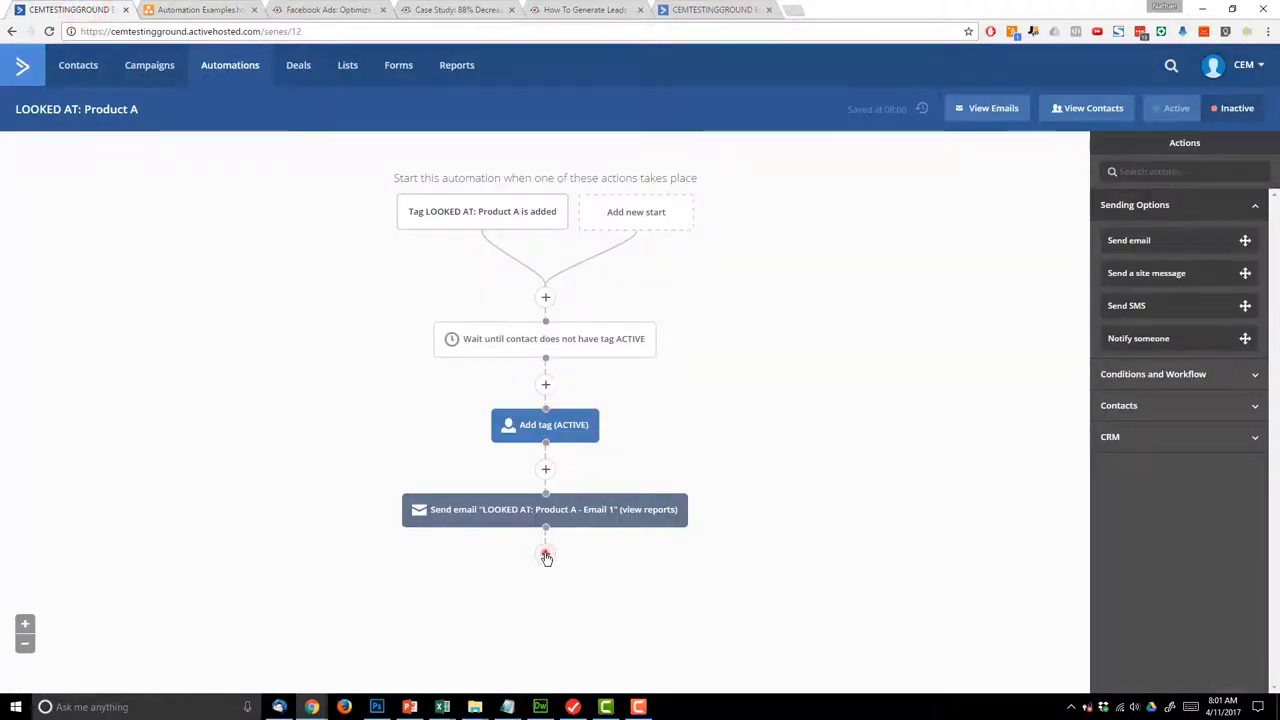
- Add a wait of 1 day after the Email 1 step
click(545, 553)
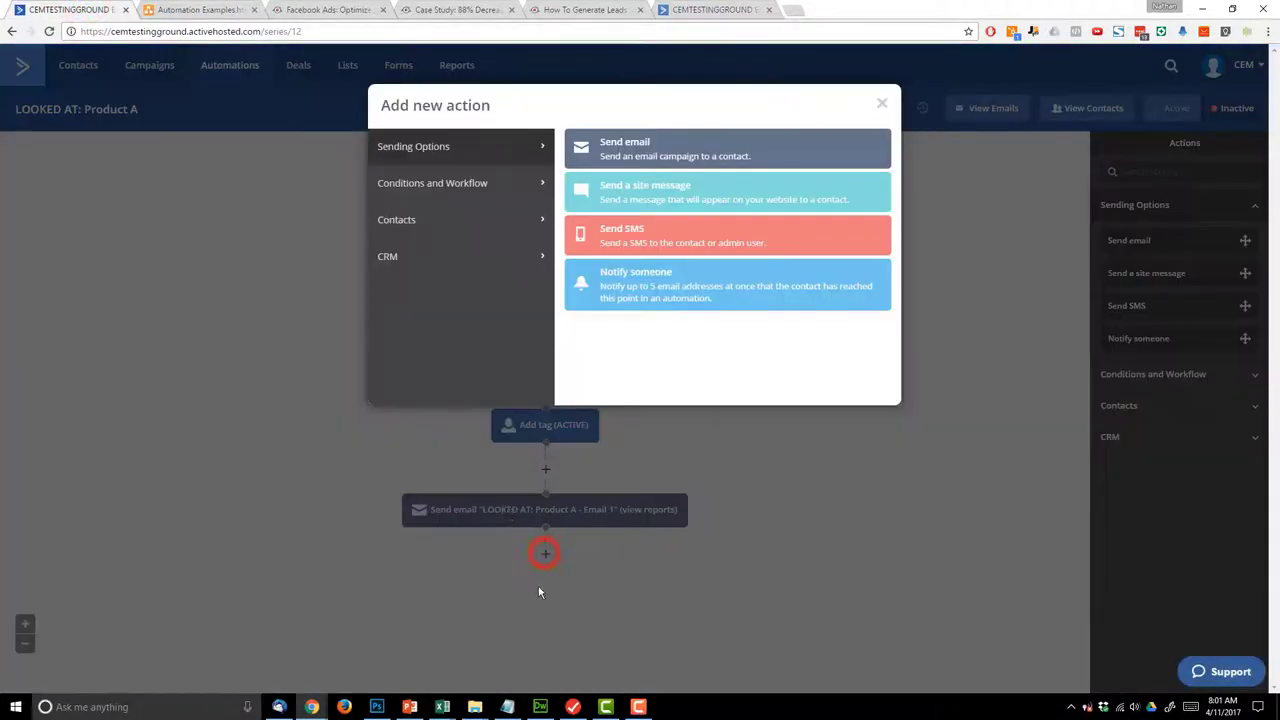
click(486, 183)
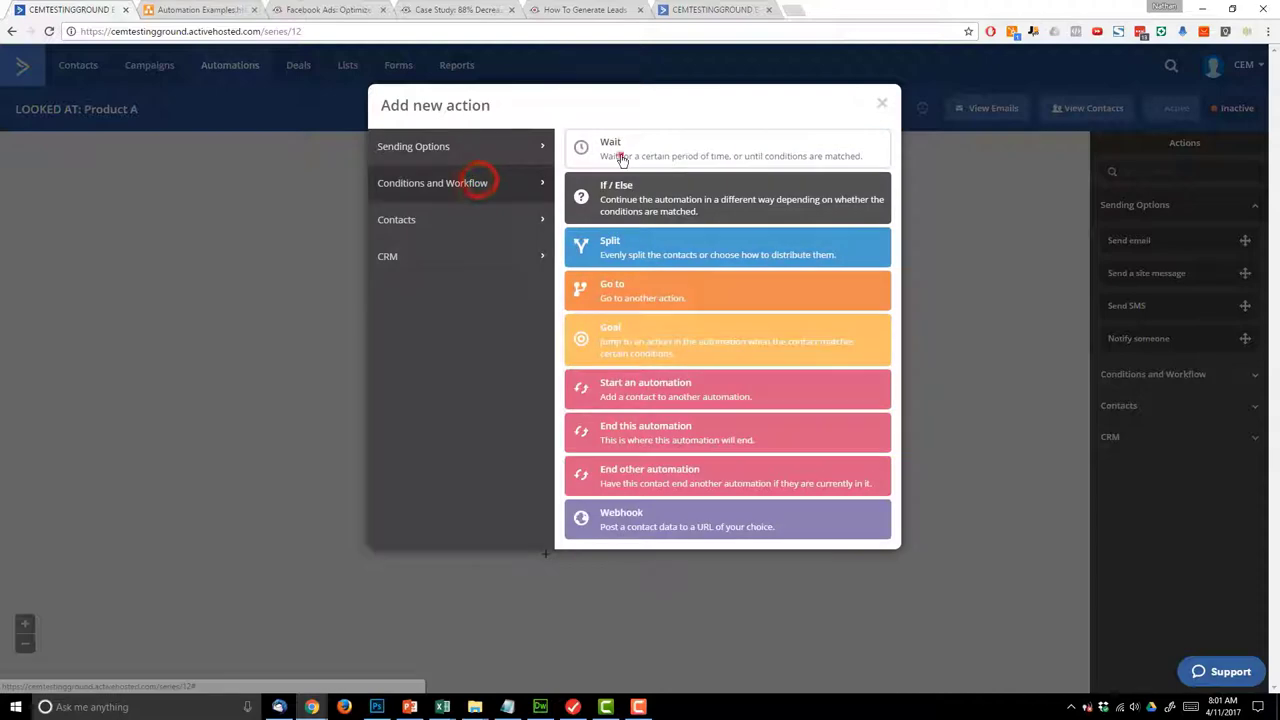
click(620, 152)
click(497, 546)
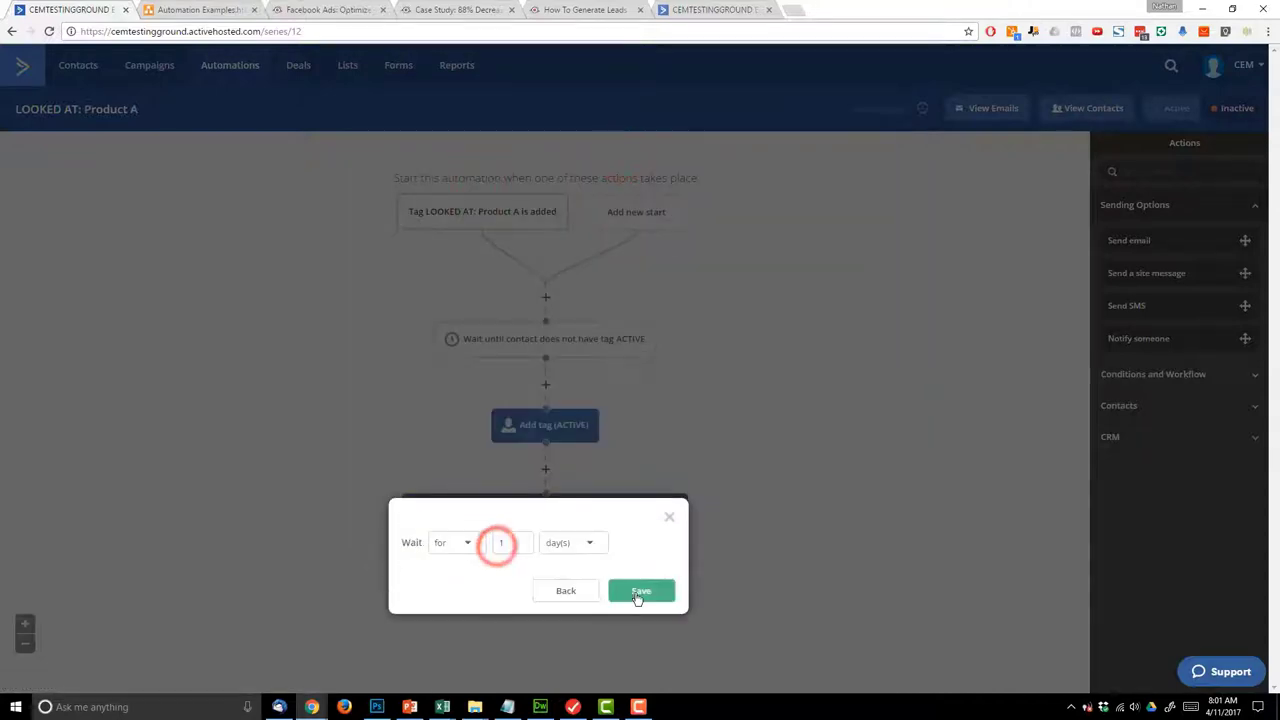
click(637, 591)
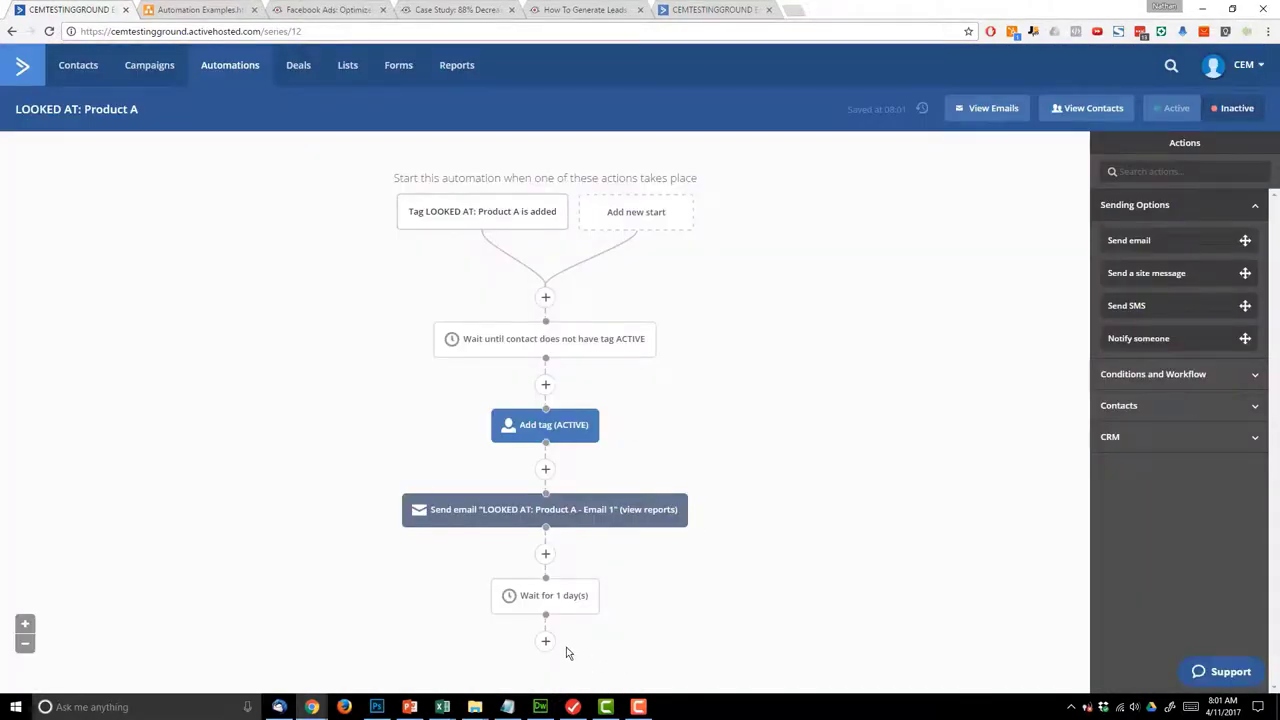
click(546, 643)
- Add a Send email step creating a new email, Email 2, after the wait
click(472, 146)
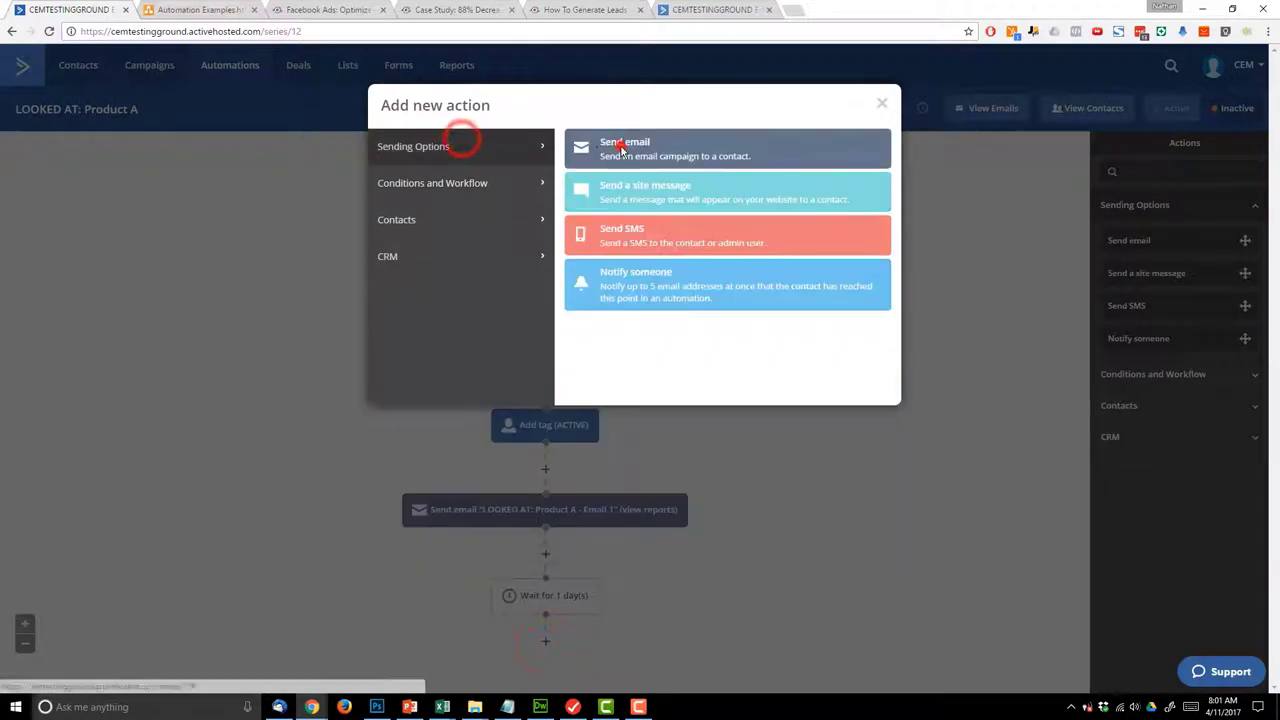
click(620, 147)
click(505, 597)
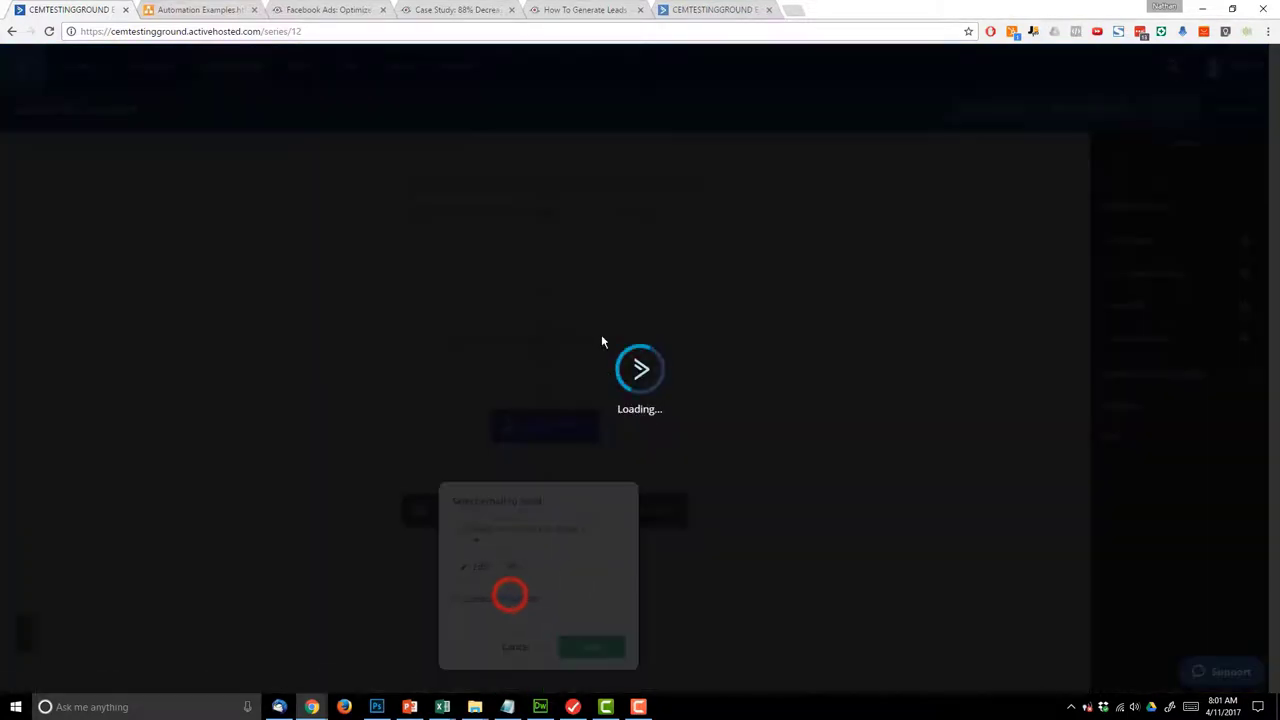
click(540, 600)
text(L)
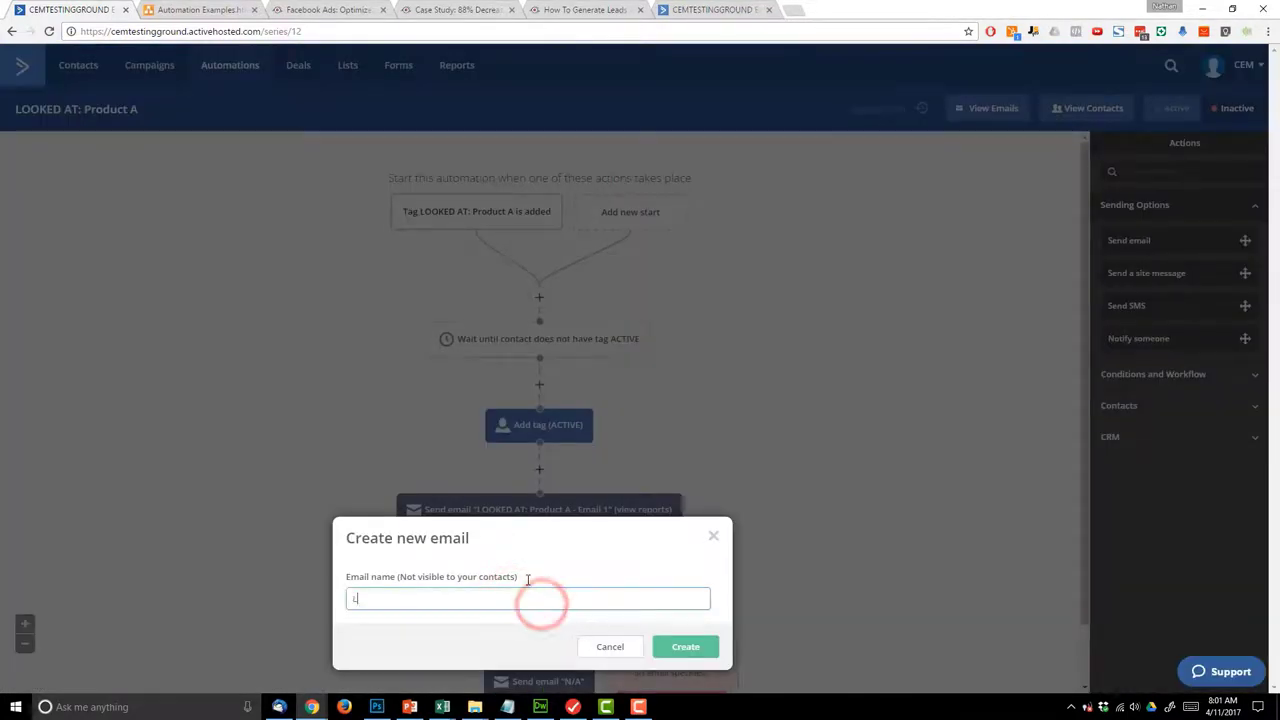
text(OOKED AT: Product A - Email 2)
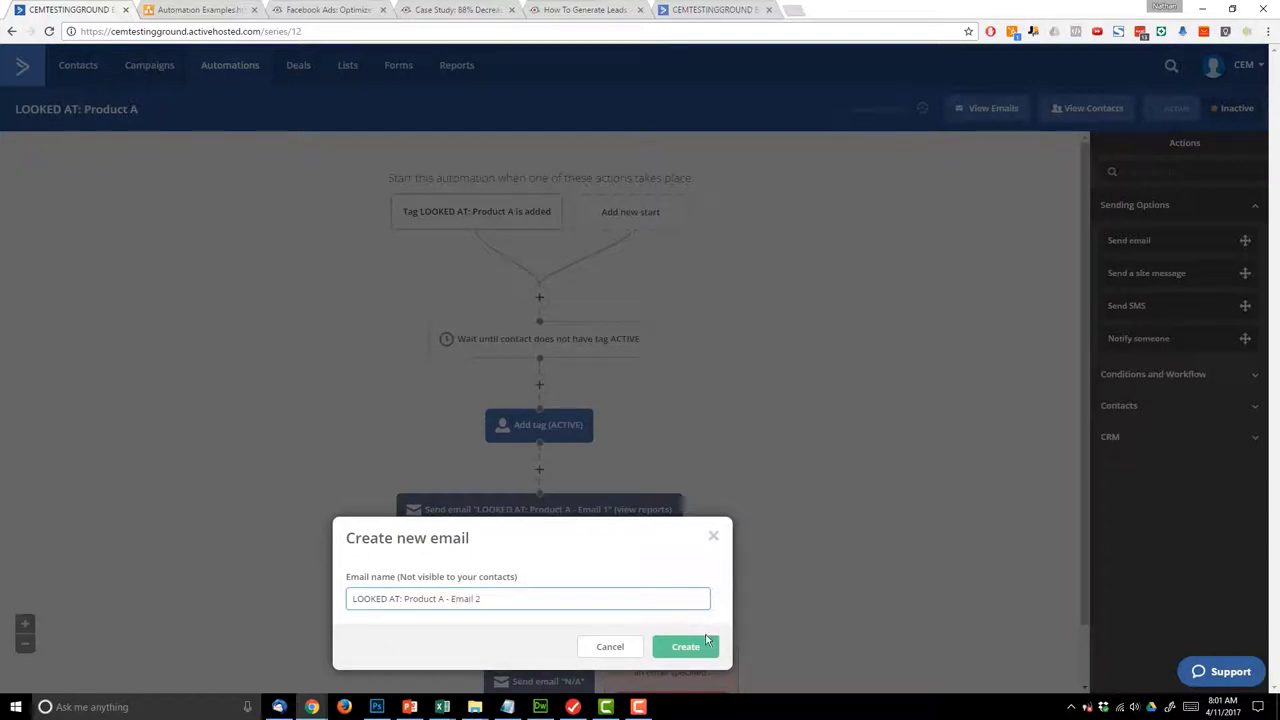
click(704, 642)
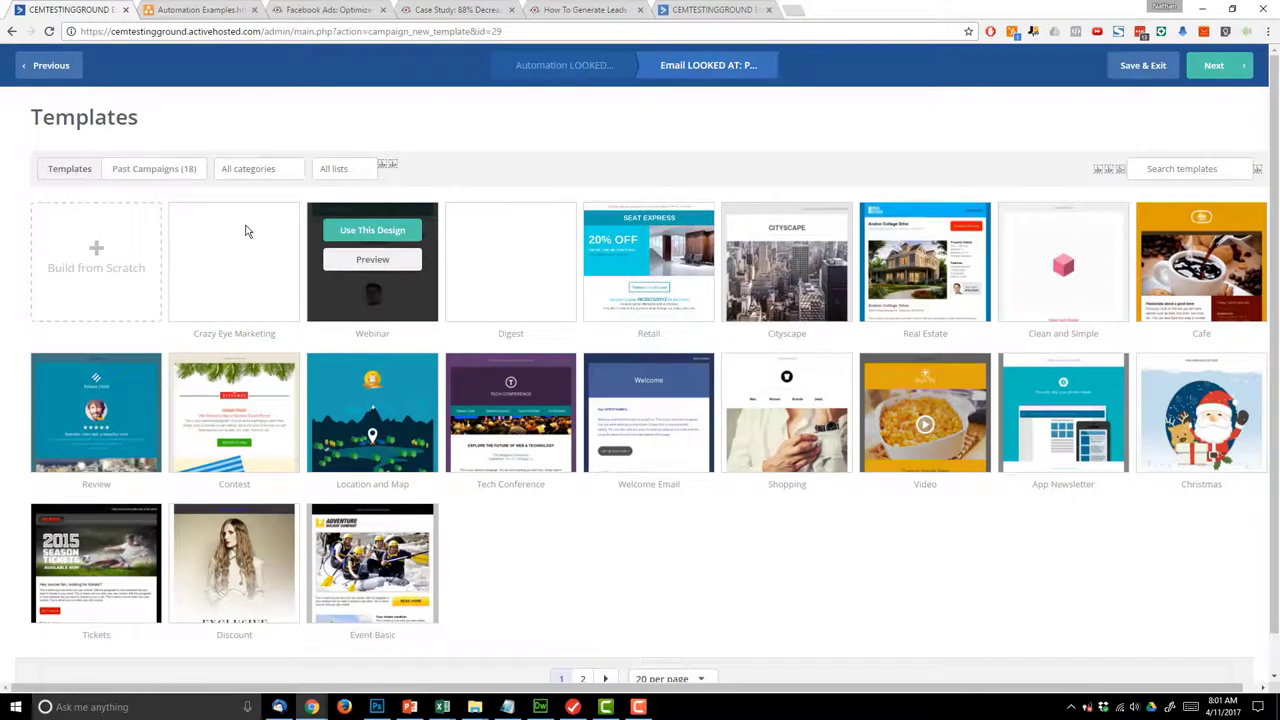
- Apply the Crazy Eye Marketing template with subject 'Discount on Product A'
click(236, 230)
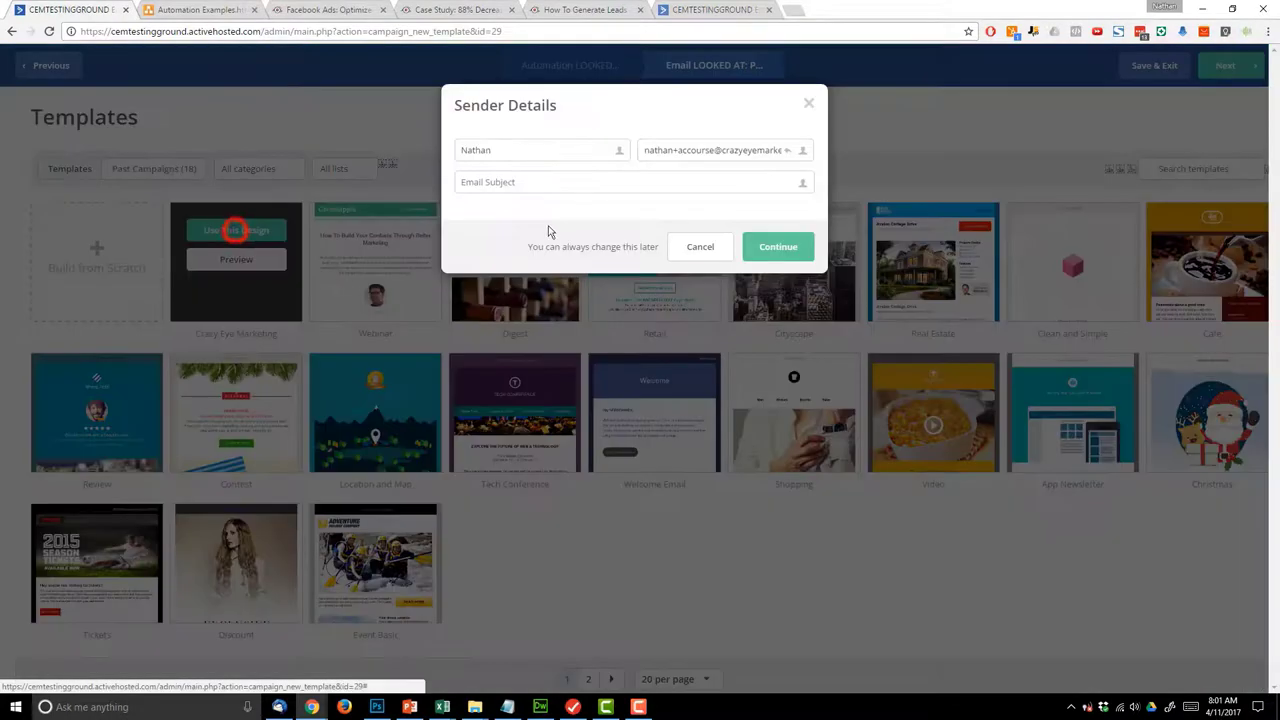
click(580, 181)
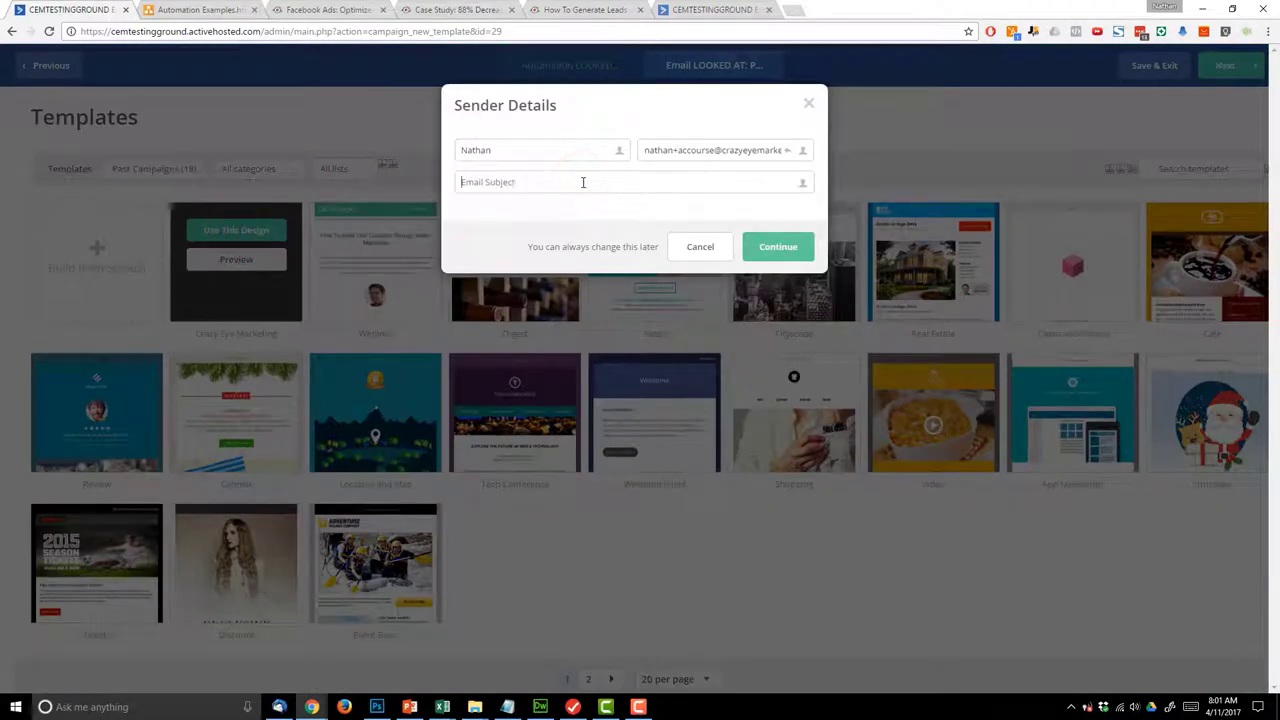
text(More great)
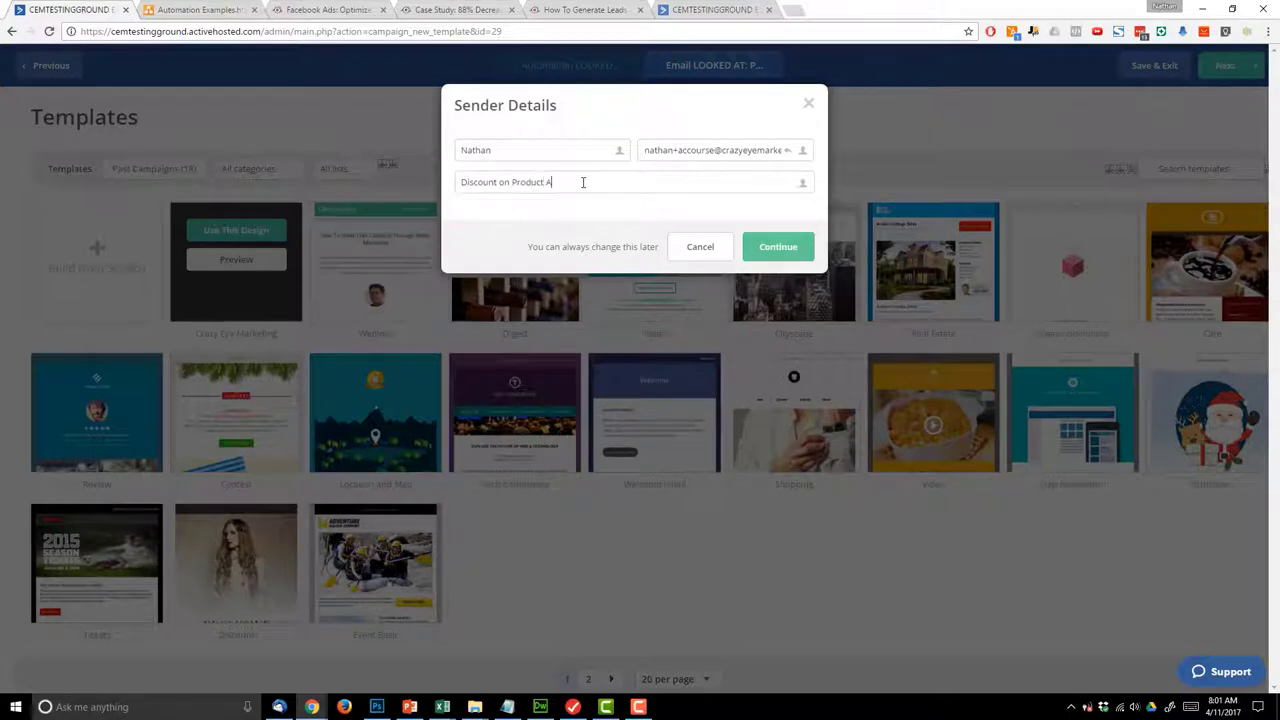
click(780, 246)
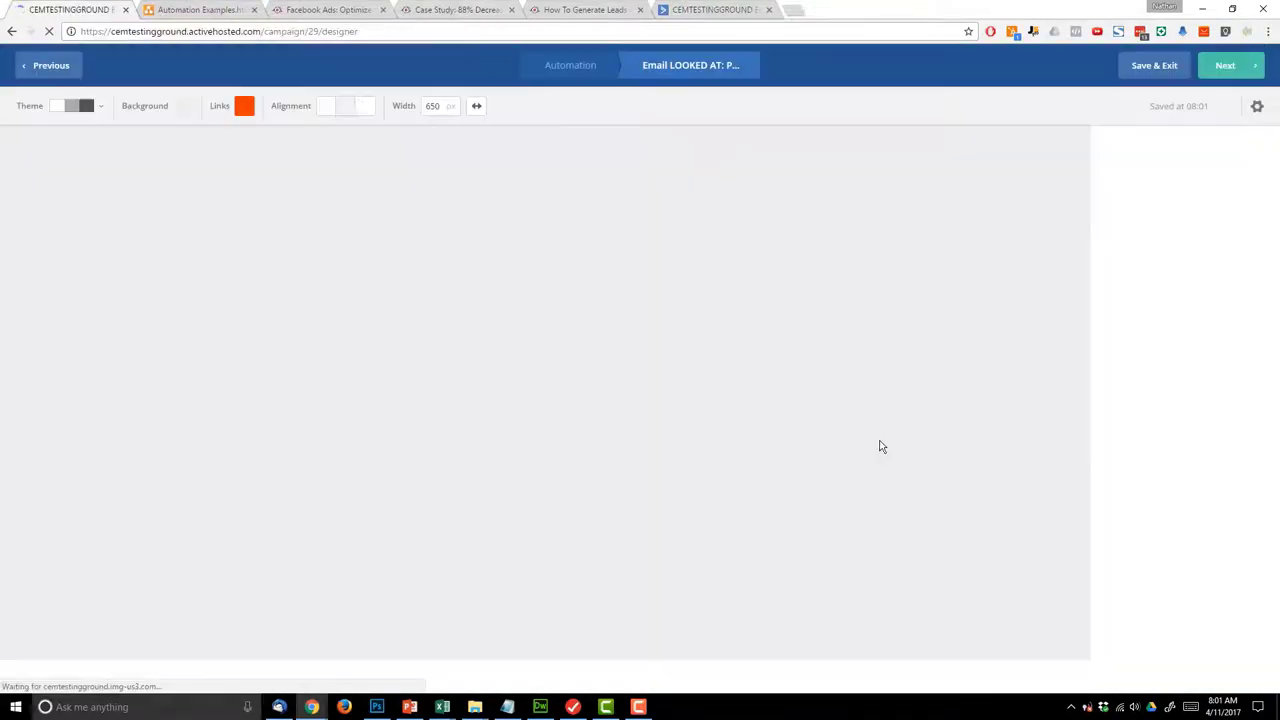
click(383, 254)
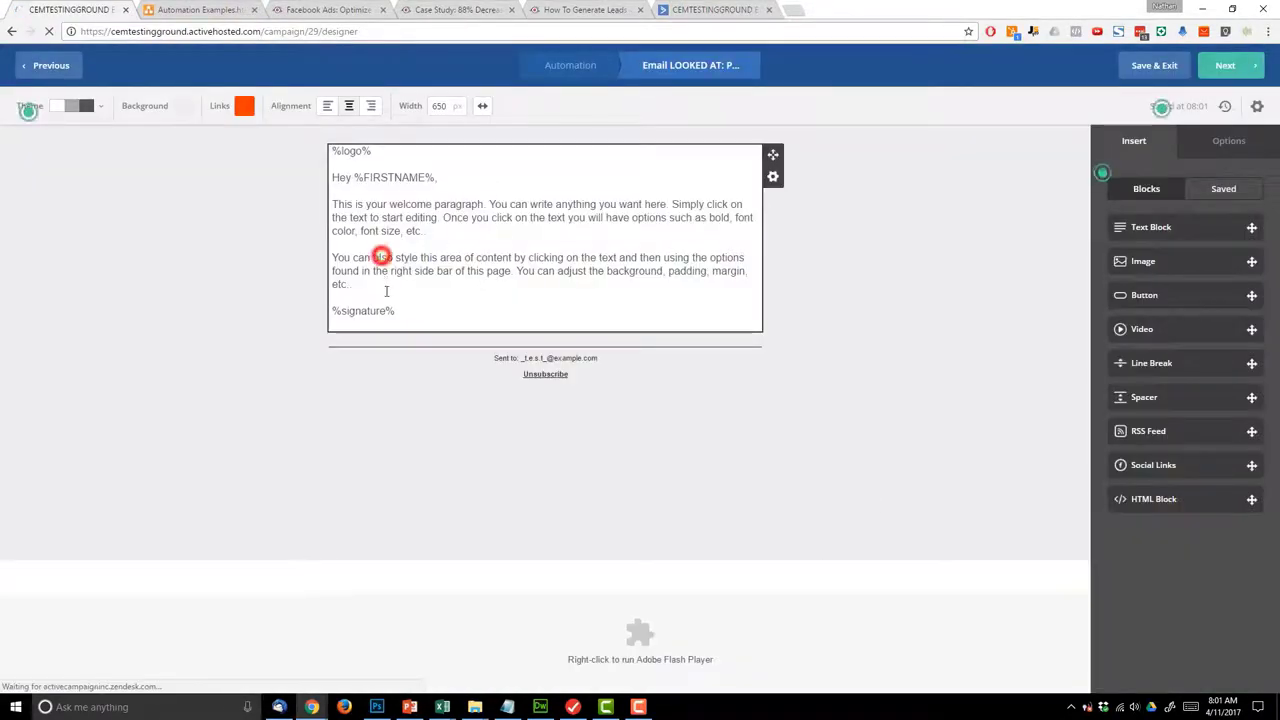
- Replace the placeholder body text with 'Save 10% if you join in the next 24 hours!!!'
click(380, 287)
shift+click(334, 217)
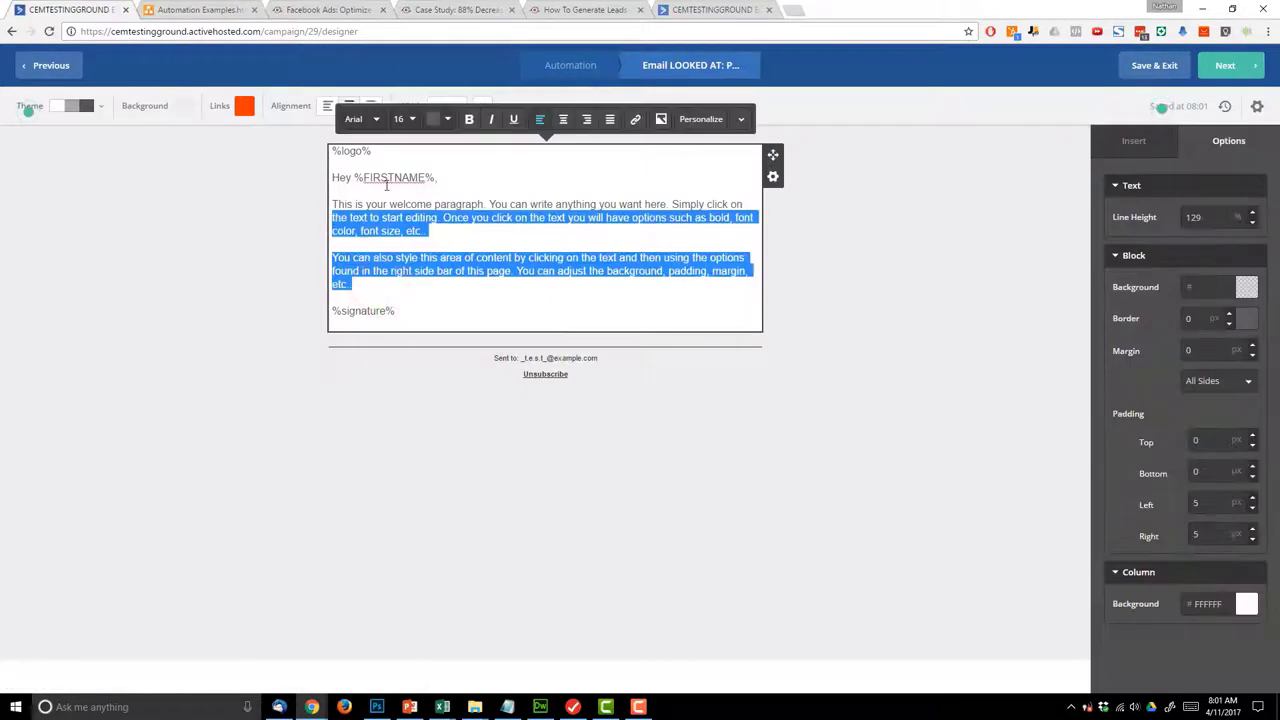
key(BackSpace)
drag(768, 211, 308, 202)
text(Sa)
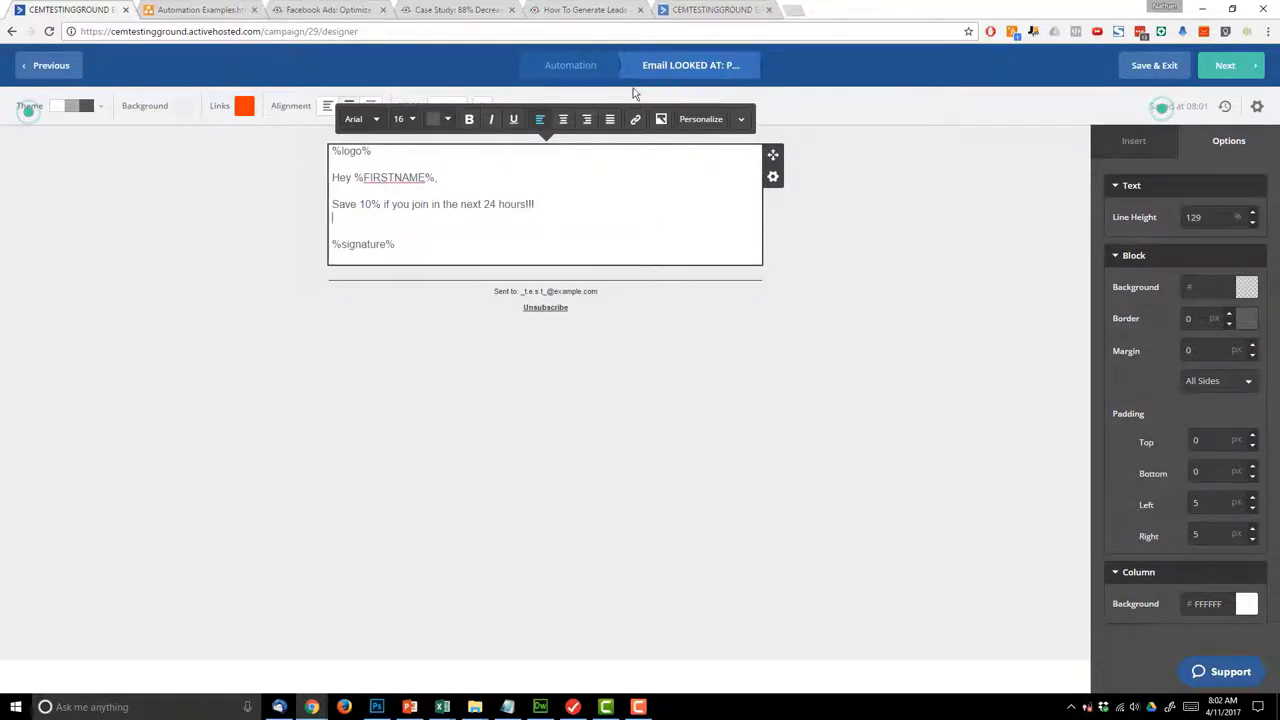
- Copy the How To Generate Leads article address and paste it into the email body
click(585, 9)
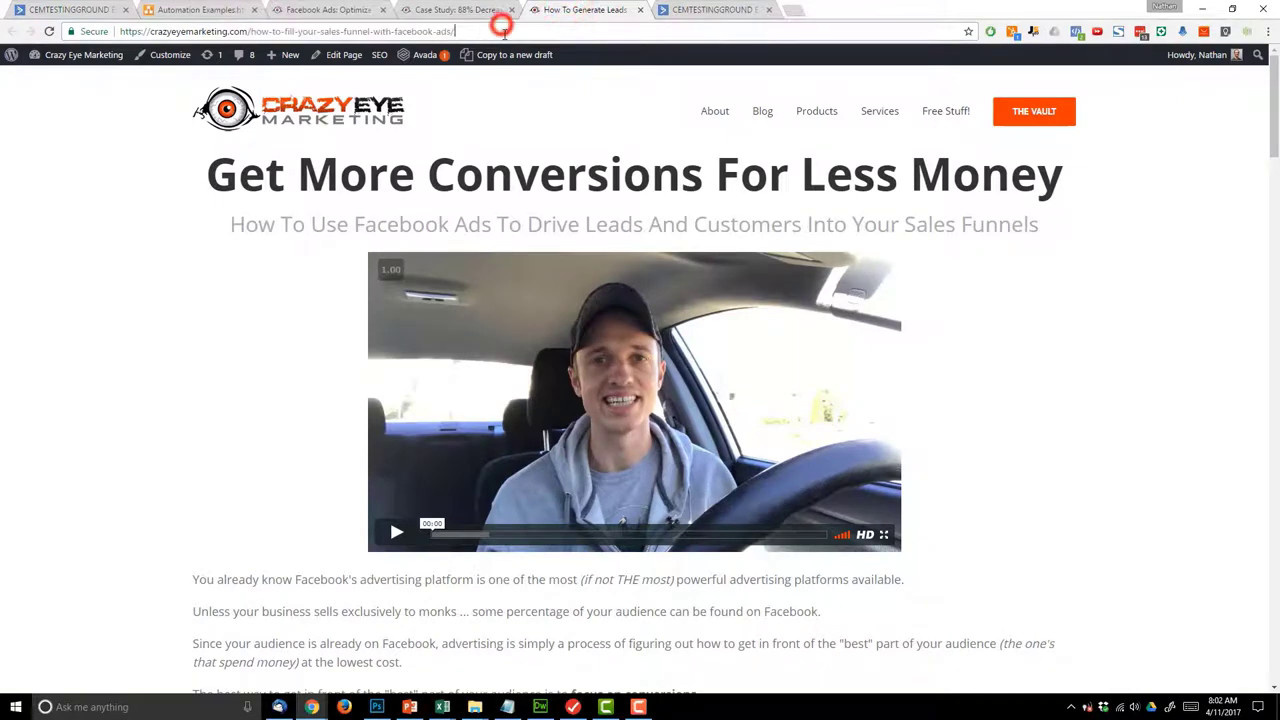
click(480, 9)
click(322, 9)
click(200, 9)
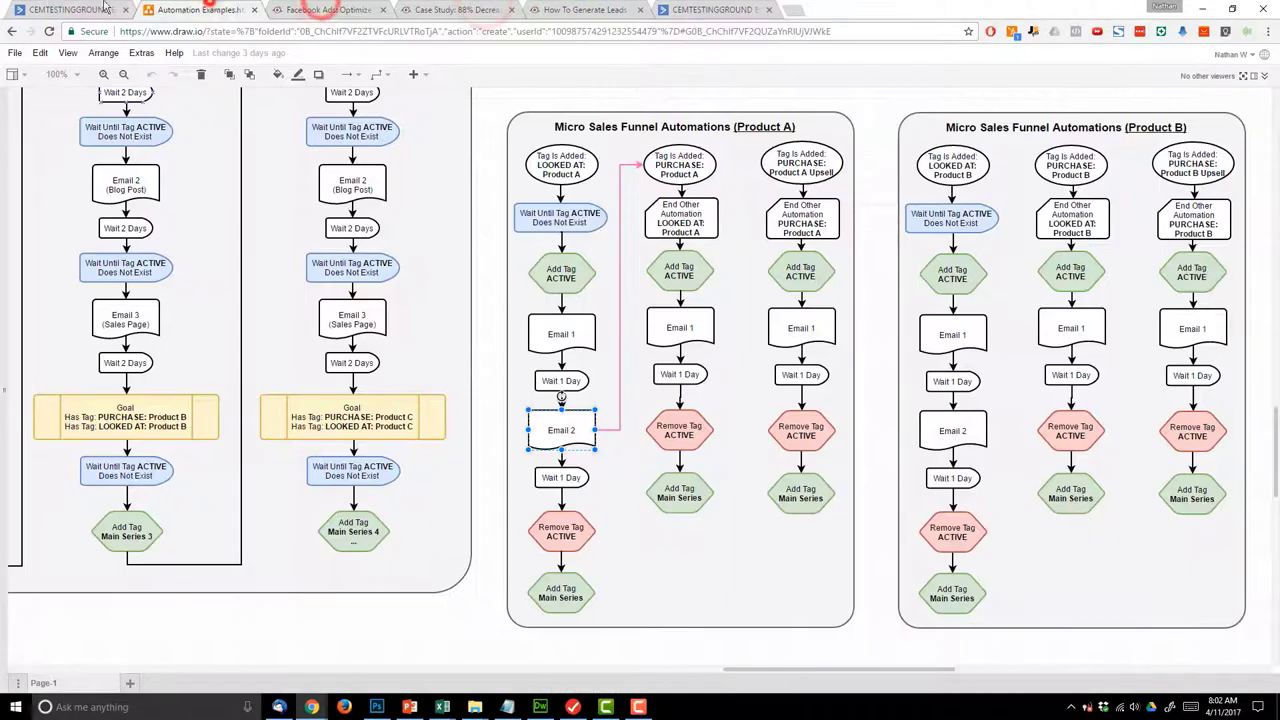
click(68, 9)
text(https://crazyeyemarketing.com/how-to-fill-your-sales-funnel-with-facebook-ads/)
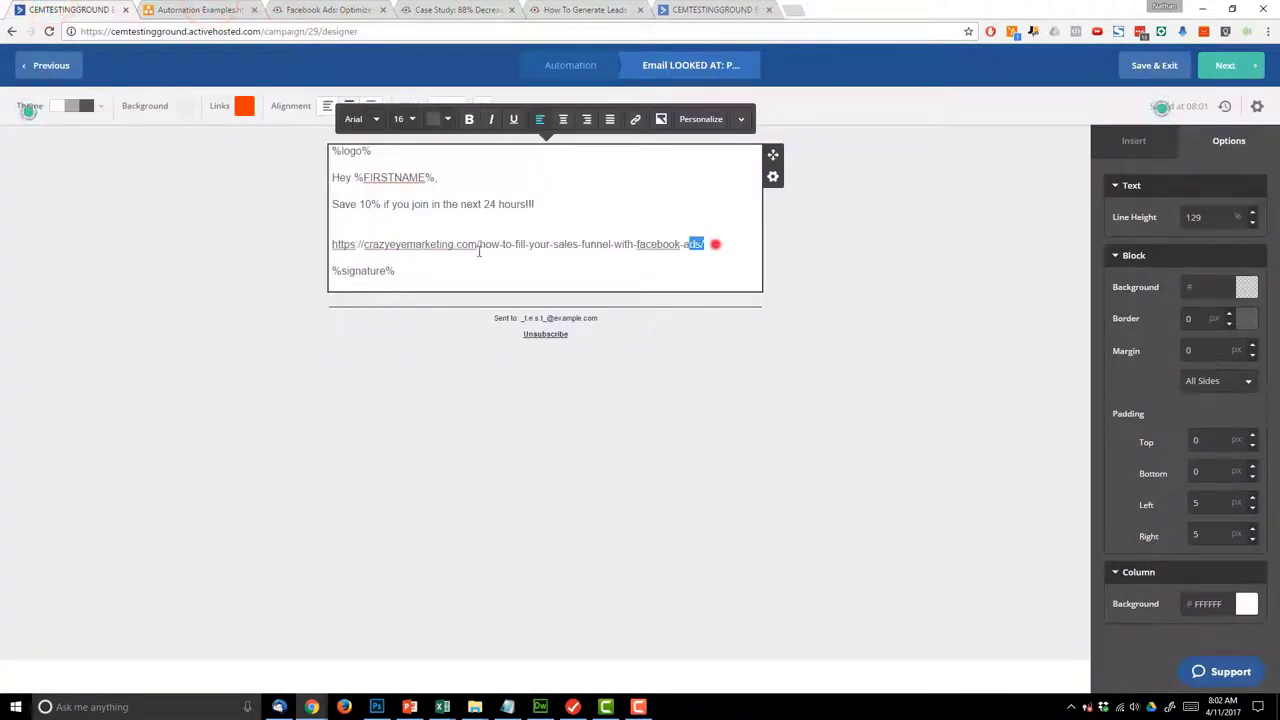
- Make the pasted article address a bold, clickable link and continue to the Campaign Summary
drag(712, 244, 297, 248)
click(469, 119)
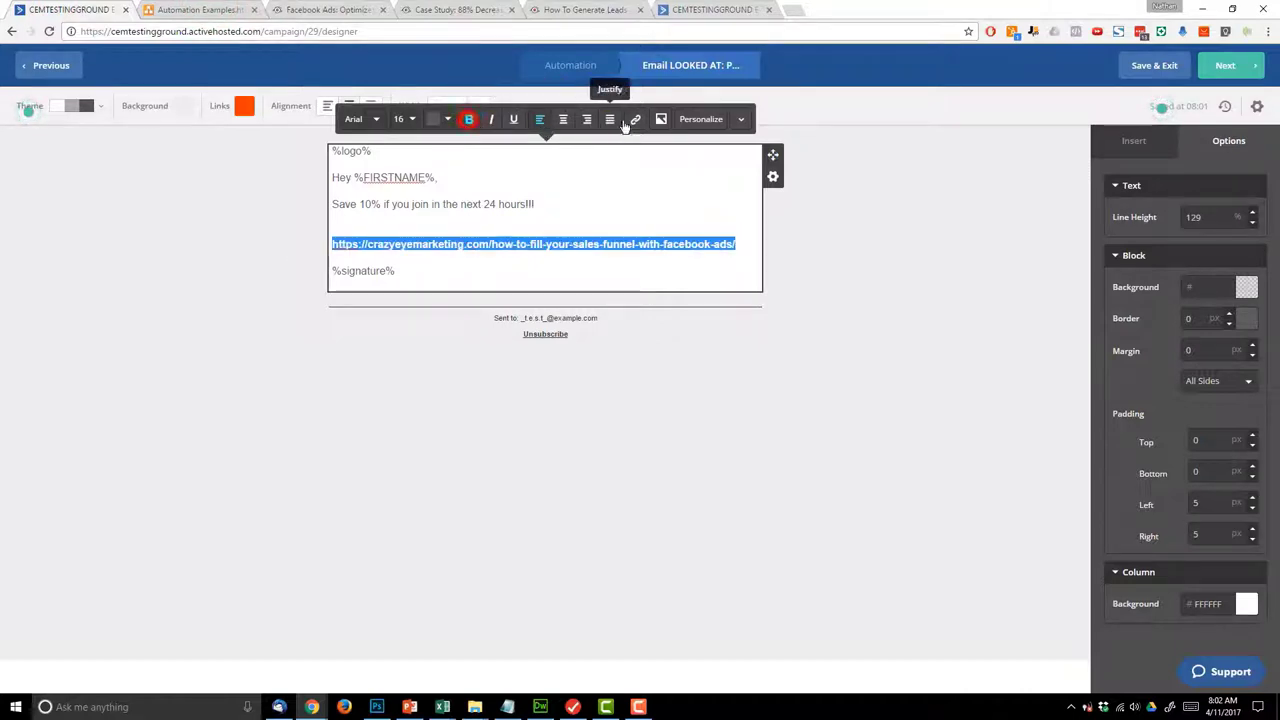
click(635, 119)
click(788, 262)
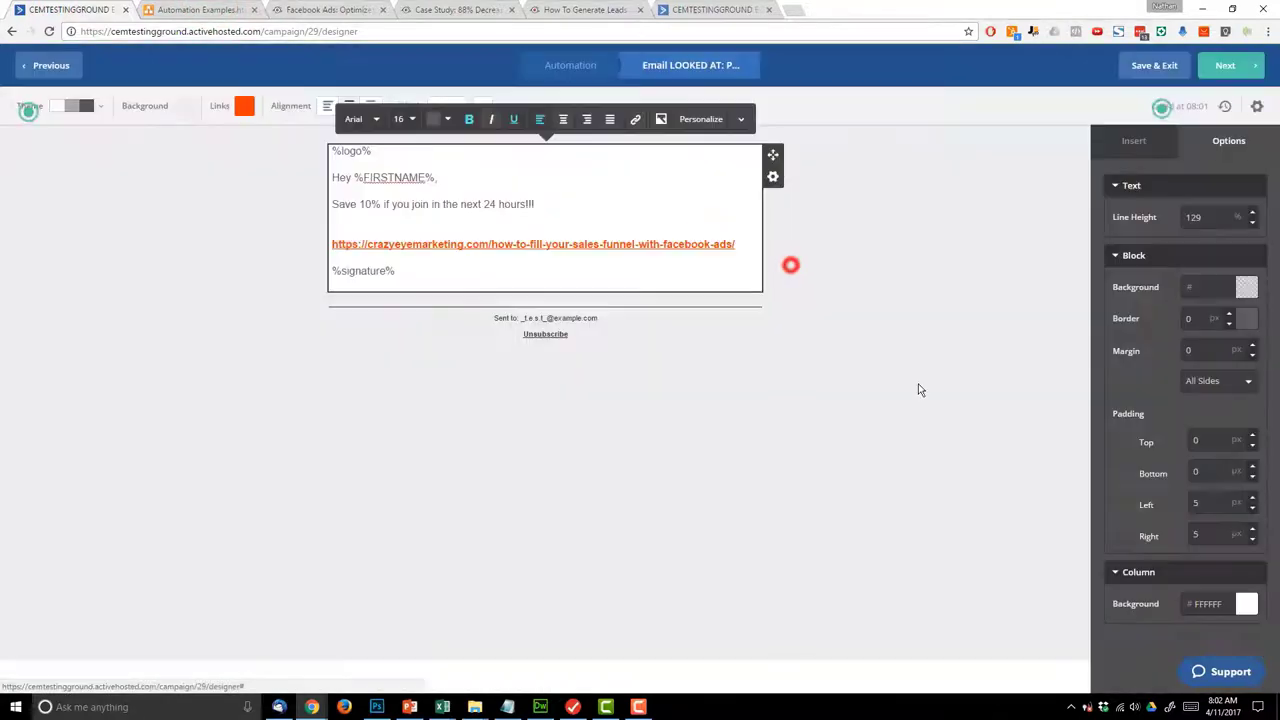
click(929, 403)
click(1226, 67)
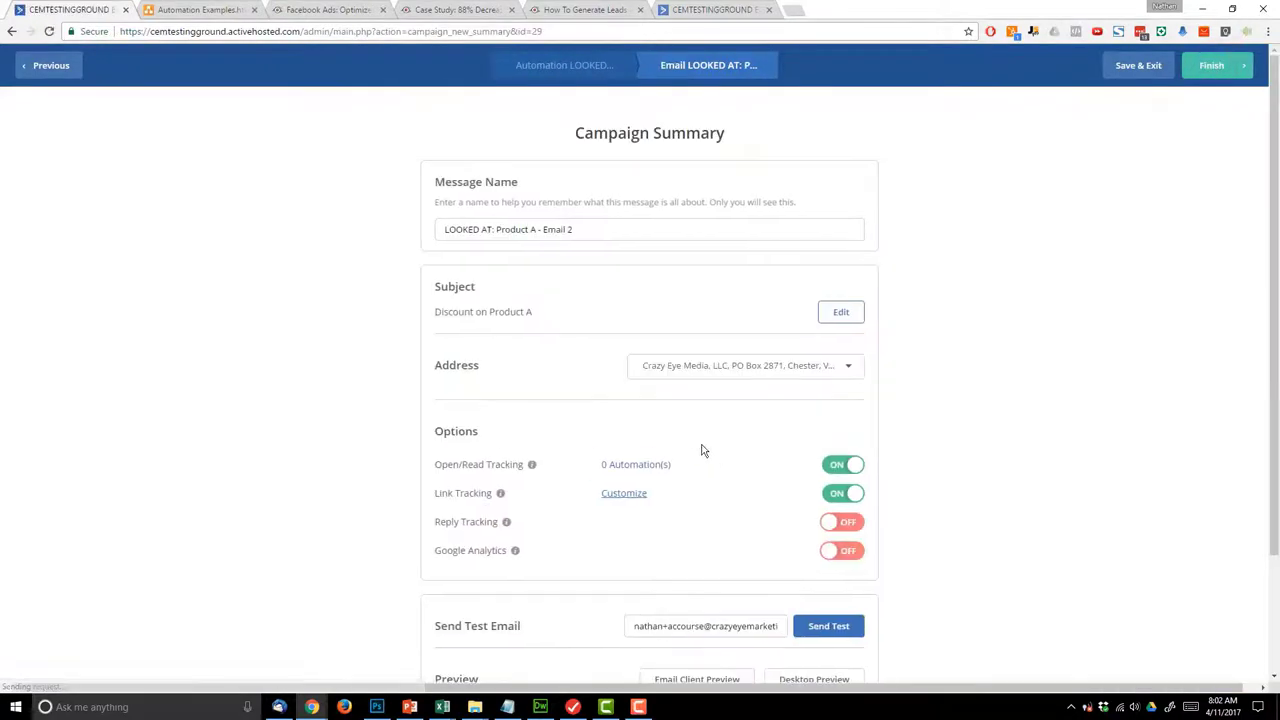
- Enable Google Analytics with 'Email 2' trimmed from the campaign name, and finish the email
click(853, 554)
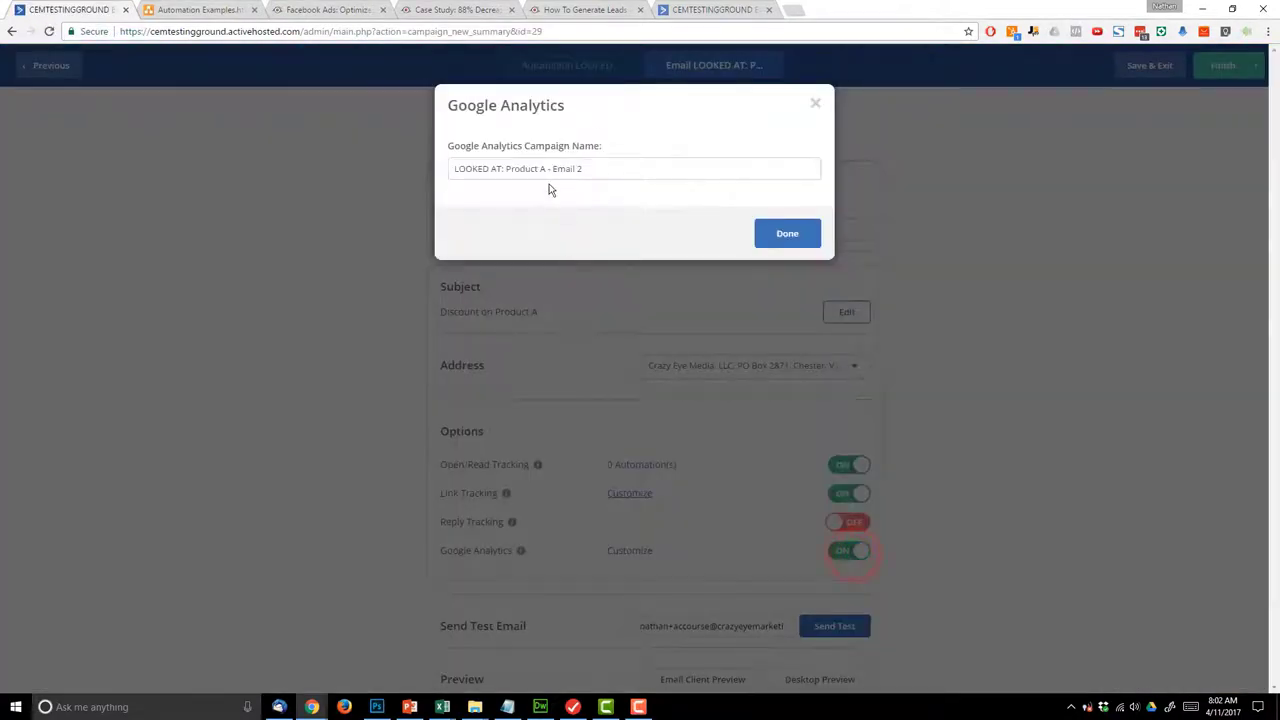
drag(550, 170, 676, 170)
key(BackSpace)
click(797, 229)
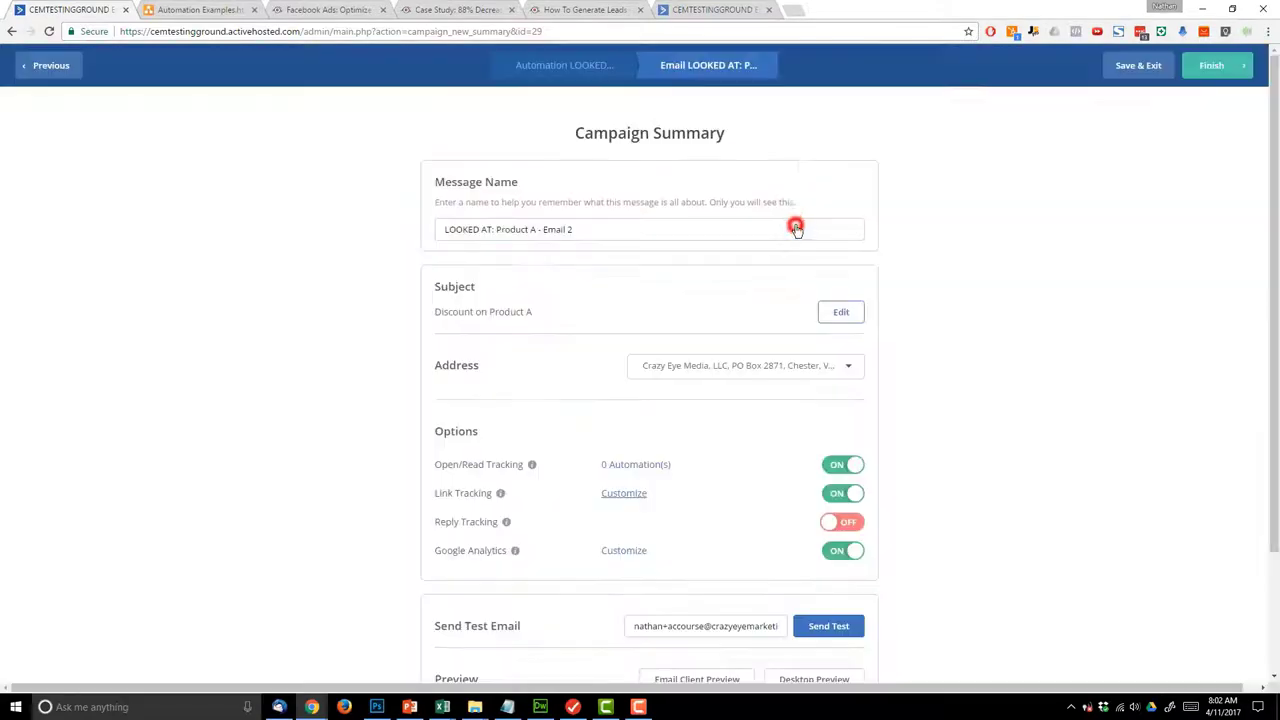
click(1220, 67)
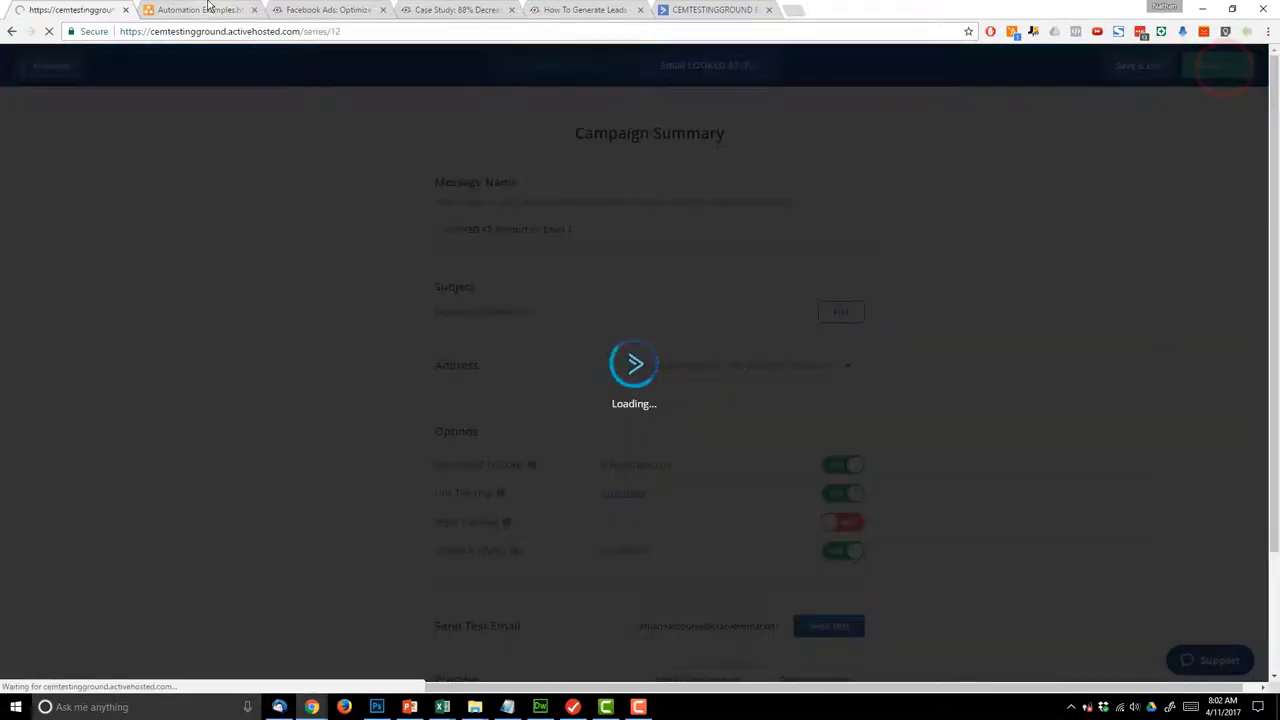
- Review the funnel's Wait 1 Day, Remove Tag ACTIVE and Add Tag Main Series steps in draw.io
click(208, 8)
click(578, 478)
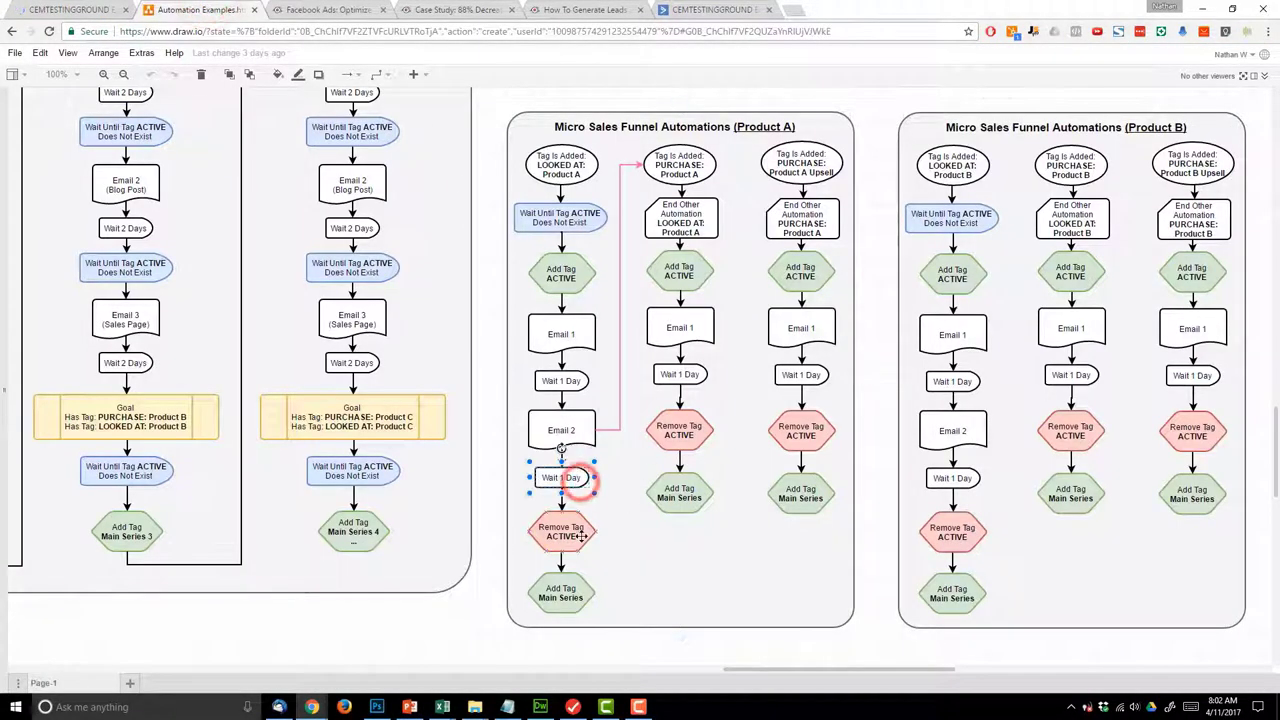
click(581, 536)
click(576, 597)
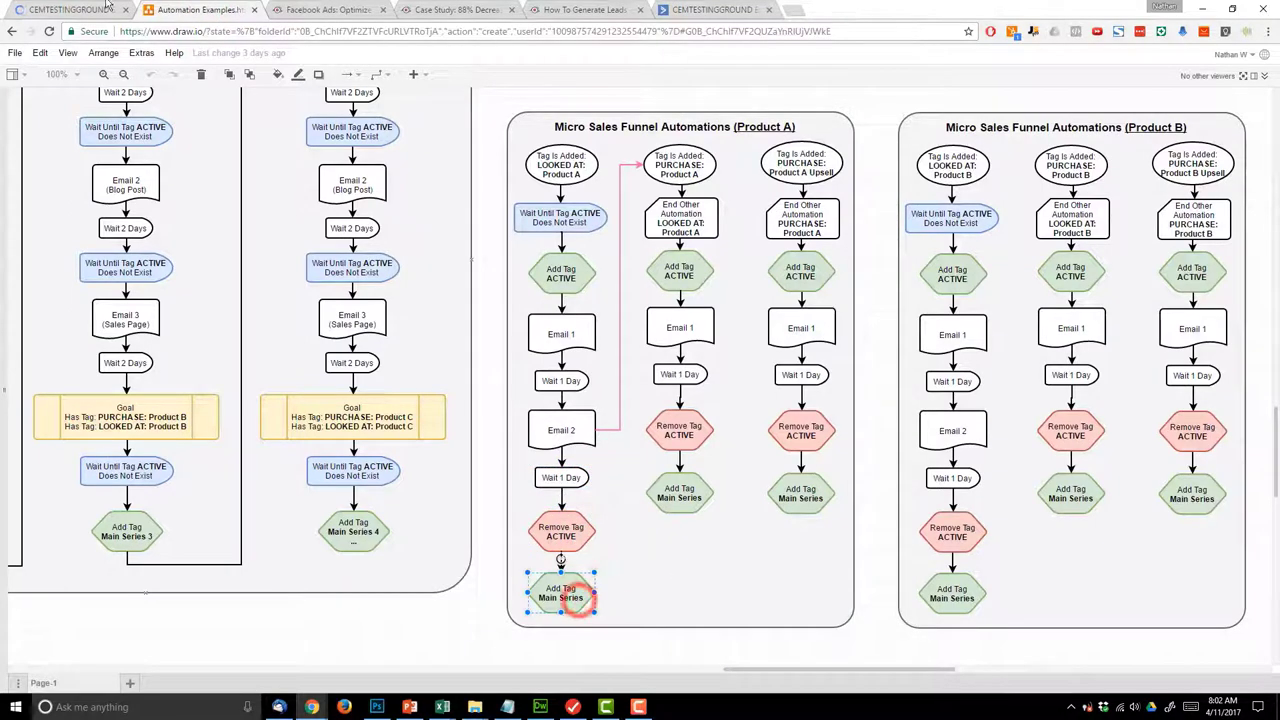
click(86, 9)
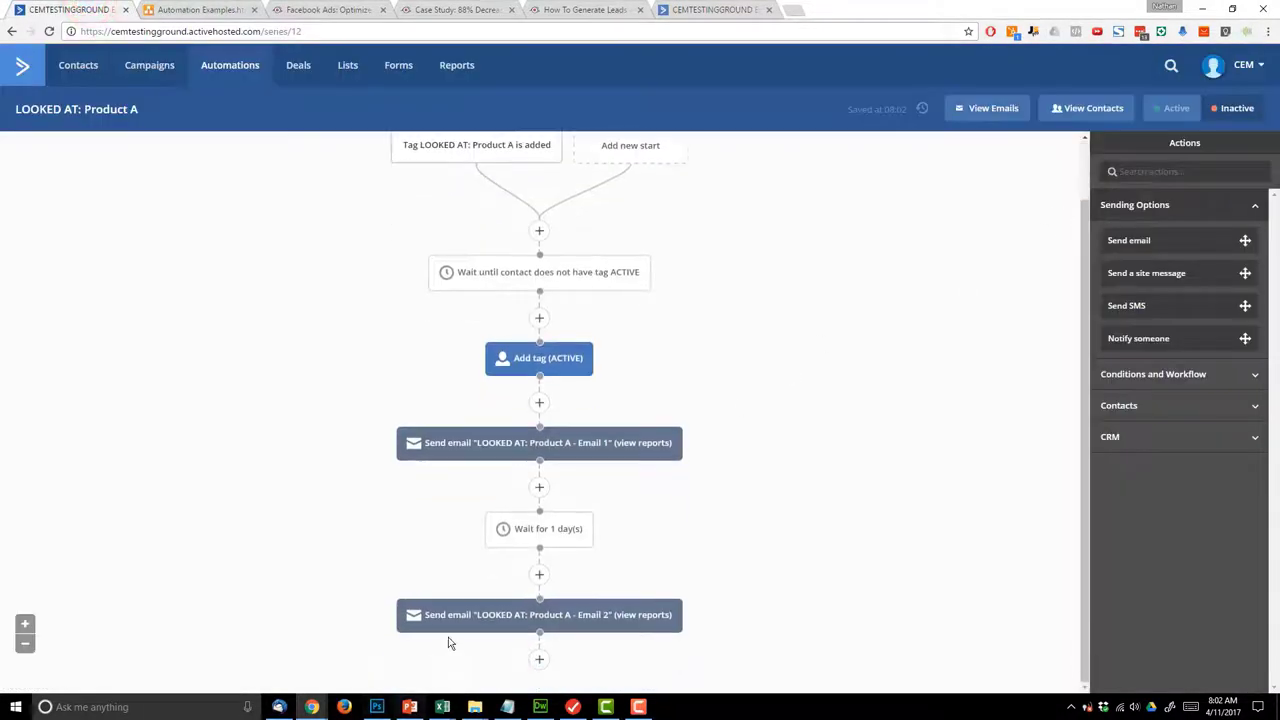
- Add a 1-day wait step at the end of the automation
click(537, 661)
click(460, 183)
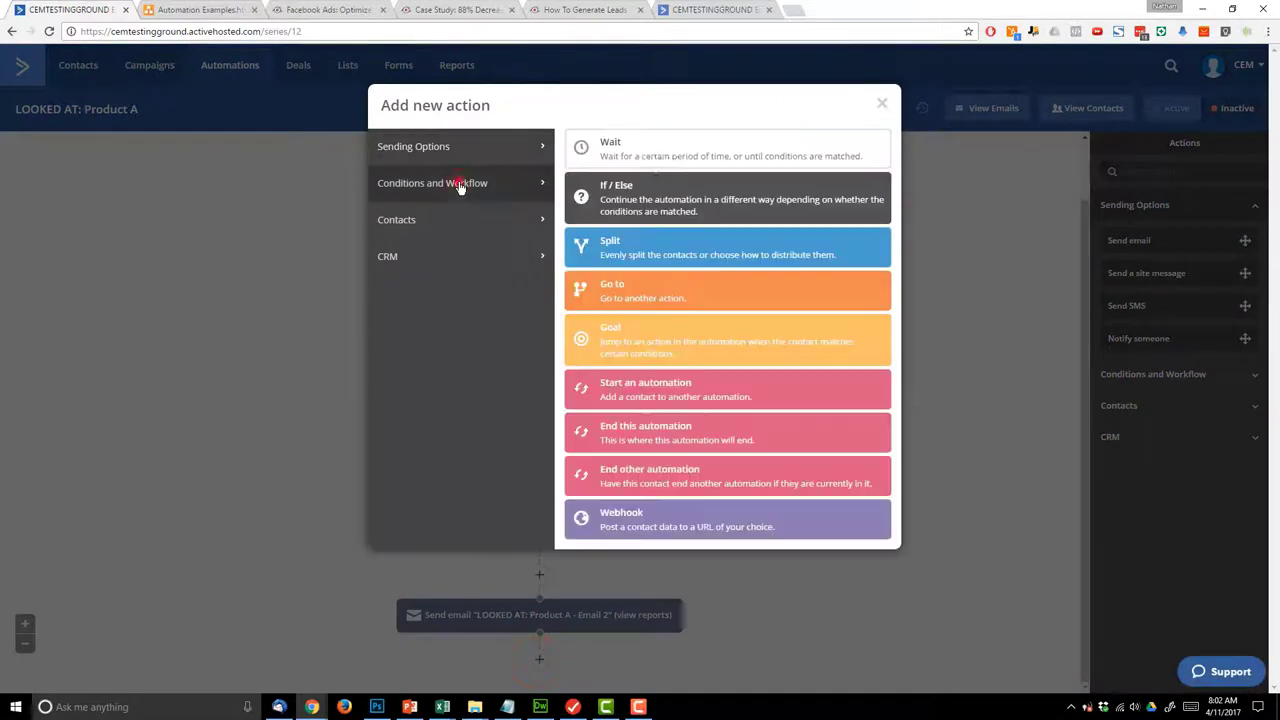
click(653, 158)
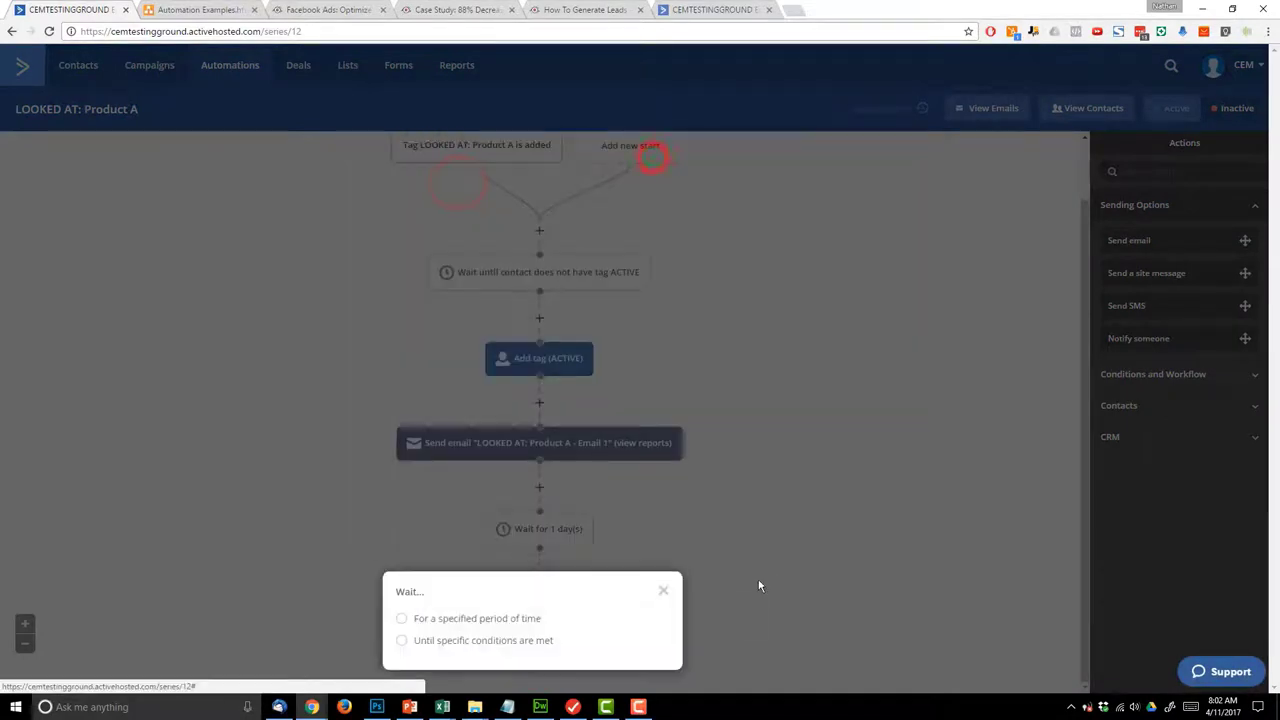
click(508, 622)
click(648, 666)
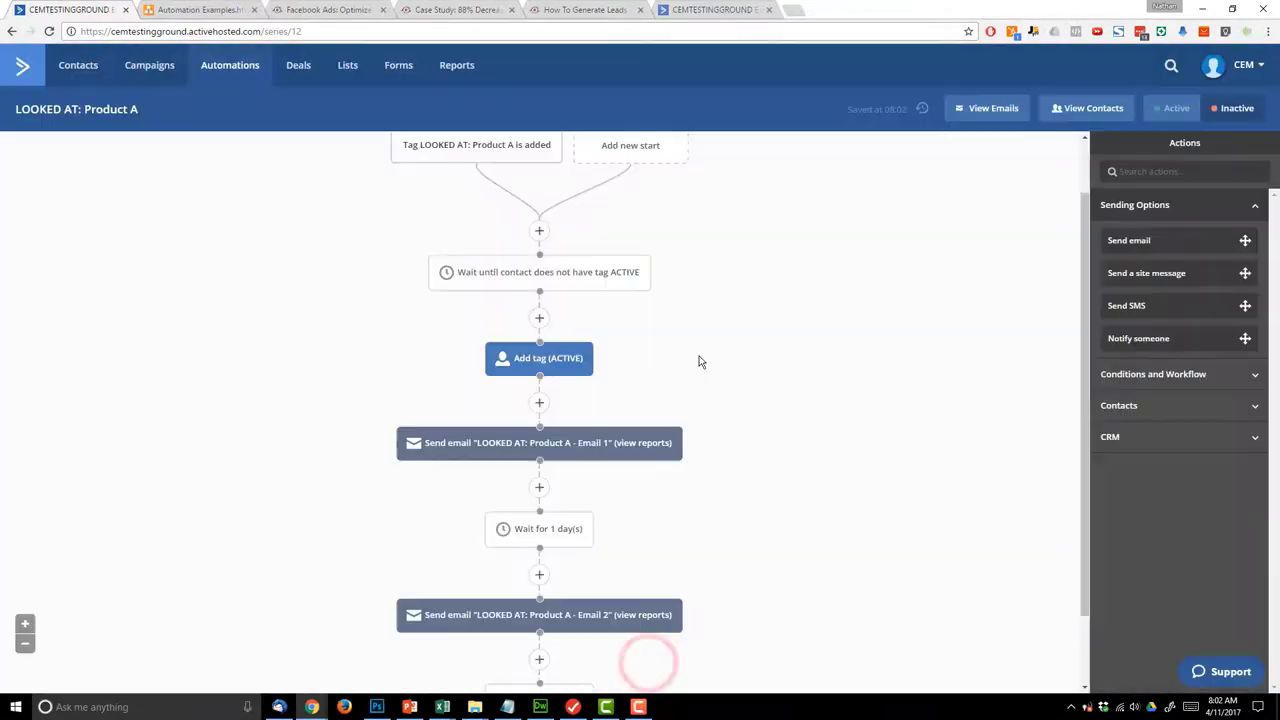
- Add a step that removes the ACTIVE tag from the contact
click(538, 662)
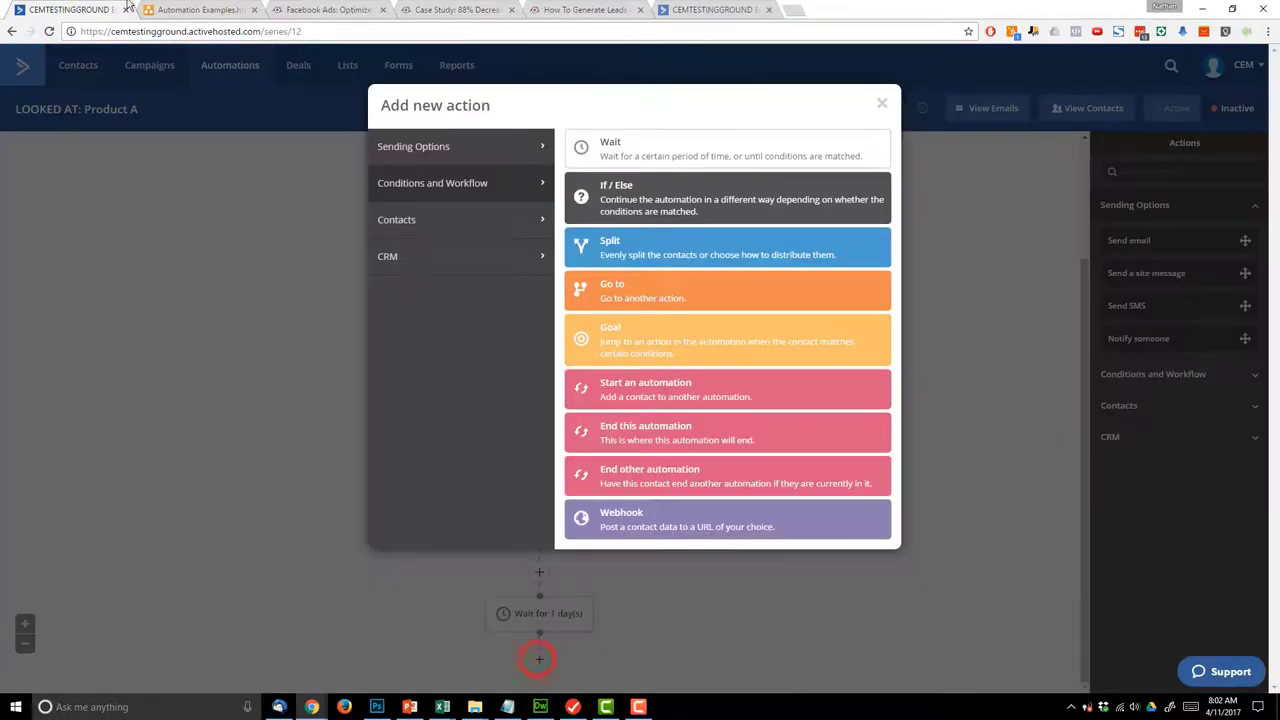
click(190, 9)
click(95, 9)
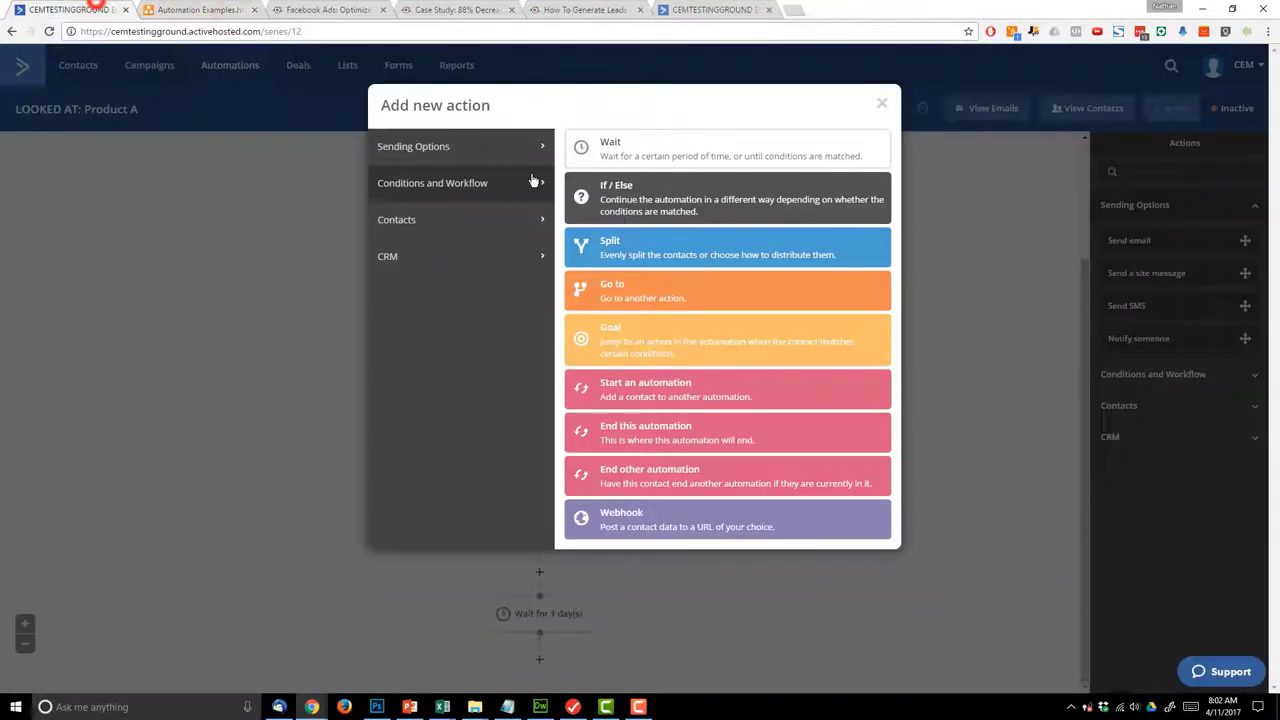
click(484, 151)
click(483, 189)
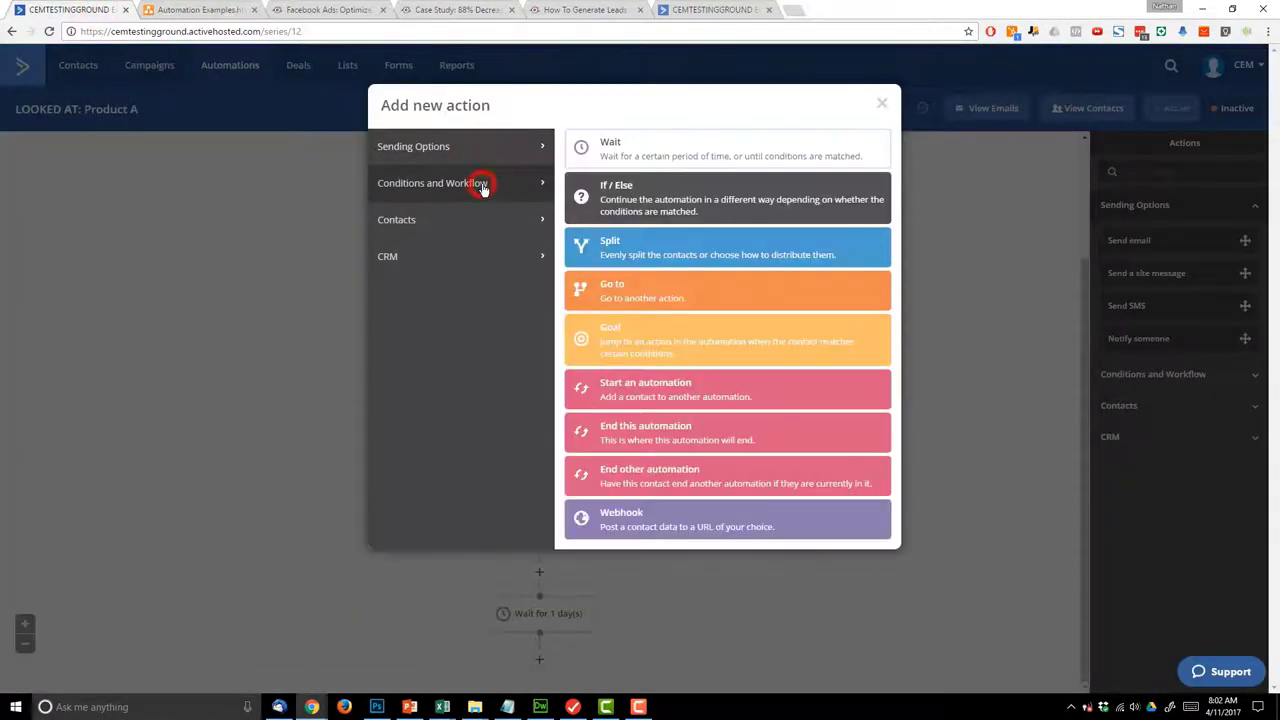
click(474, 222)
click(641, 338)
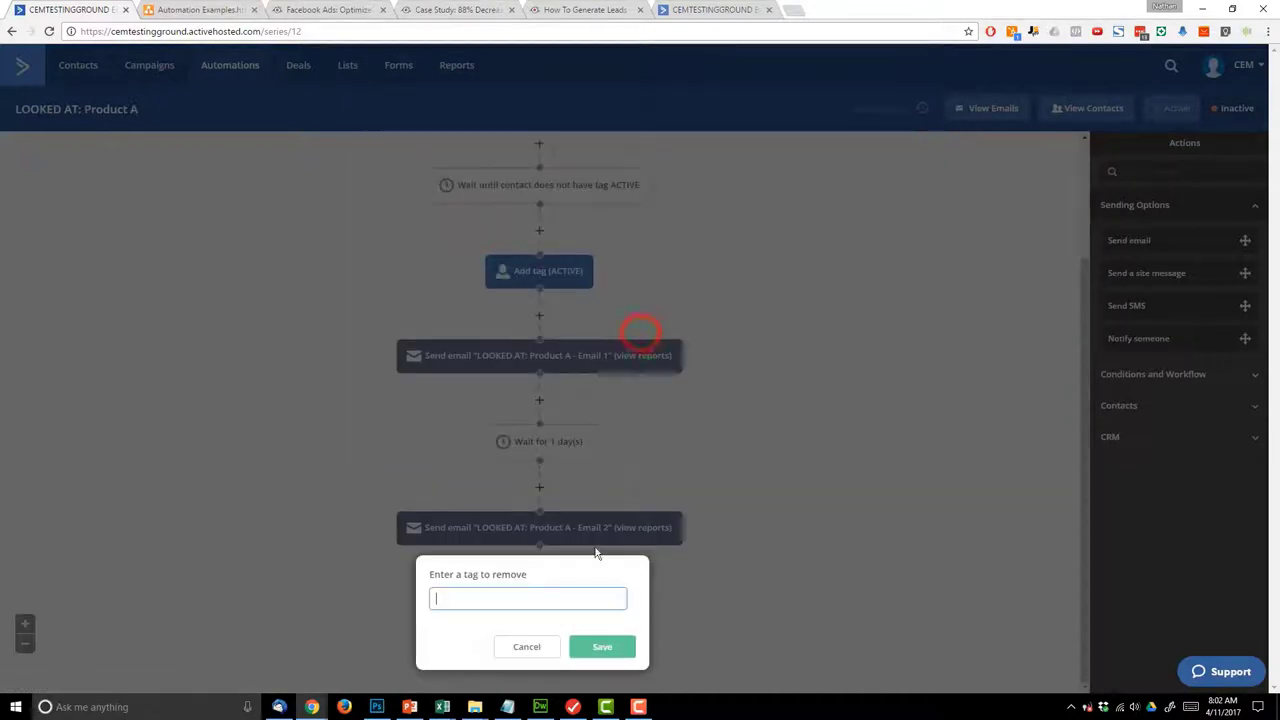
text(AC)
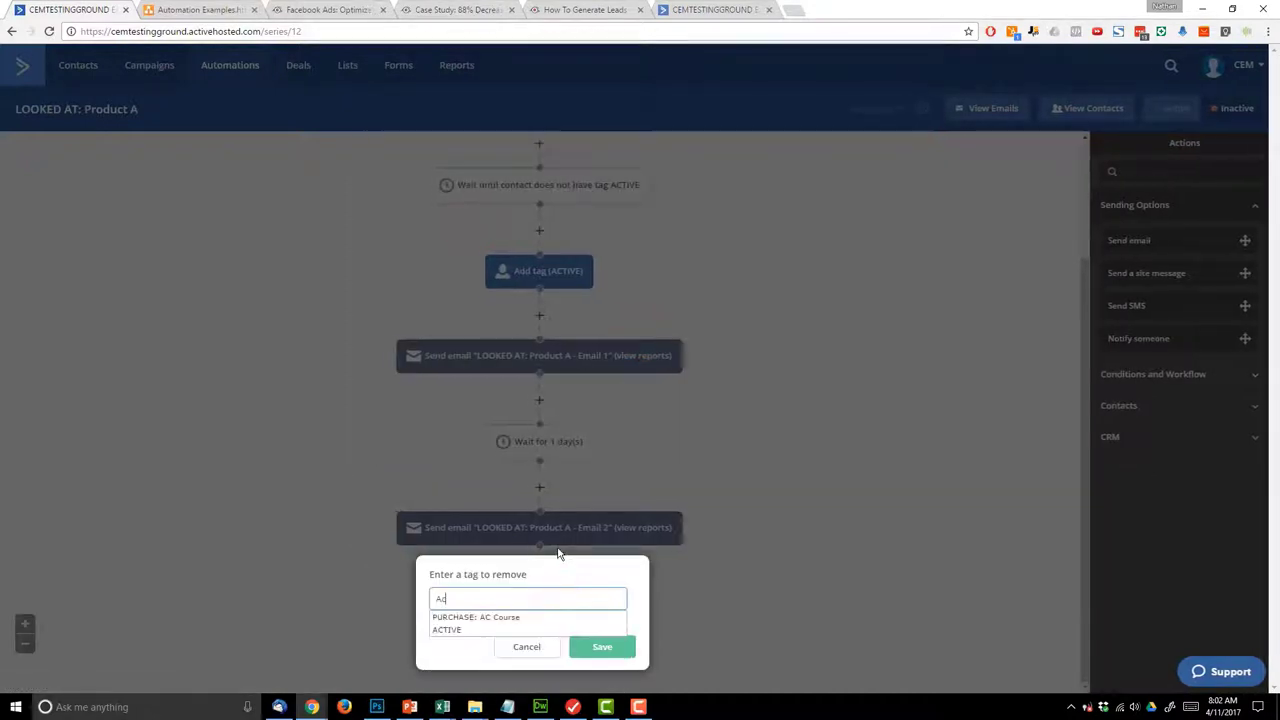
key(BackSpace)
text(CTIVE)
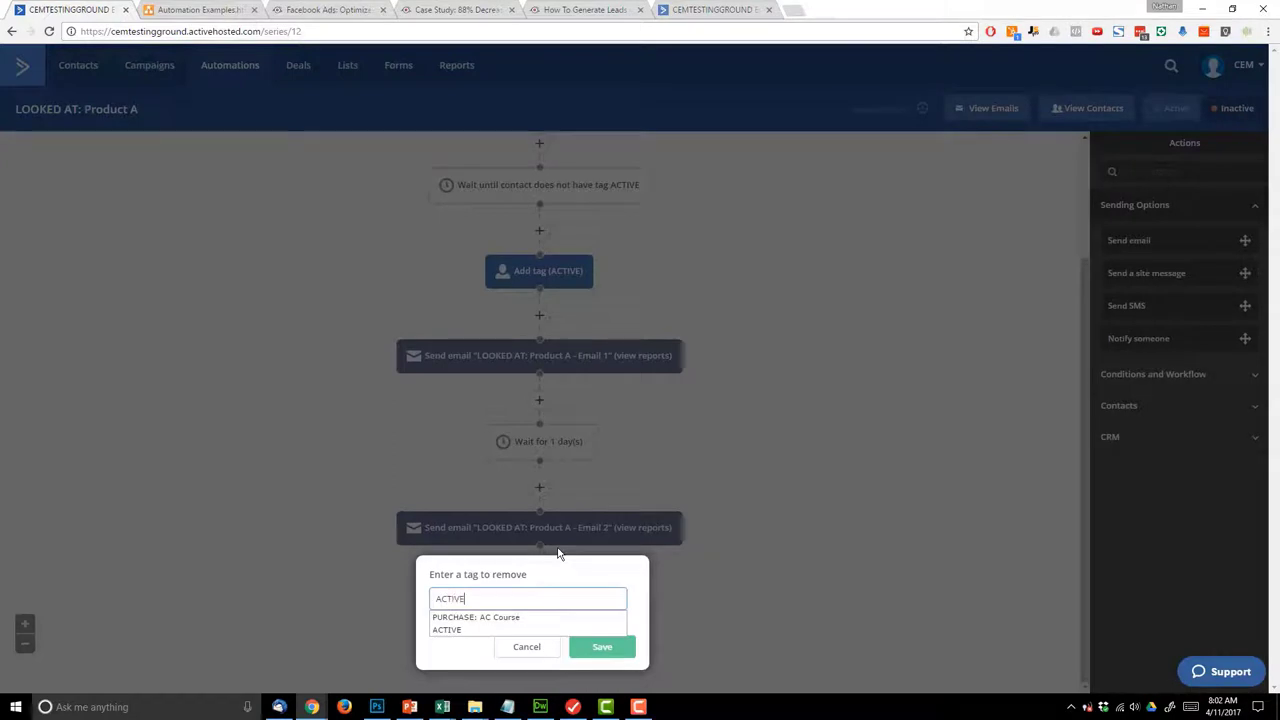
click(446, 617)
click(600, 646)
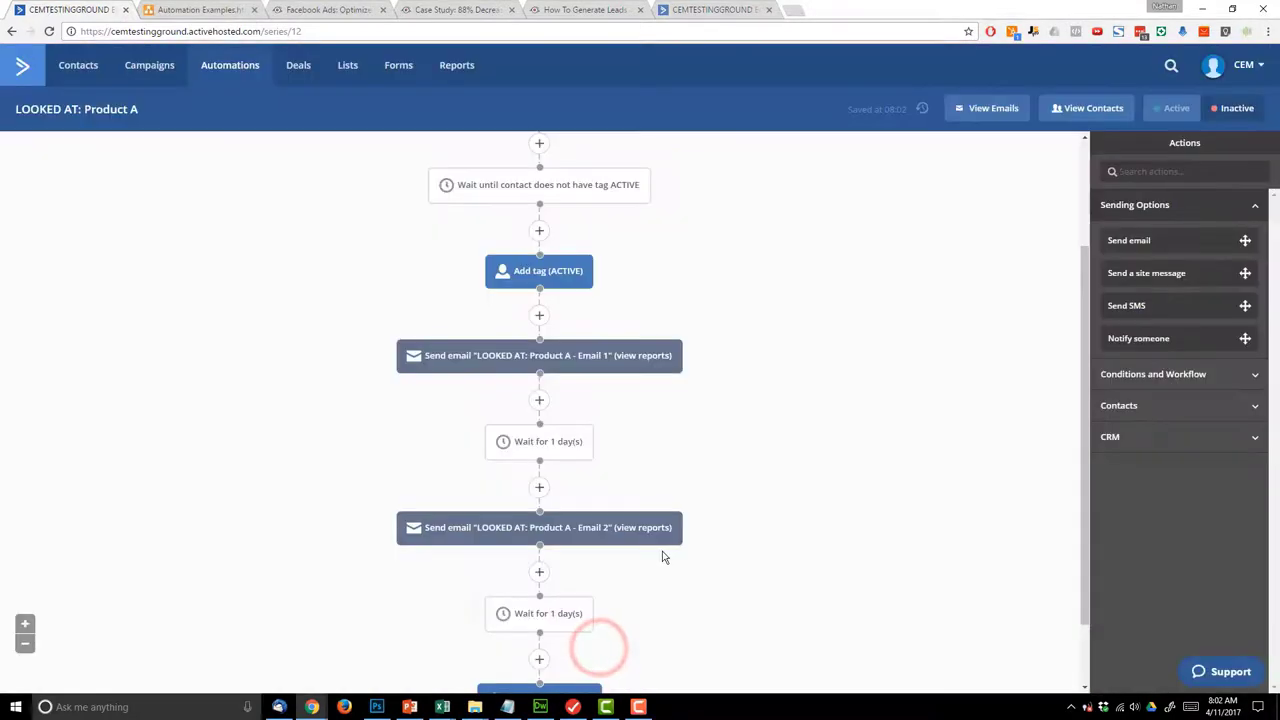
- Add a final step that adds the Main Series tag
scroll(640, 580, down, 1)
click(539, 660)
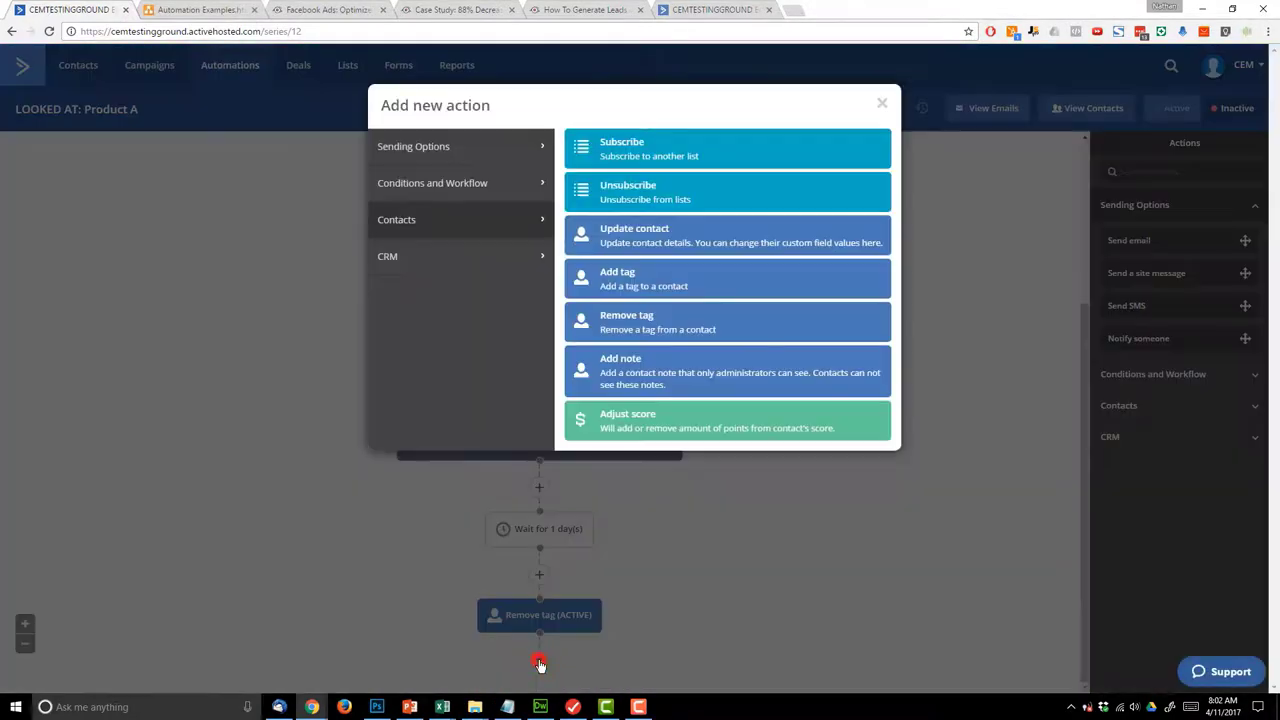
click(645, 279)
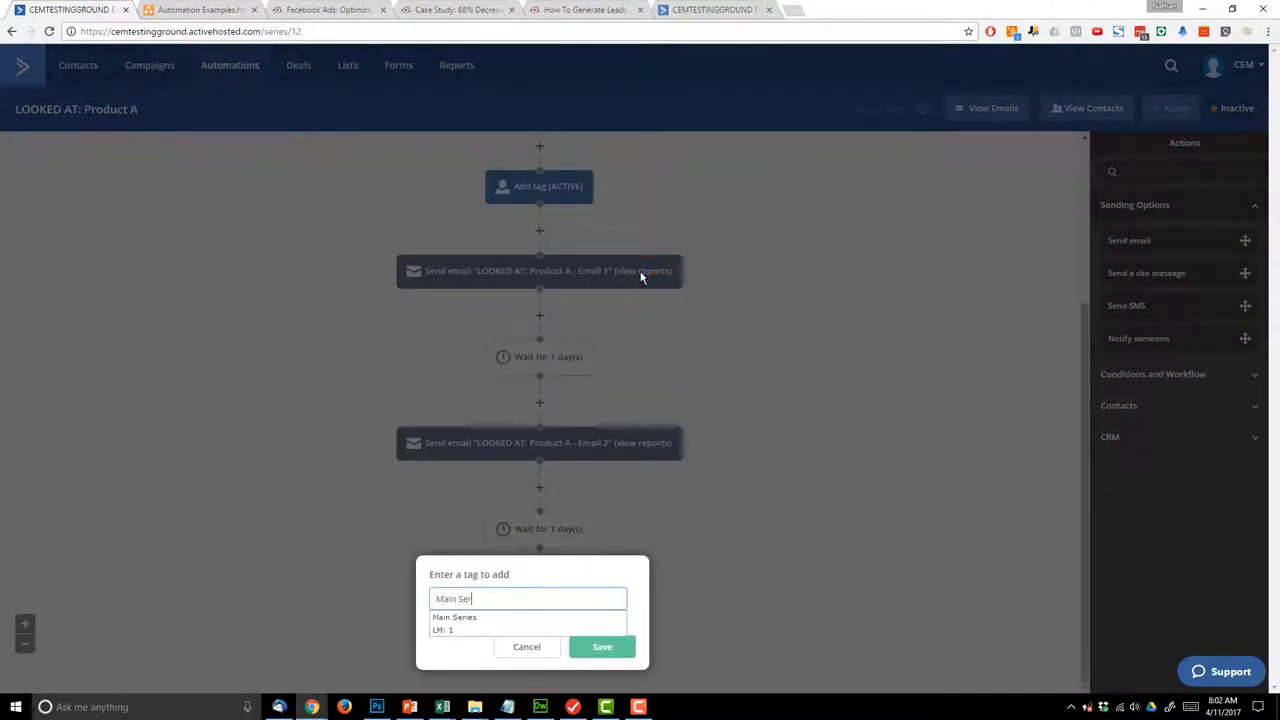
click(462, 617)
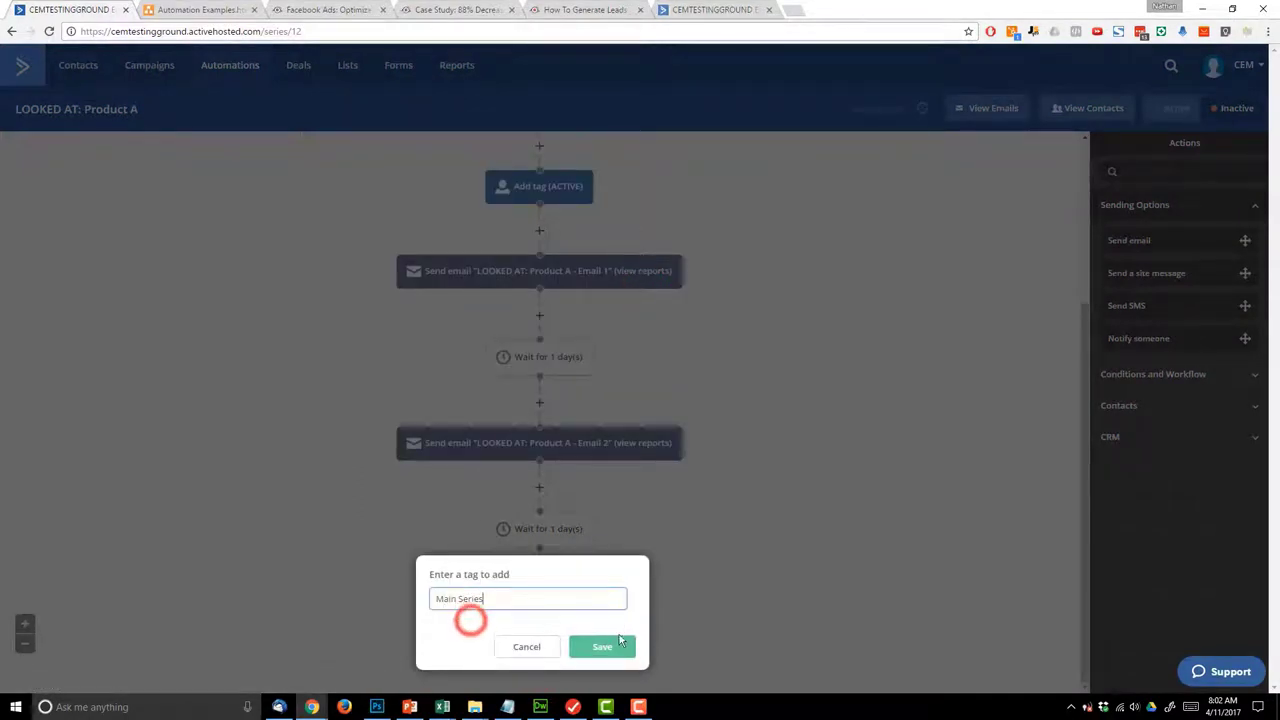
click(612, 648)
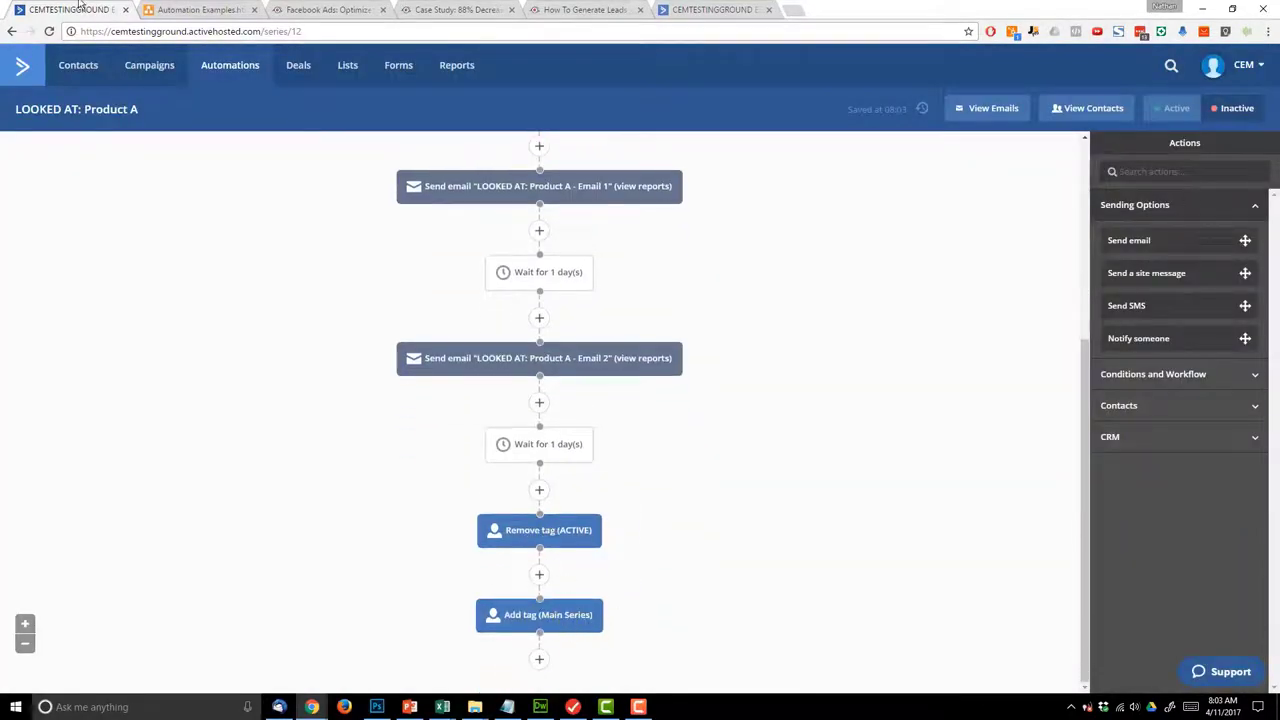
click(178, 8)
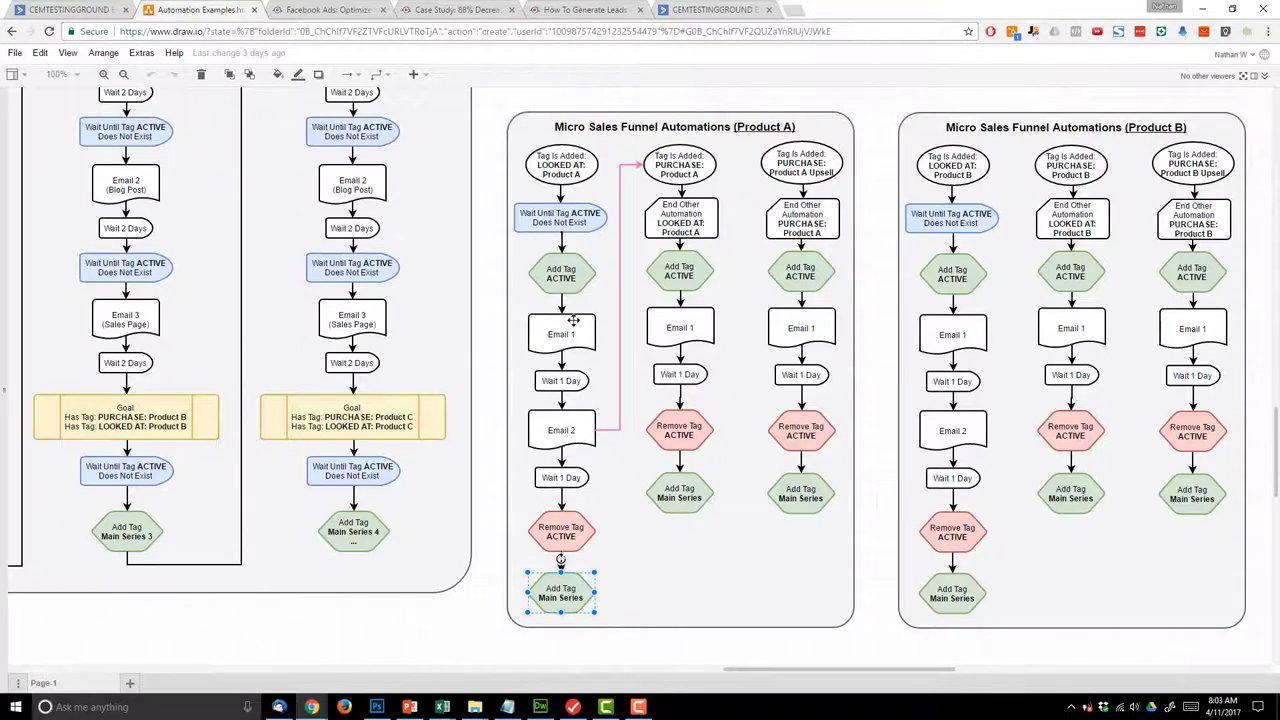
- Inspect the End Other Automation, both triggers, Remove Tag ACTIVE and Add Tag Main Series shapes
click(690, 222)
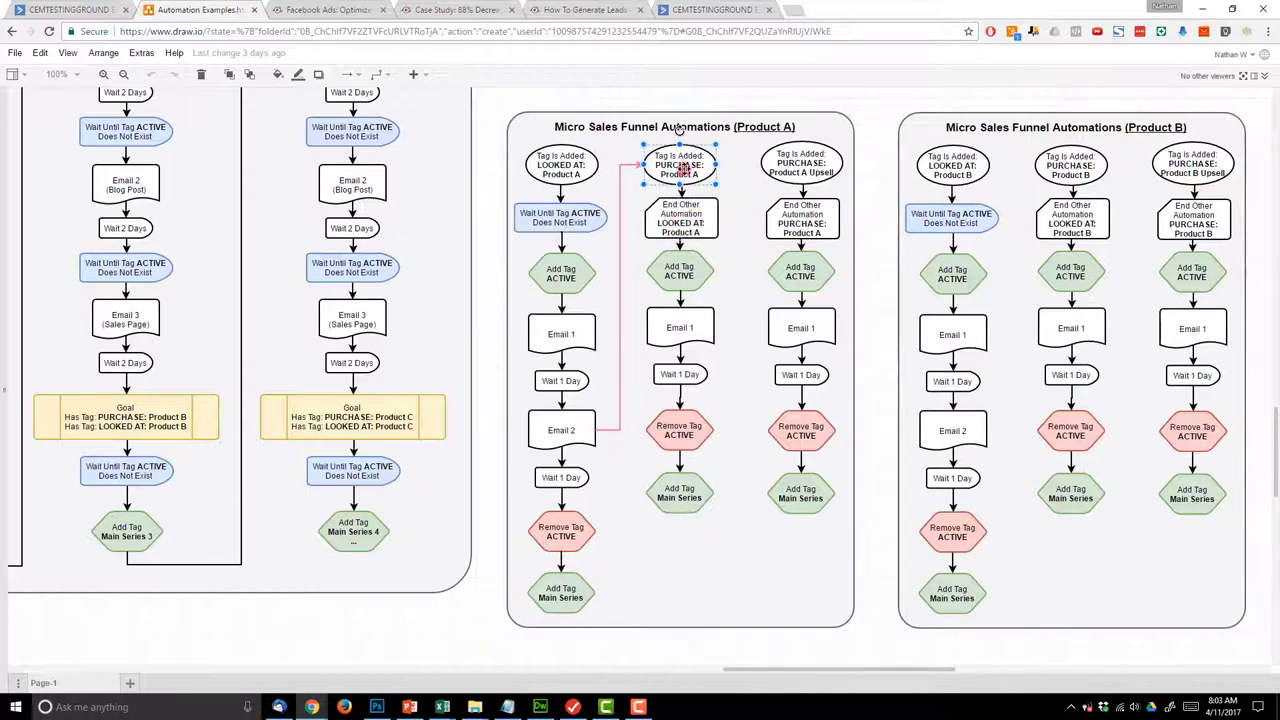
click(680, 222)
click(563, 170)
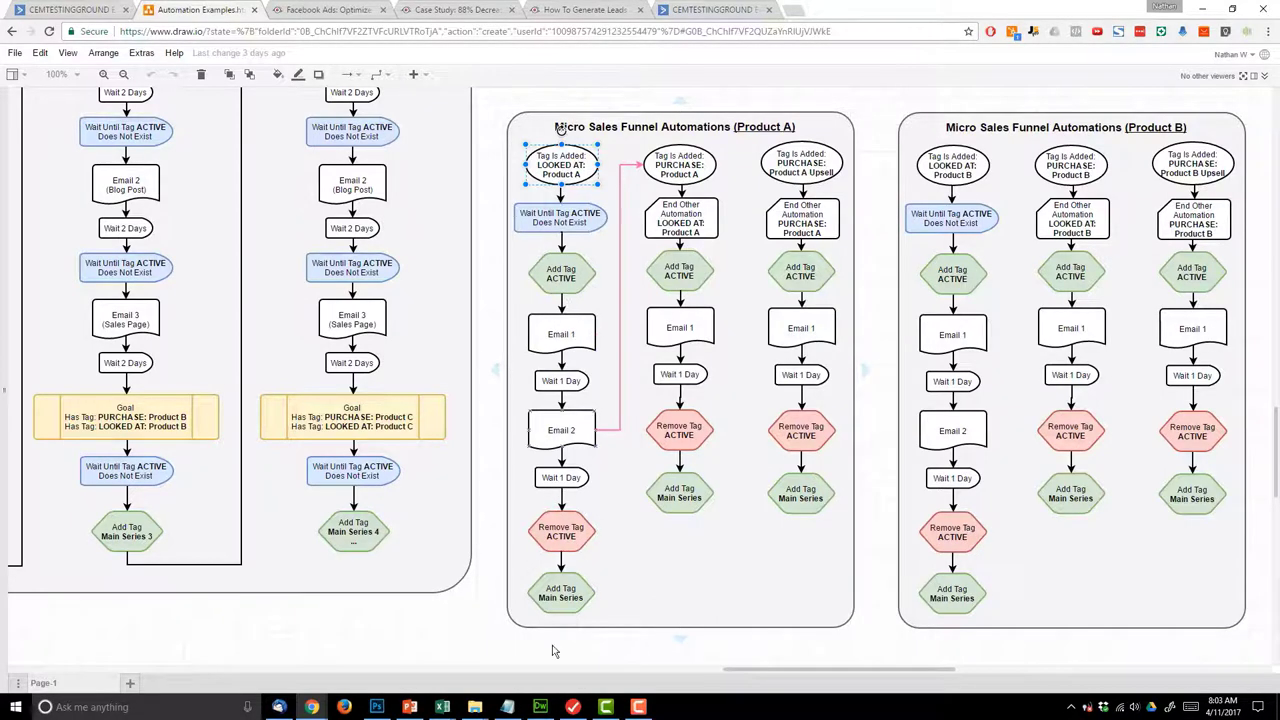
click(562, 531)
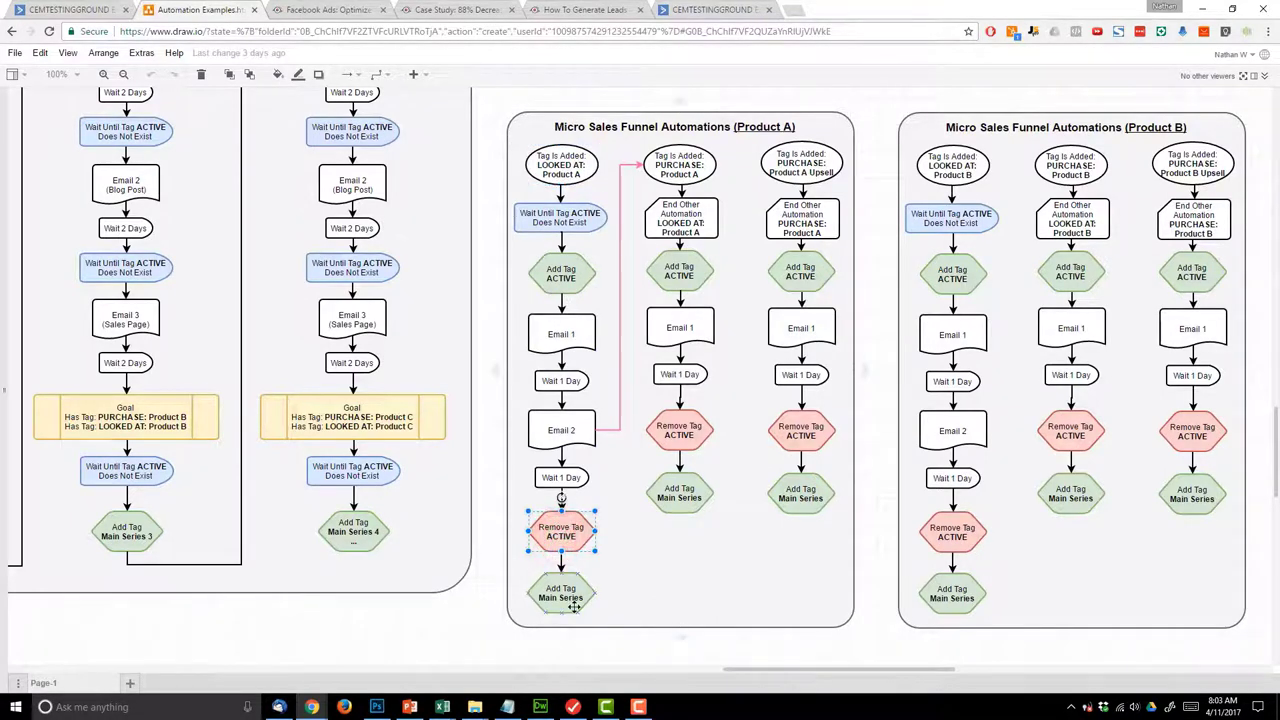
click(574, 604)
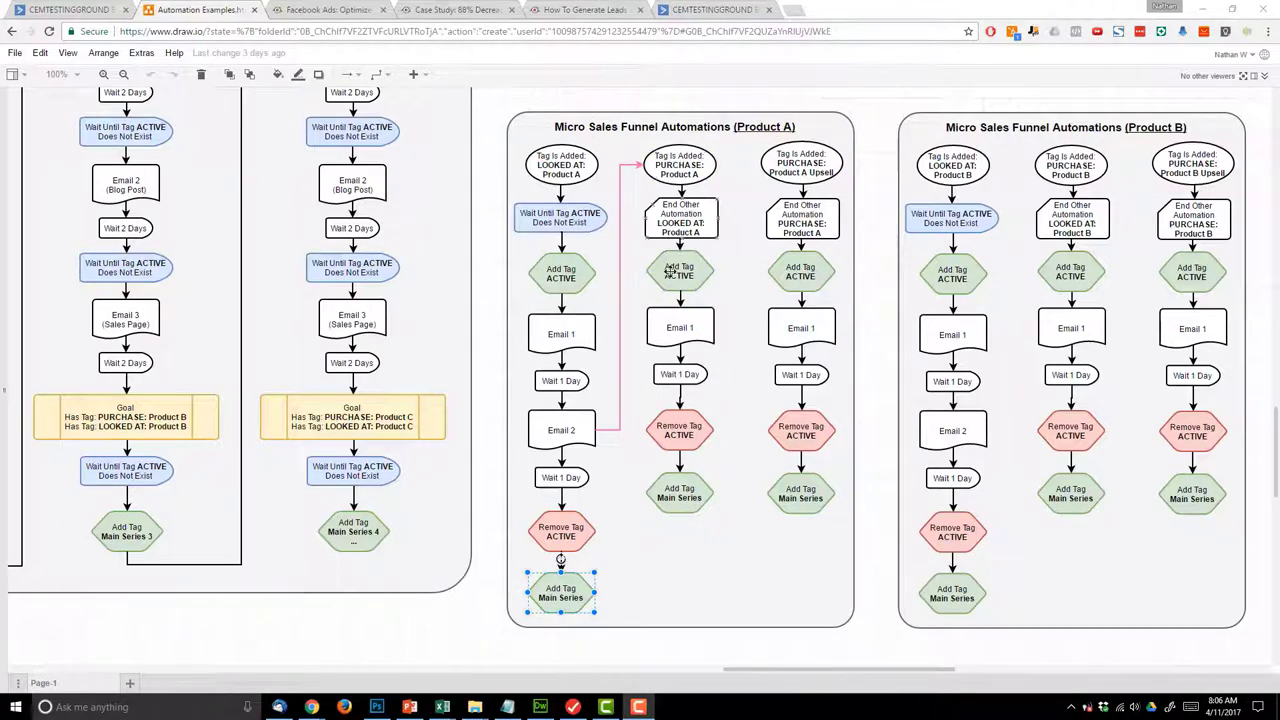
click(72, 8)
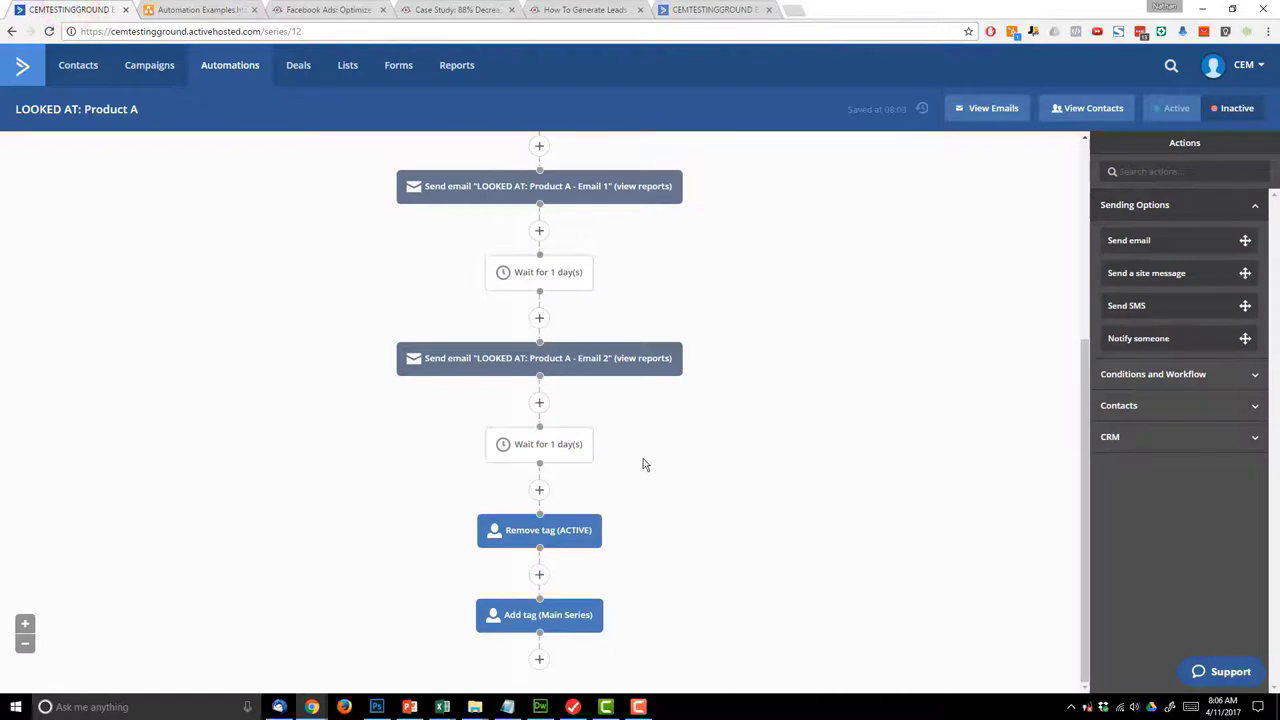
- Activate LOOKED AT: Product A and create a new blank automation from scratch
scroll(886, 501, up, 3)
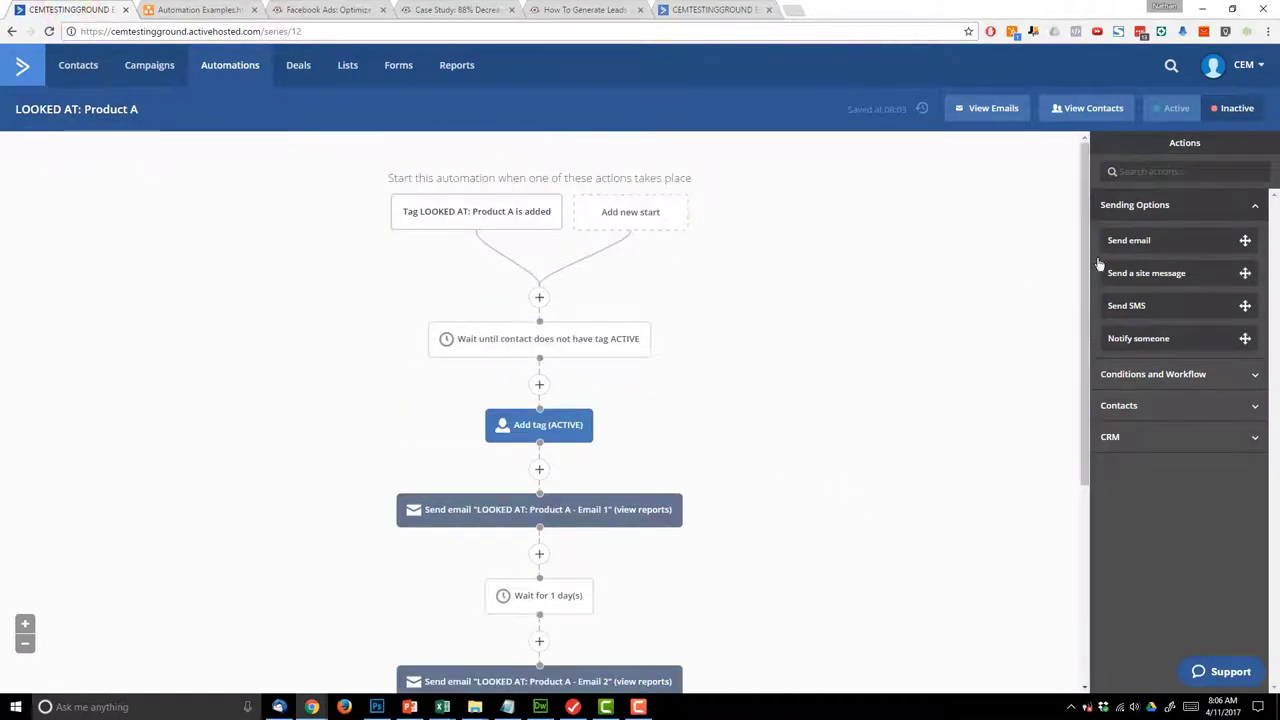
click(1175, 110)
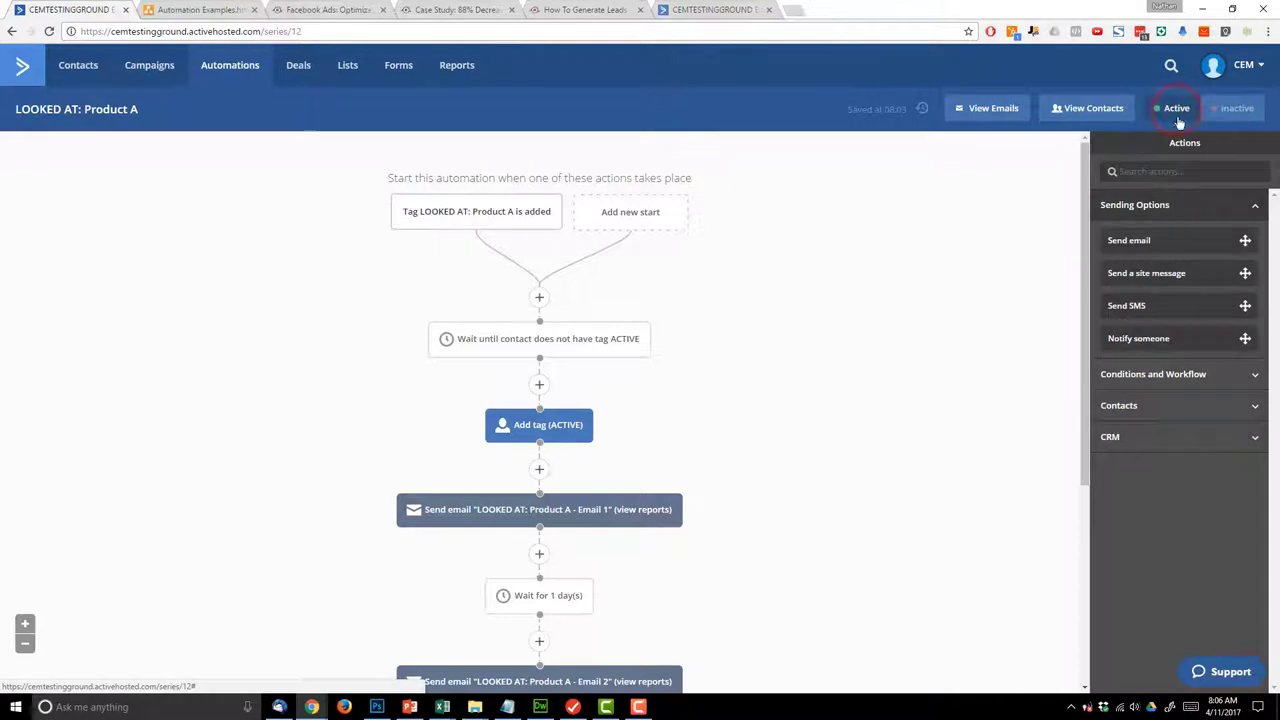
click(226, 68)
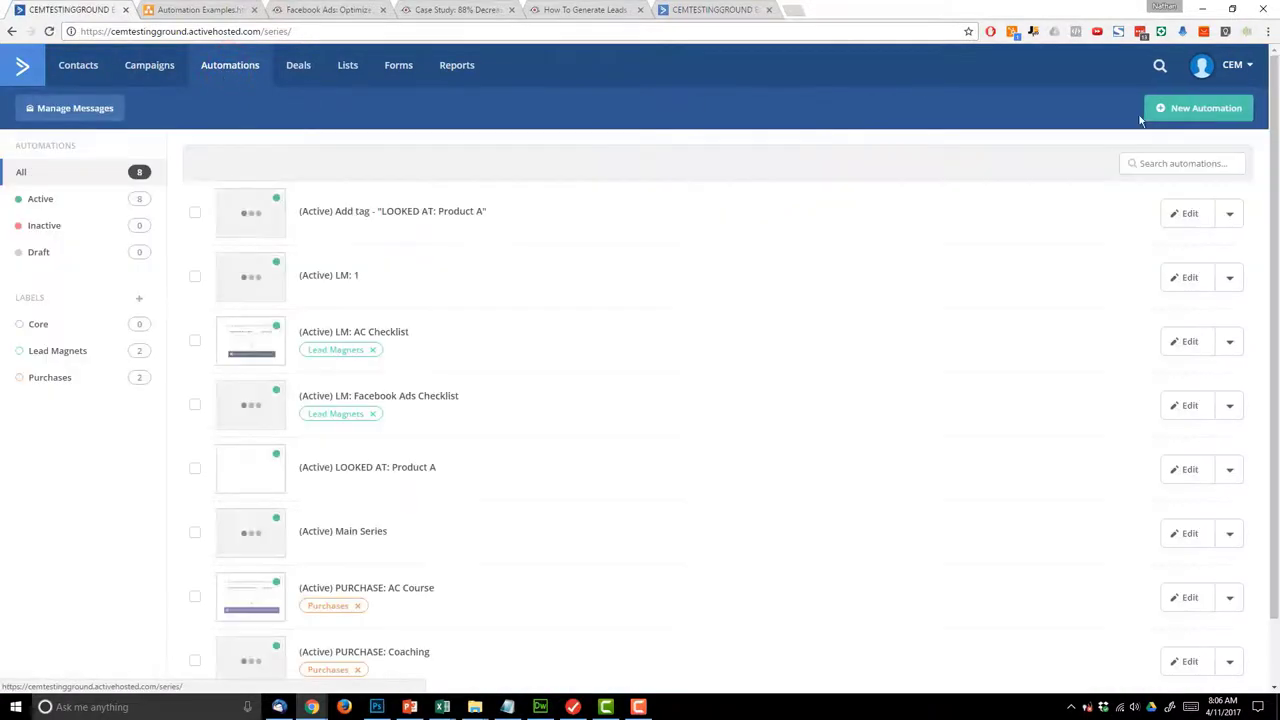
click(1226, 110)
click(587, 218)
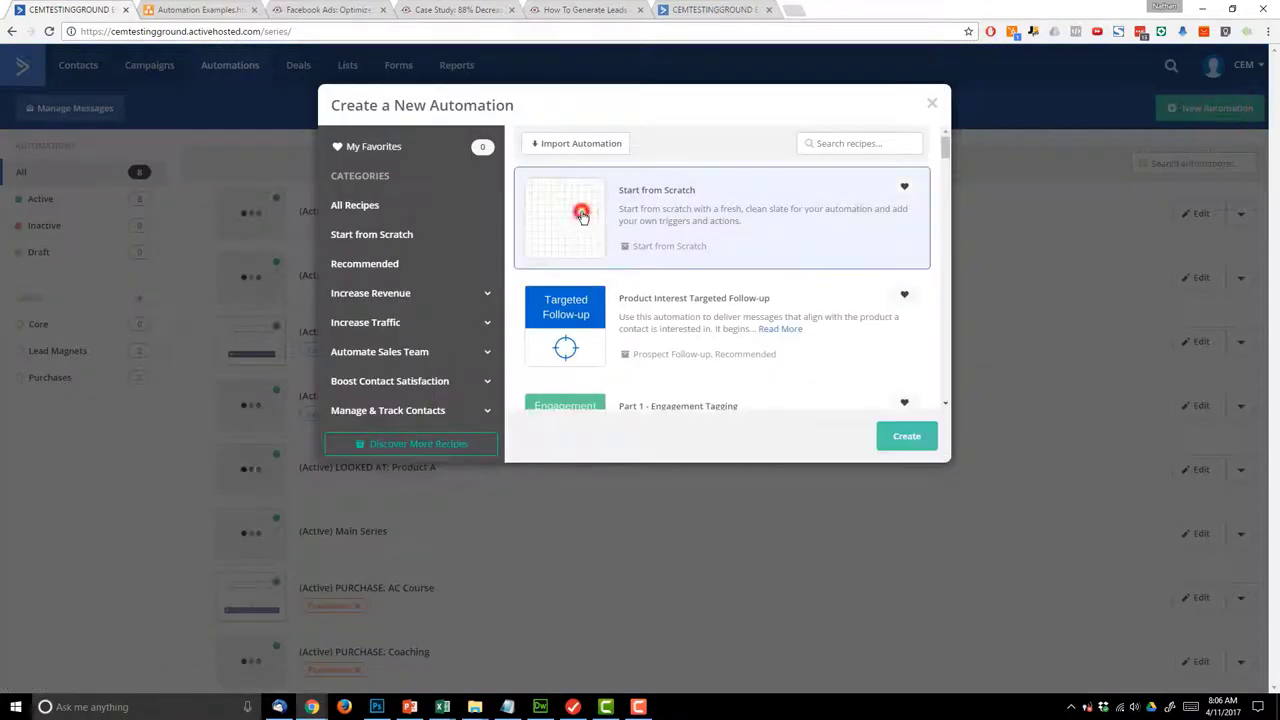
click(906, 438)
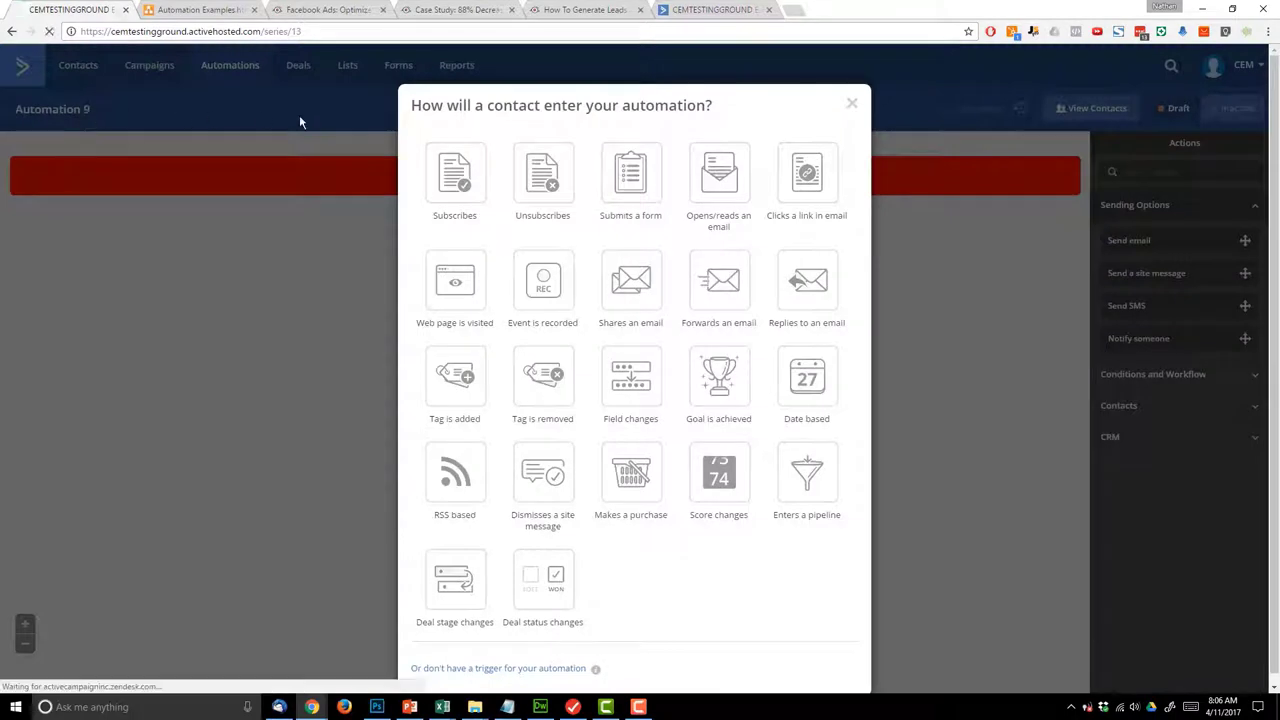
- Set the automation to start when the PURCHASE: Product A tag is added
click(440, 378)
click(471, 152)
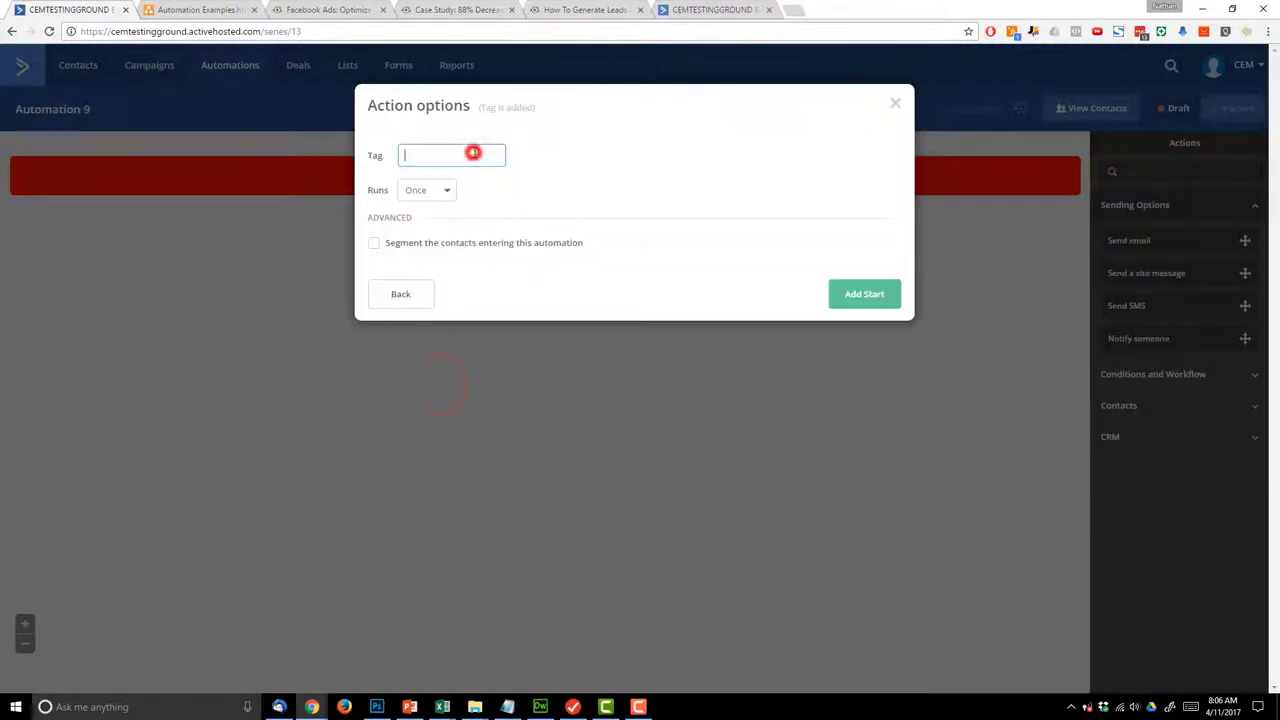
text(PURCHASE: Product A)
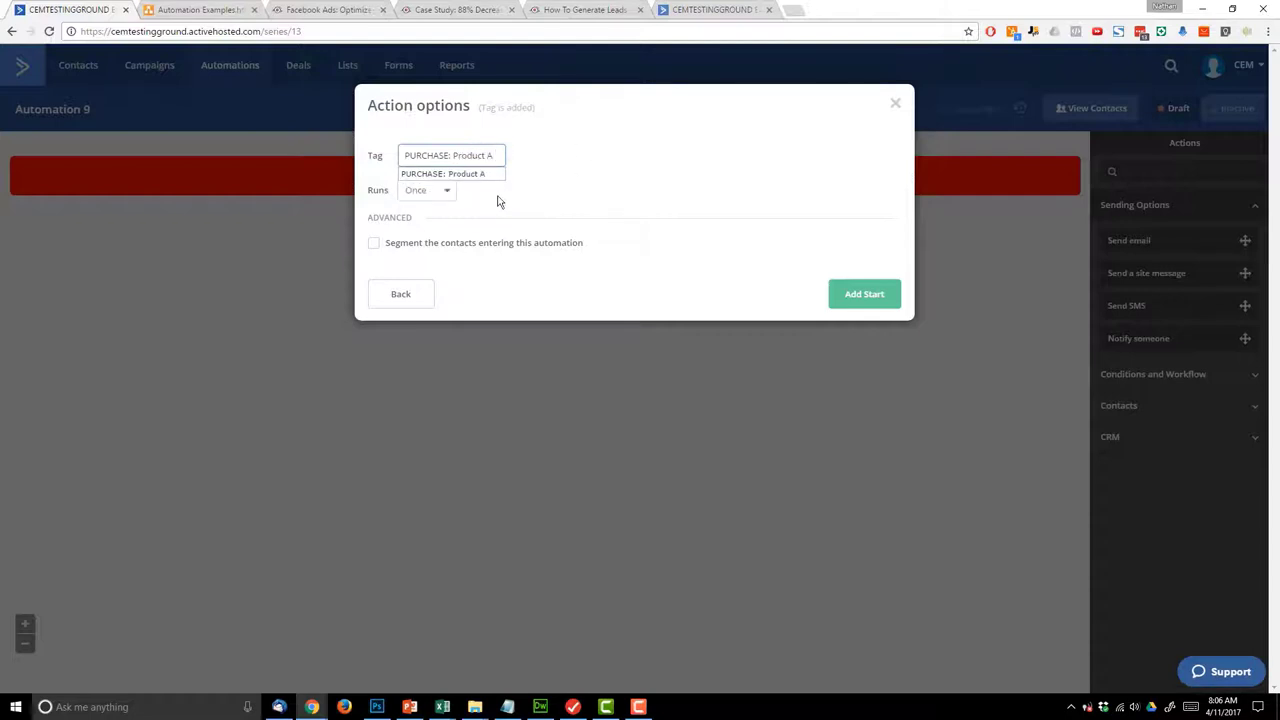
click(482, 173)
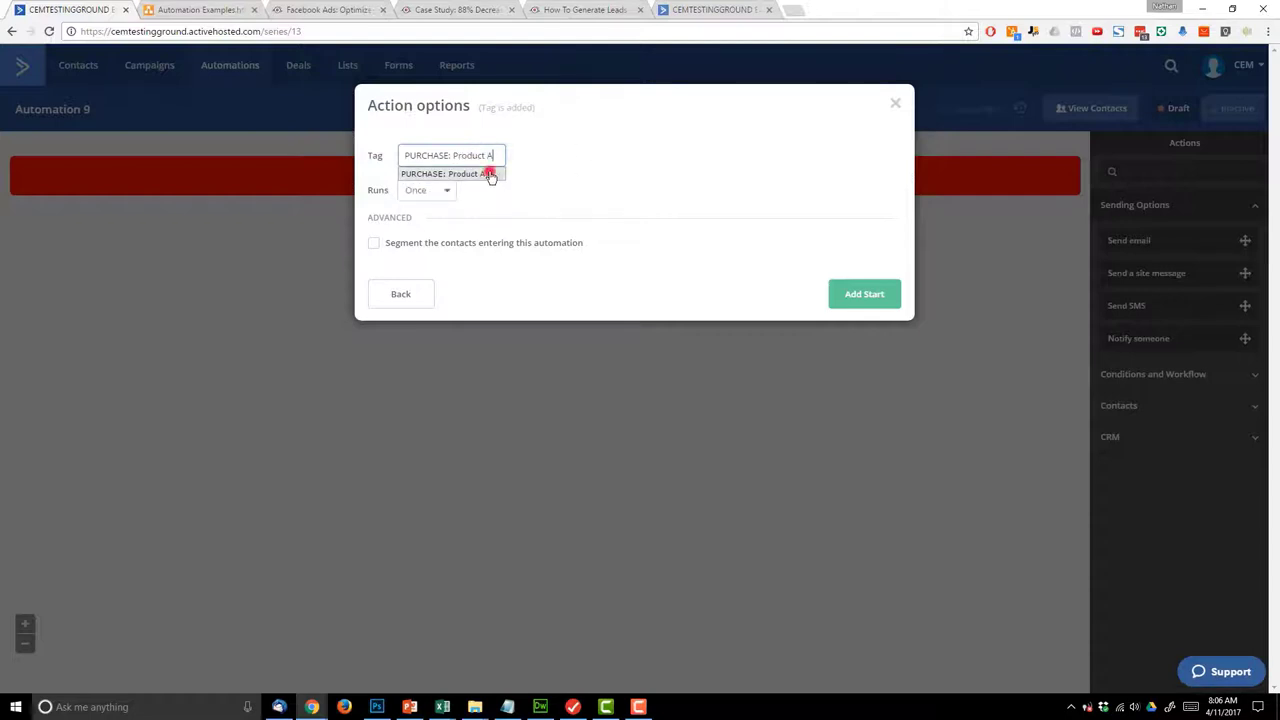
click(860, 295)
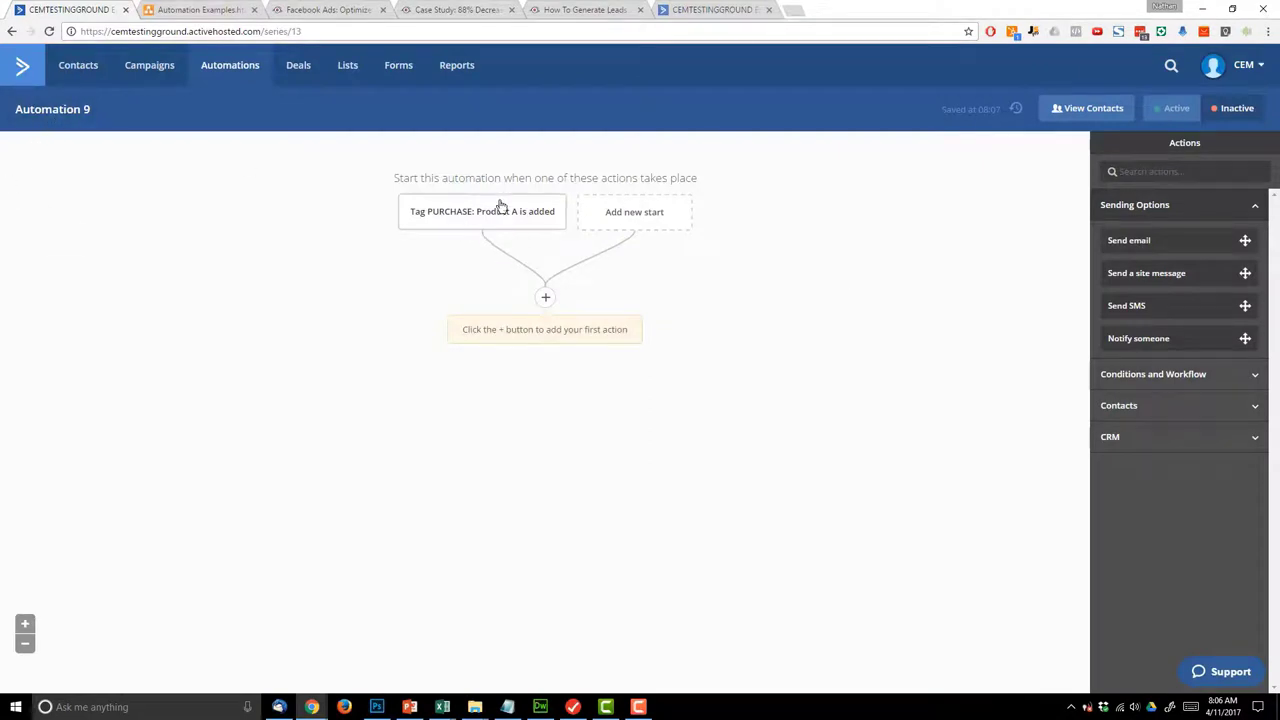
- Rename the automation to 'PURCHASE: Product A' and save the name
click(45, 109)
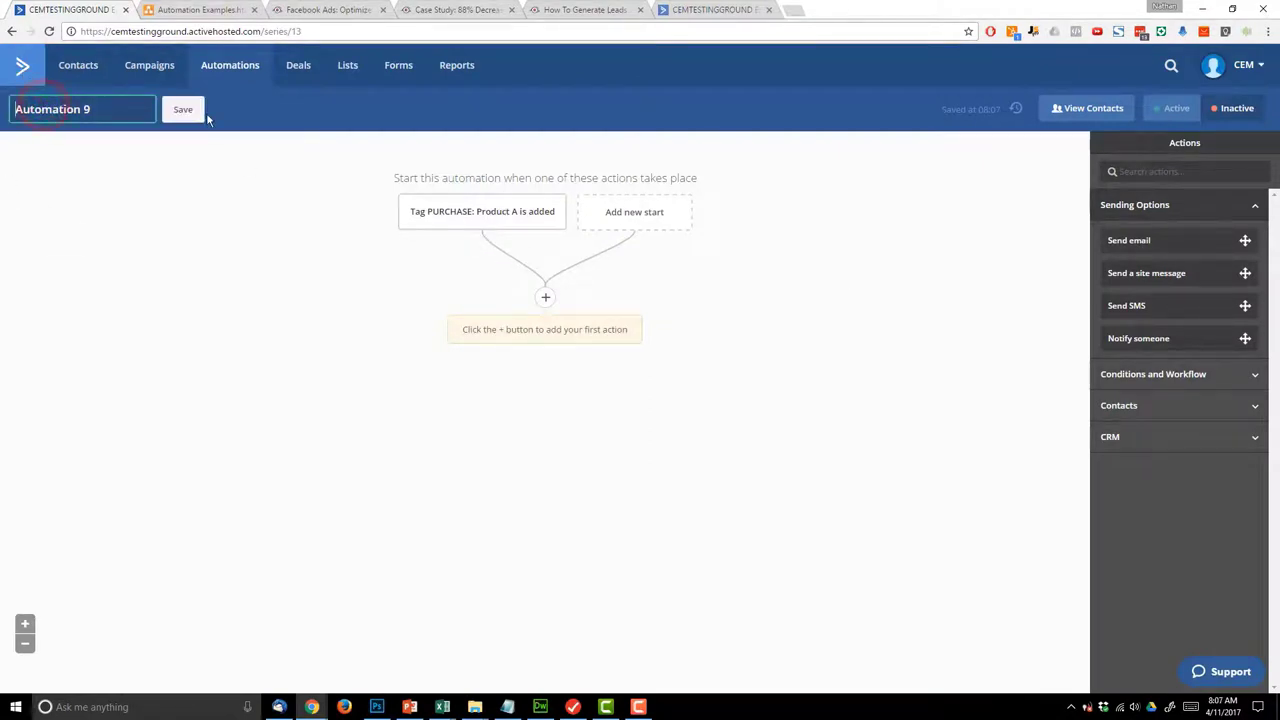
key(ctrl+a)
text(P)
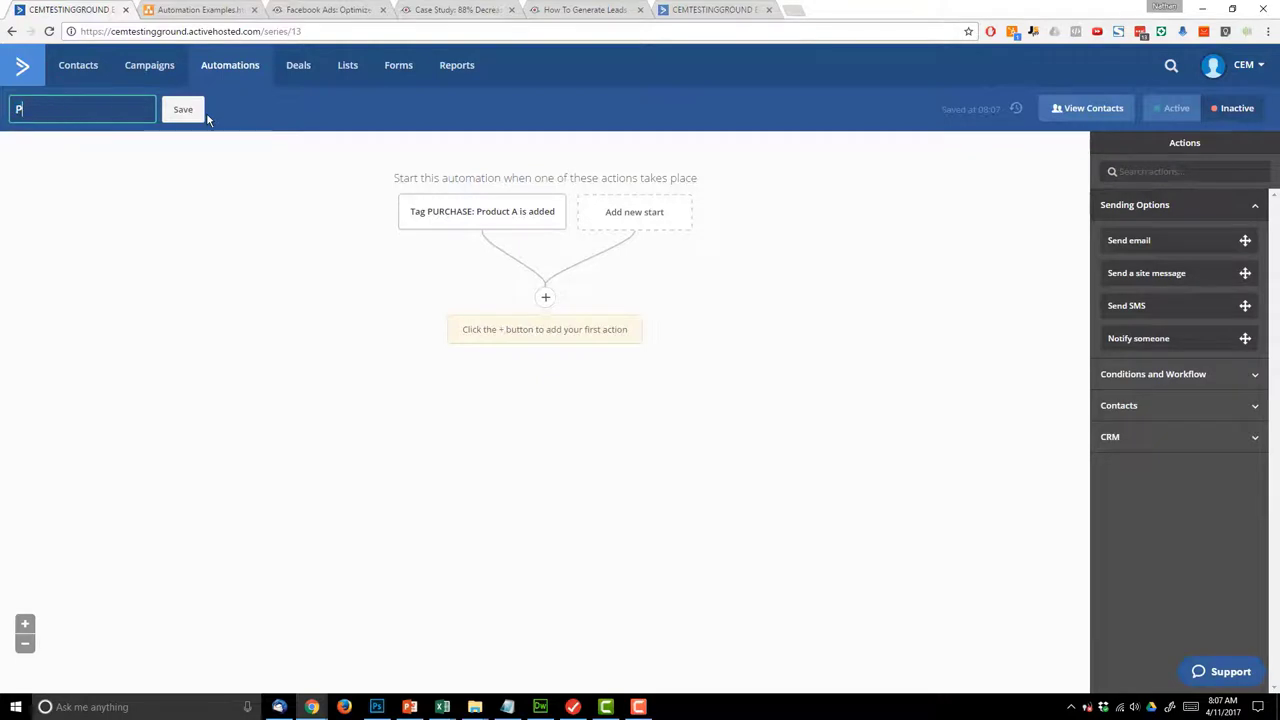
text(RODUCT A)
key(ctrl+a)
text(PUR)
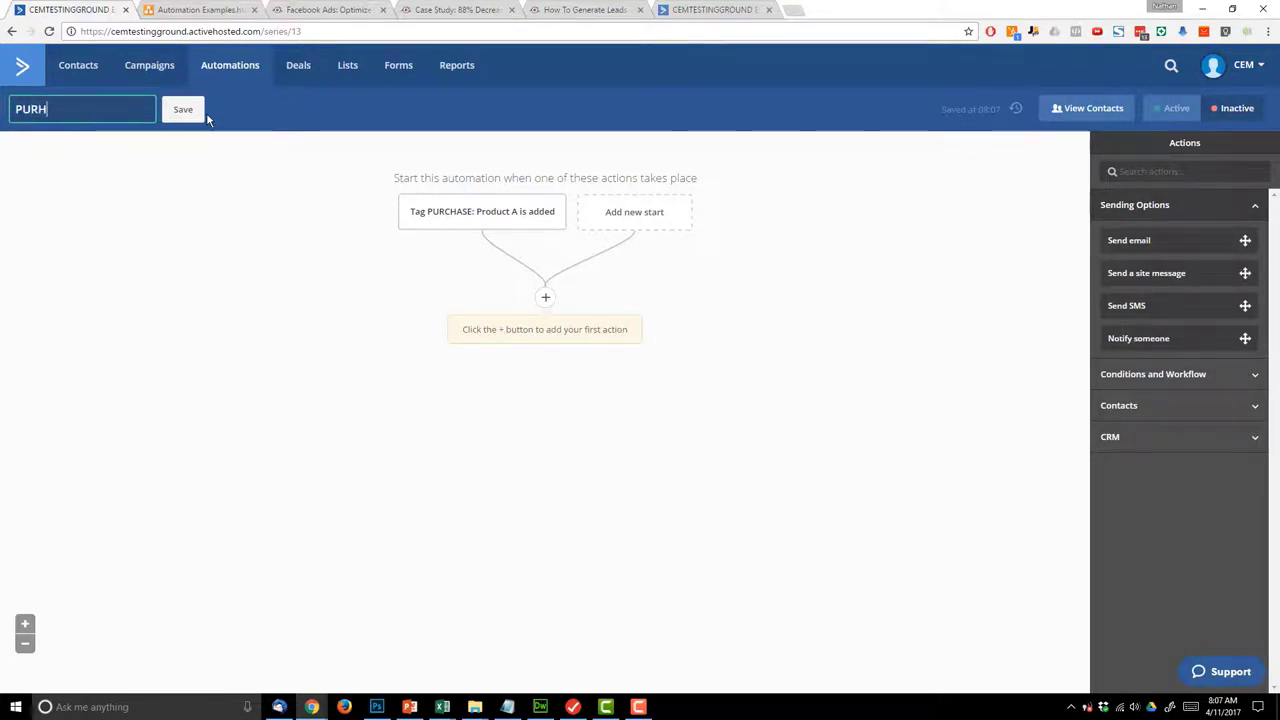
text(CHASE: )
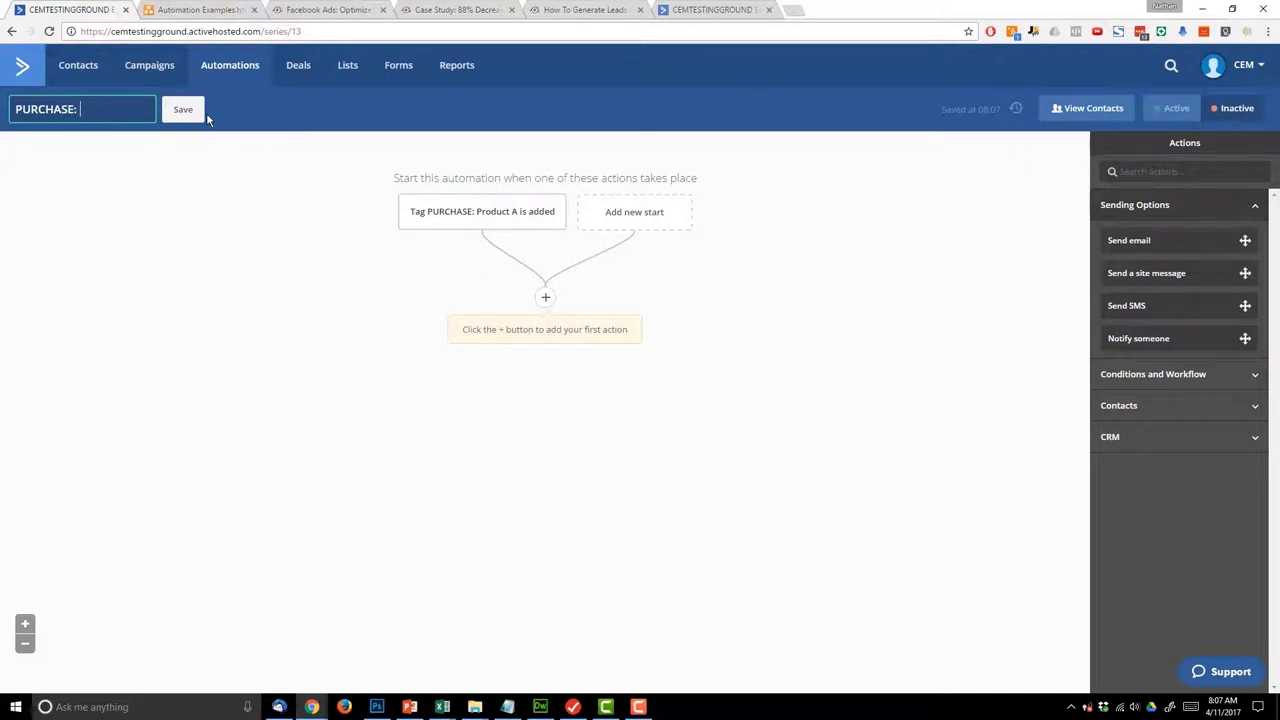
text(Product A)
click(205, 113)
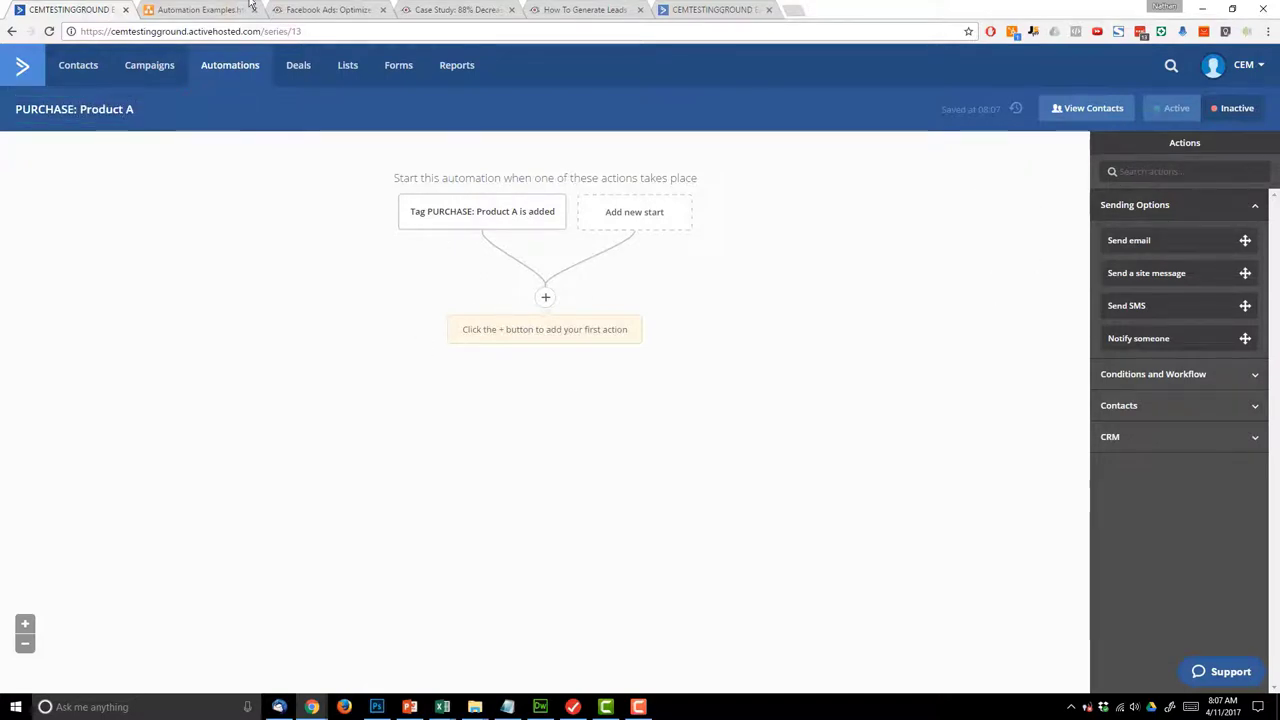
- Check the planned End Other Automation step in draw.io, then begin adding the first action
click(143, 8)
click(675, 216)
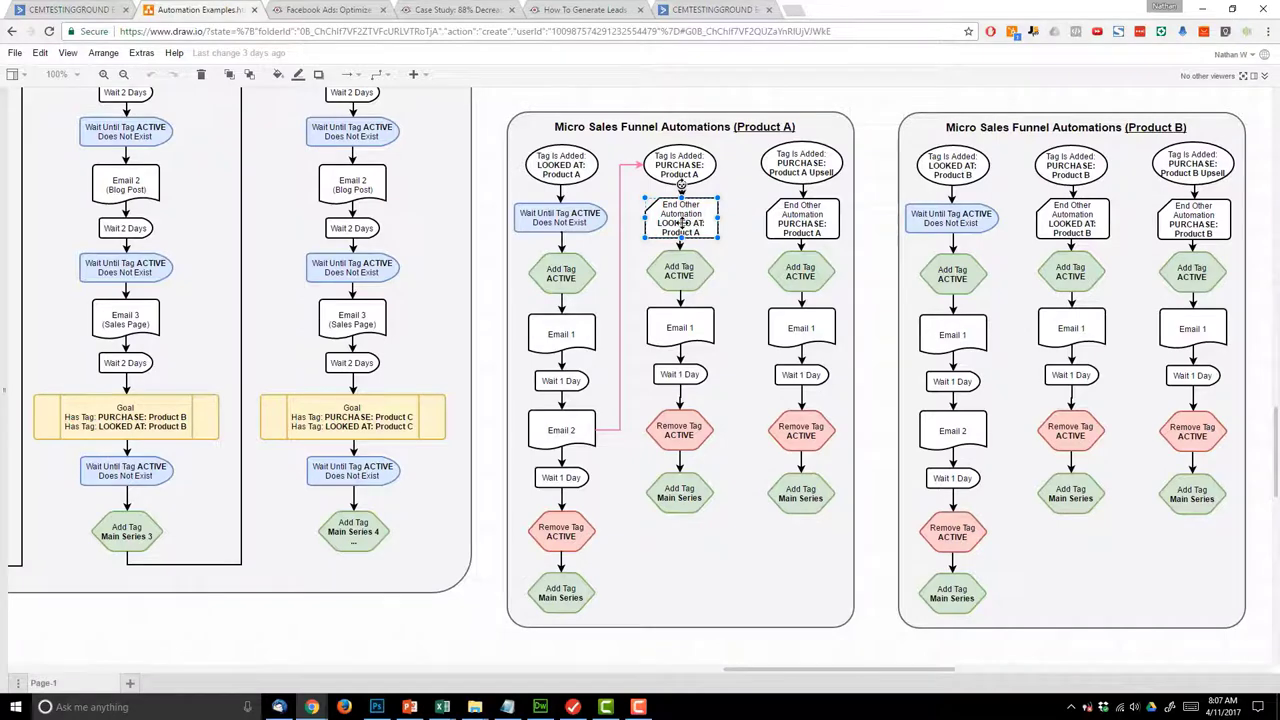
click(15, 7)
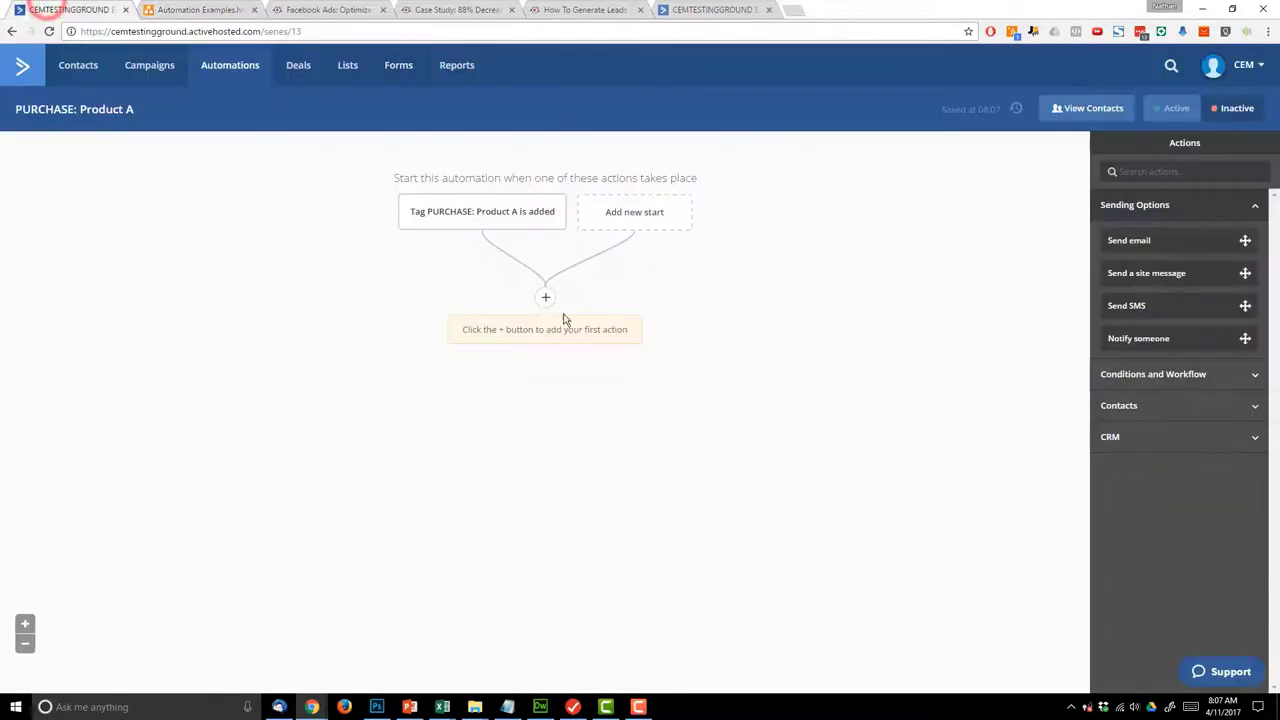
click(544, 298)
click(463, 192)
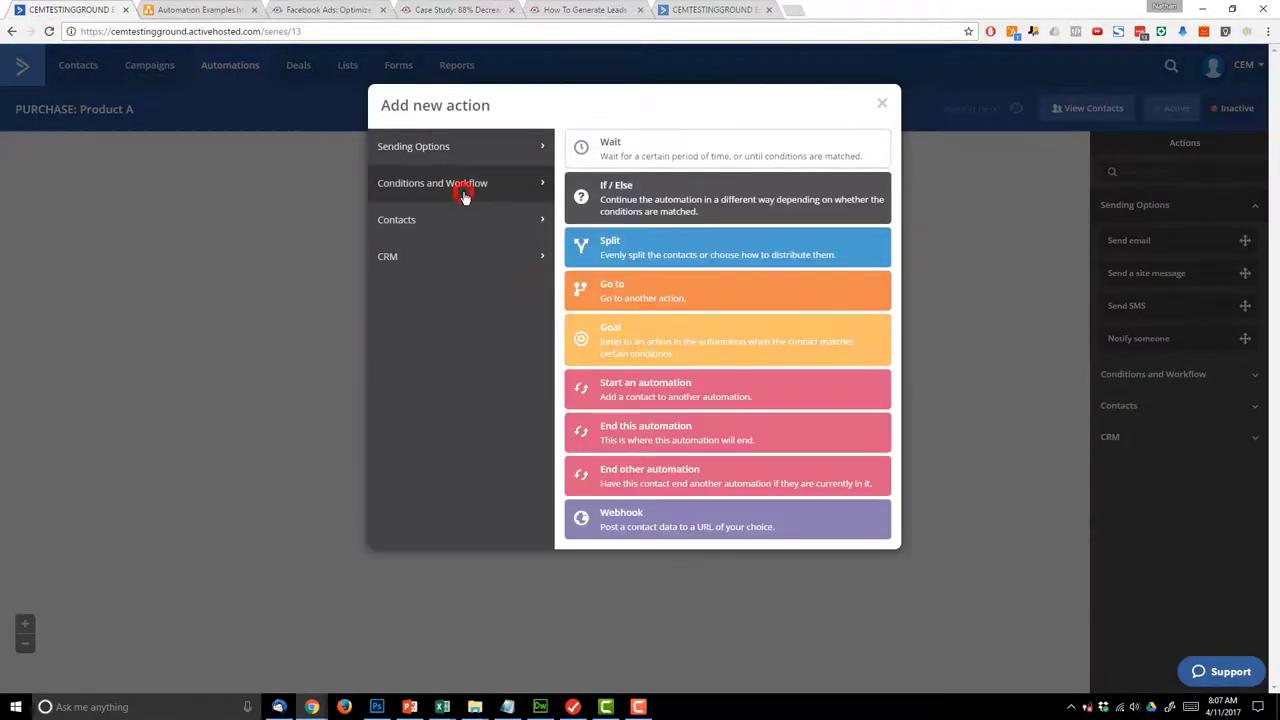
- Add an End Other Automation step that exits LOOKED AT: Product A
click(641, 482)
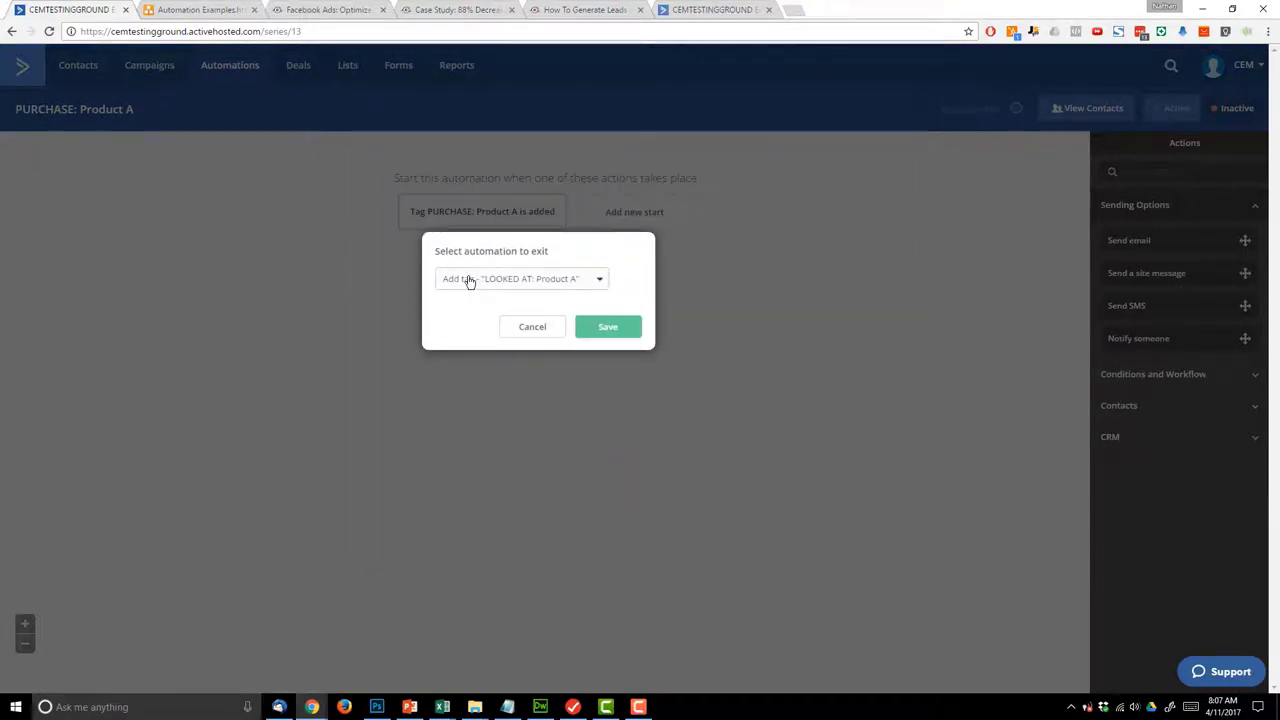
click(559, 284)
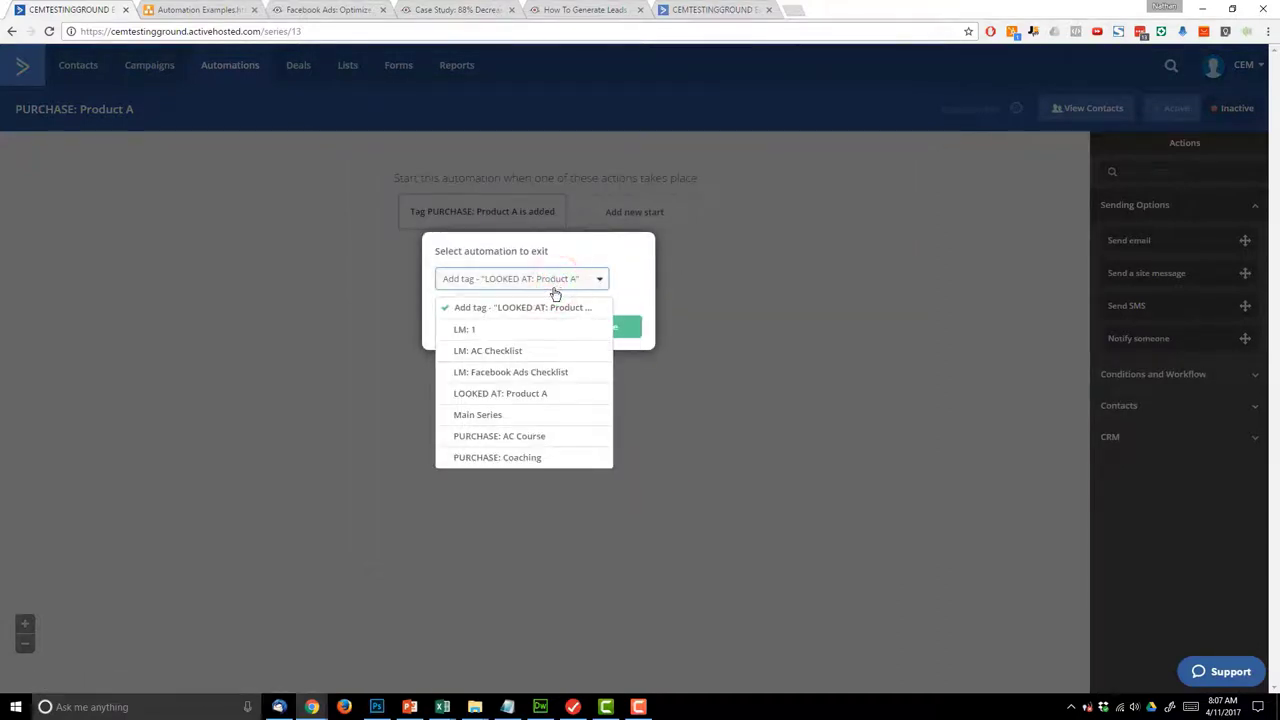
click(514, 394)
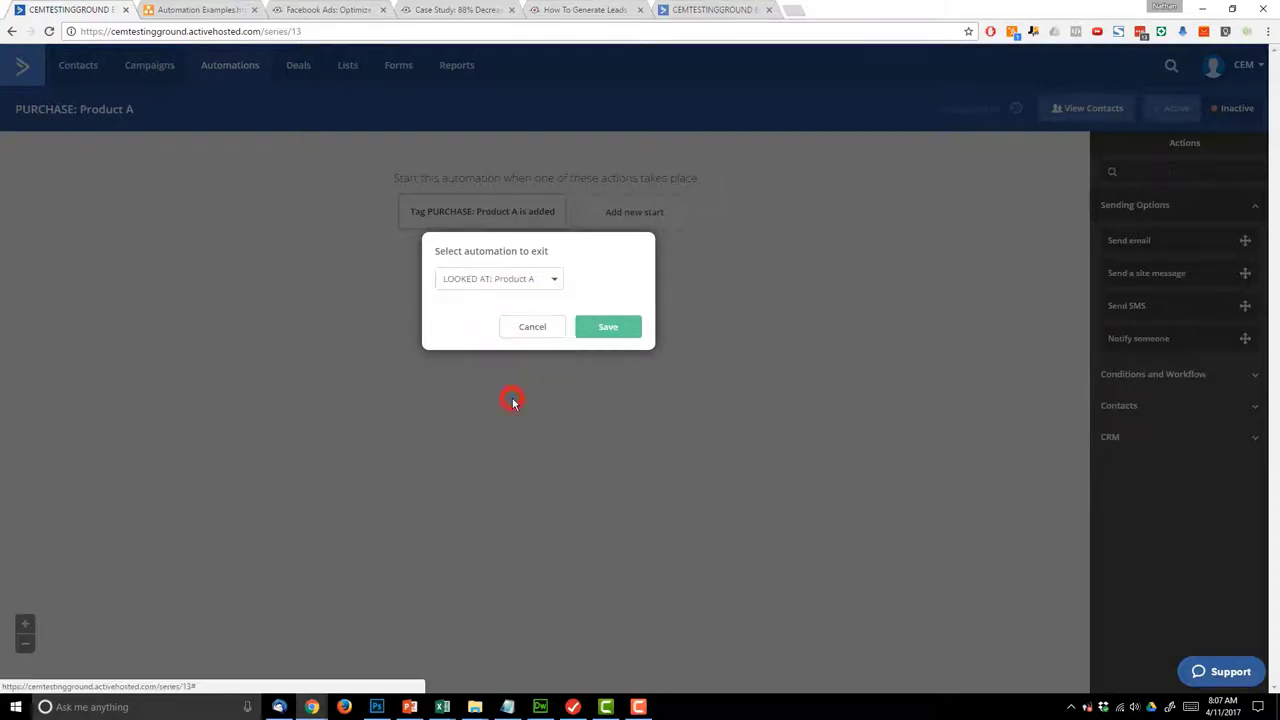
click(612, 328)
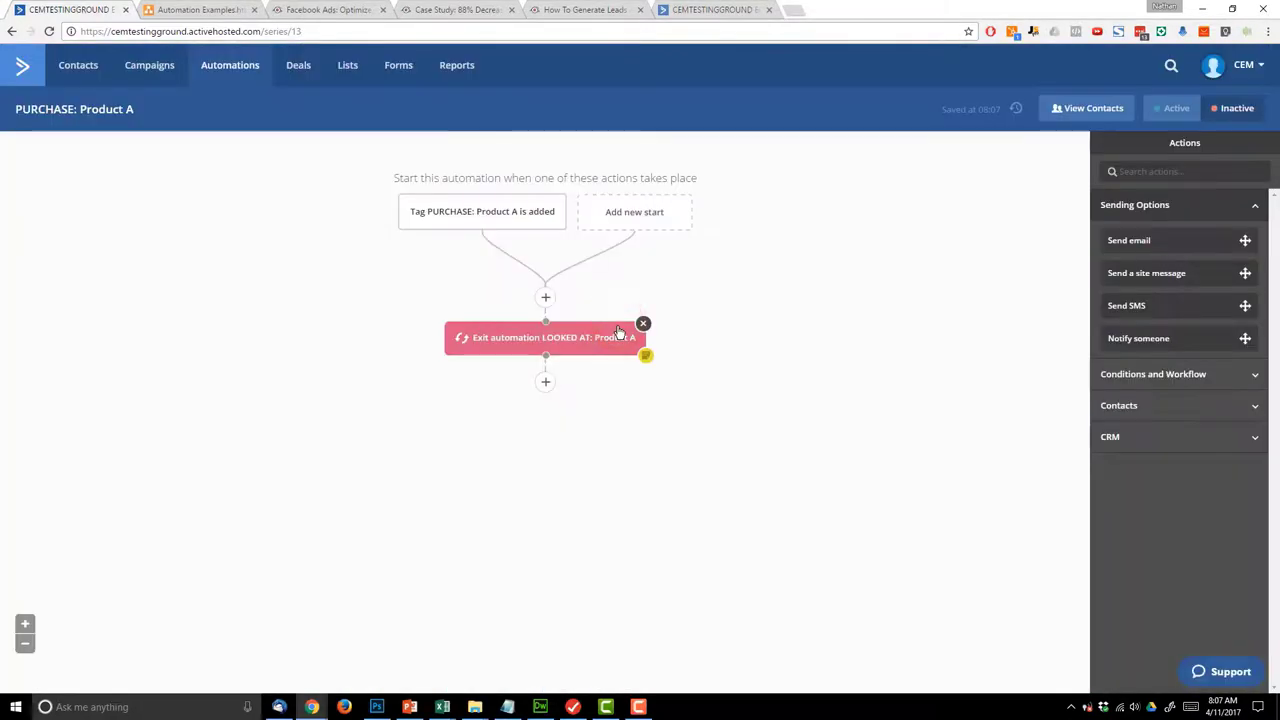
click(174, 8)
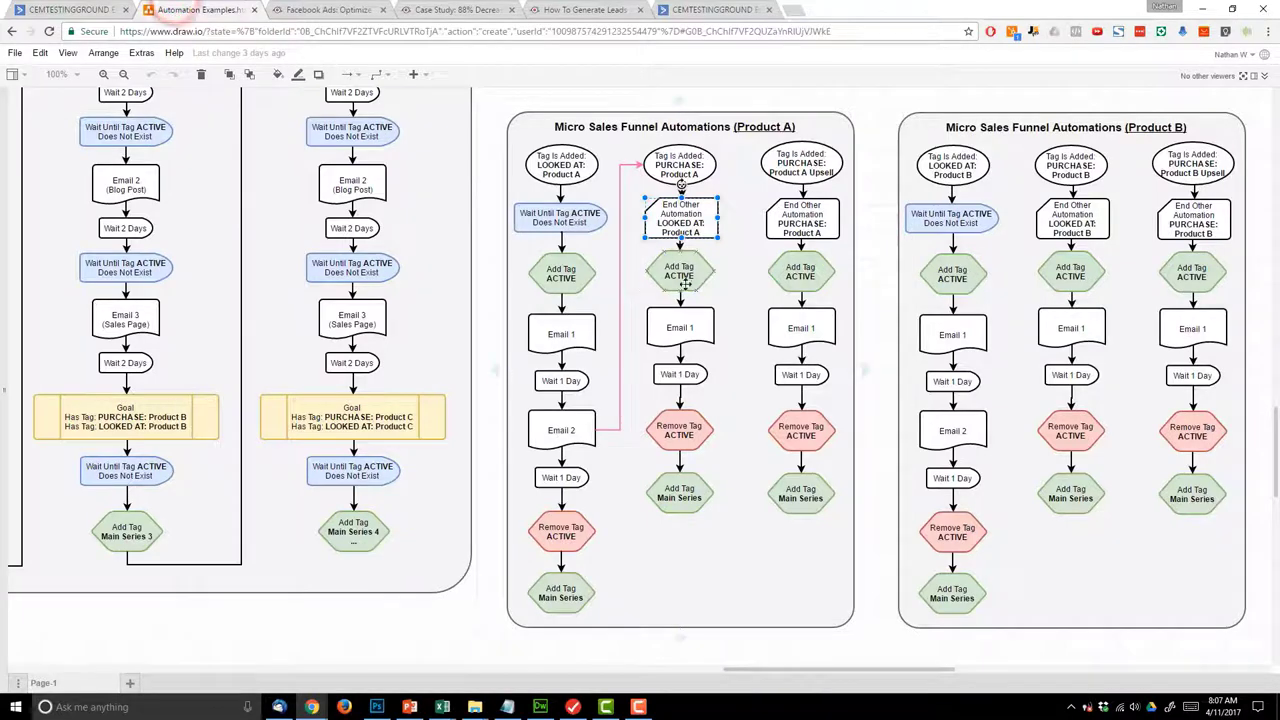
click(78, 9)
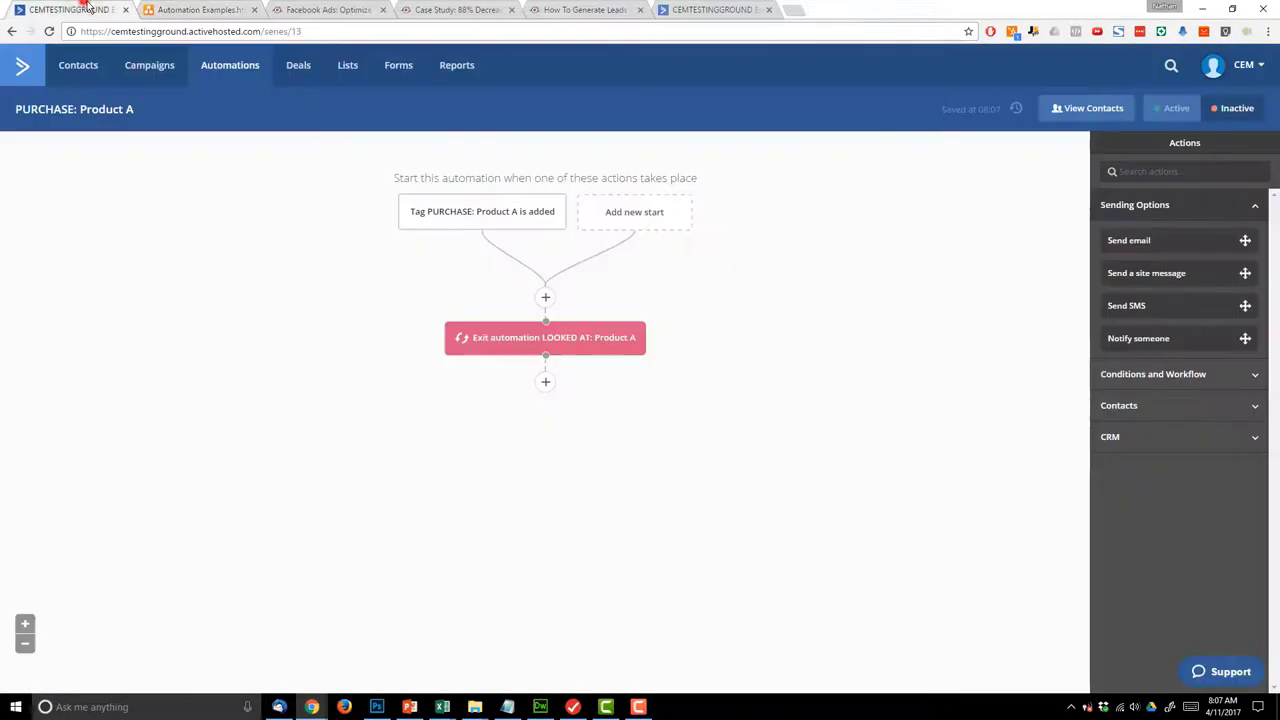
- Add a step that tags the contact ACTIVE, then check that Email 1 comes next in the plan
click(543, 380)
click(476, 150)
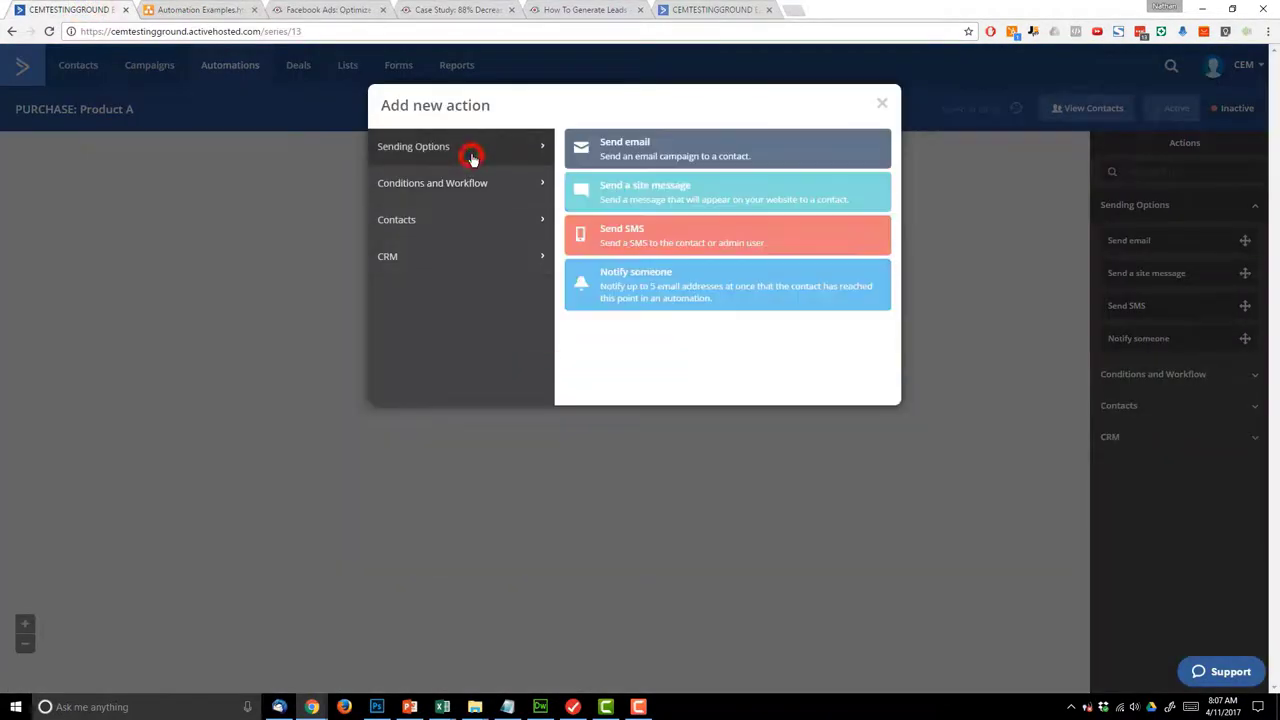
click(482, 186)
click(452, 215)
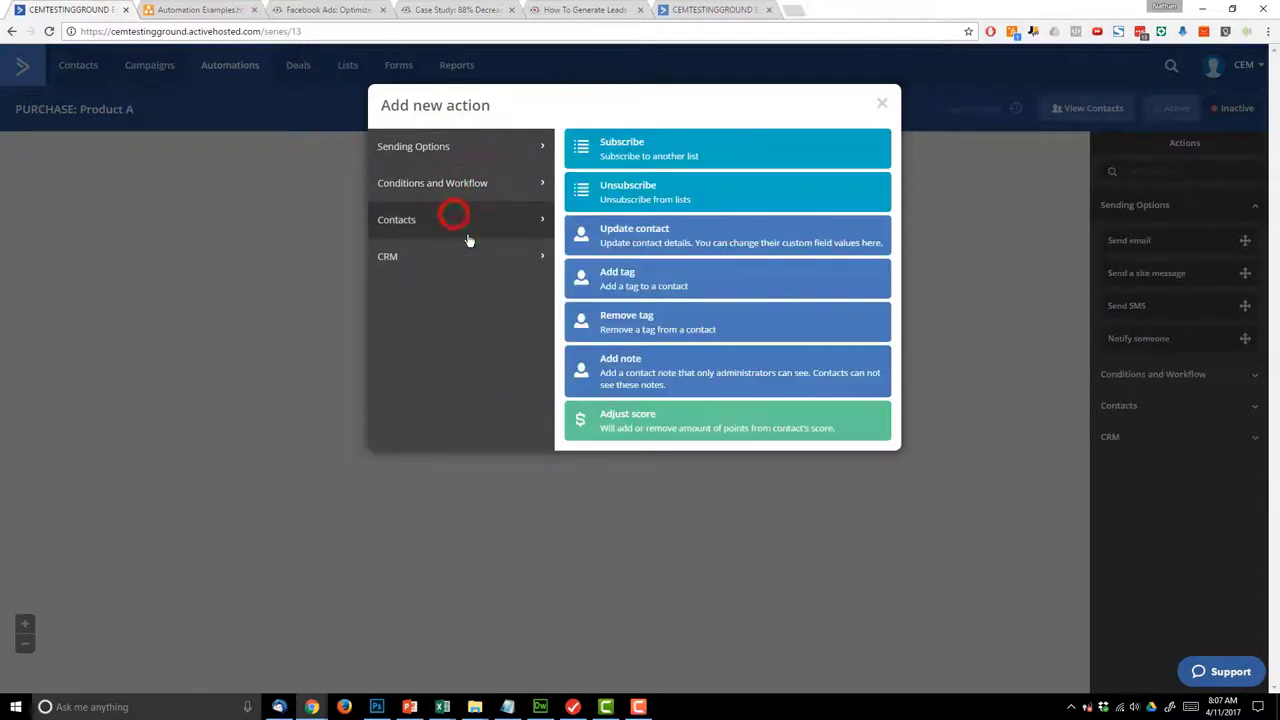
click(660, 290)
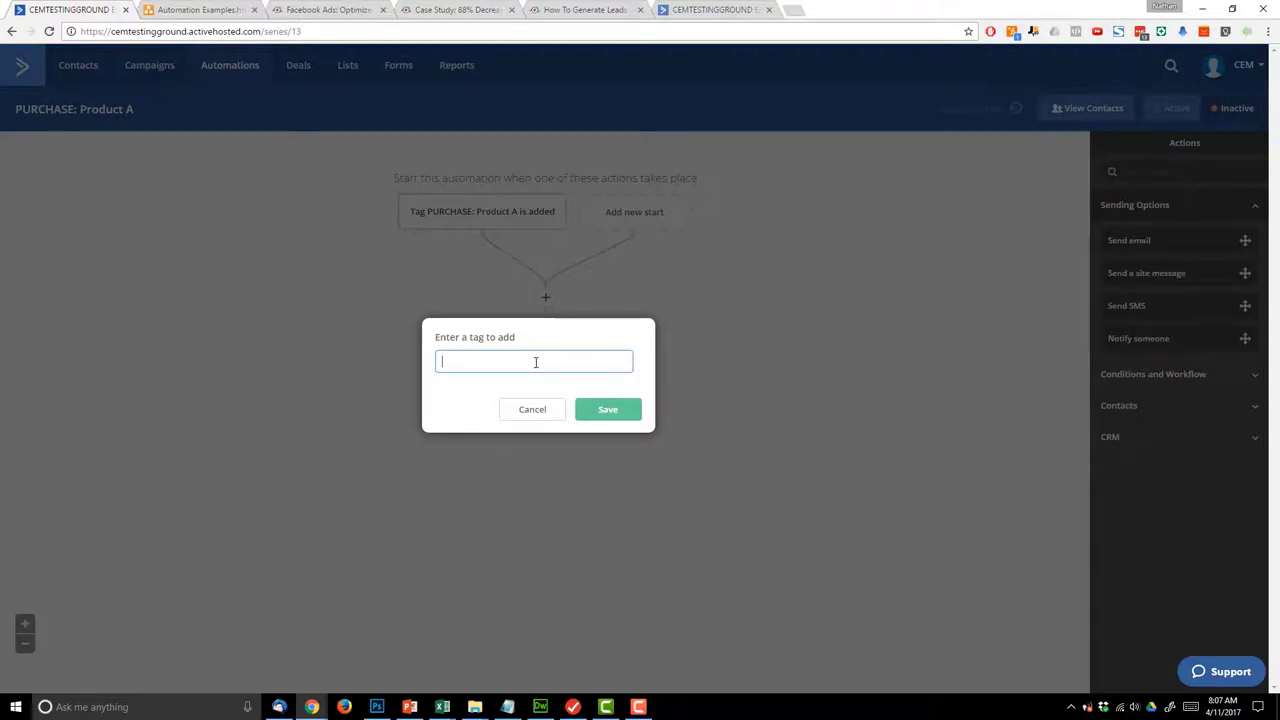
text(ACTIVE)
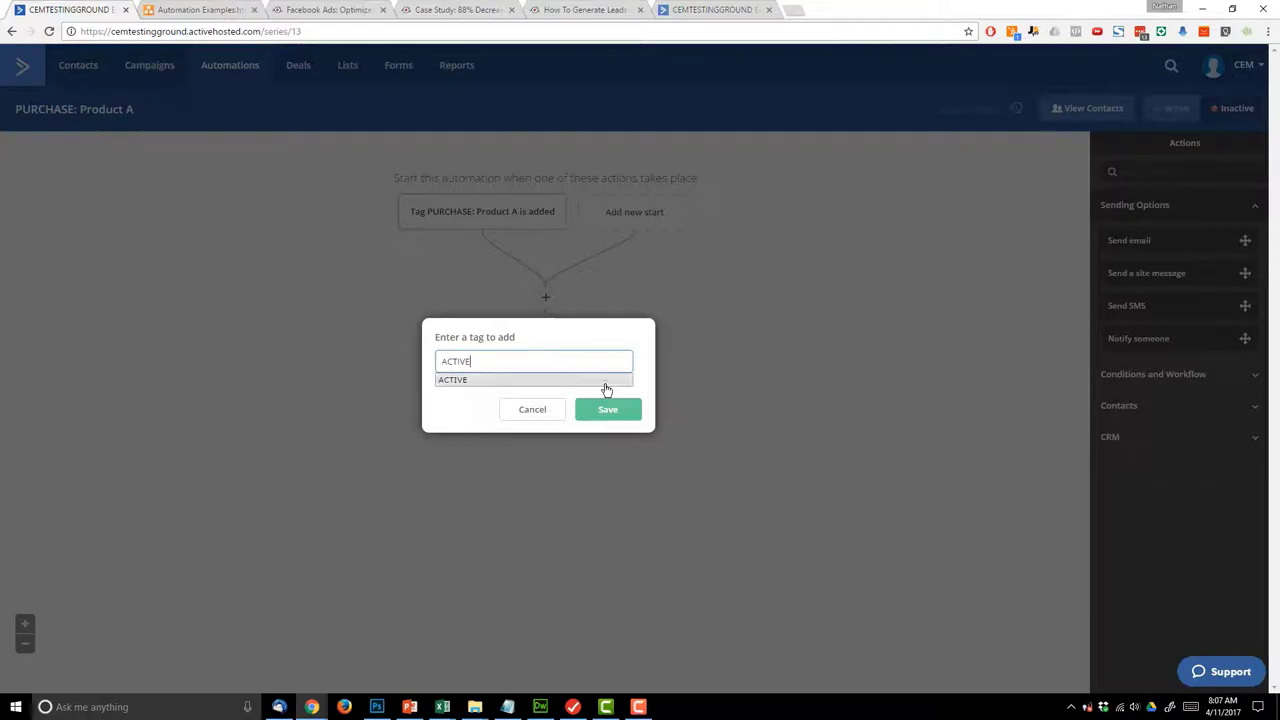
click(600, 383)
click(620, 410)
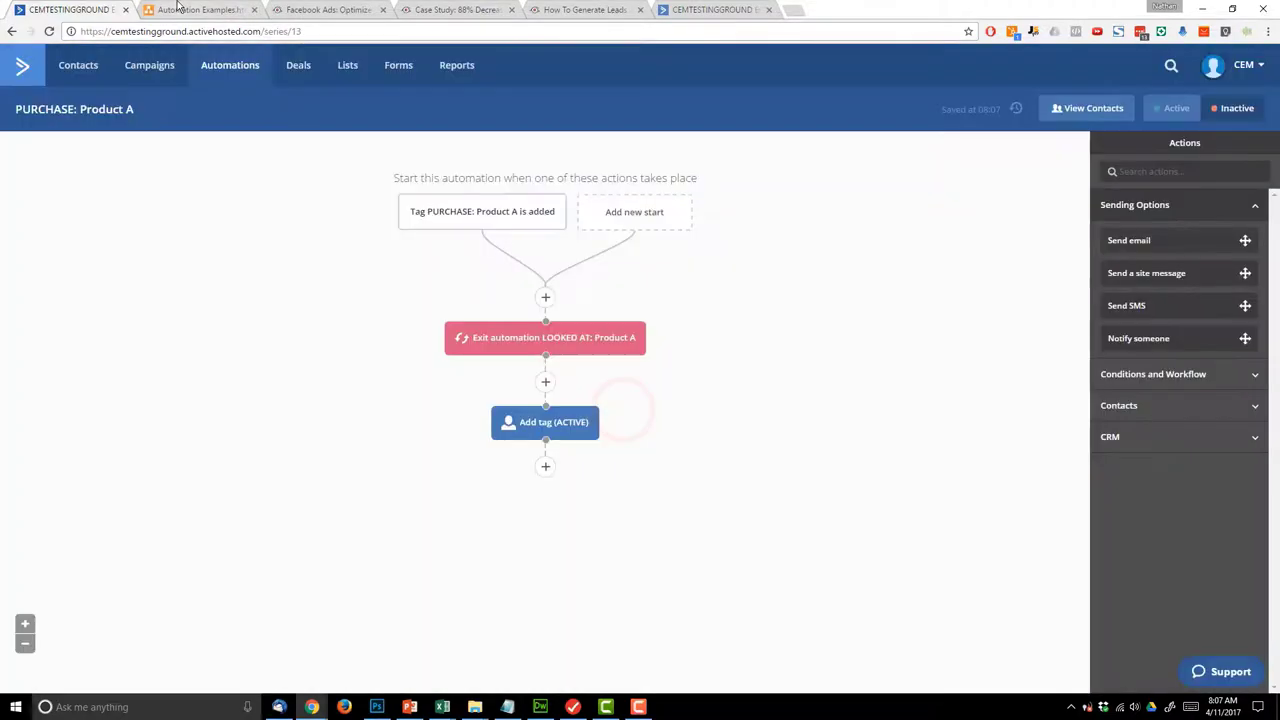
click(180, 8)
click(688, 327)
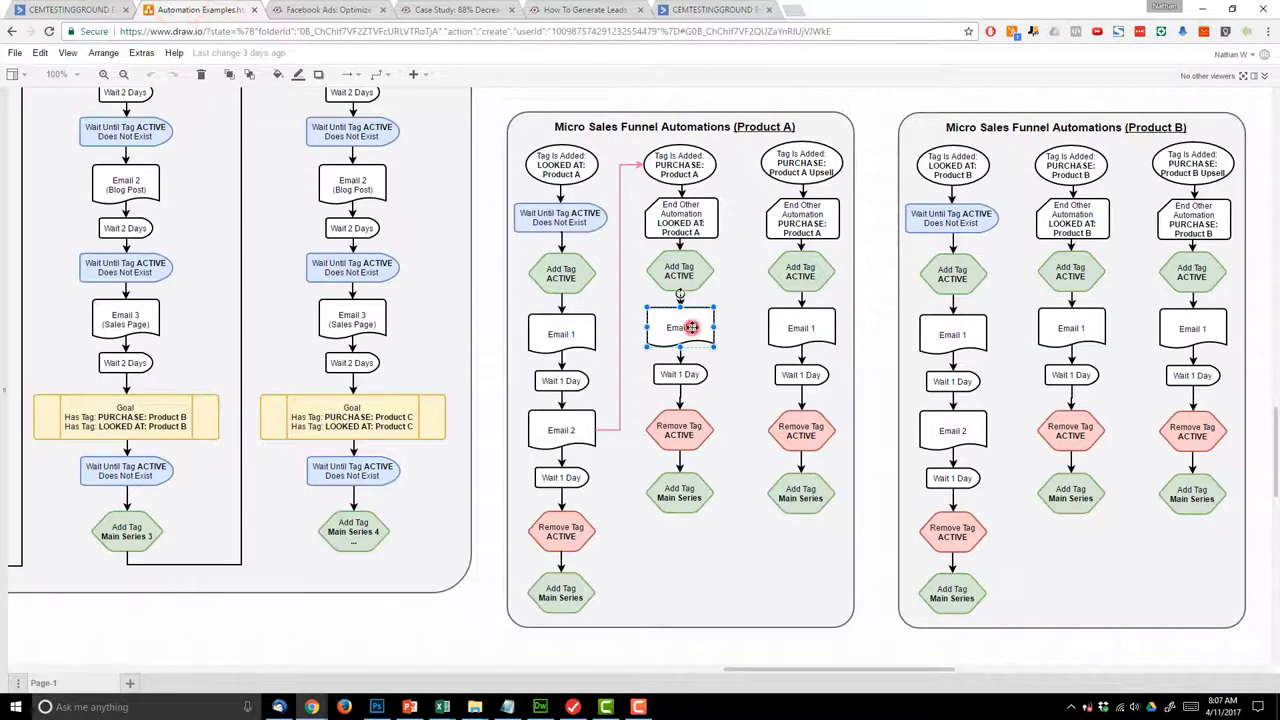
click(62, 9)
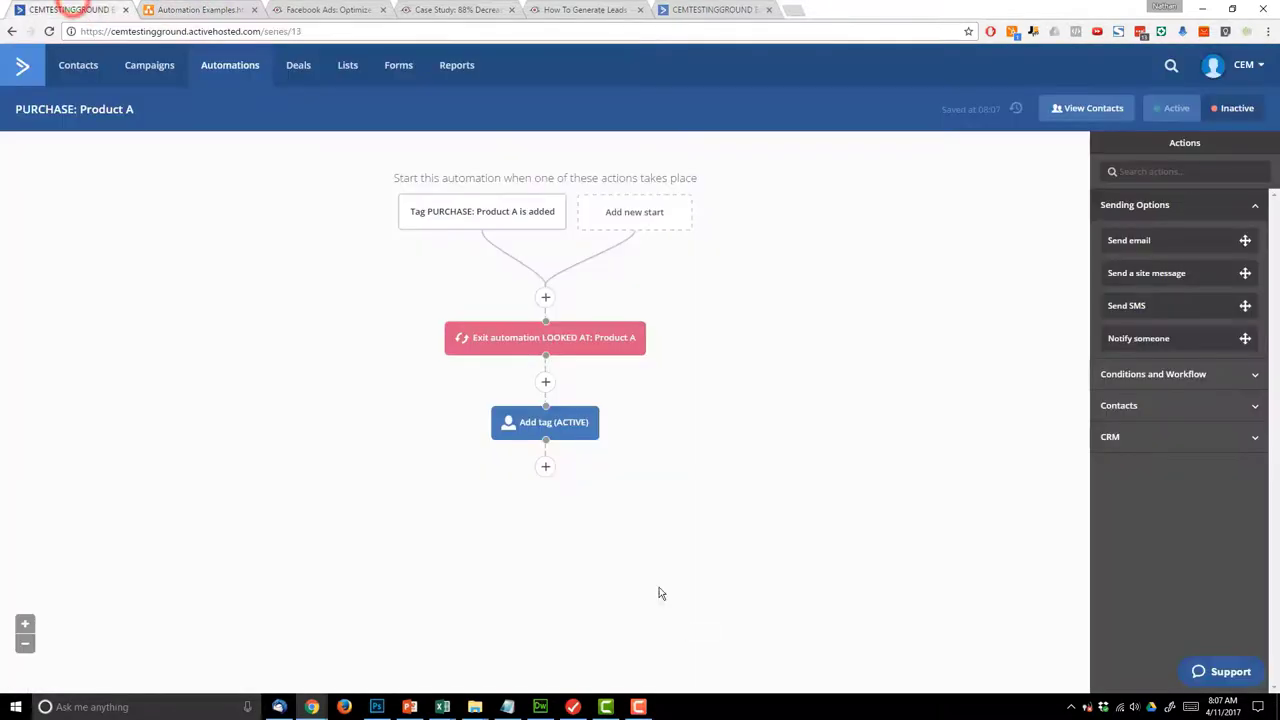
- Add a Send Email step with a new email named 'PURCHASE: Product A - Email 1'
click(546, 470)
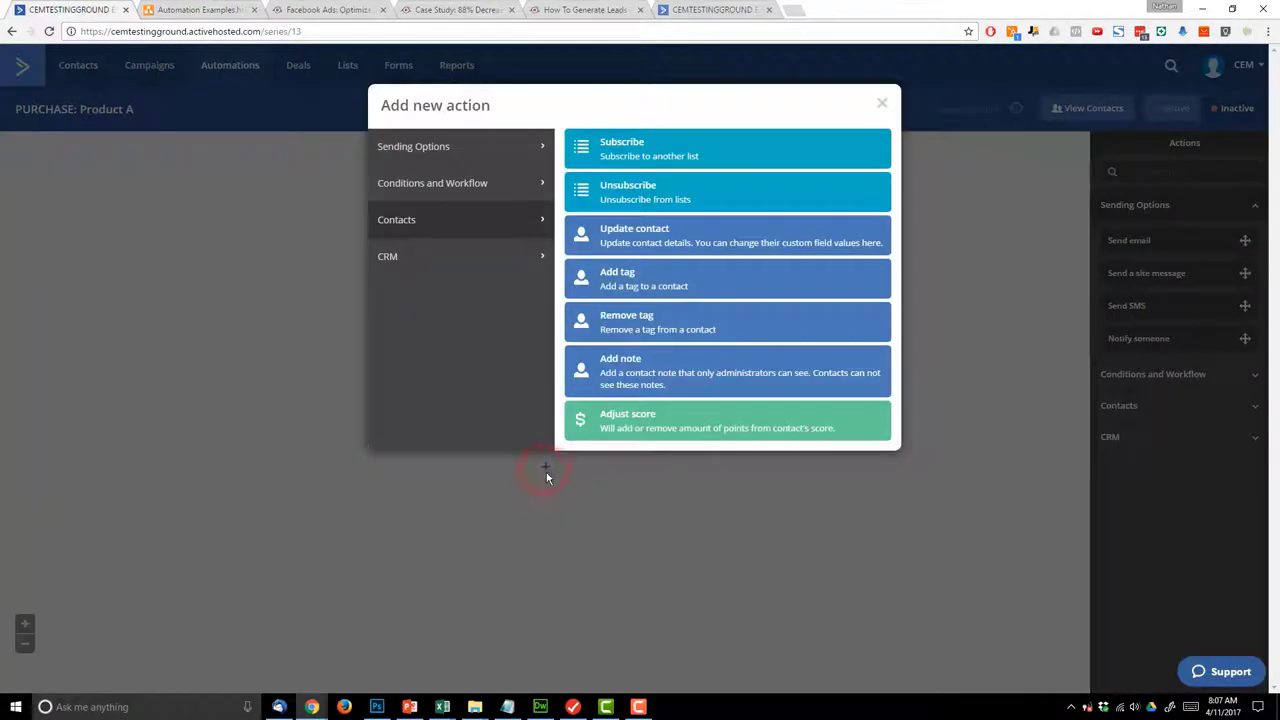
click(458, 157)
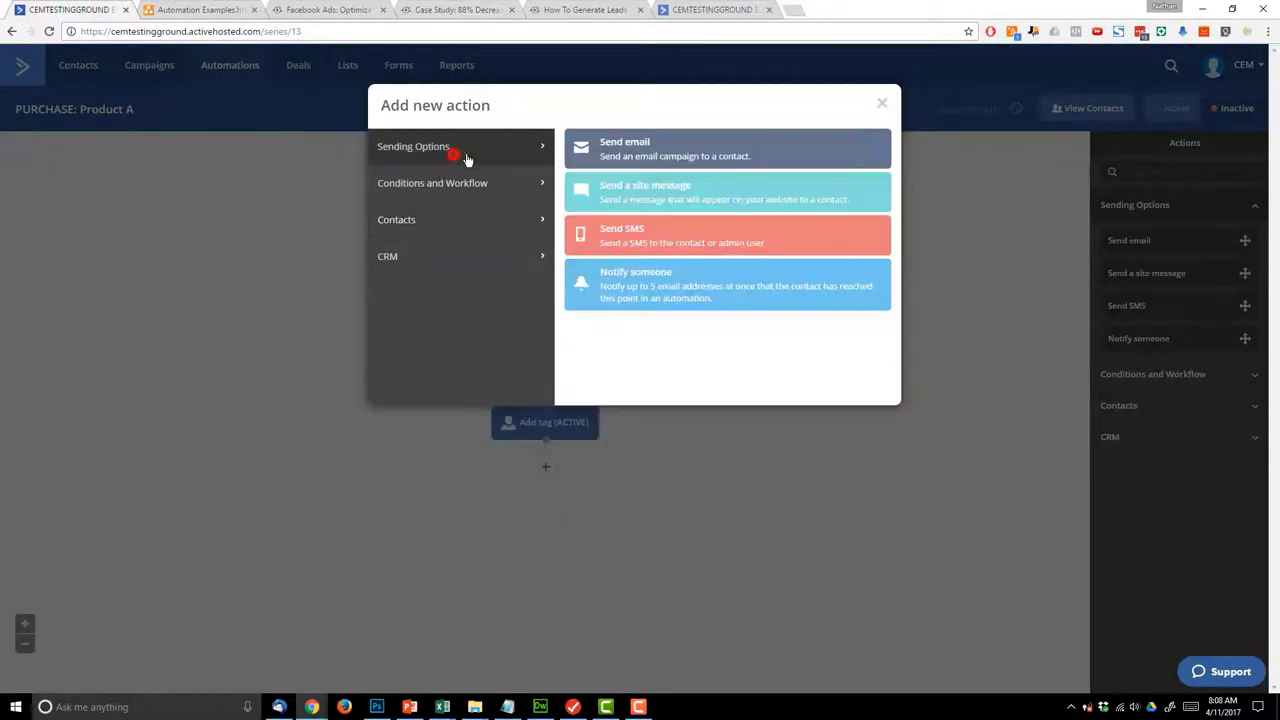
click(625, 145)
click(502, 458)
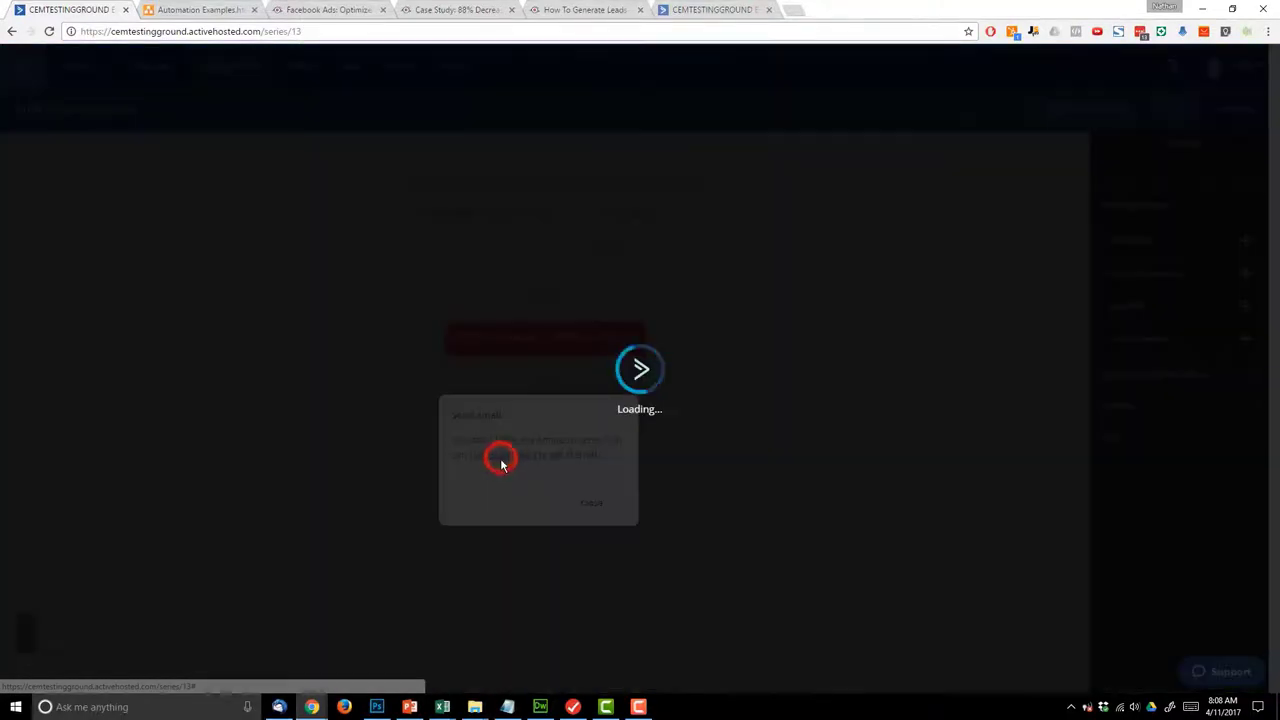
click(489, 504)
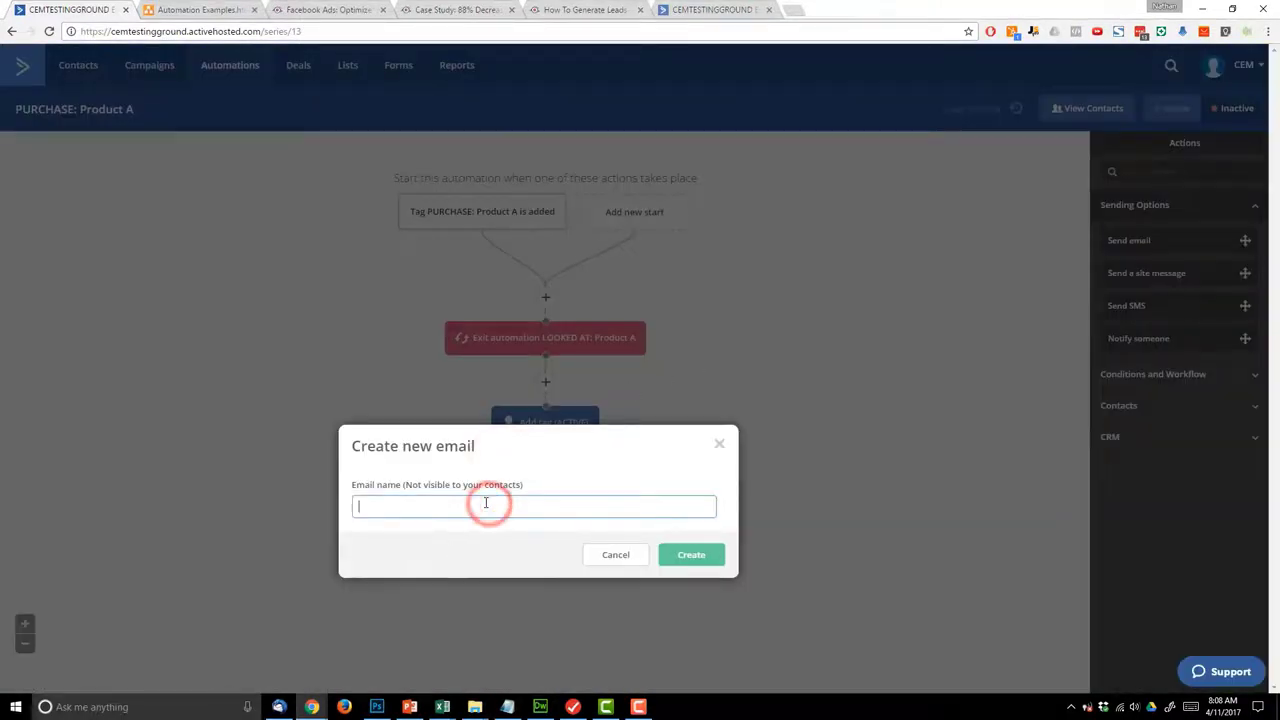
text(PURCHASE:)
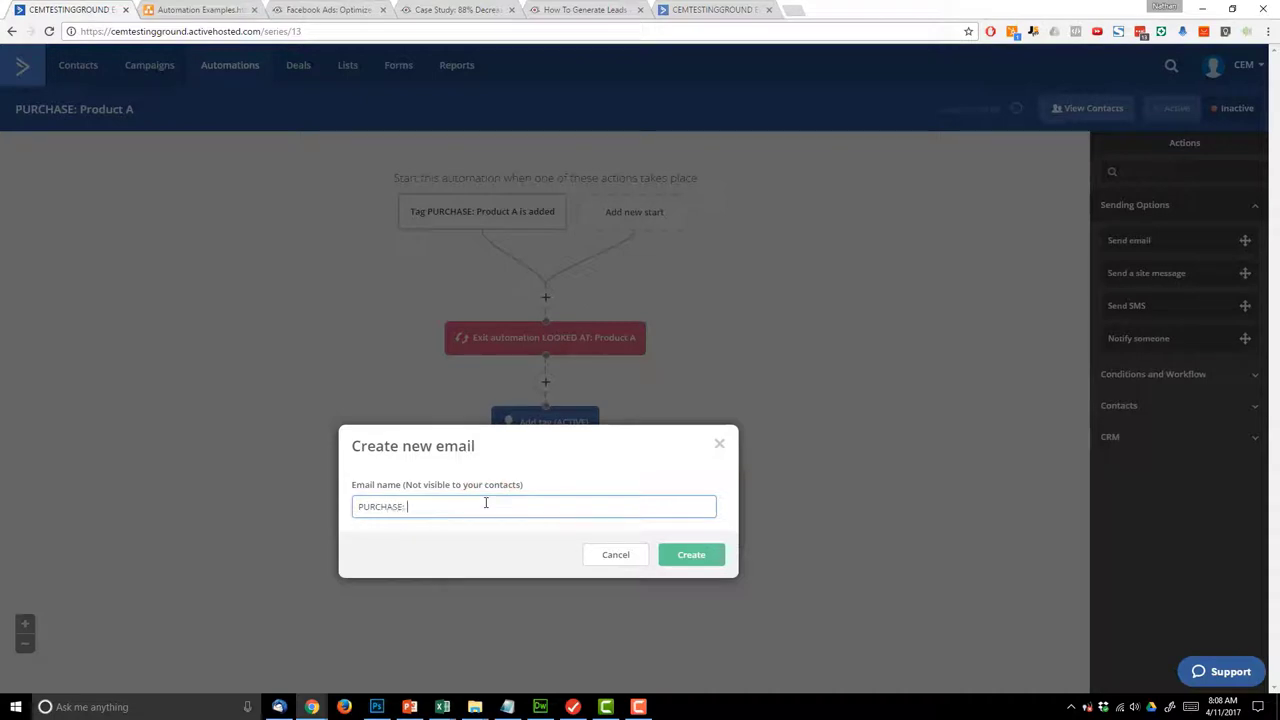
text( Product A - Email 1)
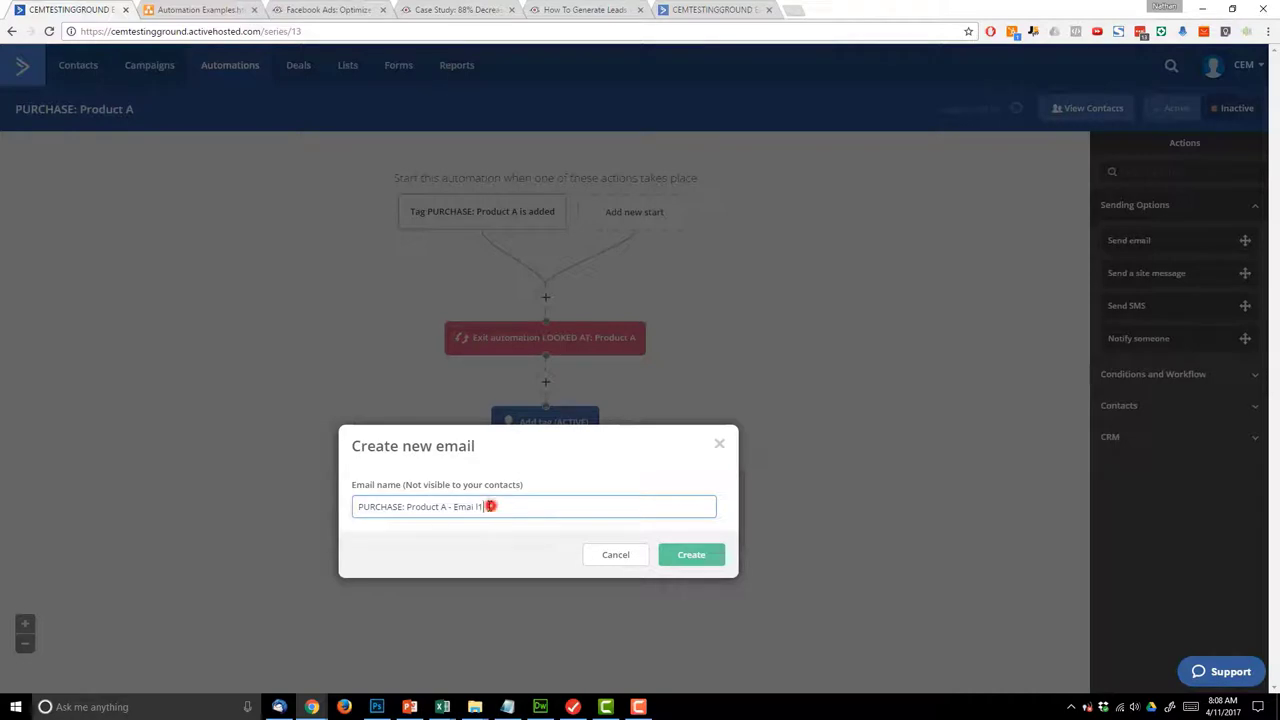
key(BackSpace)
key(BackSpace)
text(1)
click(700, 556)
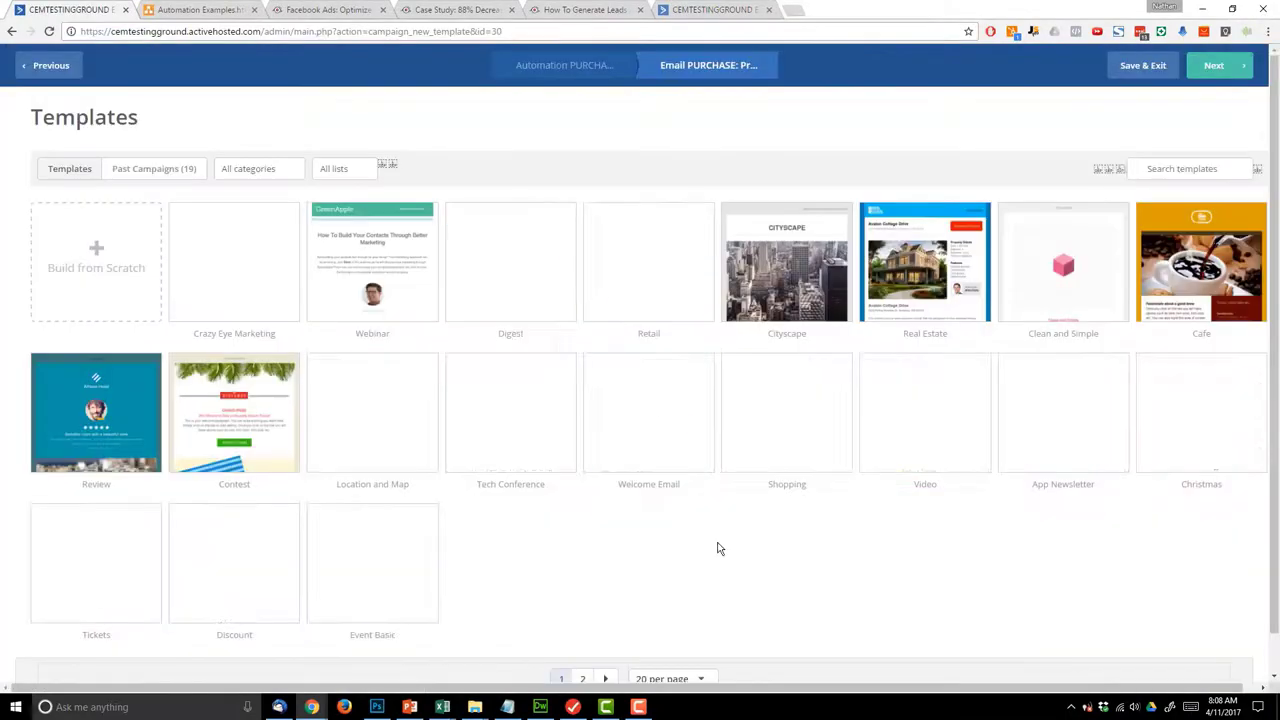
- Use the Crazy Eye Marketing design with subject 'Thanks for buying, now go buy this!'
click(236, 230)
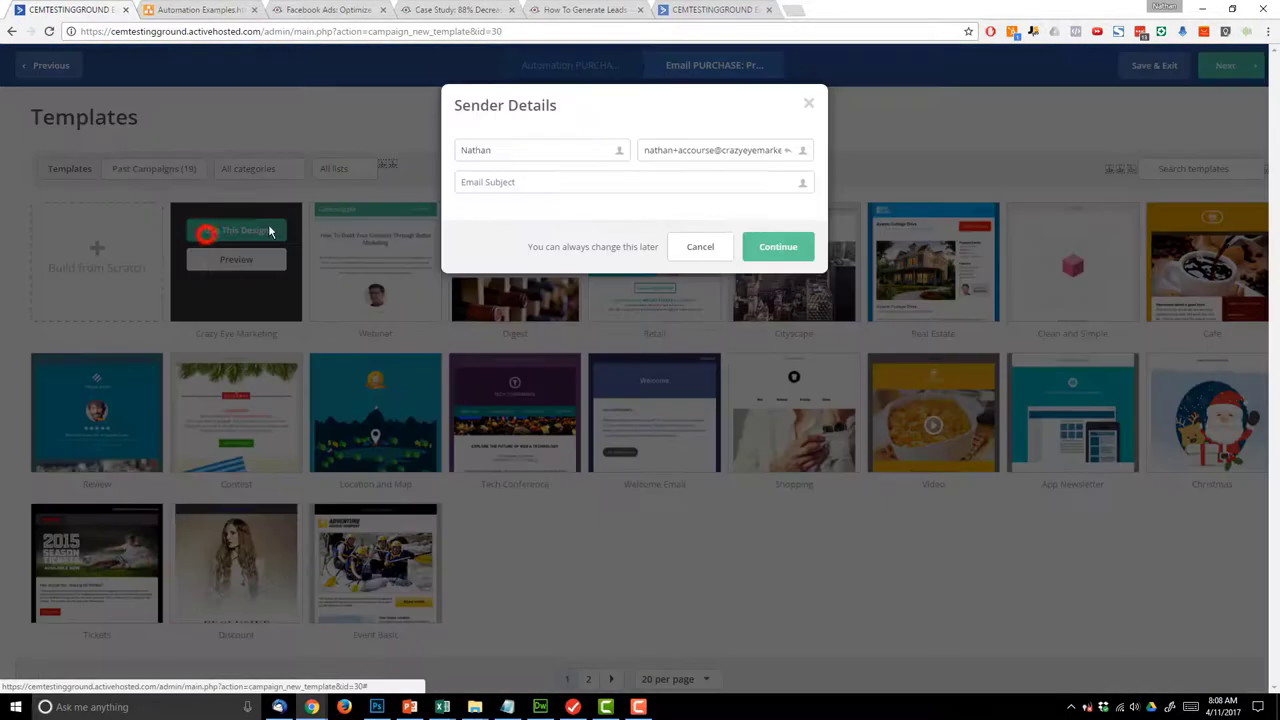
click(570, 186)
text(Thanks f)
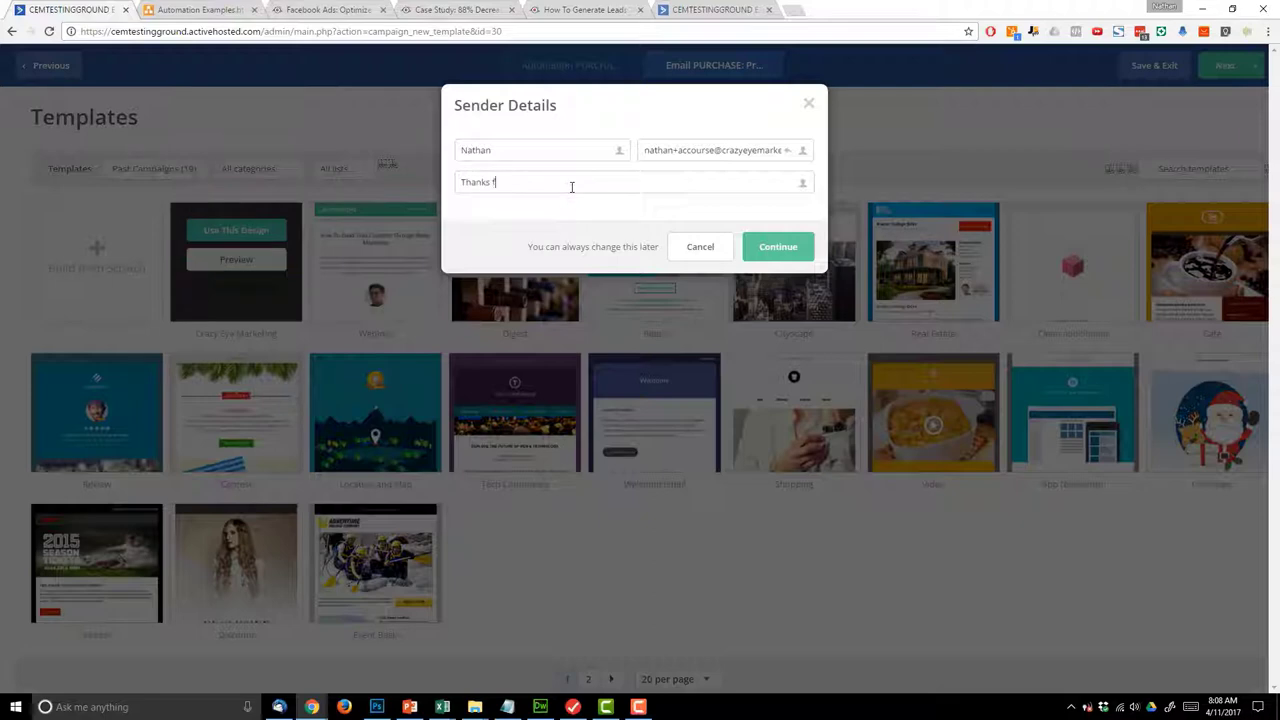
text(or buying:)
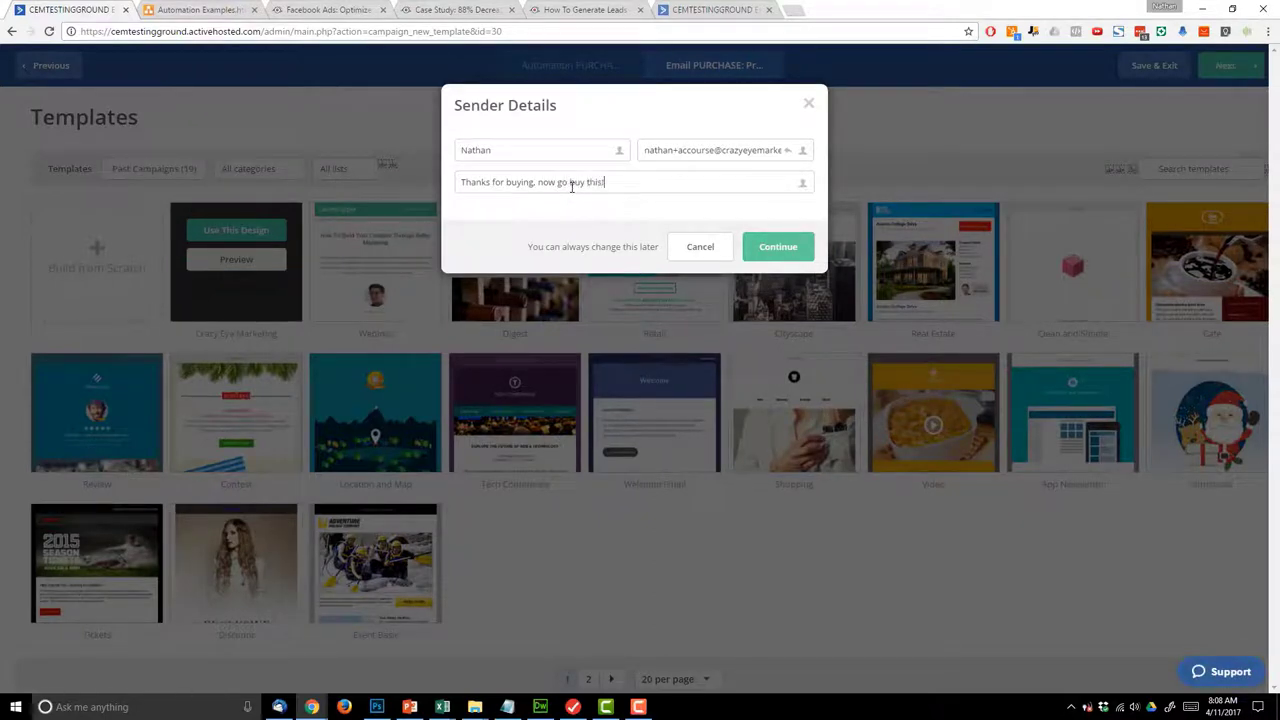
click(786, 250)
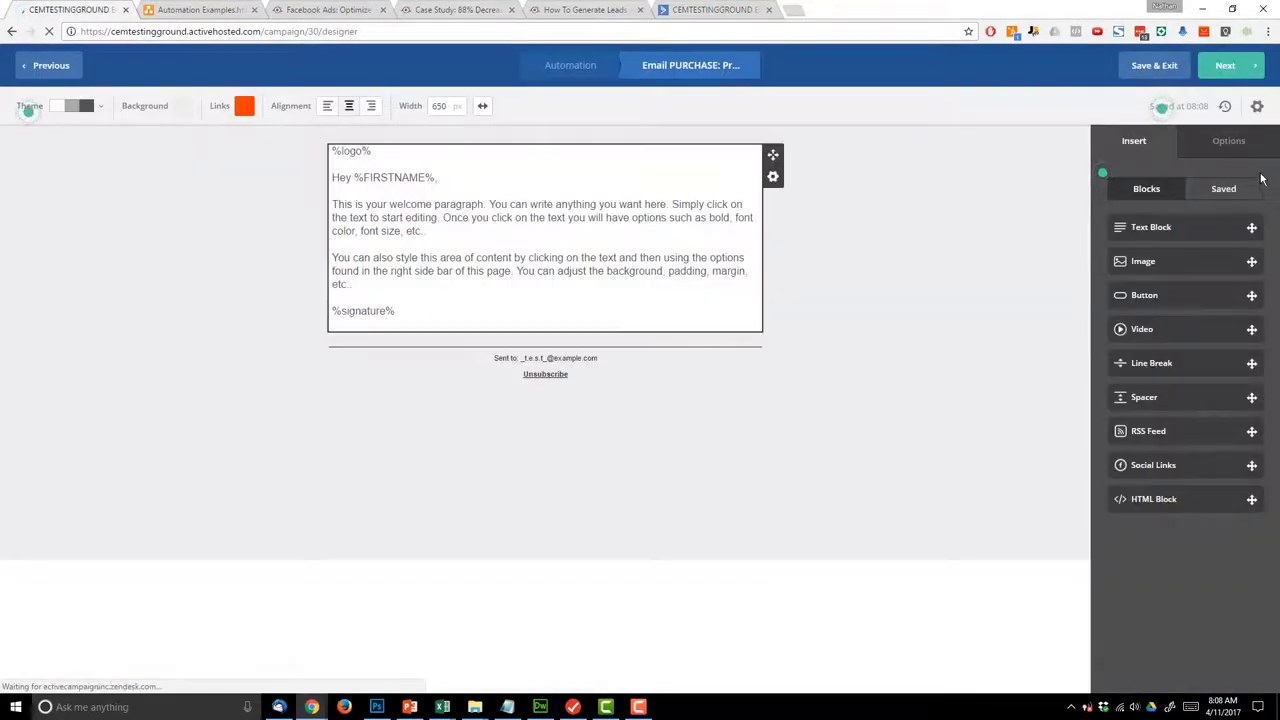
- Replace the template paragraphs with 'You are awesome, now buy my other product!' and continue
click(443, 274)
drag(354, 286, 331, 204)
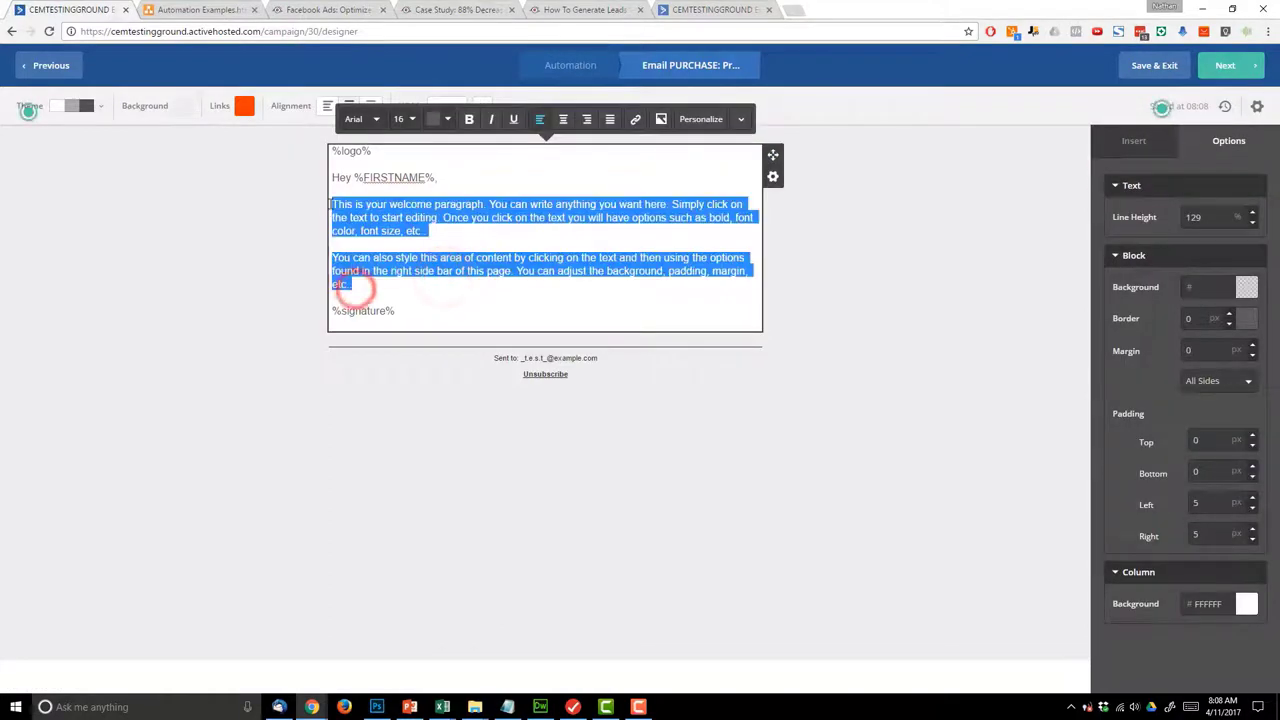
text(You are a)
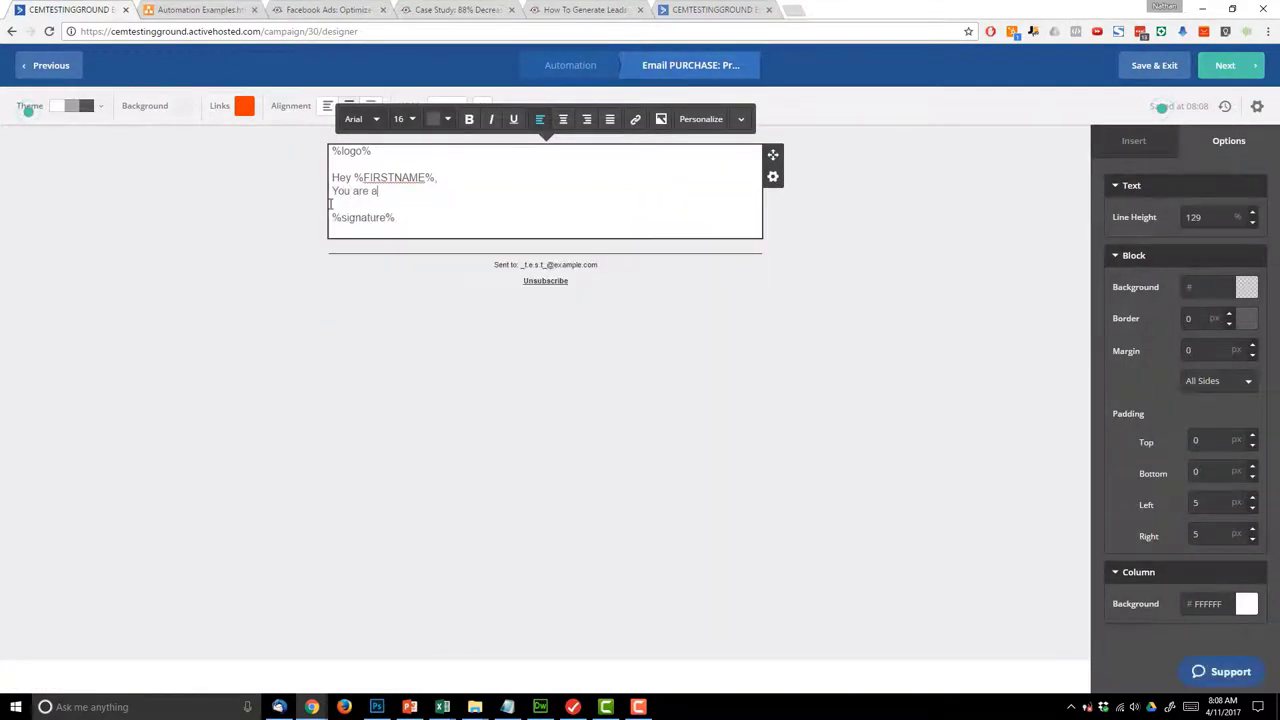
text(wesome, now)
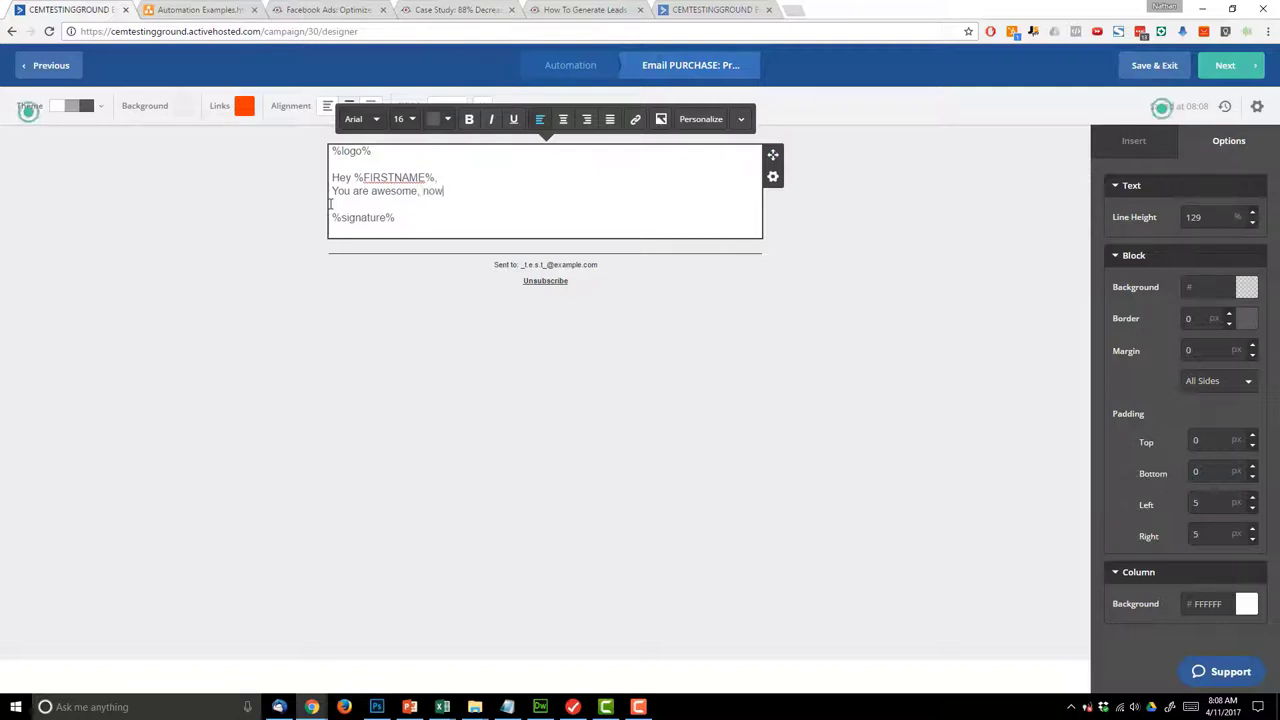
text( buy my other prod)
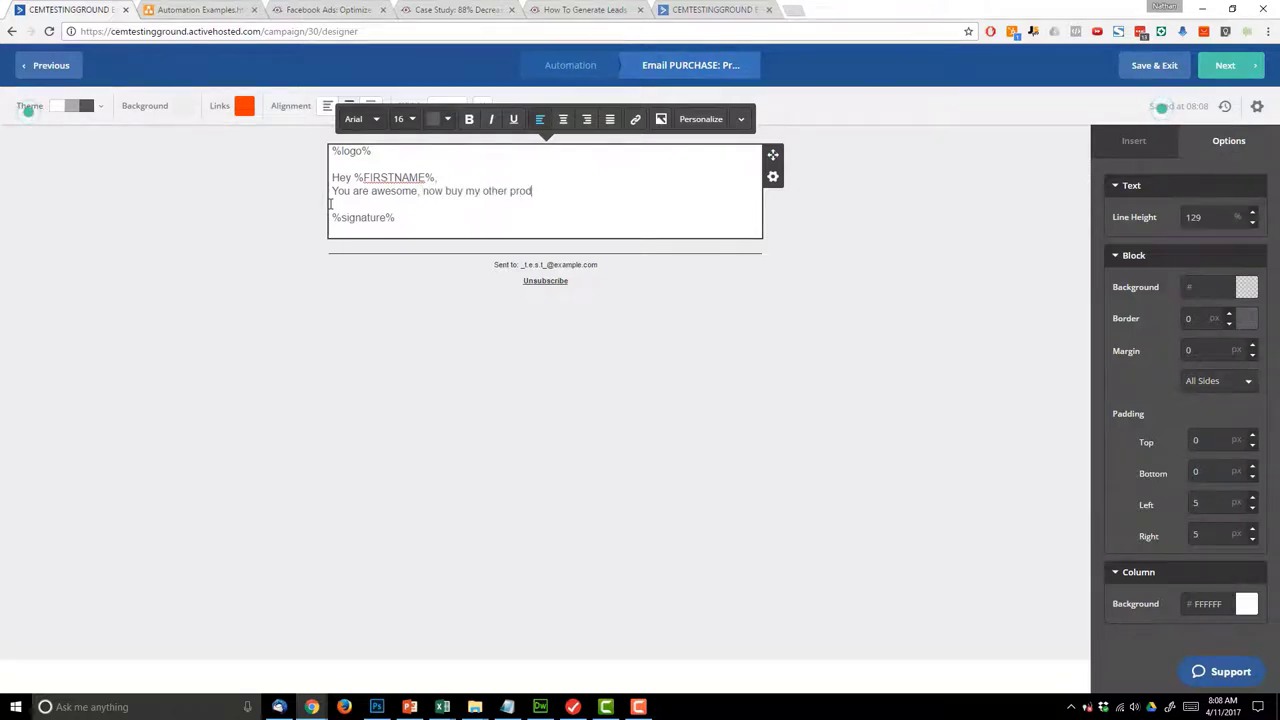
text(uct!)
click(468, 179)
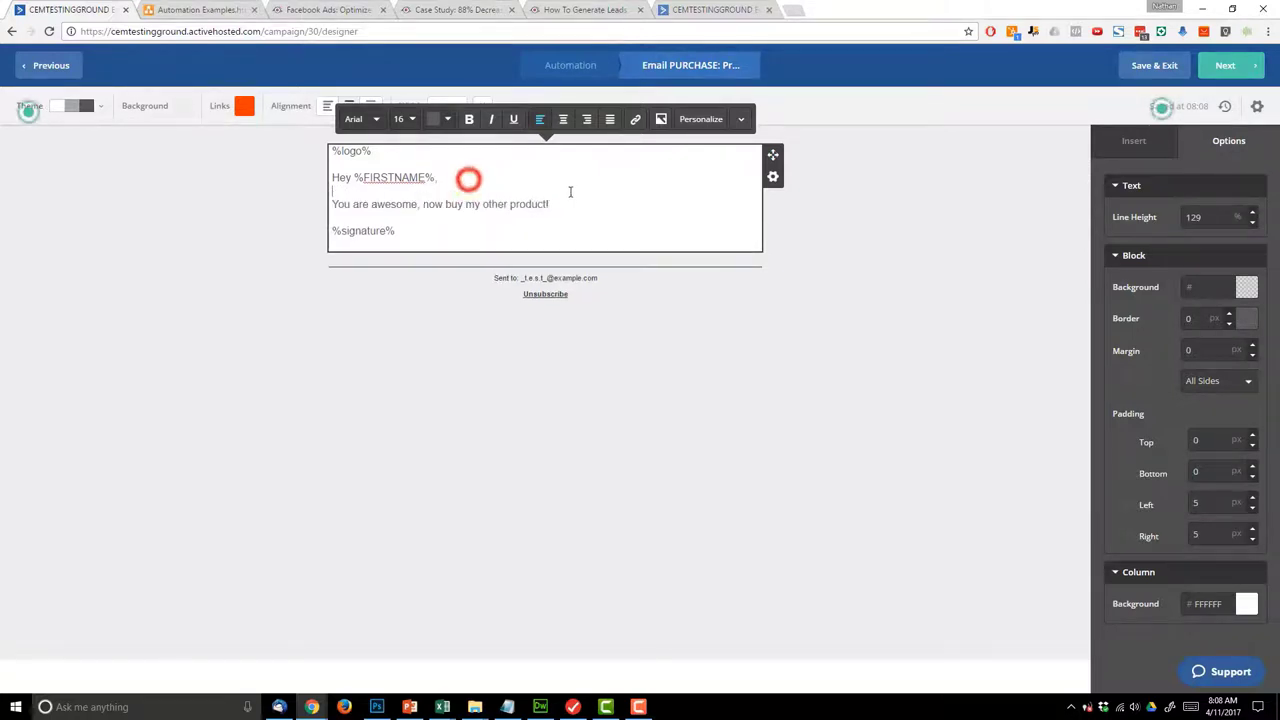
click(1212, 67)
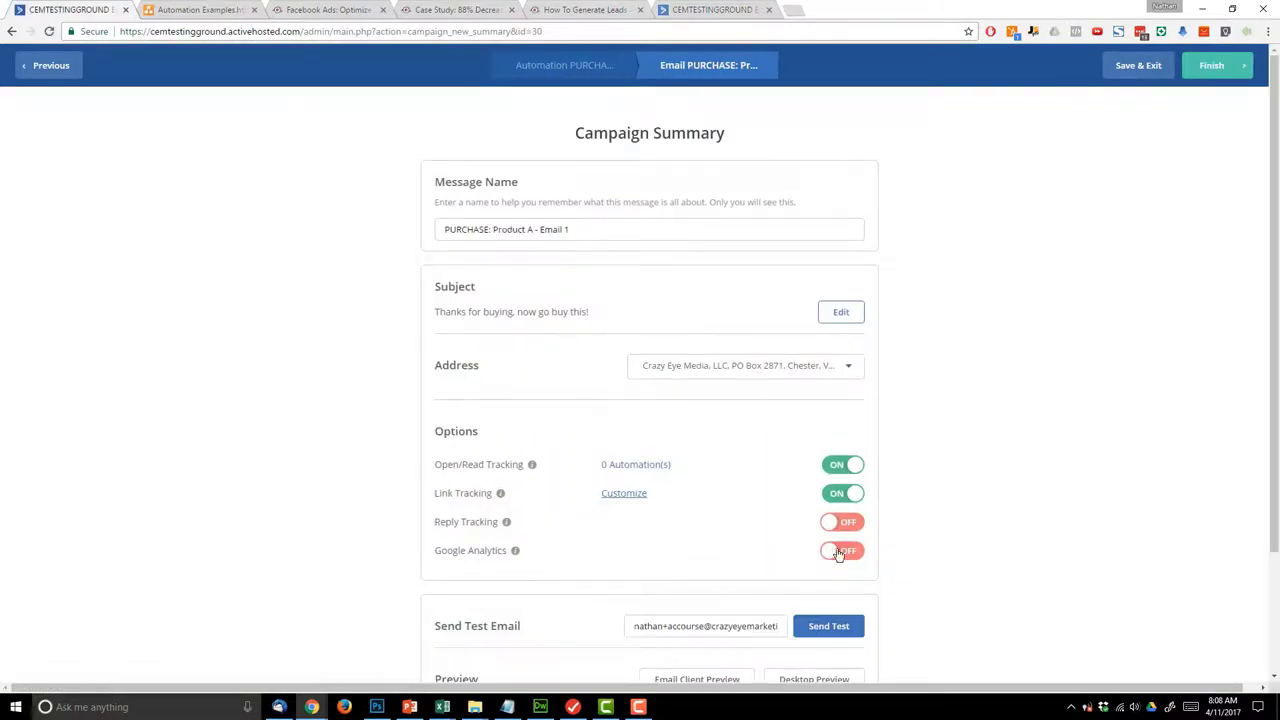
- Enable Google Analytics with 'Email 1' trimmed from the campaign name, and finish the email
click(840, 551)
drag(543, 169, 669, 169)
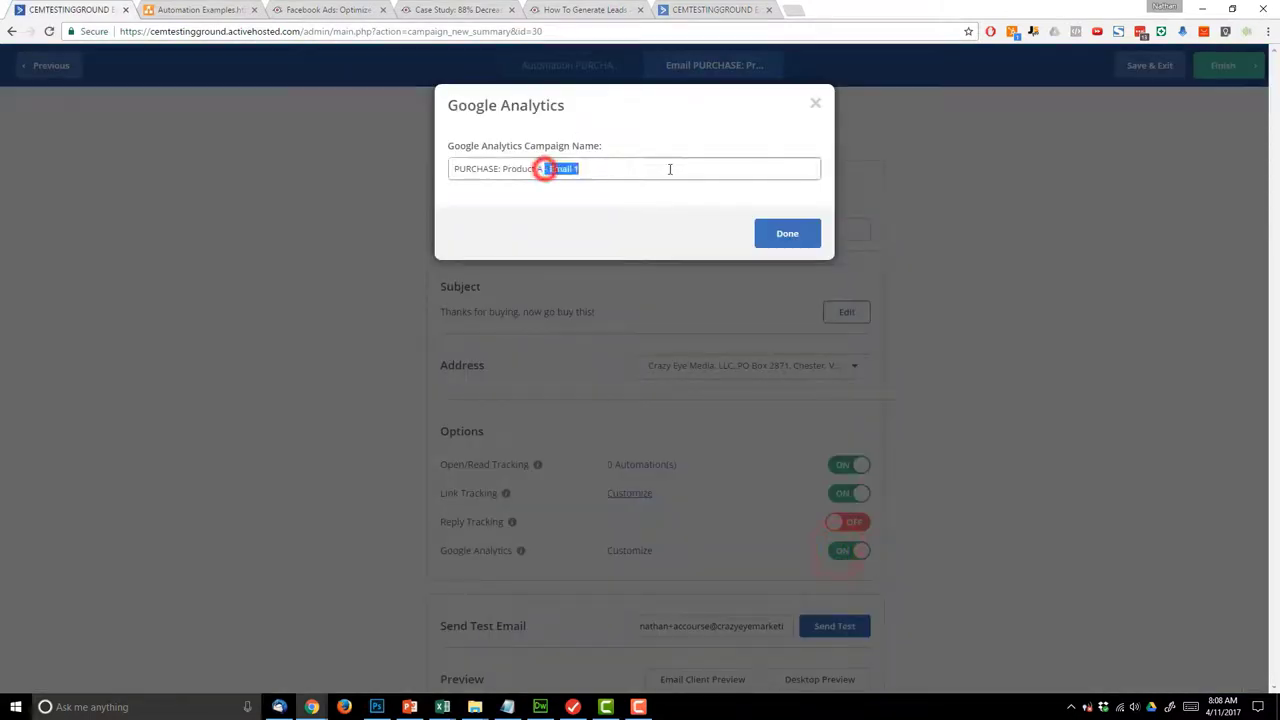
key(BackSpace)
click(790, 234)
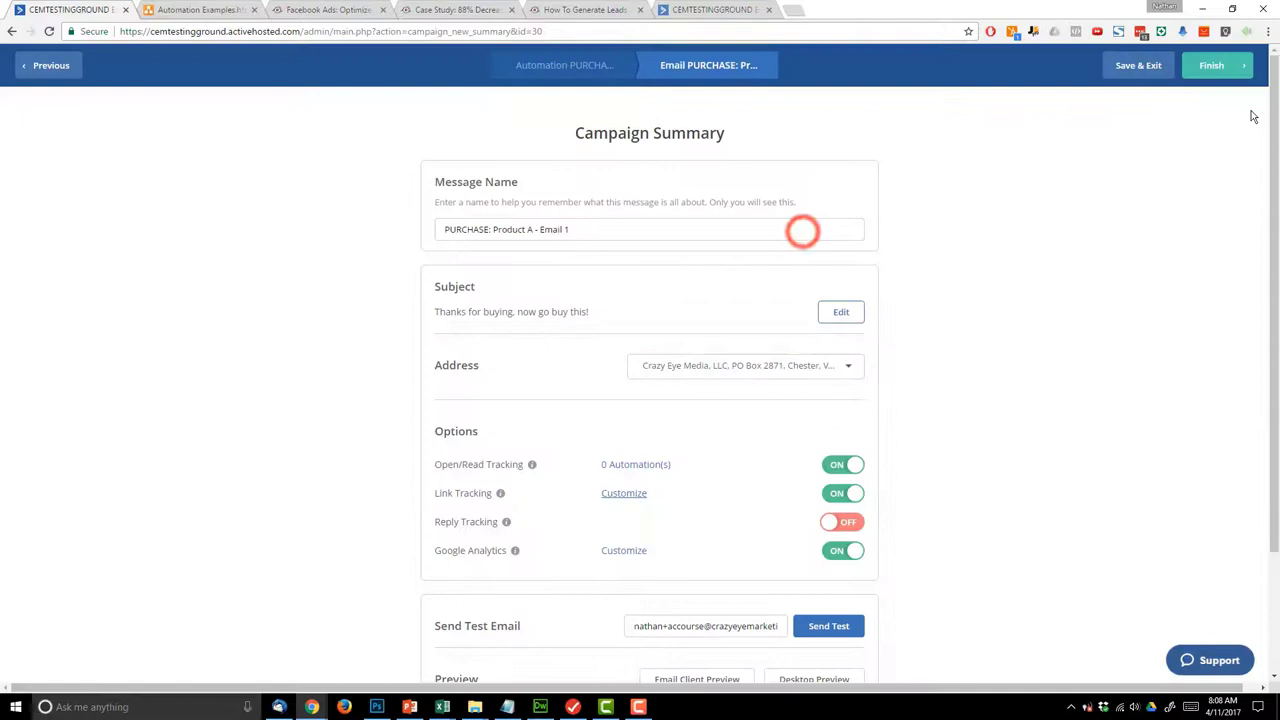
click(1214, 68)
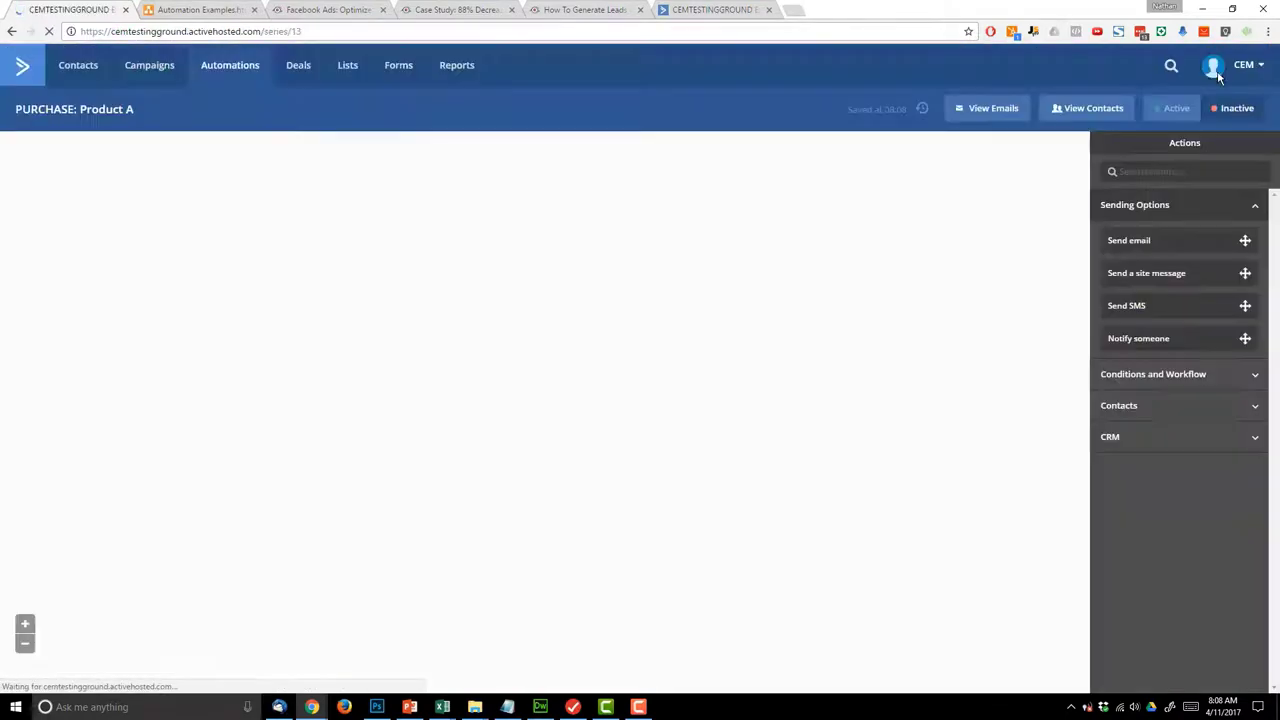
- Add a one-day wait step after the email in PURCHASE: Product A
click(155, 9)
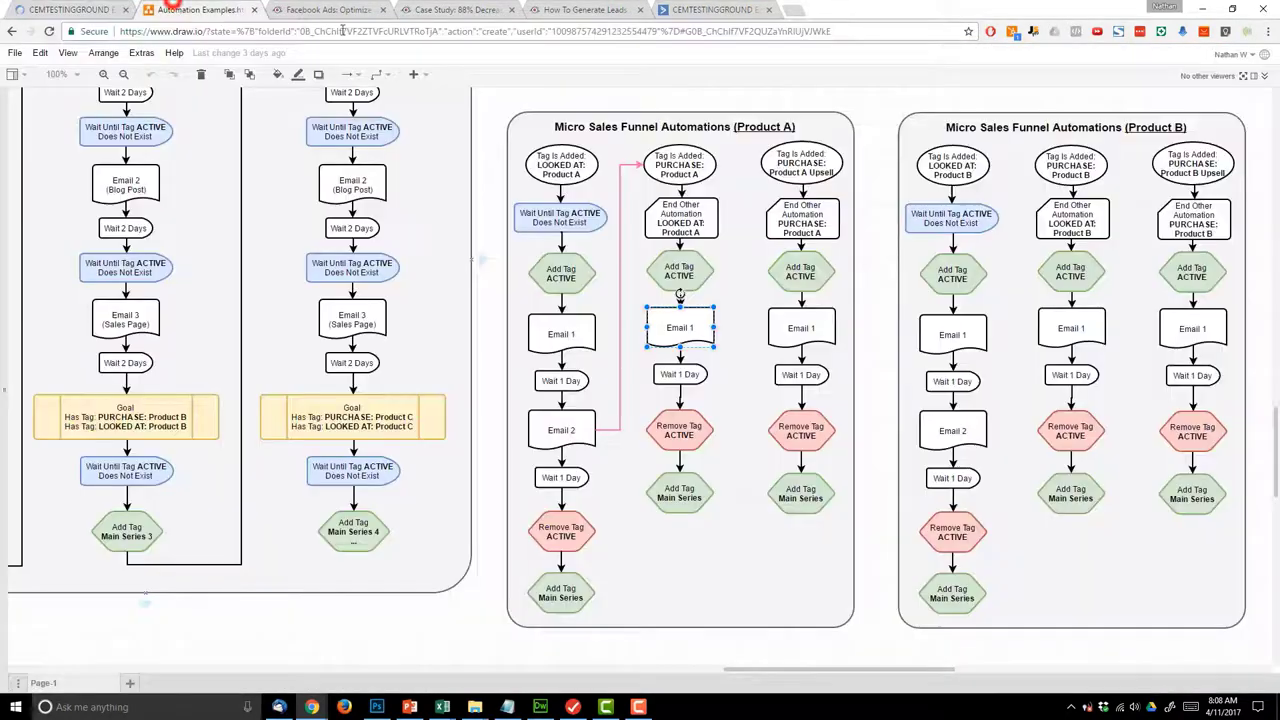
click(75, 10)
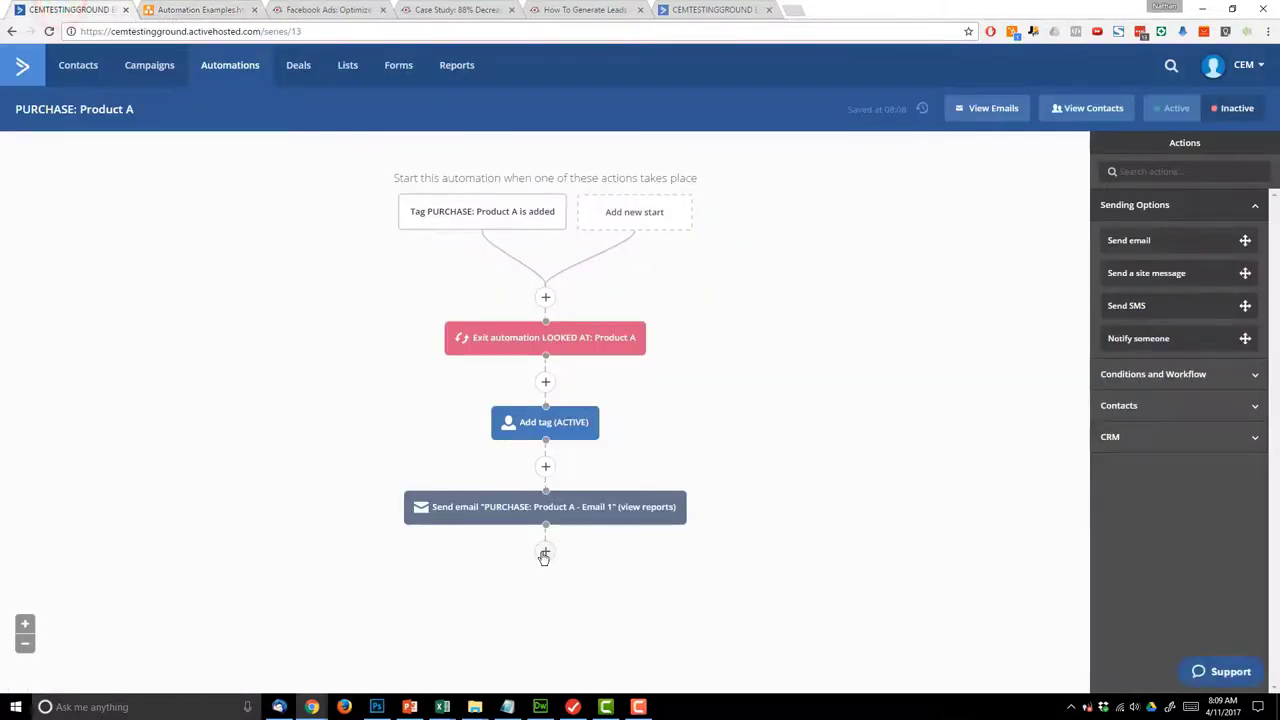
click(545, 551)
click(443, 186)
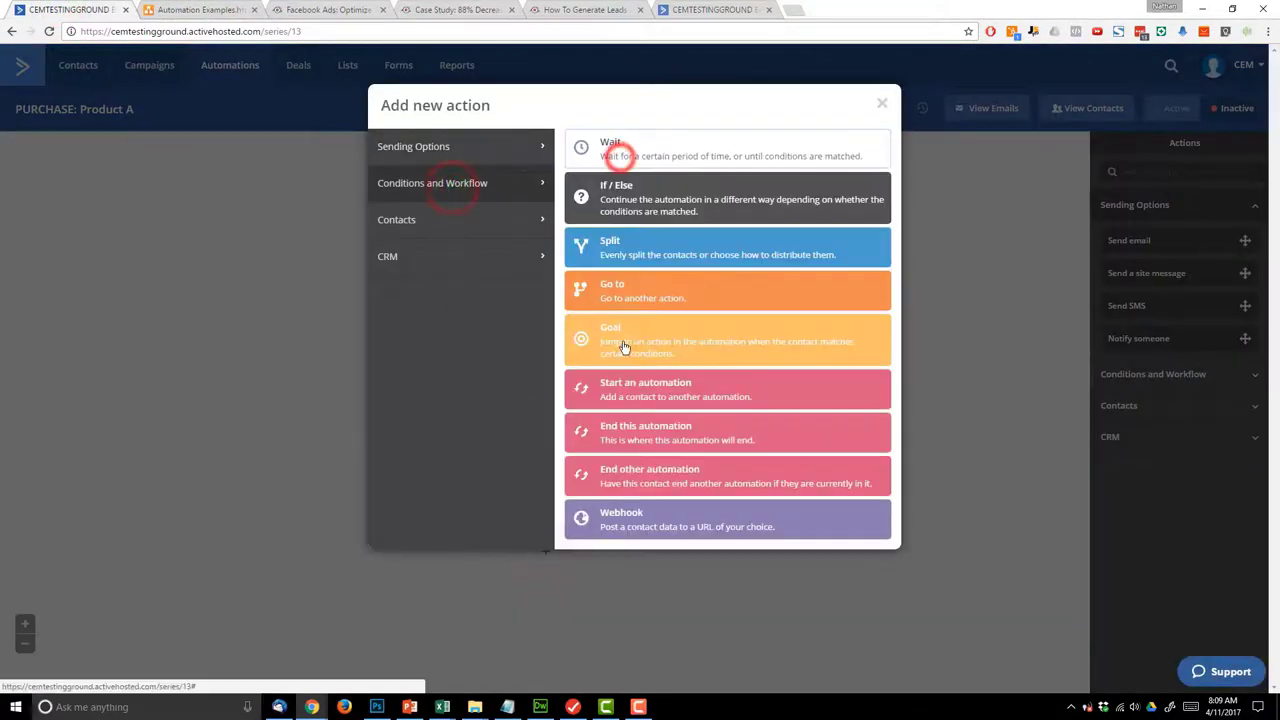
click(648, 147)
click(515, 541)
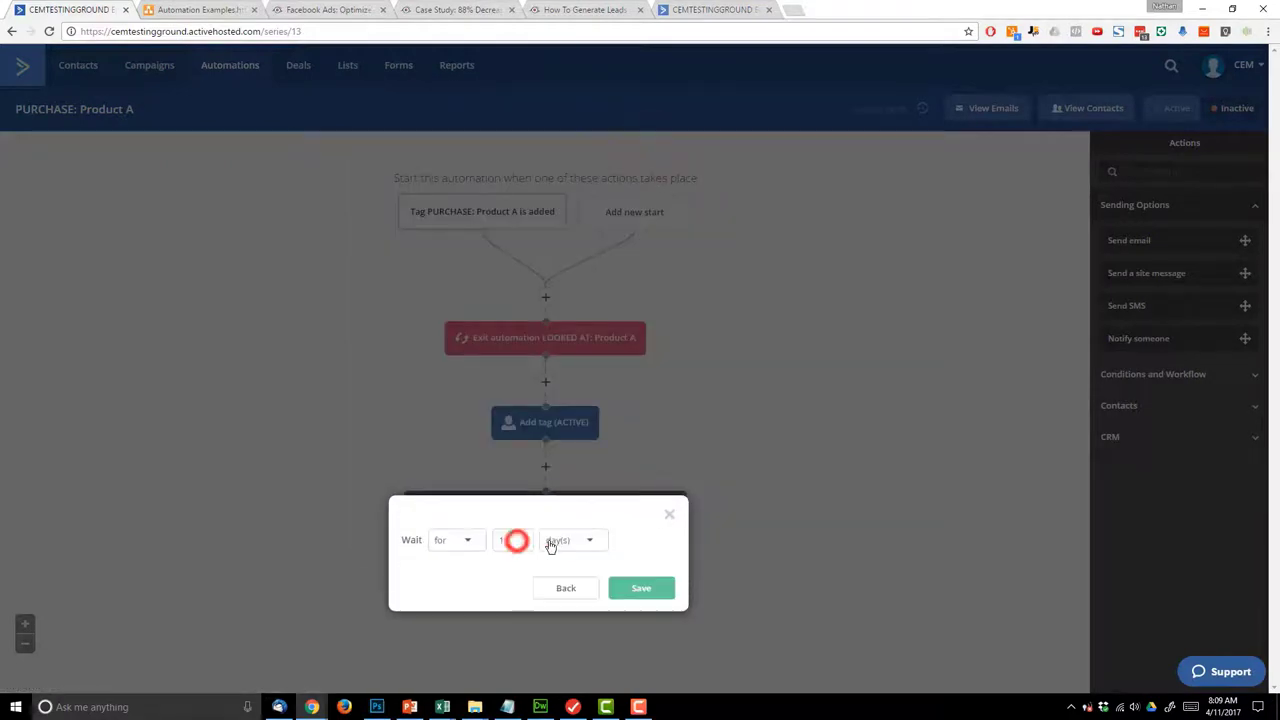
click(628, 587)
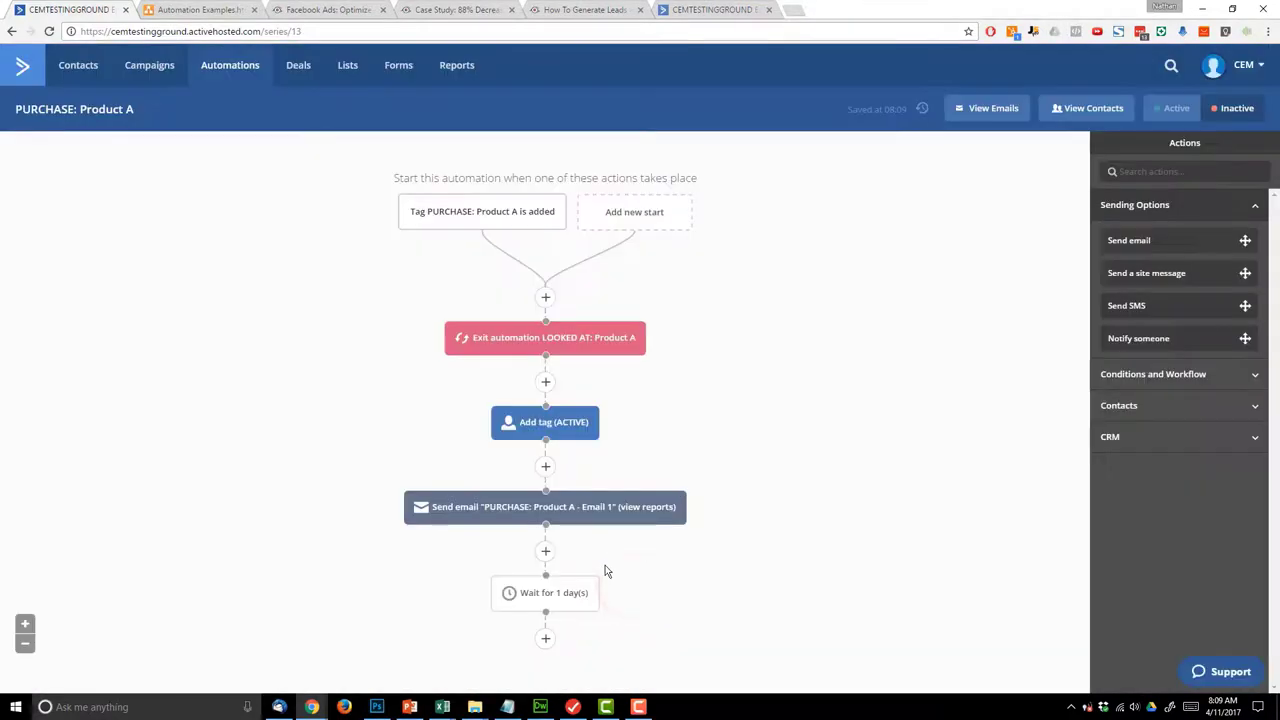
- Add a step after the wait that removes the ACTIVE tag
click(540, 640)
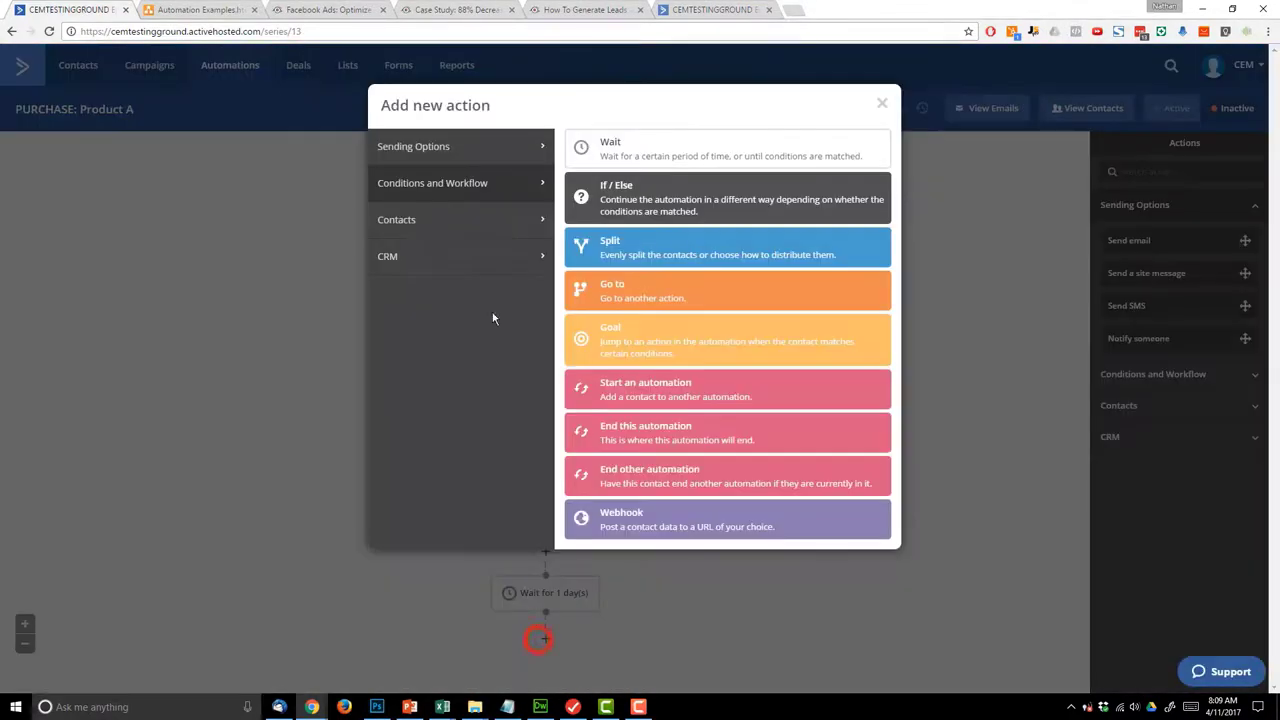
click(463, 219)
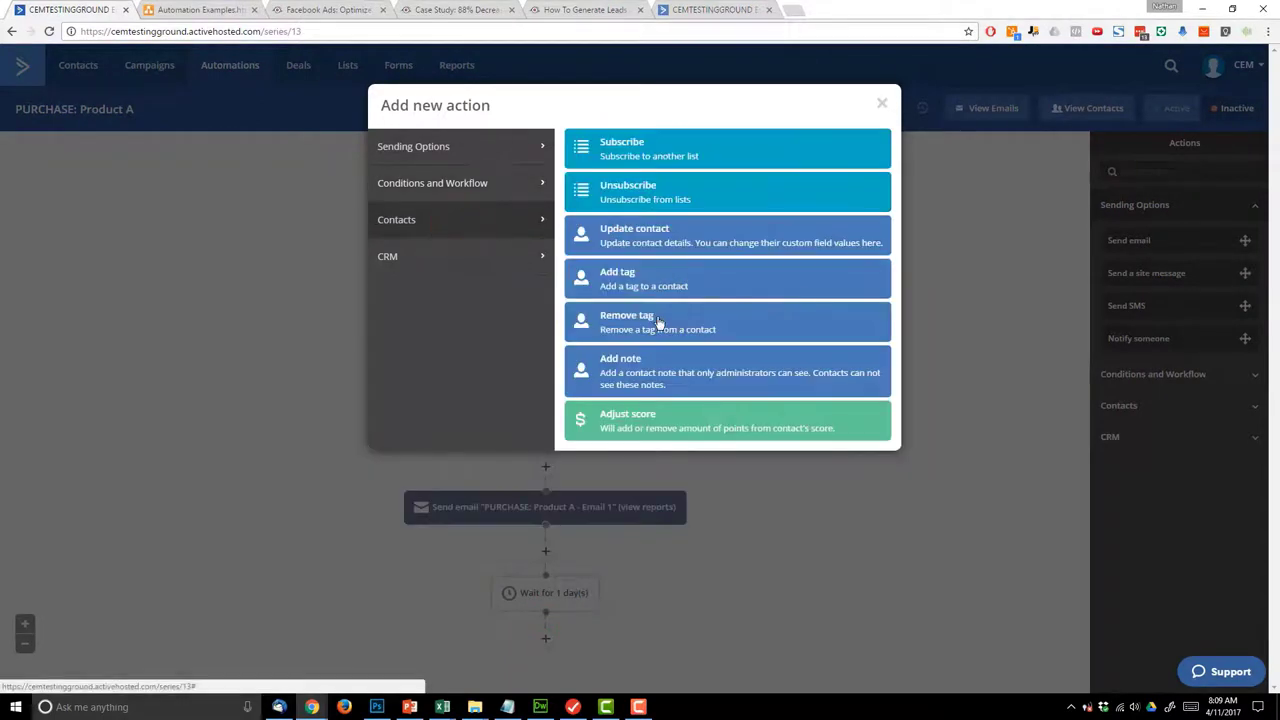
click(657, 318)
click(540, 598)
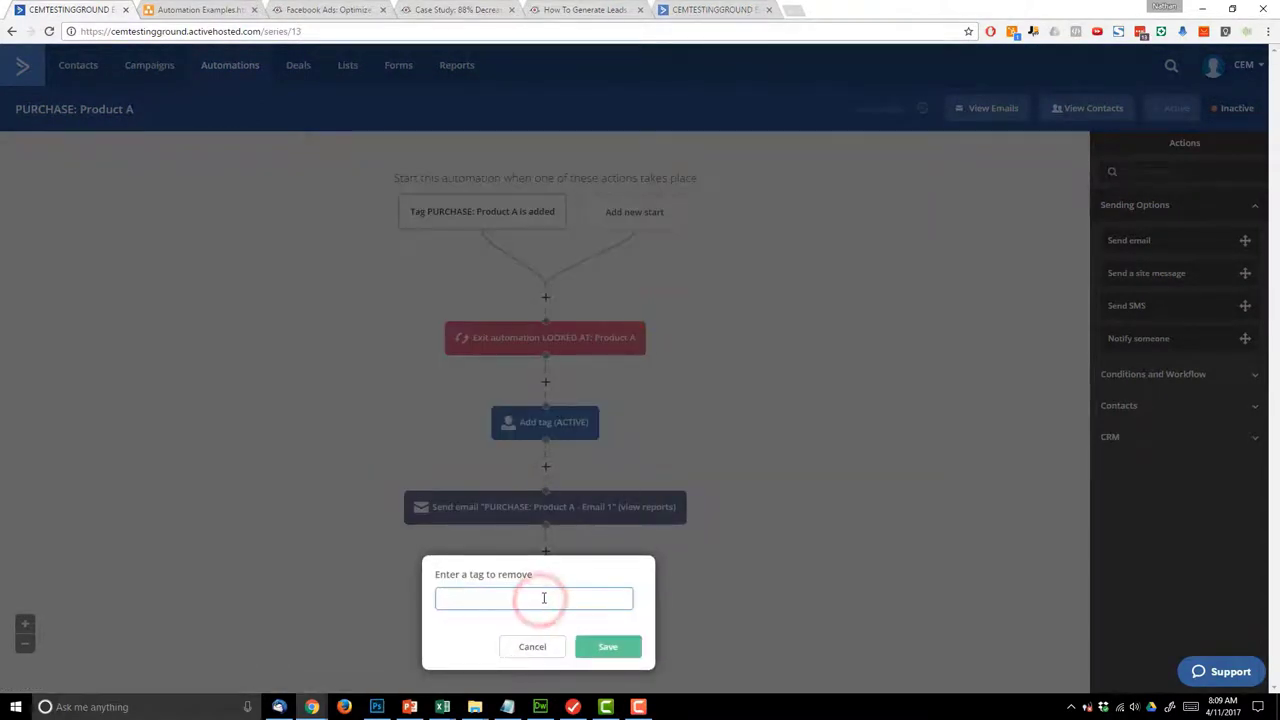
text(ACTIVE)
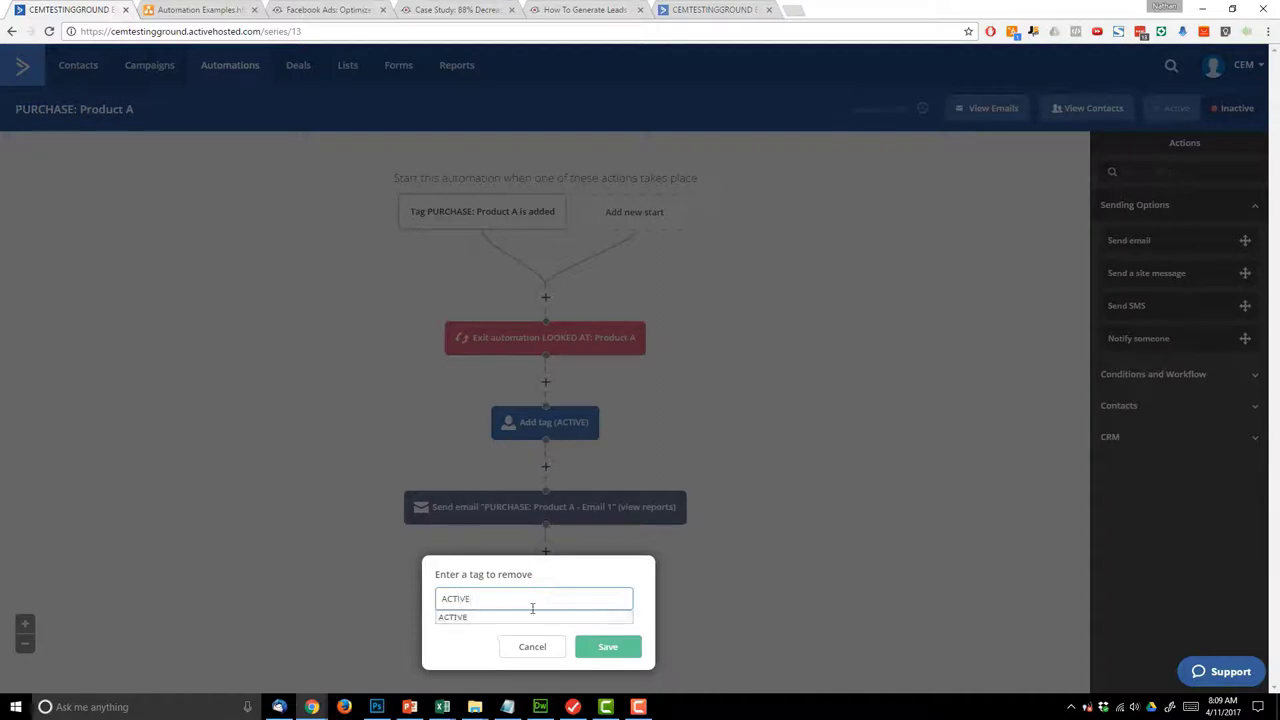
click(528, 618)
click(622, 652)
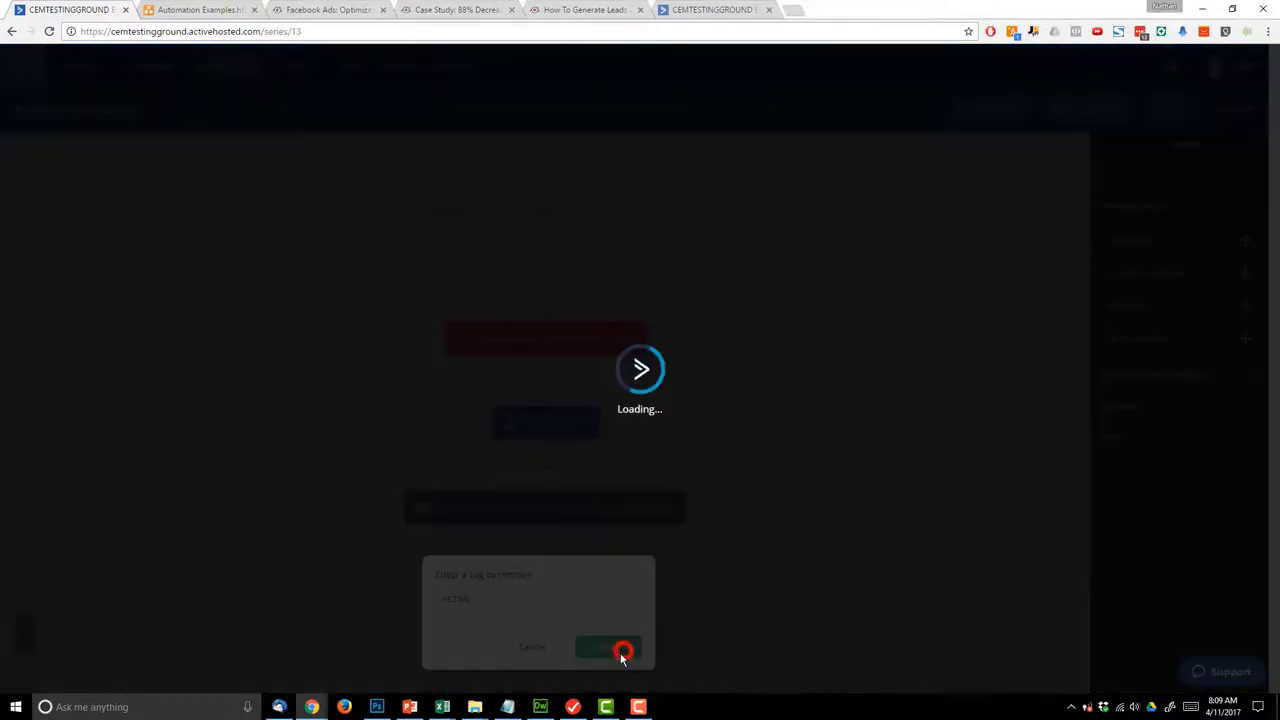
- Add a final step that adds the Main Series tag
scroll(650, 644, down, 1)
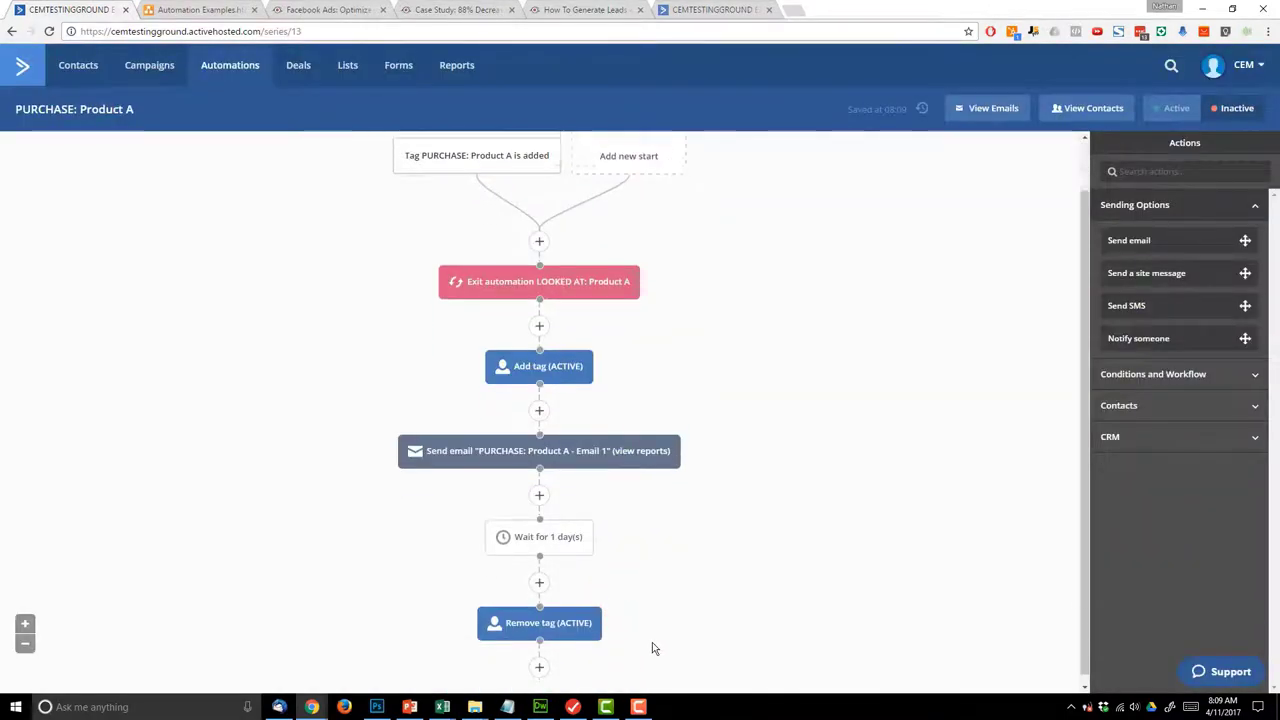
click(538, 659)
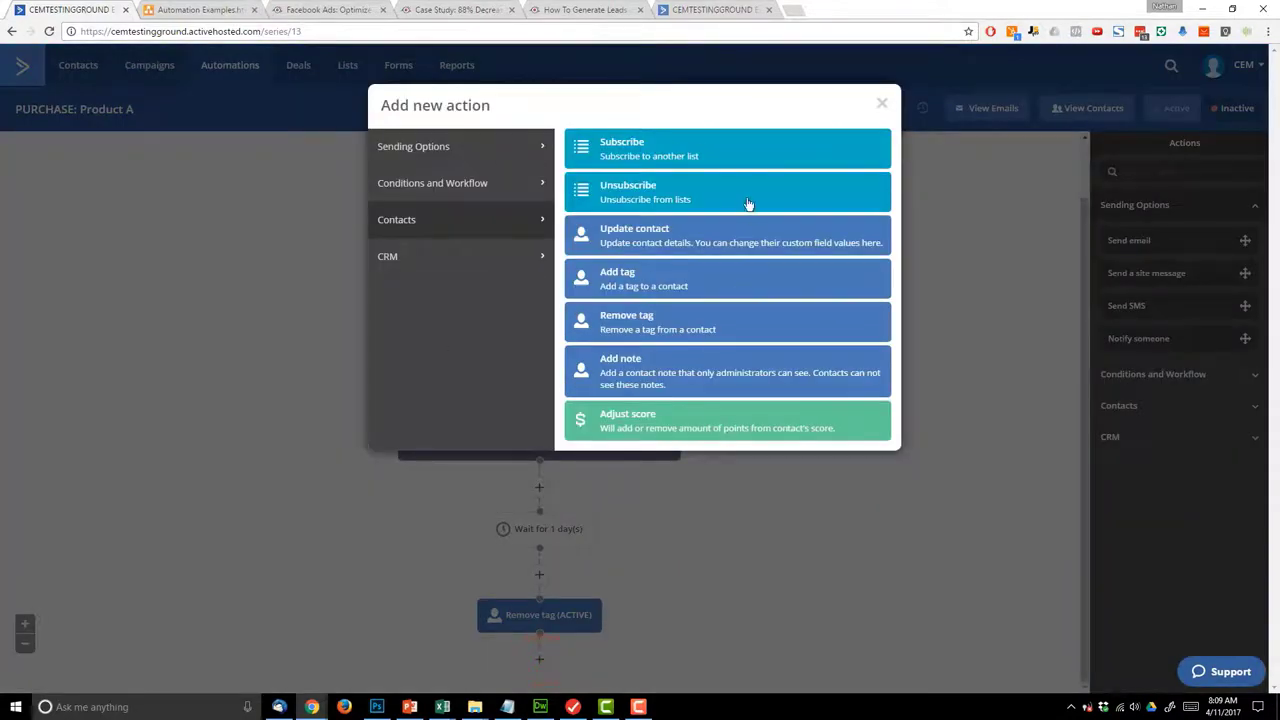
click(617, 279)
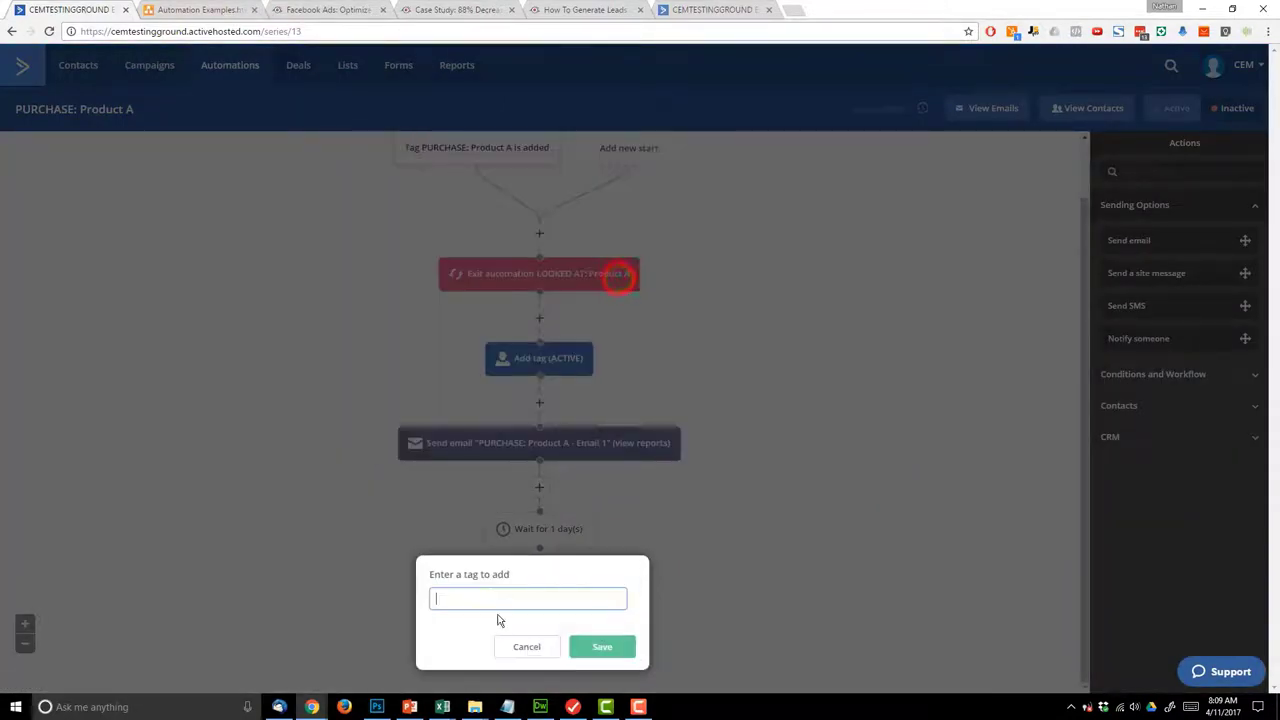
click(516, 597)
text(MA)
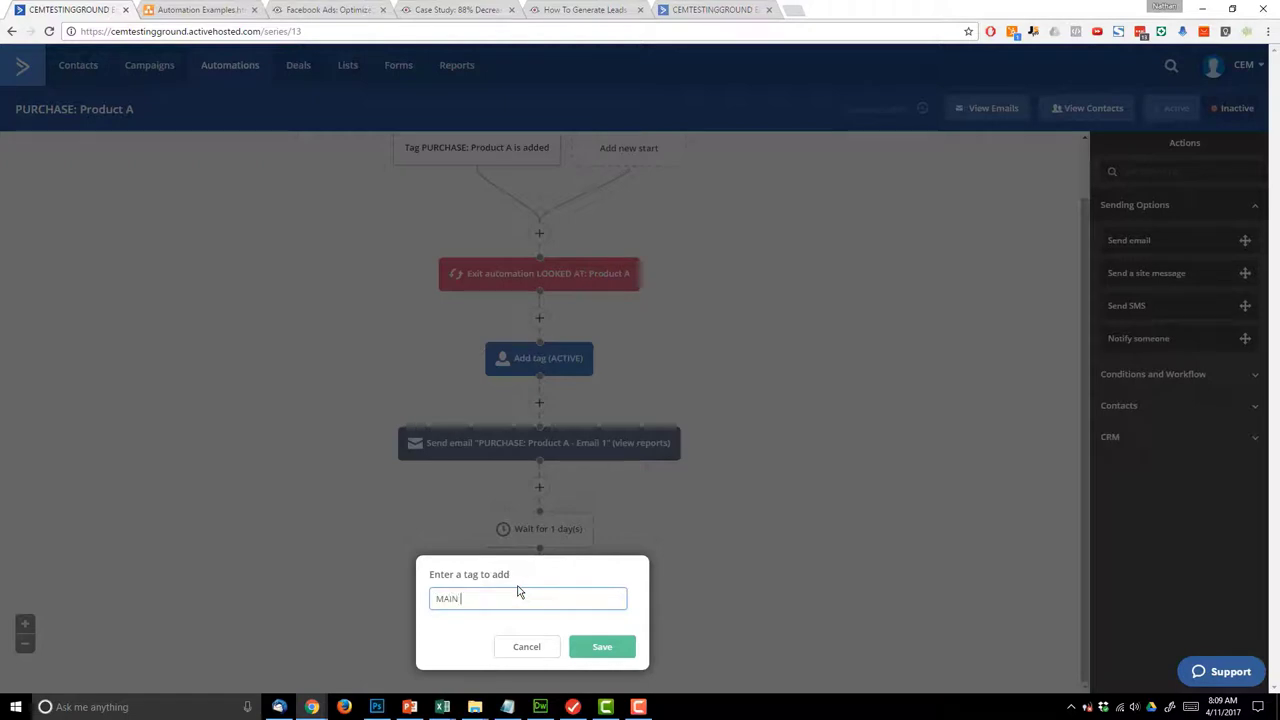
key(BackSpace)
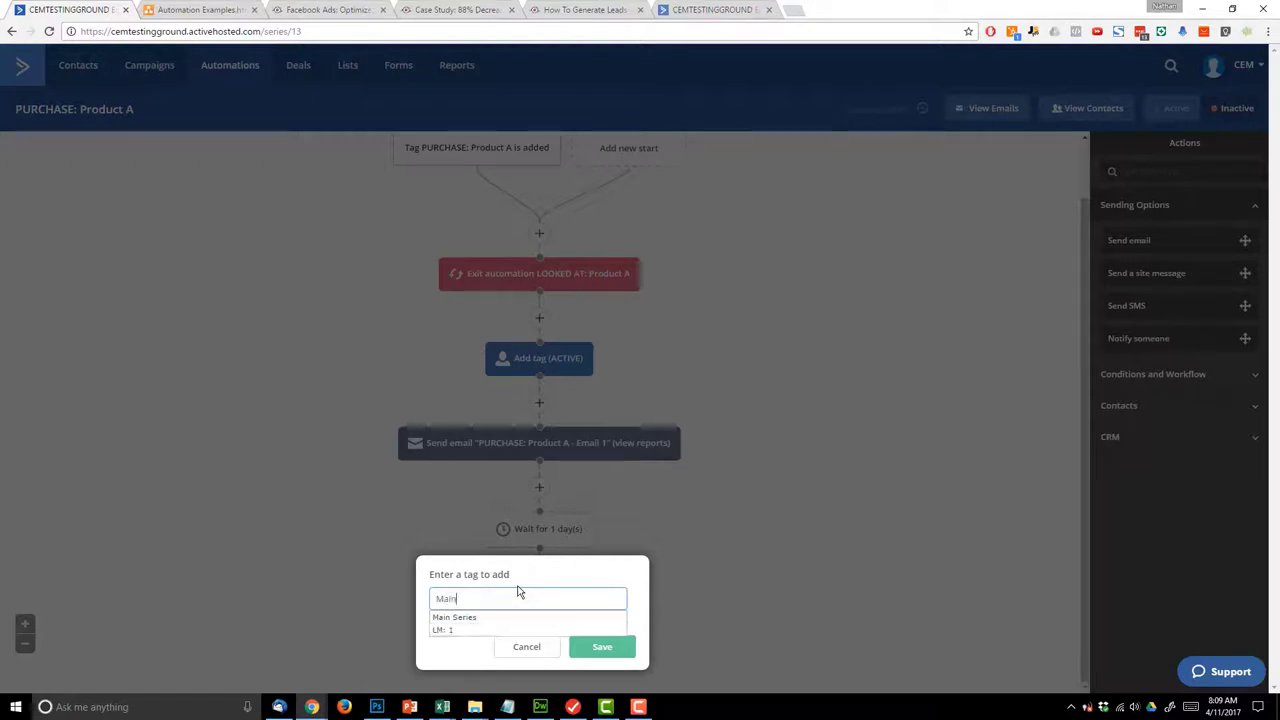
click(463, 617)
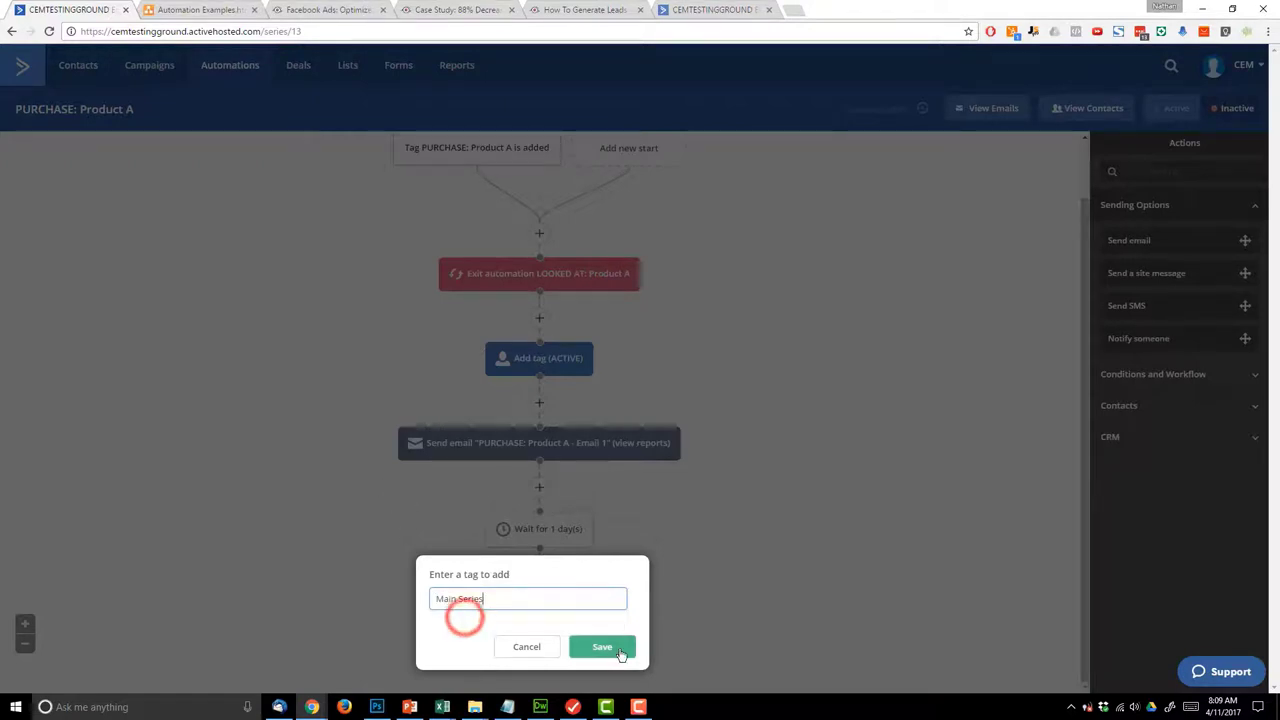
click(608, 647)
- Compare with the diagram, then switch PURCHASE: Product A to Active
click(196, 10)
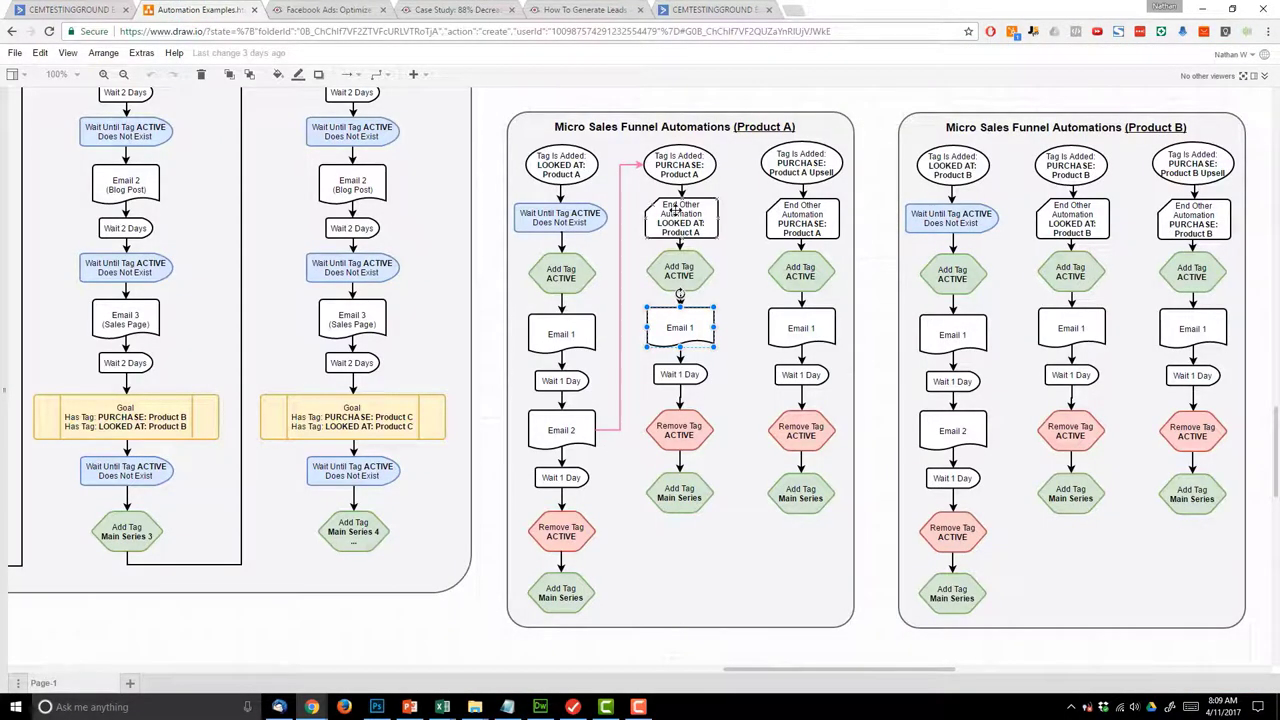
click(38, 6)
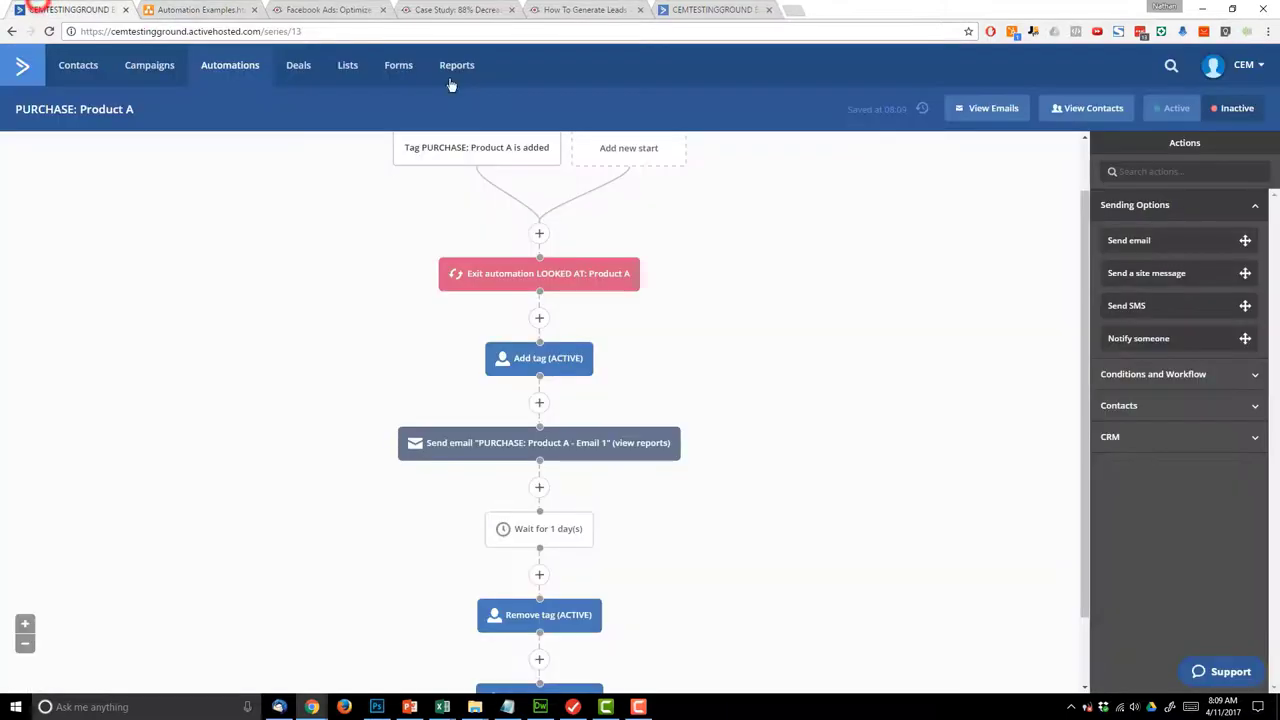
click(1176, 109)
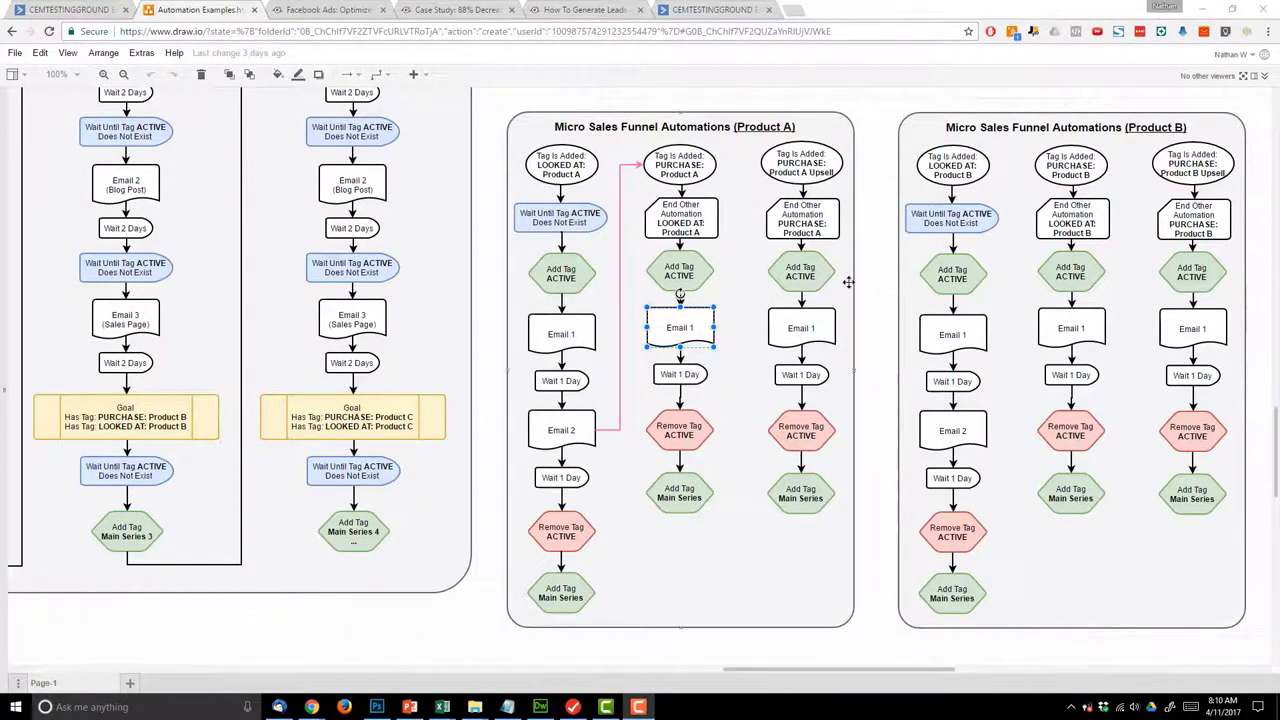
- Inspect the 'Tag Is Added: PURCHASE: Product A Upsell' shape, then show ActiveCampaign's automations list
click(801, 162)
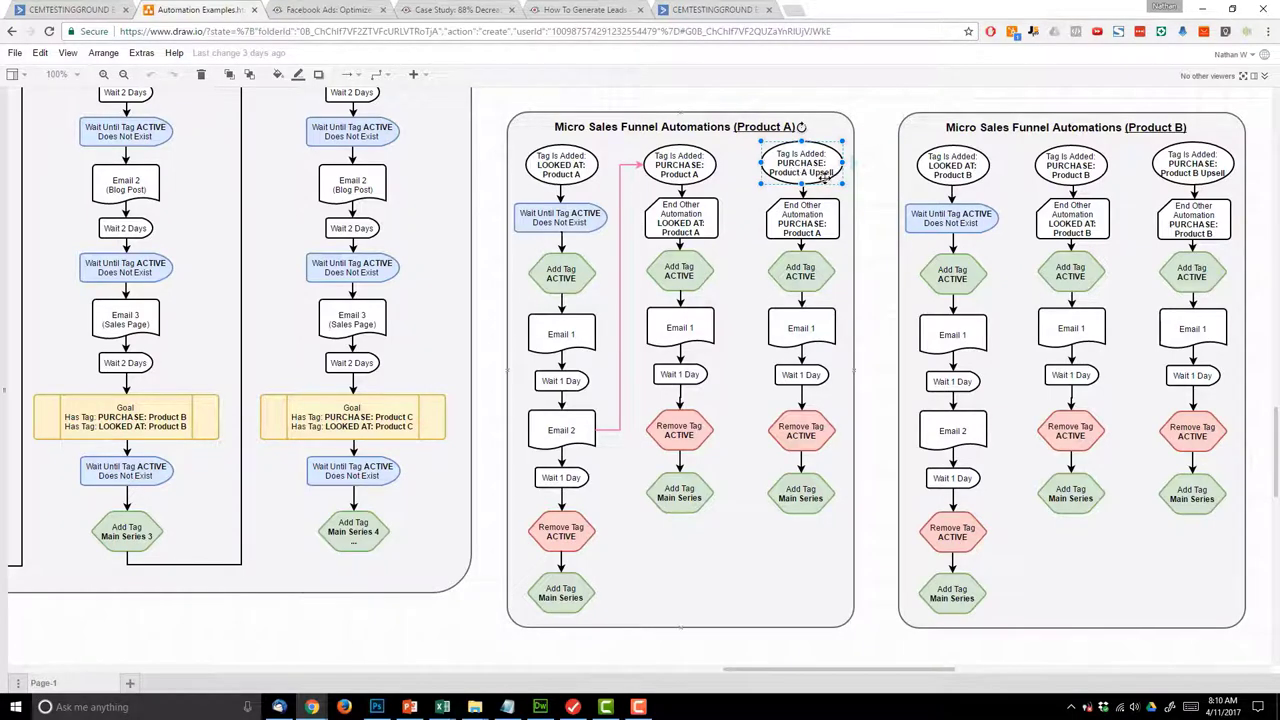
click(68, 10)
click(230, 66)
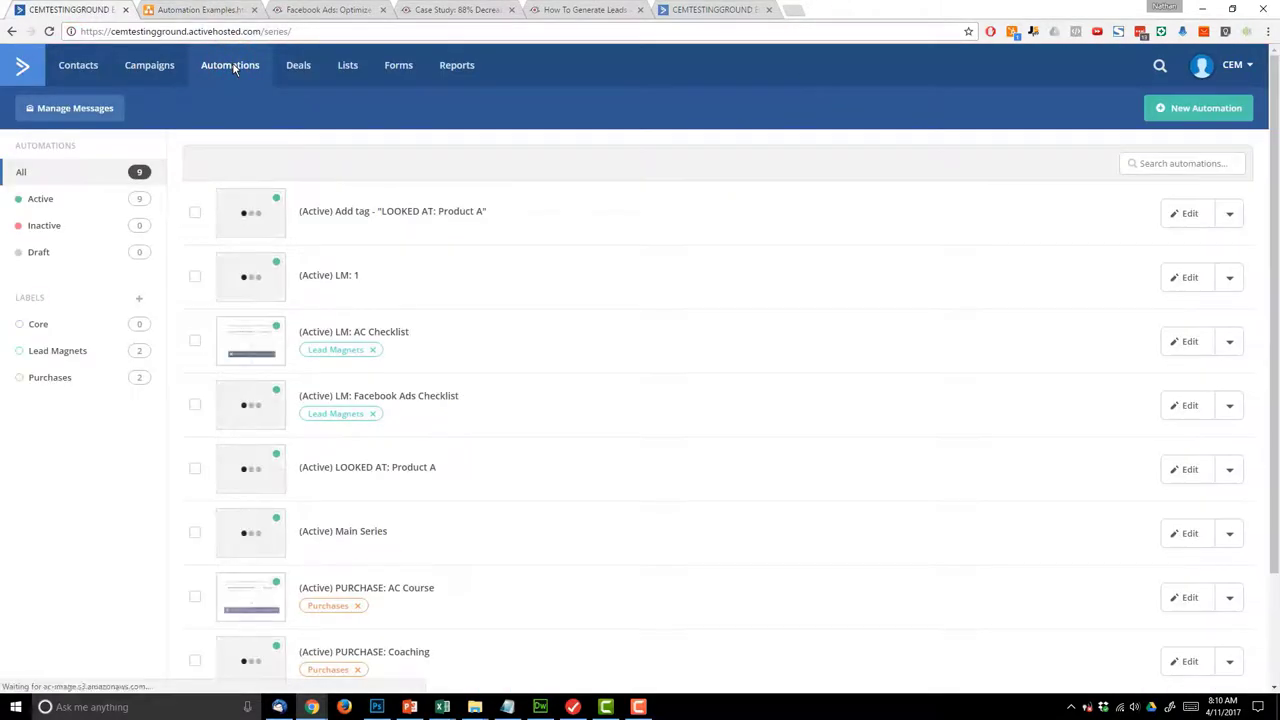
- Copy PURCHASE: Product A and open the 'PURCHASE: Product A (copy)' builder to rename it
scroll(571, 280, down, 3)
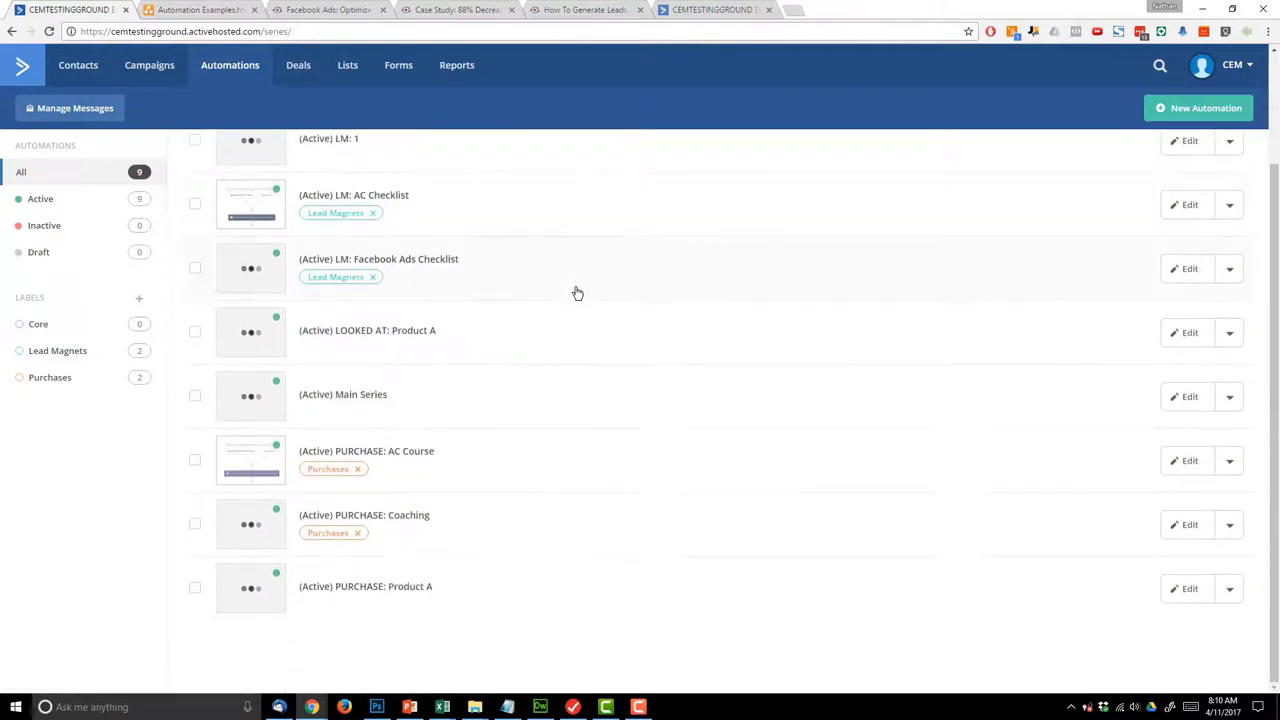
click(1228, 592)
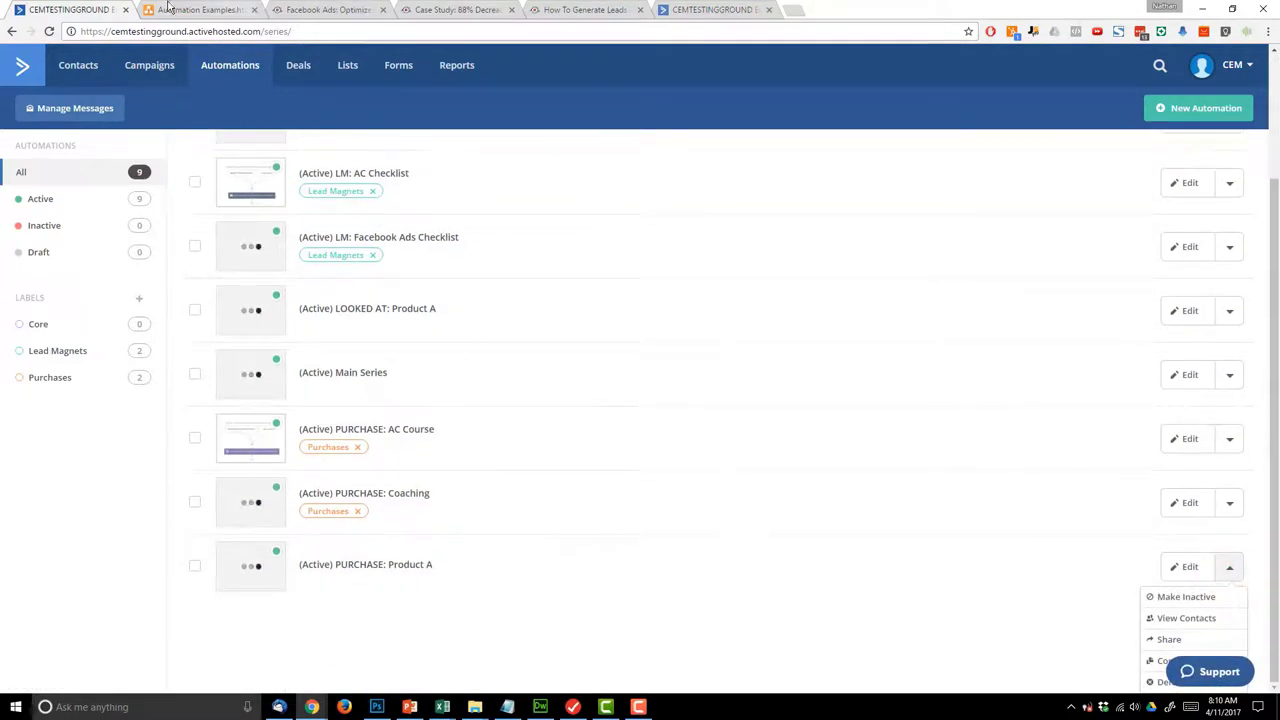
click(168, 8)
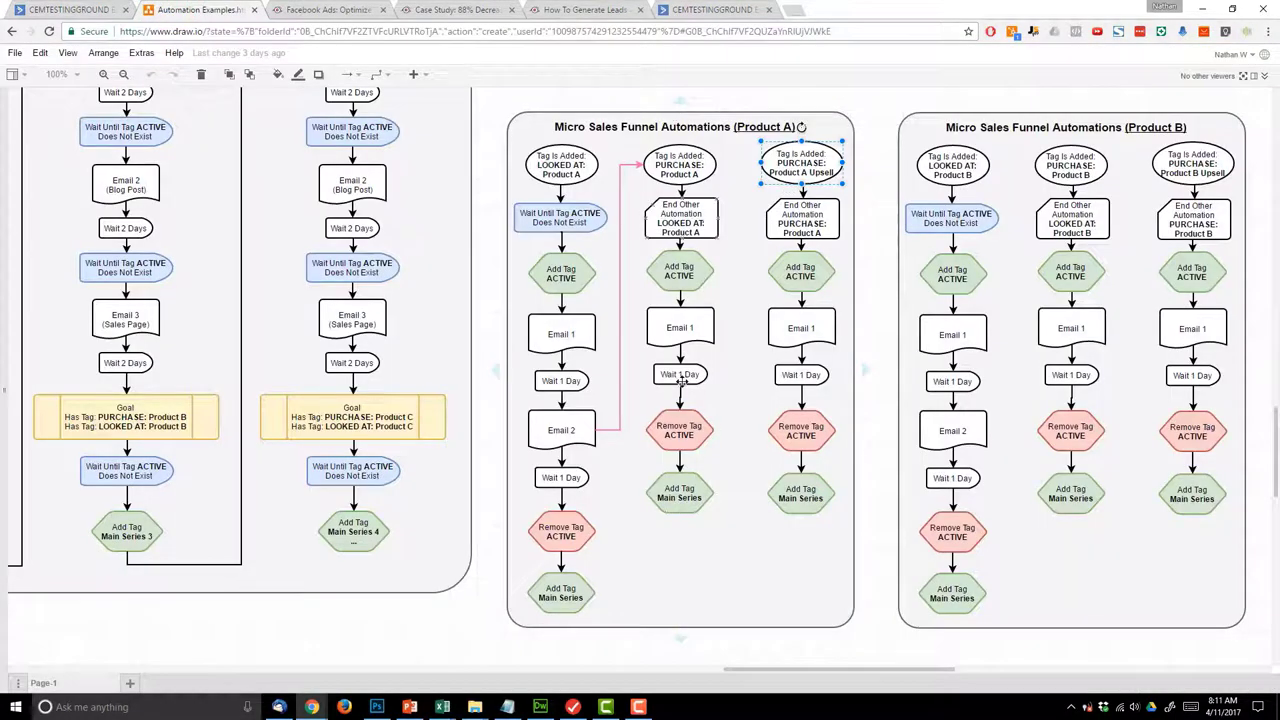
click(62, 9)
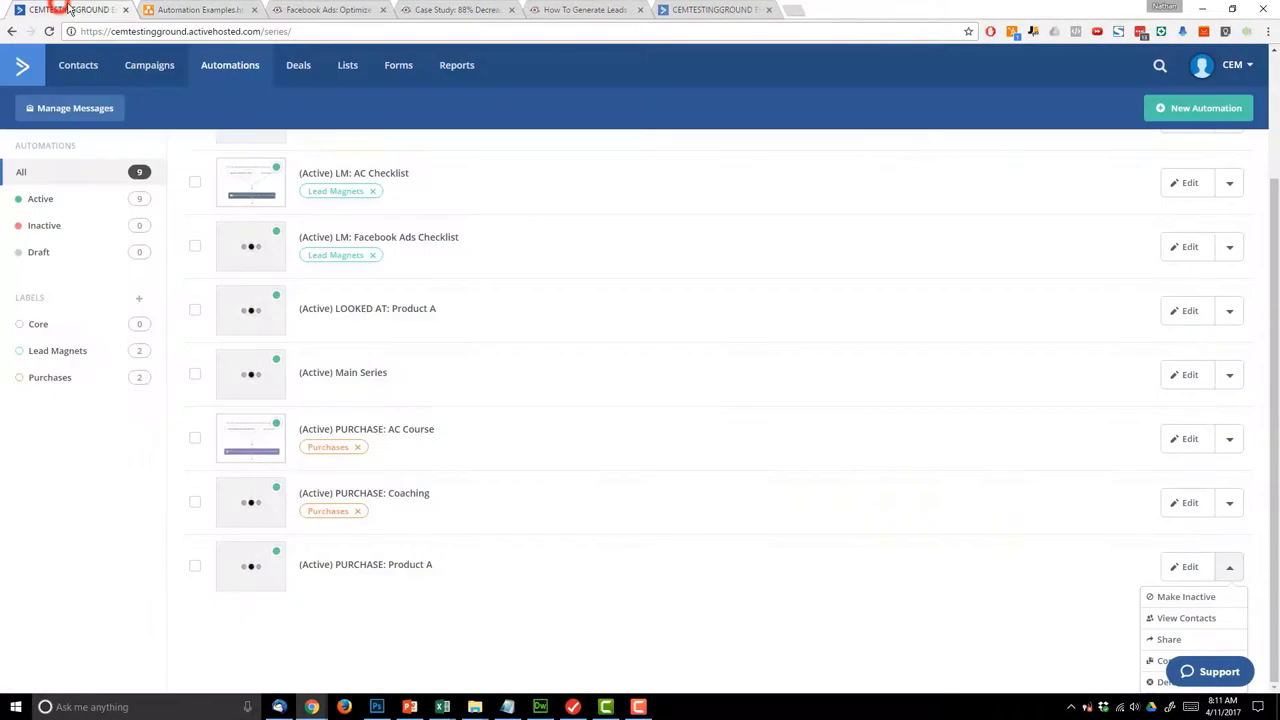
click(1156, 668)
click(690, 107)
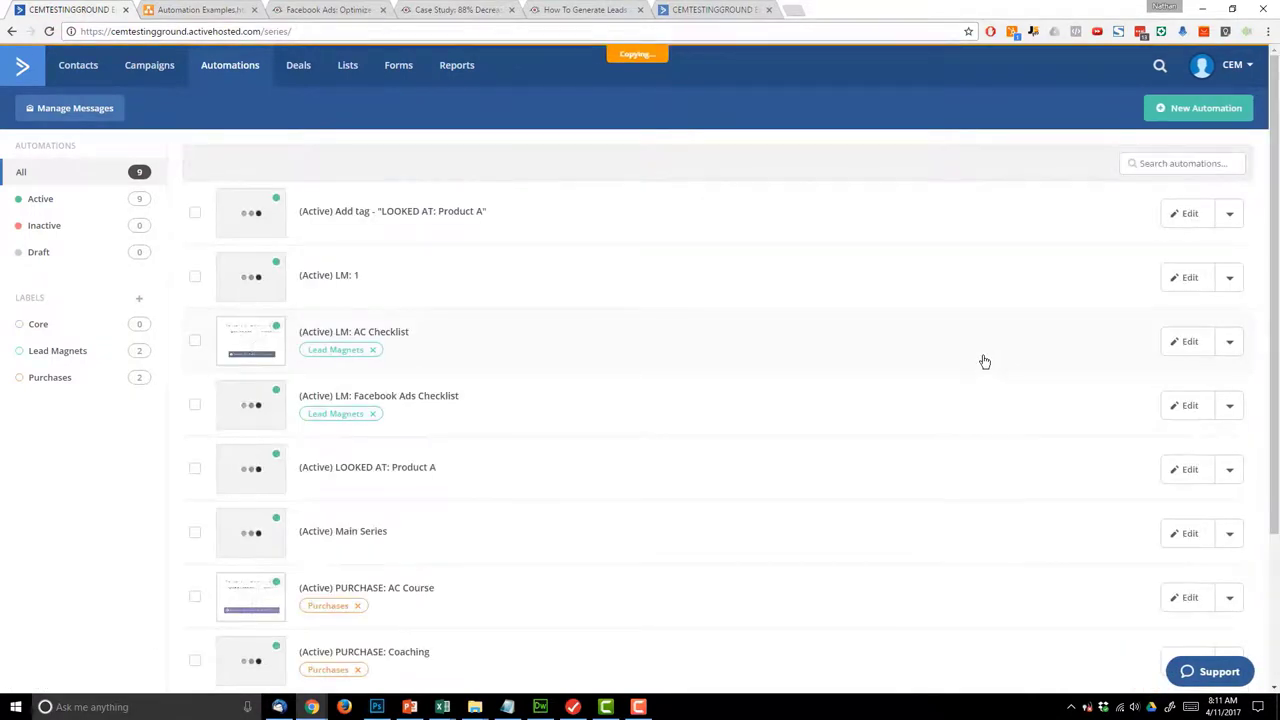
scroll(626, 369, down, 2)
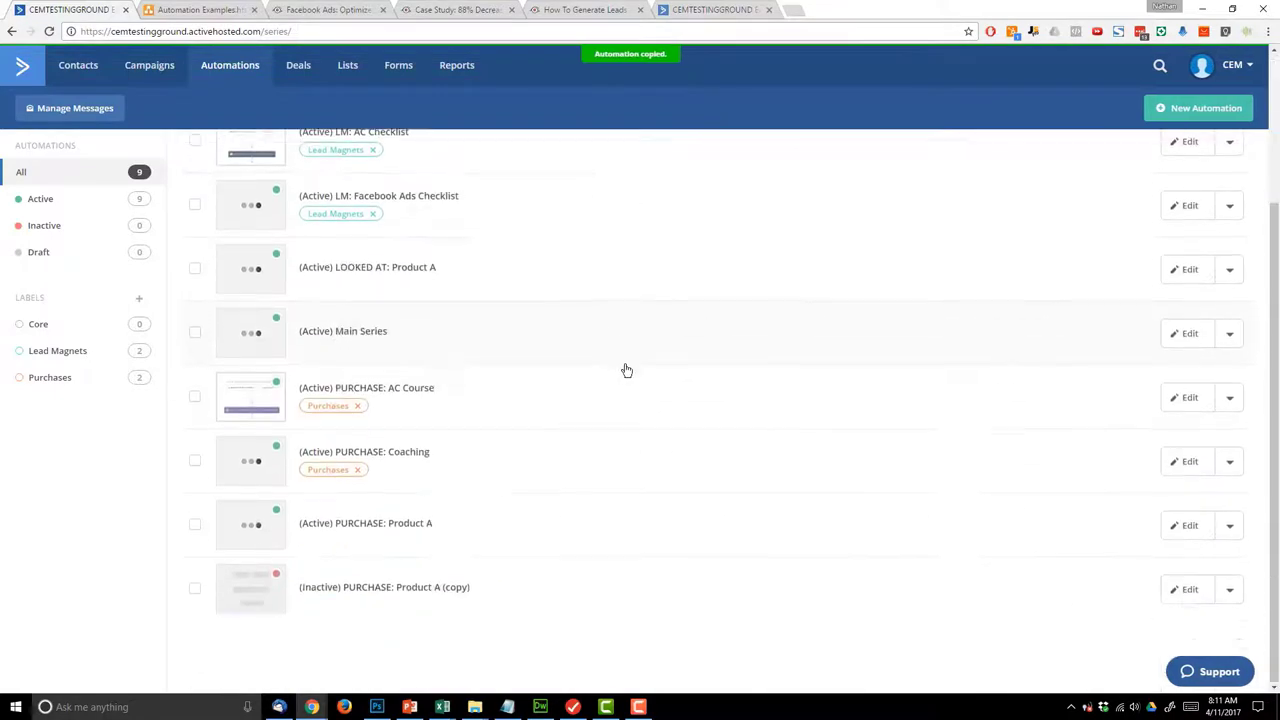
click(1187, 590)
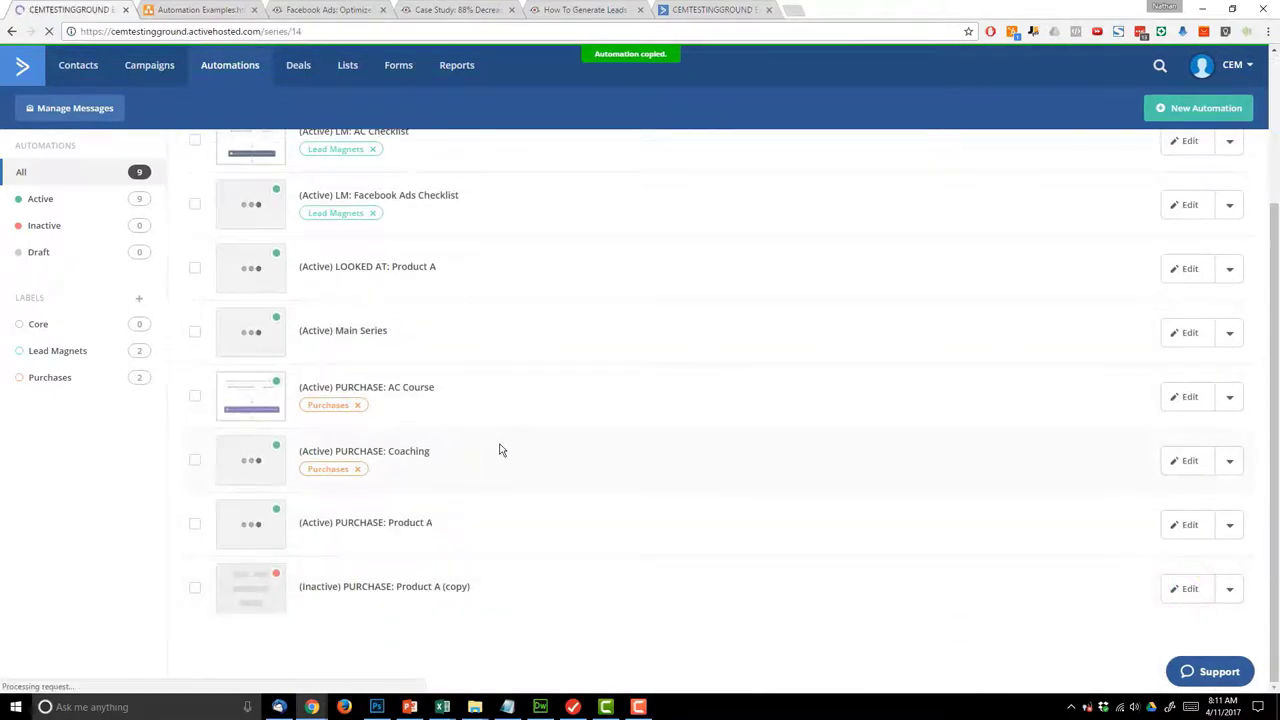
click(110, 113)
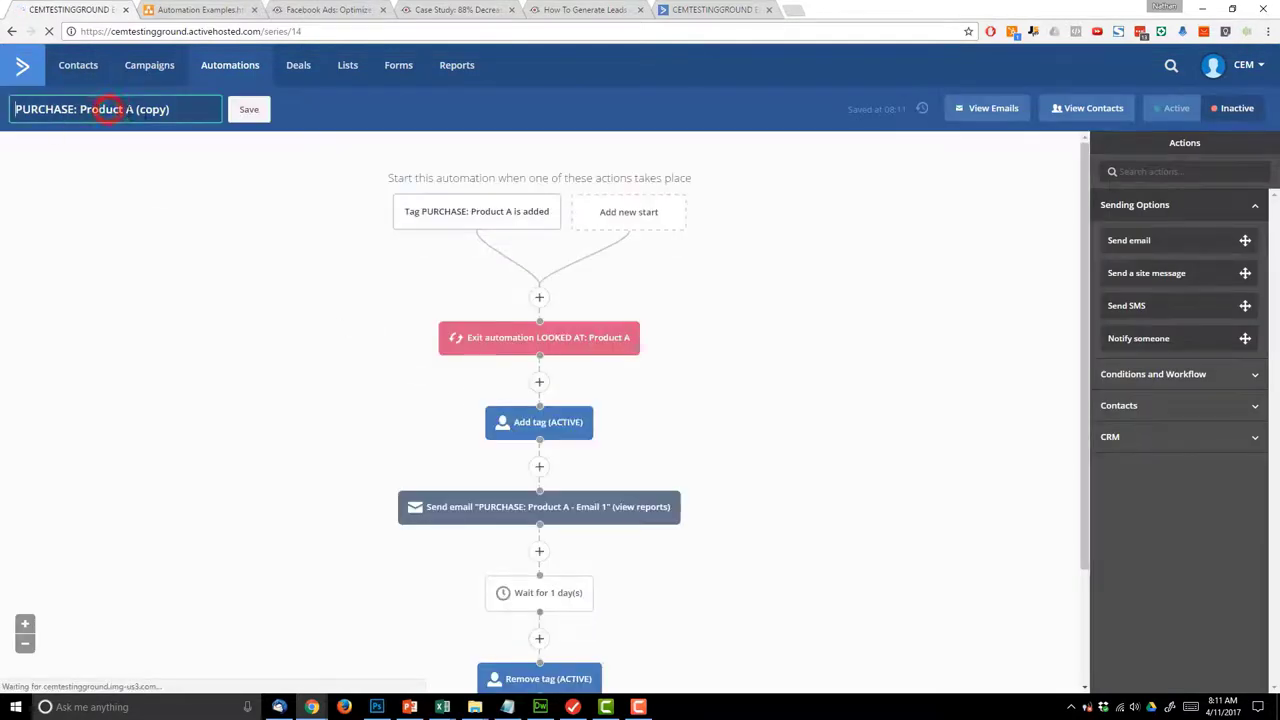
- Rename the copy 'PURCHASE: Product A Upsell' and trigger it on the PURCHASE: Product A Upsell tag
double_click(145, 111)
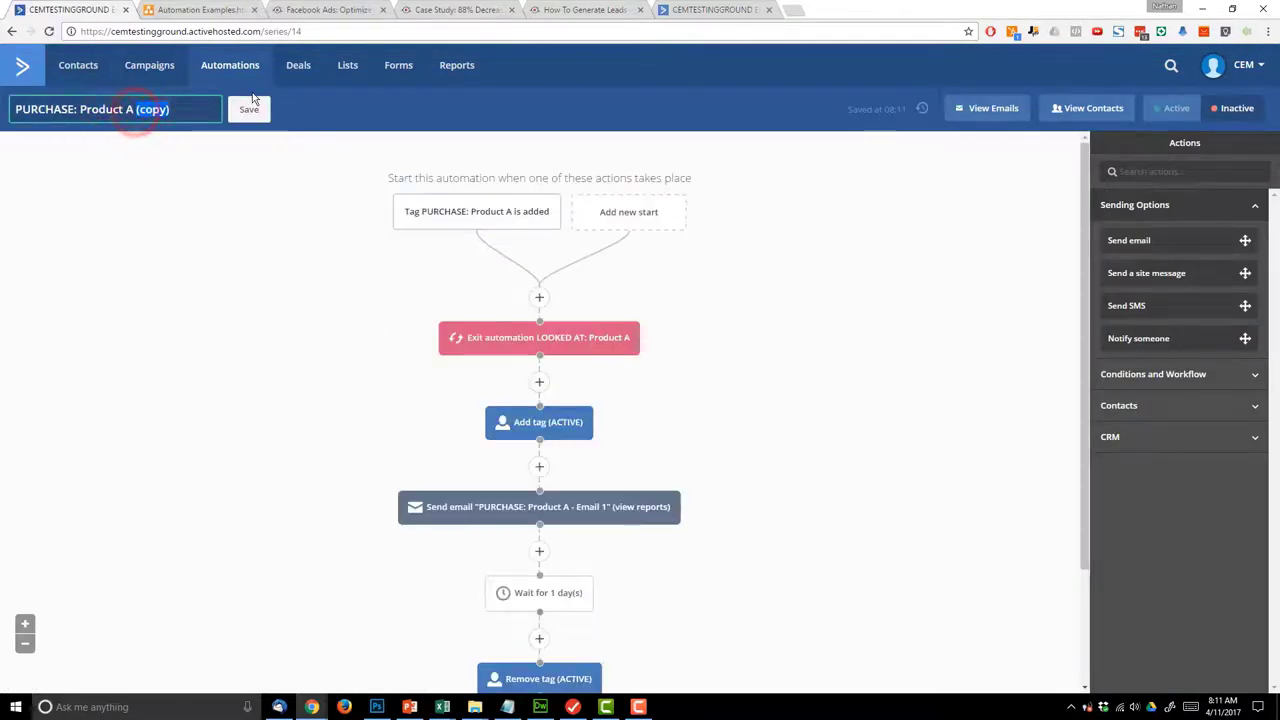
text(Upsell)
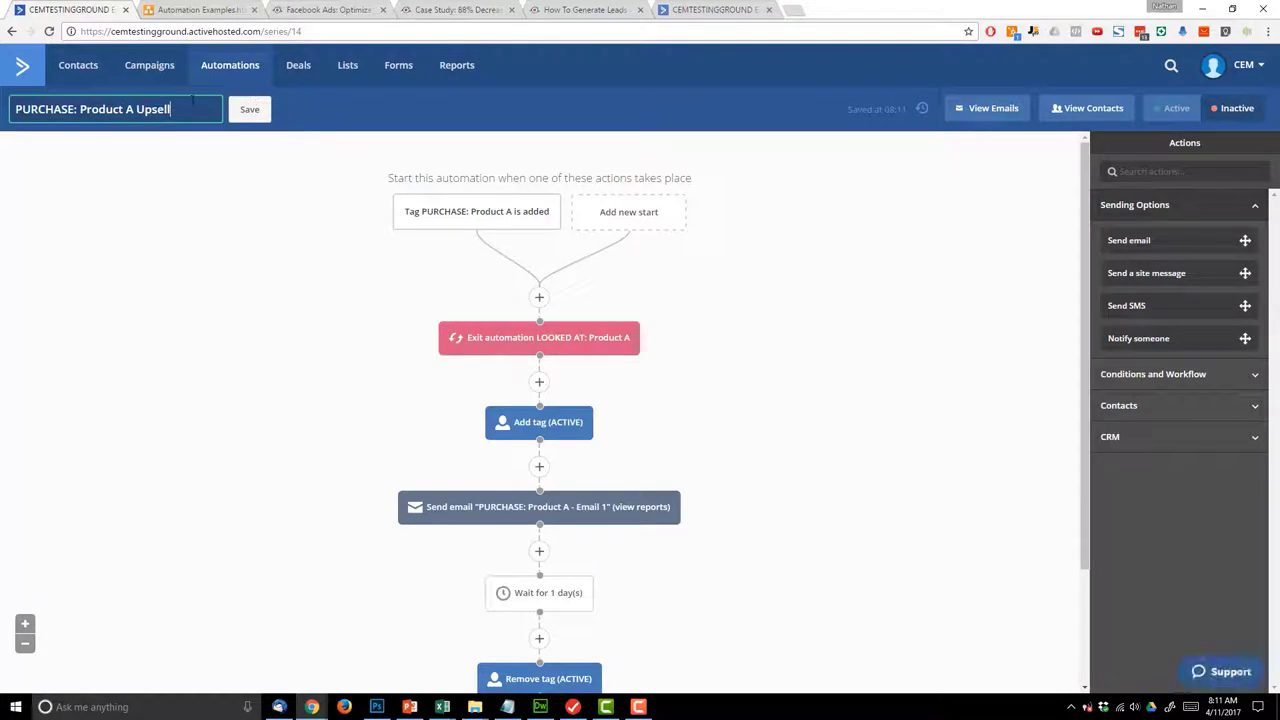
click(246, 113)
click(467, 226)
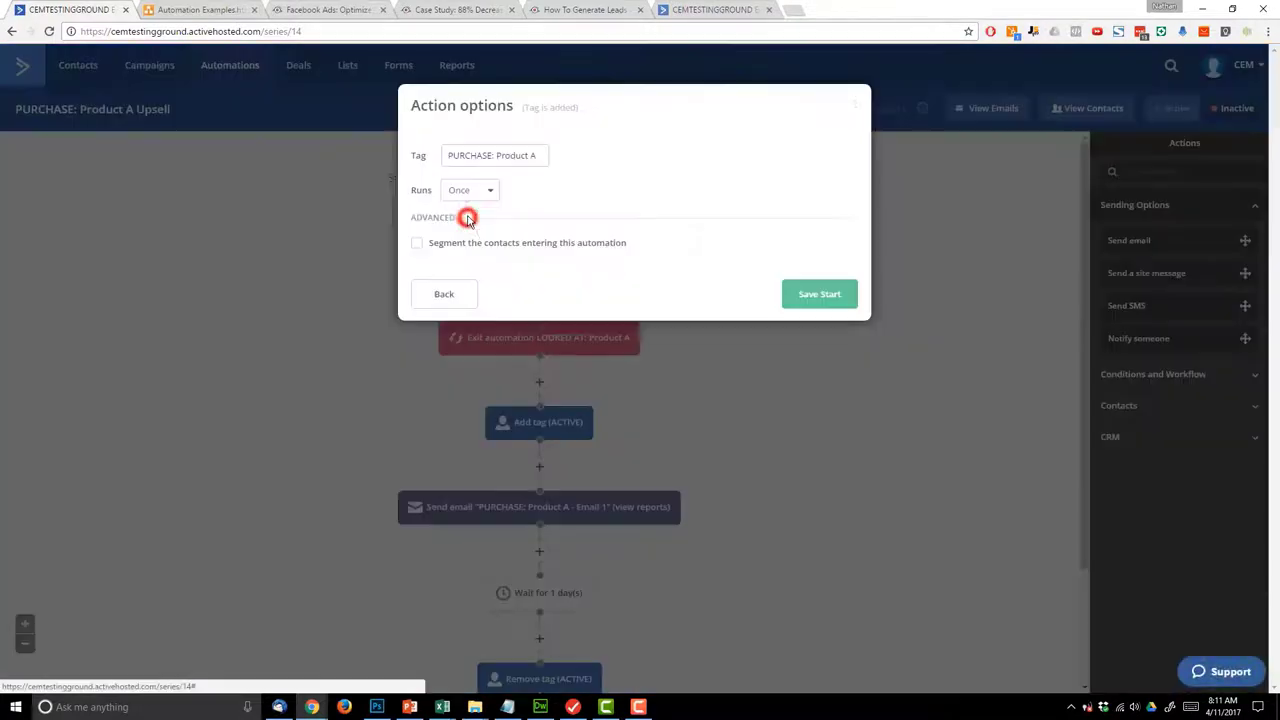
click(540, 155)
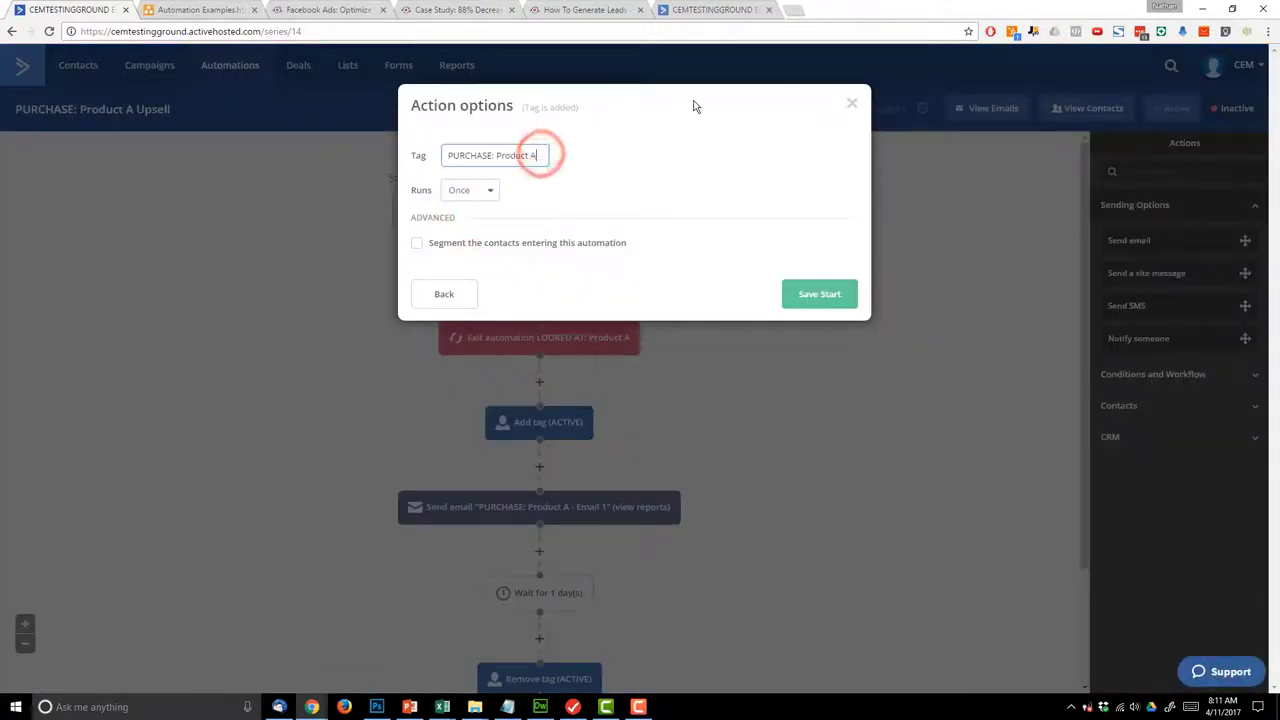
text(Upsell)
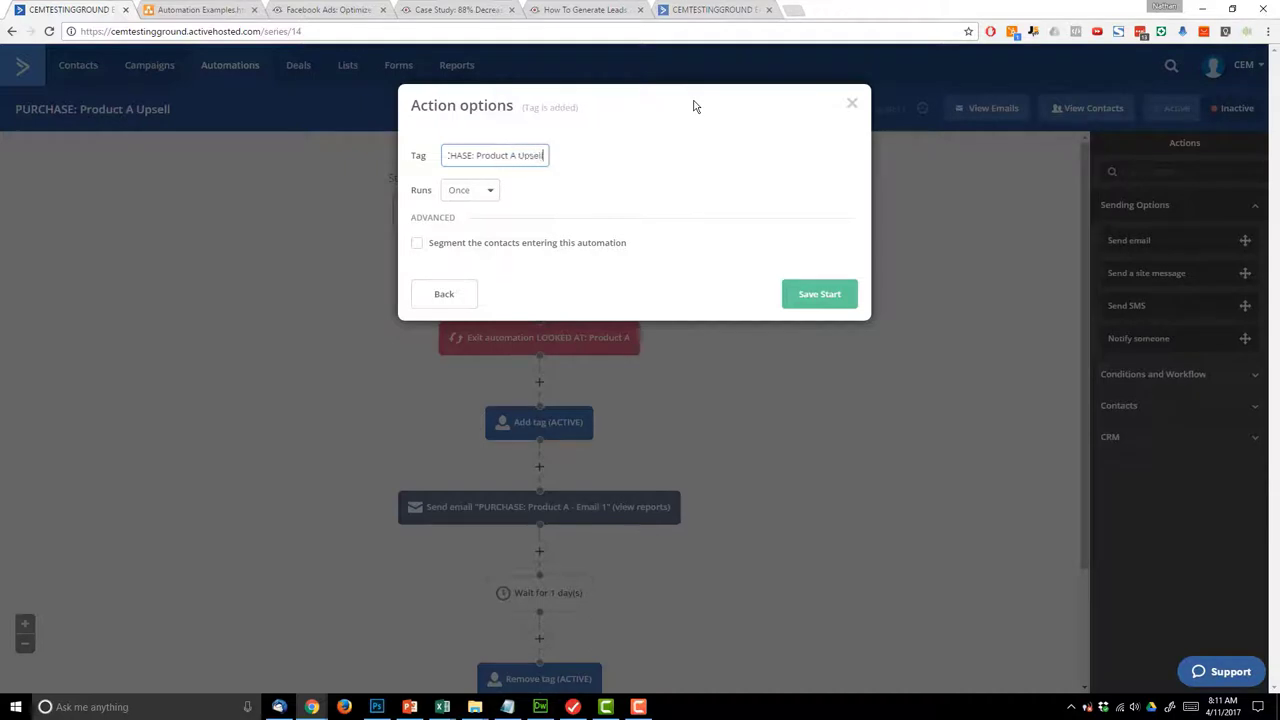
click(826, 291)
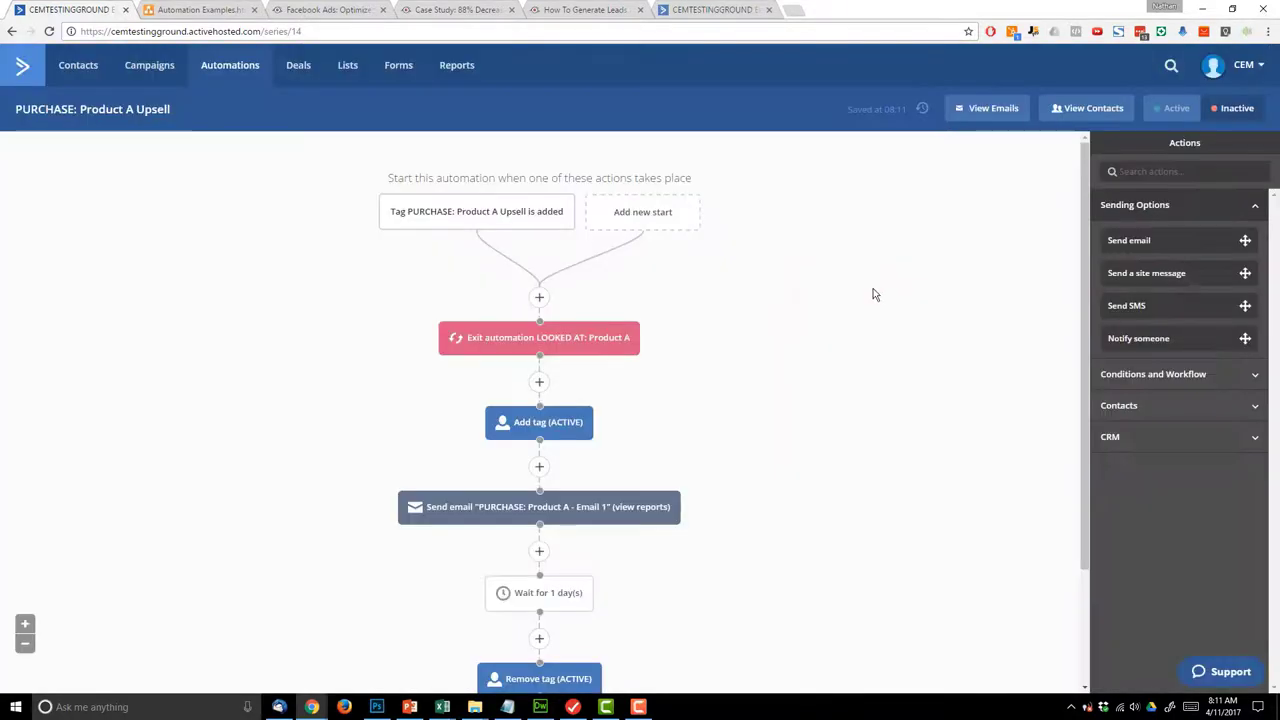
- Set the Exit automation step to exit PURCHASE: Product A
click(600, 340)
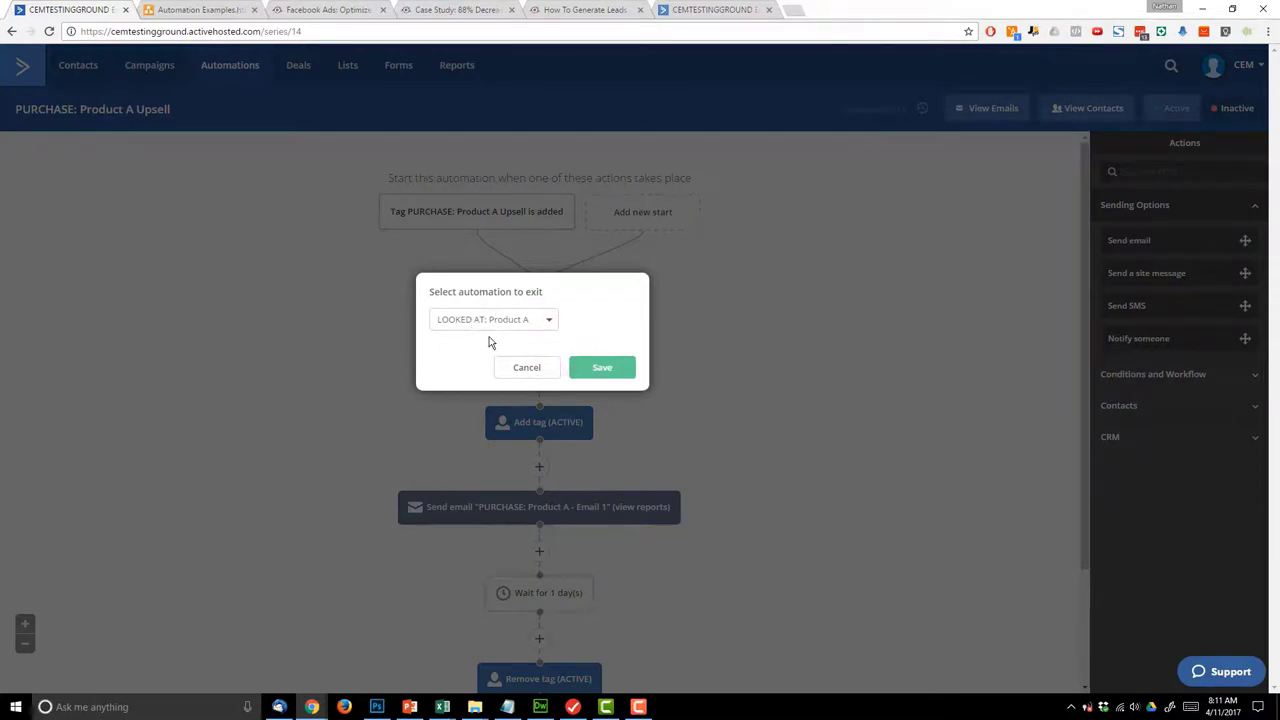
click(519, 320)
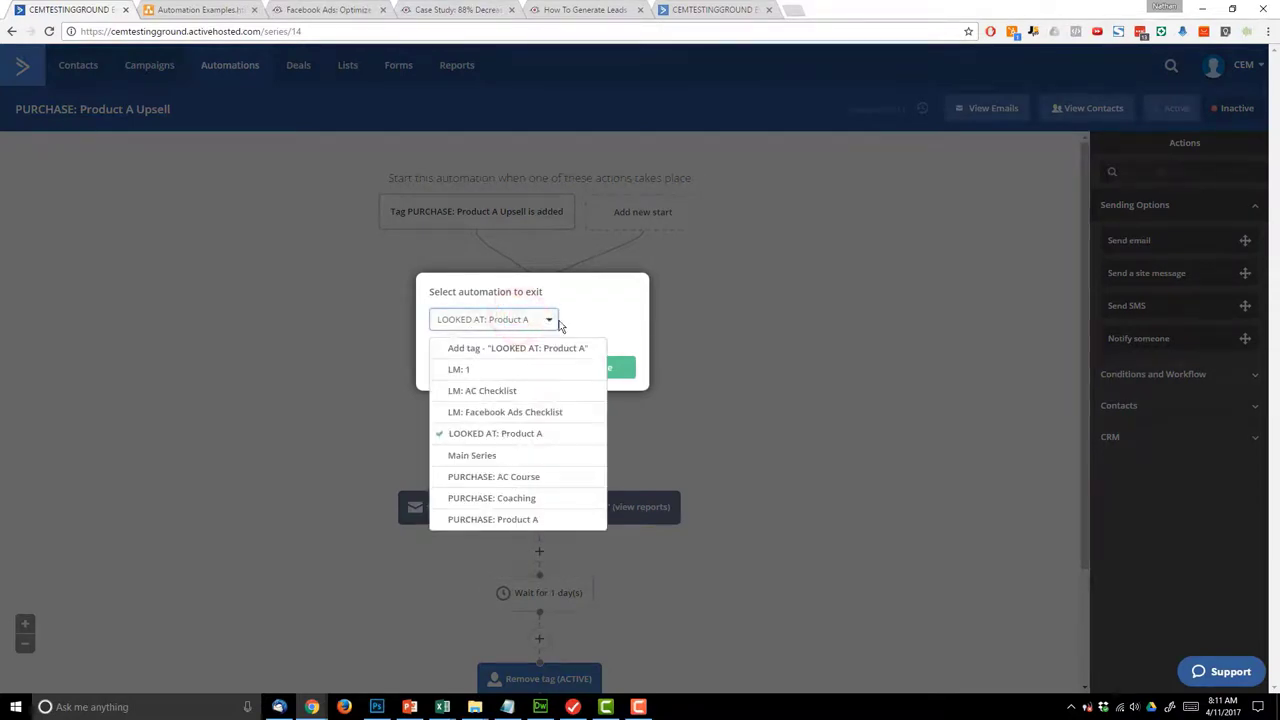
click(503, 521)
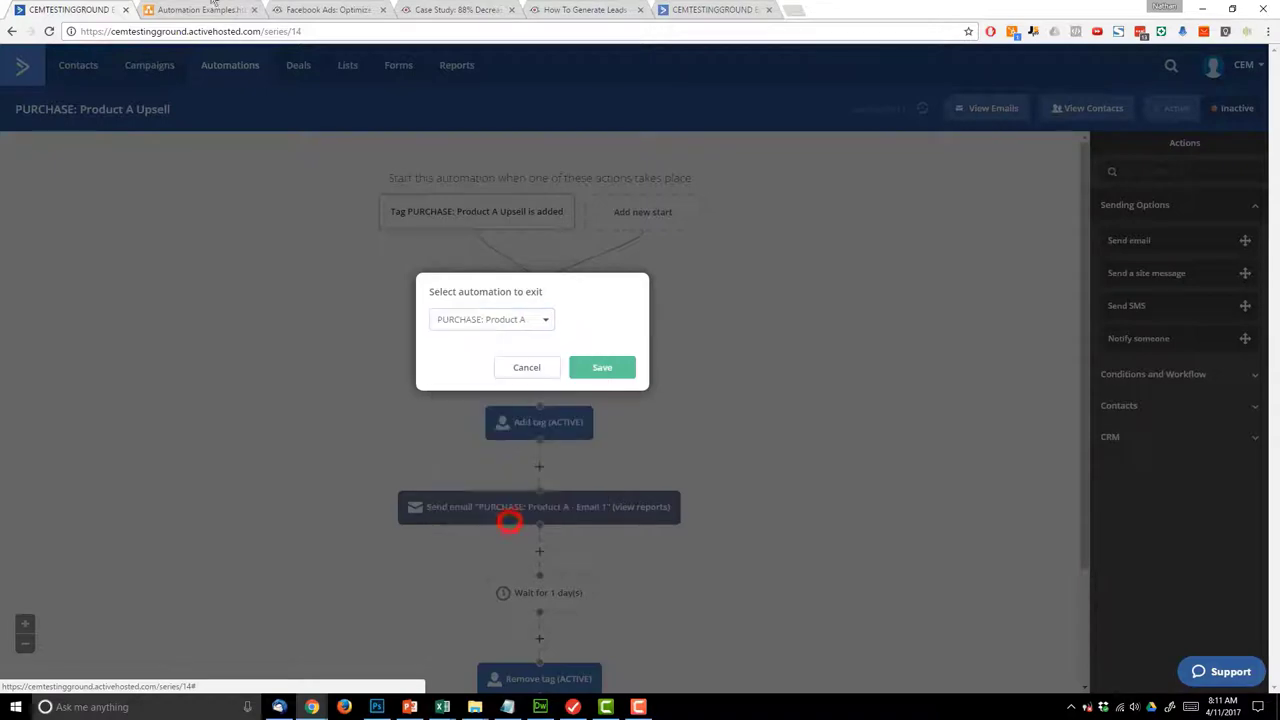
click(195, 10)
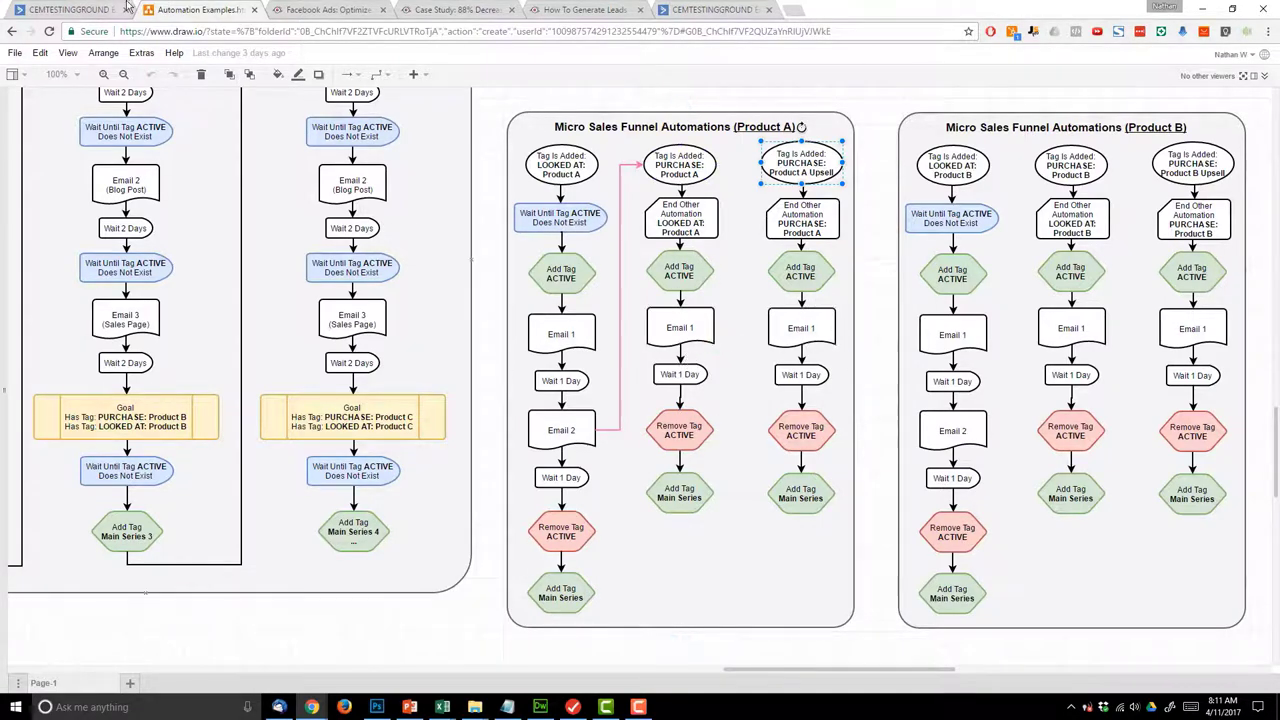
click(70, 10)
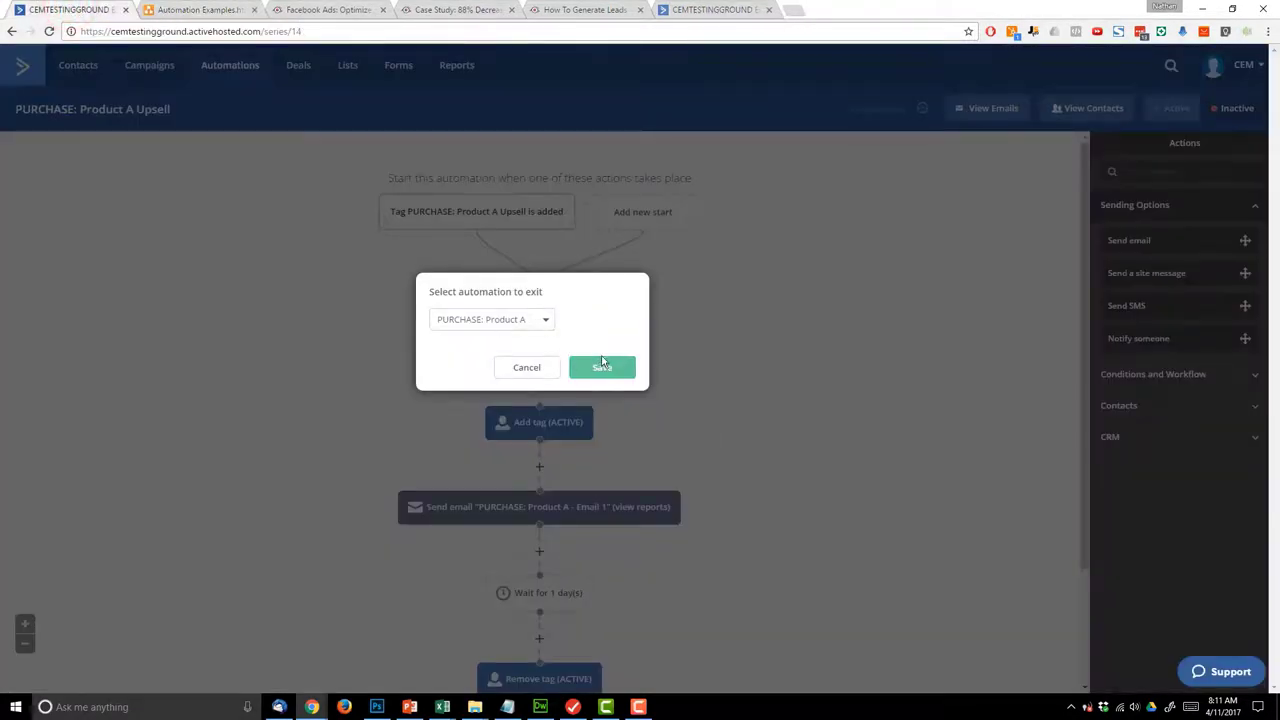
click(620, 369)
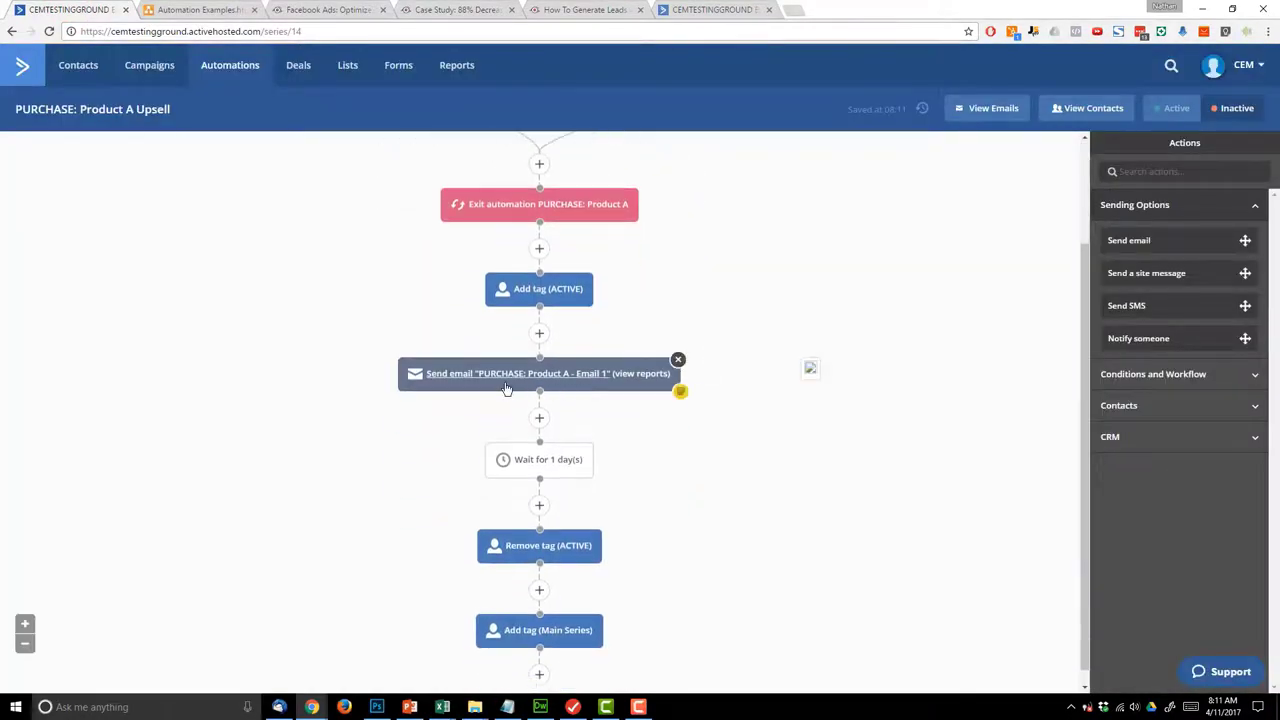
click(509, 373)
- Replace the email's body line with 'you are so awesome because you bought everything I'
click(474, 360)
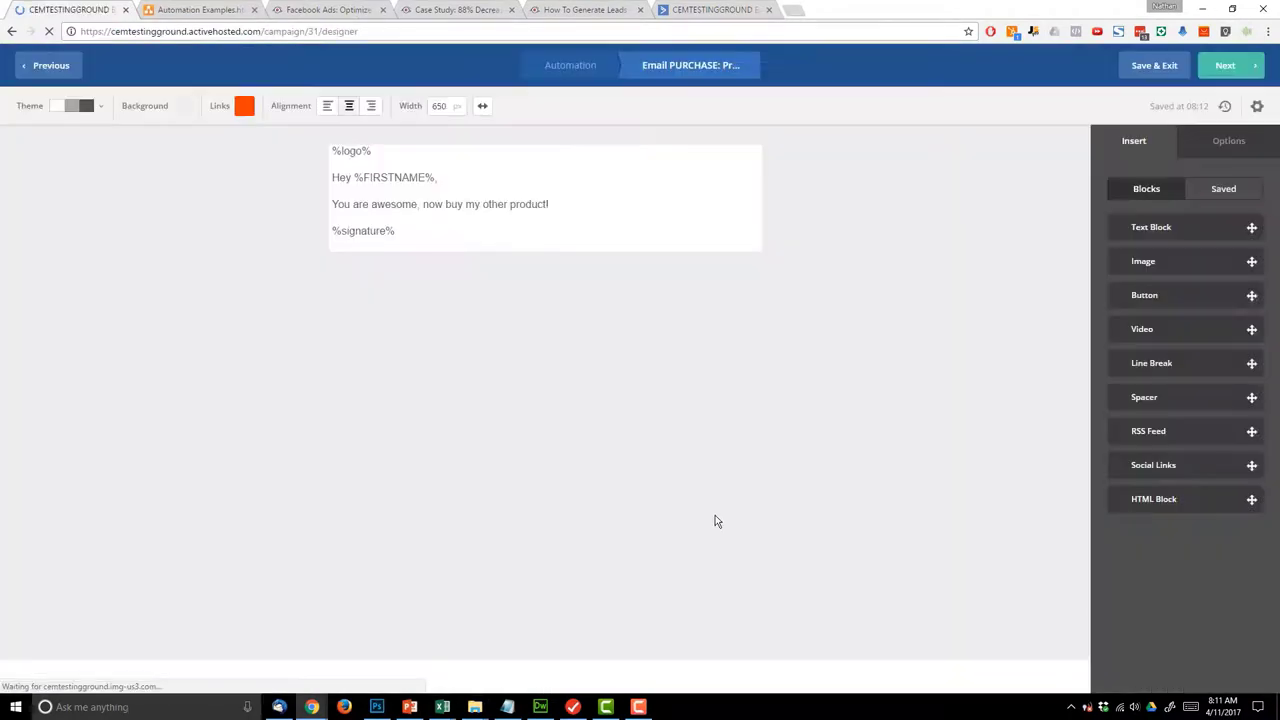
click(571, 204)
drag(518, 204, 332, 204)
text(you)
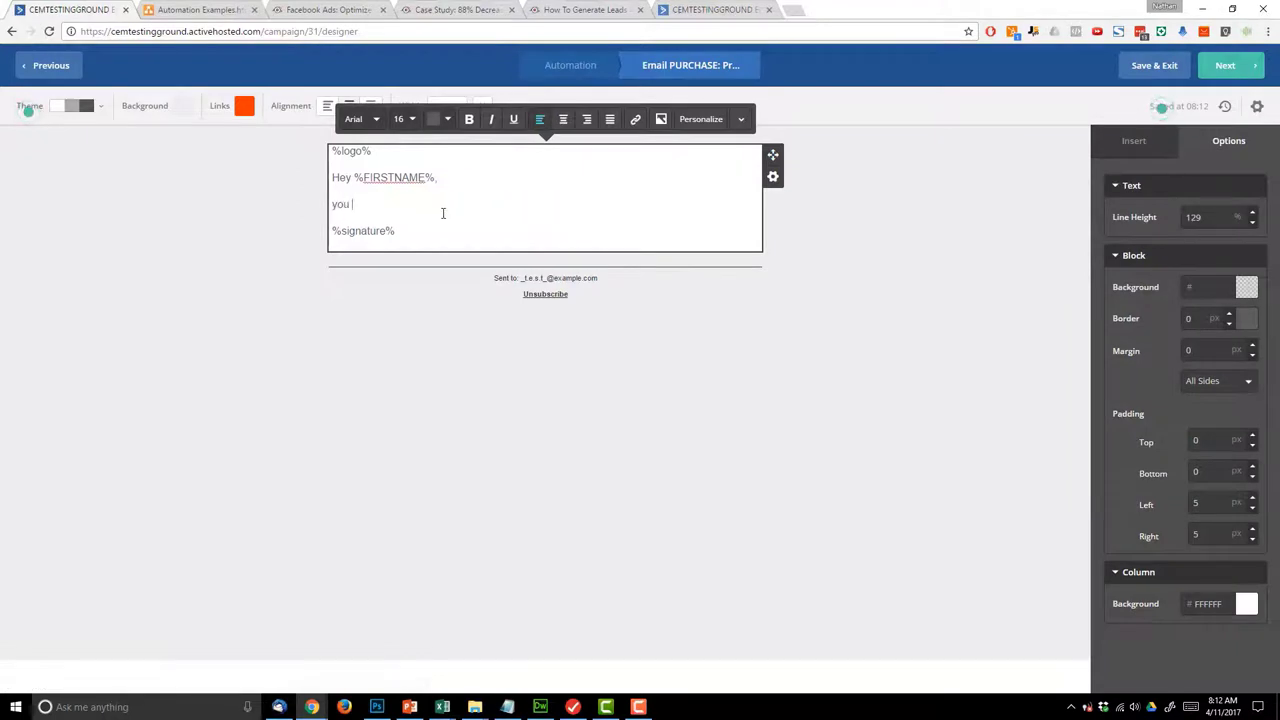
text( are so awesome because)
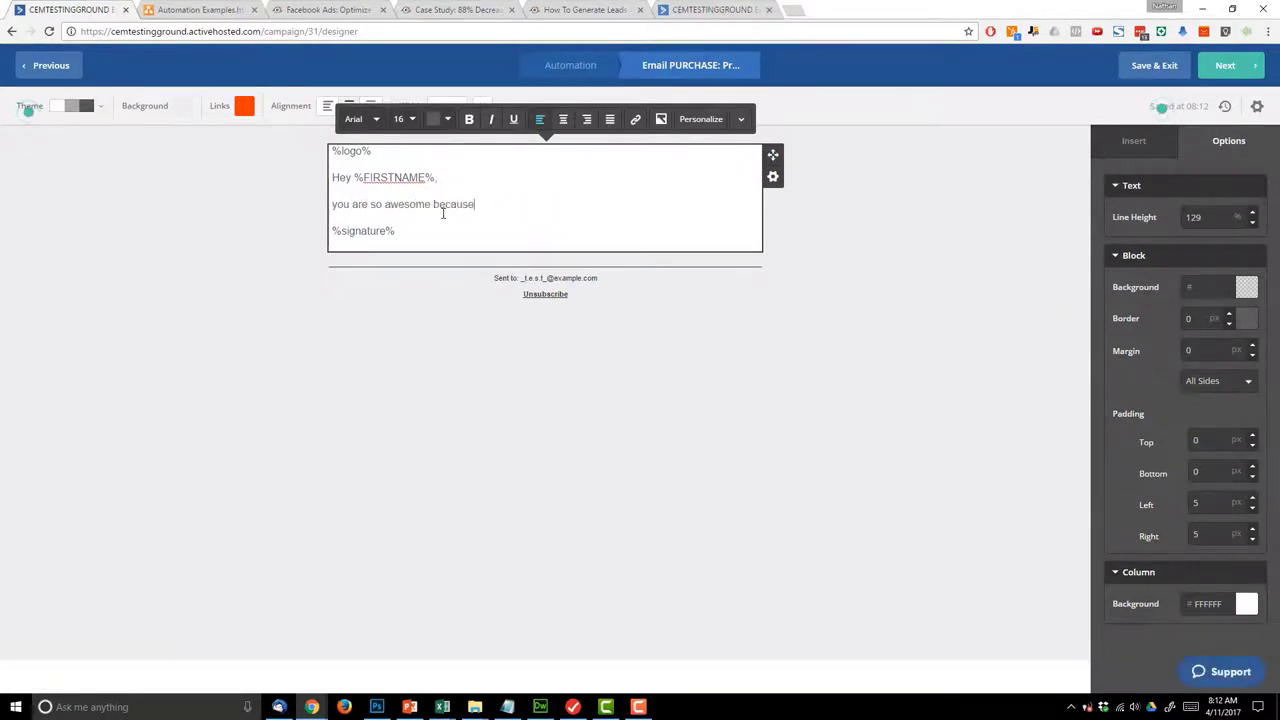
text( you bought ev)
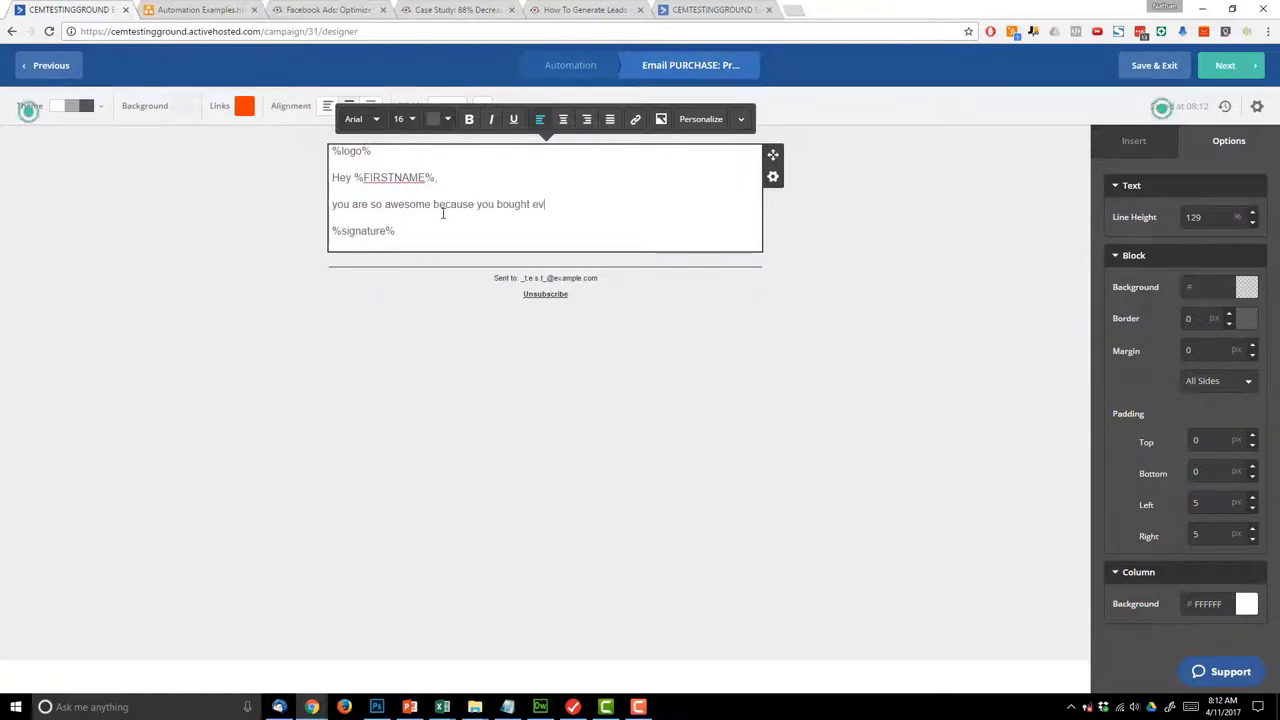
text(erything I make!)
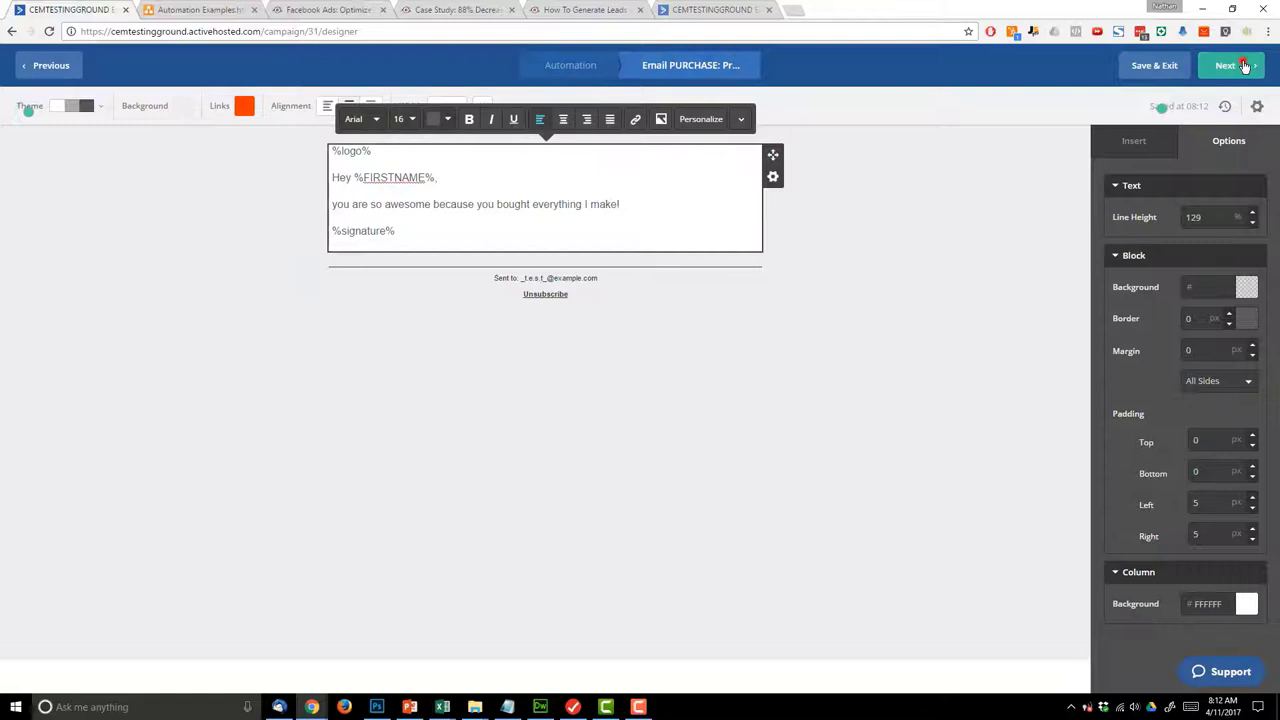
click(1230, 65)
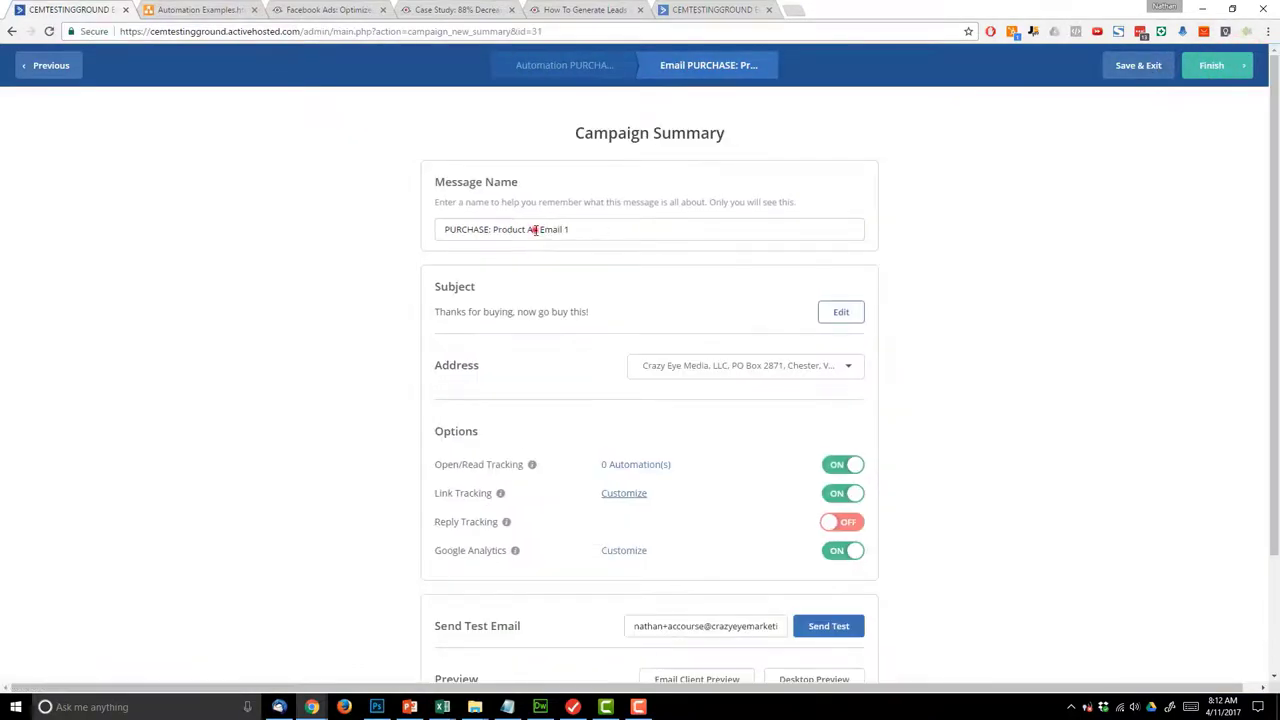
- Rename the email 'PURCHASE: Product A Upsell - Email 1', update its Google Analytics campaign name, and finish
click(535, 229)
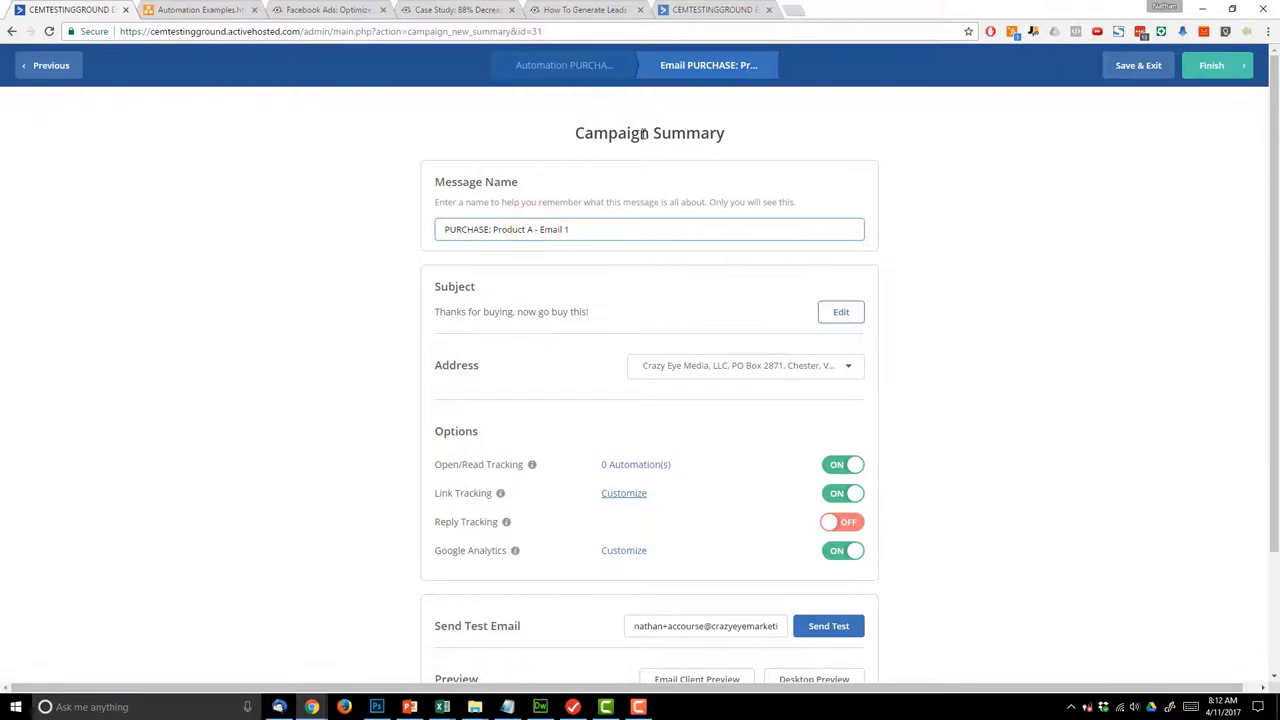
text(Upsell)
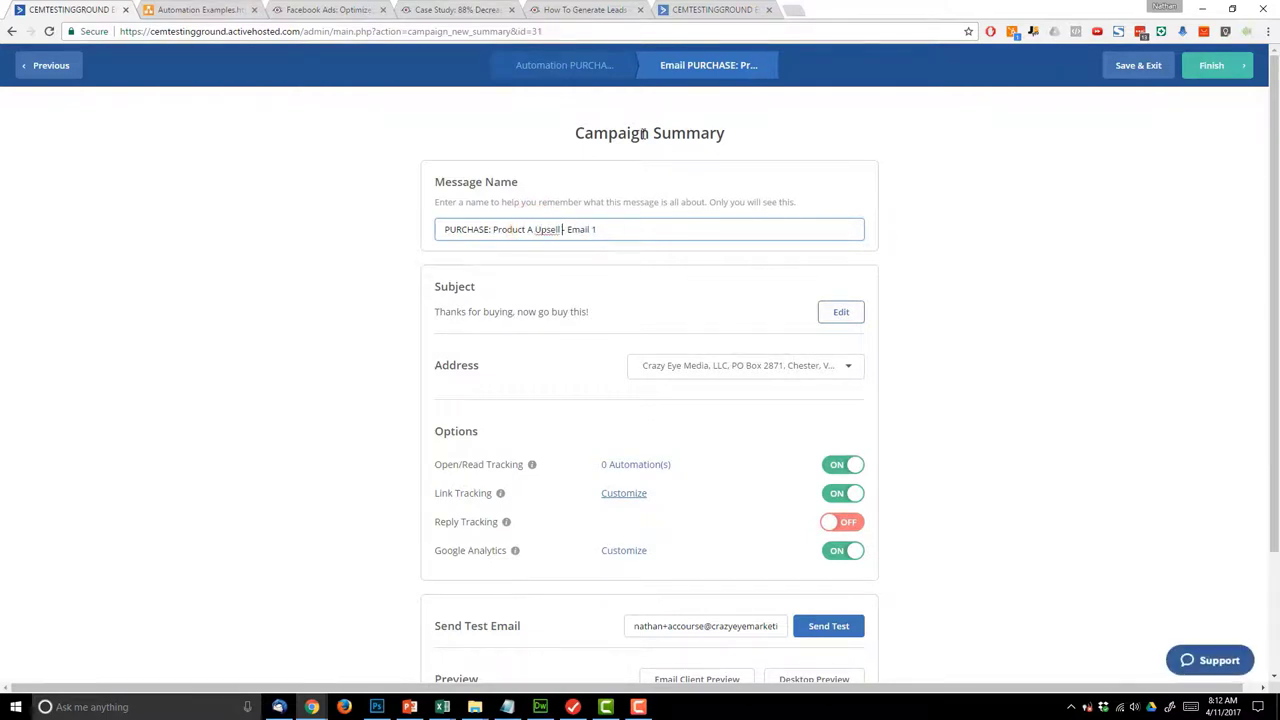
click(1026, 402)
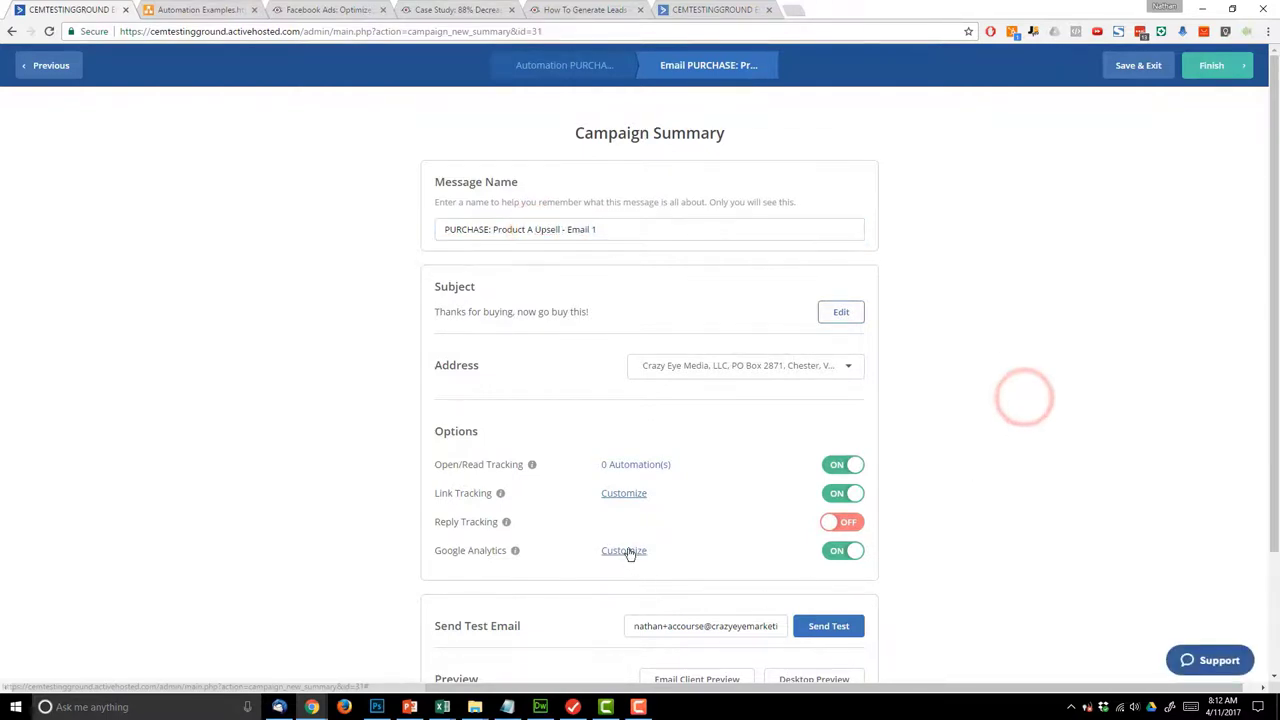
click(629, 551)
click(600, 168)
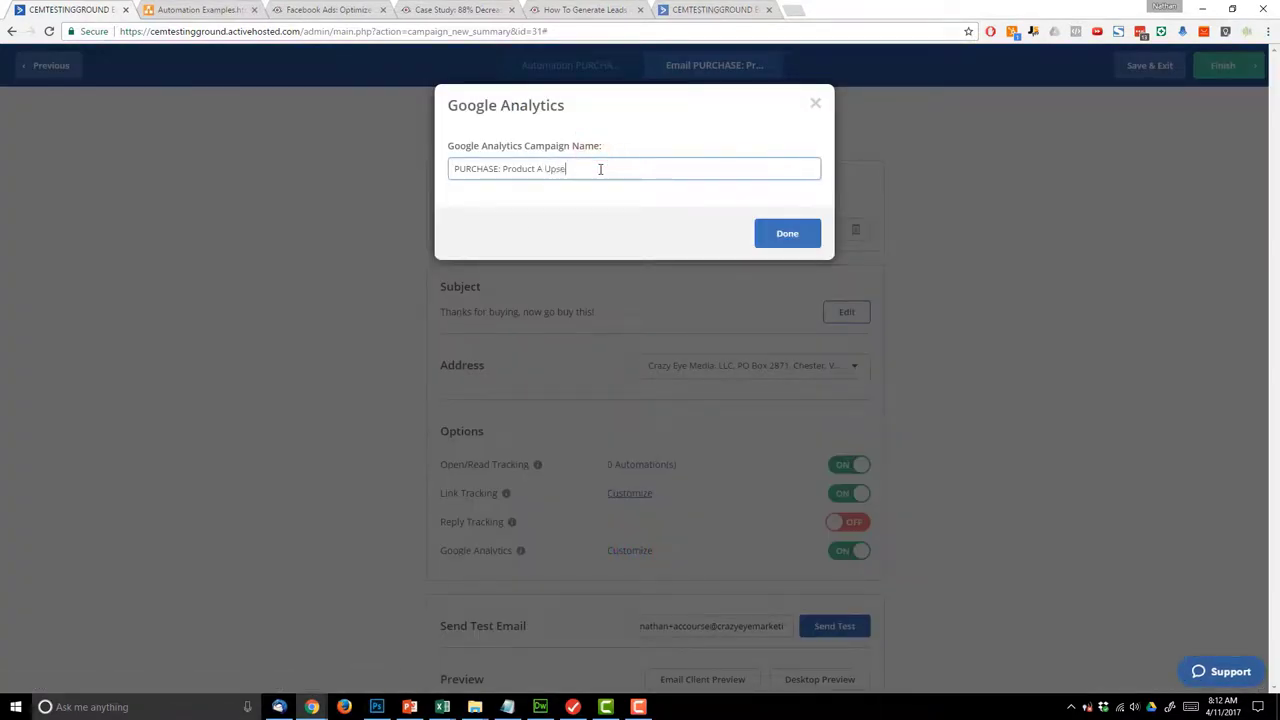
click(787, 232)
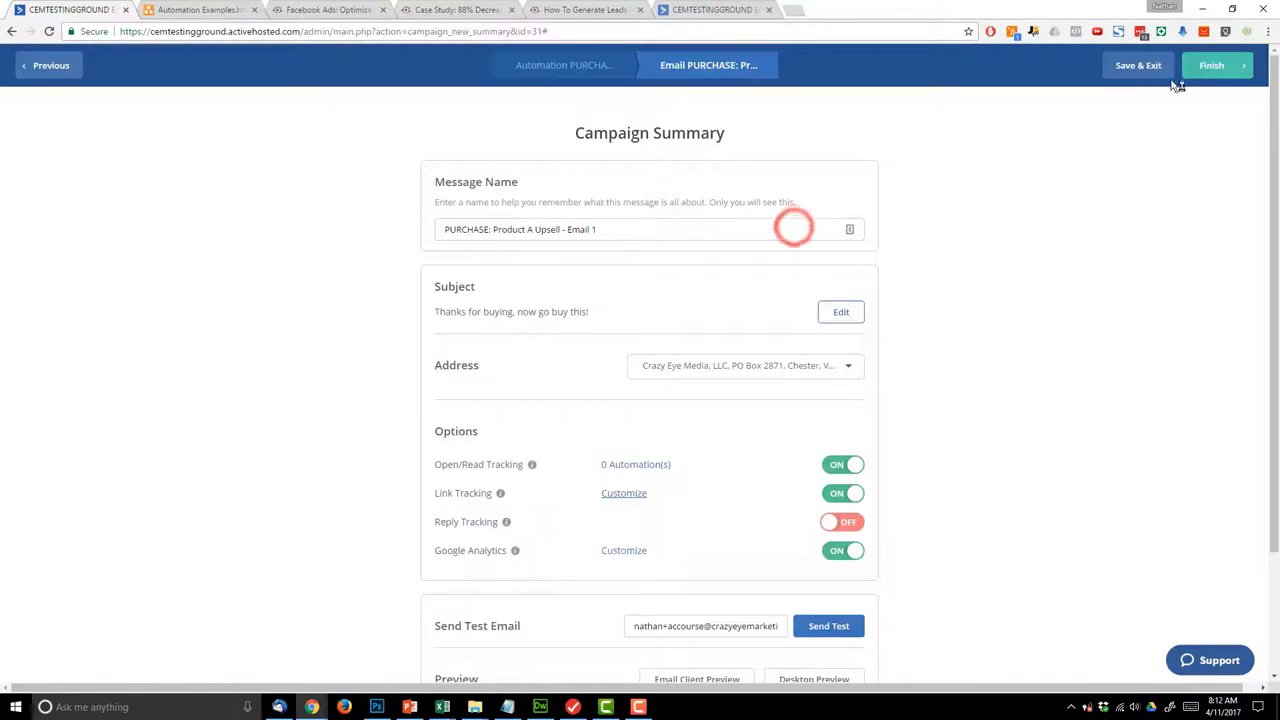
click(1200, 72)
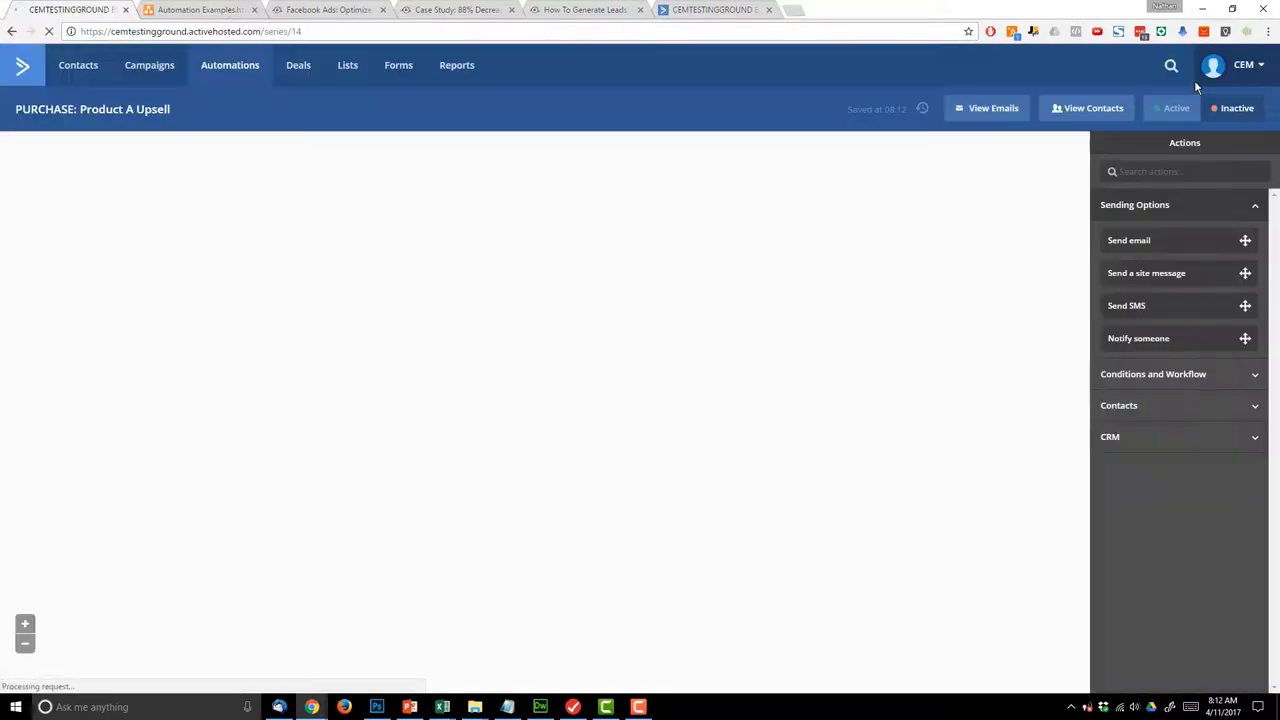
- Activate PURCHASE: Product A Upsell and return to the full automations list
scroll(686, 380, down, 2)
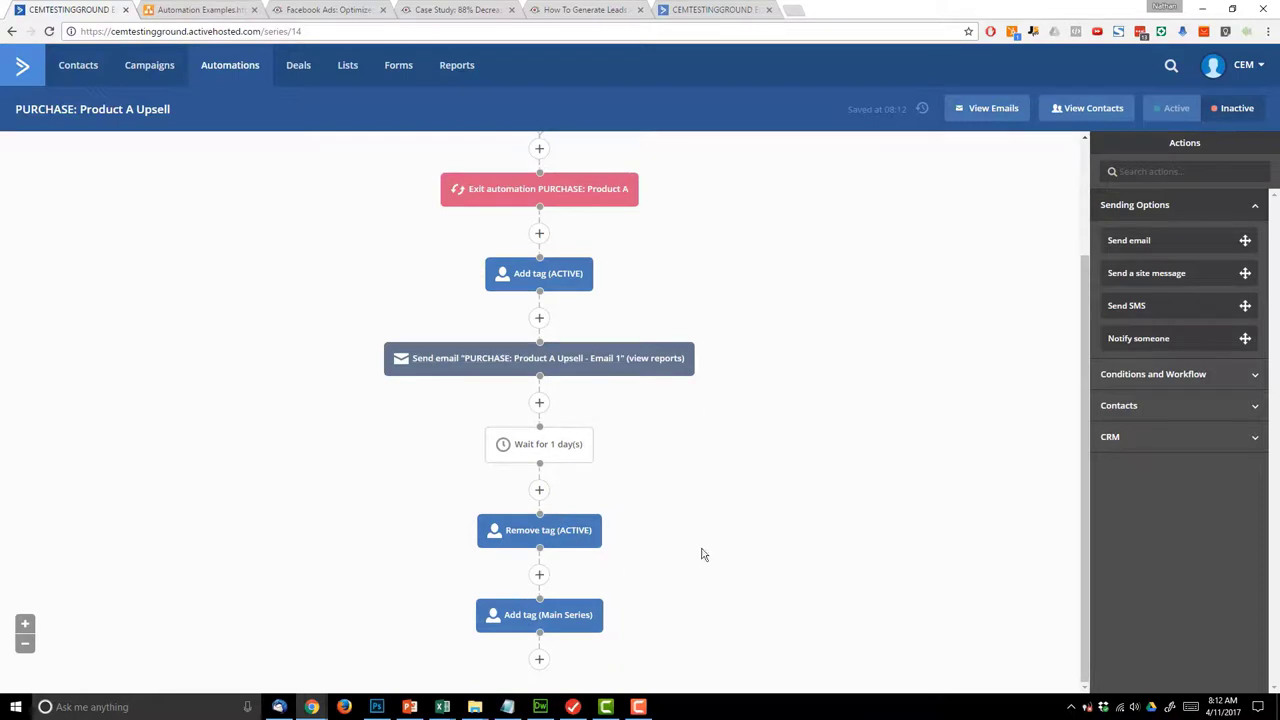
click(1176, 108)
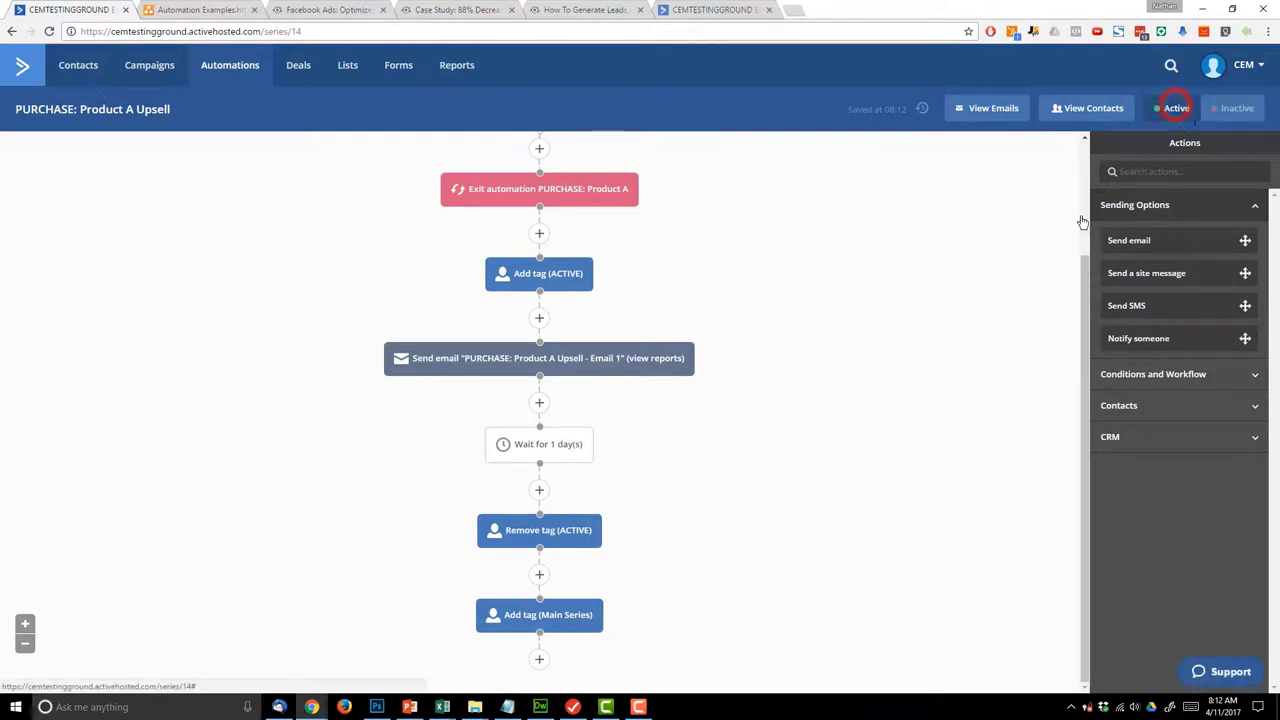
scroll(740, 595, up, 2)
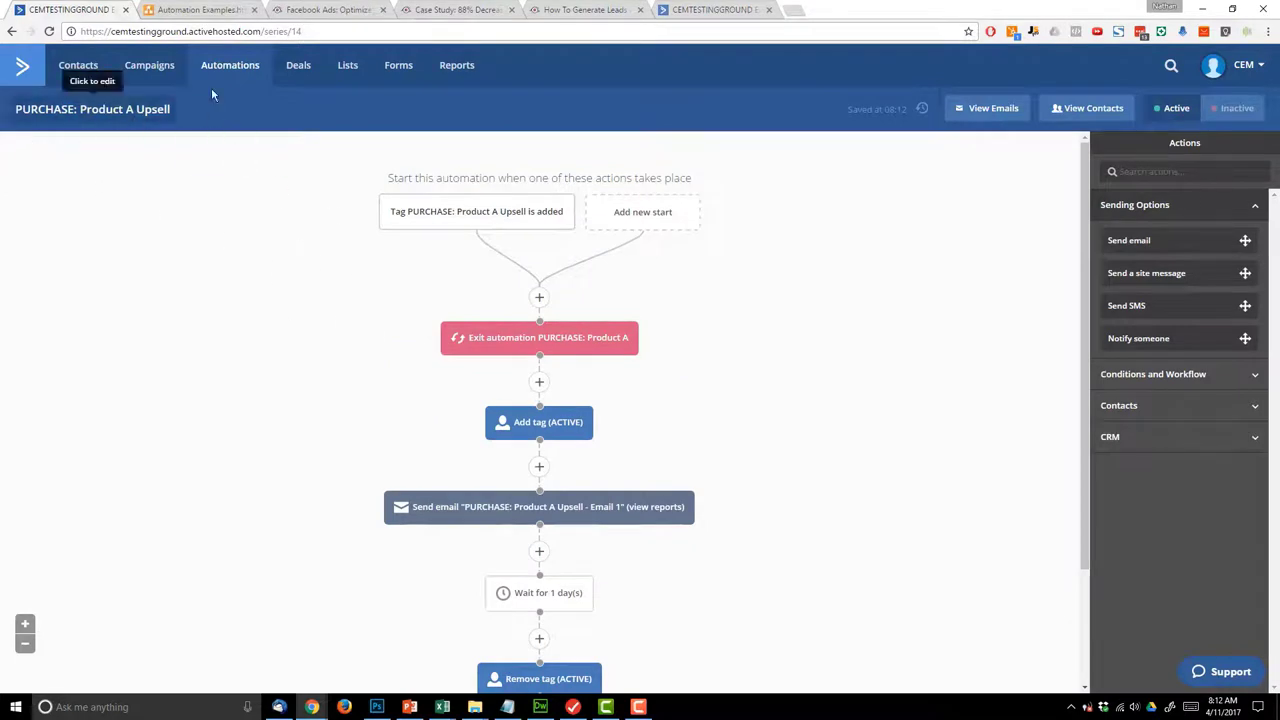
click(231, 65)
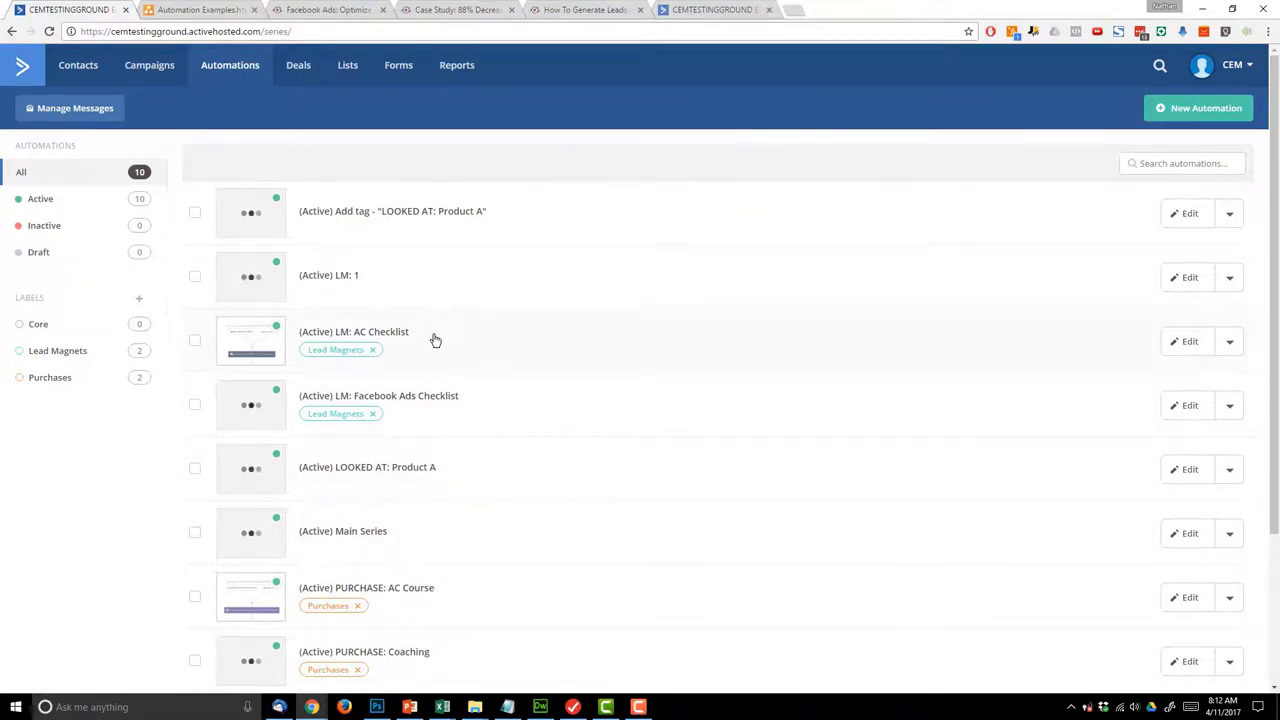
- Tick LM: 1 and apply the Lead Magnets label to it
scroll(466, 314, down, 3)
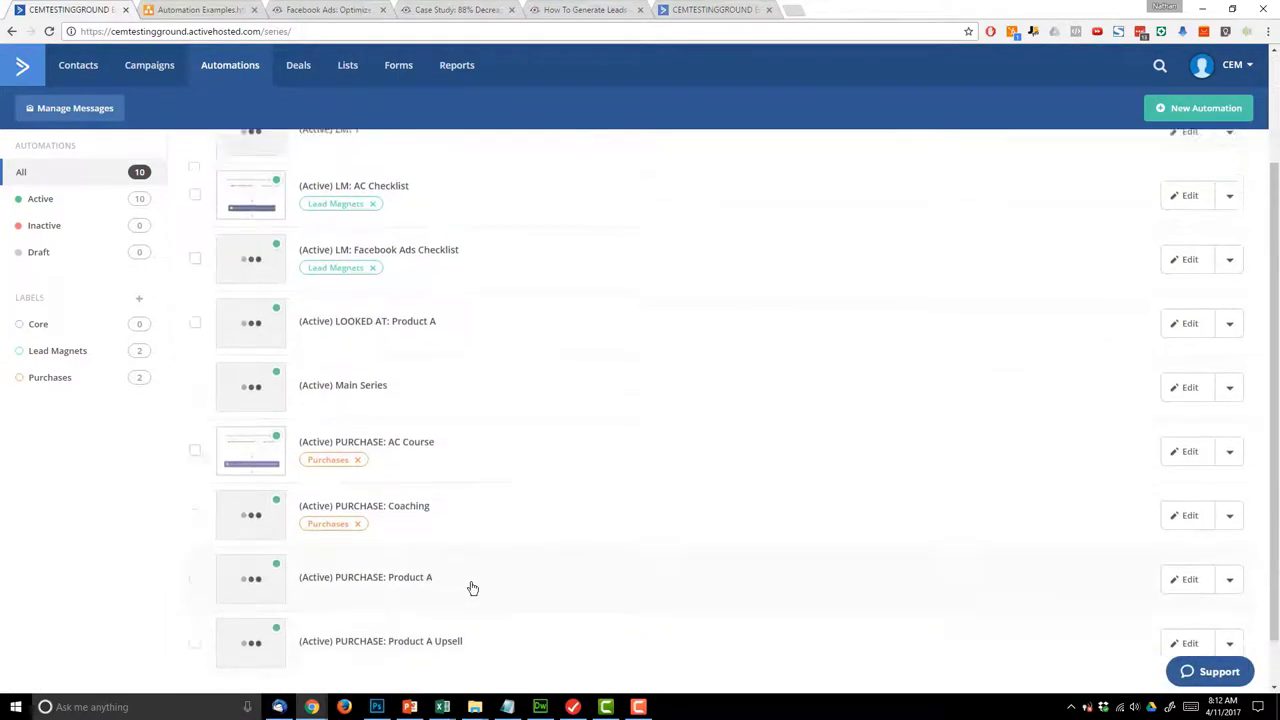
scroll(450, 560, up, 3)
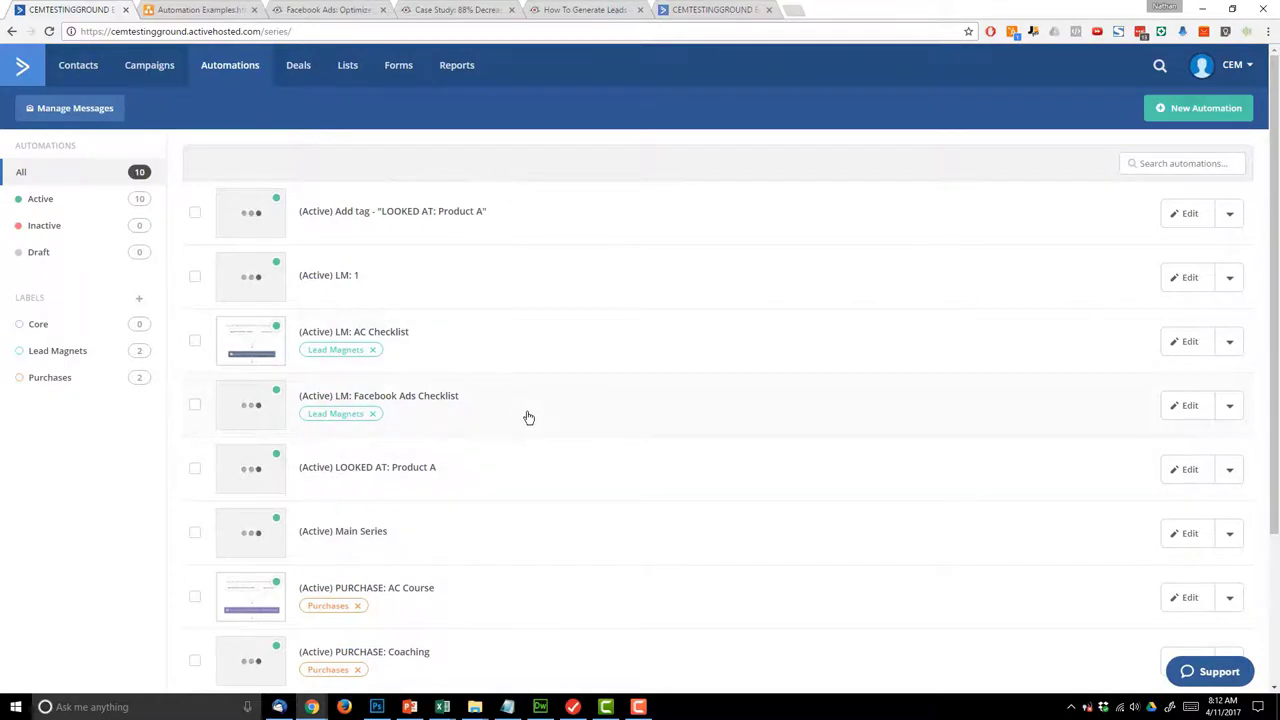
click(1207, 163)
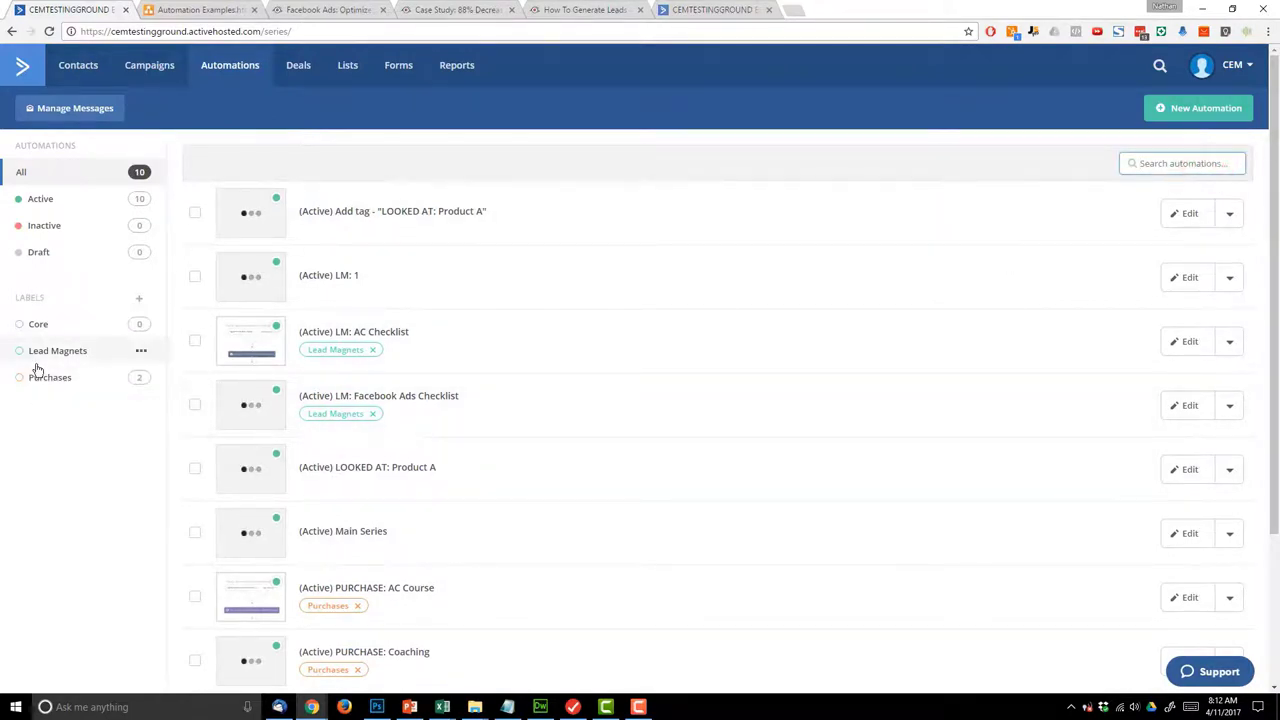
click(103, 524)
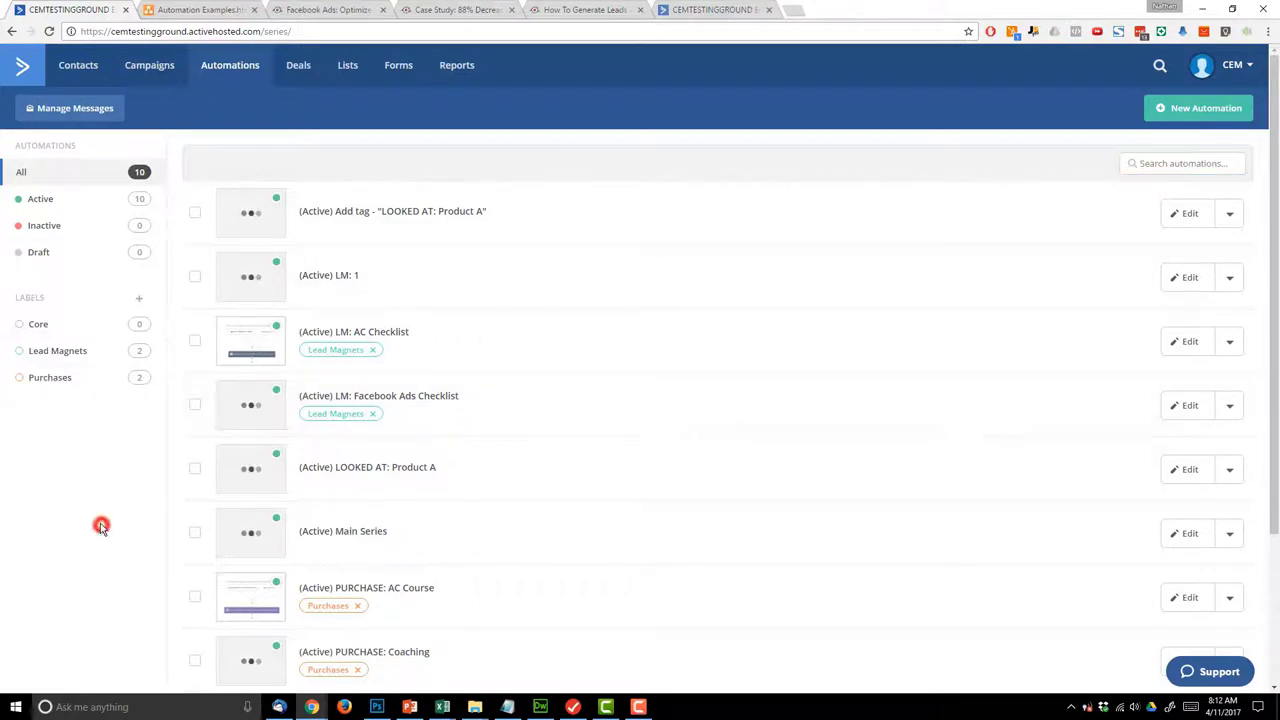
click(196, 279)
click(254, 167)
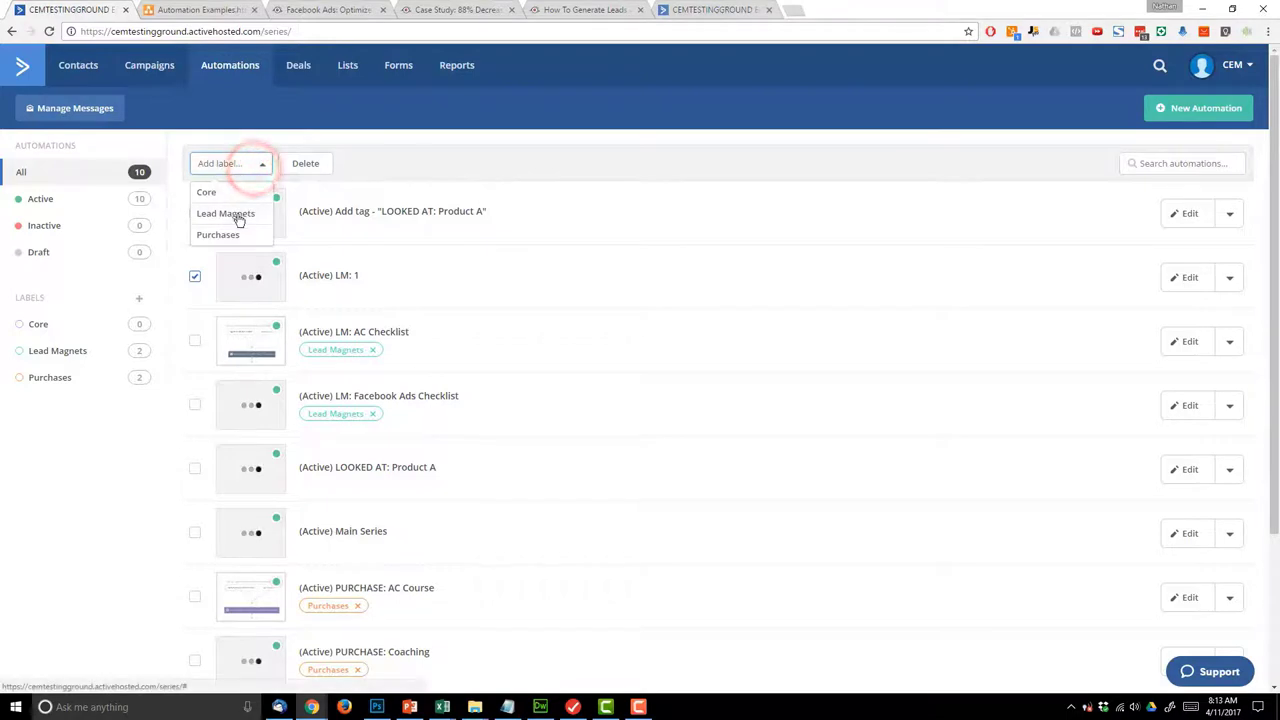
click(238, 216)
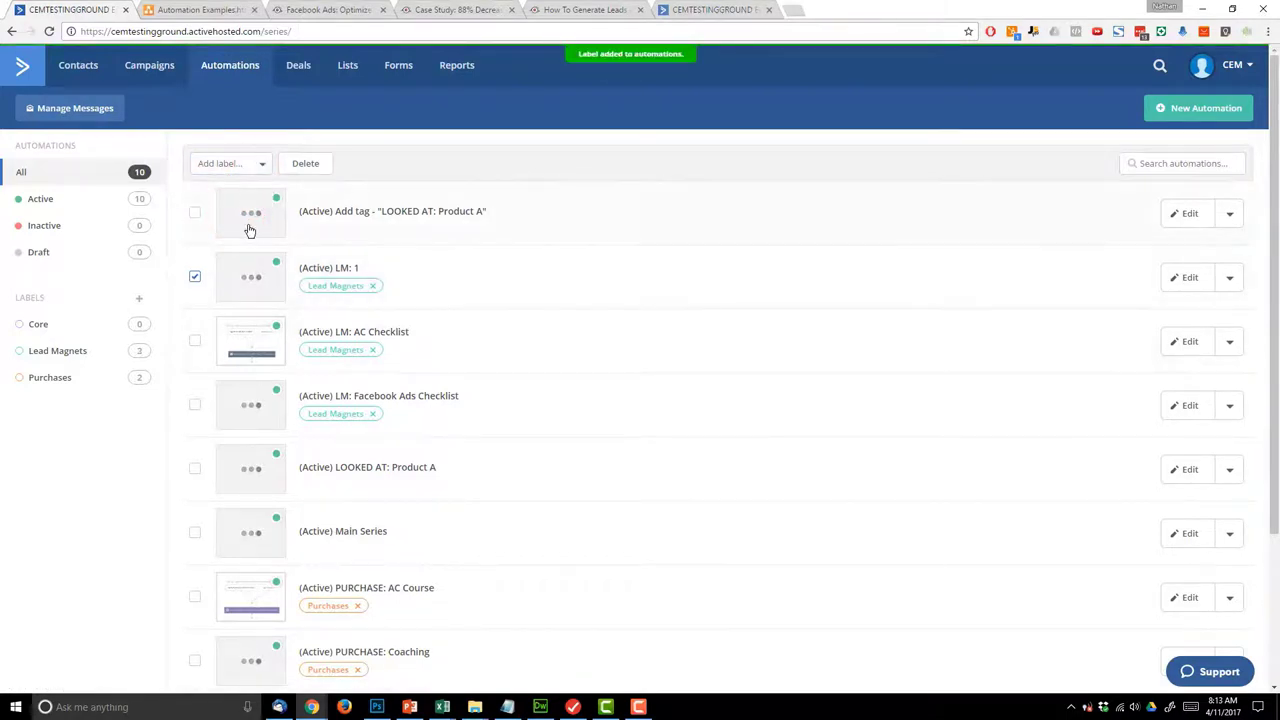
- Create a new pink automation label named Looked At
scroll(255, 235, down, 1)
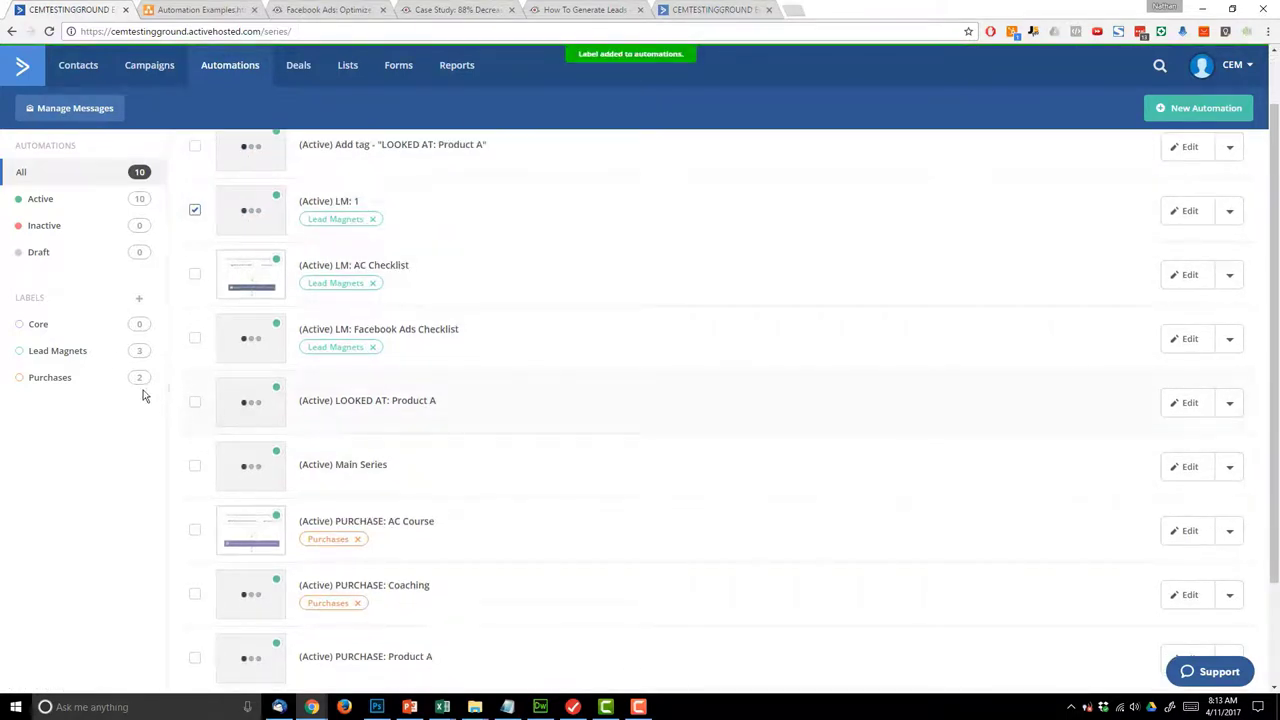
click(140, 298)
click(522, 160)
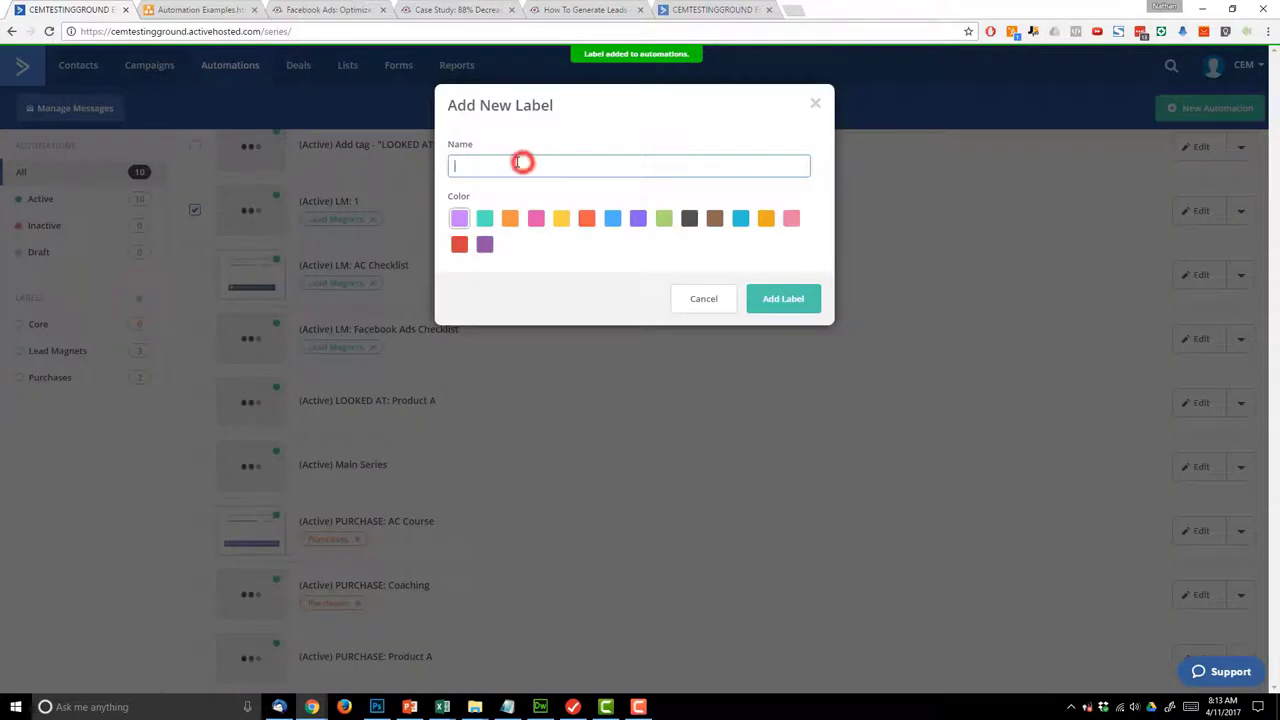
text(Looked At)
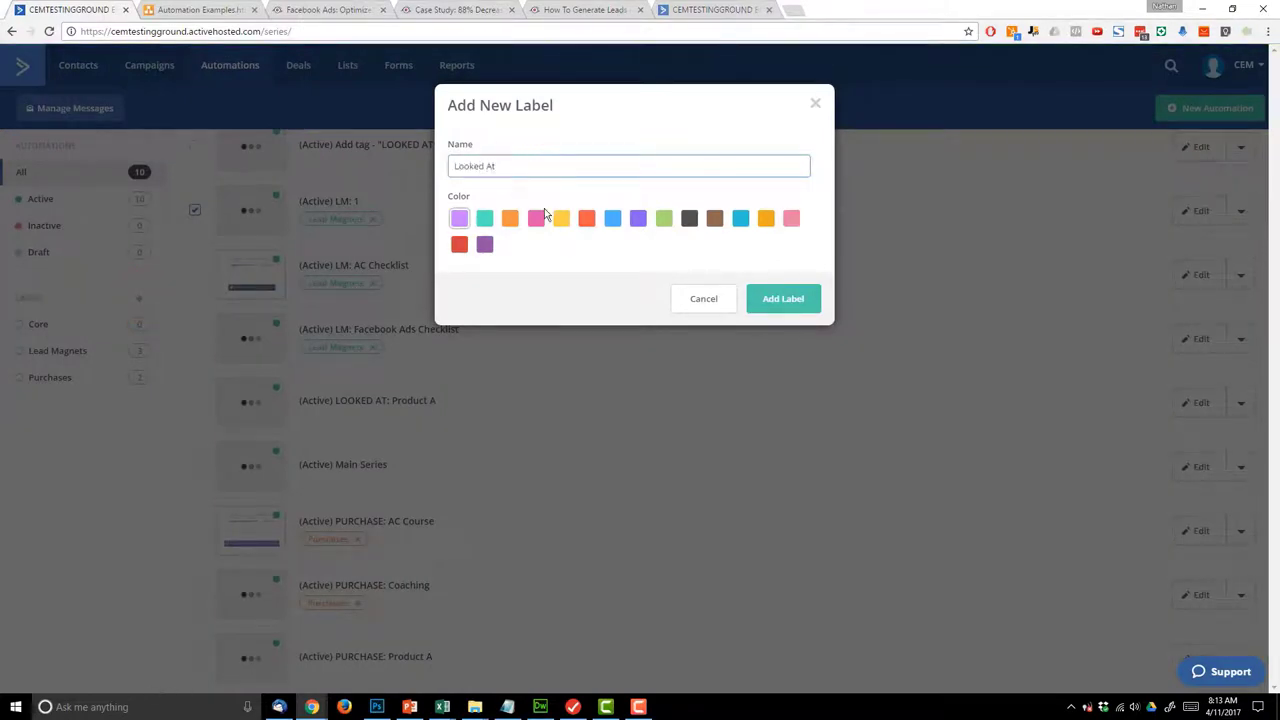
click(538, 218)
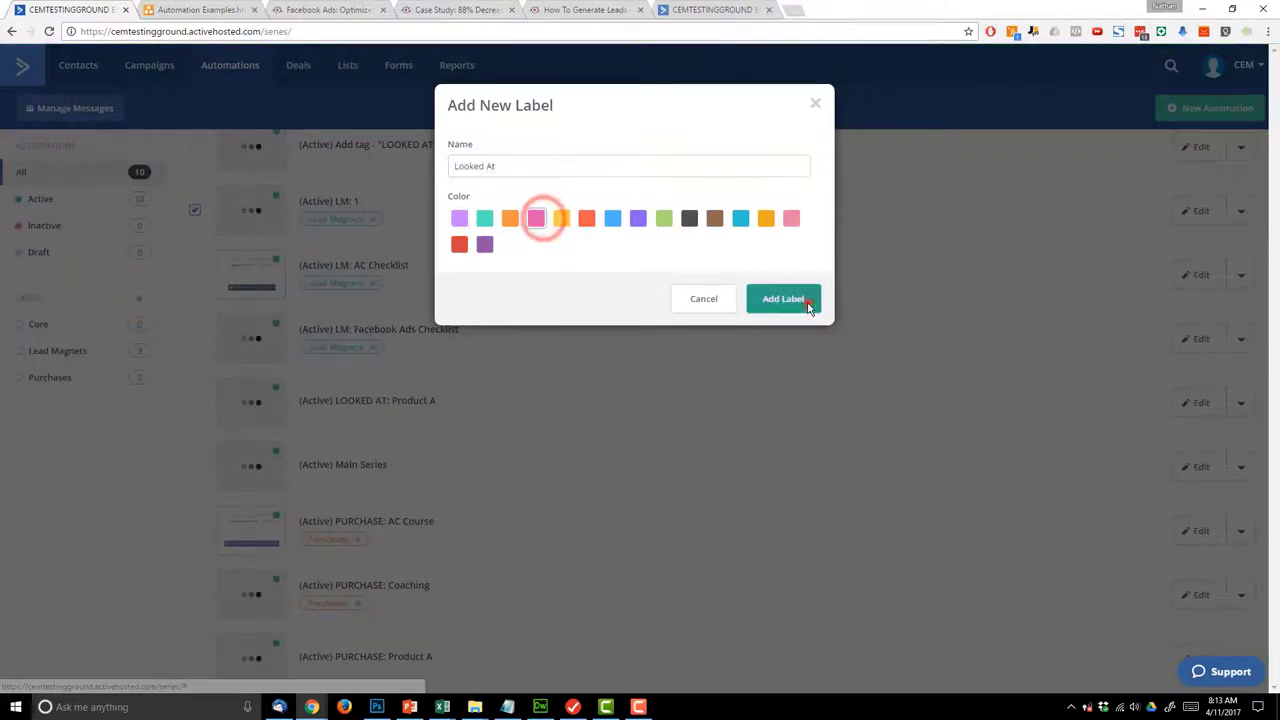
click(806, 302)
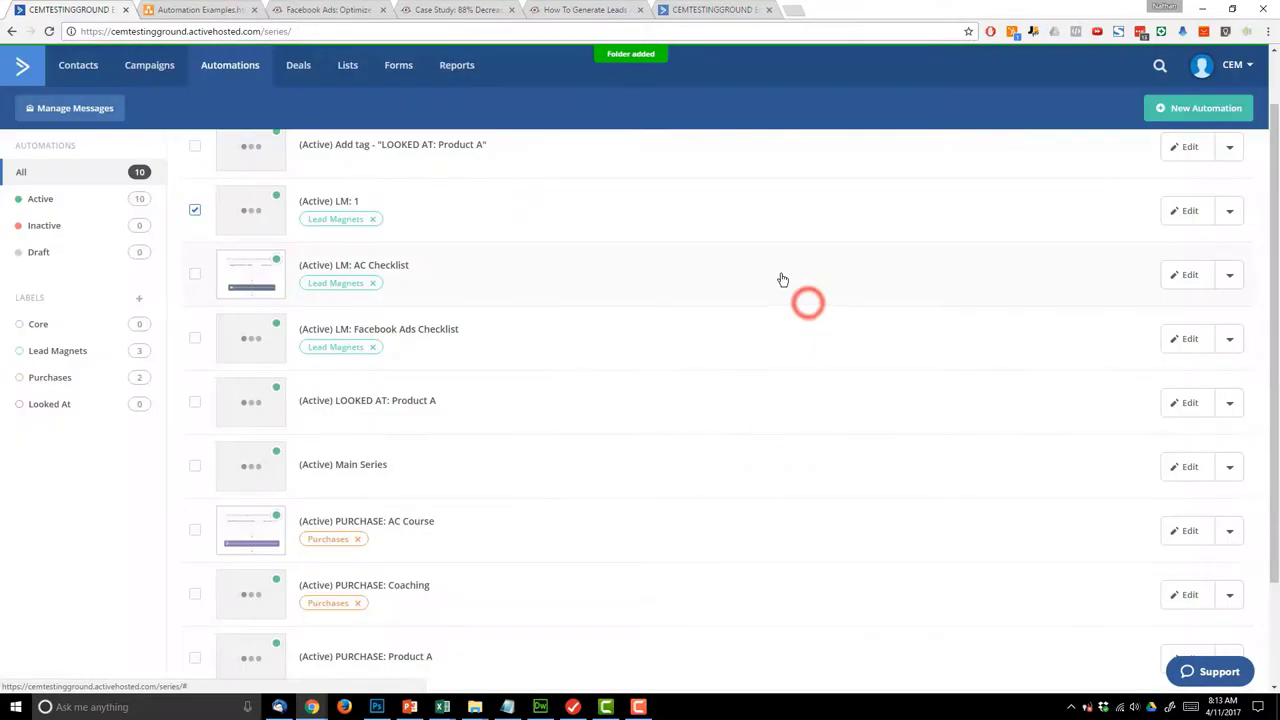
- Apply the Looked At label to LOOKED AT: Product A
click(200, 405)
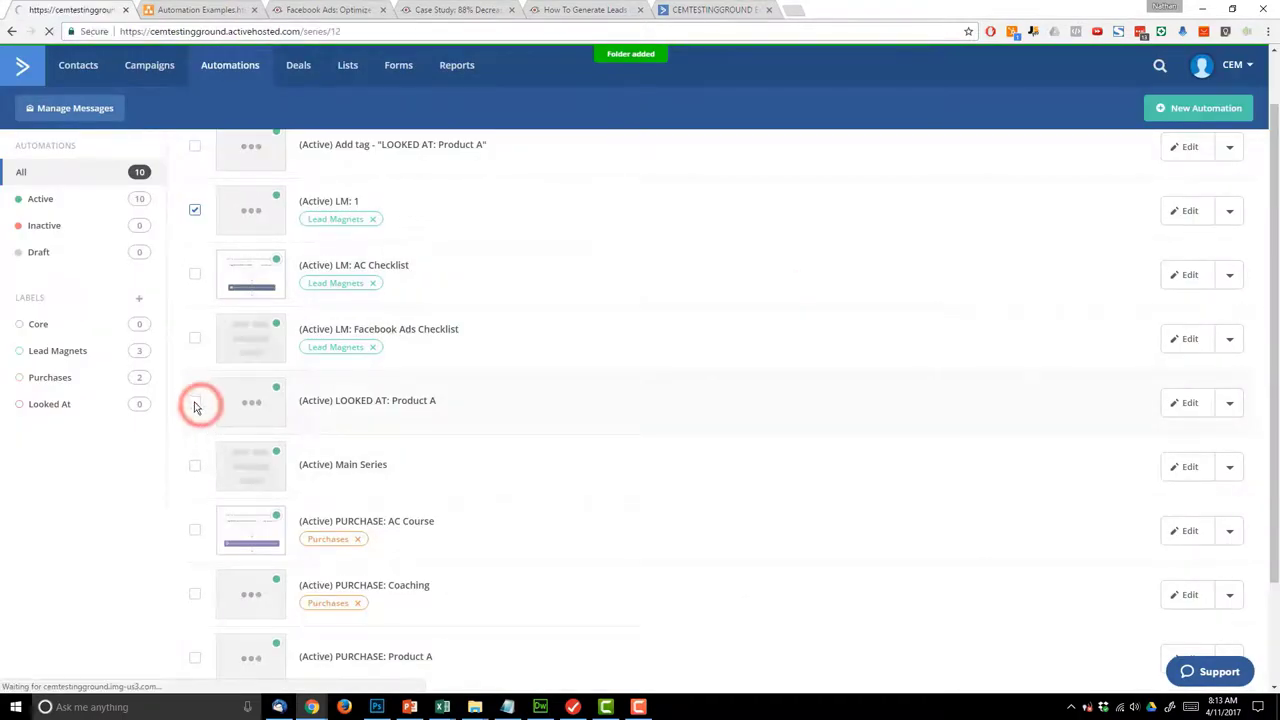
click(190, 400)
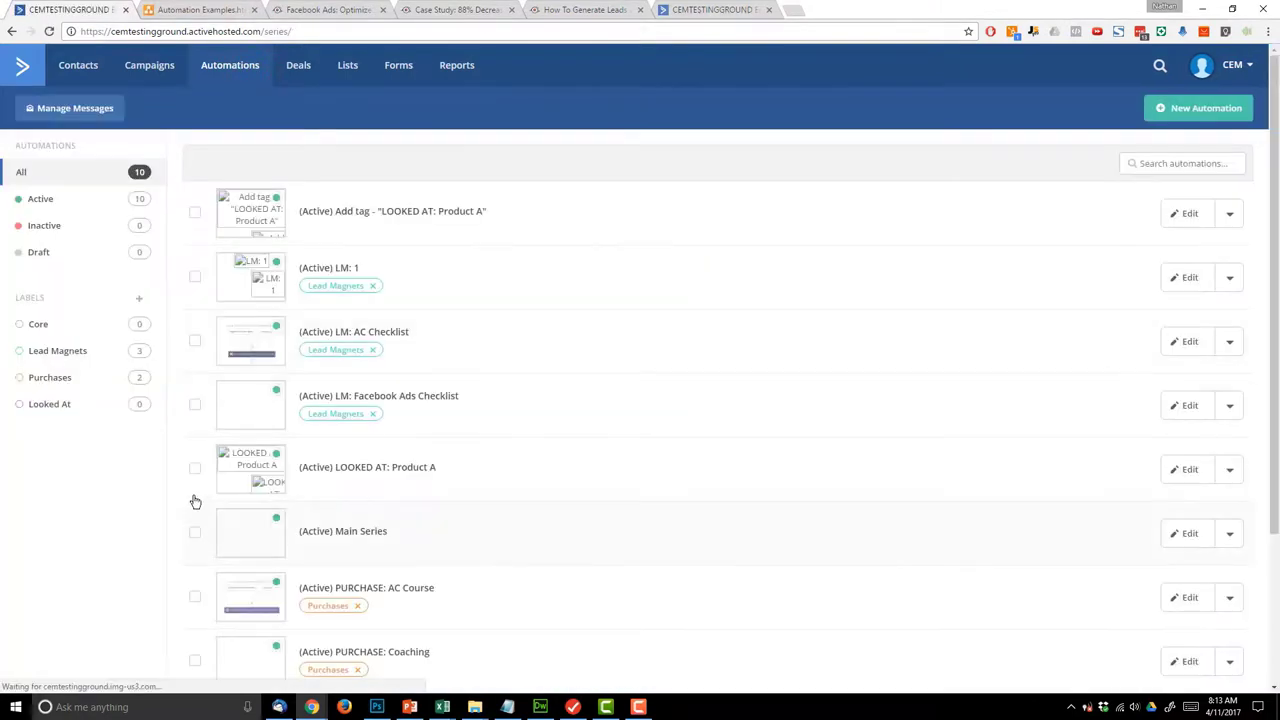
click(194, 468)
click(228, 165)
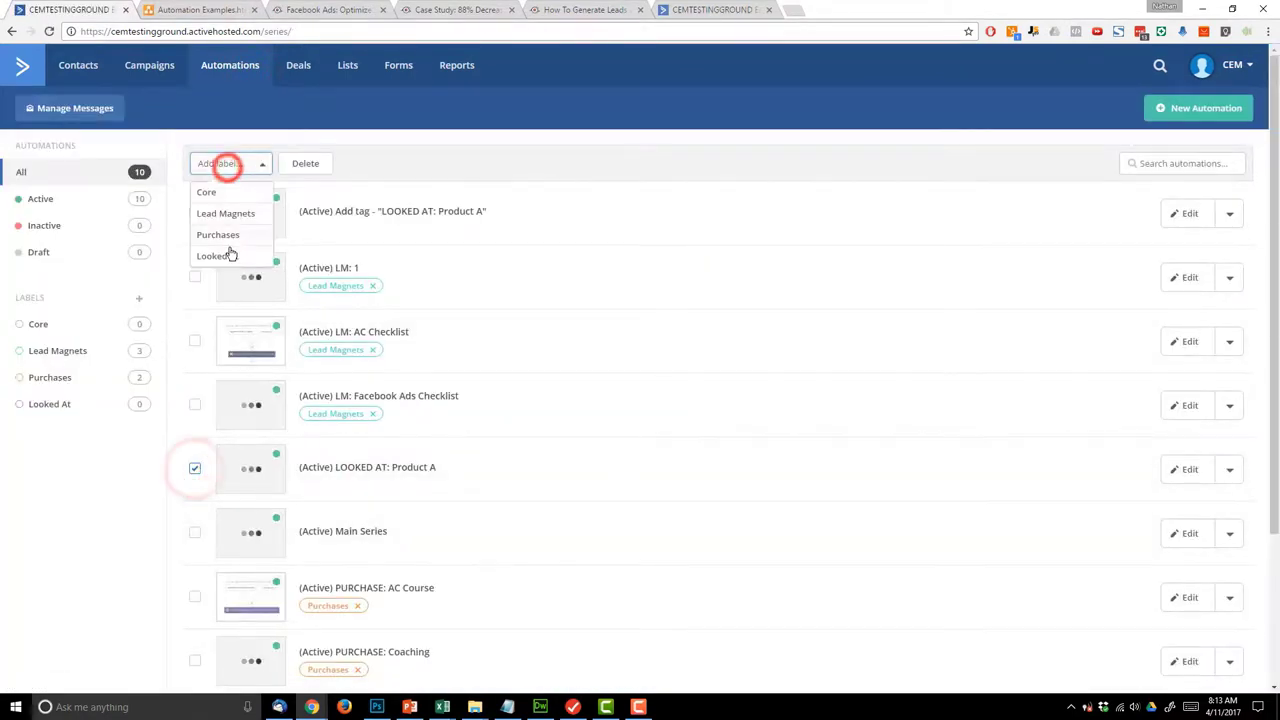
click(227, 252)
click(195, 471)
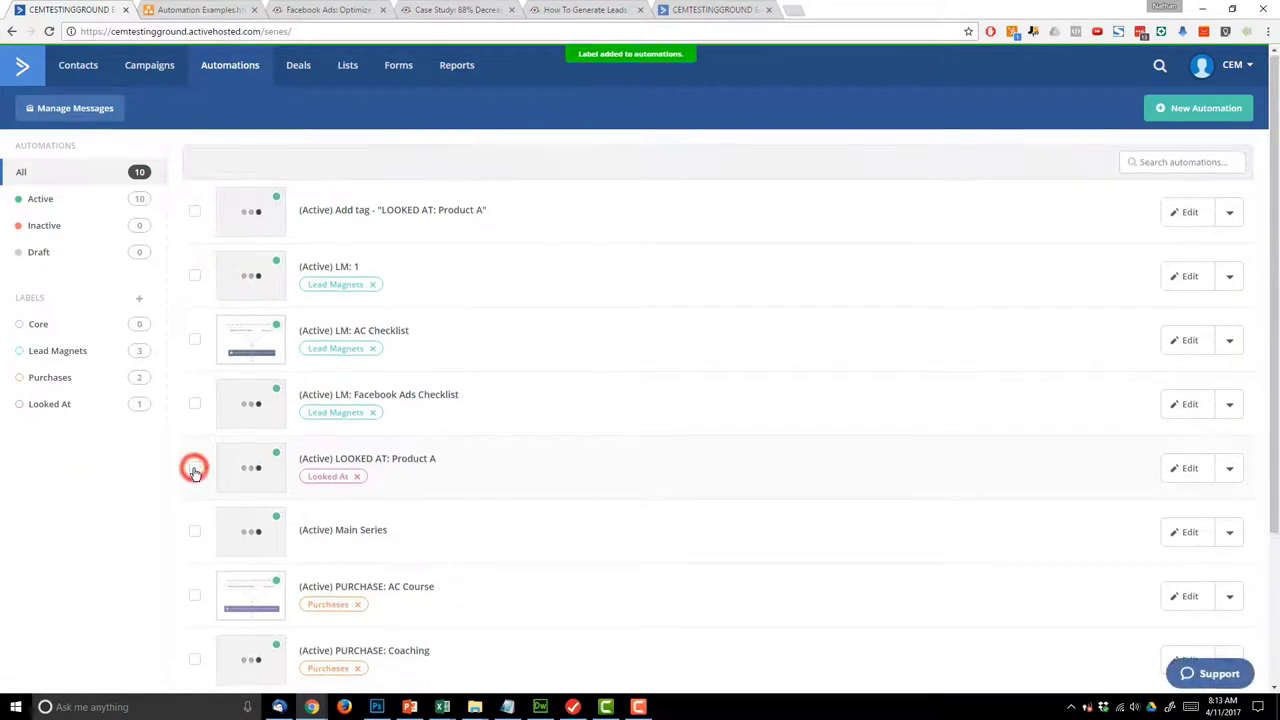
- Apply the Core label to the Main Series automation
click(194, 466)
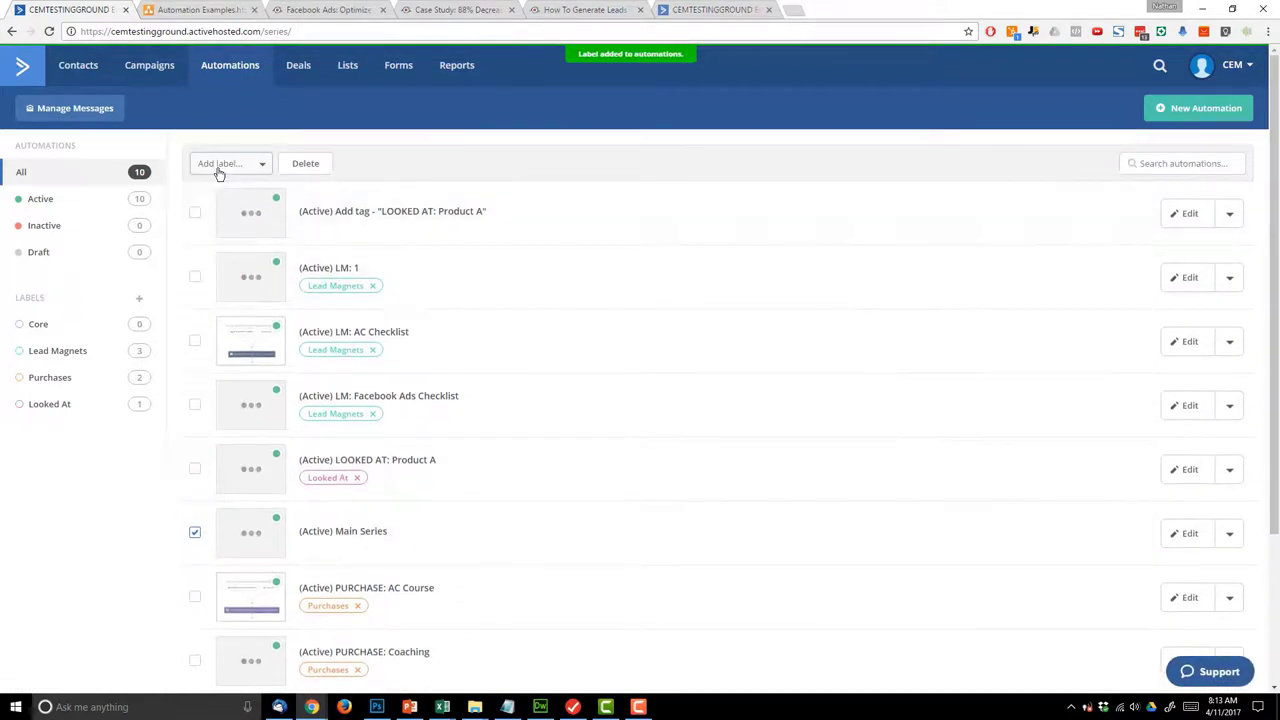
click(217, 165)
click(238, 191)
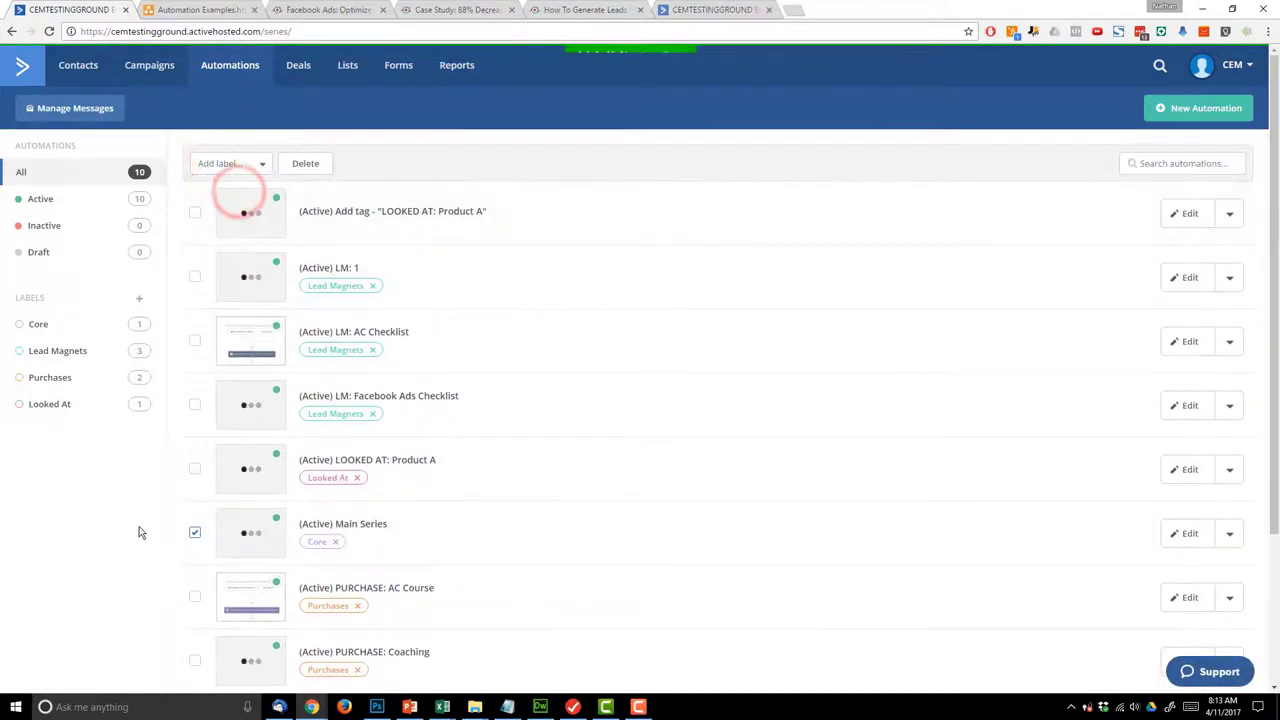
scroll(137, 530, down, 2)
scroll(110, 500, up, 1)
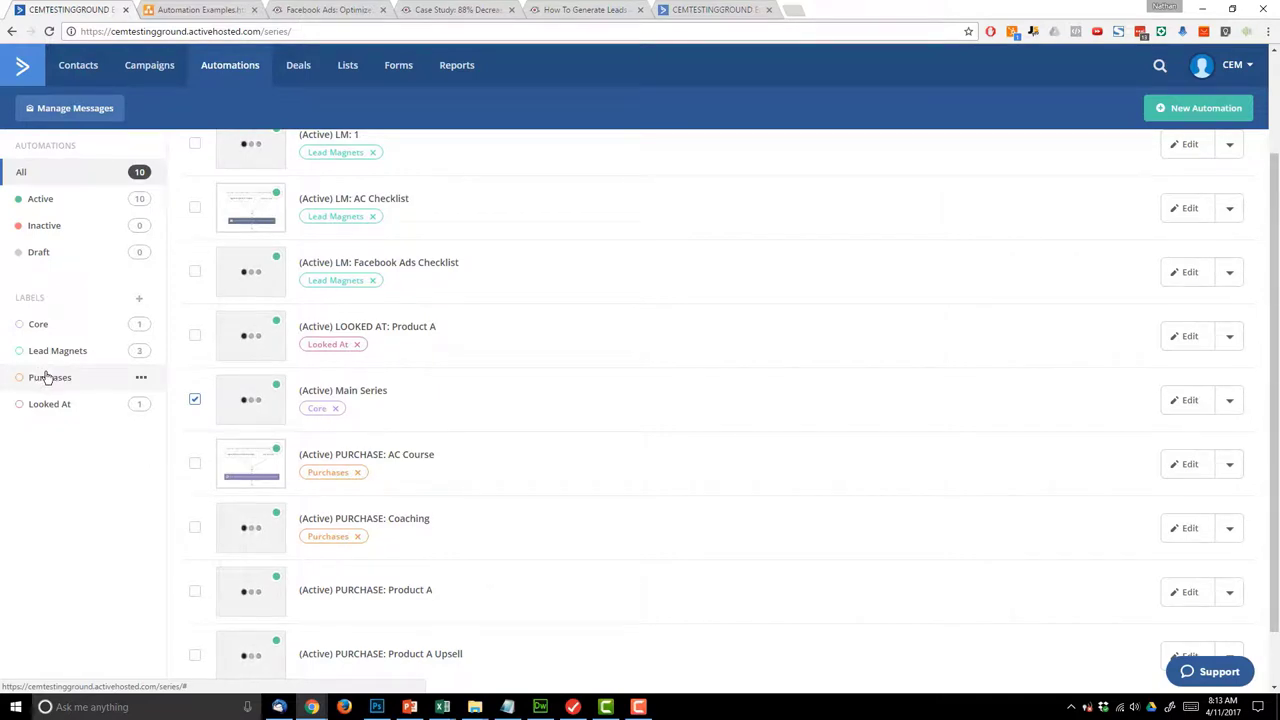
click(194, 400)
scroll(399, 304, up, 2)
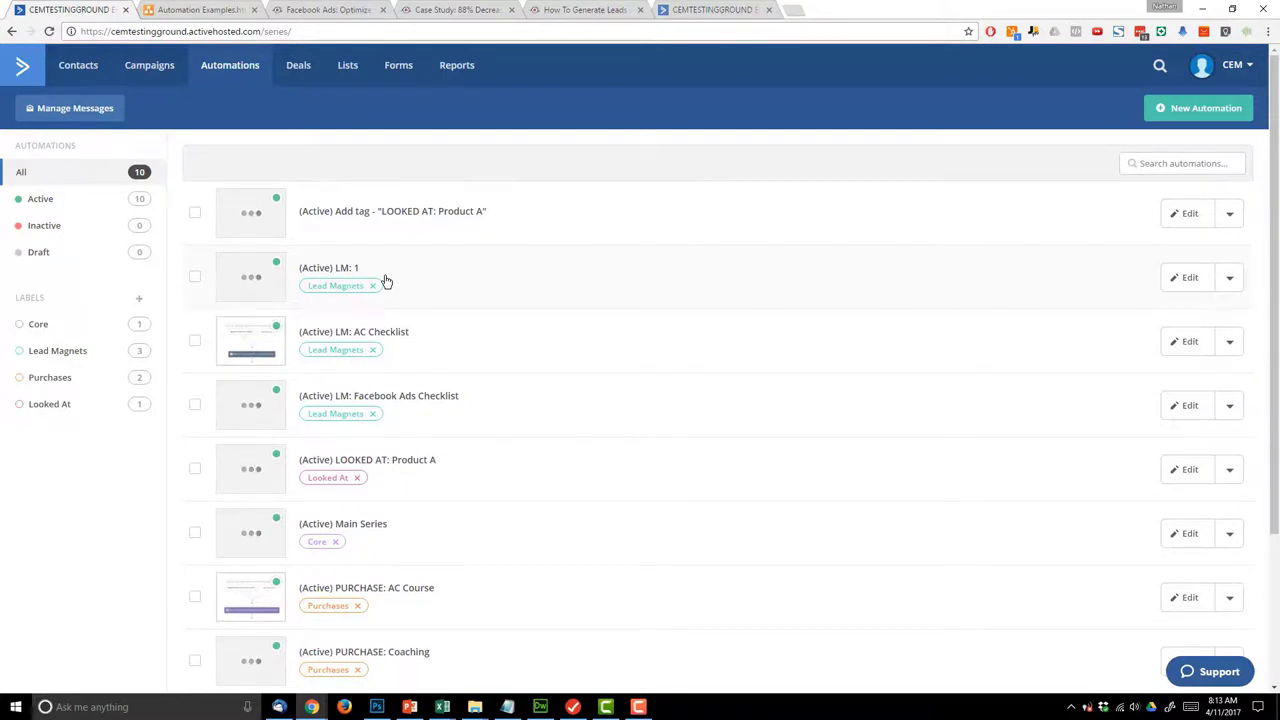
scroll(68, 527, down, 1)
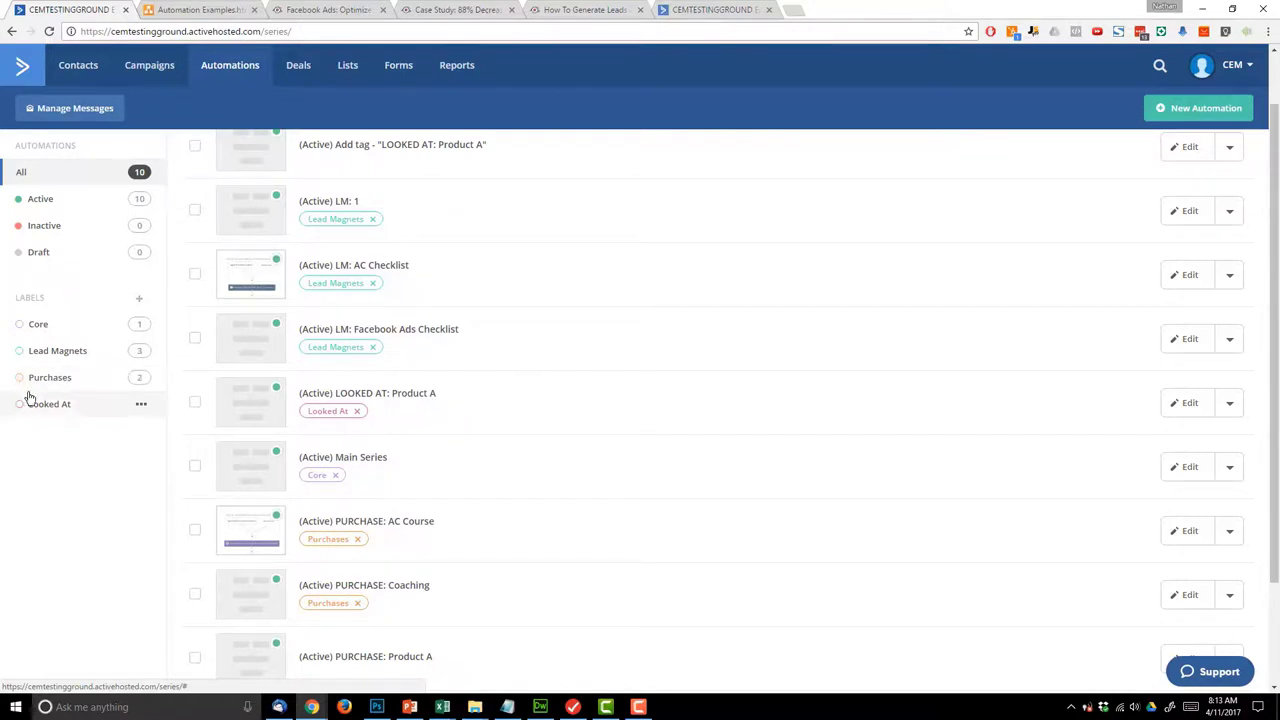
scroll(115, 463, up, 1)
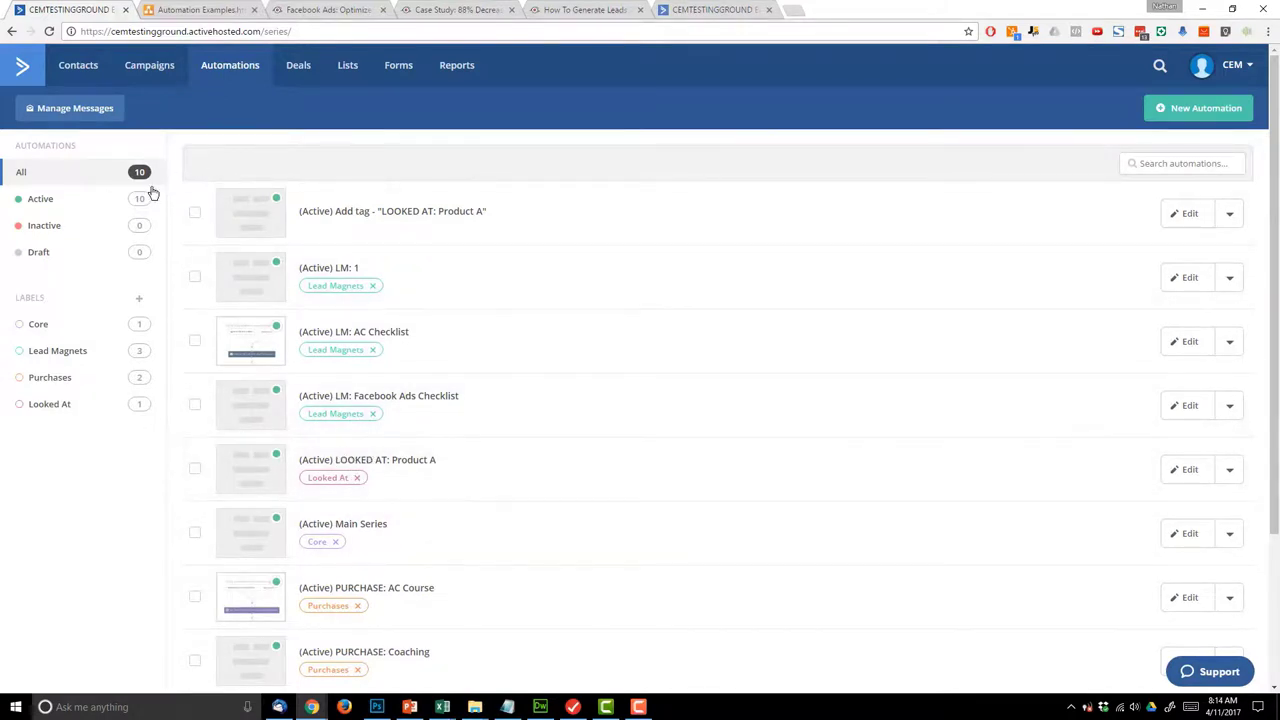
- Create a new yellow label named Add Tag "LOOKED AT"
click(139, 300)
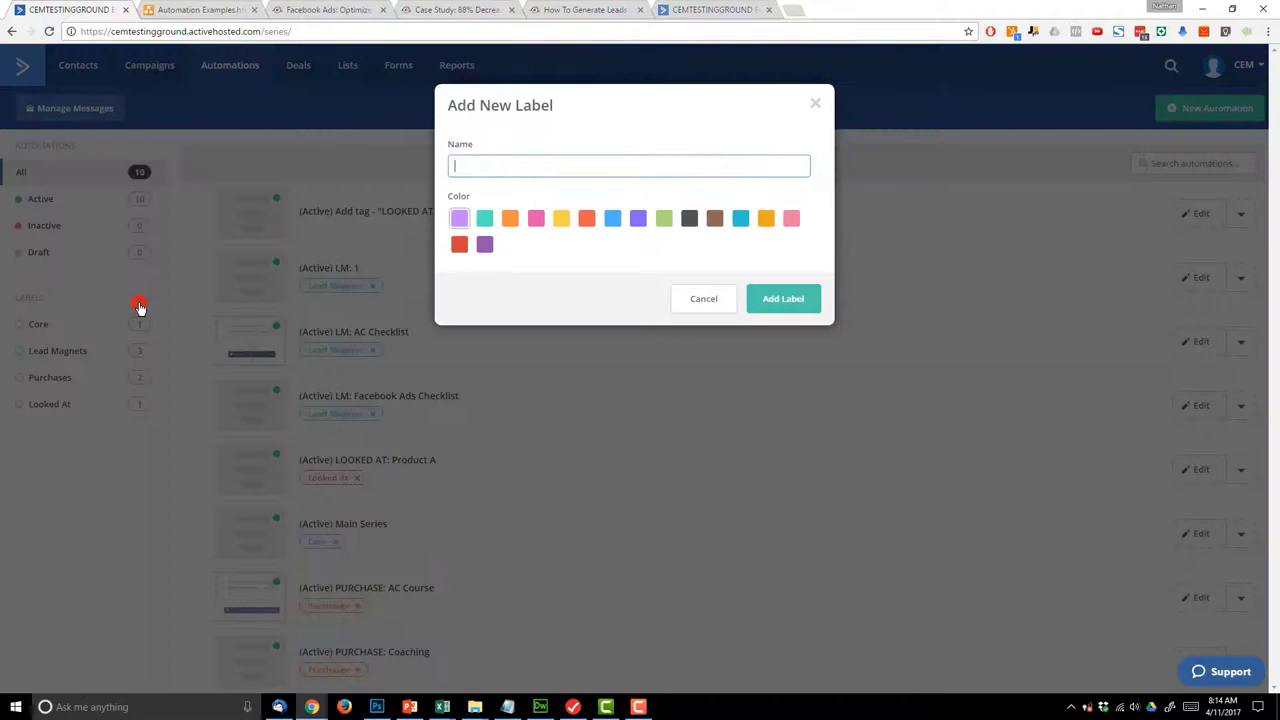
click(602, 166)
text(Add Tag "LOOKED AT)
click(557, 220)
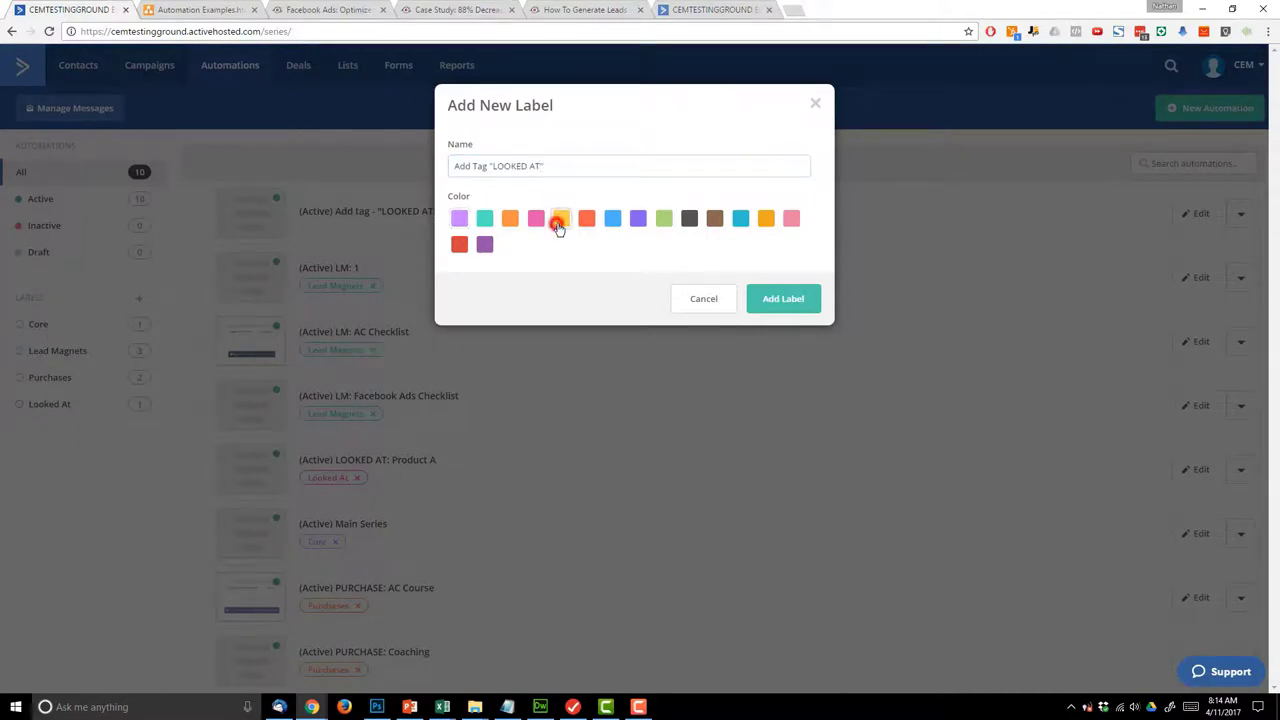
click(768, 299)
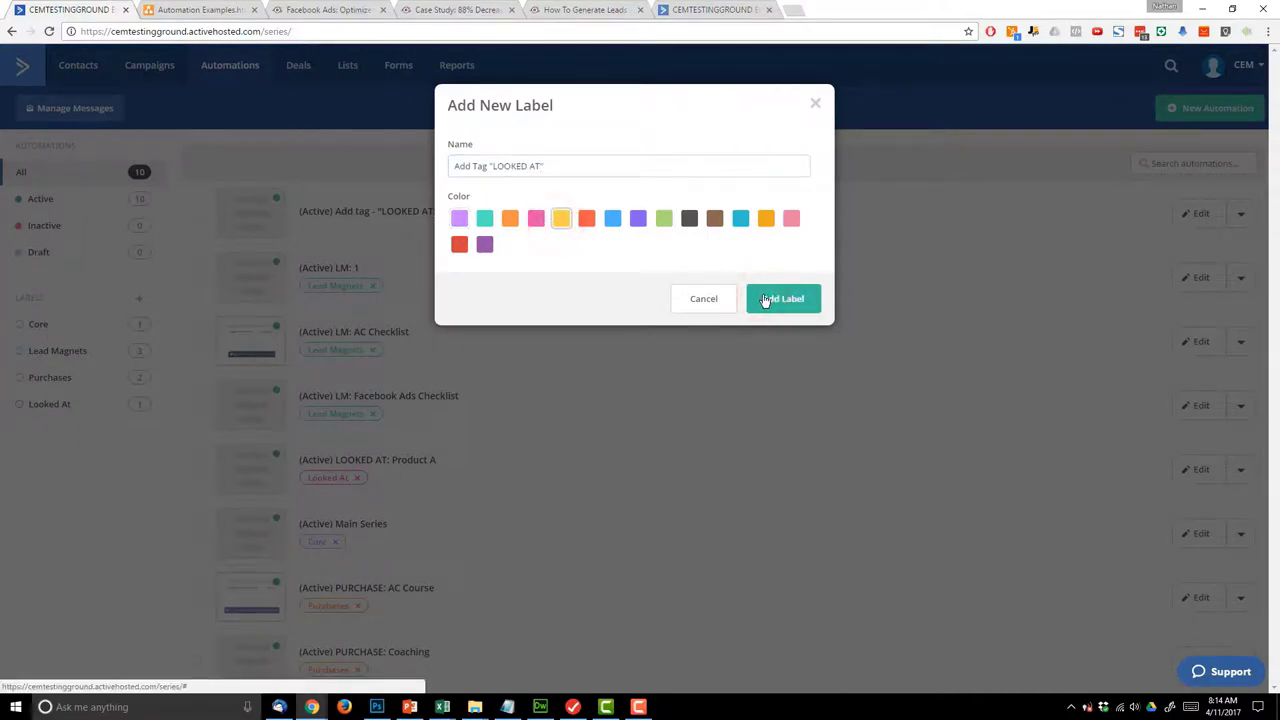
click(759, 312)
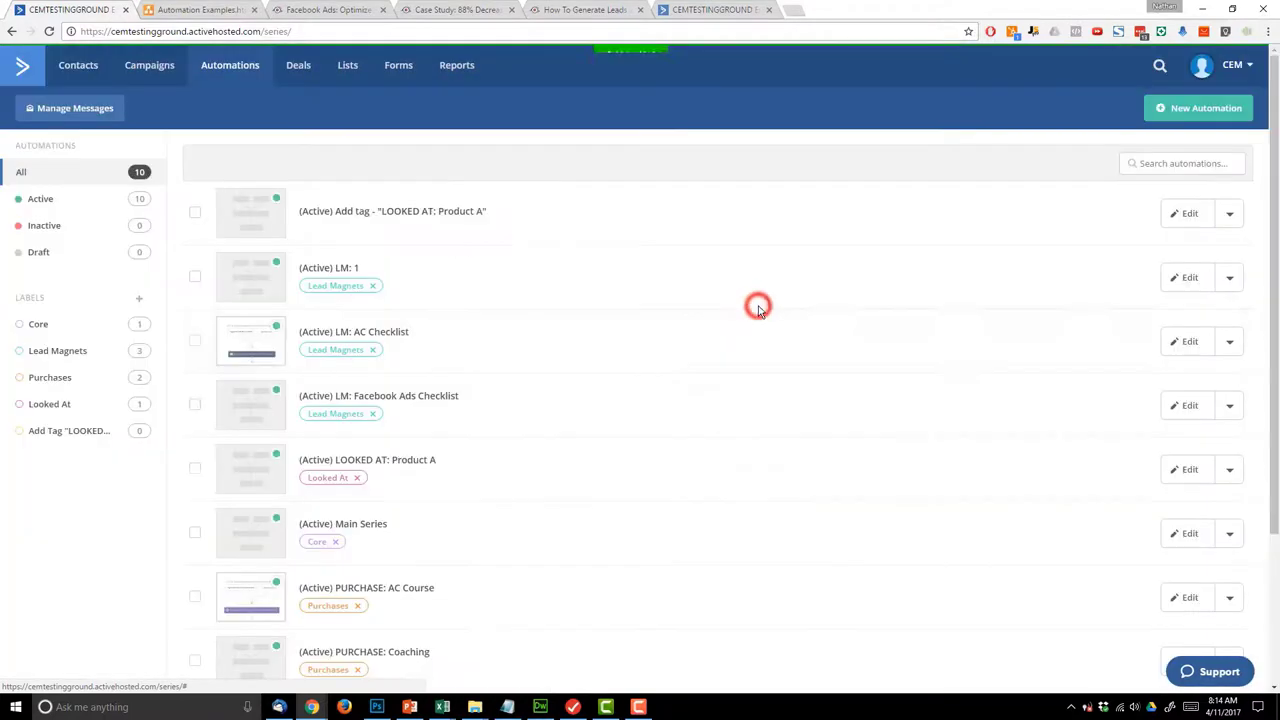
- Apply the new yellow label to the Add tag - LOOKED AT: Product A automation
click(194, 213)
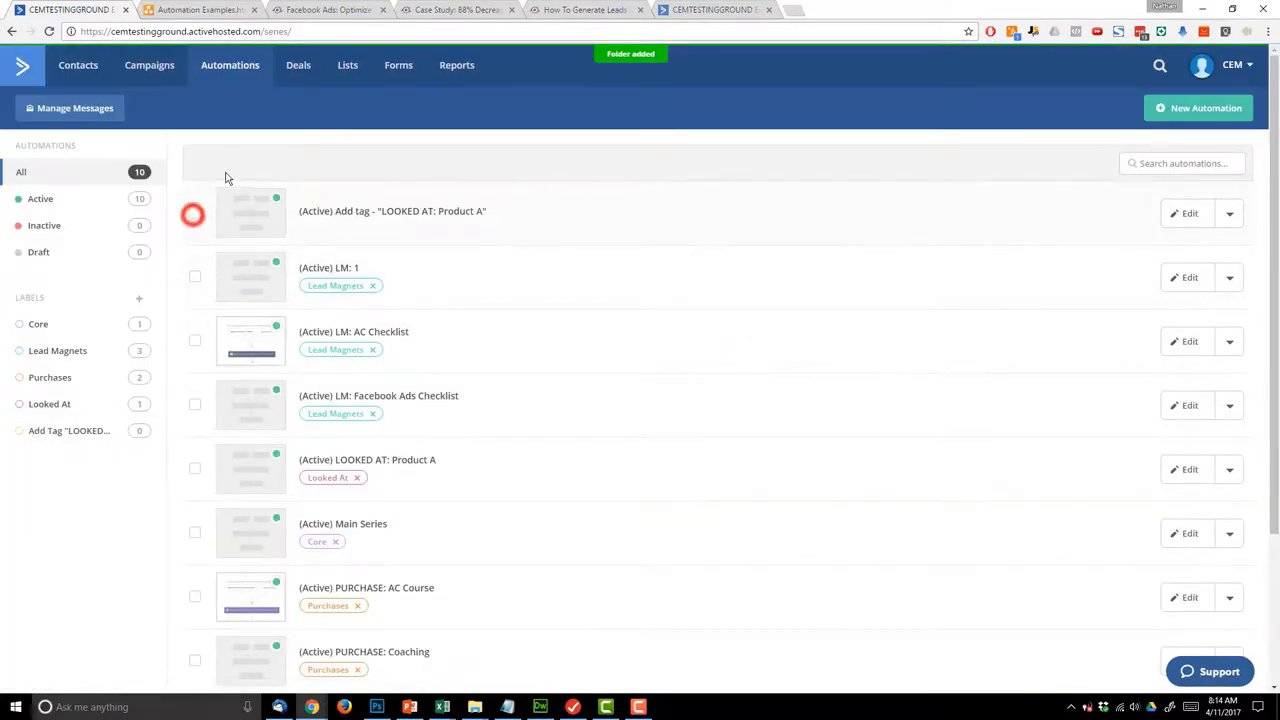
click(228, 165)
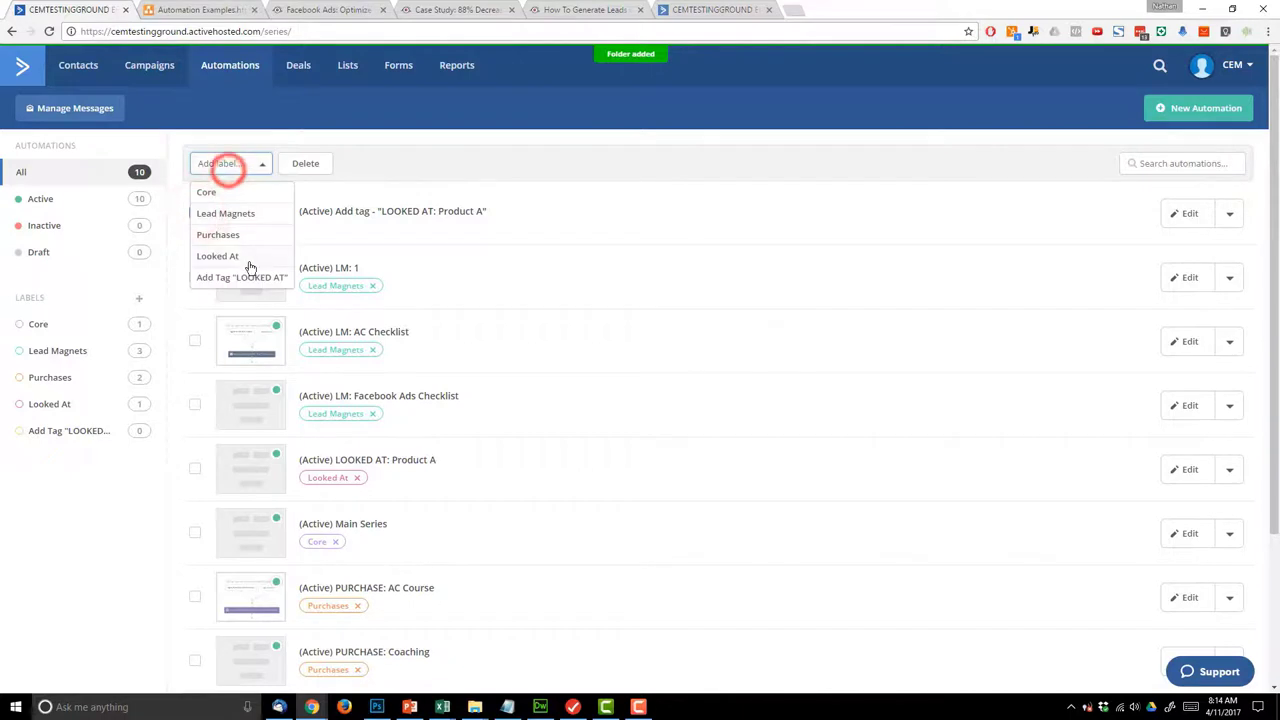
click(246, 274)
scroll(540, 370, down, 2)
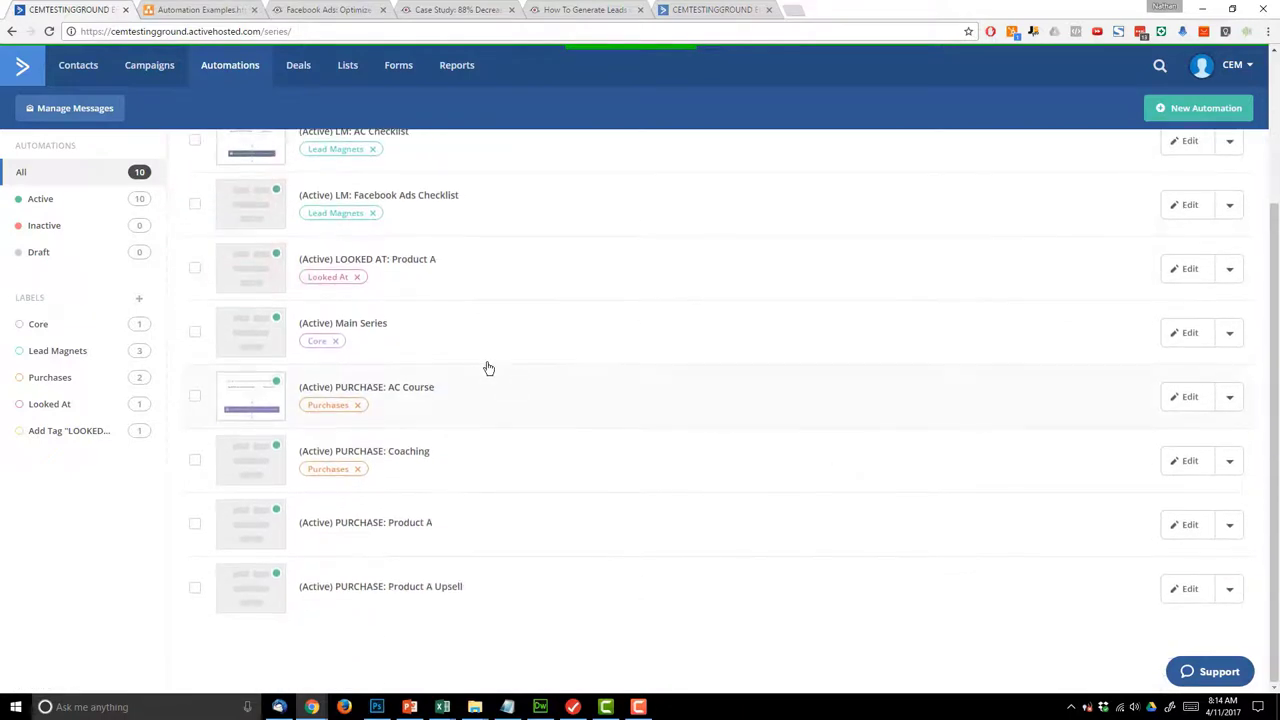
scroll(202, 300, up, 2)
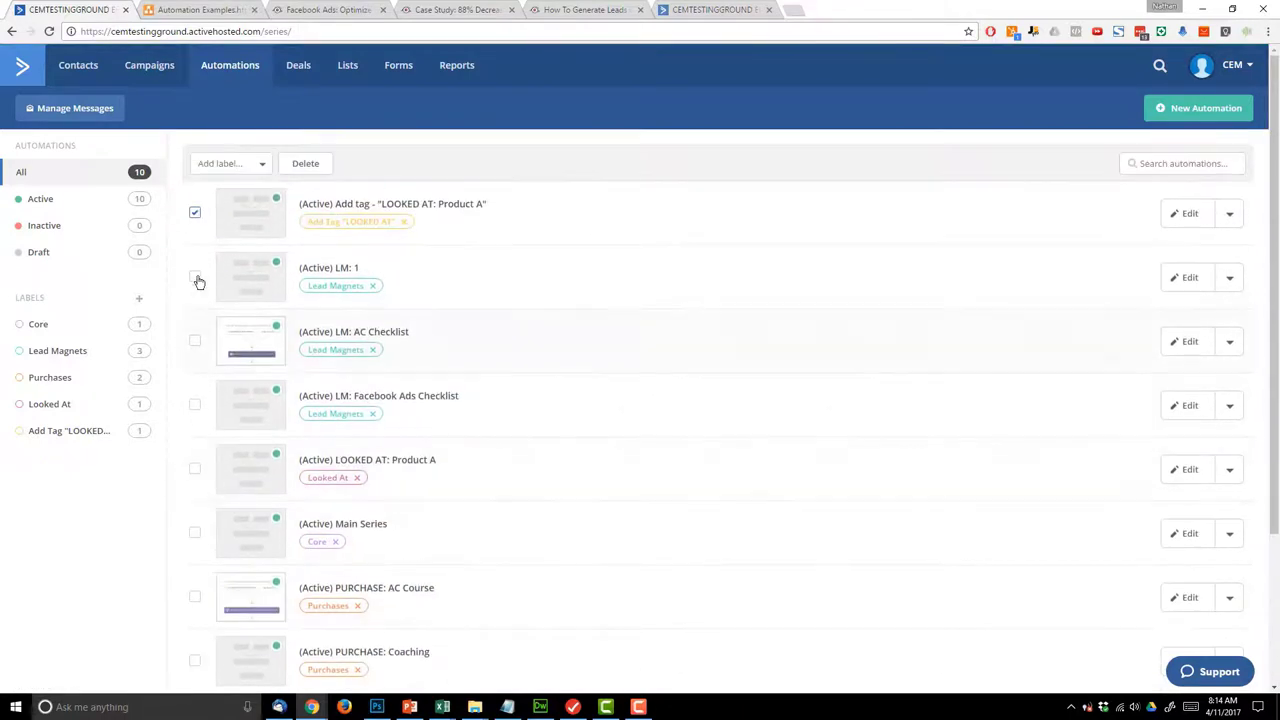
scroll(200, 400, down, 2)
scroll(214, 417, up, 2)
click(193, 216)
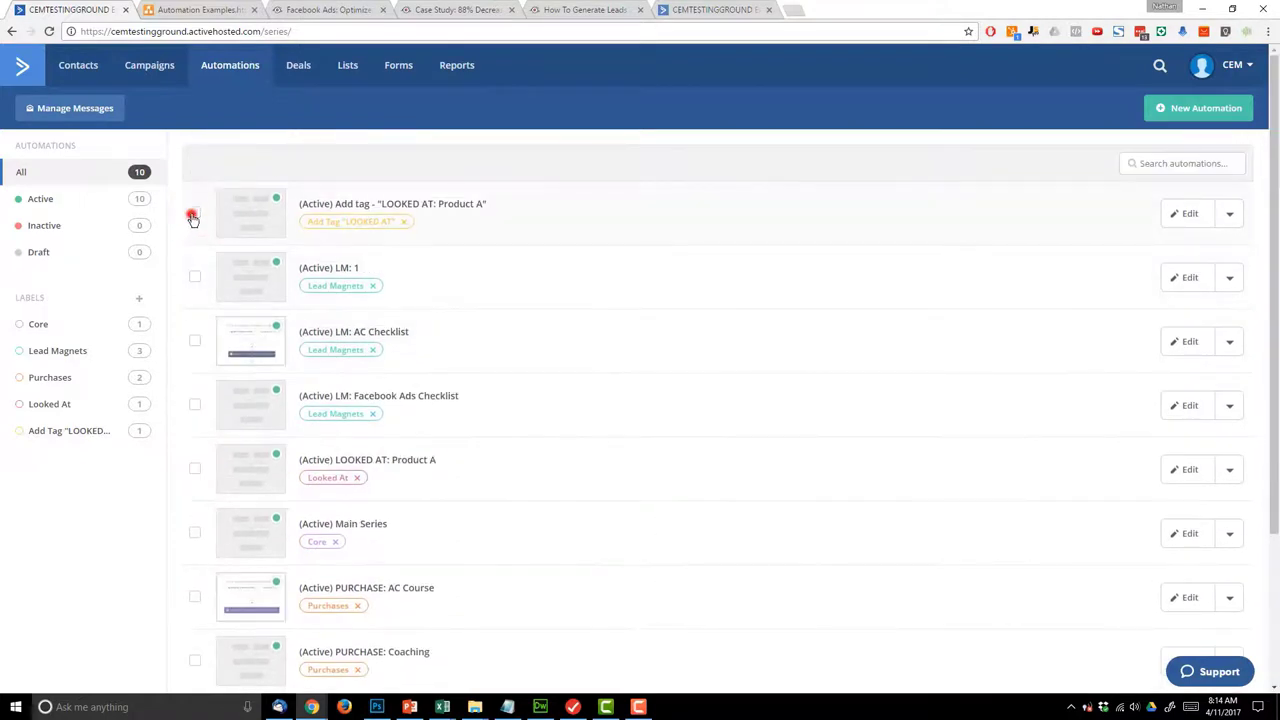
- Give PURCHASE: Product A and PURCHASE: Product A Upsell the Purchases label
scroll(198, 350, down, 2)
click(195, 524)
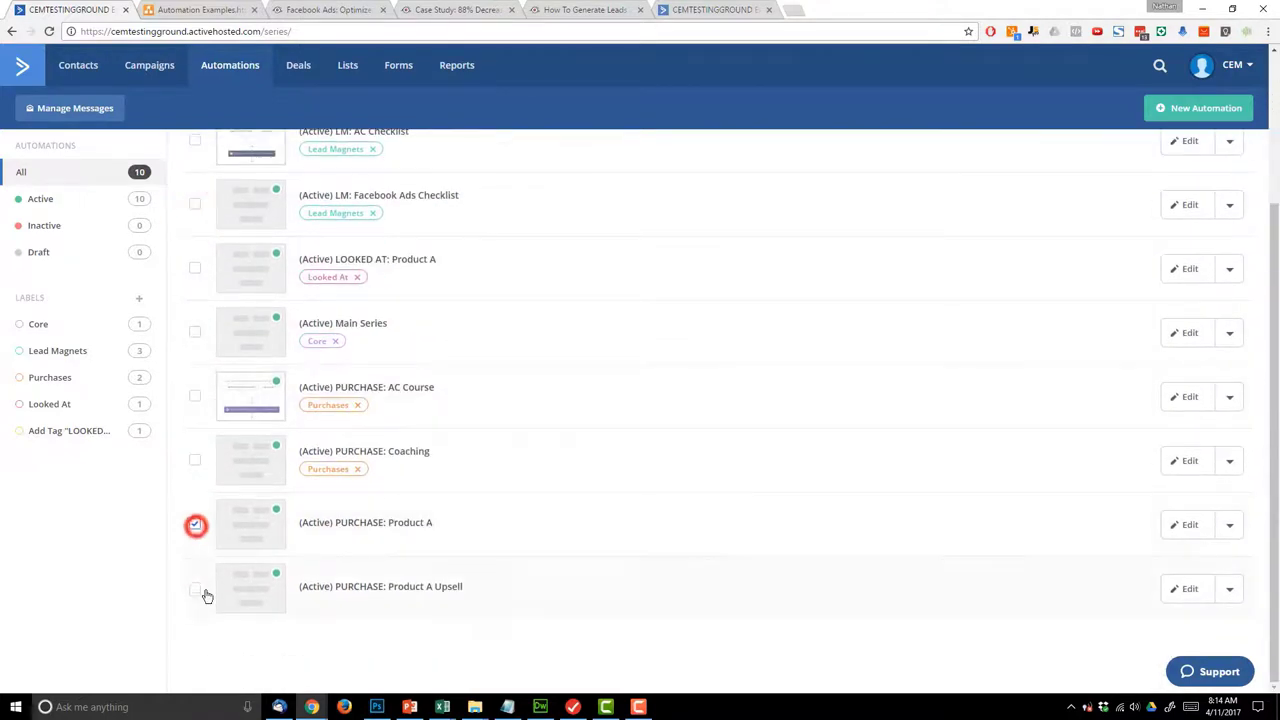
click(195, 590)
scroll(200, 580, up, 2)
click(238, 170)
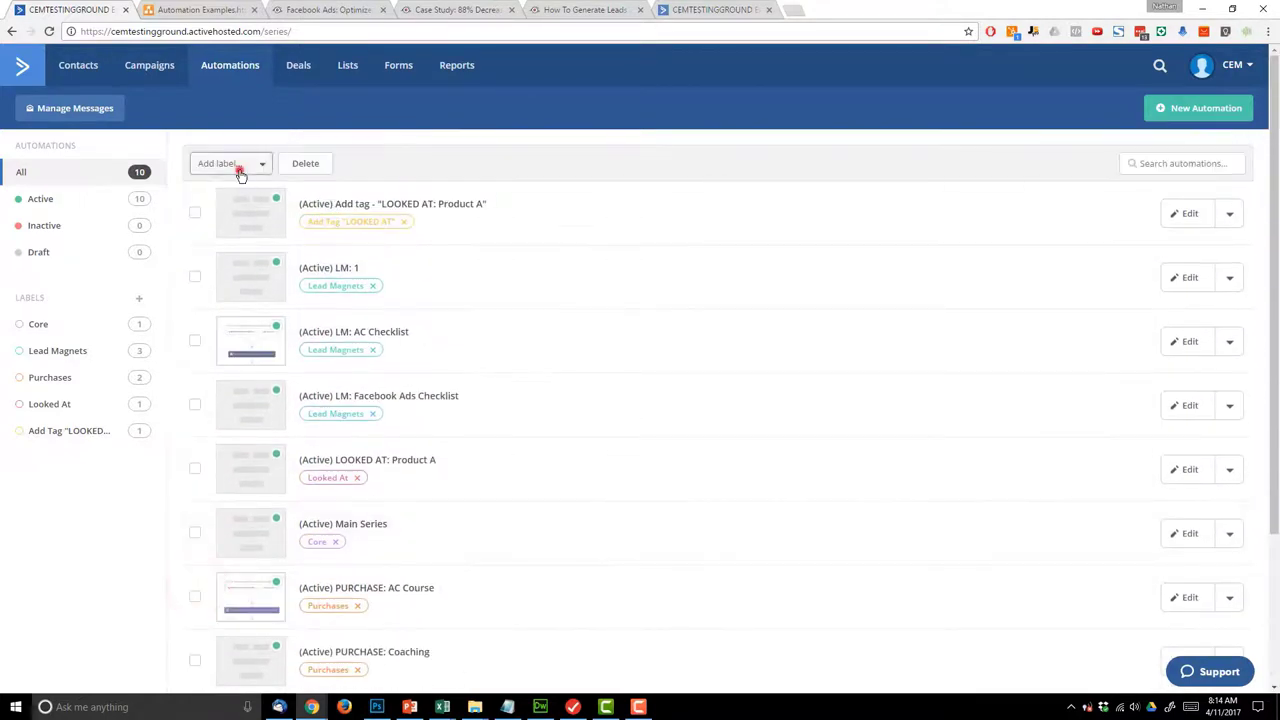
click(250, 234)
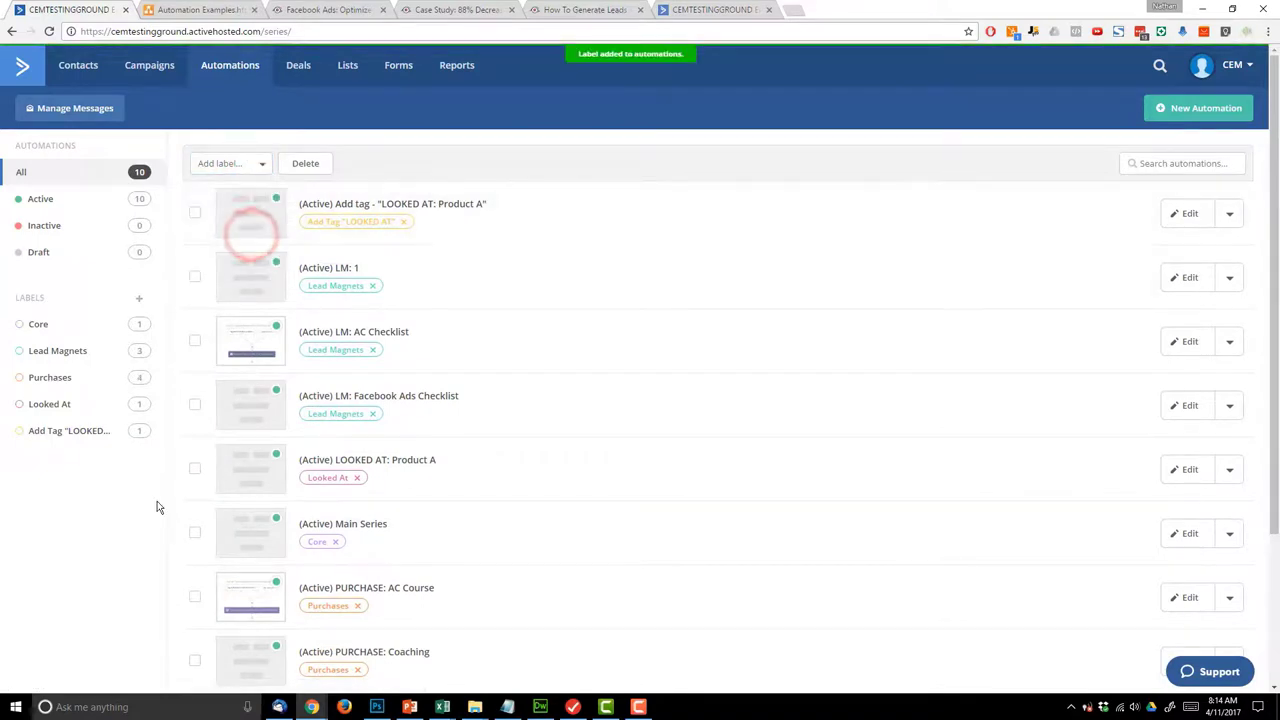
scroll(157, 505, down, 3)
- Filter the list by the Purchases, Lead Magnets, LOOKED AT and Core labels to check them
click(87, 376)
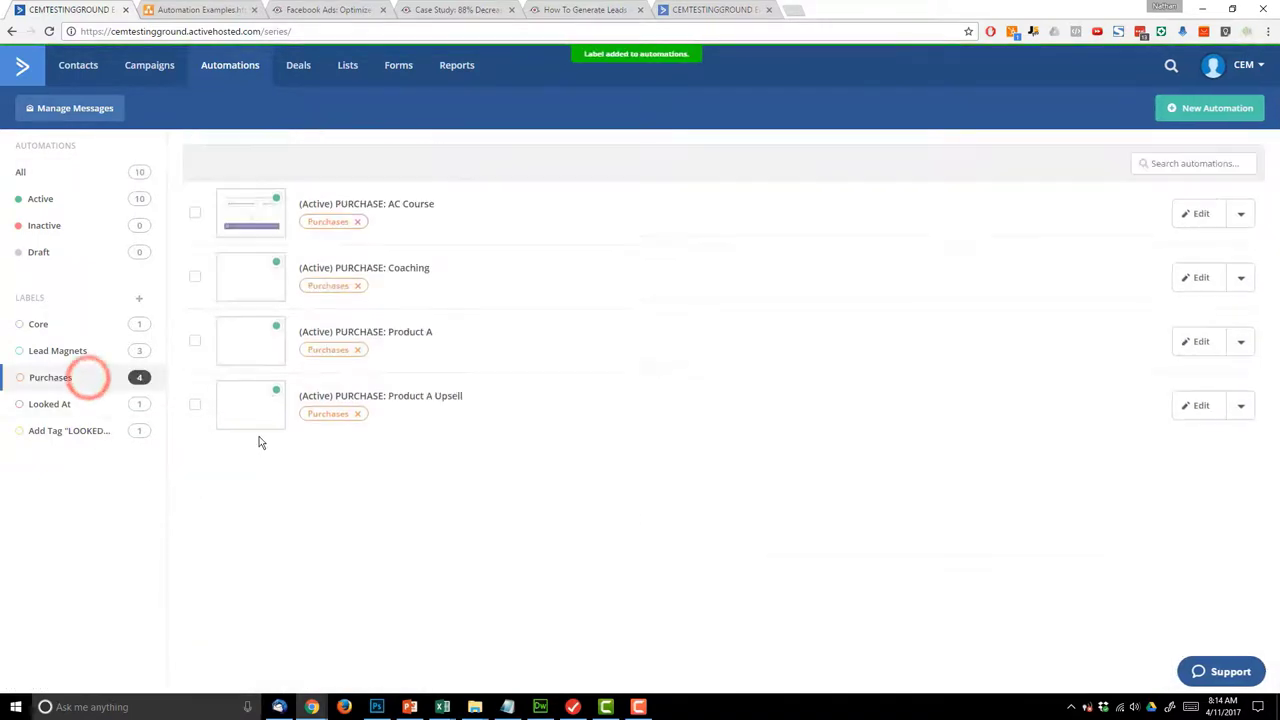
click(58, 351)
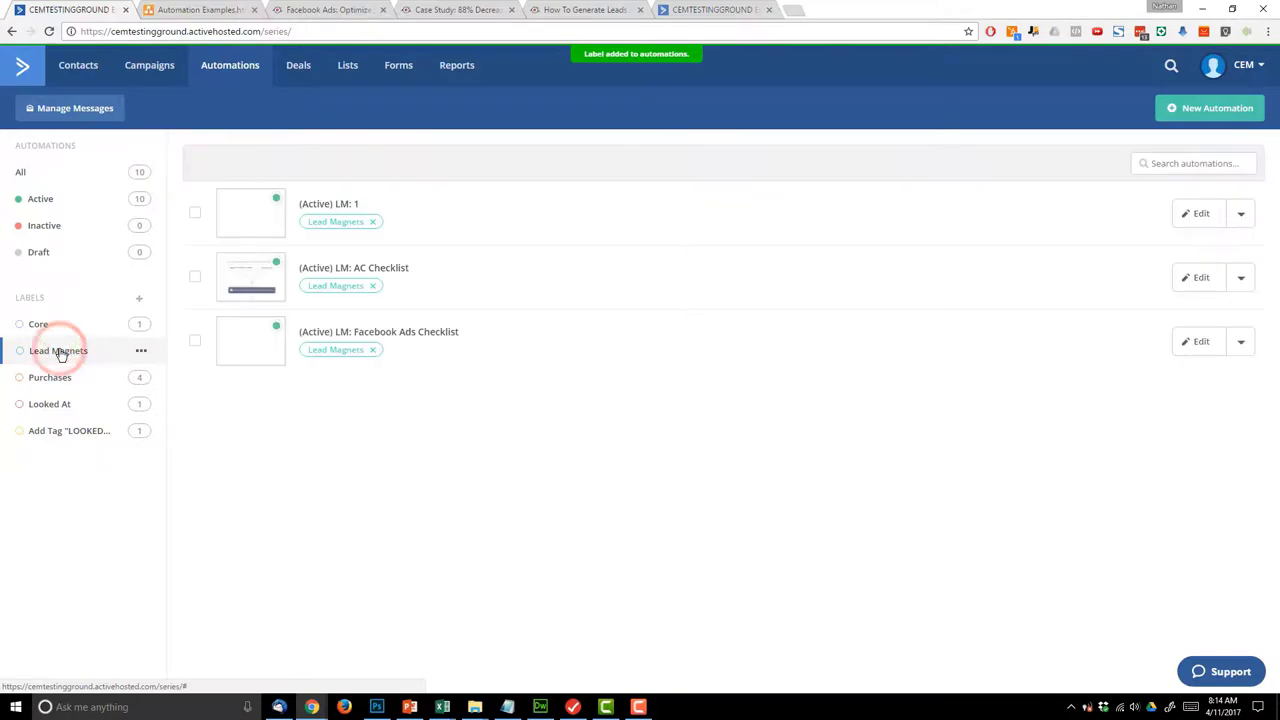
click(77, 430)
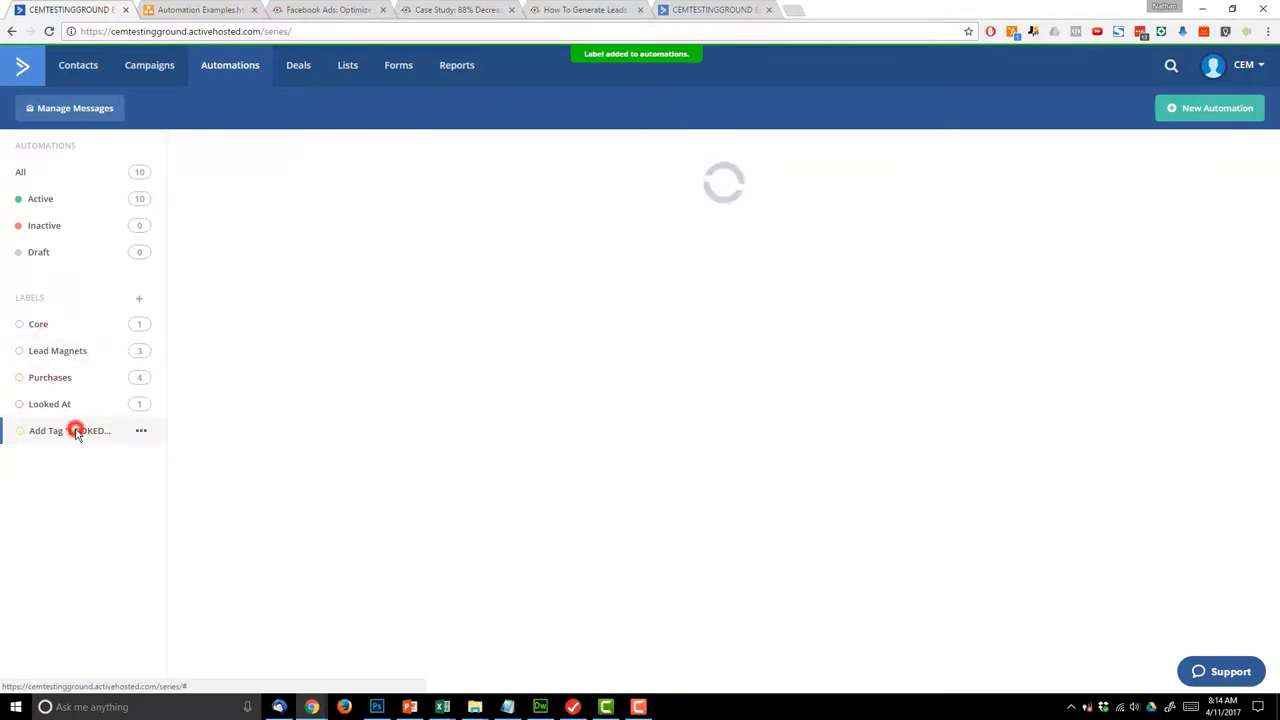
click(45, 324)
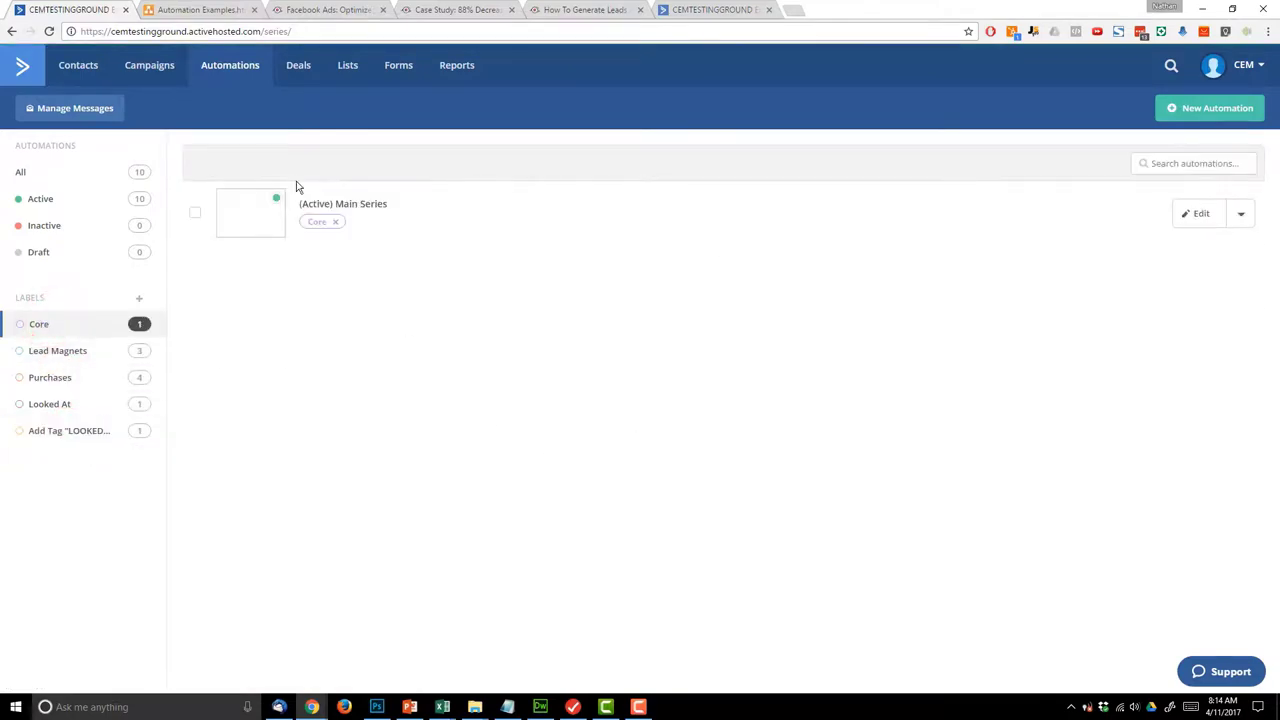
click(200, 9)
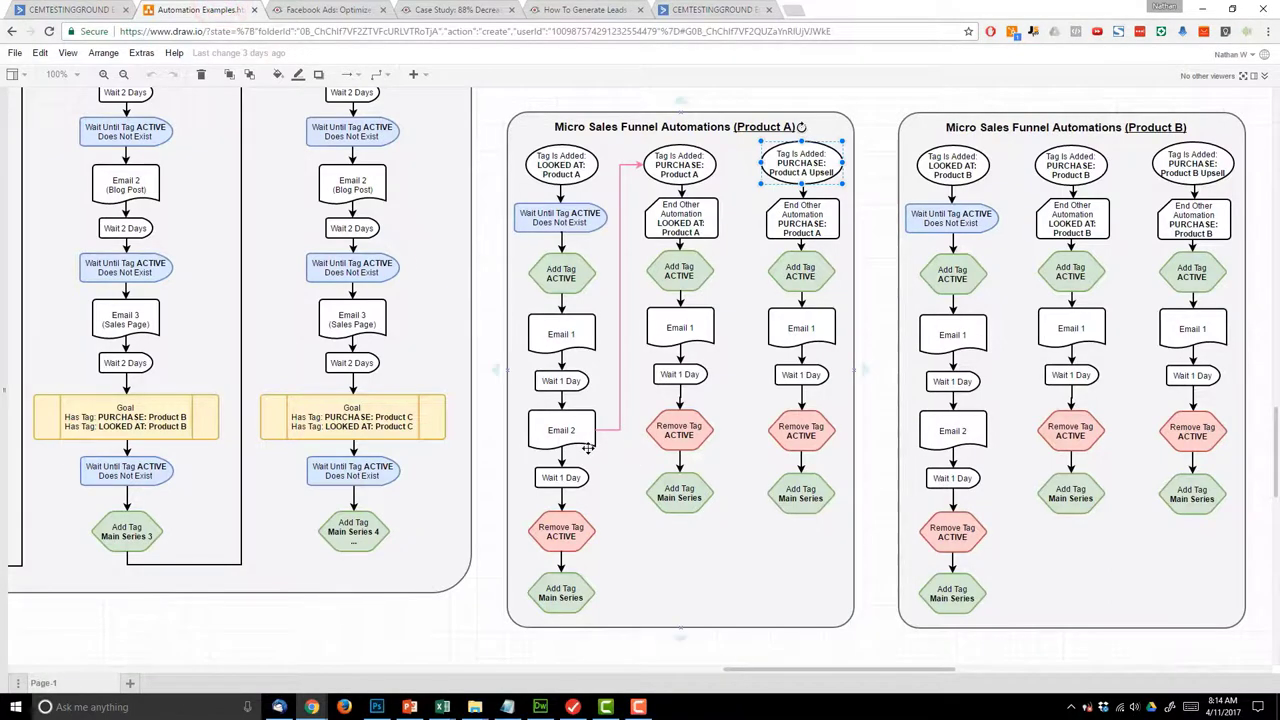
- Zoom the draw.io plan out to 50% and centre the full funnel diagram
scroll(504, 443, down, 2)
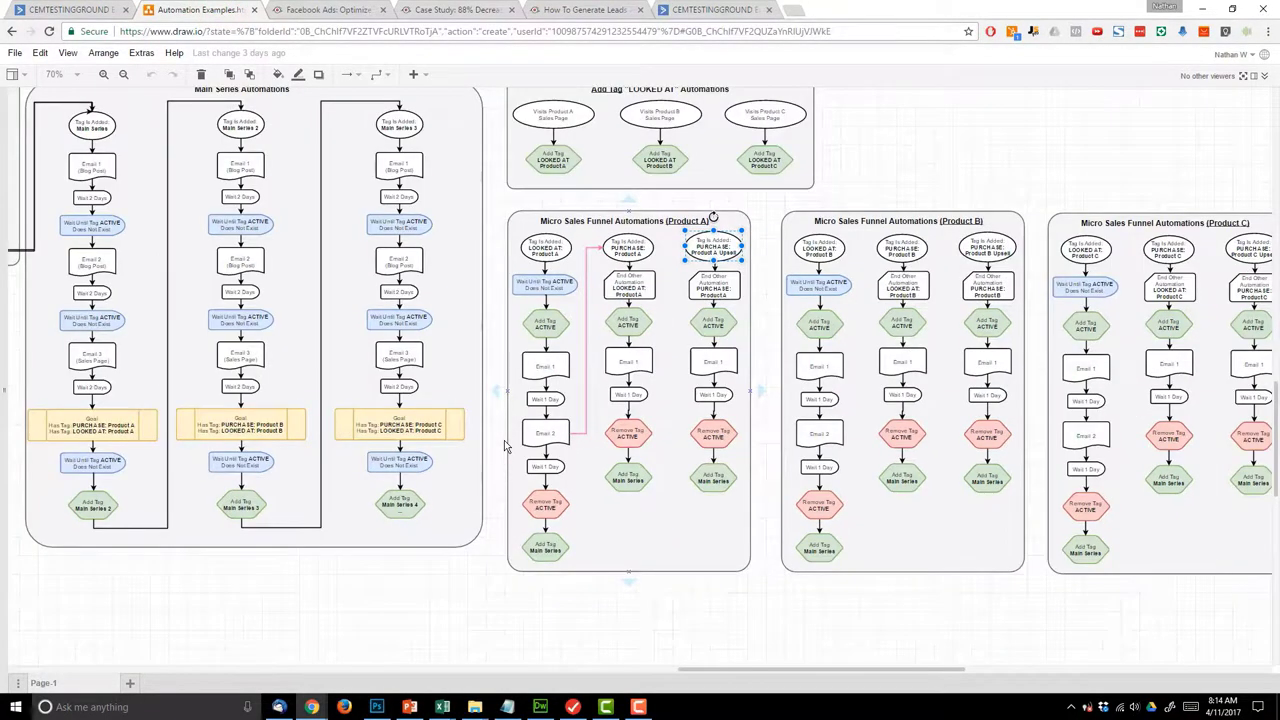
scroll(504, 445, down, 2)
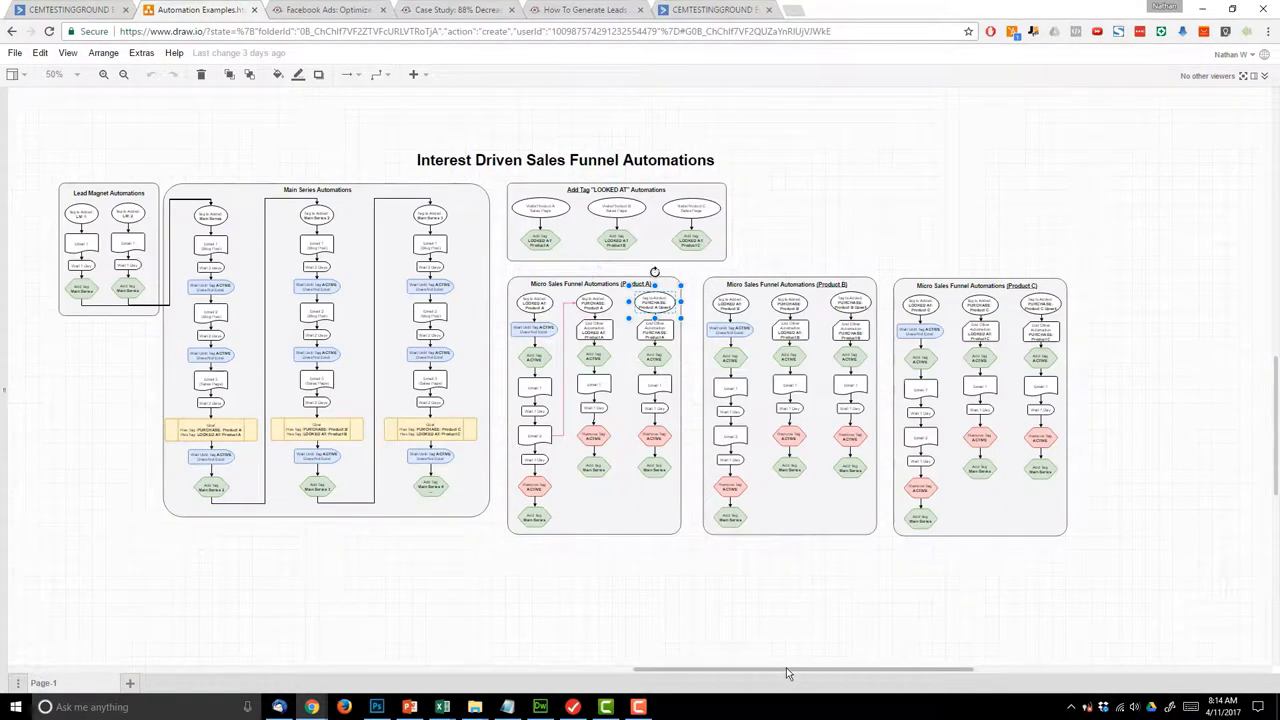
drag(786, 669, 762, 669)
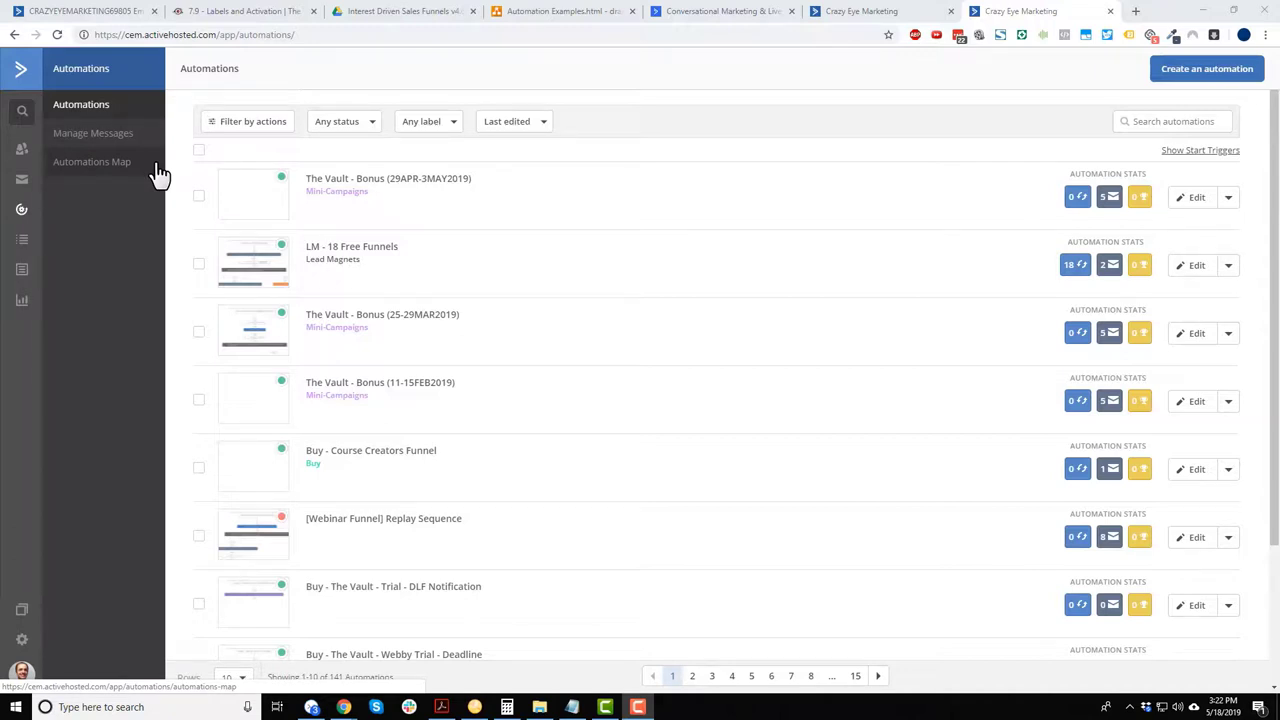
scroll(477, 358, down, 2)
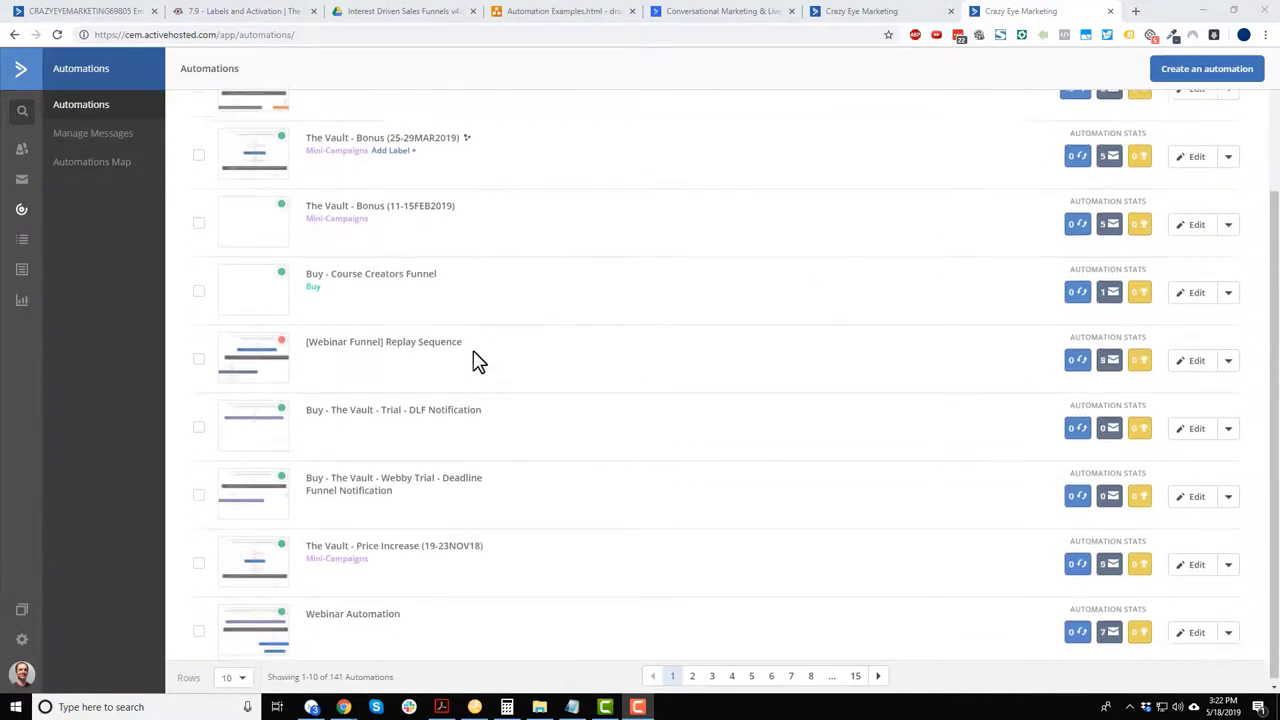
scroll(557, 425, up, 1)
scroll(560, 428, up, 2)
scroll(717, 549, down, 1)
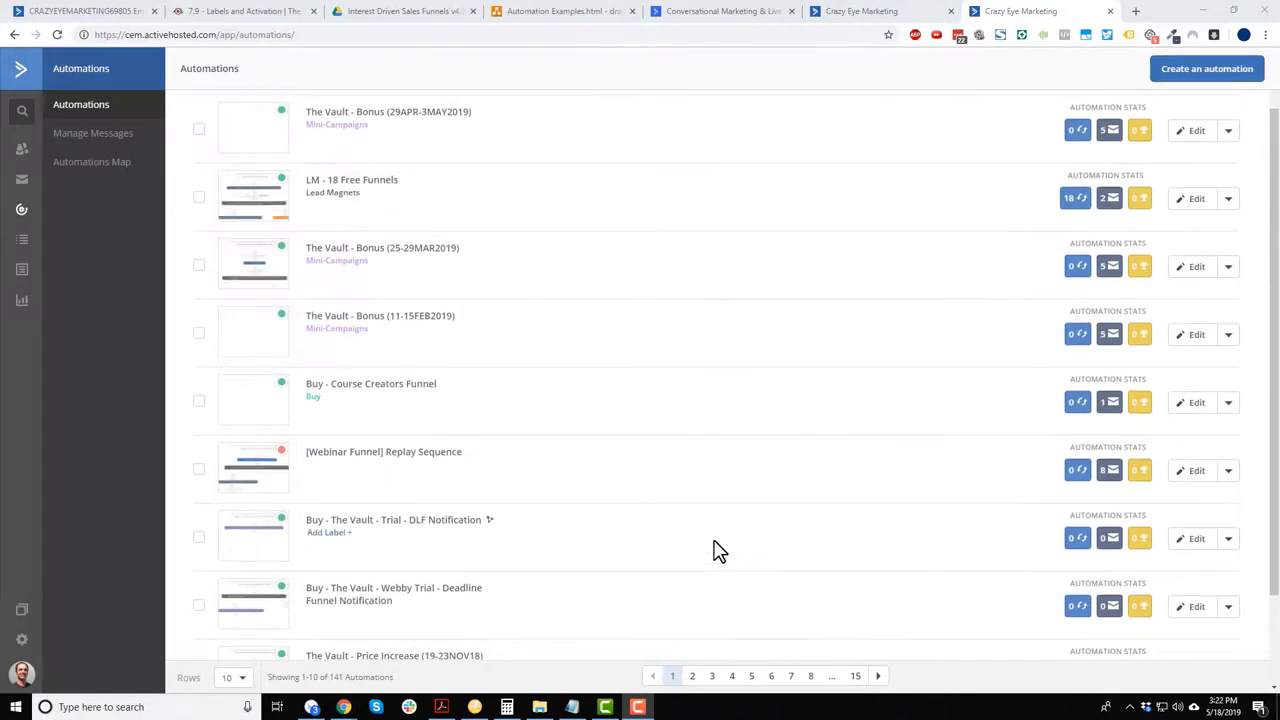
scroll(648, 475, up, 1)
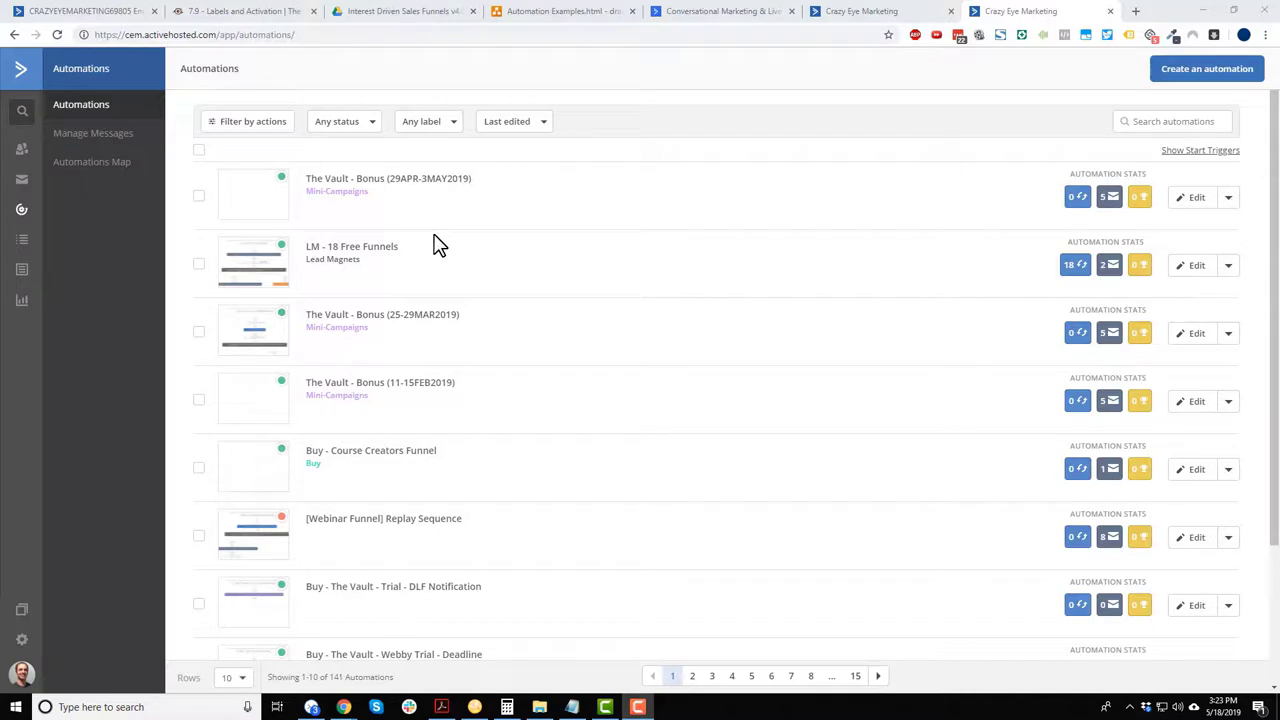
- Open the Automations Map and pan around the full map of automation connections
mouse_move(363, 218)
click(77, 172)
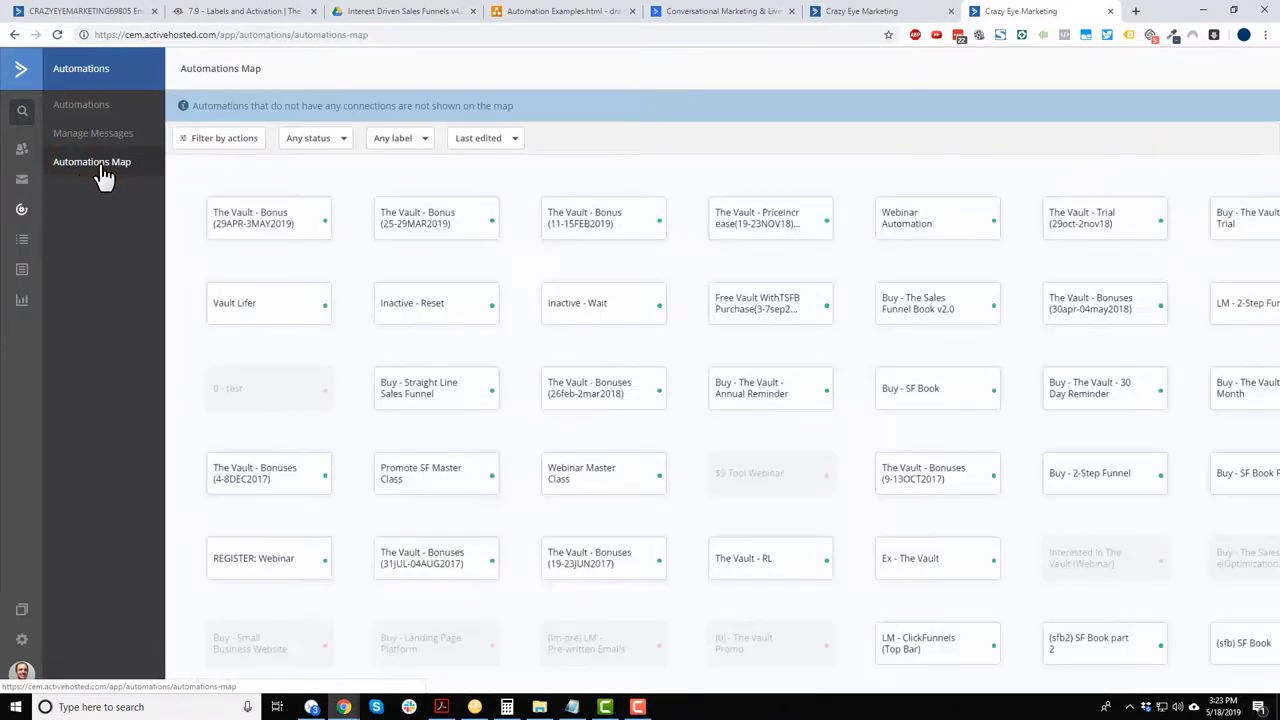
scroll(783, 186, down, 3)
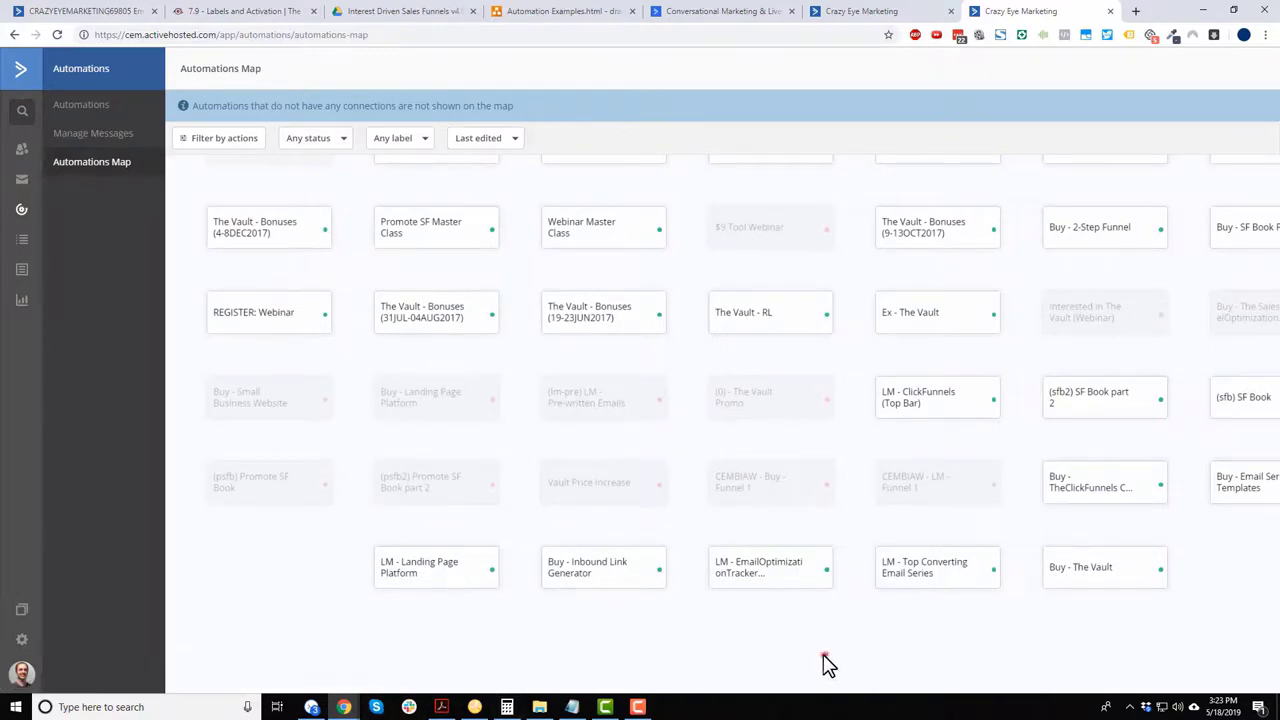
click(825, 655)
scroll(1270, 486, right, 3)
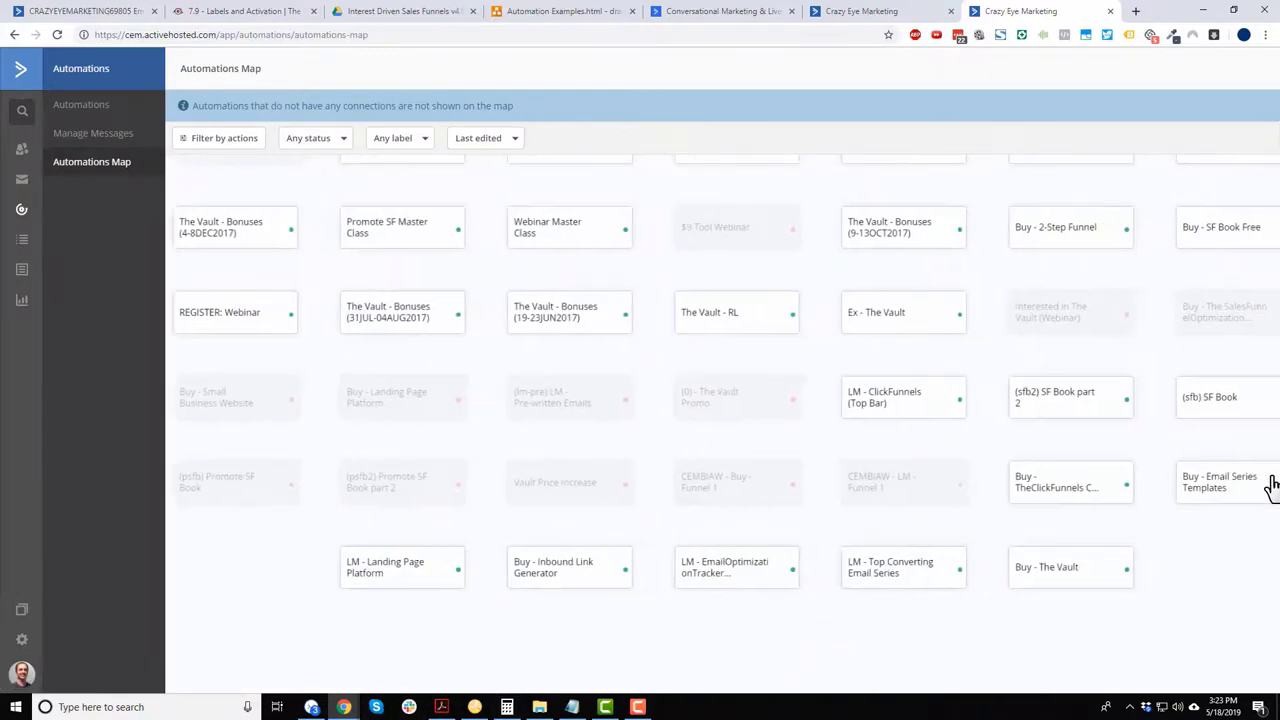
scroll(1270, 486, right, 2)
scroll(1270, 486, up, 3)
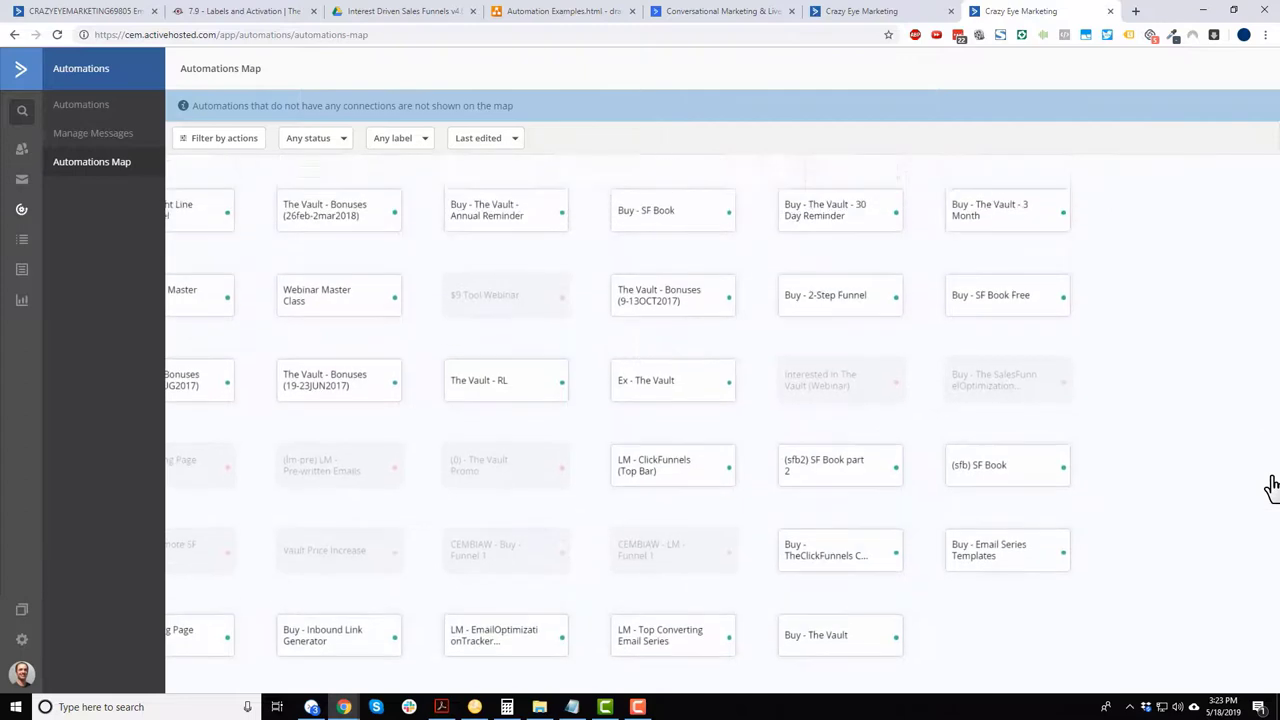
scroll(858, 170, left, 3)
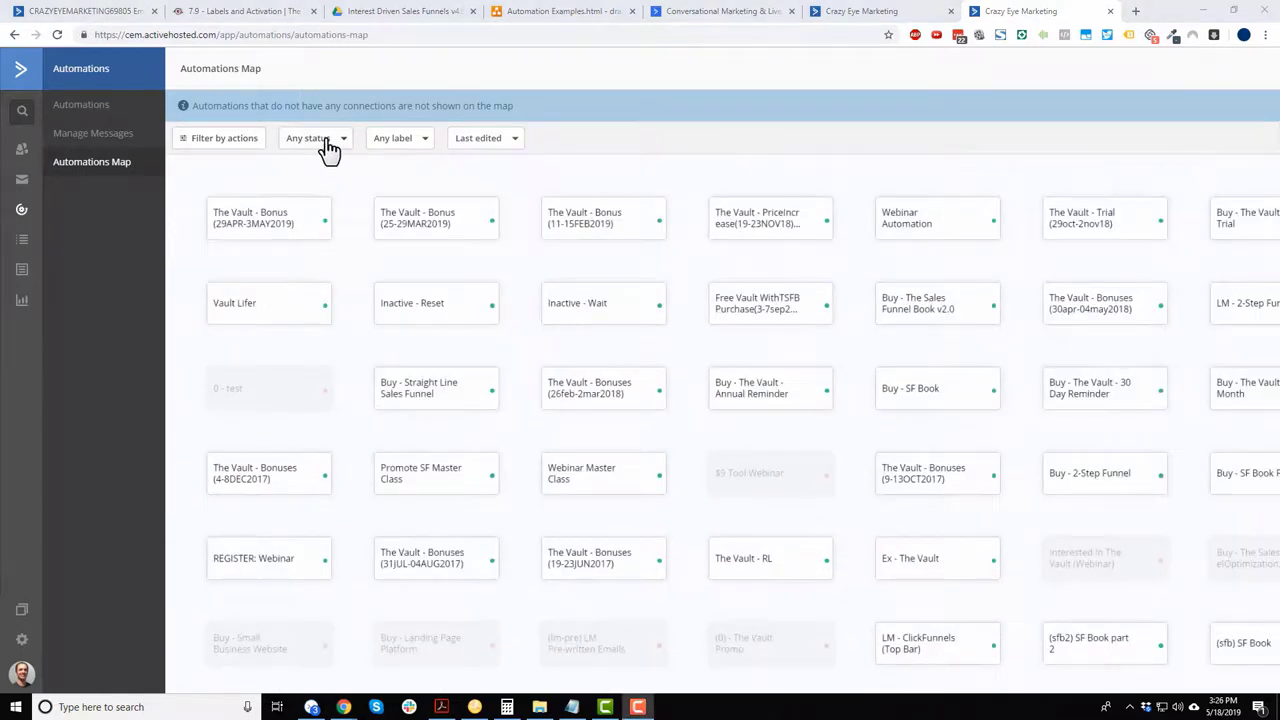
- Filter the map to Lead Magnets and show LM - 18 Free Funnels linking to LM to #1 and Inactive - Reset
click(398, 145)
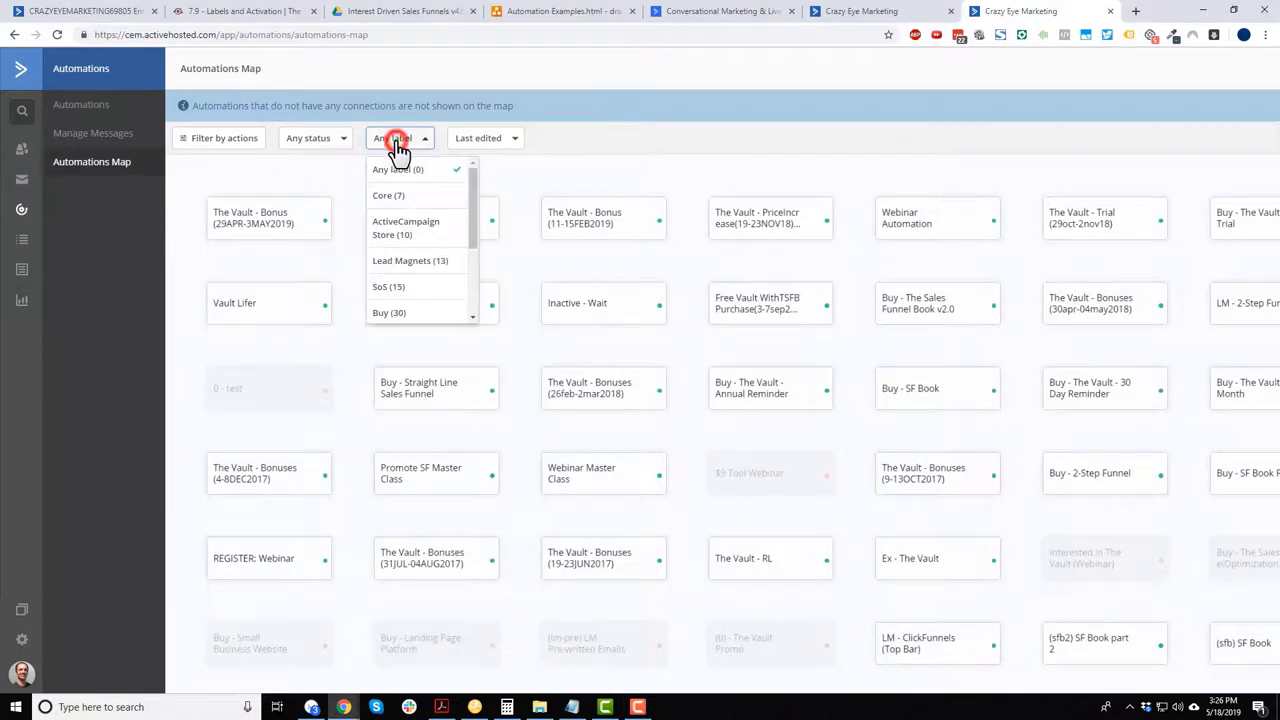
click(429, 269)
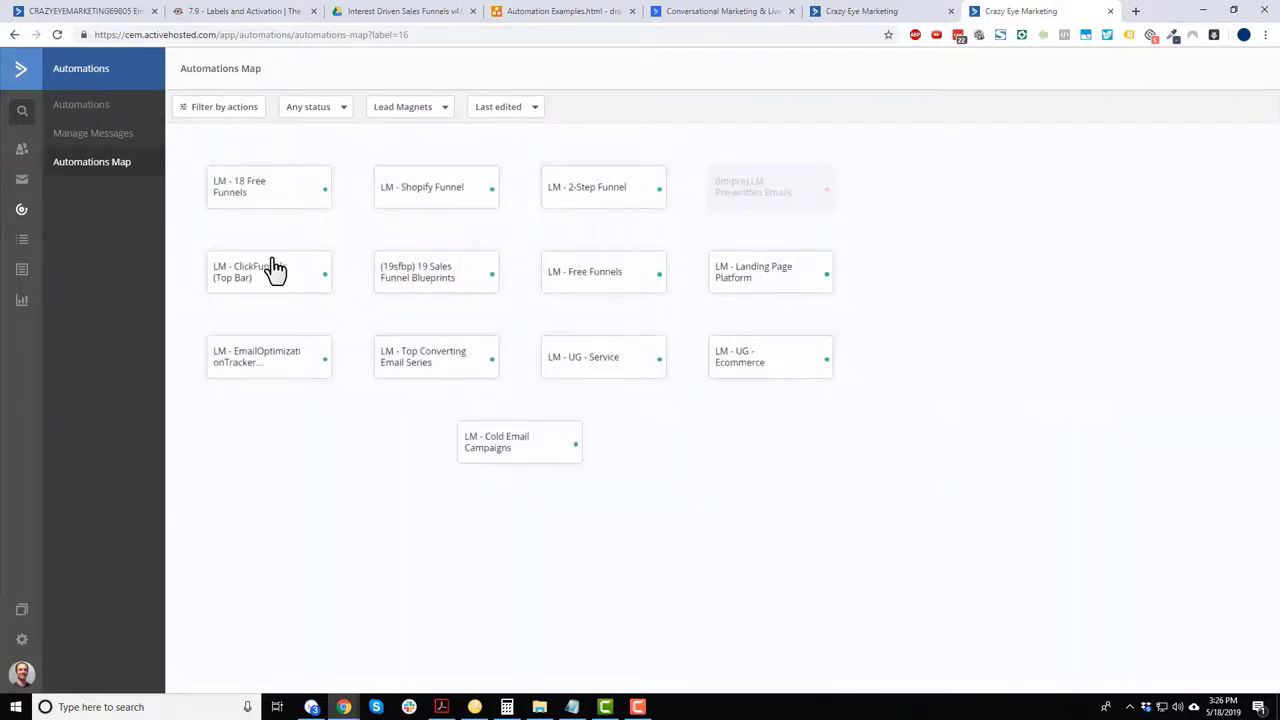
click(273, 200)
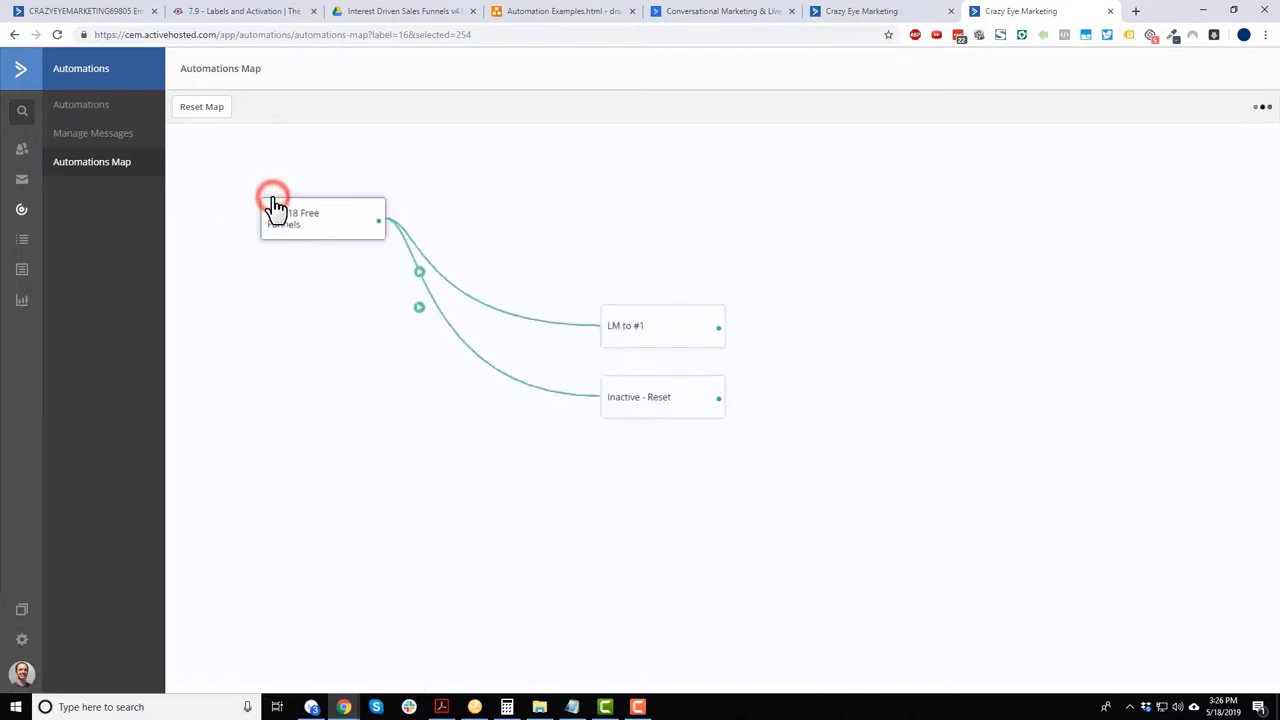
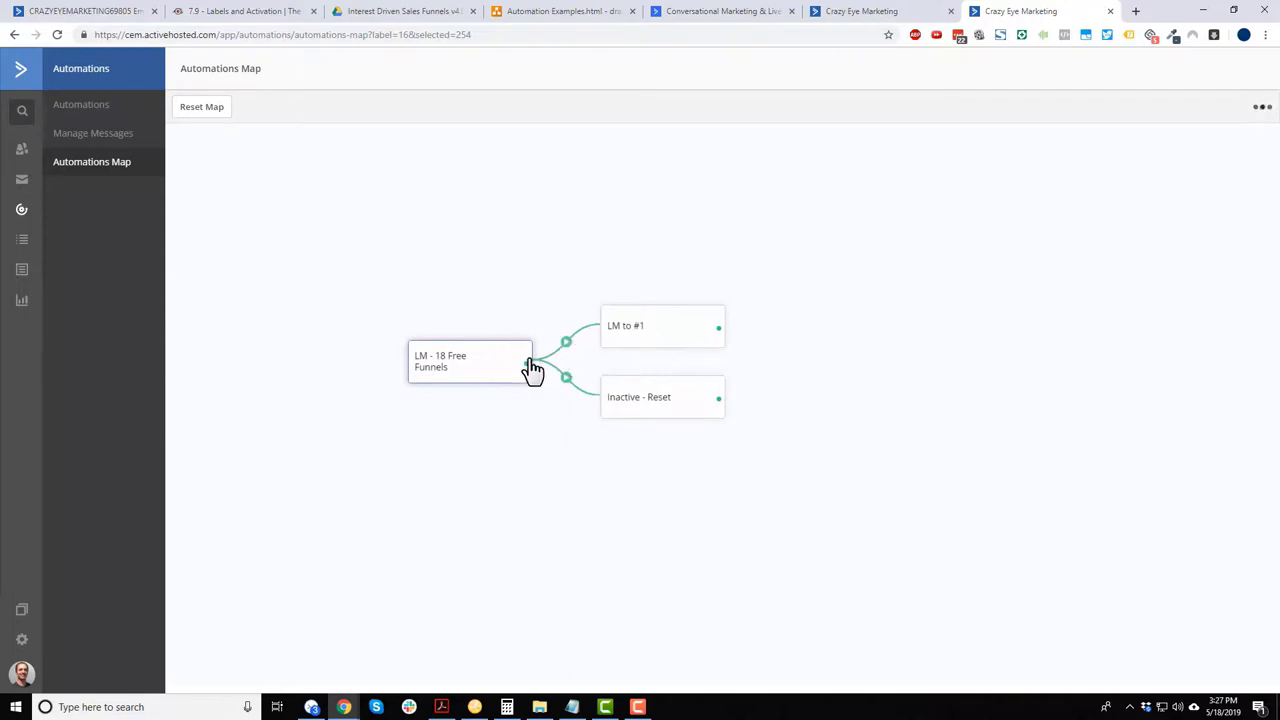
- Centre the map on LM to #1, DMS, Sales Funnel Book, Business, Sales Funnels, Automation, Facebook, then Optimization
click(639, 347)
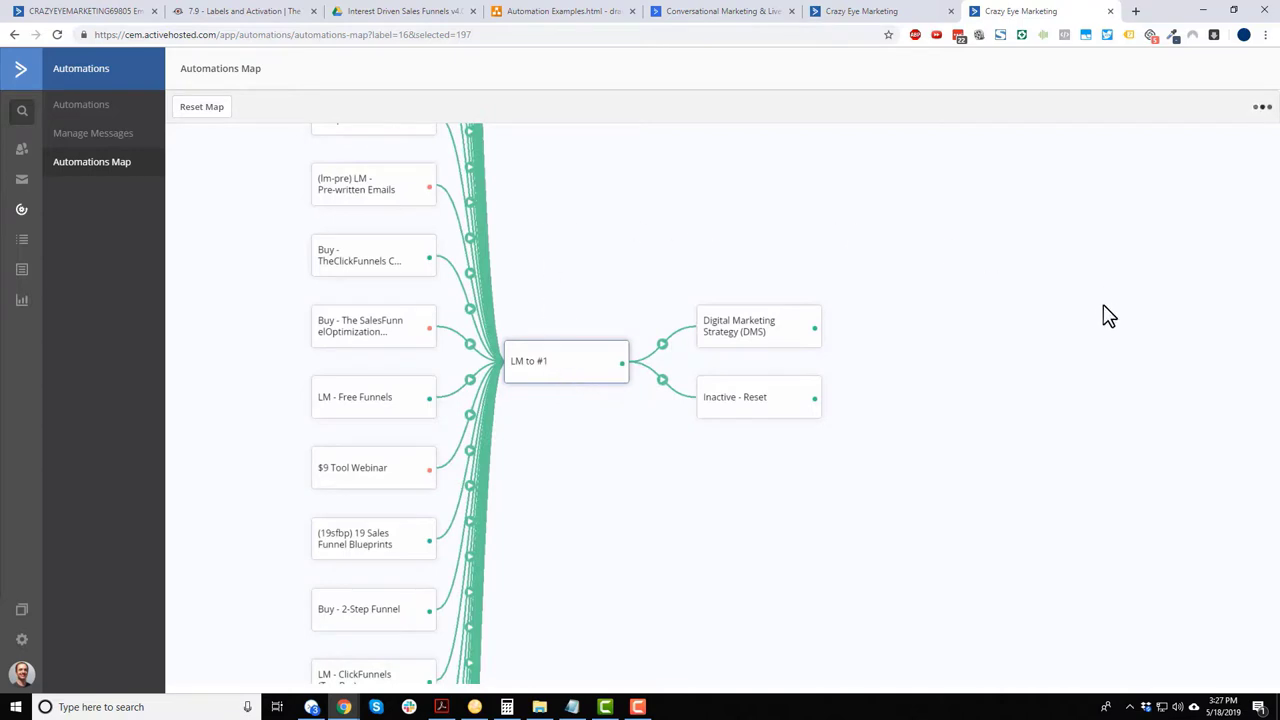
click(571, 178)
click(745, 338)
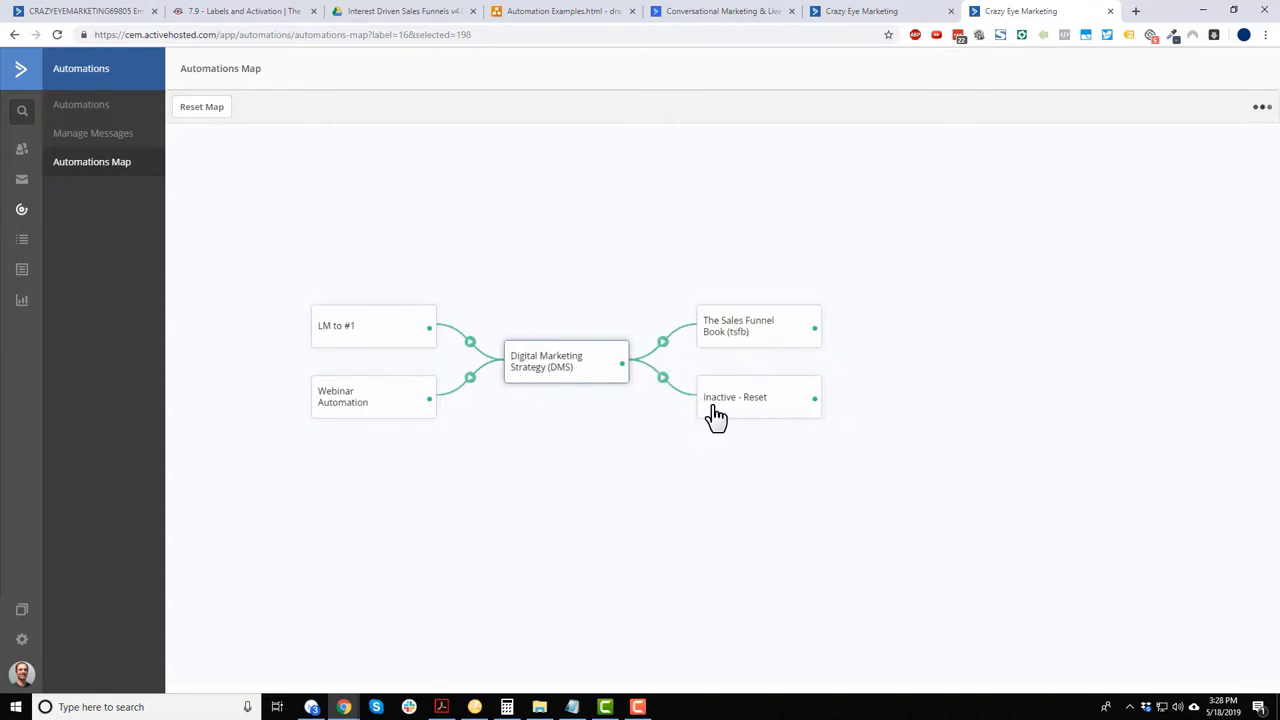
click(762, 338)
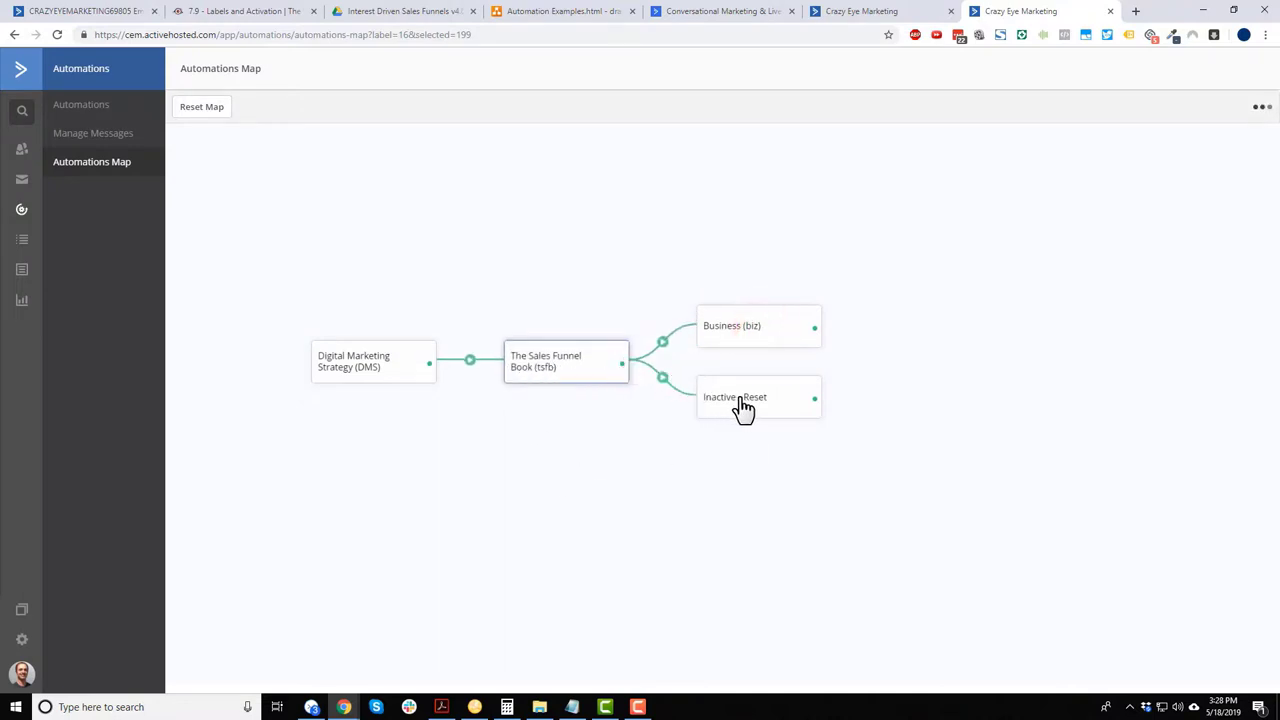
click(757, 338)
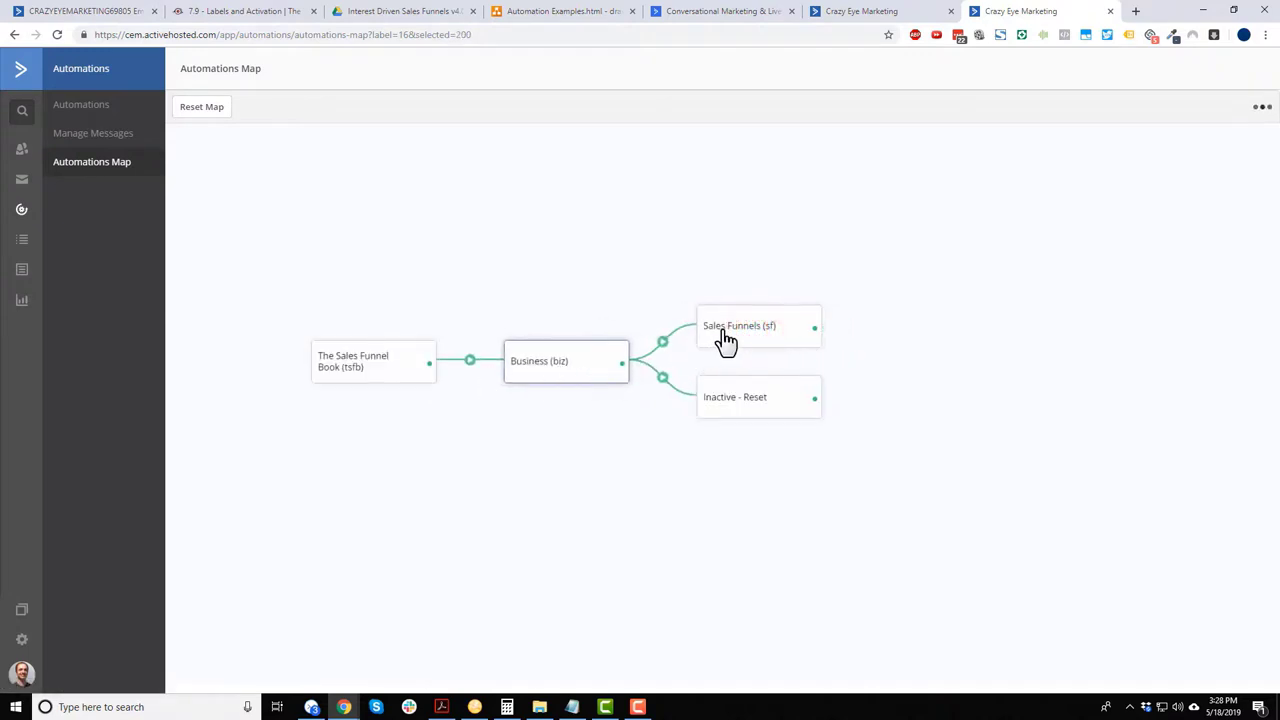
click(723, 338)
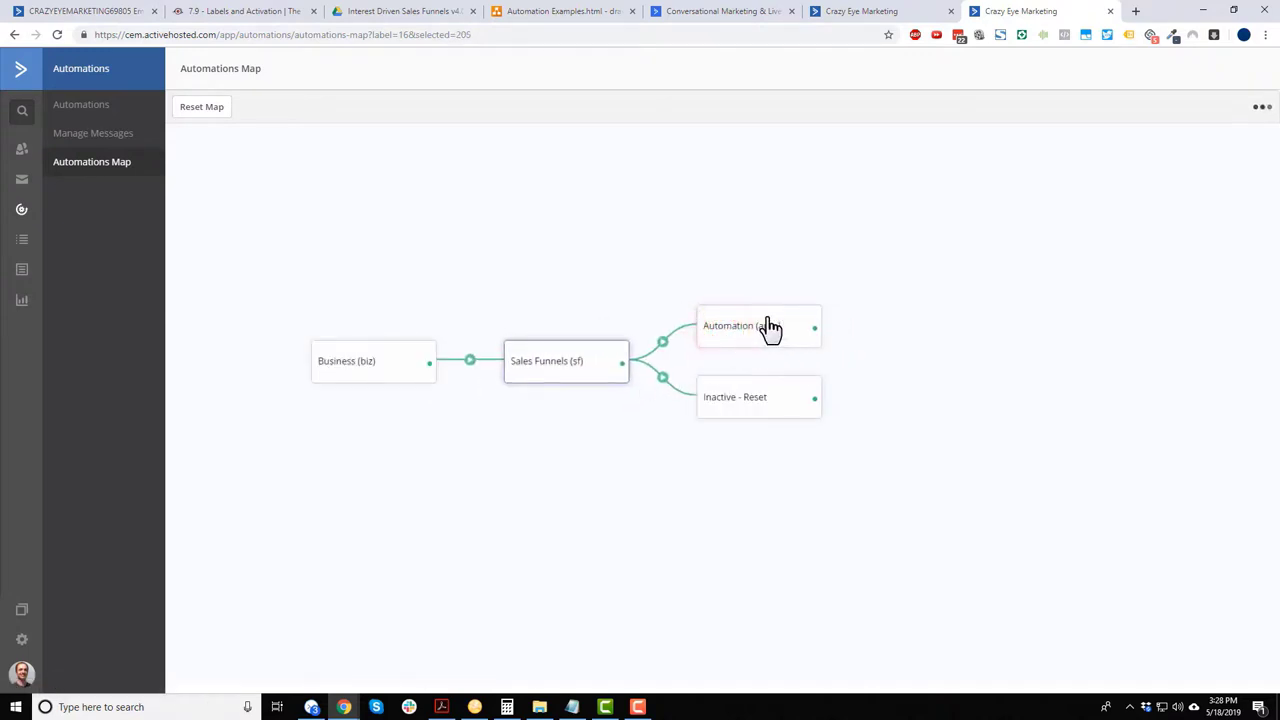
click(766, 329)
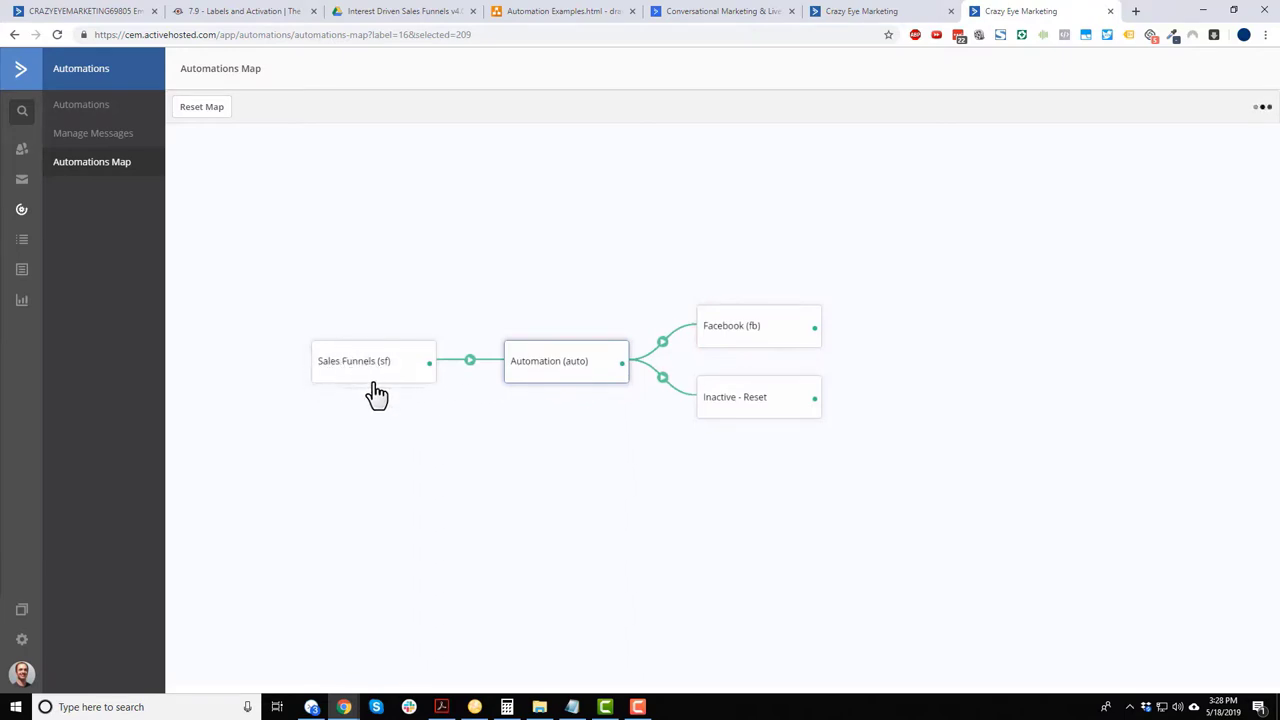
click(766, 326)
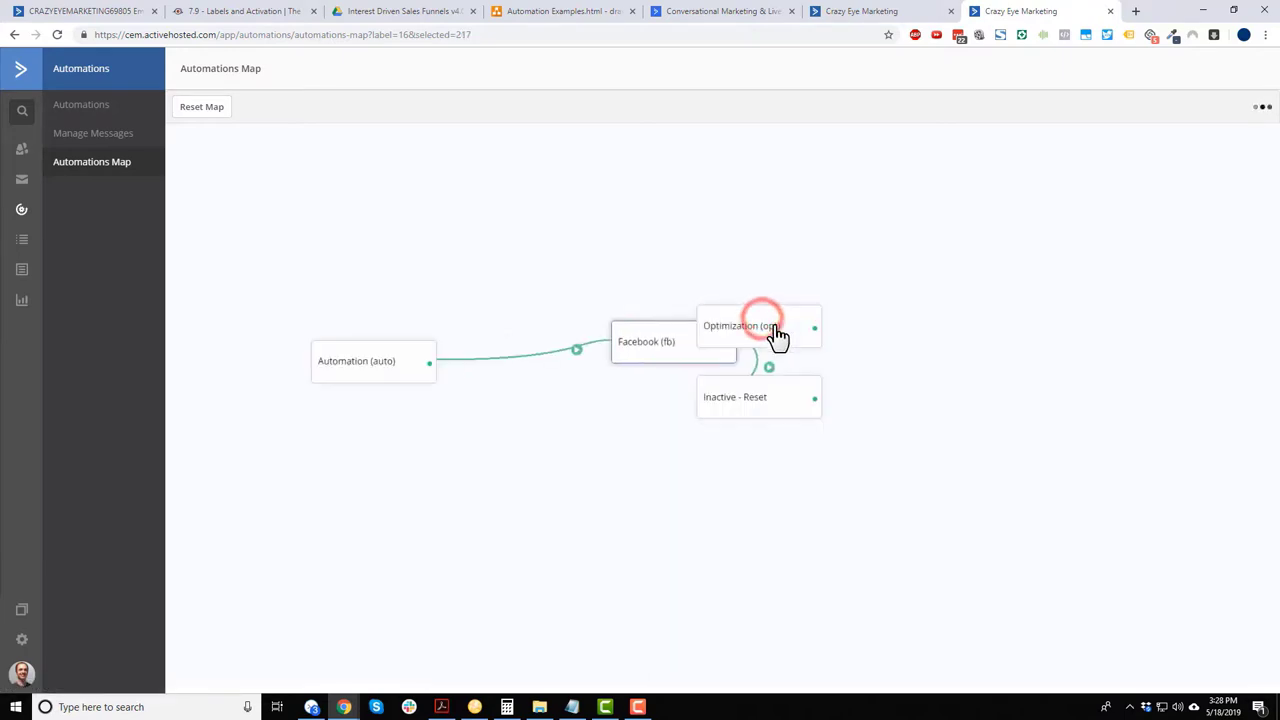
click(760, 330)
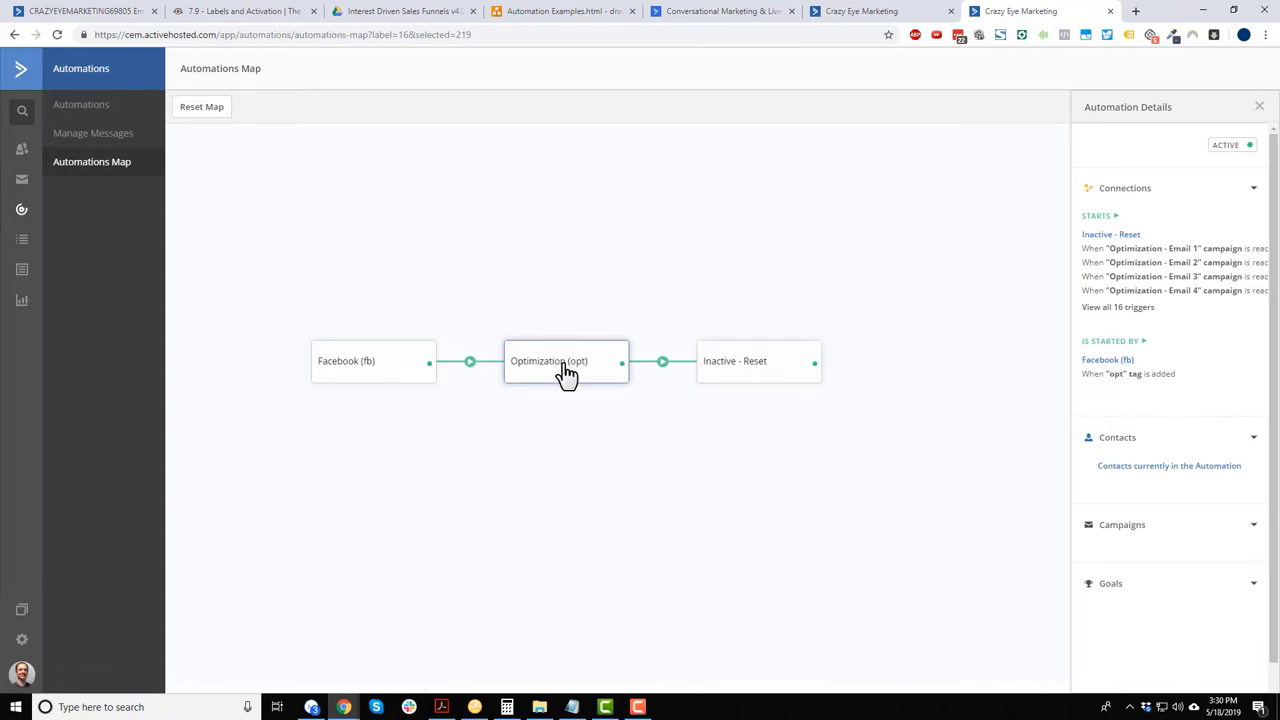
- Expand Optimization's Campaigns and Goals details, then centre the map on Inactive - Reset
scroll(1157, 412, down, 2)
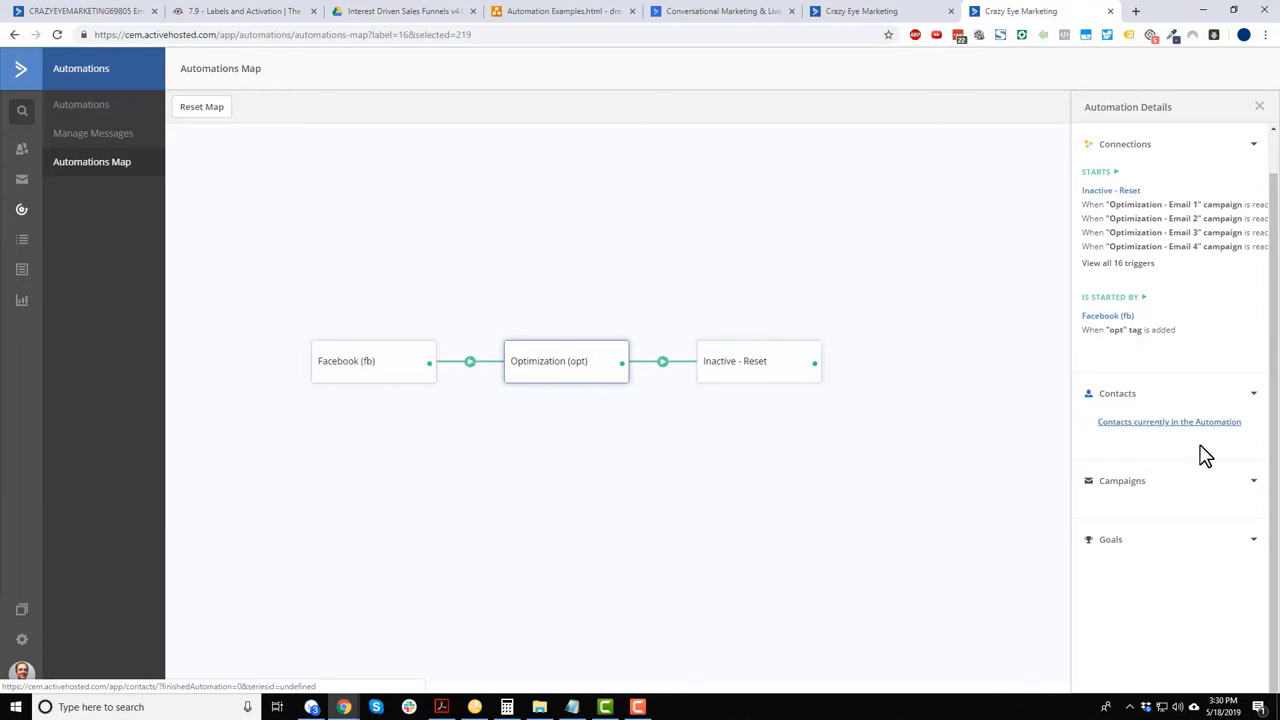
click(1253, 482)
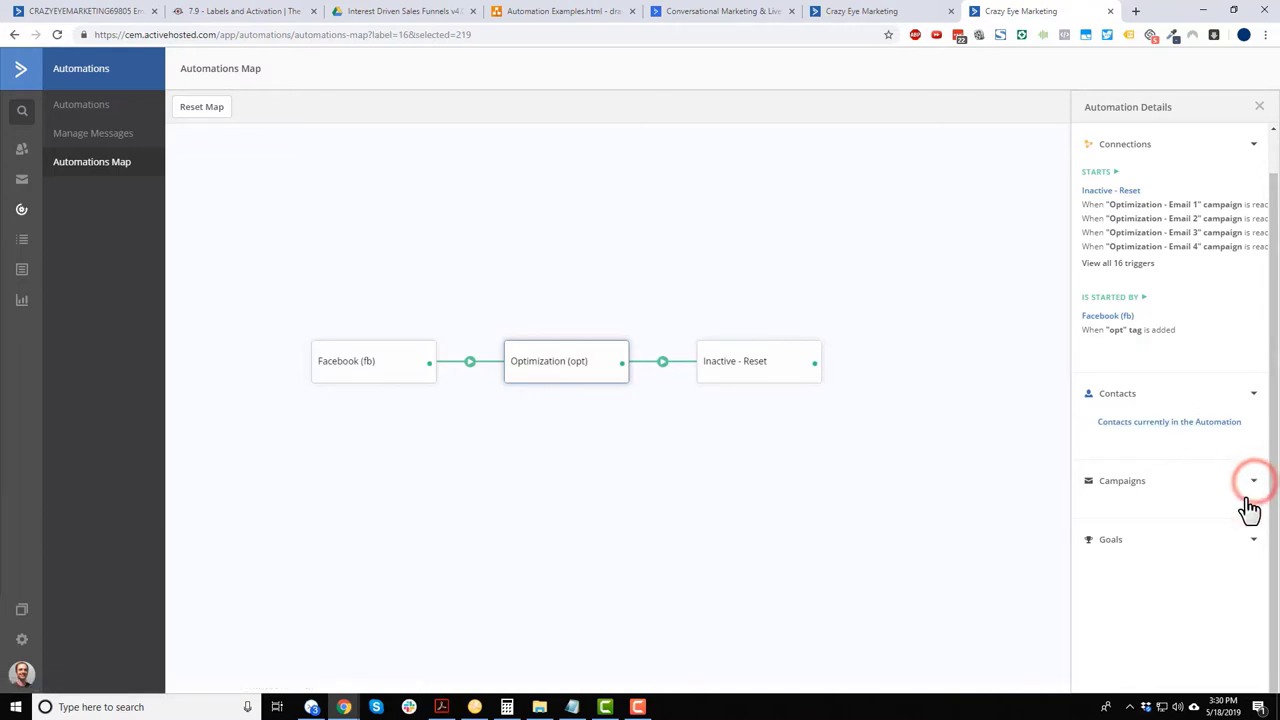
double_click(1253, 541)
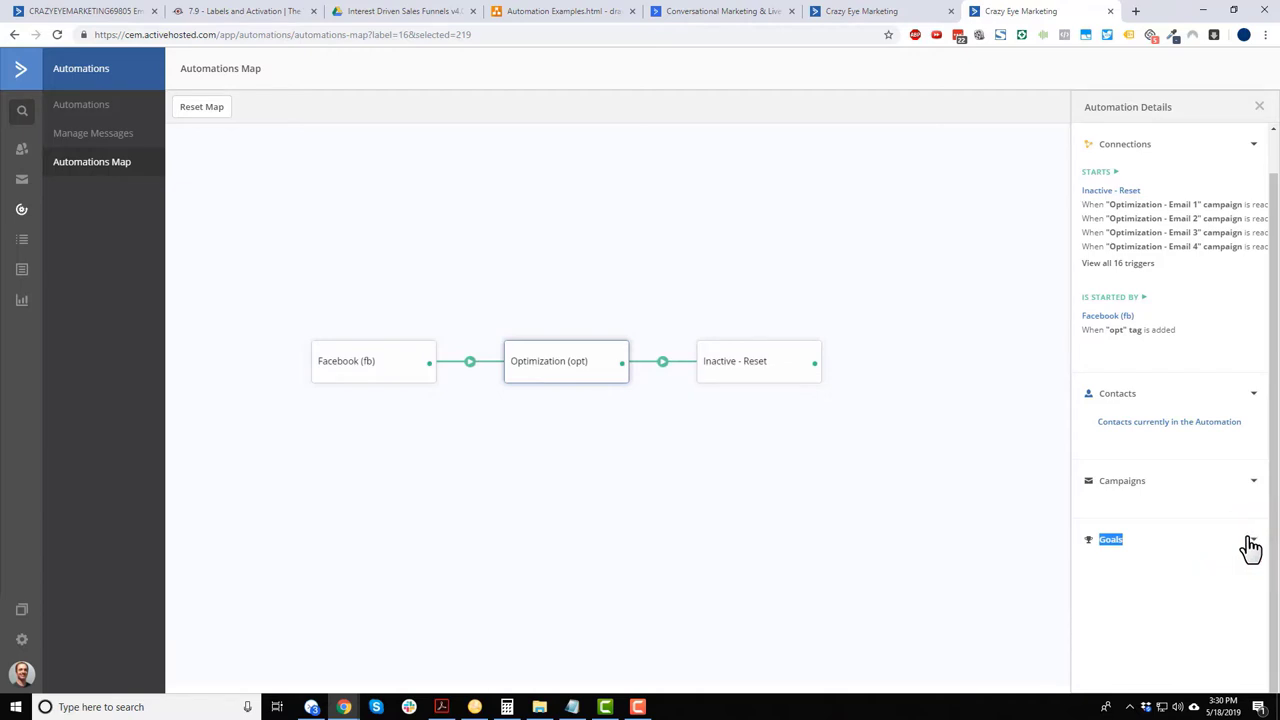
click(746, 378)
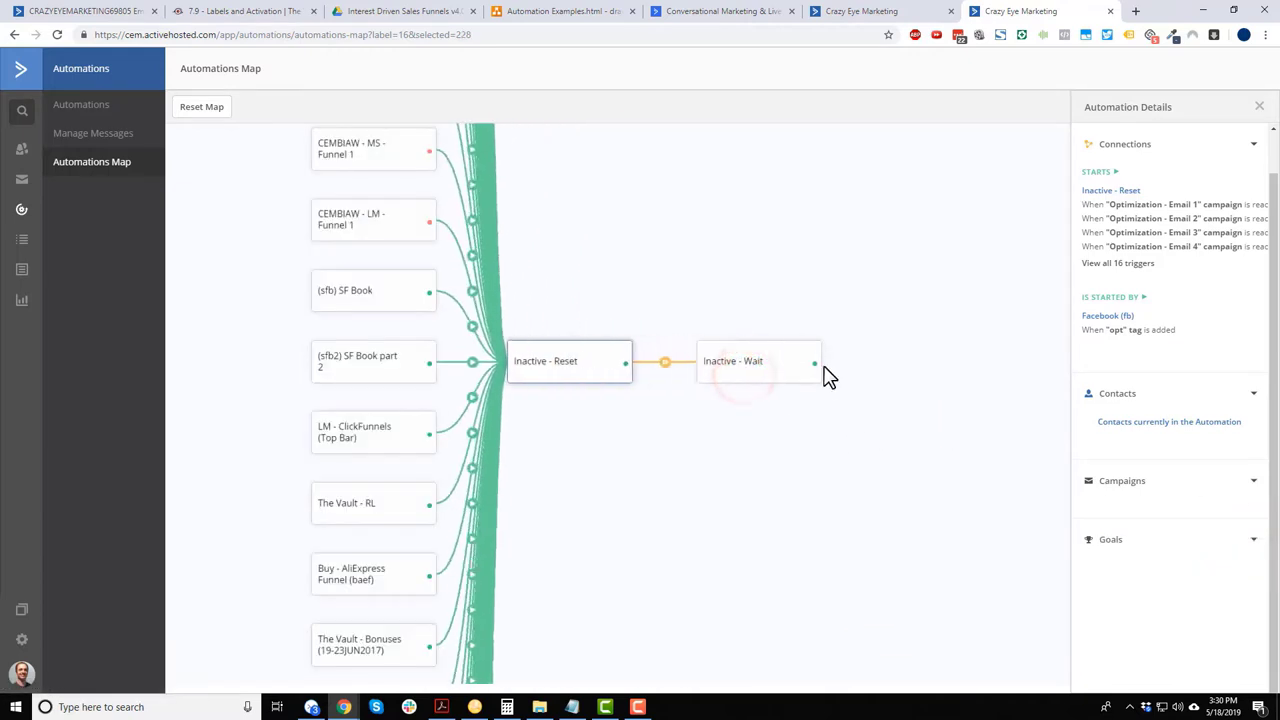